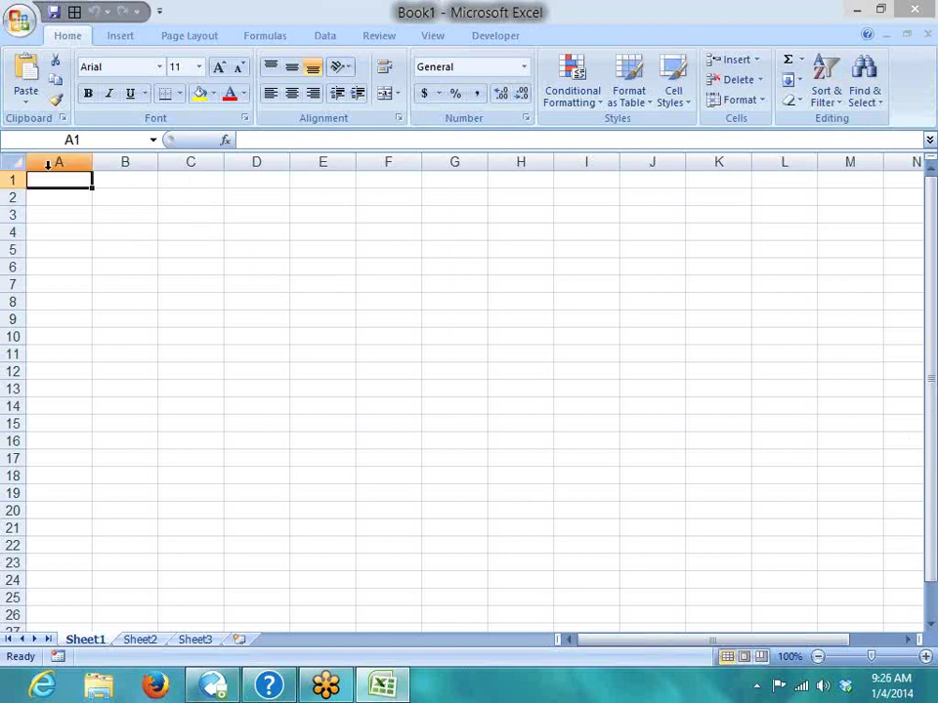
- Enter the labels 'Roll' in A3 and 'Name' in A6
{"action": "key", "text": "Down"}
{"action": "key", "text": "Down"}
{"action": "key", "text": "Down"}
{"action": "key", "text": "Up"}
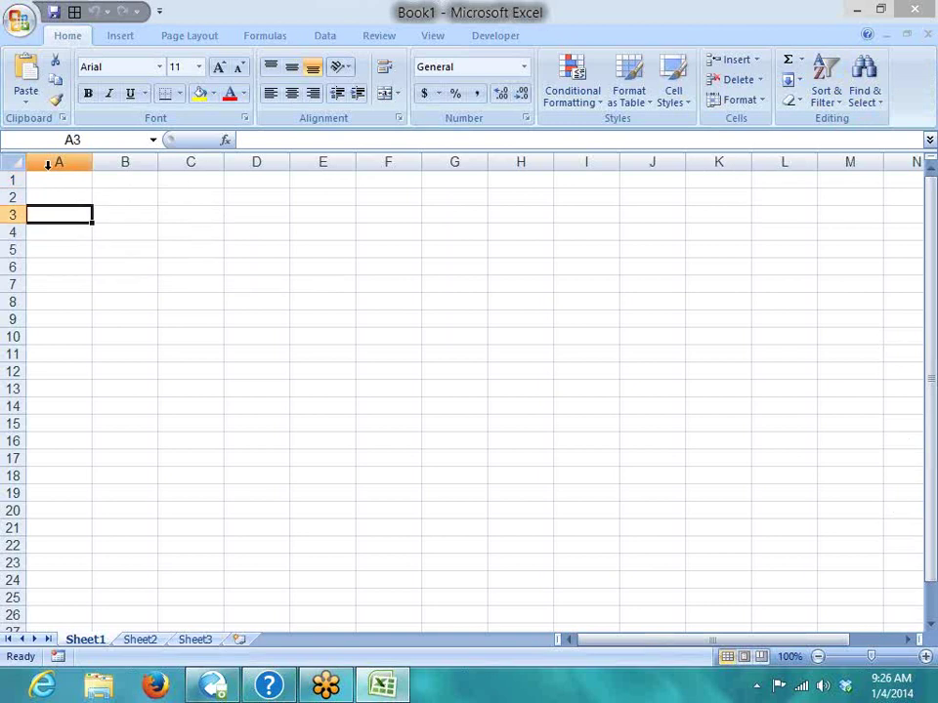
{"action": "type", "text": "Ro"}
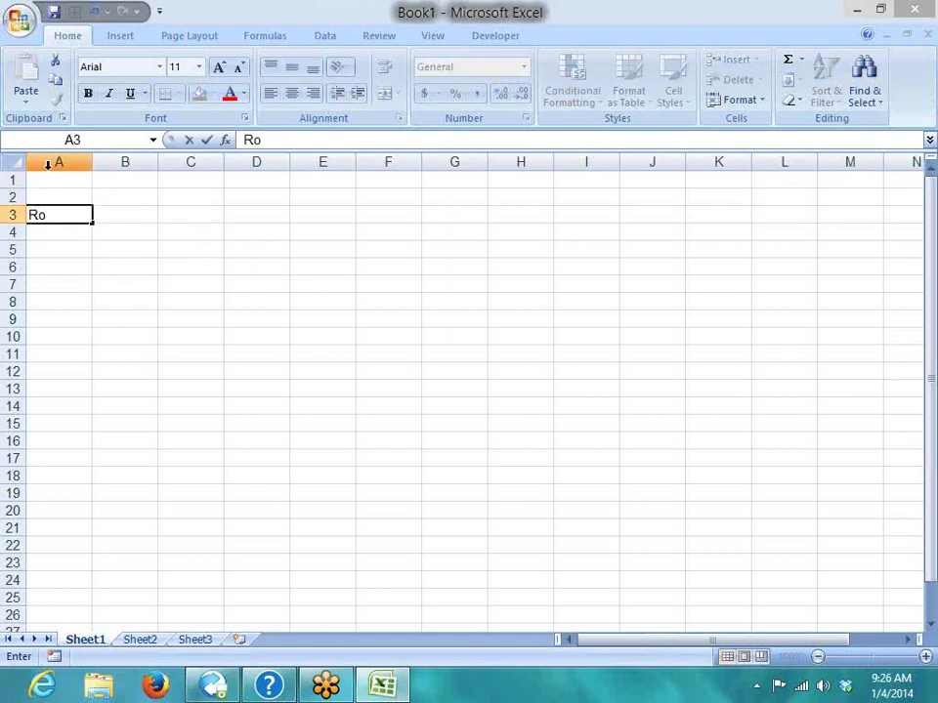
{"action": "type", "text": "ll"}
{"action": "key", "text": "Return"}
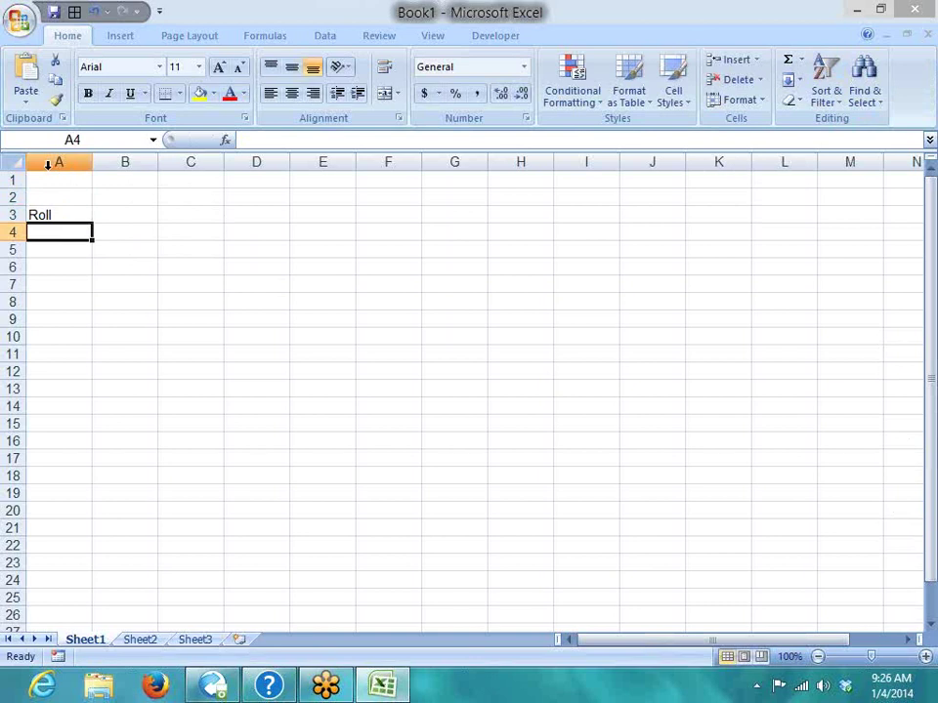
{"action": "key", "text": "Right"}
{"action": "key", "text": "Down"}
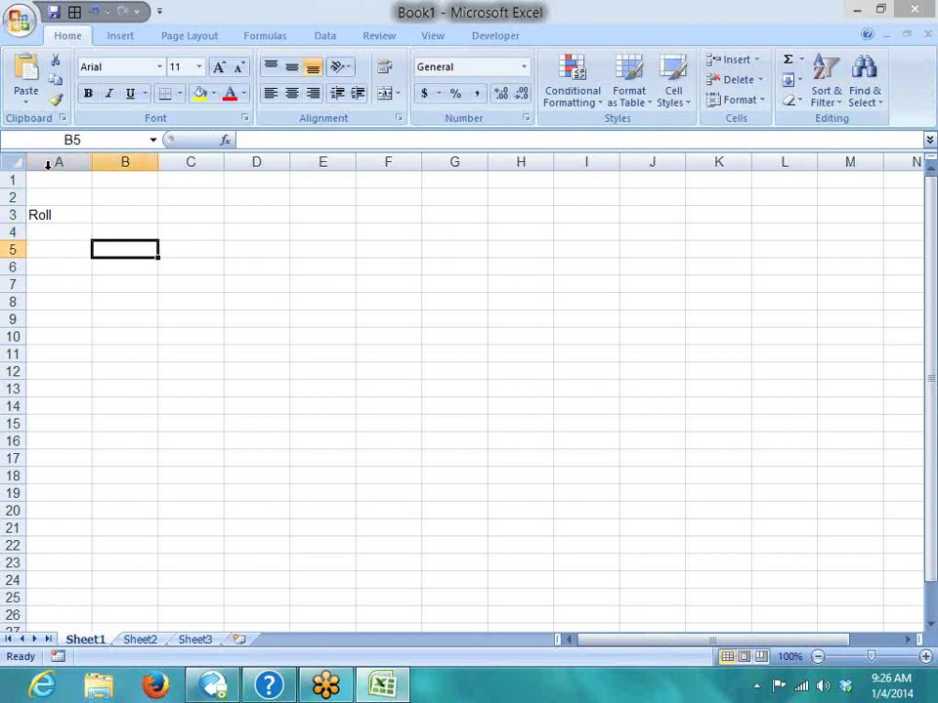
{"action": "key", "text": "Down"}
{"action": "key", "text": "Left"}
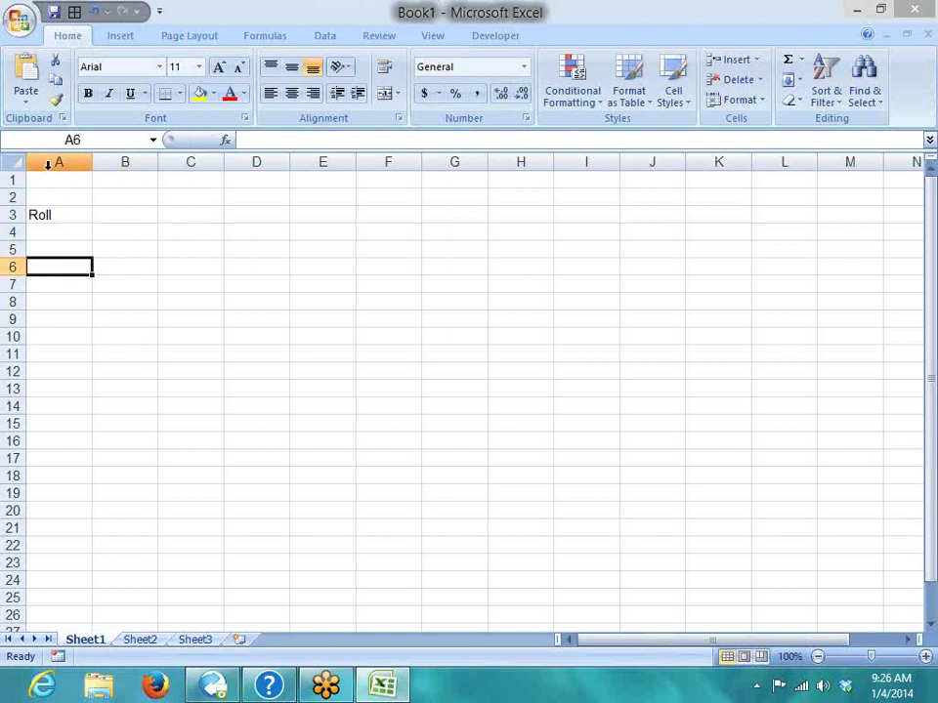
{"action": "type", "text": "Name"}
{"action": "key", "text": "Tab"}
- Give the Name entry cells B6:E6 an Outside Border
{"action": "key", "text": "Up"}
{"action": "key", "text": "Up"}
{"action": "key", "text": "Up"}
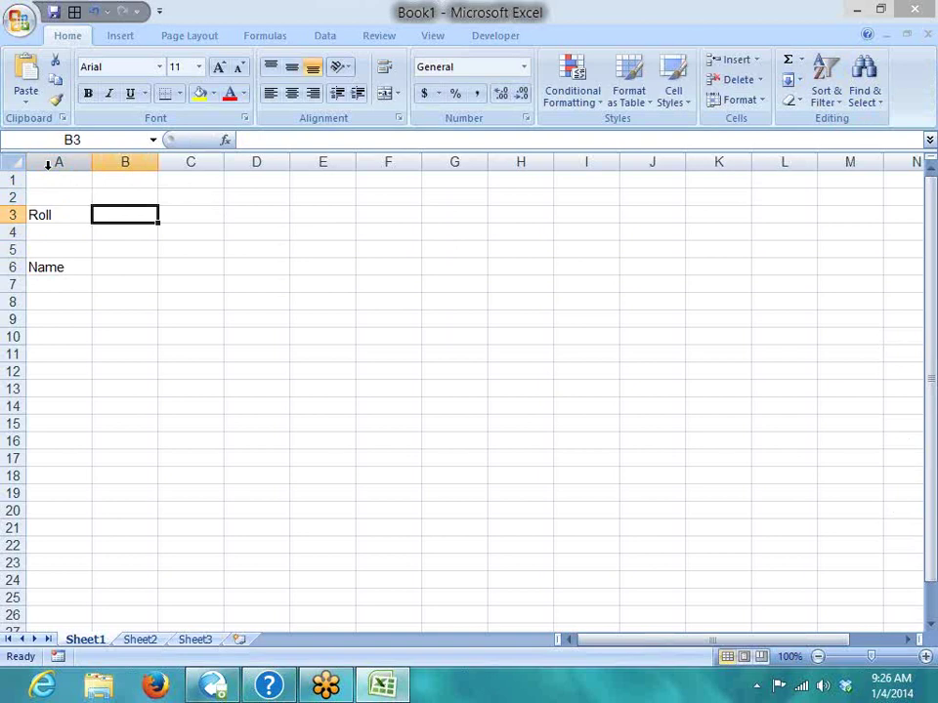
{"action": "key", "text": "Down"}
{"action": "key", "text": "Down"}
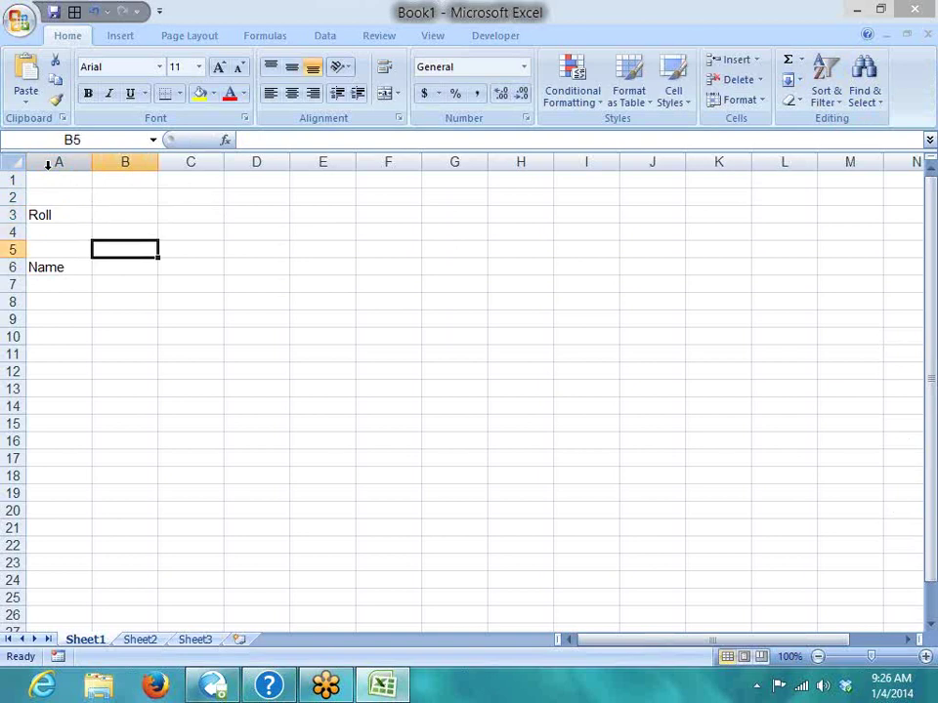
{"action": "key", "text": "Left"}
{"action": "key", "text": "Up"}
{"action": "key", "text": "Up"}
{"action": "key", "text": "Right"}
{"action": "key", "text": "Down"}
{"action": "key", "text": "Down"}
{"action": "key", "text": "Down"}
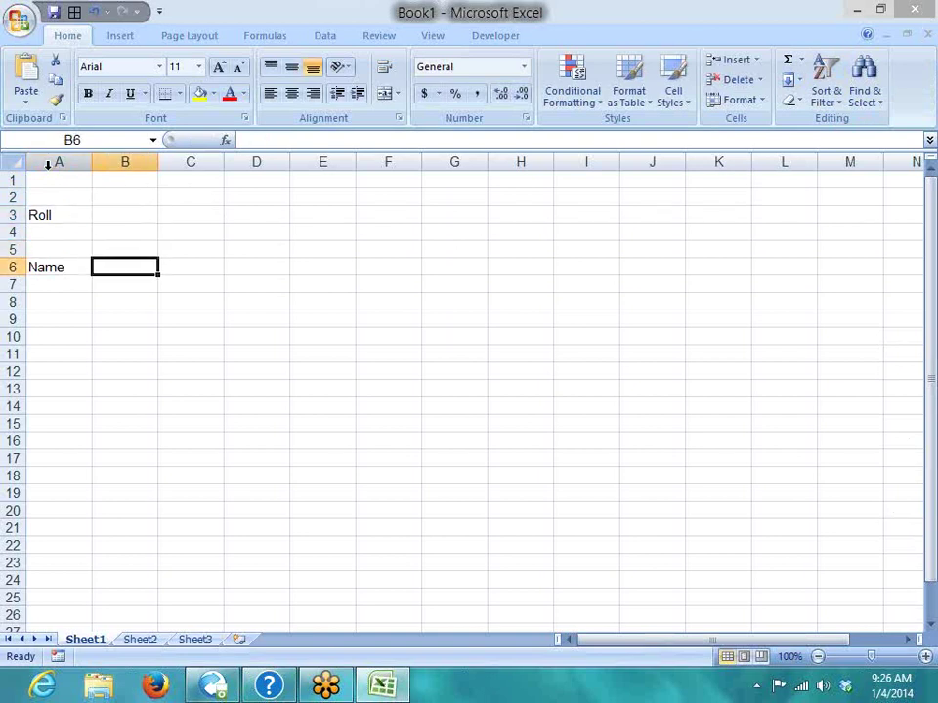
{"action": "key", "text": "Left"}
{"action": "key", "text": "Right"}
{"action": "key", "text": "shift+Right"}
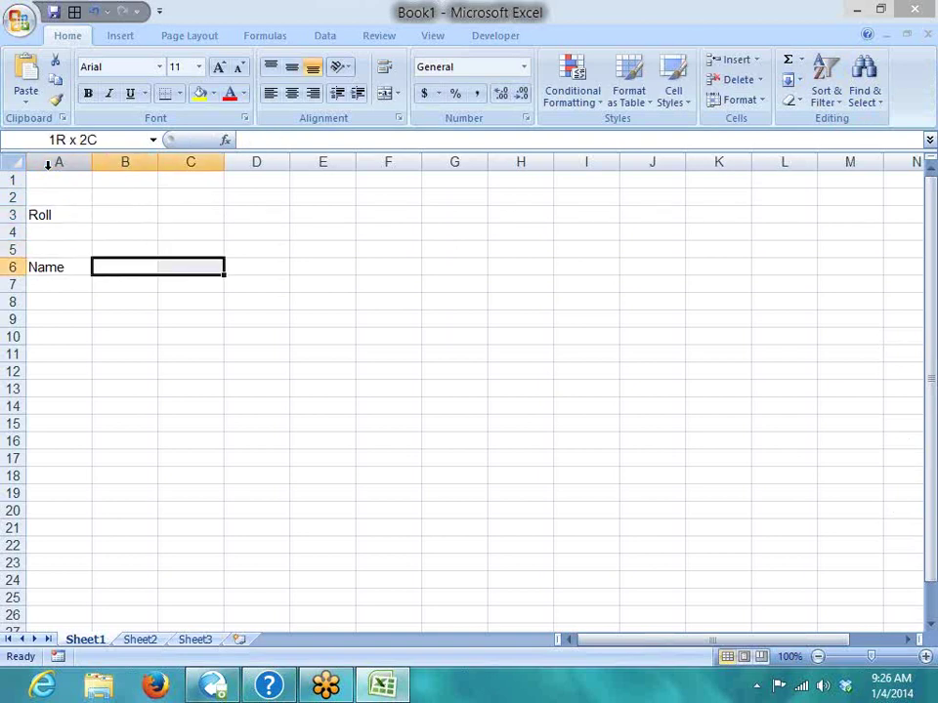
{"action": "key", "text": "shift+Right"}
{"action": "key", "text": "shift+Right"}
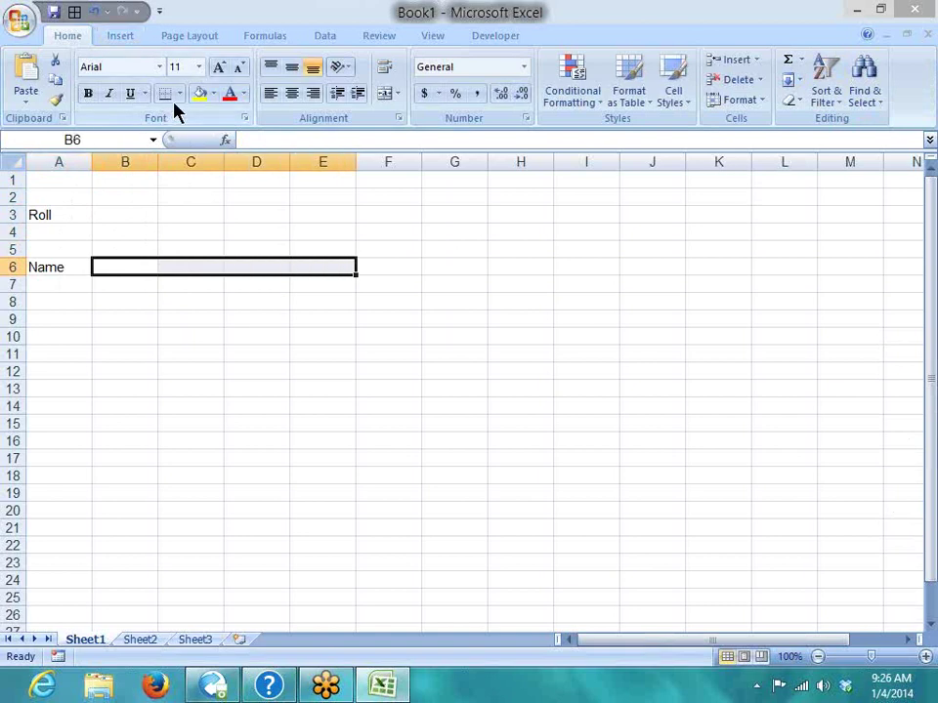
{"action": "left_click", "coordinate": [179, 94]}
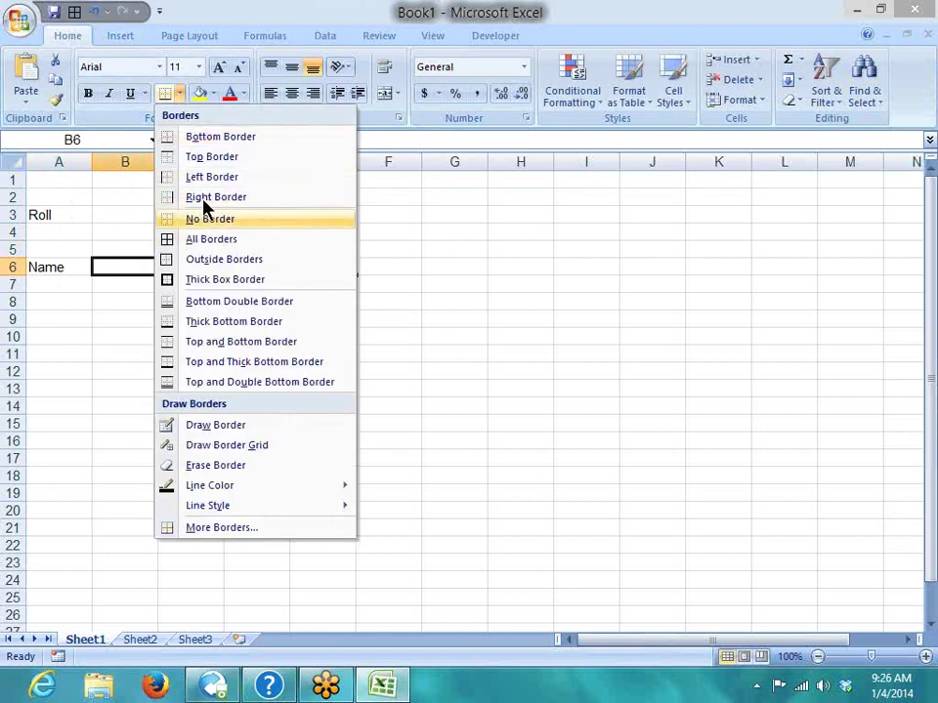
{"action": "left_click", "coordinate": [195, 260]}
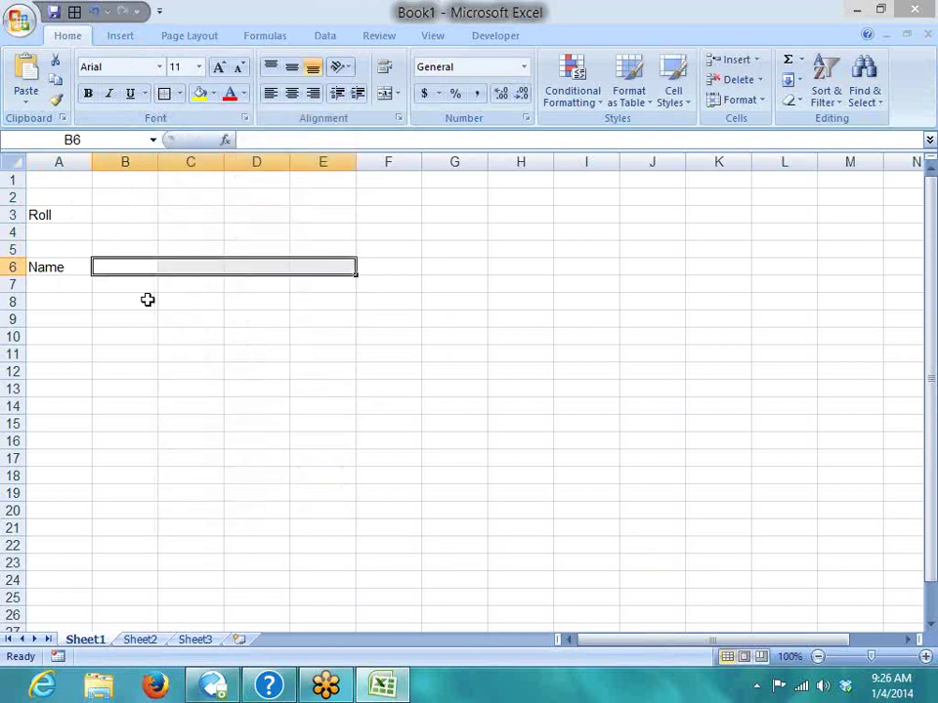
{"action": "left_click", "coordinate": [147, 299]}
- Label A8 'DOB' and select B8:E8 for its entry box
{"action": "left_click", "coordinate": [49, 270]}
{"action": "left_click", "coordinate": [50, 301]}
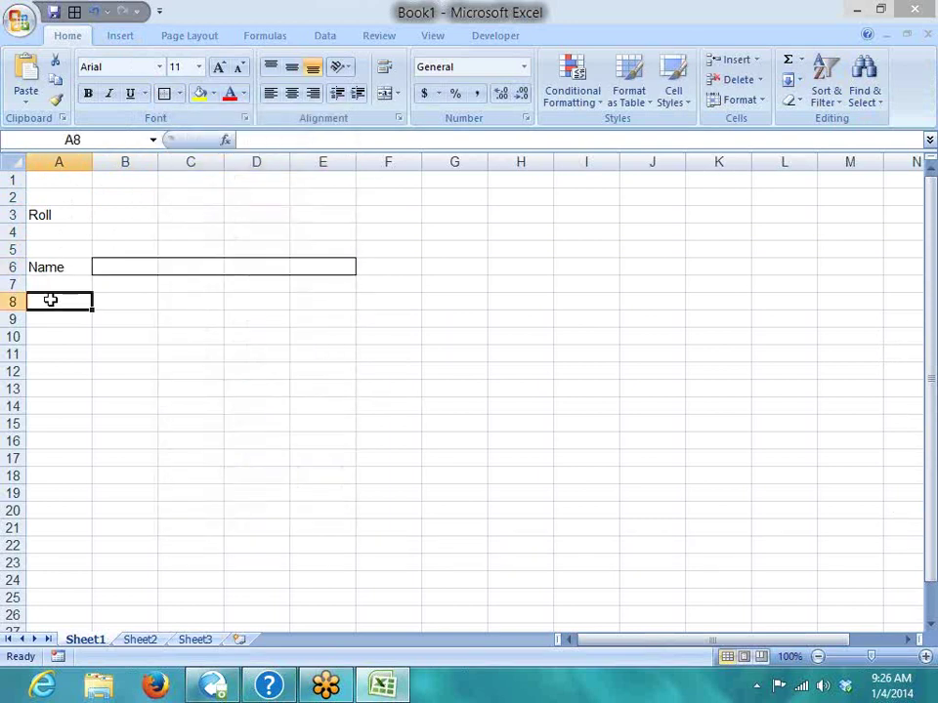
{"action": "type", "text": "DO"}
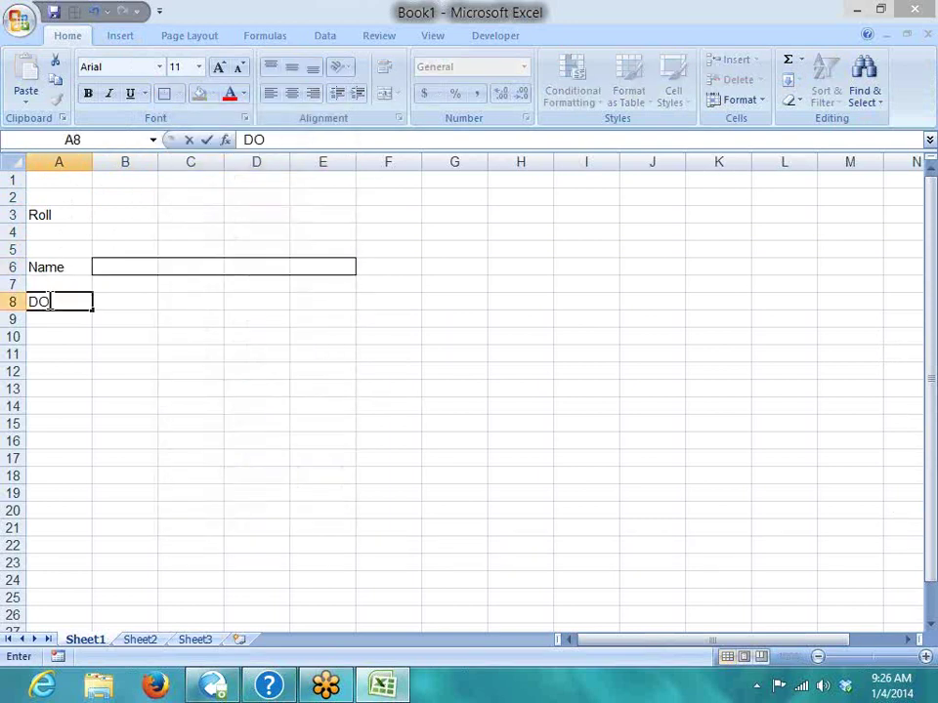
{"action": "type", "text": "B"}
{"action": "left_click", "coordinate": [123, 377]}
{"action": "left_click_drag", "start_coordinate": [124, 301], "coordinate": [299, 297]}
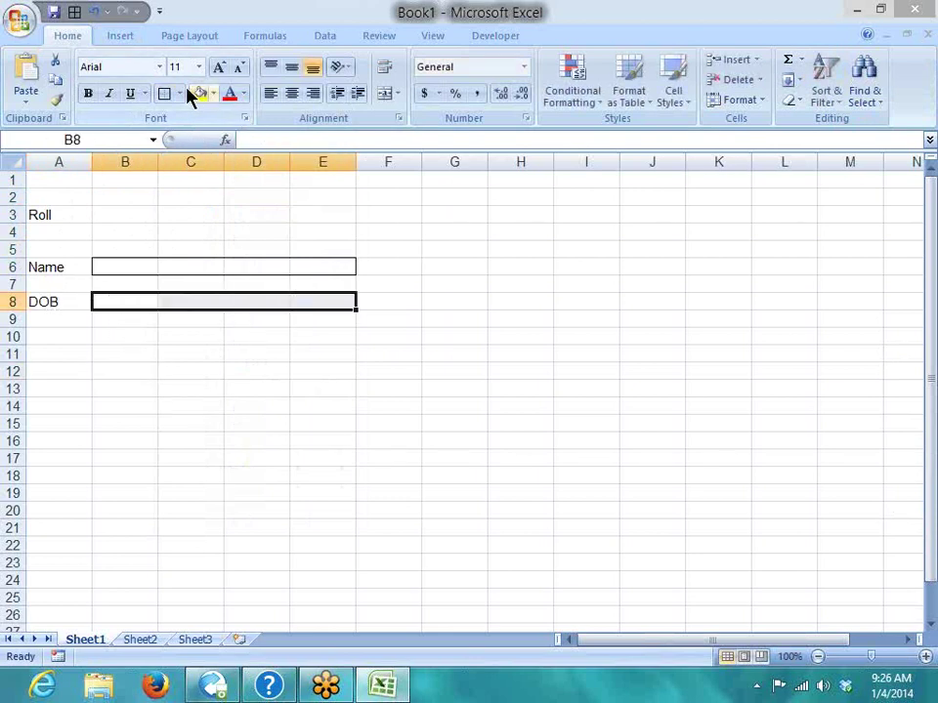
- Start the 'Father Name' label in A10, correcting the misspelling
{"action": "left_click", "coordinate": [51, 337]}
{"action": "type", "text": "Father"}
{"action": "type", "text": " Naem"}
{"action": "key", "text": "BackSpace"}
{"action": "key", "text": "BackSpace"}
- Finish the 'Father Name' label, widen column A, and outline B10:E10
{"action": "type", "text": "me"}
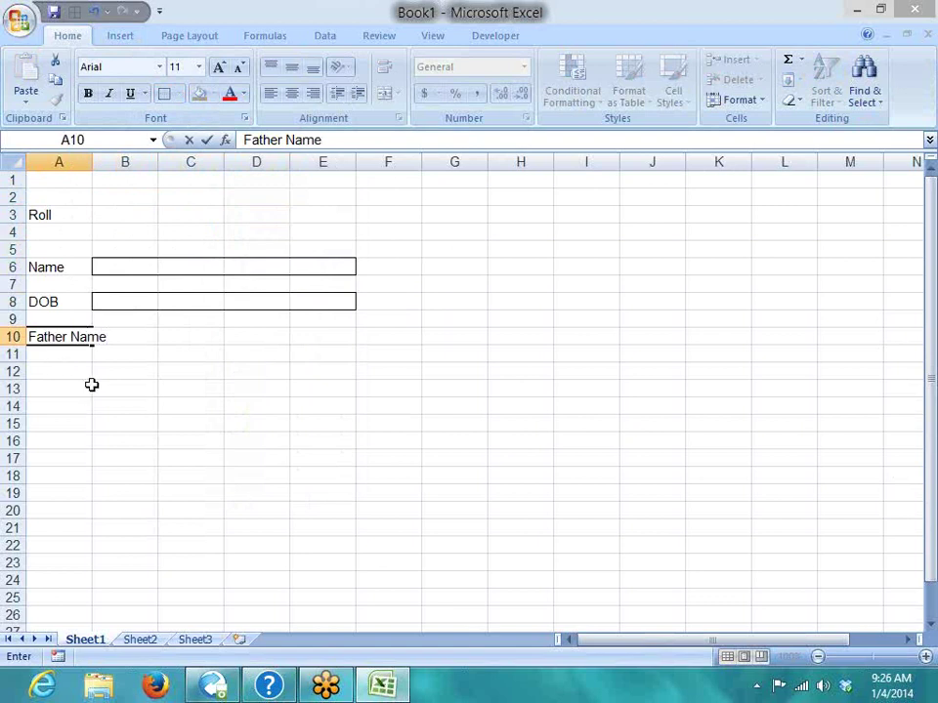
{"action": "left_click", "coordinate": [90, 386]}
{"action": "left_click_drag", "start_coordinate": [91, 162], "coordinate": [109, 162]}
{"action": "left_click_drag", "start_coordinate": [151, 336], "coordinate": [331, 336]}
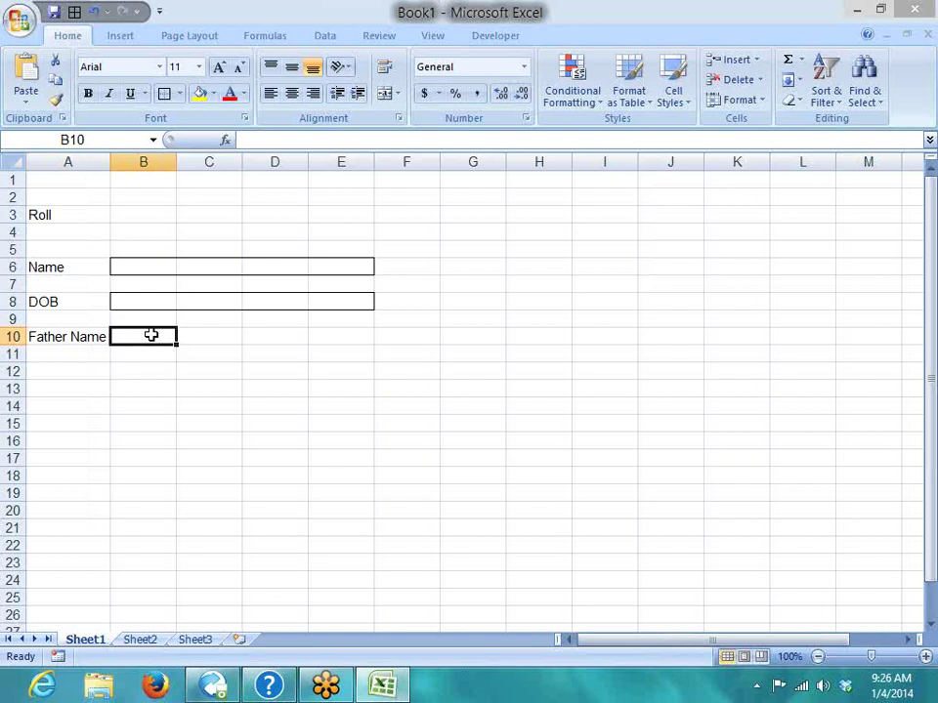
{"action": "left_click", "coordinate": [166, 92]}
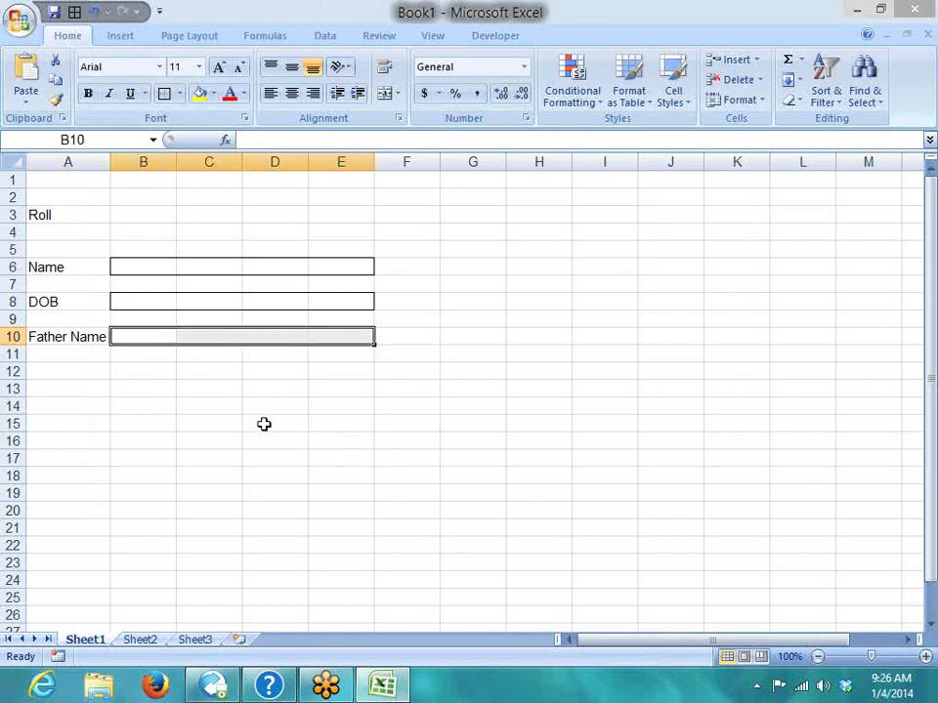
{"action": "left_click", "coordinate": [126, 389]}
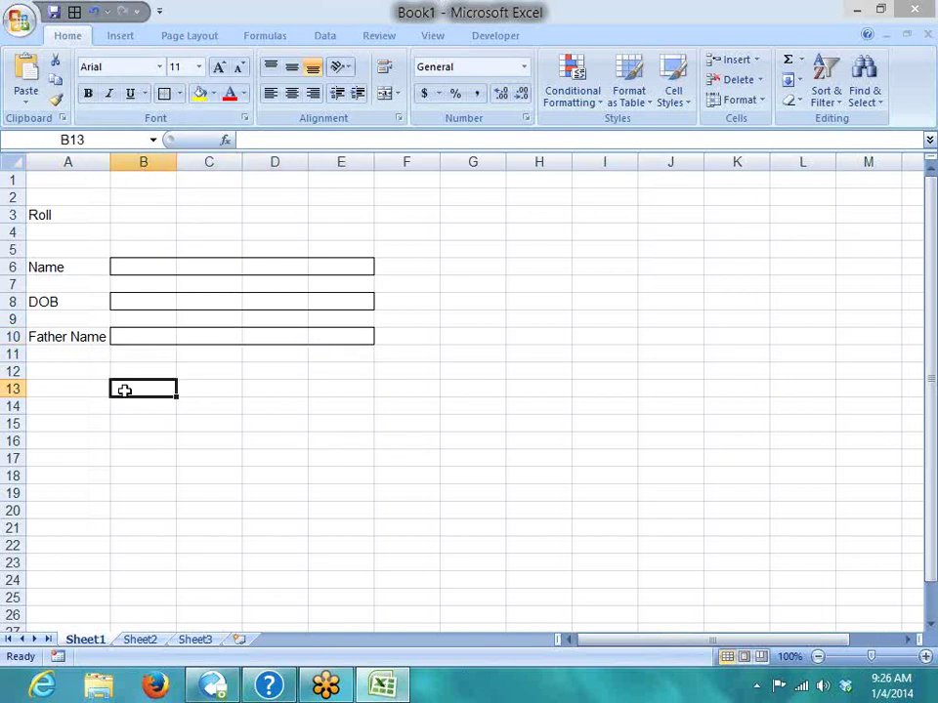
- Label A13 'Mother Name' and outline its entry cells B13:E13
{"action": "left_click", "coordinate": [48, 389]}
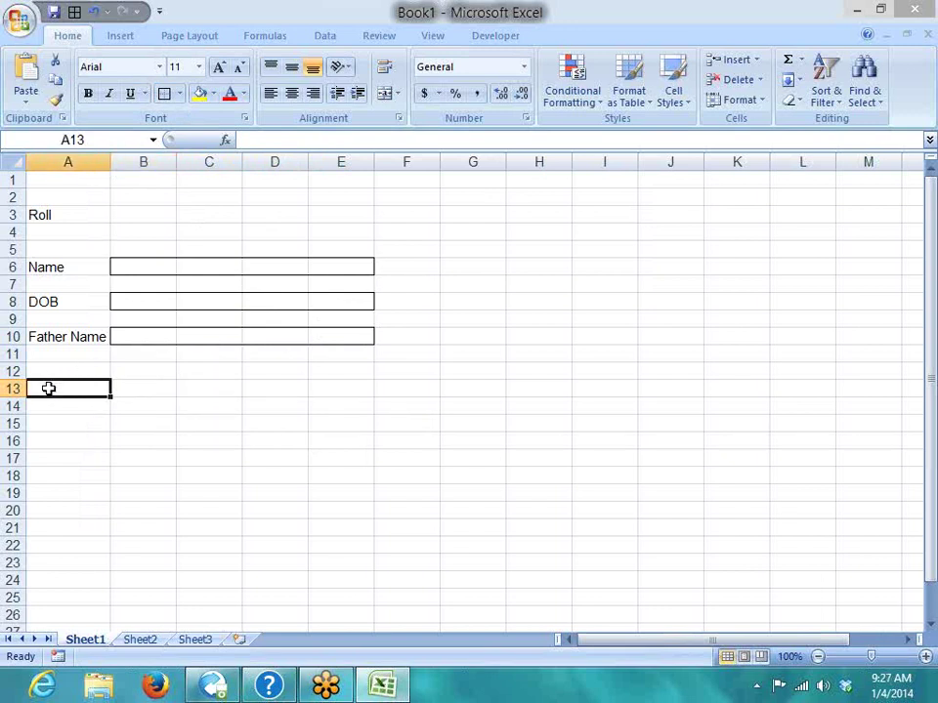
{"action": "type", "text": "Mother "}
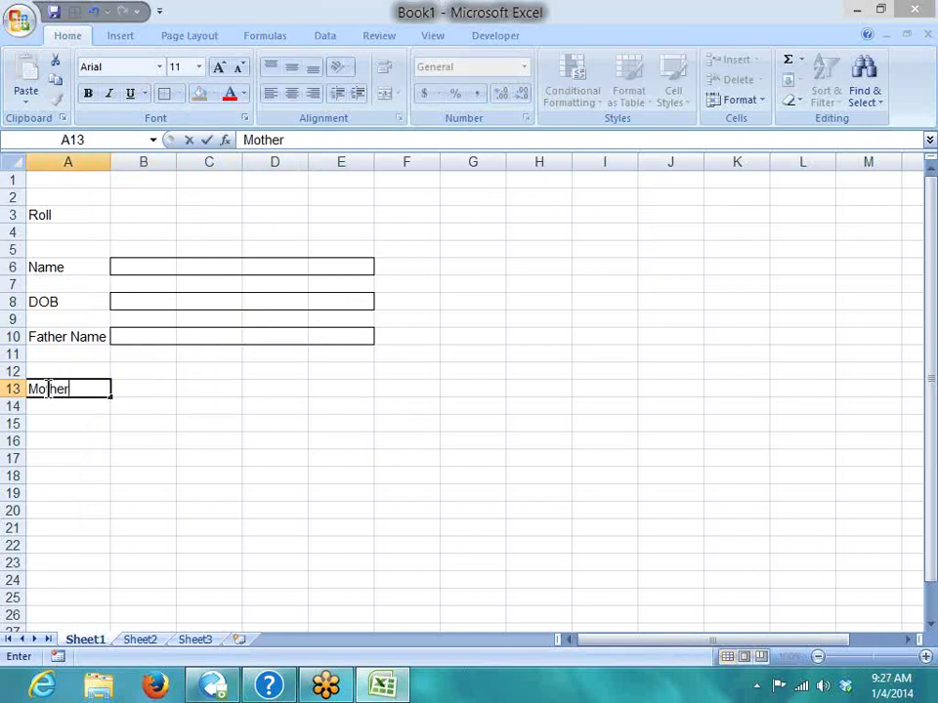
{"action": "type", "text": "Name"}
{"action": "key", "text": "Return"}
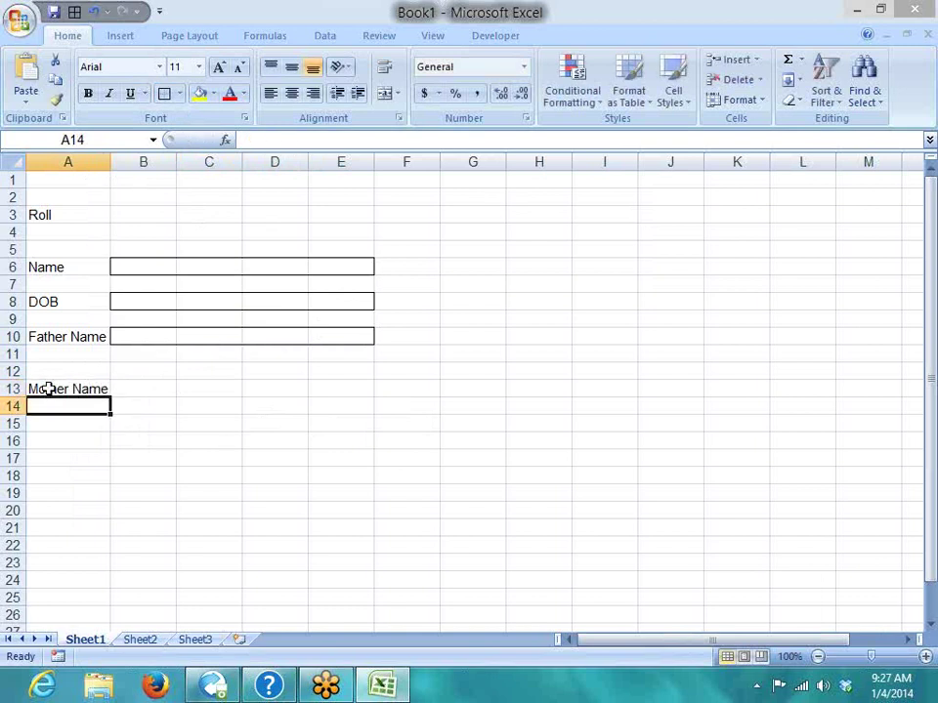
{"action": "left_click_drag", "start_coordinate": [128, 387], "coordinate": [335, 387]}
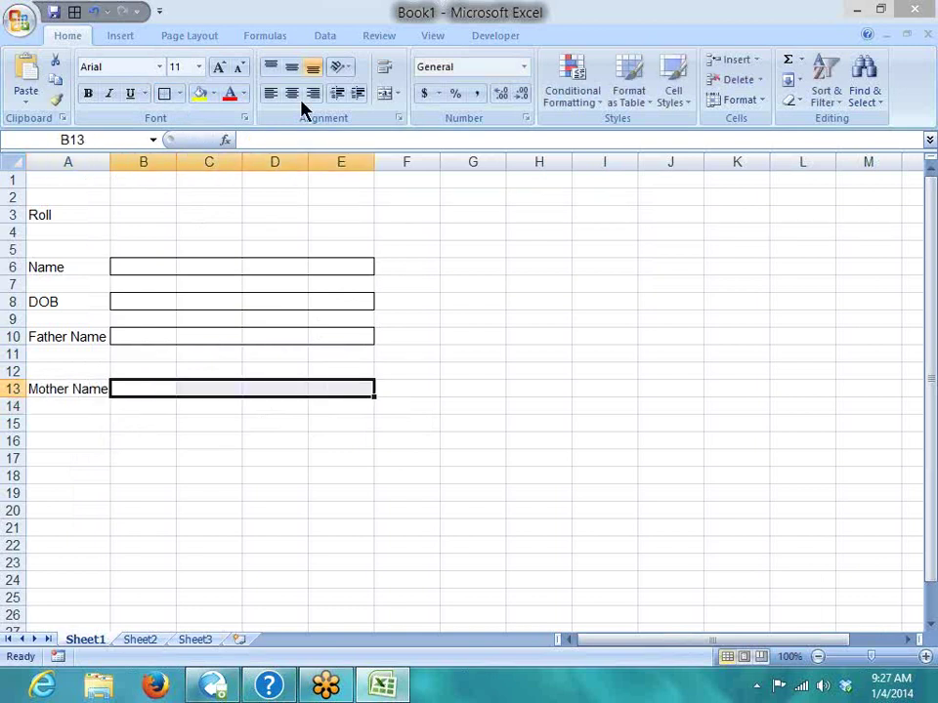
{"action": "left_click", "coordinate": [167, 92]}
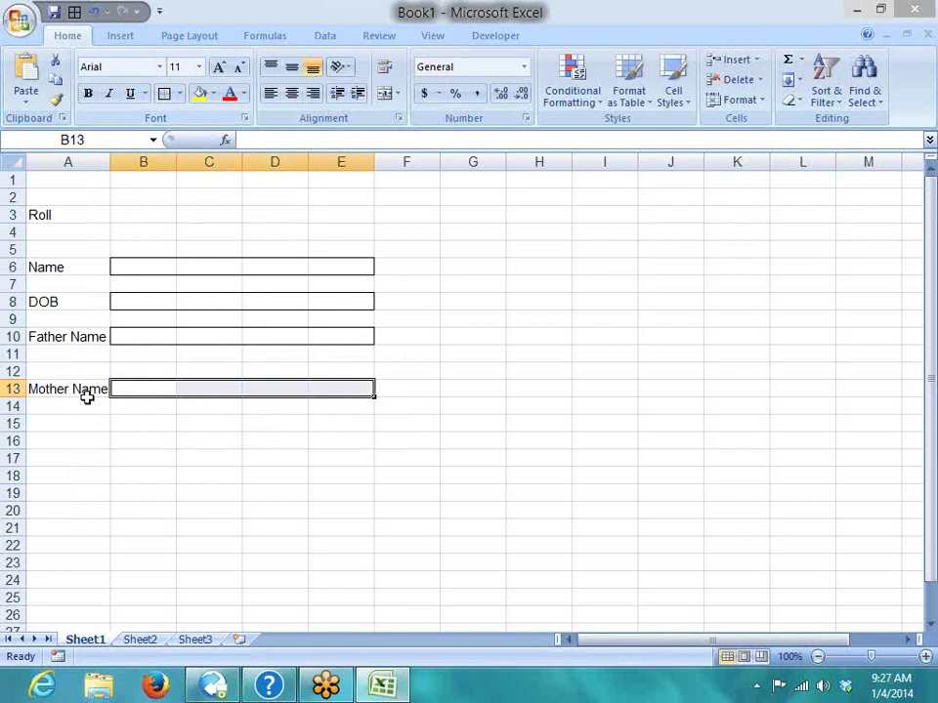
- Add 'Class' in A16 and 'Section' in A18, with bordered entry boxes in column B
{"action": "left_click", "coordinate": [89, 438]}
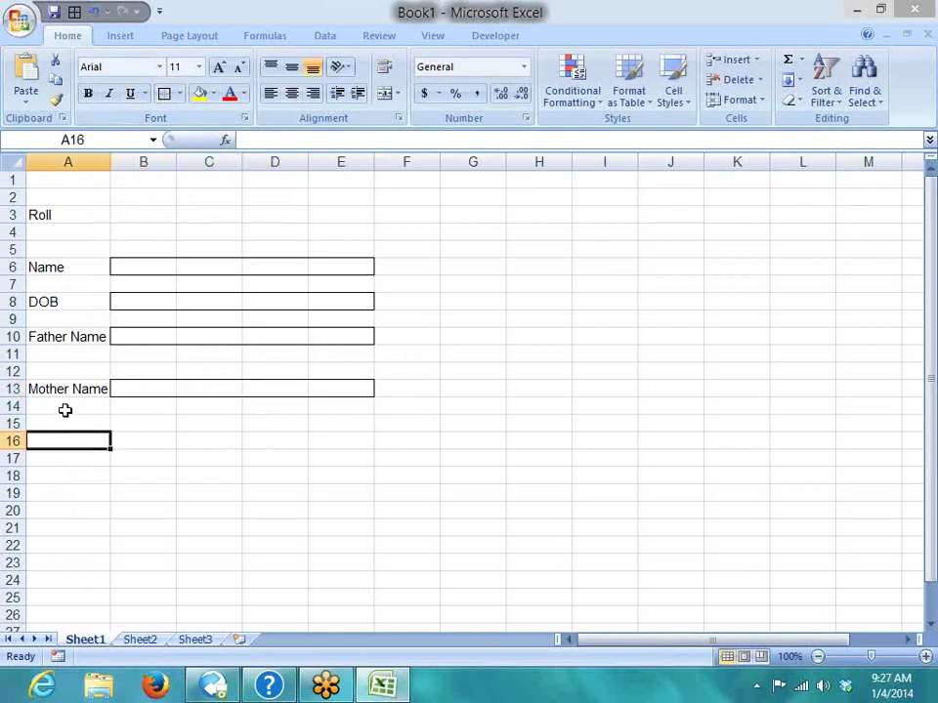
{"action": "type", "text": "Class"}
{"action": "left_click", "coordinate": [184, 477]}
{"action": "left_click", "coordinate": [154, 444]}
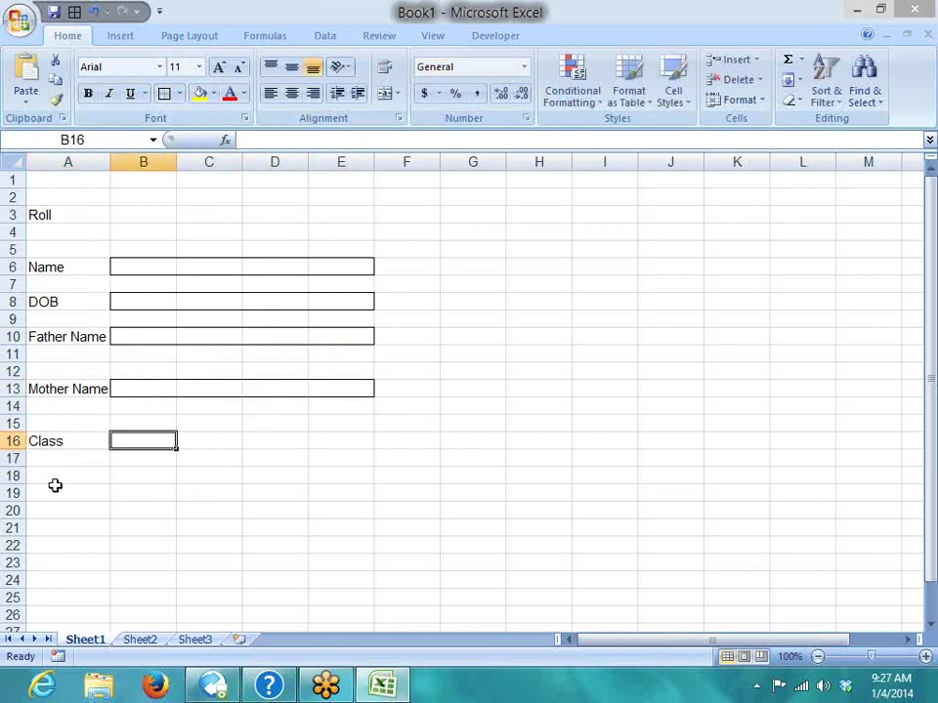
{"action": "left_click", "coordinate": [56, 478]}
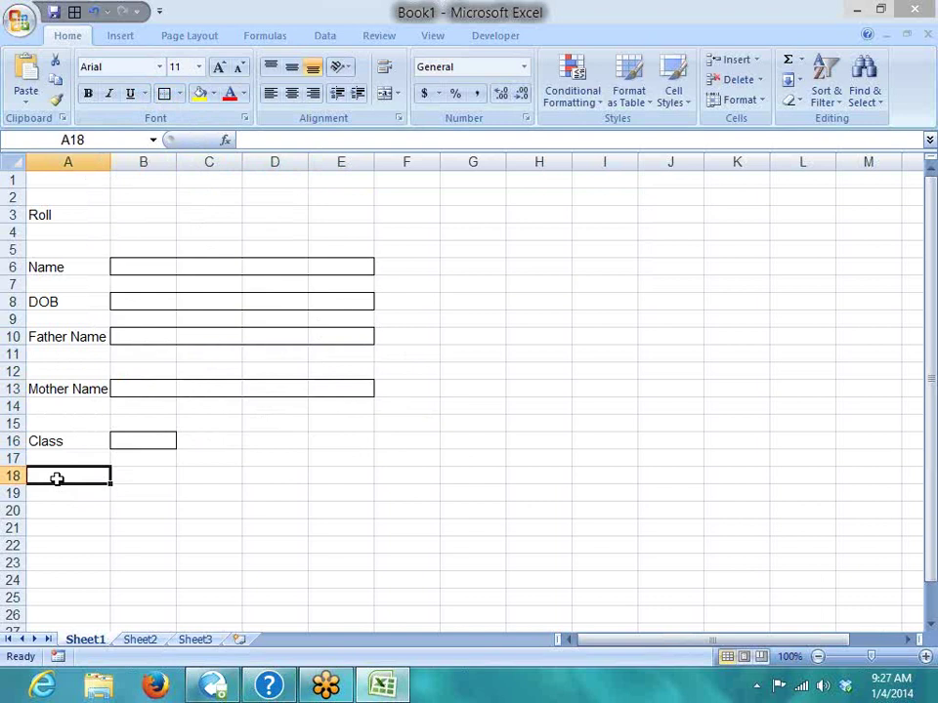
{"action": "type", "text": "Section"}
{"action": "left_click", "coordinate": [142, 527]}
{"action": "left_click", "coordinate": [138, 477]}
{"action": "left_click", "coordinate": [164, 93]}
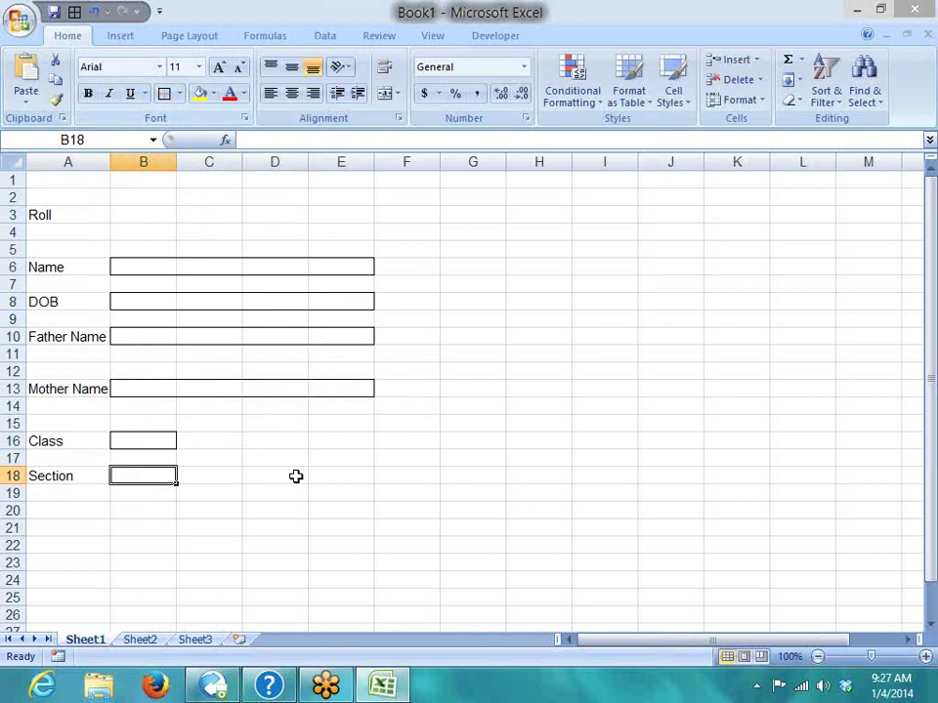
- Select cell A20 below the form
{"action": "left_click", "coordinate": [291, 494]}
{"action": "scroll", "coordinate": [266, 507], "scroll_direction": "down", "scroll_amount": 2}
{"action": "scroll", "coordinate": [262, 503], "scroll_direction": "up", "scroll_amount": 1}
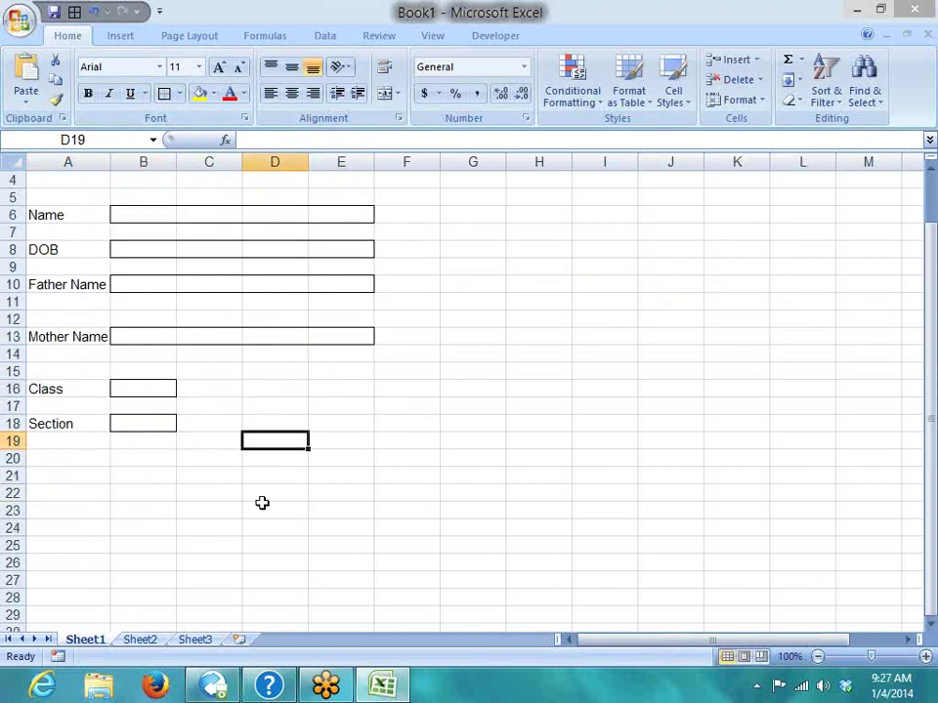
{"action": "left_click", "coordinate": [78, 458]}
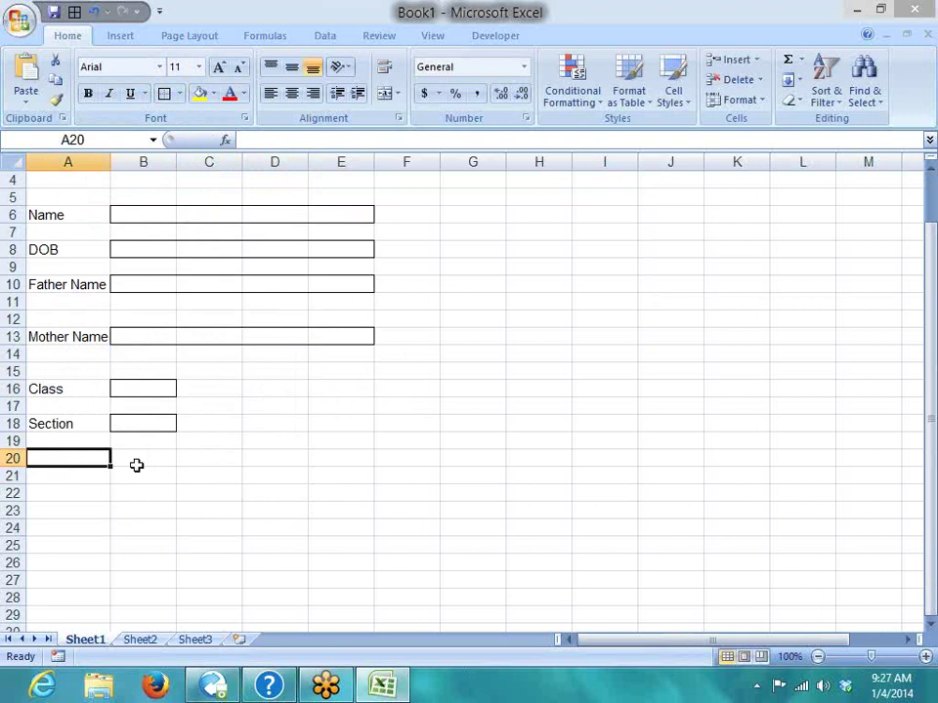
{"action": "scroll", "coordinate": [135, 465], "scroll_direction": "up", "scroll_amount": 1}
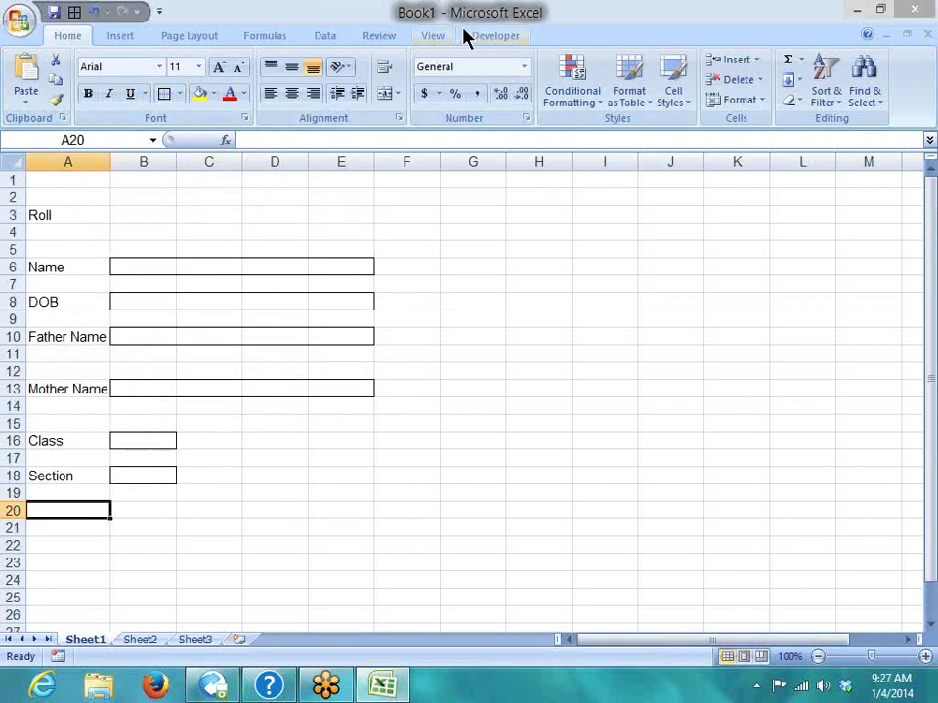
- Draw an ActiveX command button over D19:E21 and dismiss the invalid-reference error
{"action": "left_click", "coordinate": [493, 36]}
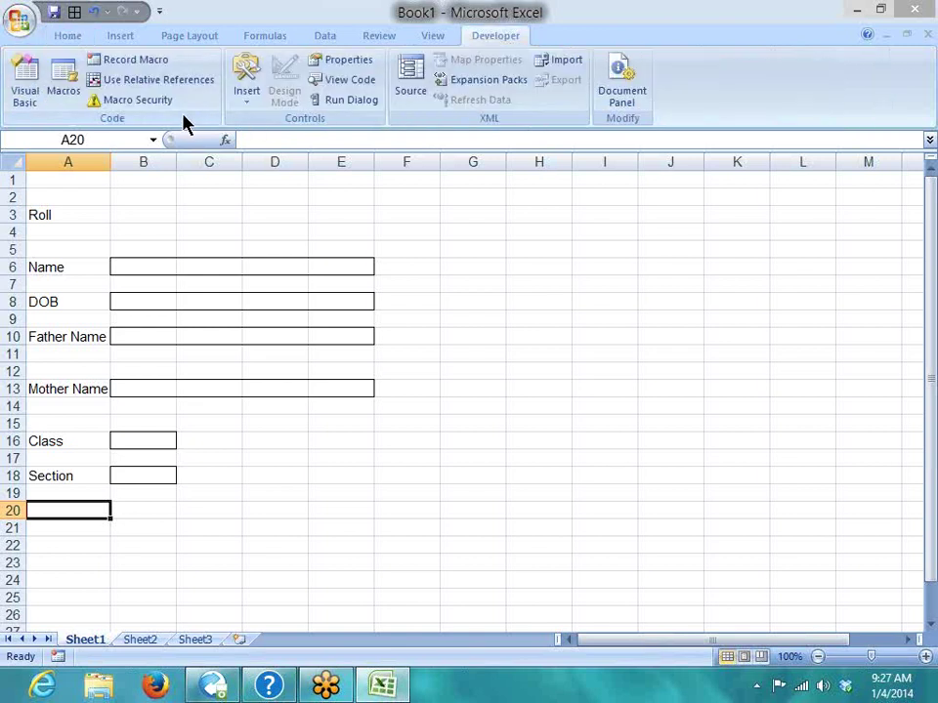
{"action": "left_click", "coordinate": [250, 108]}
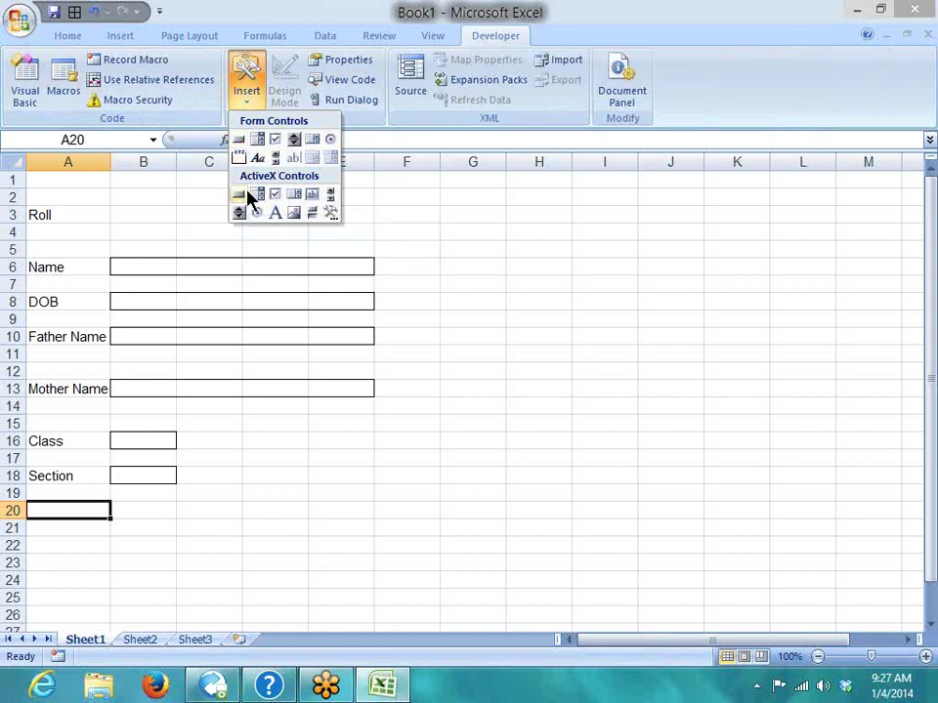
{"action": "left_click", "coordinate": [246, 194]}
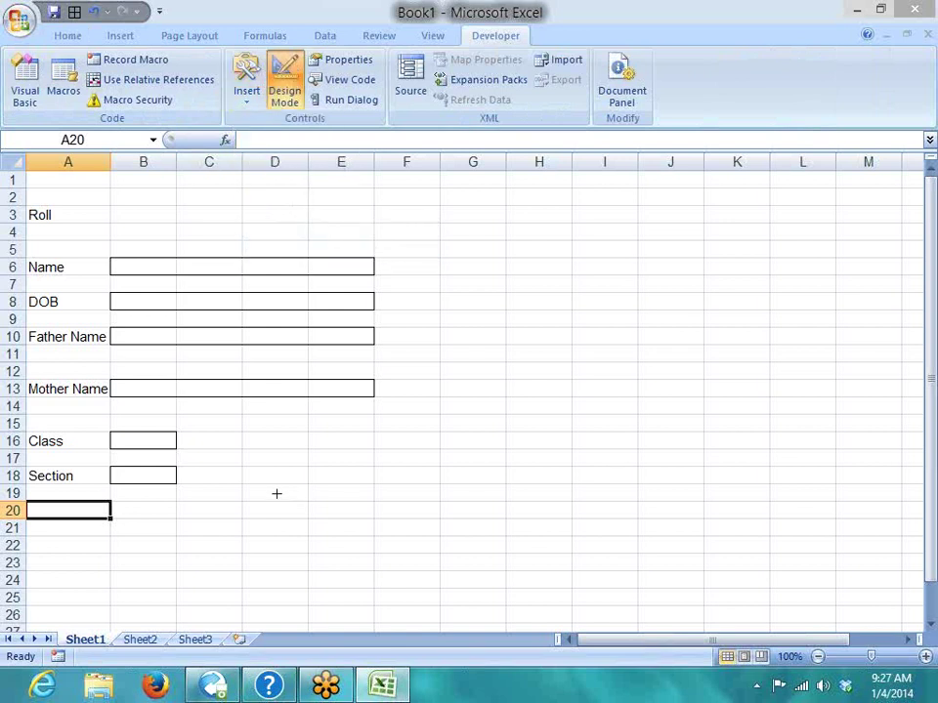
{"action": "left_click_drag", "start_coordinate": [276, 493], "coordinate": [381, 535]}
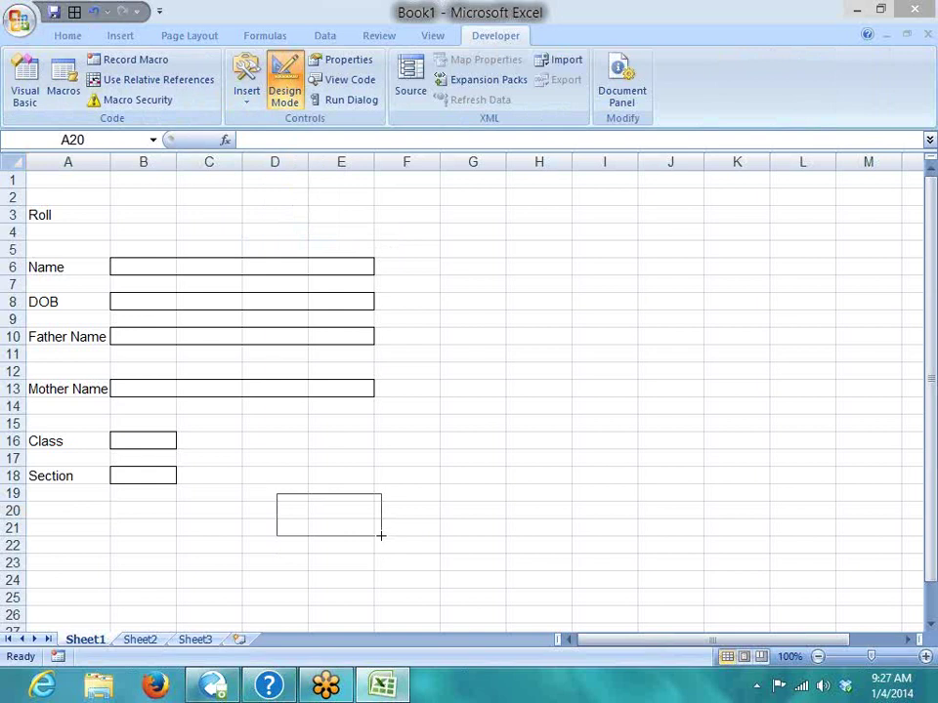
{"action": "left_click_drag", "start_coordinate": [381, 535], "coordinate": [381, 536]}
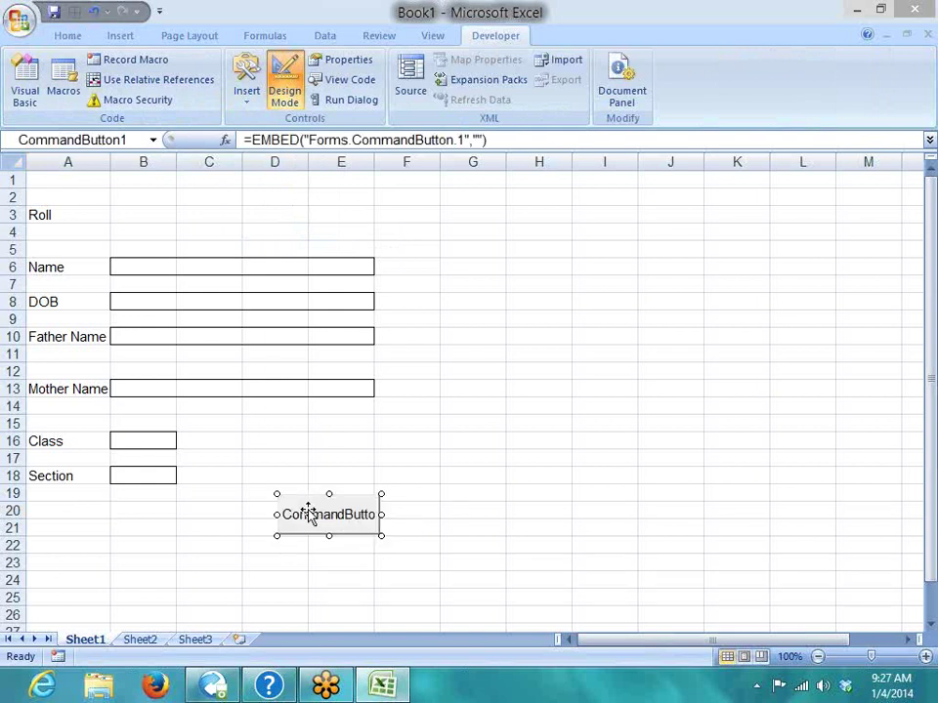
{"action": "left_click", "coordinate": [306, 523]}
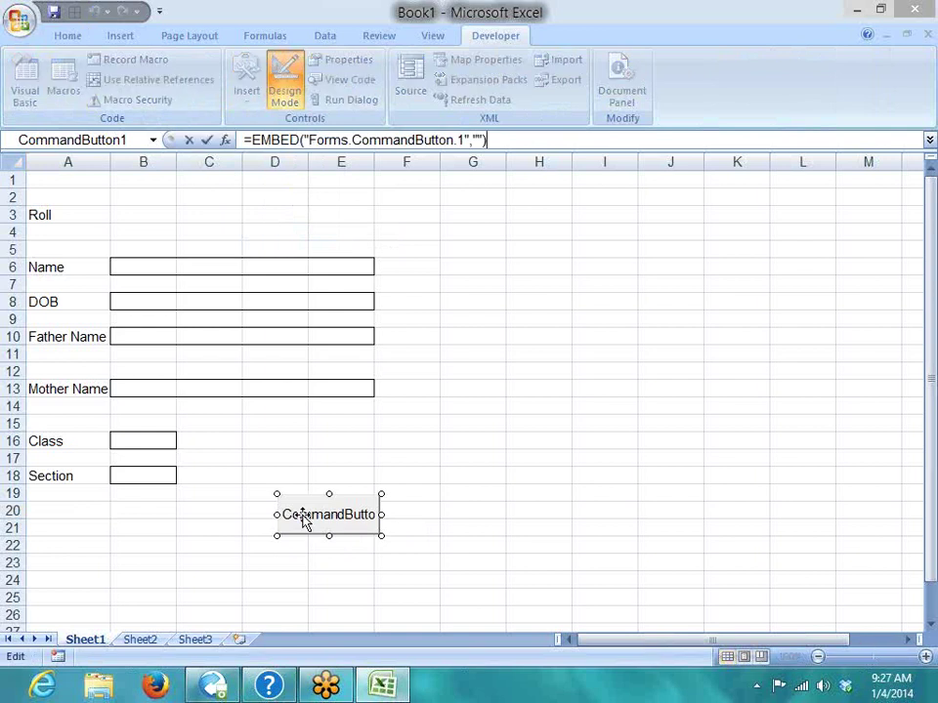
{"action": "left_click", "coordinate": [323, 512]}
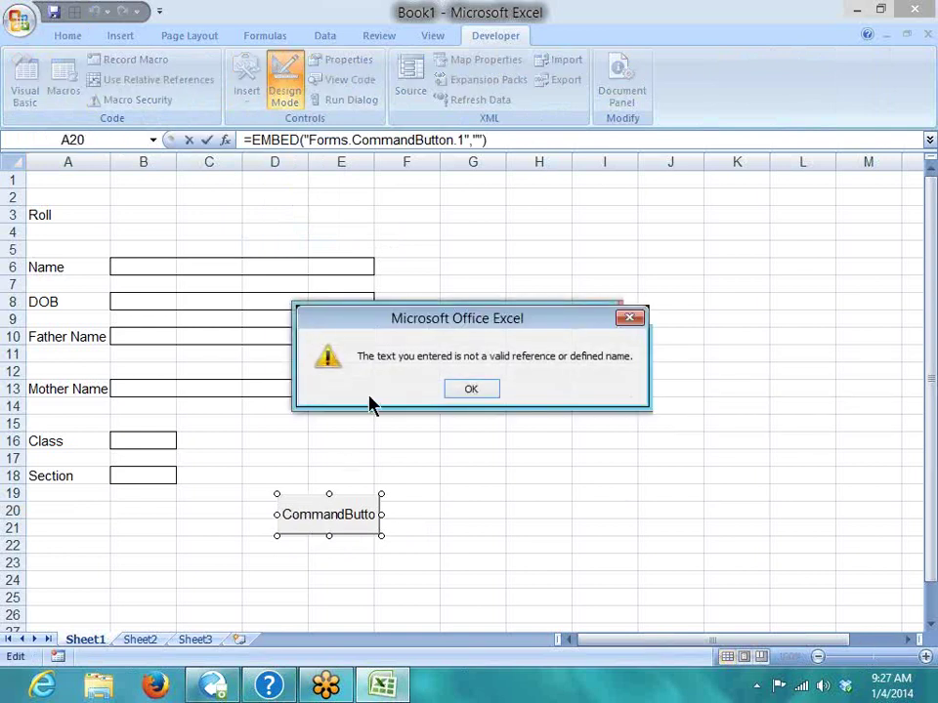
{"action": "key", "text": "Return"}
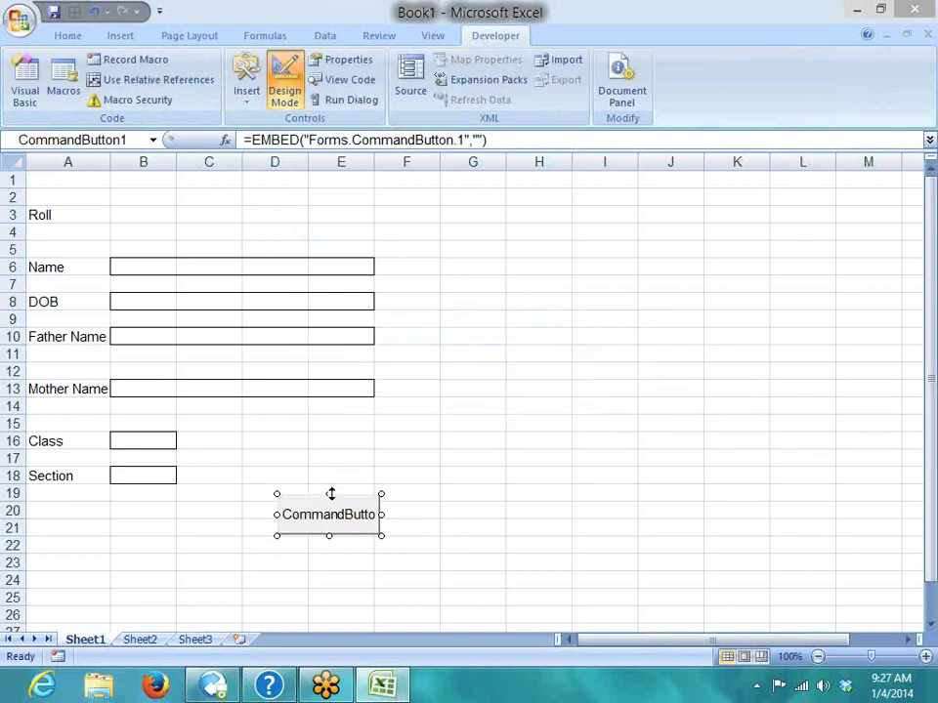
- Change the command button's caption from CommandButton1 to 'Add'
{"action": "right_click", "coordinate": [330, 507]}
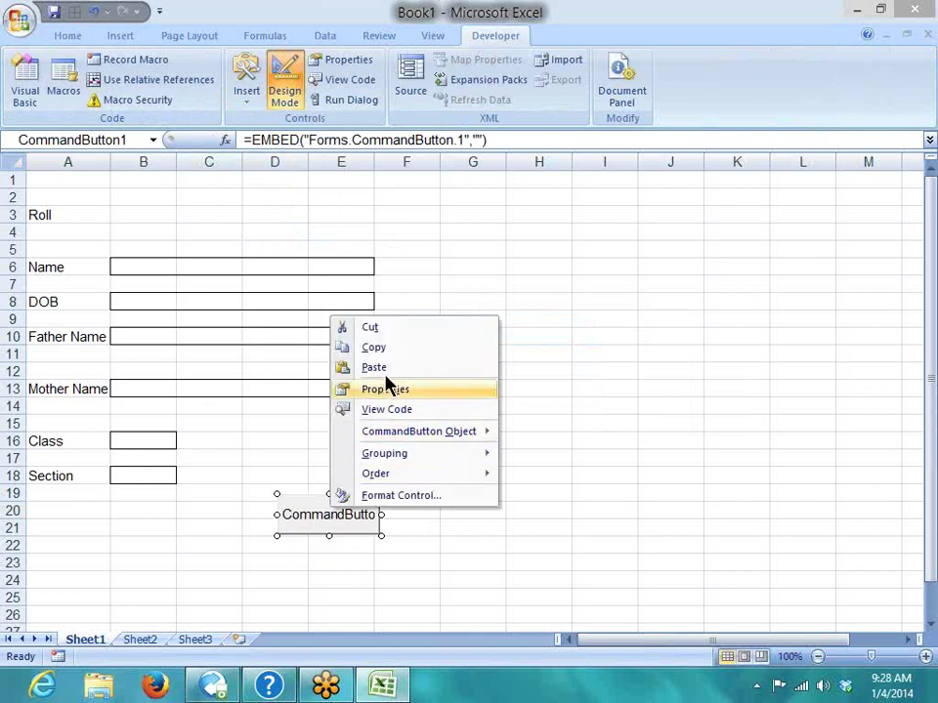
{"action": "mouse_move", "coordinate": [387, 432]}
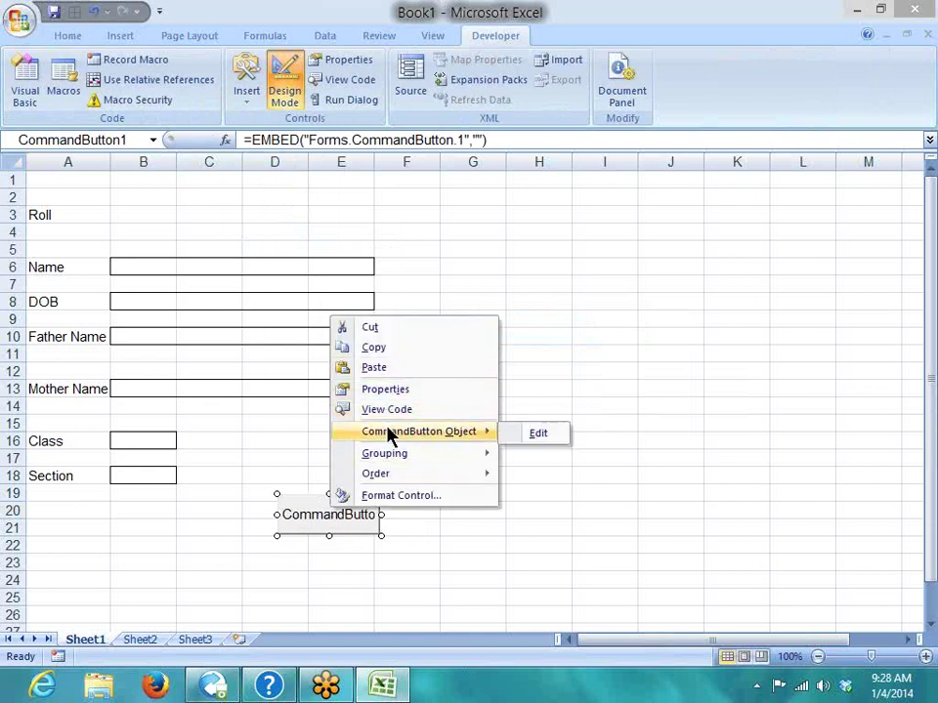
{"action": "left_click", "coordinate": [536, 434]}
{"action": "key", "text": "BackSpace"}
{"action": "key", "text": "BackSpace"}
{"action": "key", "text": "BackSpace"}
{"action": "key", "text": "BackSpace"}
{"action": "key", "text": "BackSpace"}
{"action": "key", "text": "BackSpace"}
{"action": "type", "text": "Add"}
{"action": "left_click", "coordinate": [458, 387]}
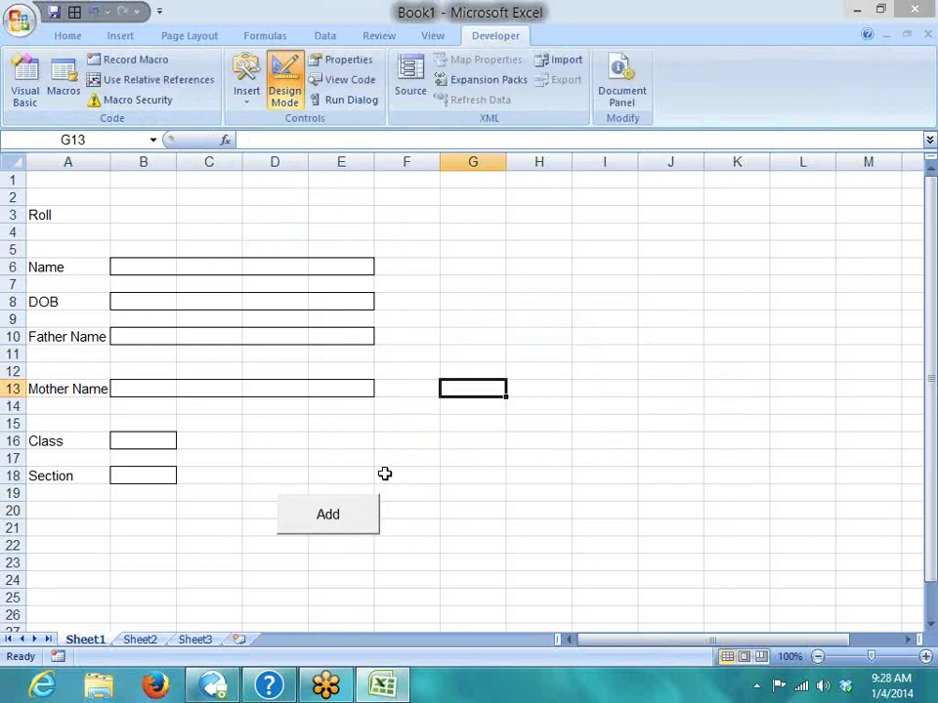
- Glance at Sheet2, then copy the Roll label from A3 on Sheet1
{"action": "left_click", "coordinate": [145, 641]}
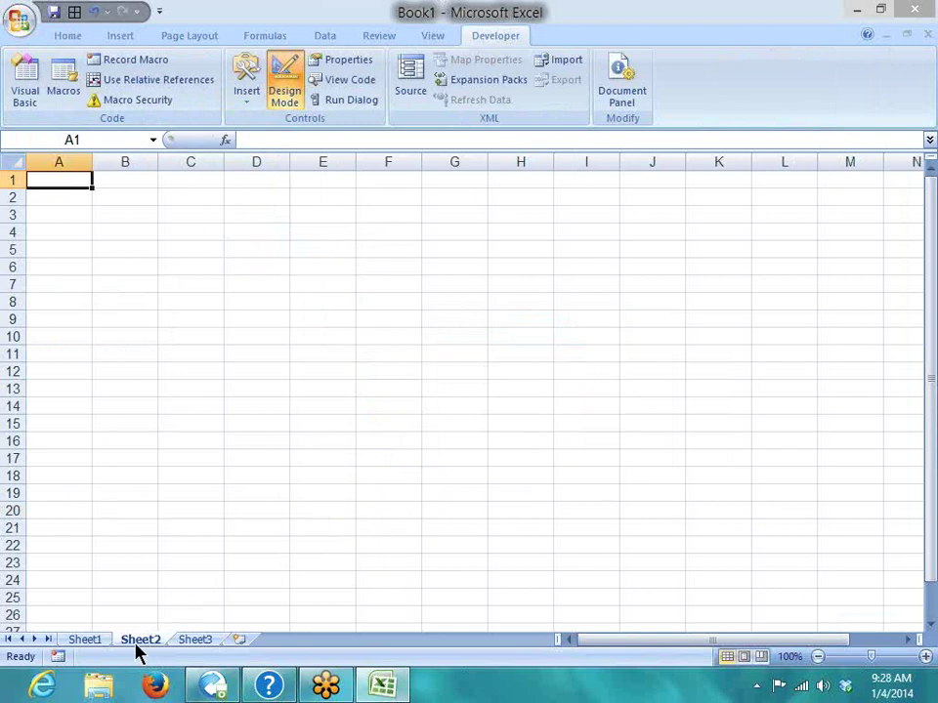
{"action": "left_click", "coordinate": [86, 640]}
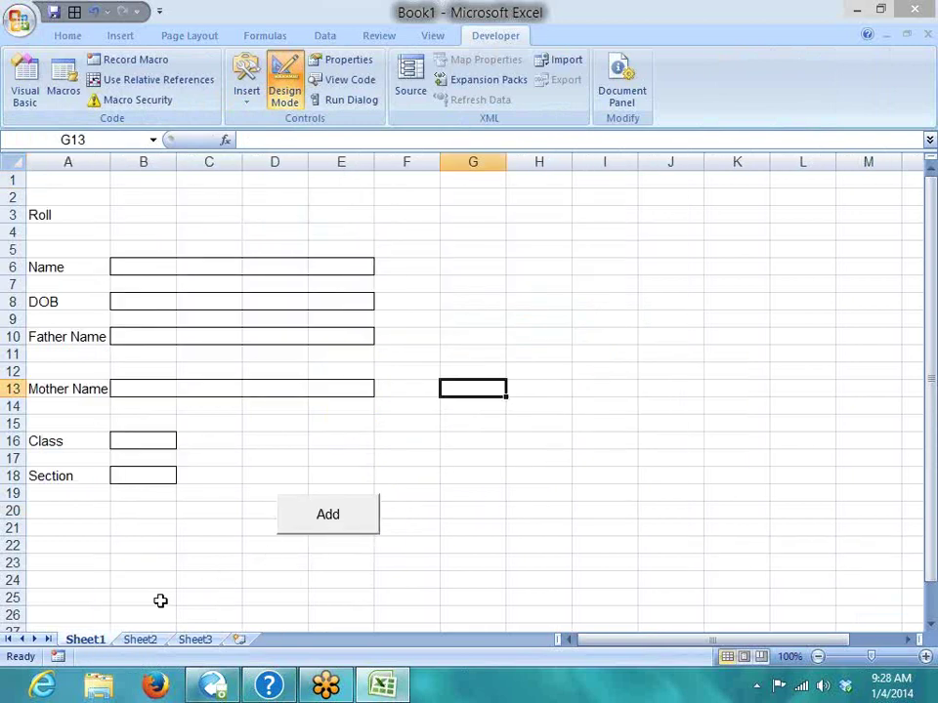
{"action": "left_click", "coordinate": [55, 214]}
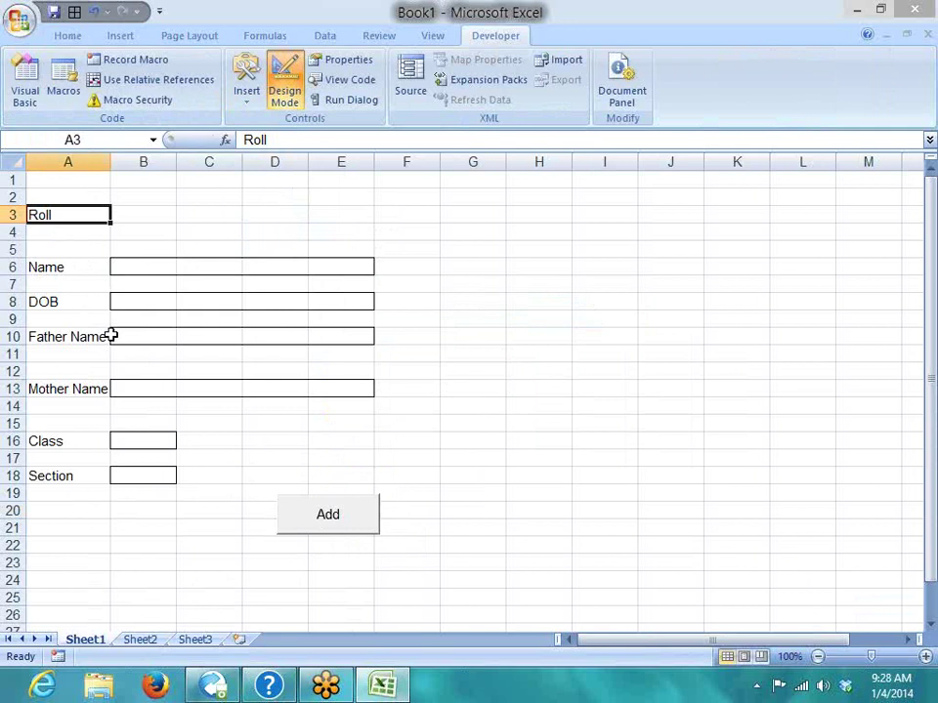
{"action": "key", "text": "ctrl+c"}
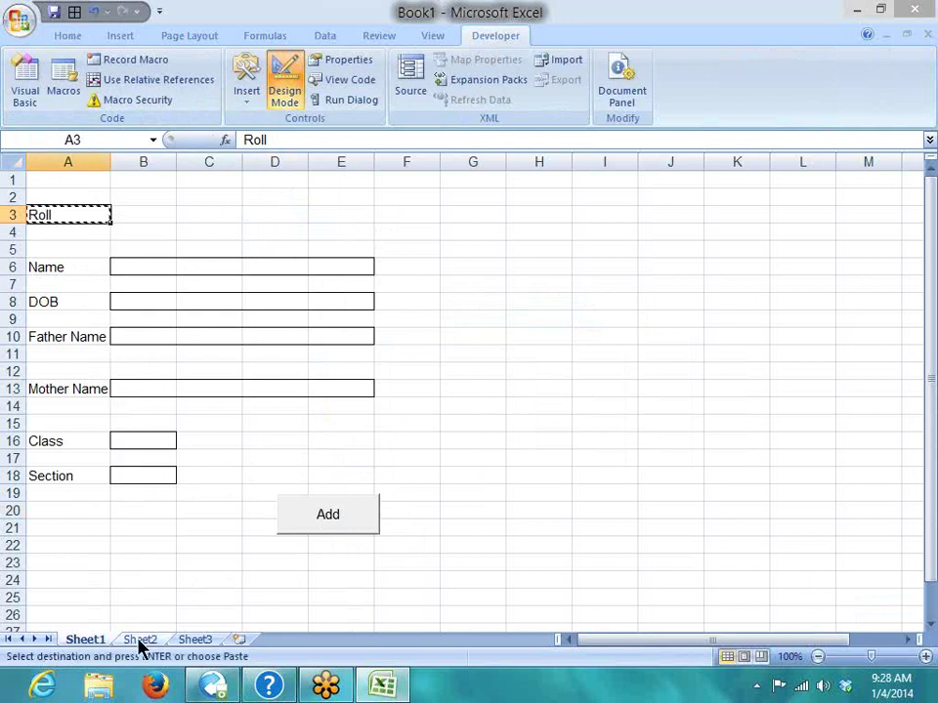
- Paste the Roll, Name and DOB labels into A1, B1 and C1 of Sheet2
{"action": "left_click", "coordinate": [139, 640]}
{"action": "key", "text": "ctrl+v"}
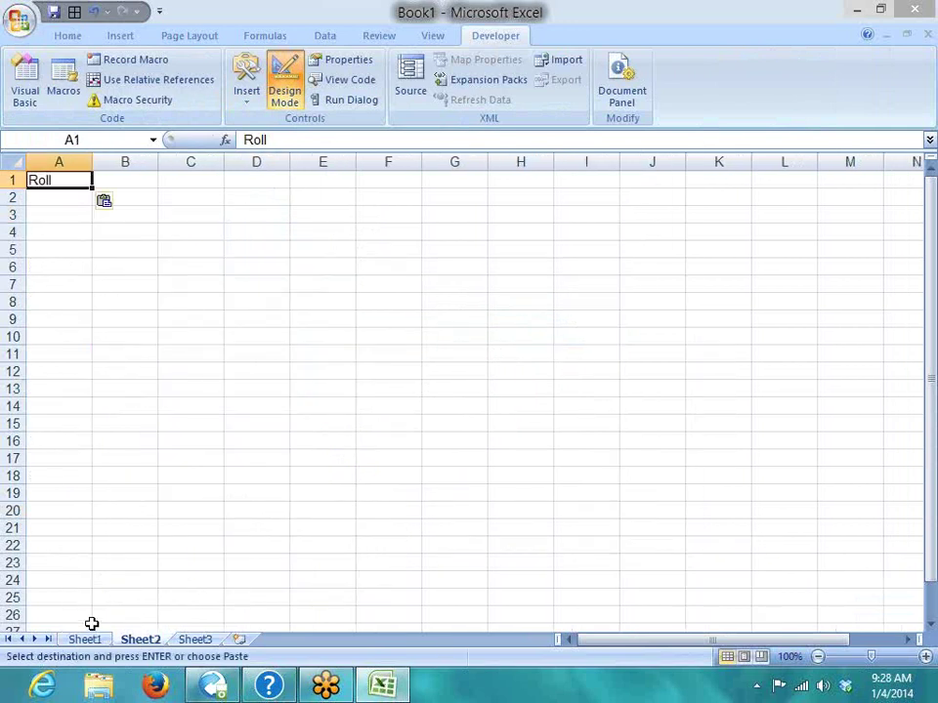
{"action": "left_click", "coordinate": [85, 639]}
{"action": "left_click", "coordinate": [51, 270]}
{"action": "key", "text": "ctrl+c"}
{"action": "left_click", "coordinate": [140, 641]}
{"action": "left_click", "coordinate": [124, 181]}
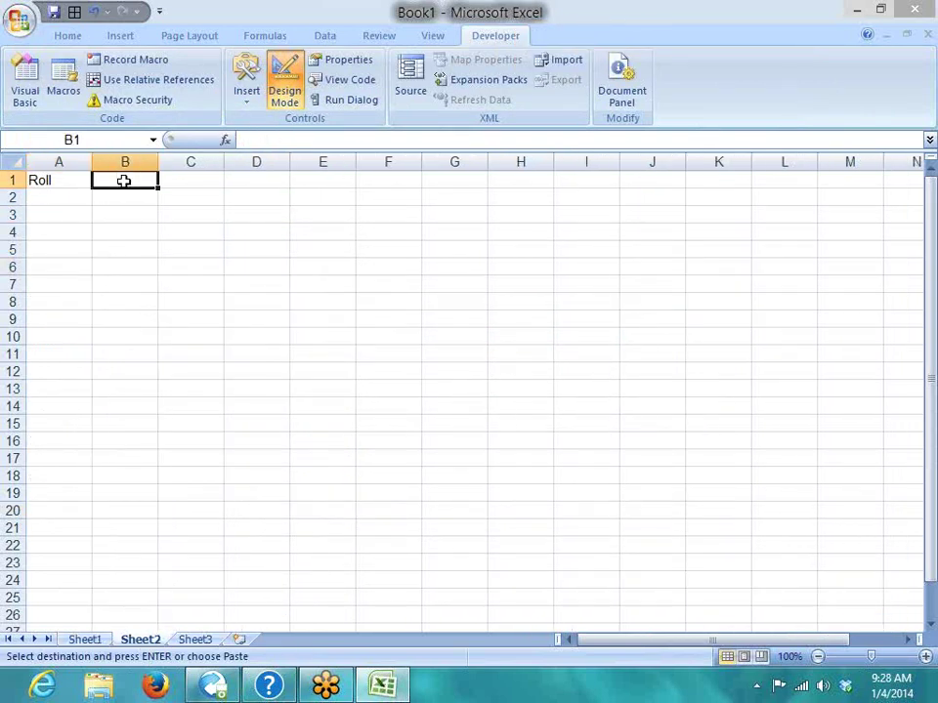
{"action": "key", "text": "ctrl+v"}
{"action": "left_click", "coordinate": [98, 640]}
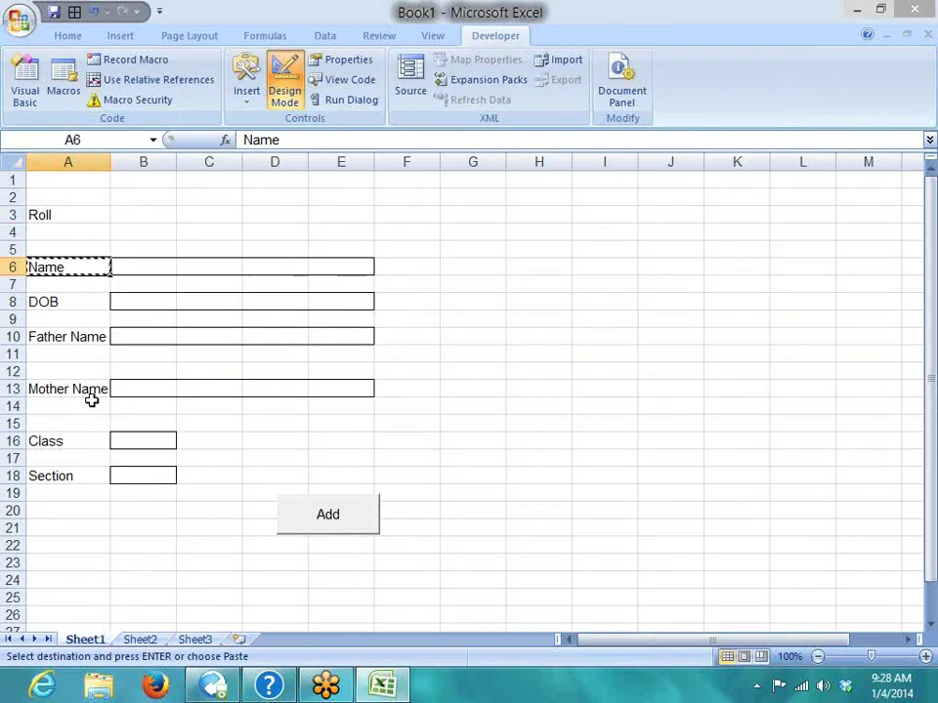
{"action": "left_click", "coordinate": [68, 306]}
{"action": "key", "text": "ctrl+c"}
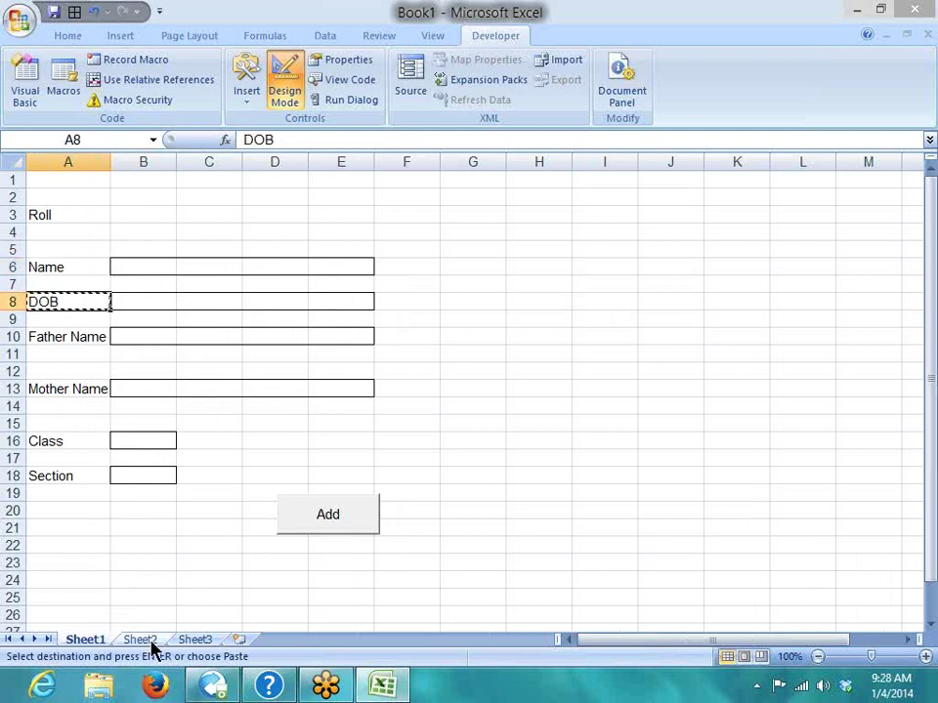
{"action": "left_click", "coordinate": [142, 642]}
{"action": "left_click", "coordinate": [202, 178]}
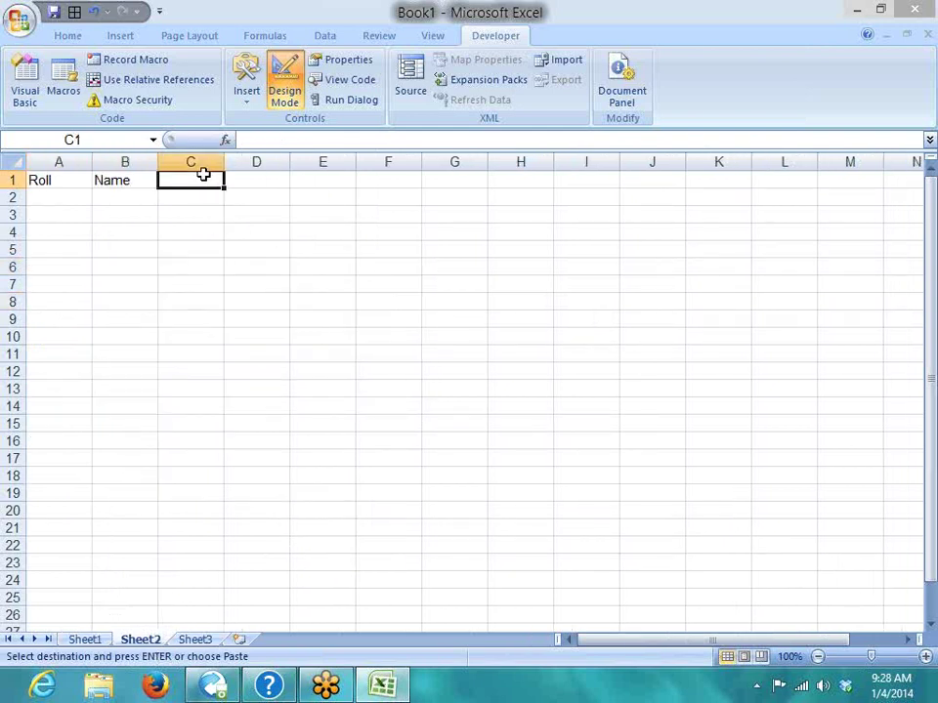
{"action": "key", "text": "ctrl+v"}
- Paste the Father Name and Mother Name labels into D1 and E1 of Sheet2
{"action": "left_click", "coordinate": [83, 630]}
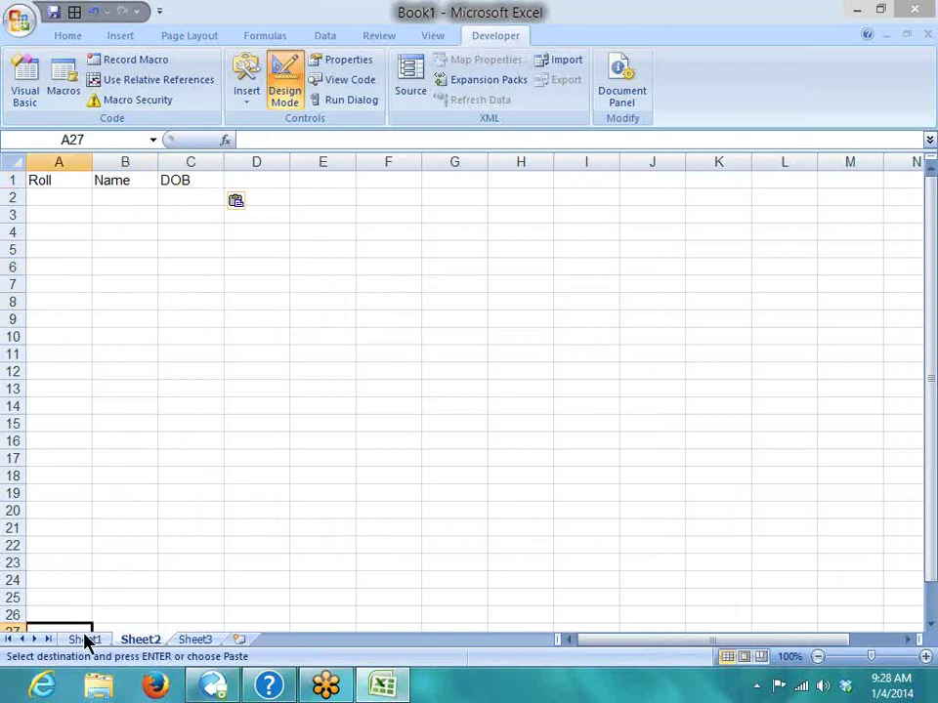
{"action": "left_click", "coordinate": [84, 639]}
{"action": "left_click", "coordinate": [76, 342]}
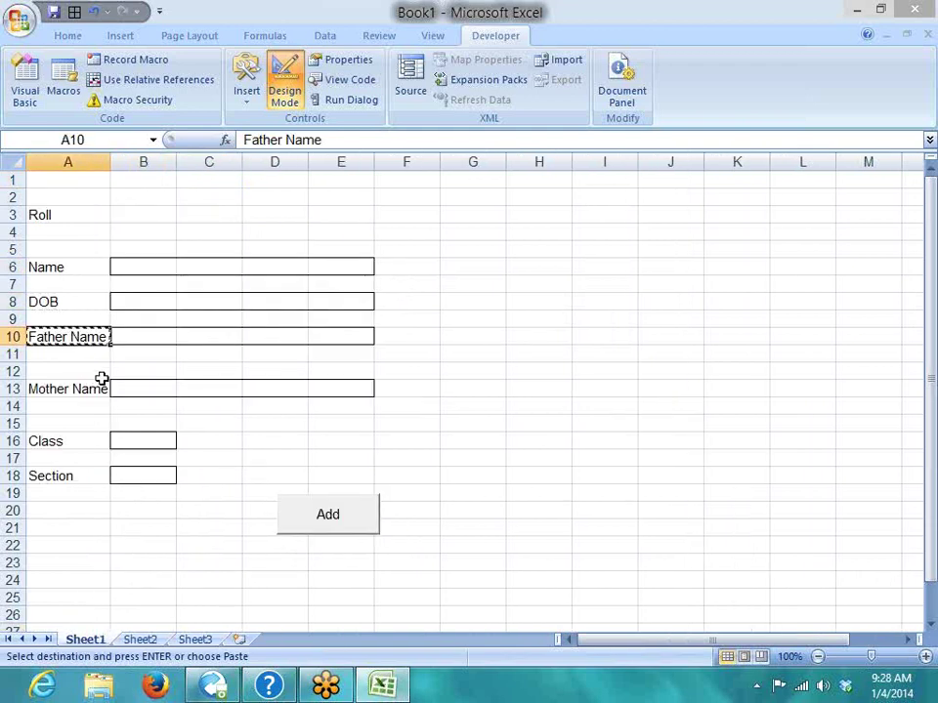
{"action": "left_click", "coordinate": [152, 640]}
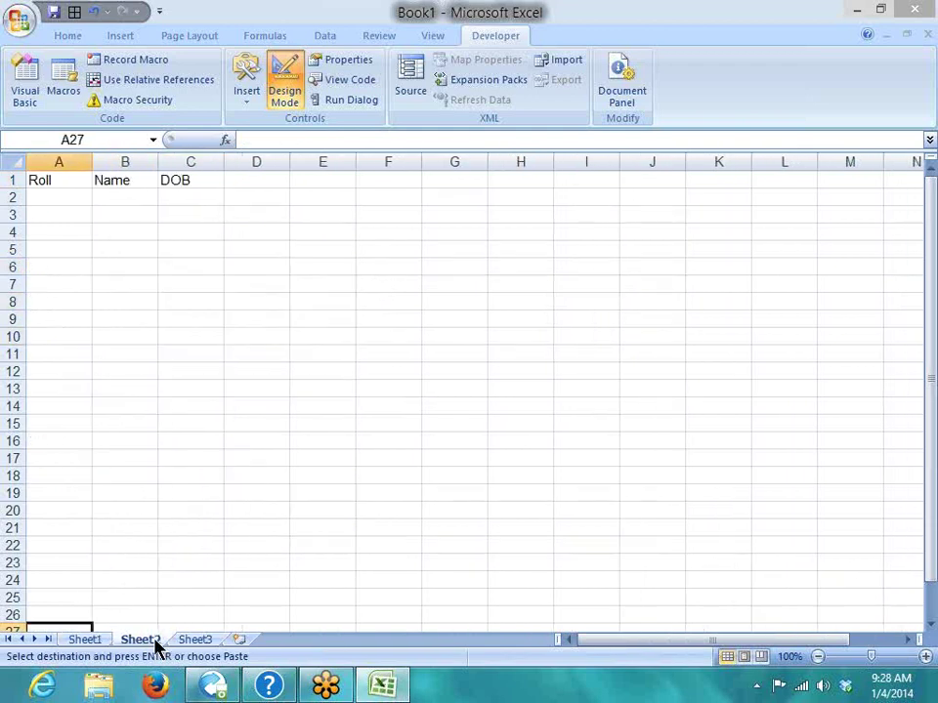
{"action": "left_click", "coordinate": [266, 180]}
{"action": "key", "text": "ctrl+v"}
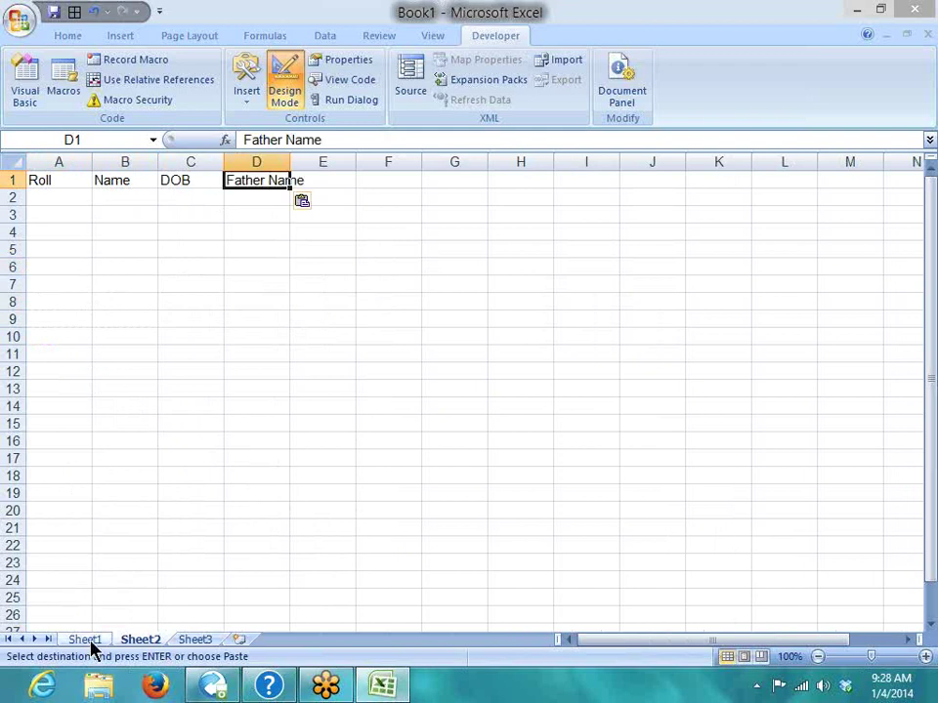
{"action": "left_click", "coordinate": [86, 641]}
{"action": "left_click", "coordinate": [71, 389]}
{"action": "key", "text": "ctrl+c"}
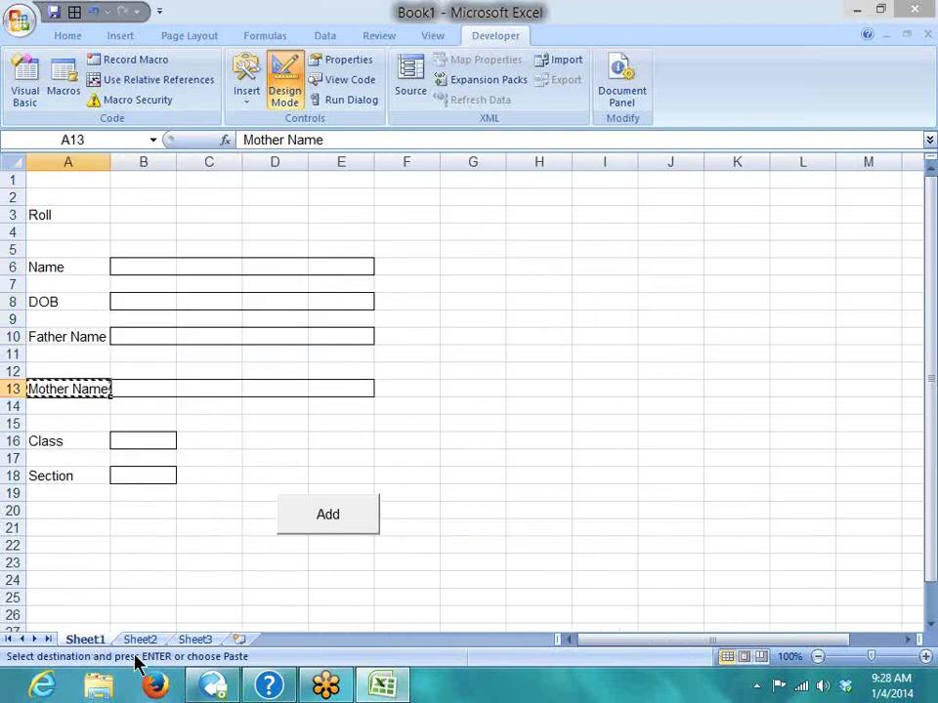
{"action": "left_click", "coordinate": [139, 641]}
{"action": "left_click", "coordinate": [324, 180]}
{"action": "key", "text": "ctrl+v"}
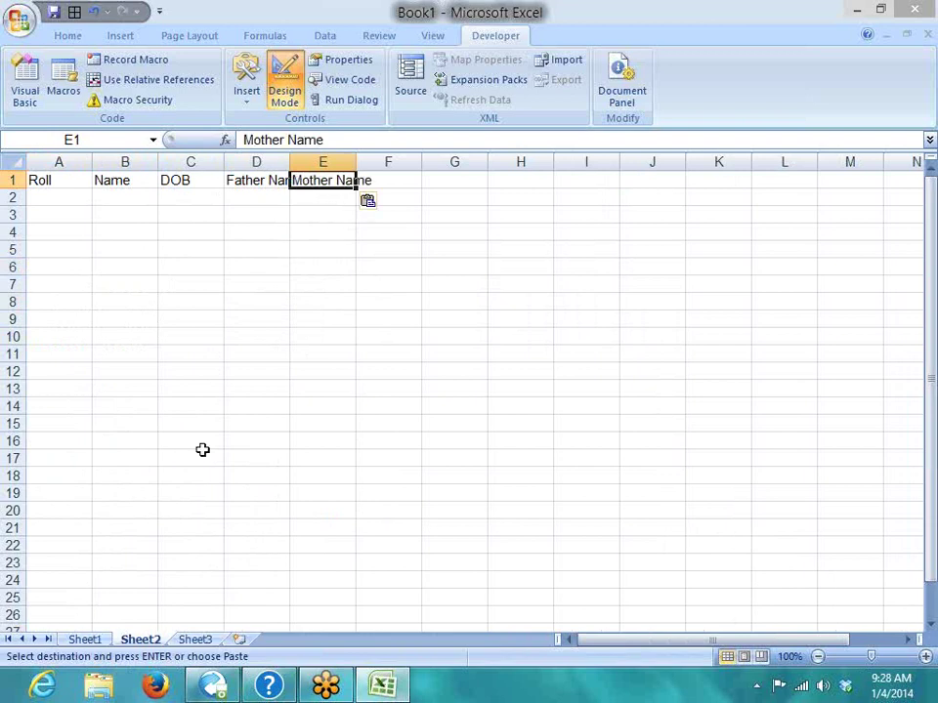
- Paste the Class and Section labels into F1 and G1 of Sheet2
{"action": "left_click", "coordinate": [98, 640]}
{"action": "left_click", "coordinate": [58, 439]}
{"action": "key", "text": "ctrl+c"}
{"action": "left_click", "coordinate": [140, 639]}
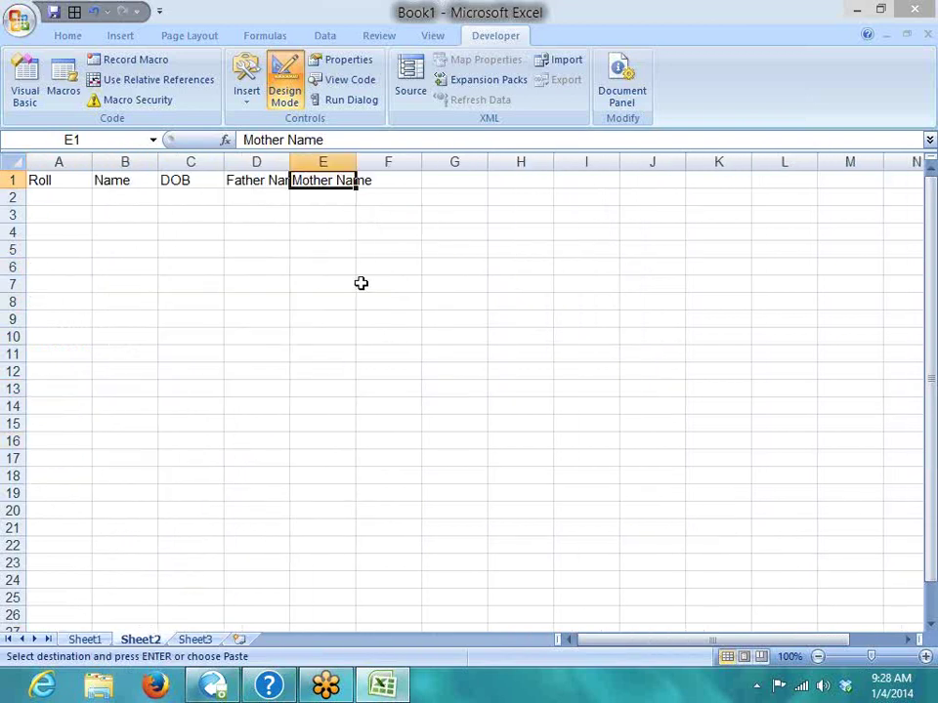
{"action": "left_click", "coordinate": [389, 181]}
{"action": "key", "text": "ctrl+v"}
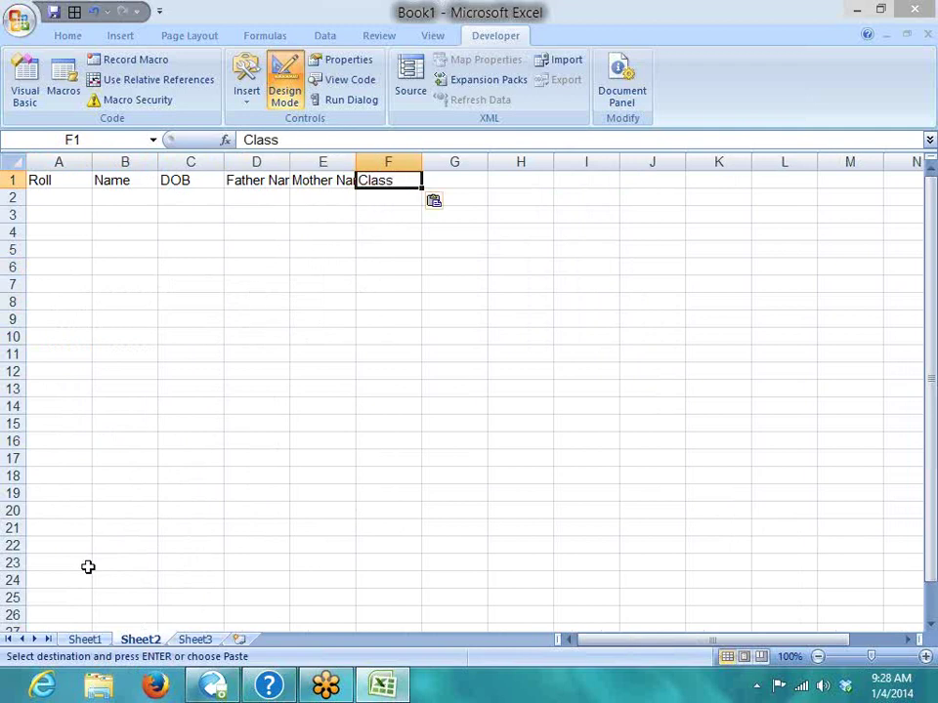
{"action": "left_click", "coordinate": [86, 639]}
{"action": "left_click", "coordinate": [59, 477]}
{"action": "key", "text": "ctrl+c"}
{"action": "left_click", "coordinate": [140, 640]}
{"action": "left_click", "coordinate": [455, 185]}
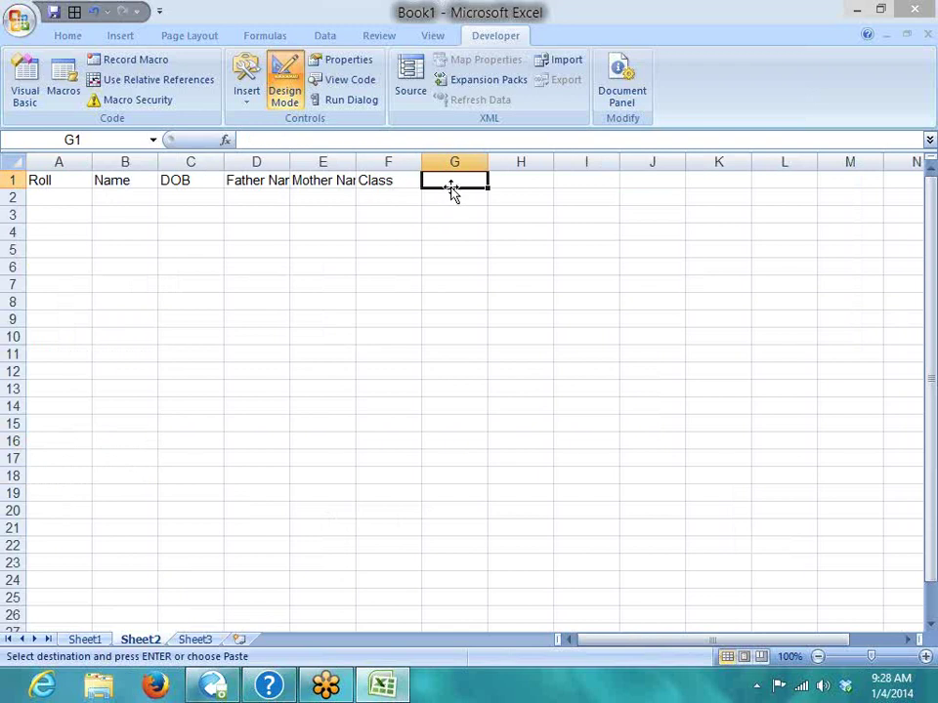
{"action": "key", "text": "ctrl+v"}
- Cancel the copy, AutoFit Sheet2 columns D–F, and return to cell B3 on Sheet1
{"action": "left_click", "coordinate": [88, 642]}
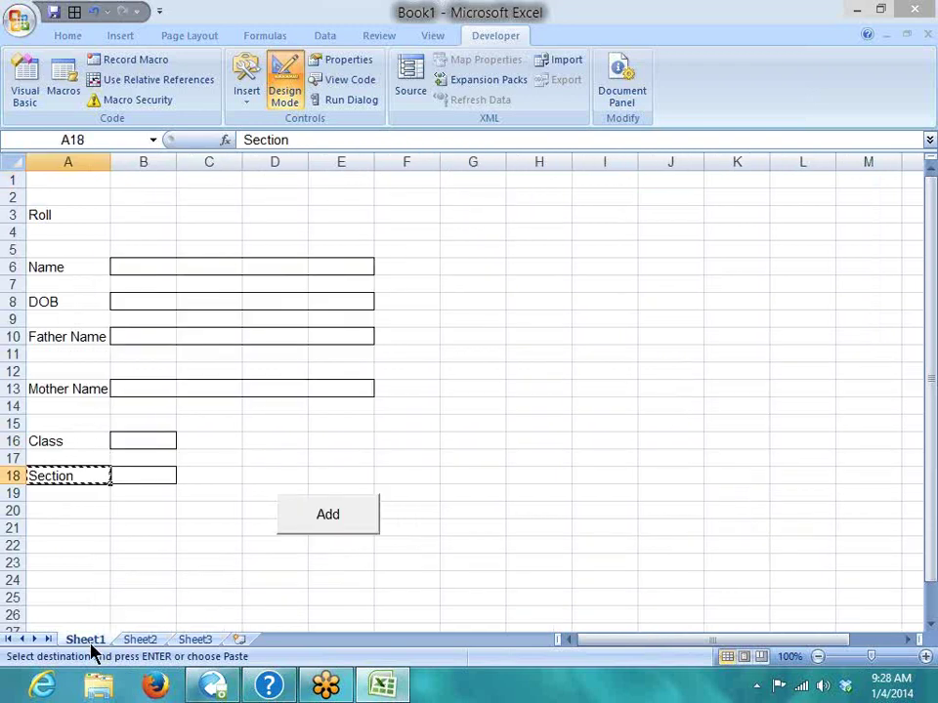
{"action": "key", "text": "Escape"}
{"action": "left_click", "coordinate": [132, 640]}
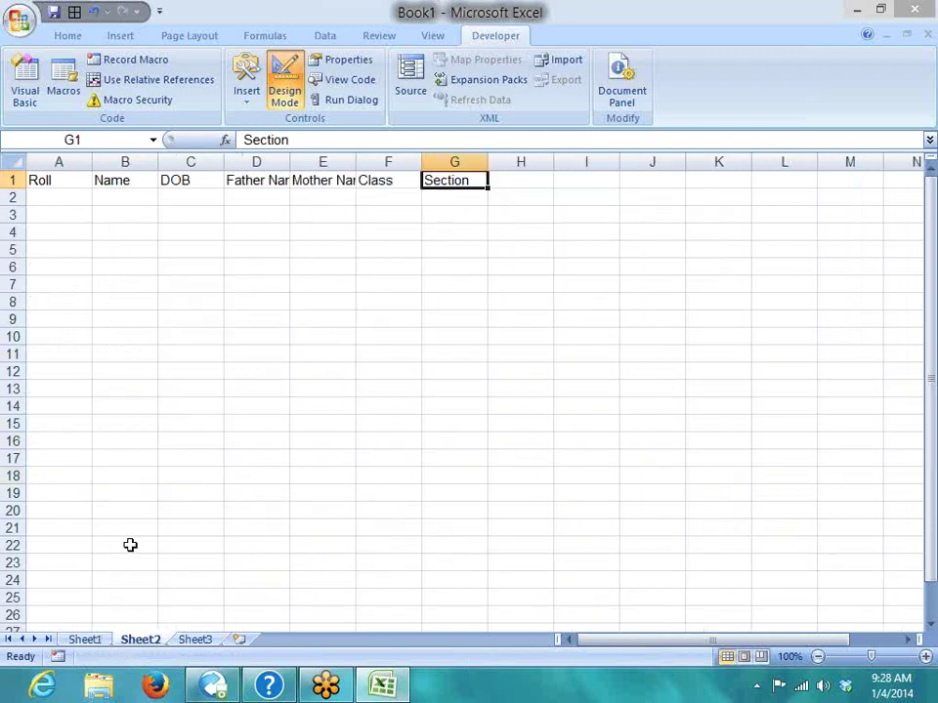
{"action": "left_click", "coordinate": [125, 440]}
{"action": "double_click", "coordinate": [291, 157]}
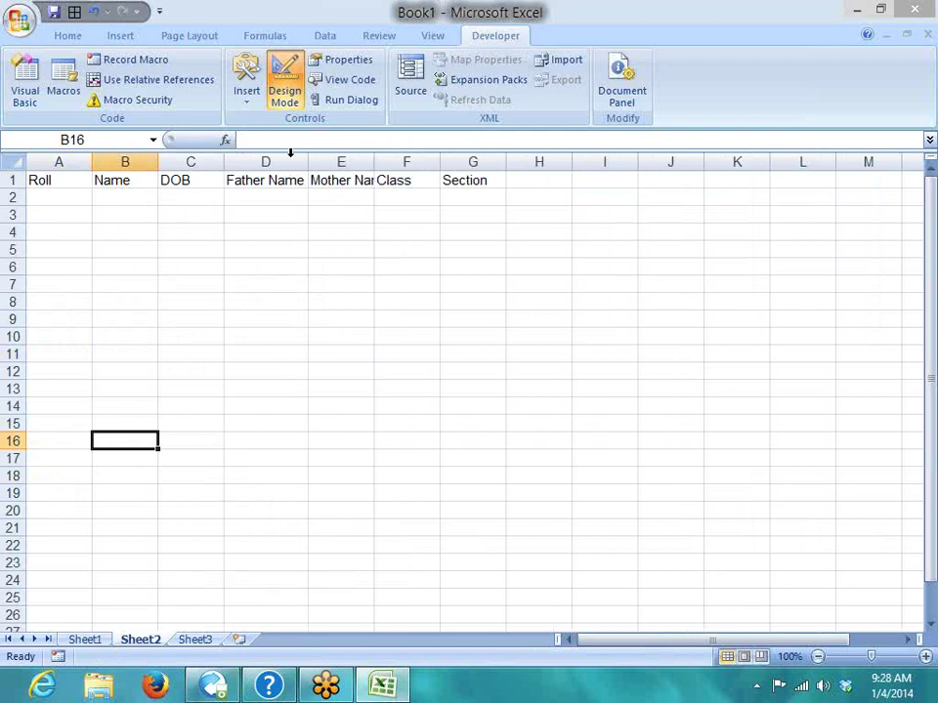
{"action": "double_click", "coordinate": [374, 160]}
{"action": "left_click", "coordinate": [447, 161]}
{"action": "double_click", "coordinate": [457, 161]}
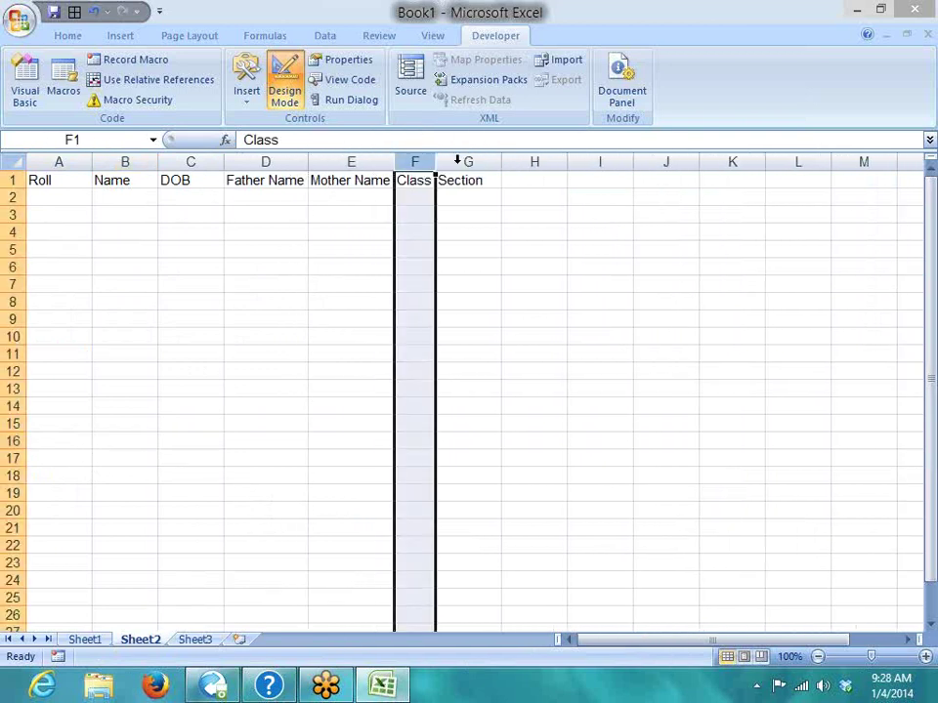
{"action": "left_click", "coordinate": [95, 641]}
{"action": "left_click", "coordinate": [137, 218]}
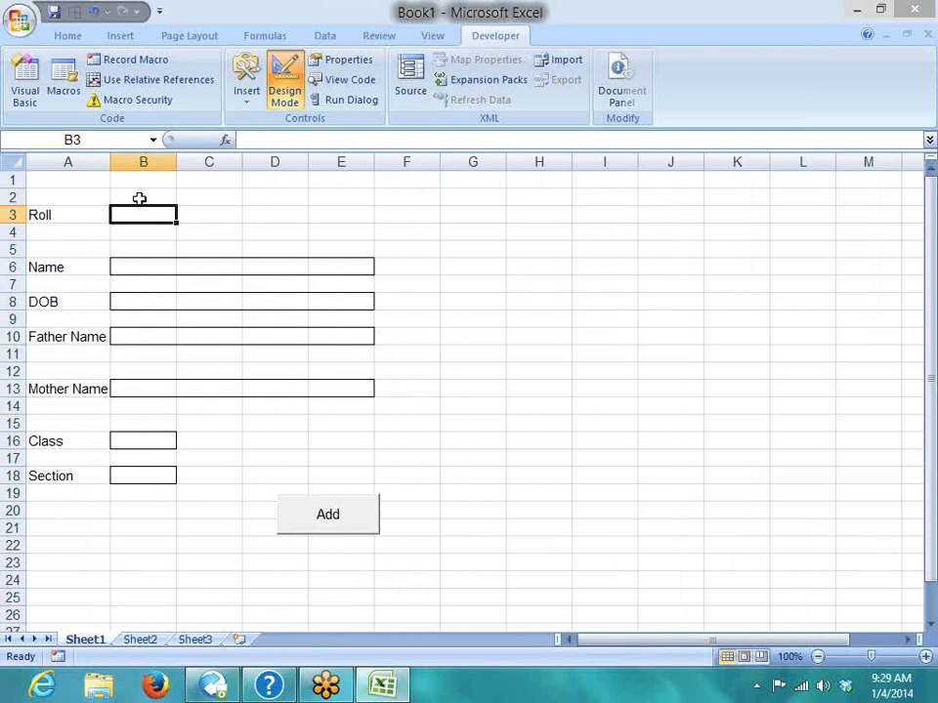
- Enter a MAX formula over Sheet2's column A in the Roll cell B3
{"action": "type", "text": "=max"}
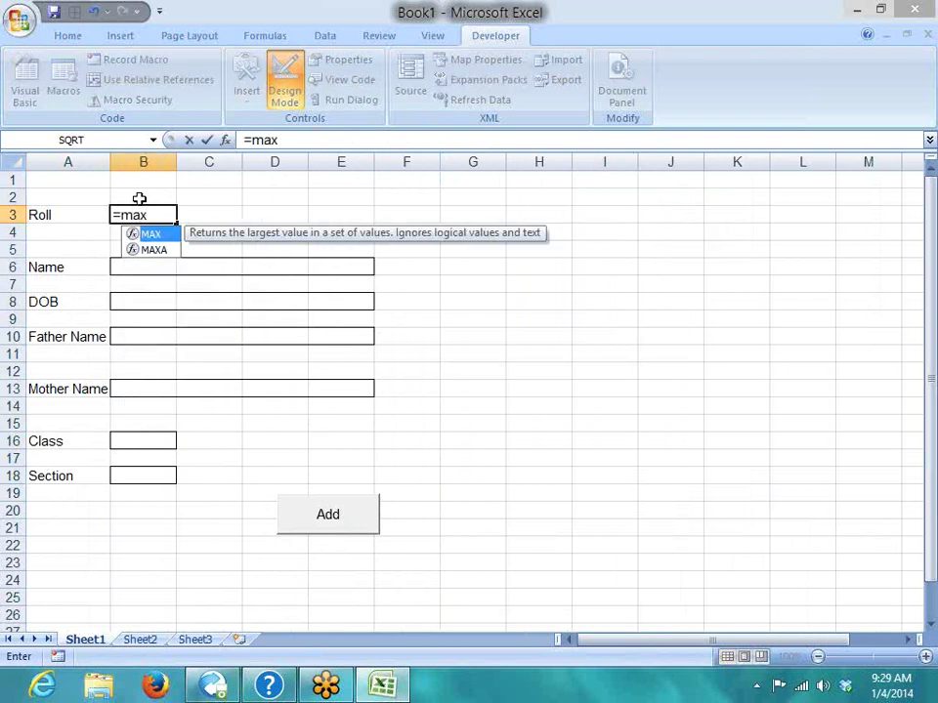
{"action": "key", "text": "Tab"}
{"action": "left_click", "coordinate": [142, 640]}
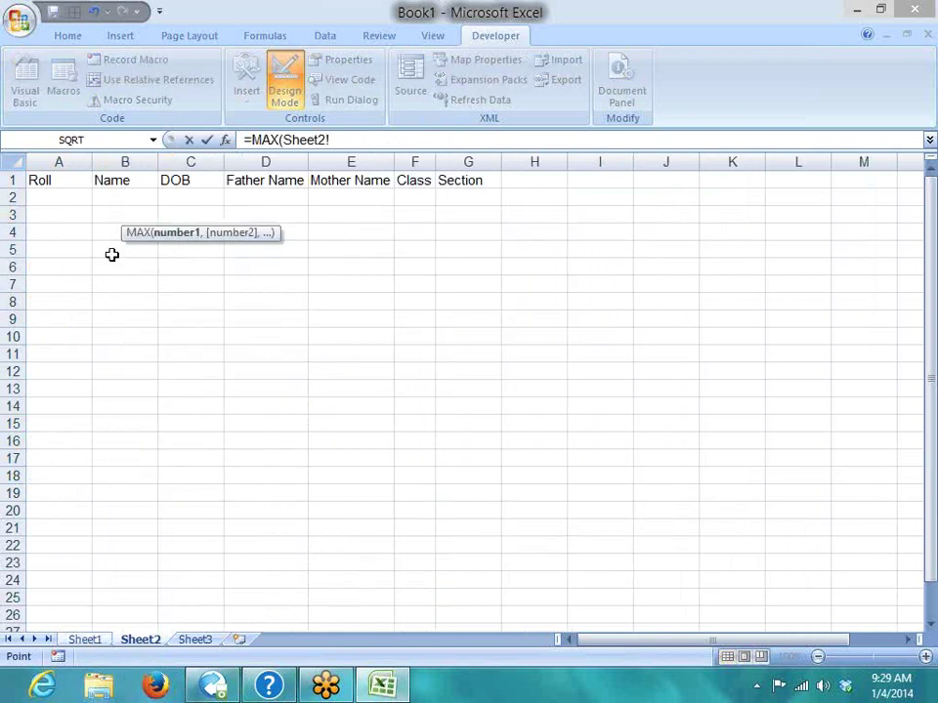
{"action": "left_click", "coordinate": [74, 162]}
{"action": "type", "text": ")"}
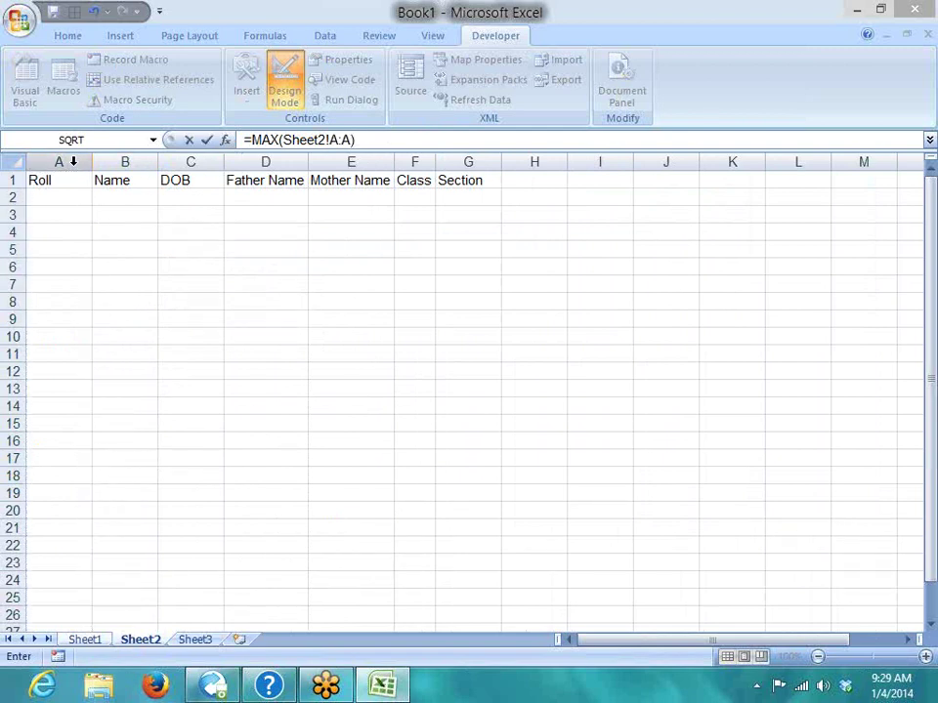
{"action": "key", "text": "Return"}
{"action": "key", "text": "Up"}
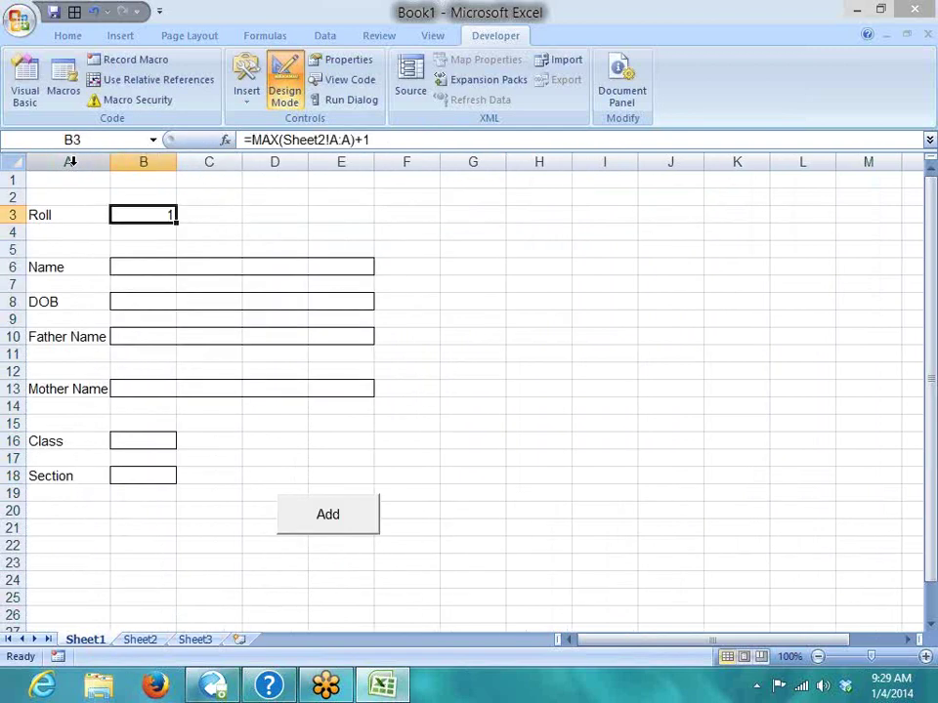
- Test the formula by entering 2 in Sheet2 cell A2, then delete it
{"action": "left_click", "coordinate": [137, 640]}
{"action": "left_click", "coordinate": [70, 193]}
{"action": "type", "text": "2"}
{"action": "key", "text": "Return"}
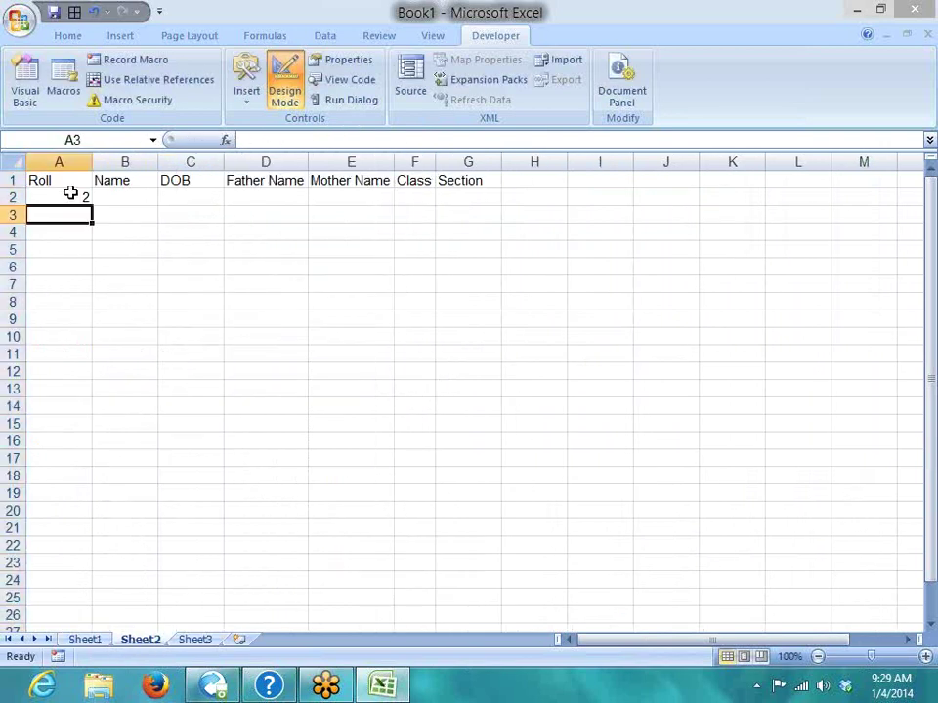
{"action": "left_click", "coordinate": [81, 197]}
{"action": "key", "text": "Delete"}
- Wrap the Roll formula in IF(B6=0,"",…) and accept Excel's proposed correction
{"action": "left_click", "coordinate": [86, 641]}
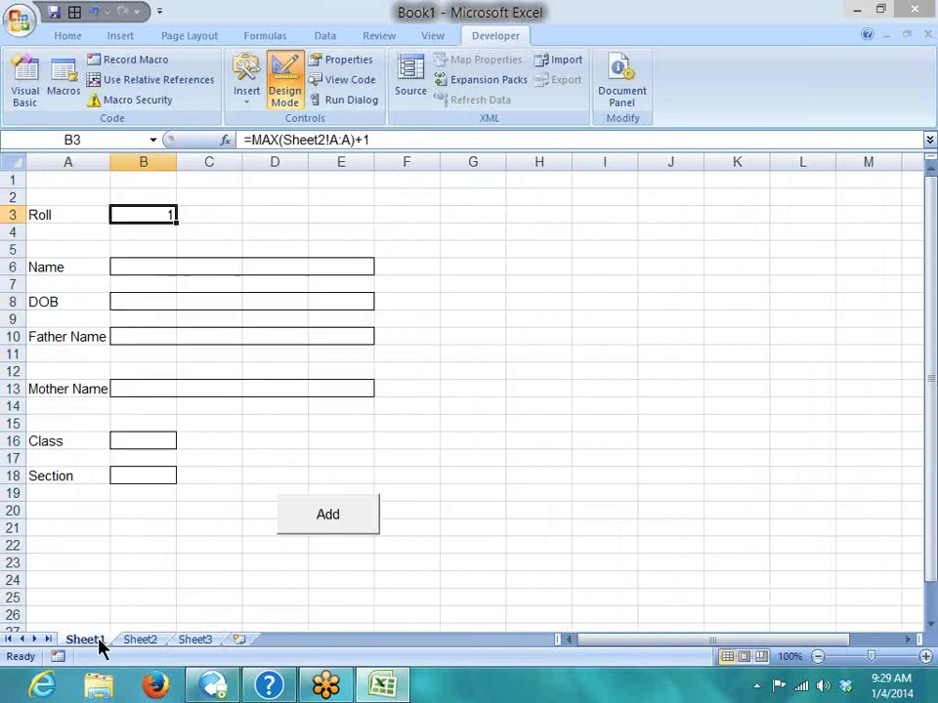
{"action": "left_click", "coordinate": [121, 277]}
{"action": "left_click", "coordinate": [119, 260]}
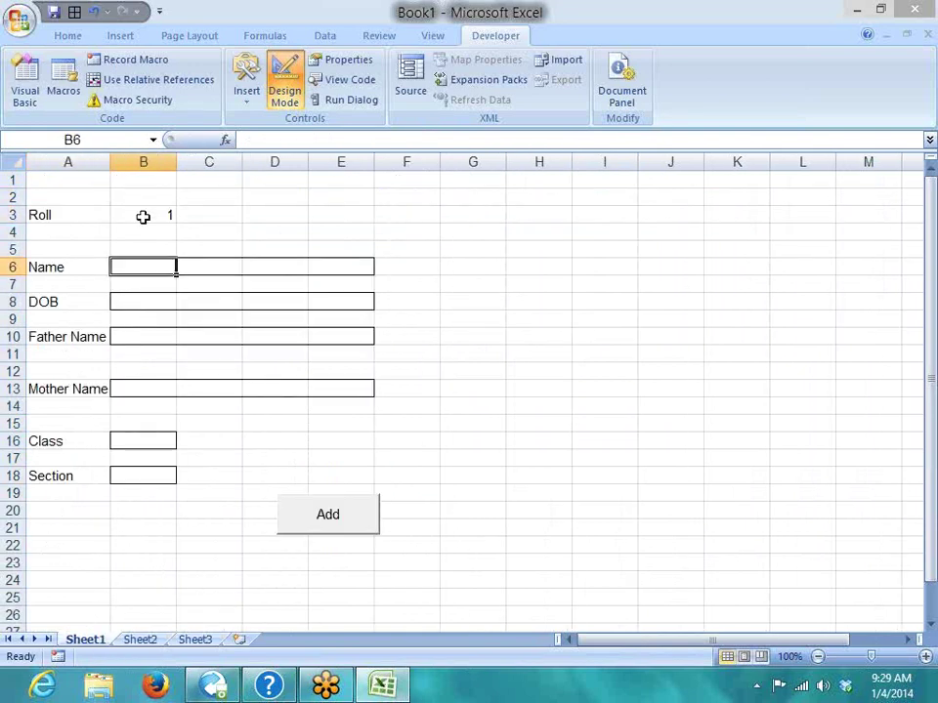
{"action": "left_click", "coordinate": [143, 215]}
{"action": "left_click", "coordinate": [274, 142]}
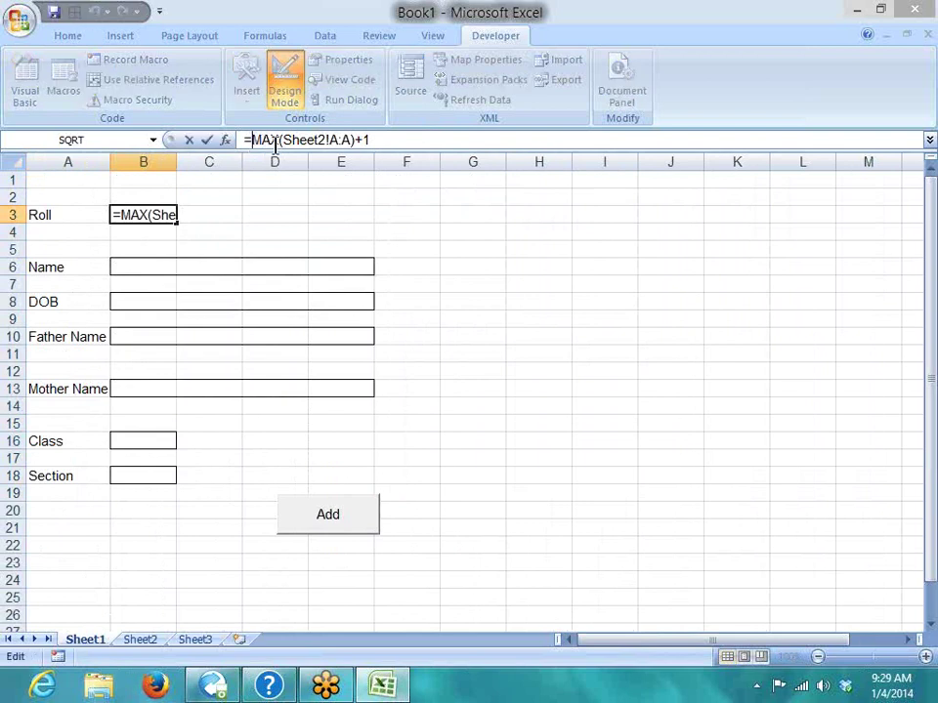
{"action": "type", "text": "IF("}
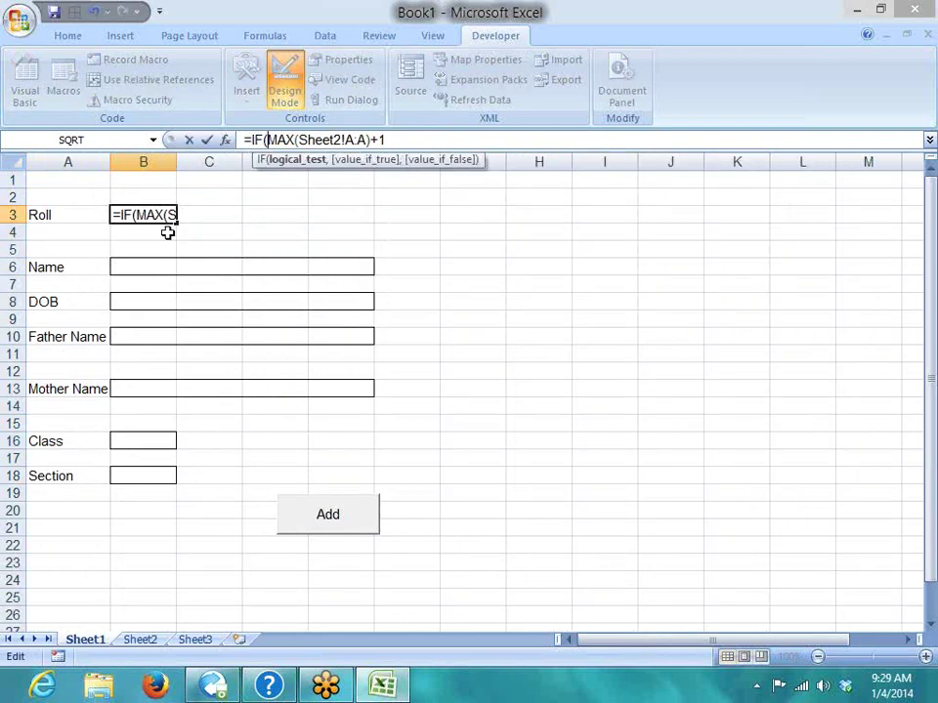
{"action": "left_click", "coordinate": [145, 268]}
{"action": "type", "text": "=0m"}
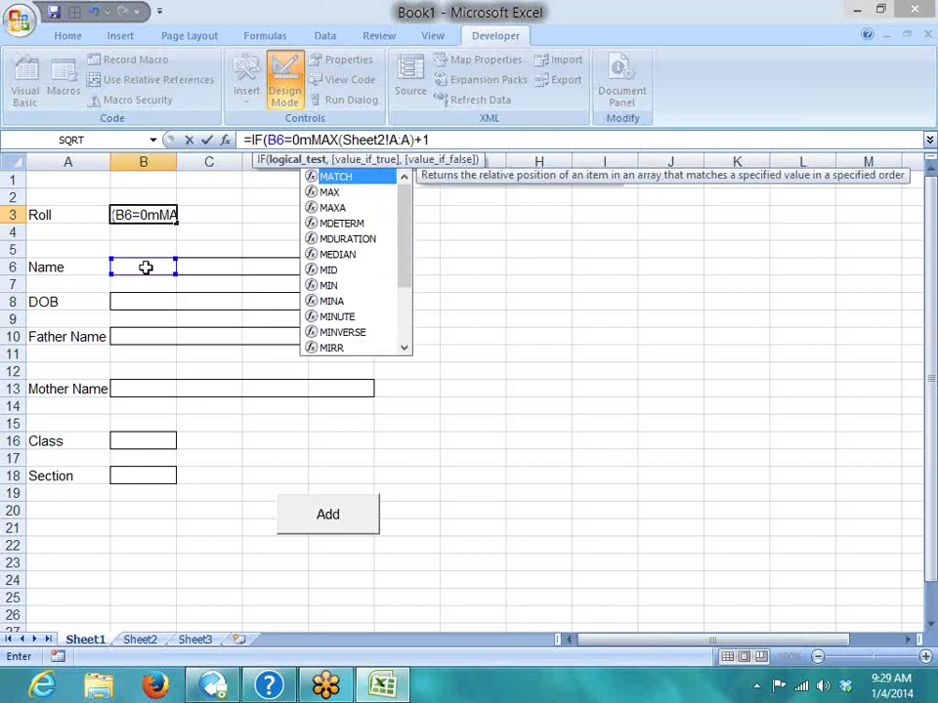
{"action": "key", "text": "BackSpace"}
{"action": "type", "text": ","}
{"action": "type", "text": "\"\","}
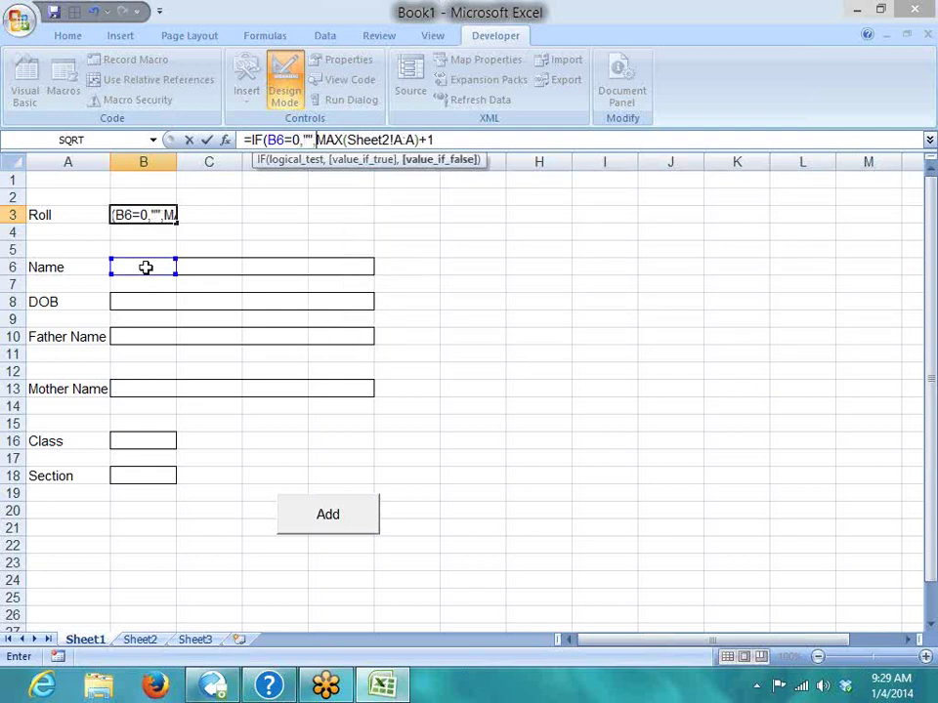
{"action": "key", "text": "Return"}
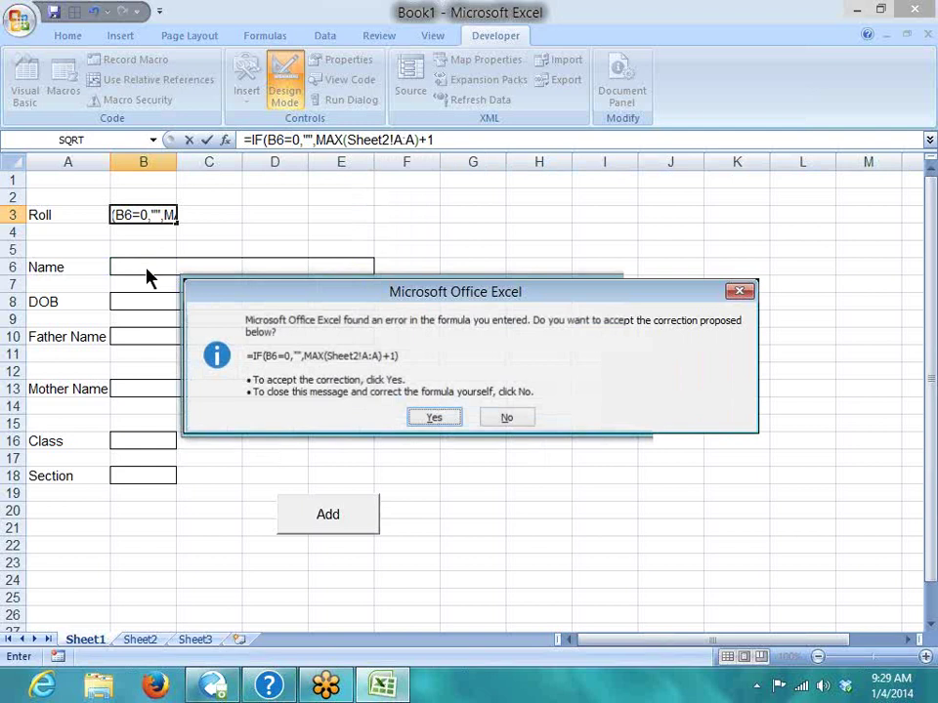
{"action": "key", "text": "Return"}
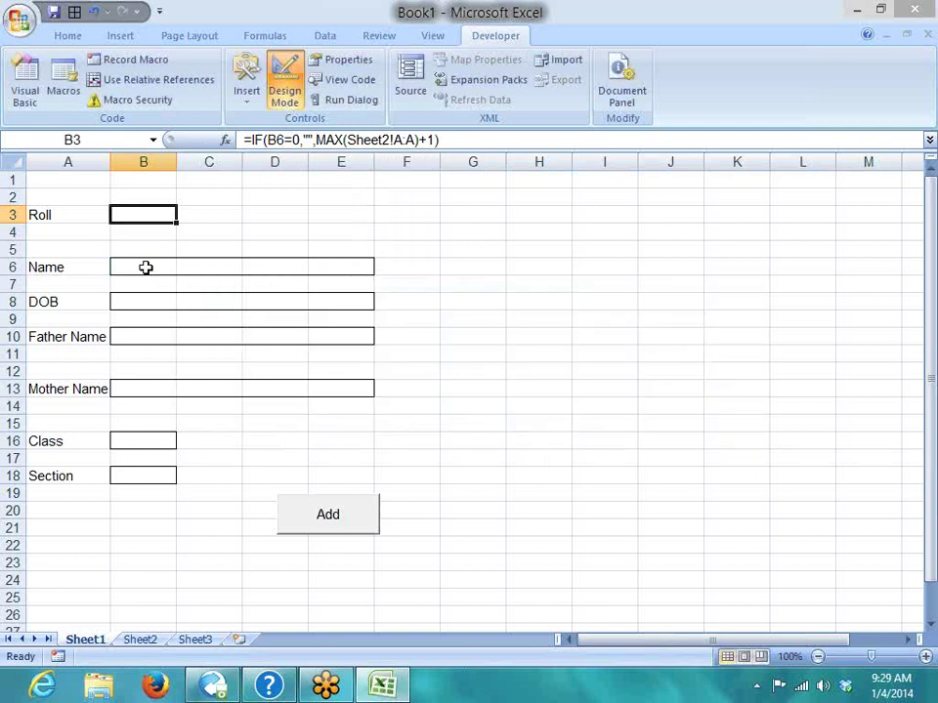
{"action": "key", "text": "Down"}
{"action": "key", "text": "Down"}
{"action": "key", "text": "Down"}
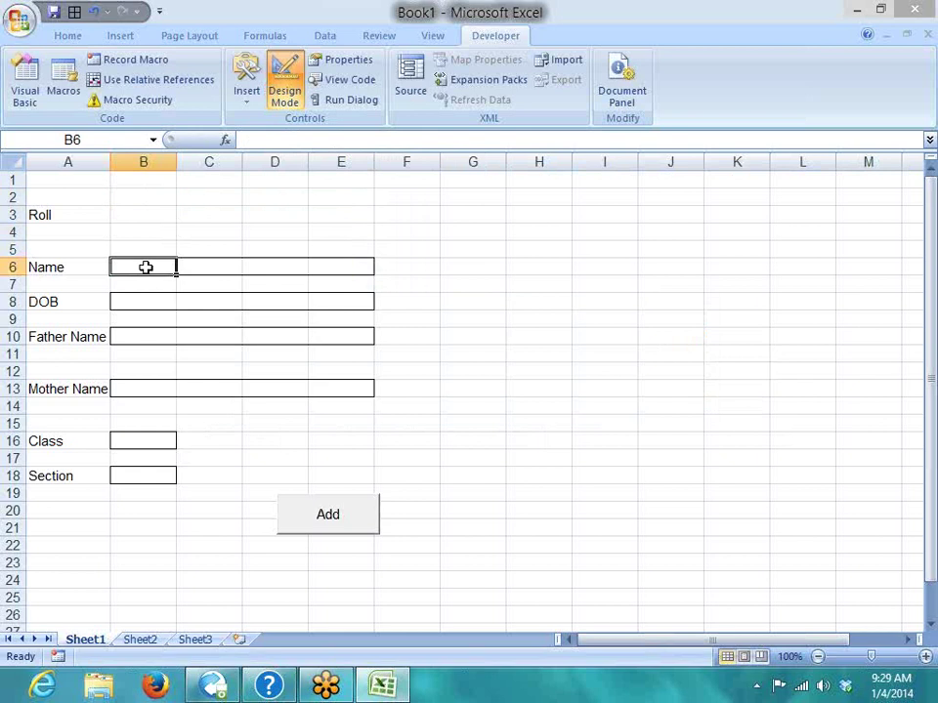
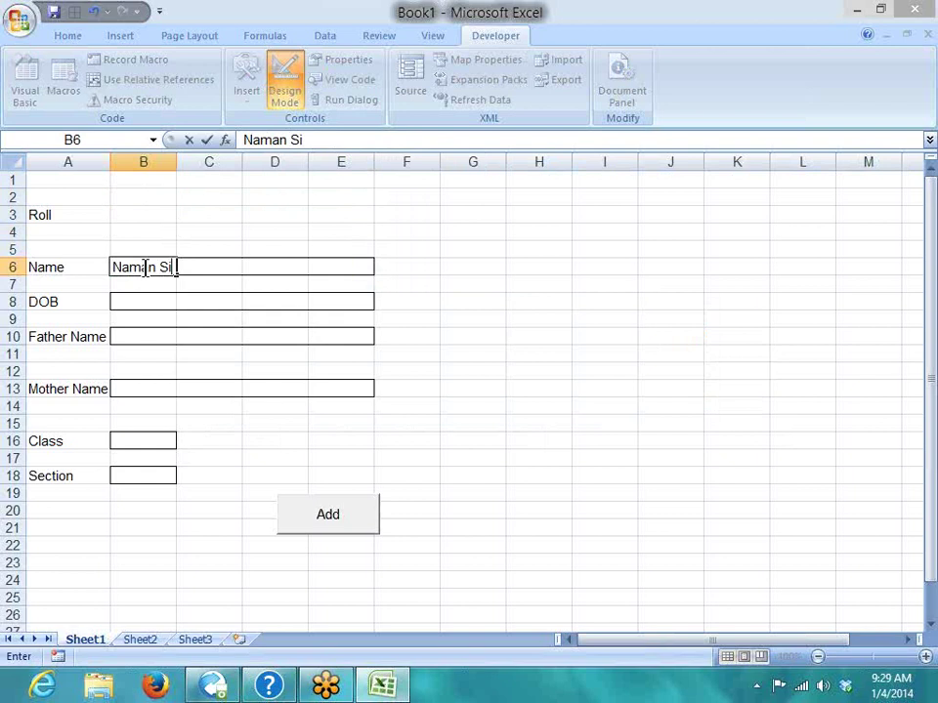
- Enter the student's name and the date of birth 10-jun-2011
{"action": "key", "text": "Return"}
{"action": "key", "text": "Return"}
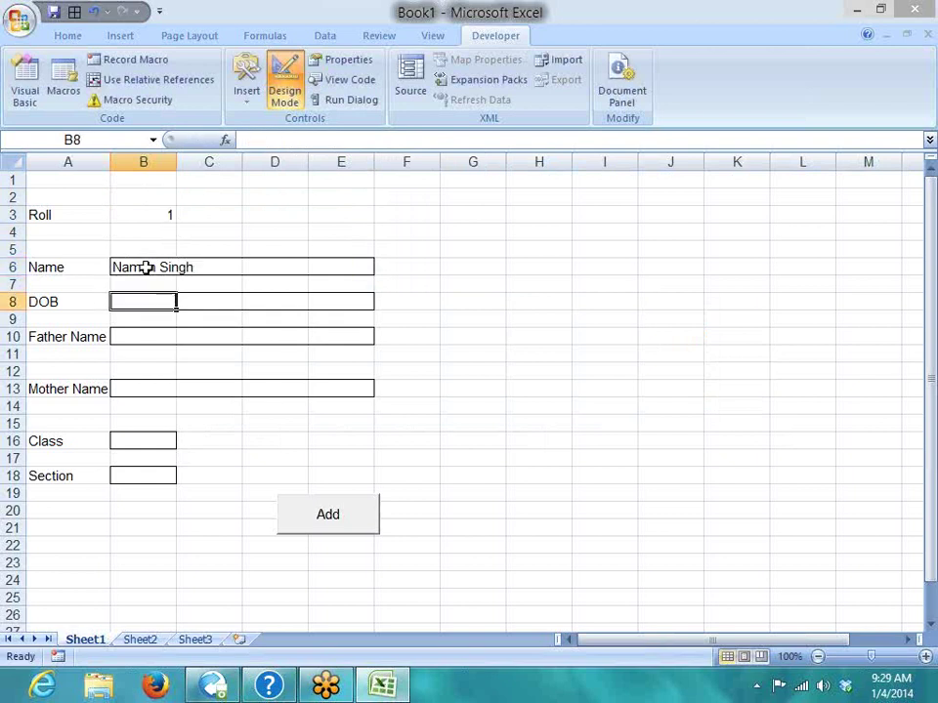
{"action": "type", "text": "10"}
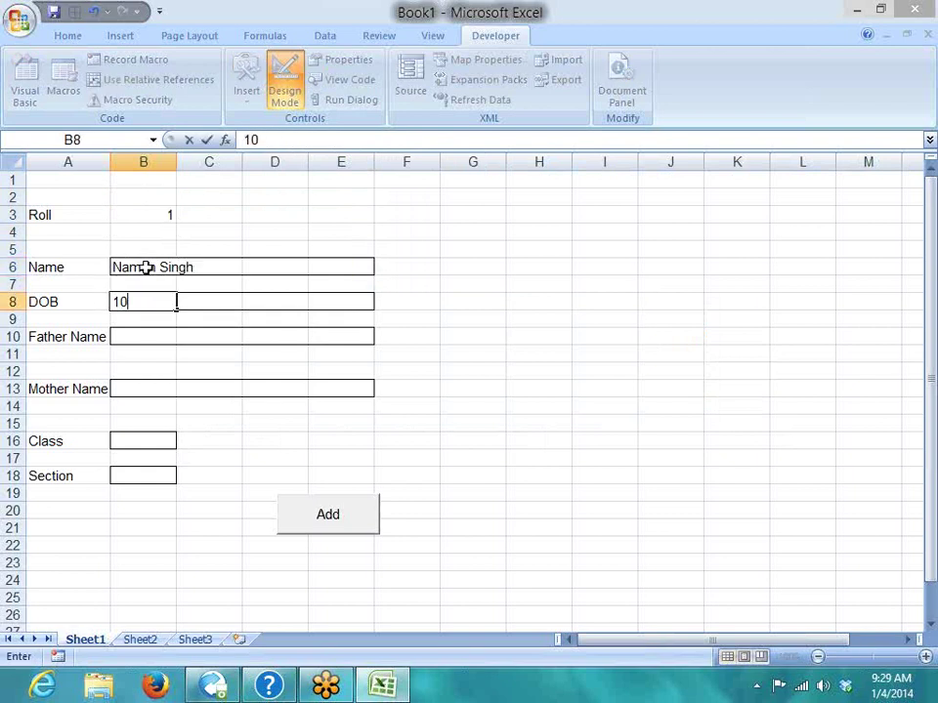
{"action": "type", "text": "-jun-1"}
{"action": "type", "text": "9"}
{"action": "key", "text": "Print"}
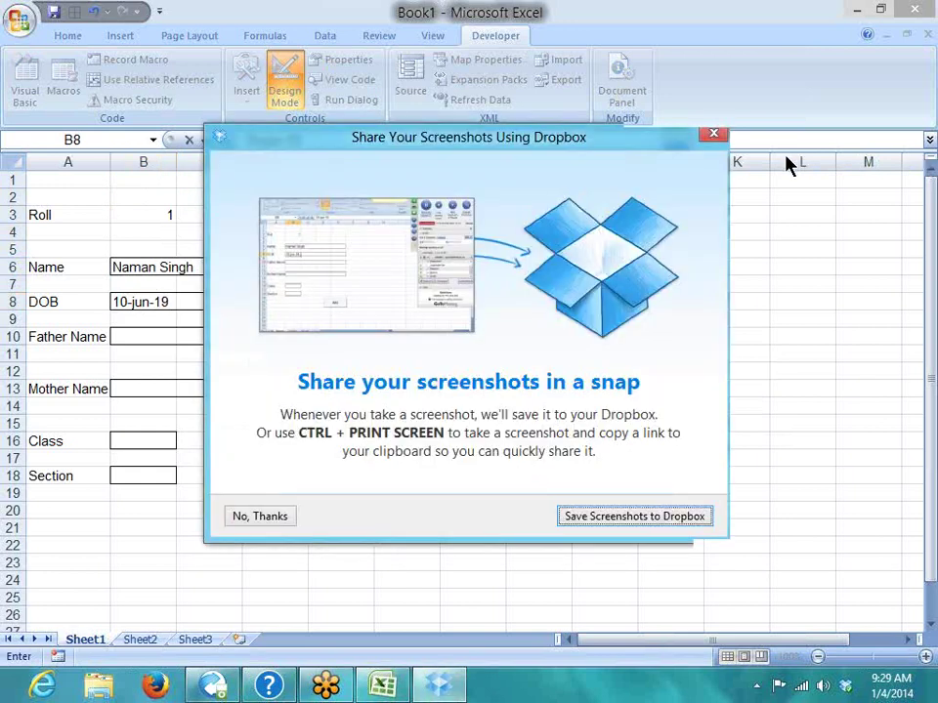
{"action": "left_click", "coordinate": [714, 137]}
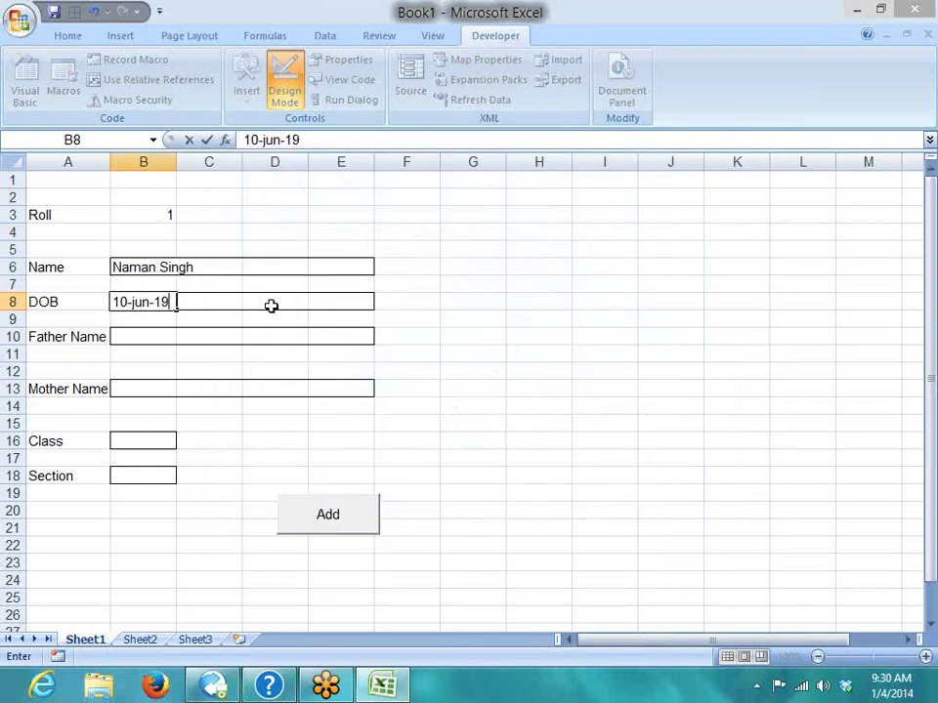
{"action": "key", "text": "BackSpace"}
{"action": "key", "text": "BackSpace"}
{"action": "key", "text": "BackSpace"}
{"action": "type", "text": "201"}
{"action": "type", "text": "1"}
{"action": "key", "text": "Return"}
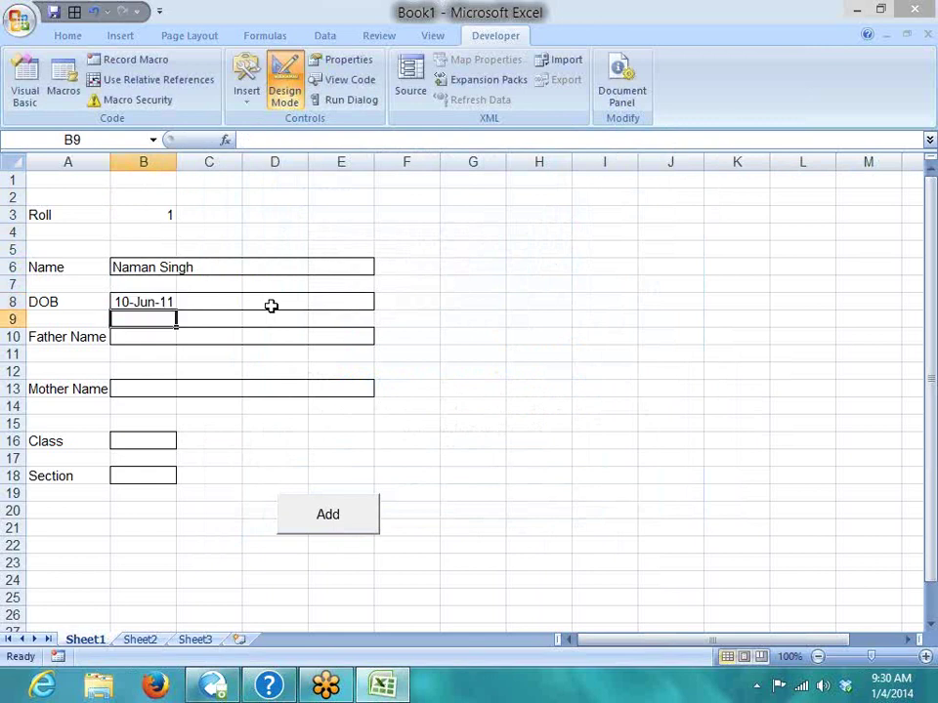
{"action": "key", "text": "Return"}
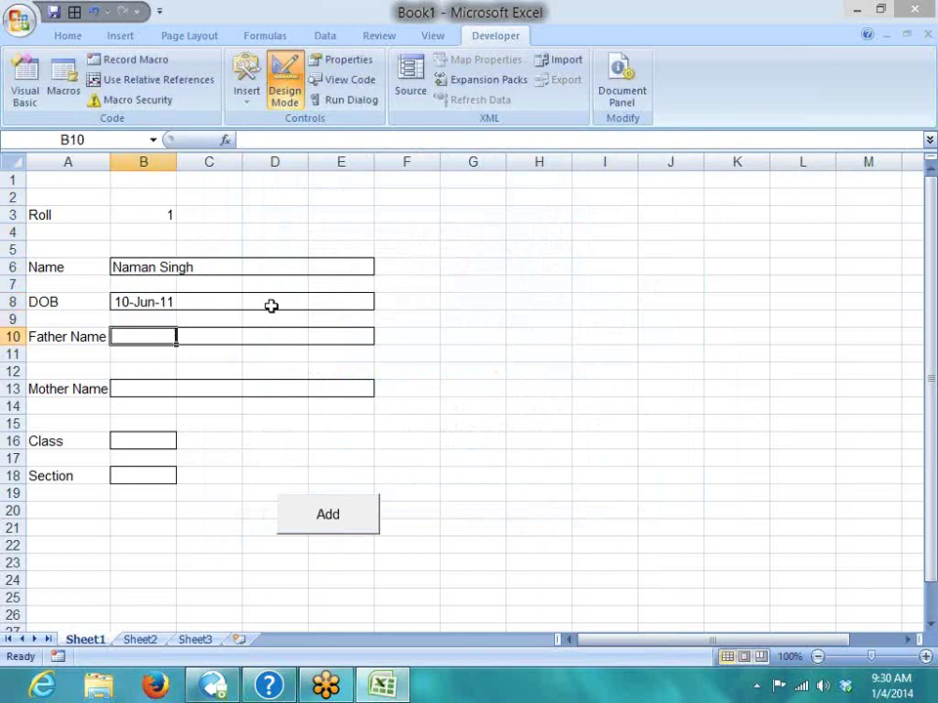
- Fill in the father's name in B10 and the mother's name in B13
{"action": "type", "text": "Sweta"}
{"action": "key", "text": "Return"}
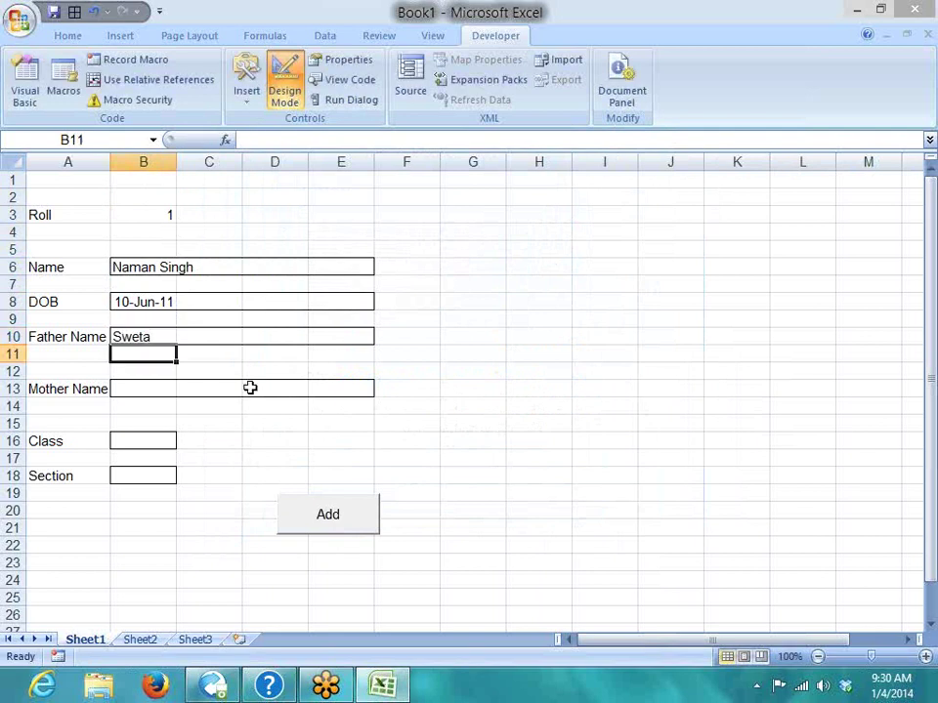
{"action": "left_click", "coordinate": [130, 388]}
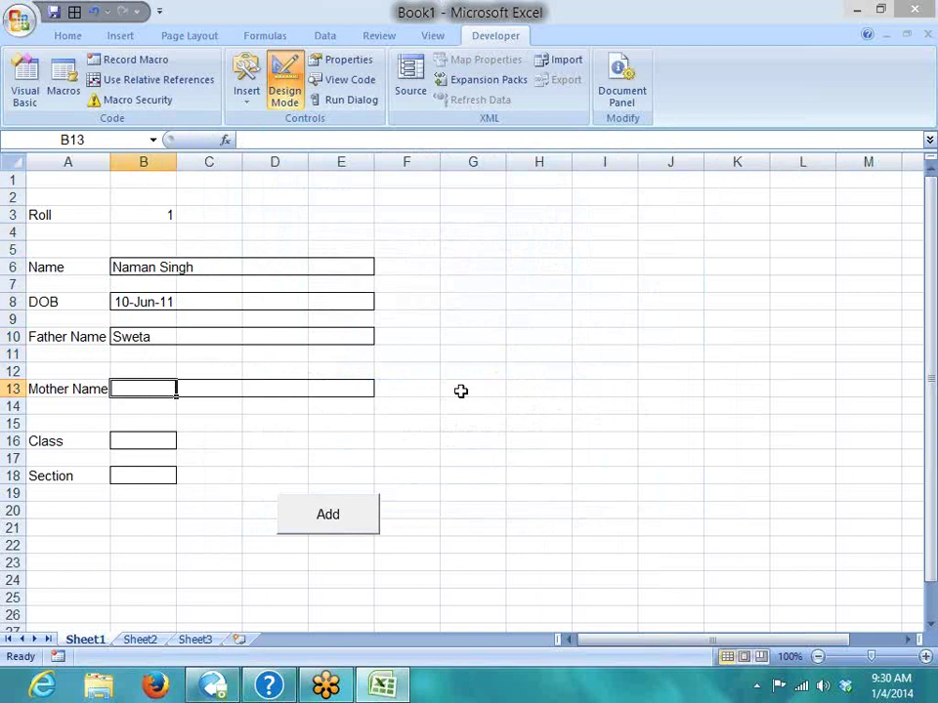
{"action": "key", "text": "Up"}
{"action": "key", "text": "Up"}
{"action": "key", "text": "Up"}
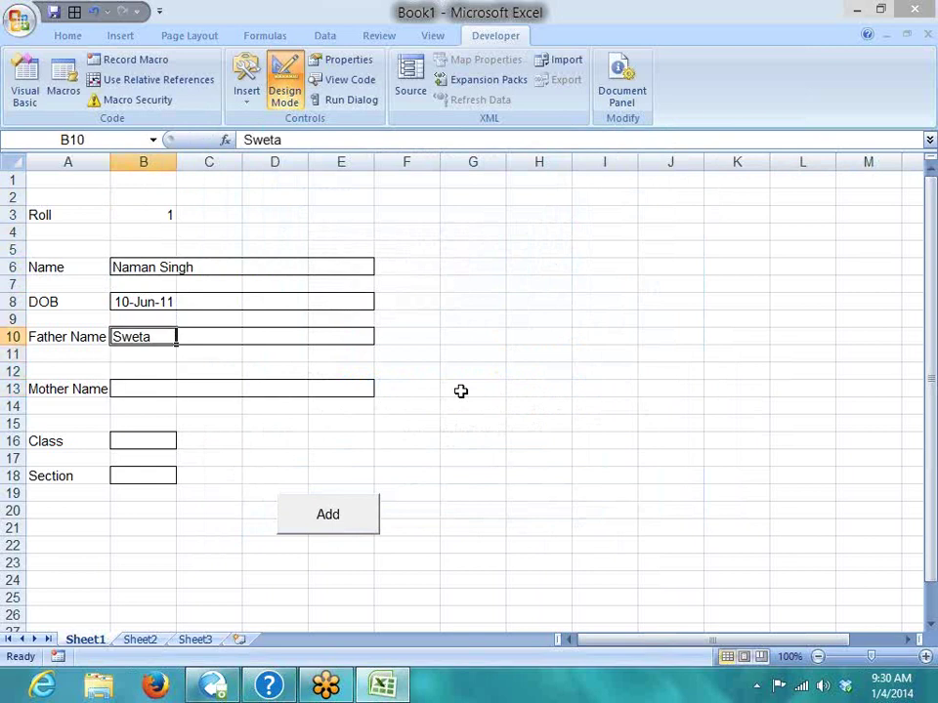
{"action": "key", "text": "ctrl+c"}
{"action": "key", "text": "Down"}
- Enter Class 0 in B16 and Section II in B18
{"action": "key", "text": "Down"}
{"action": "key", "text": "Down"}
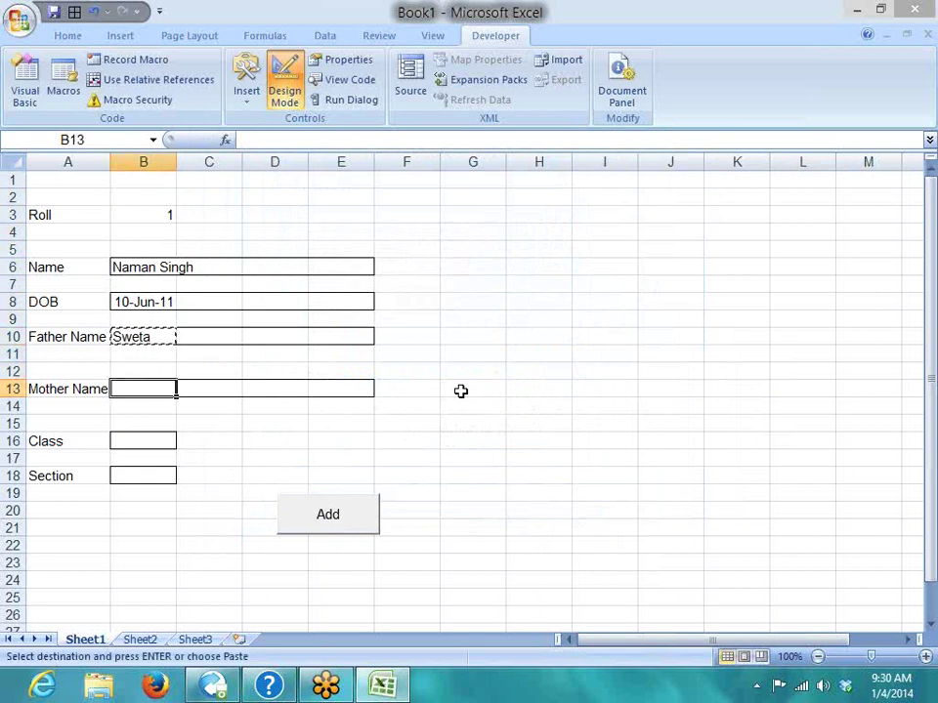
{"action": "key", "text": "Return"}
{"action": "key", "text": "Up"}
{"action": "key", "text": "Up"}
{"action": "key", "text": "Up"}
{"action": "type", "text": "Ajit"}
{"action": "key", "text": "Return"}
{"action": "key", "text": "Down"}
{"action": "key", "text": "Down"}
{"action": "key", "text": "Down"}
{"action": "key", "text": "Down"}
{"action": "type", "text": "0"}
{"action": "key", "text": "Down"}
{"action": "key", "text": "Down"}
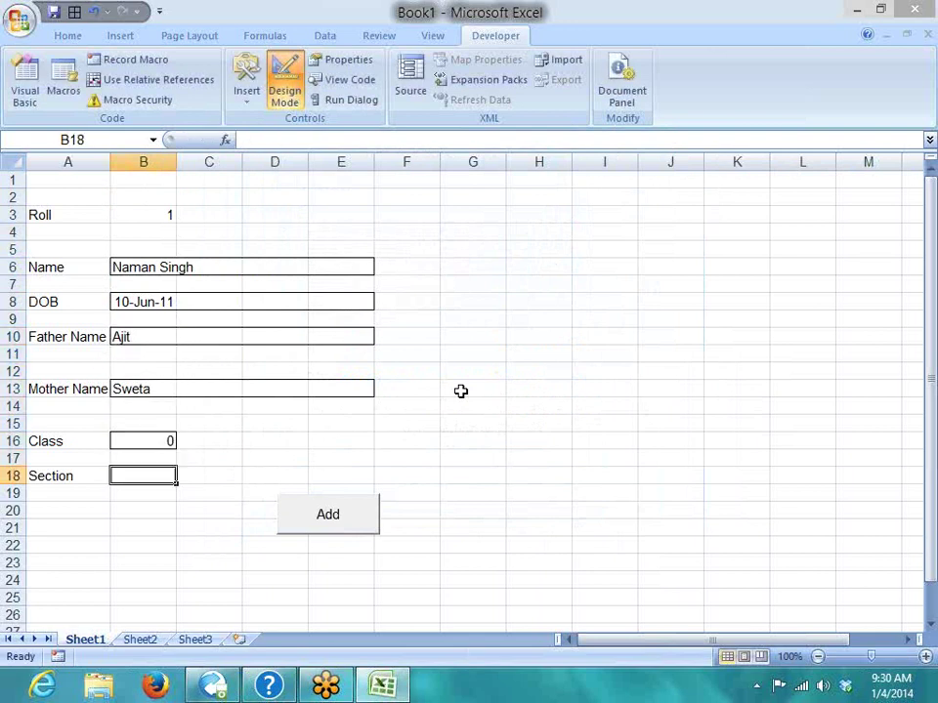
{"action": "type", "text": "II"}
{"action": "key", "text": "Return"}
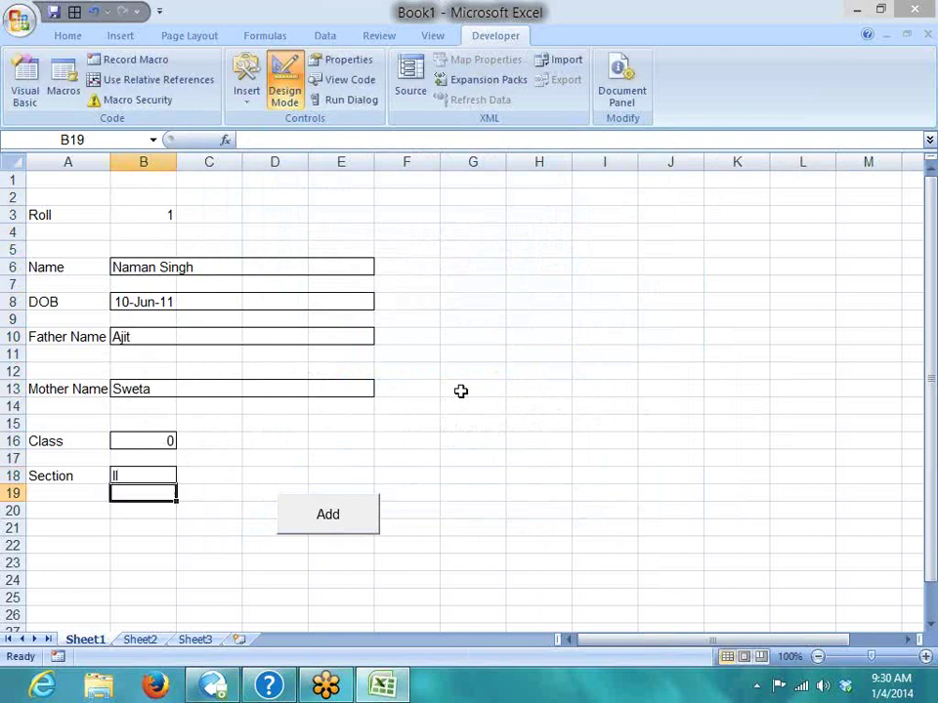
{"action": "key", "text": "Down"}
{"action": "key", "text": "Down"}
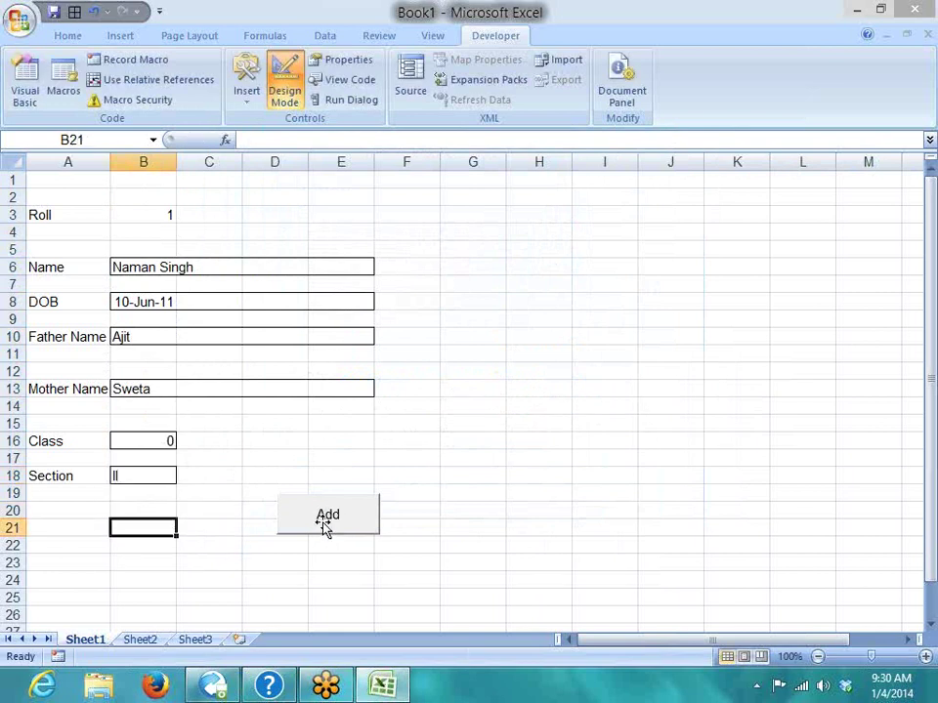
{"action": "left_click", "coordinate": [140, 640]}
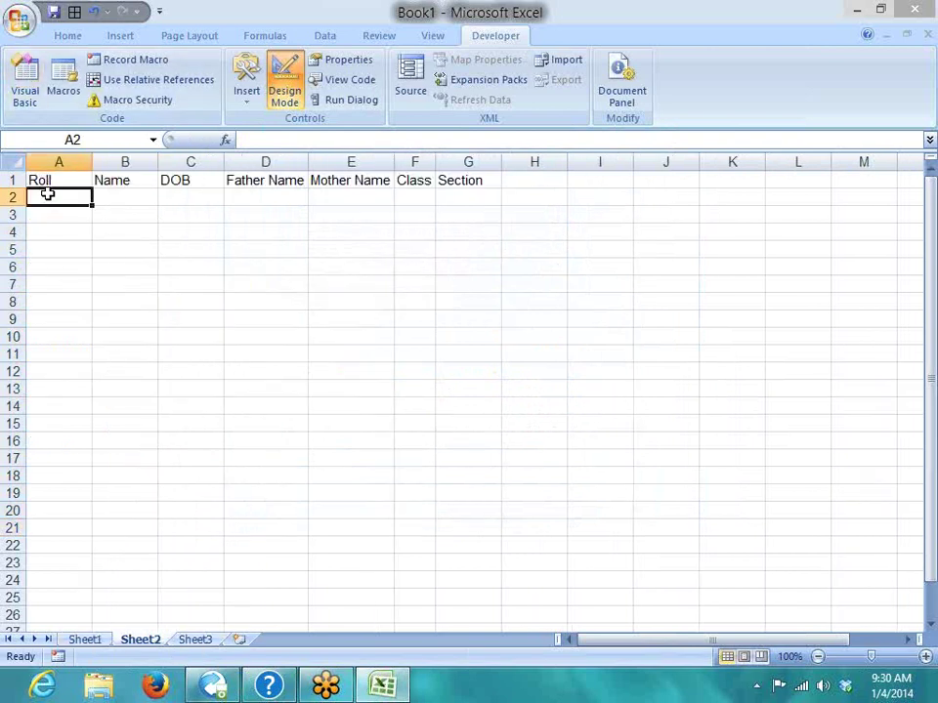
{"action": "left_click_drag", "start_coordinate": [58, 198], "coordinate": [448, 217]}
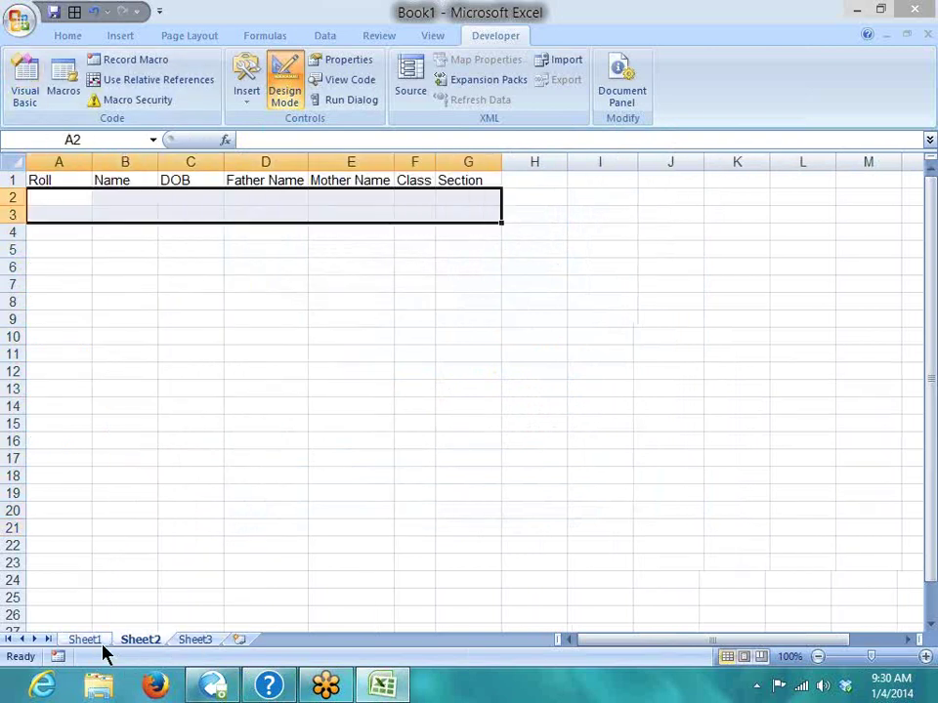
{"action": "left_click", "coordinate": [84, 640]}
{"action": "left_click", "coordinate": [216, 565]}
{"action": "left_click", "coordinate": [329, 522]}
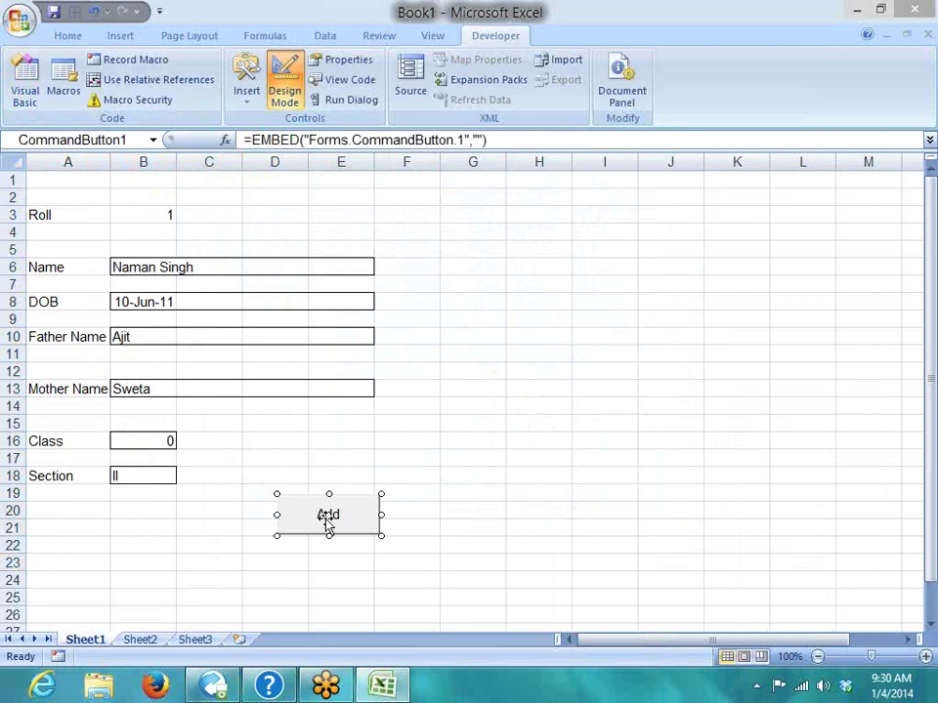
- Open the Add button's Click procedure and start a Range("b").Value line
{"action": "double_click", "coordinate": [328, 525]}
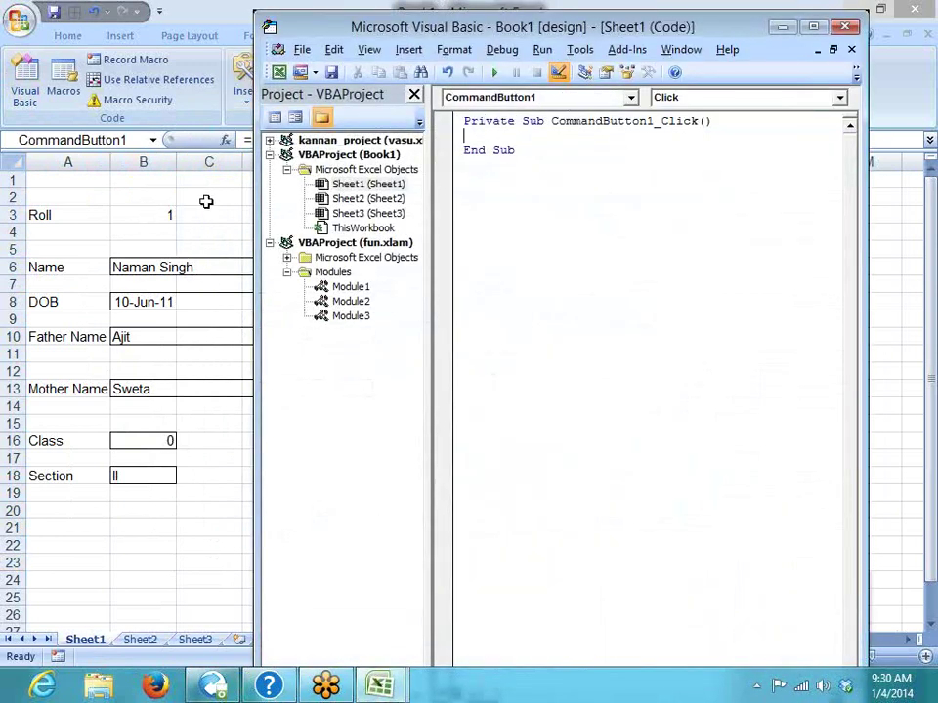
{"action": "key", "text": "Return"}
{"action": "key", "text": "Return"}
{"action": "key", "text": "Return"}
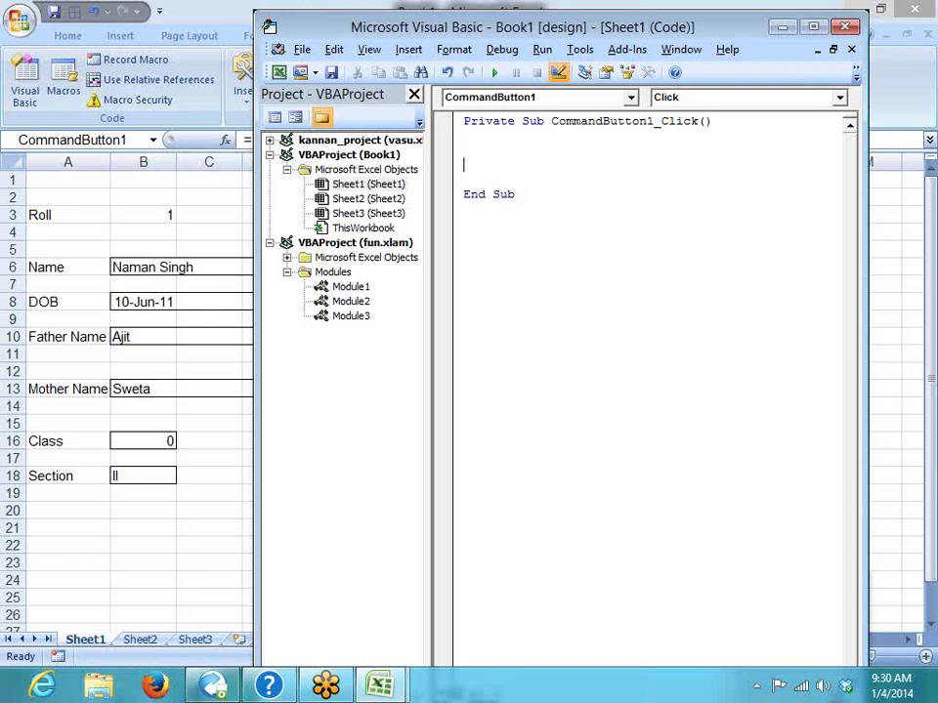
{"action": "left_click", "coordinate": [580, 140]}
{"action": "type", "text": "range"}
{"action": "type", "text": " ("}
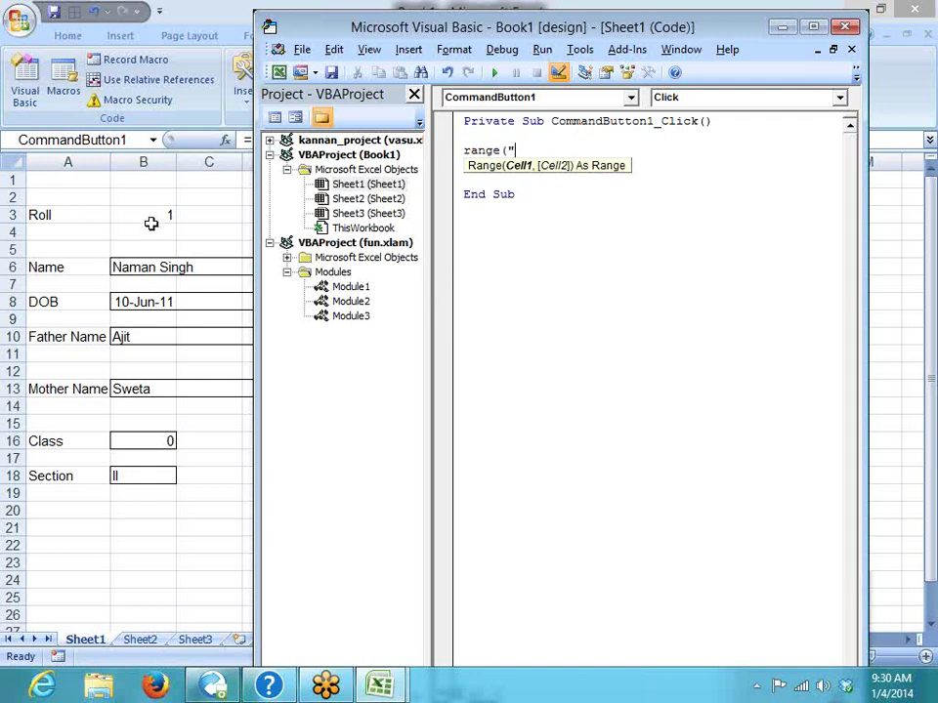
{"action": "type", "text": "b3"}
{"action": "type", "text": ")"}
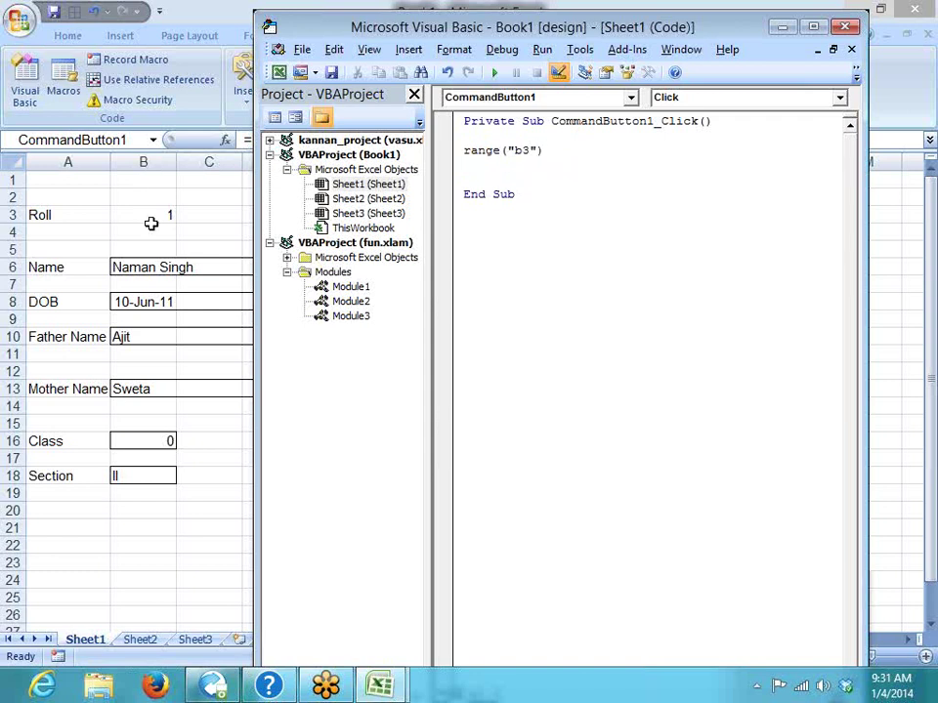
{"action": "type", "text": ".v"}
{"action": "key", "text": "Down"}
{"action": "key", "text": "Tab"}
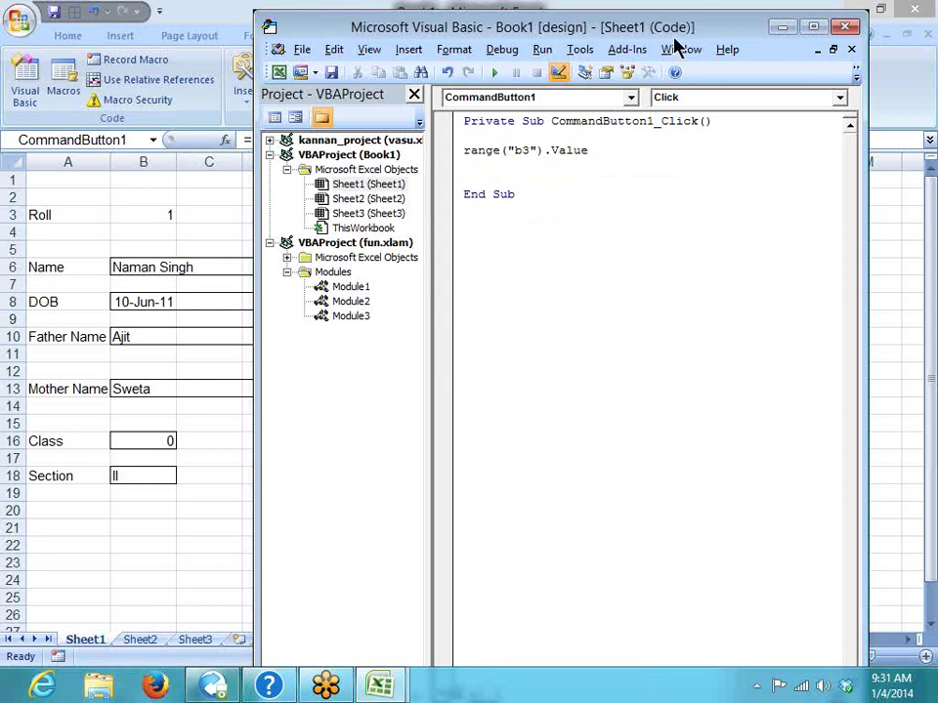
- Maximize the code window and delete the unfinished Range line
{"action": "left_click", "coordinate": [811, 27]}
{"action": "left_click", "coordinate": [332, 209]}
{"action": "left_click", "coordinate": [361, 143]}
{"action": "left_click", "coordinate": [356, 136]}
{"action": "type", "text": "="}
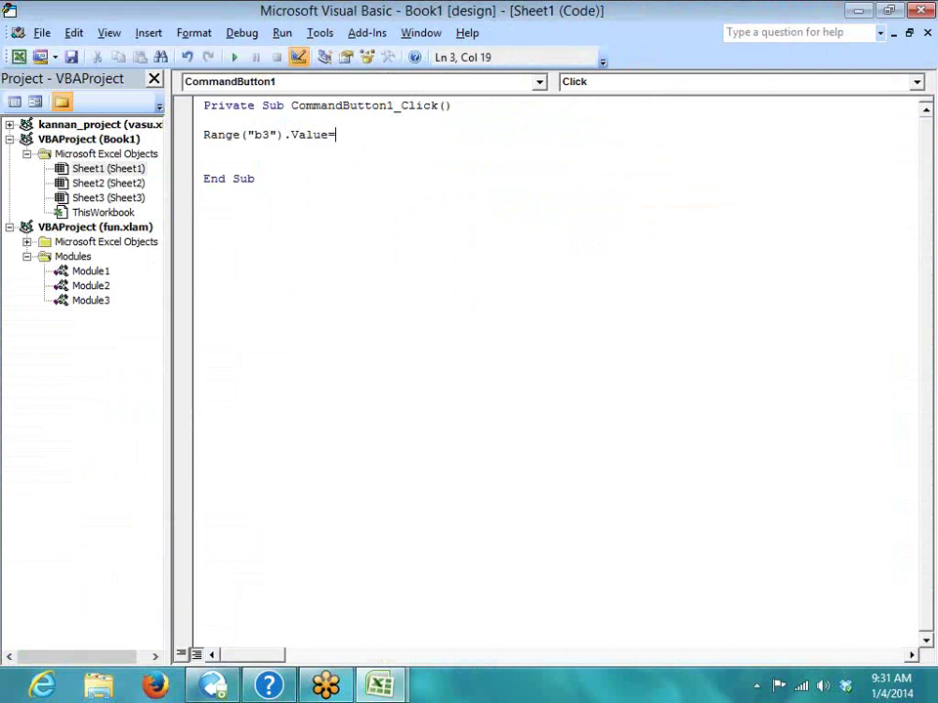
{"action": "key", "text": "BackSpace"}
{"action": "key", "text": "BackSpace"}
{"action": "key", "text": "BackSpace"}
{"action": "key", "text": "BackSpace"}
{"action": "key", "text": "BackSpace"}
{"action": "key", "text": "BackSpace"}
{"action": "key", "text": "BackSpace"}
- Check Sheet2's headers and cell A2, then return to Sheet1 and reopen the VBA editor
{"action": "key", "text": "alt+F11"}
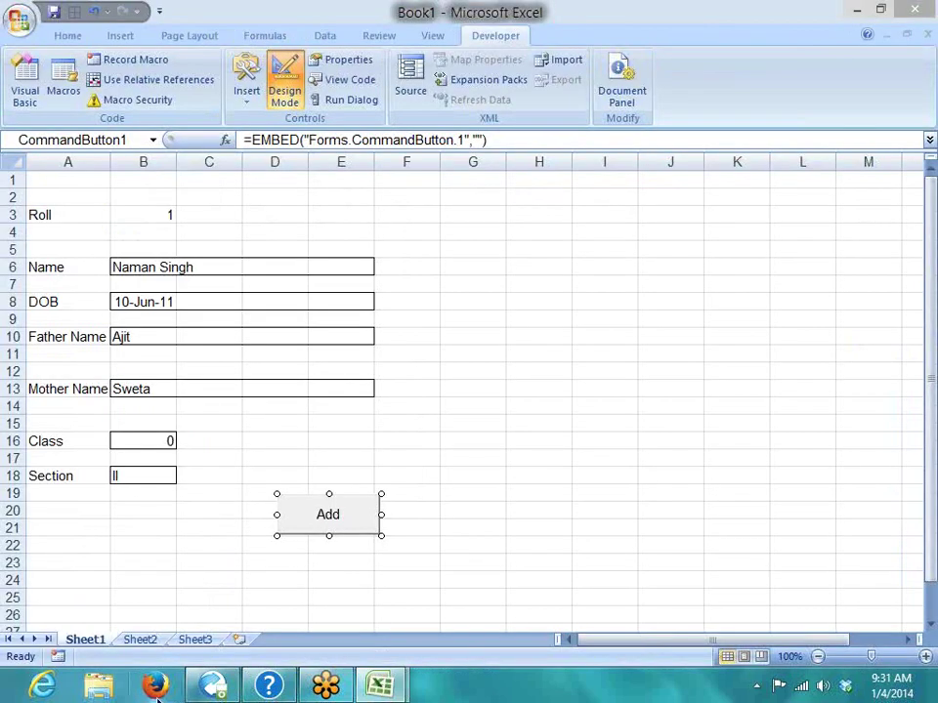
{"action": "left_click", "coordinate": [141, 644]}
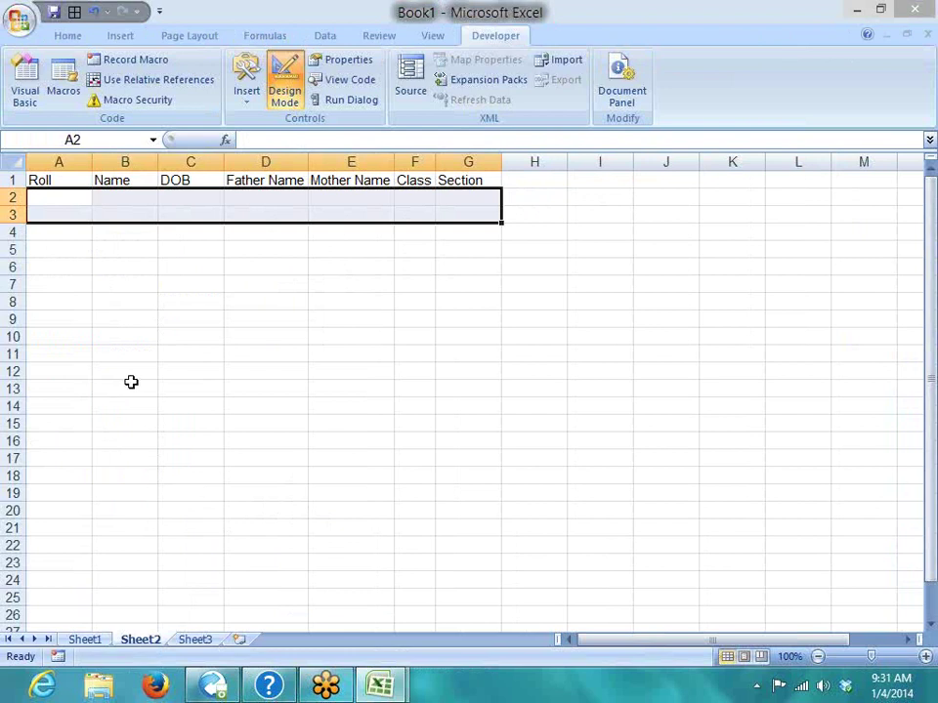
{"action": "left_click", "coordinate": [88, 272]}
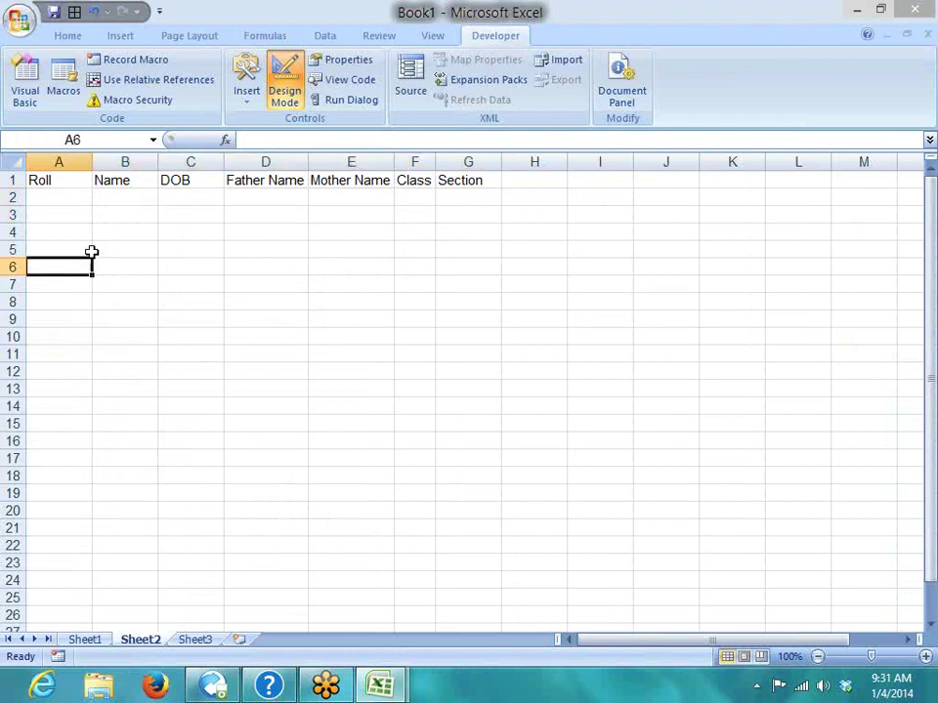
{"action": "left_click", "coordinate": [76, 200]}
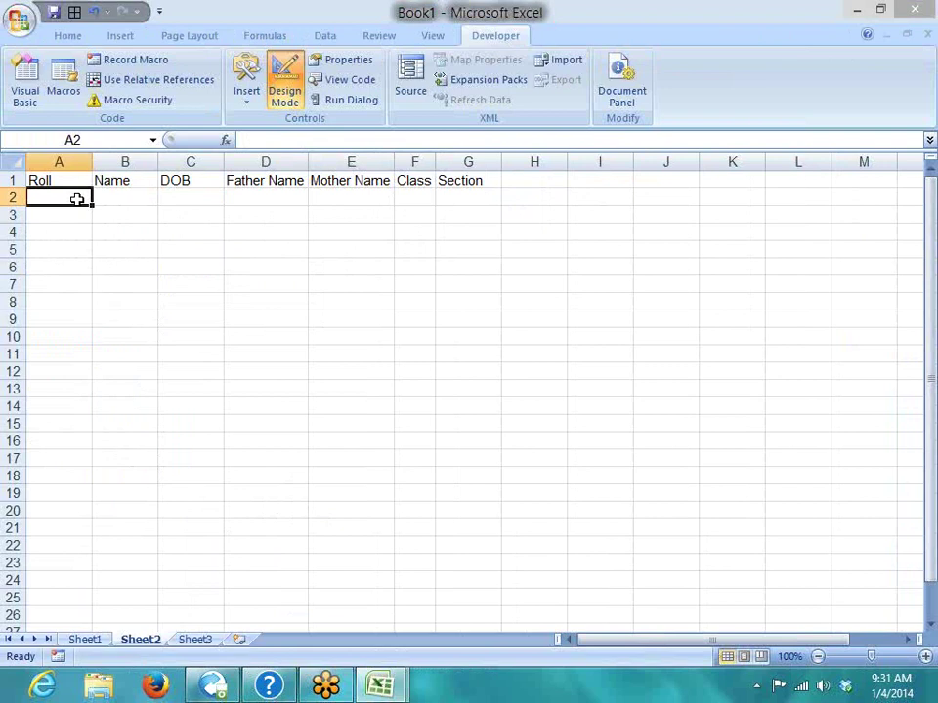
{"action": "left_click", "coordinate": [100, 640]}
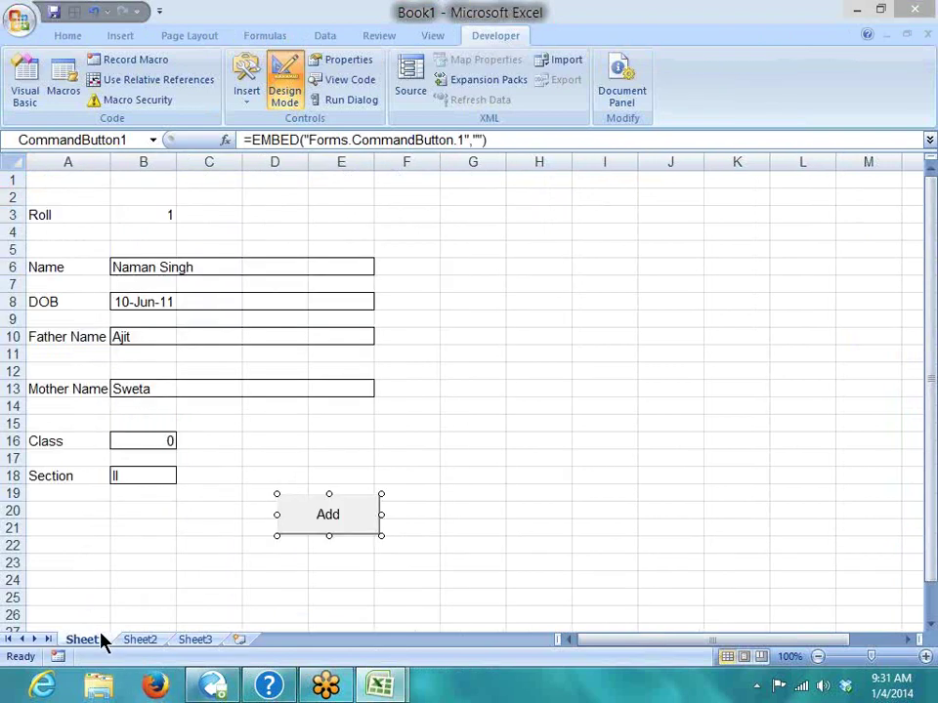
{"action": "key", "text": "alt+F11"}
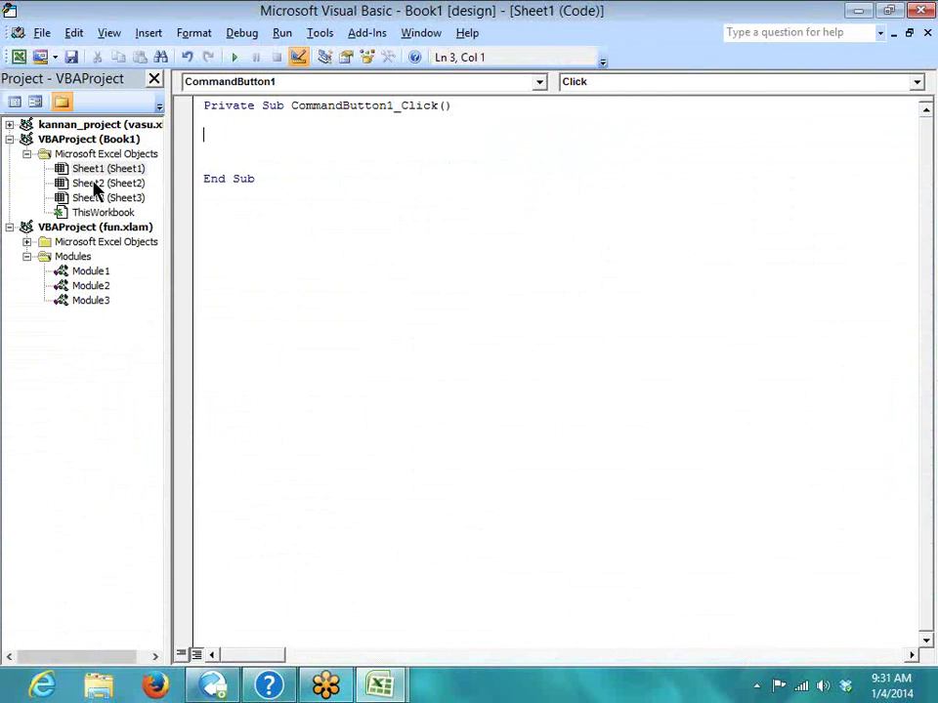
- Write Sheet2.Range("a65000").End(xlUp).Offset(1,0).Value = Range("b3").Value in the Click procedure
{"action": "type", "text": "sheet2."}
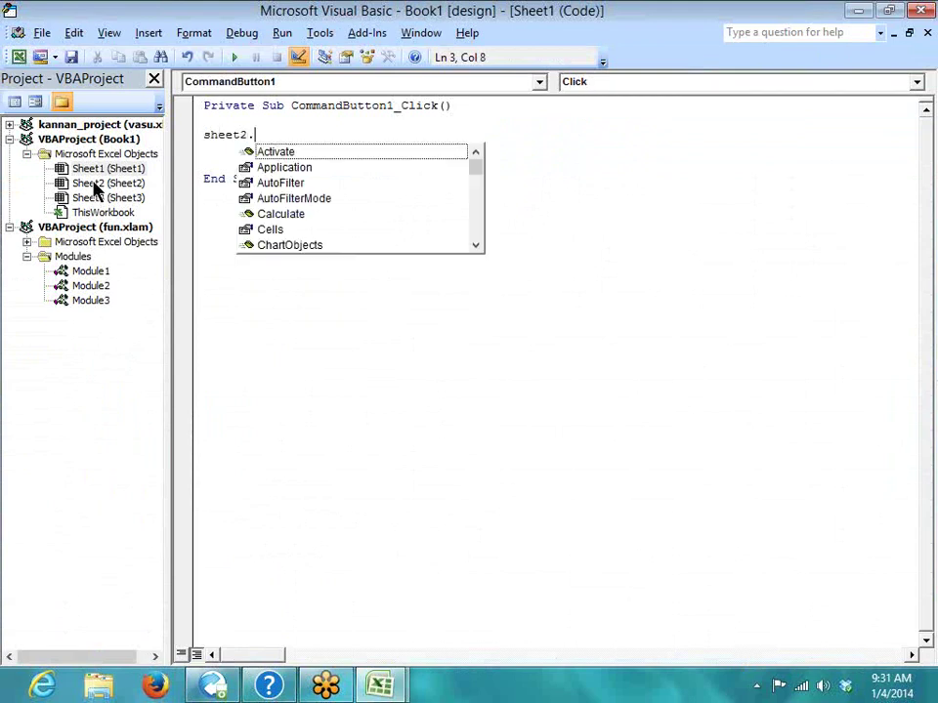
{"action": "type", "text": "ra"}
{"action": "key", "text": "Tab"}
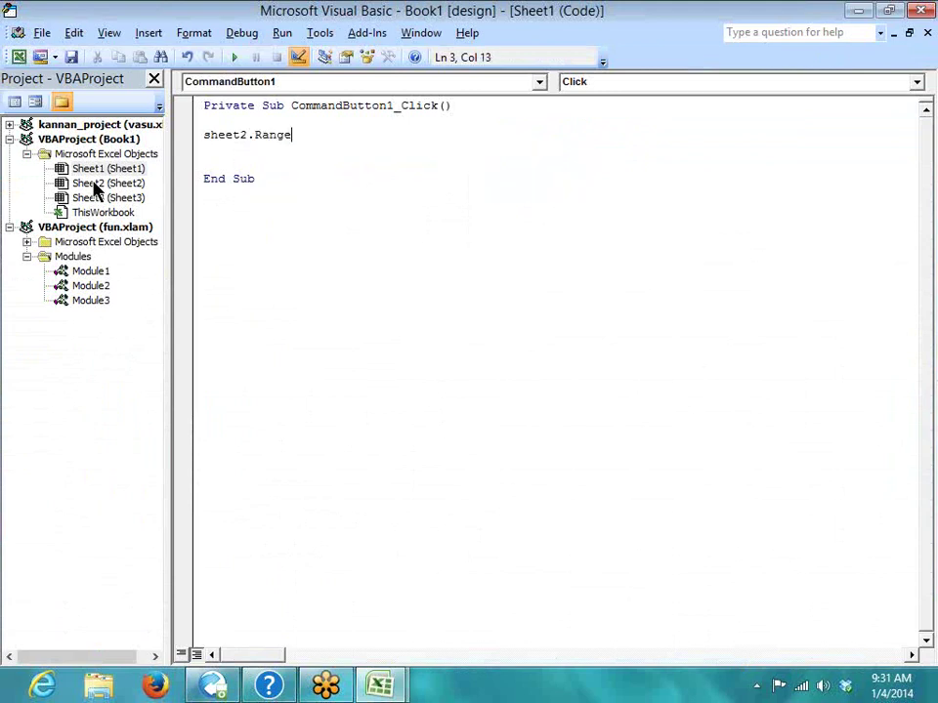
{"action": "type", "text": "(\"a"}
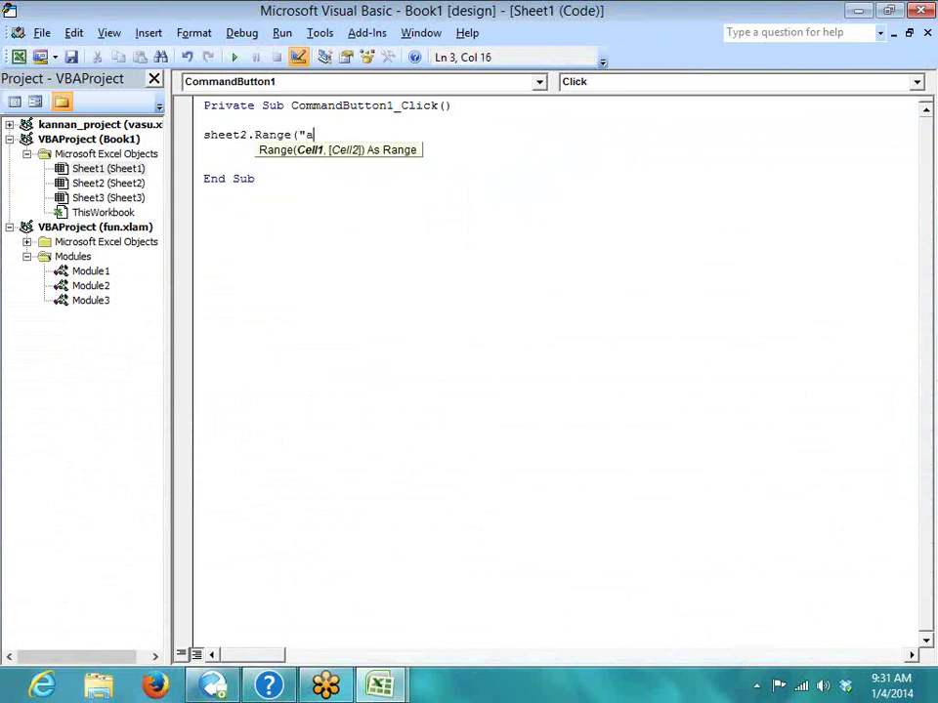
{"action": "type", "text": "65000\""}
{"action": "type", "text": ")."}
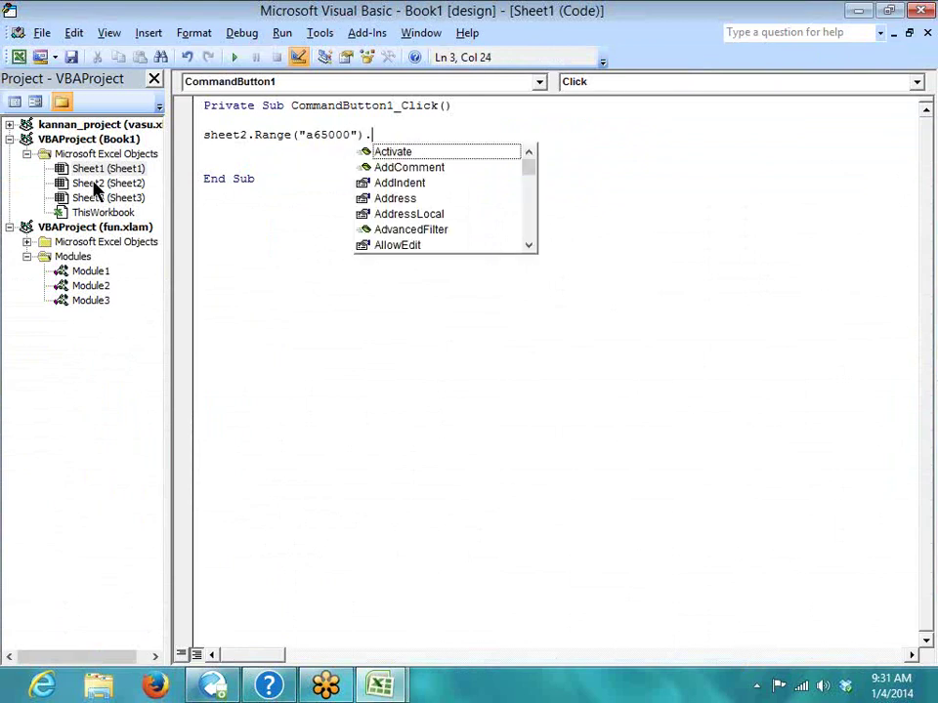
{"action": "type", "text": "en"}
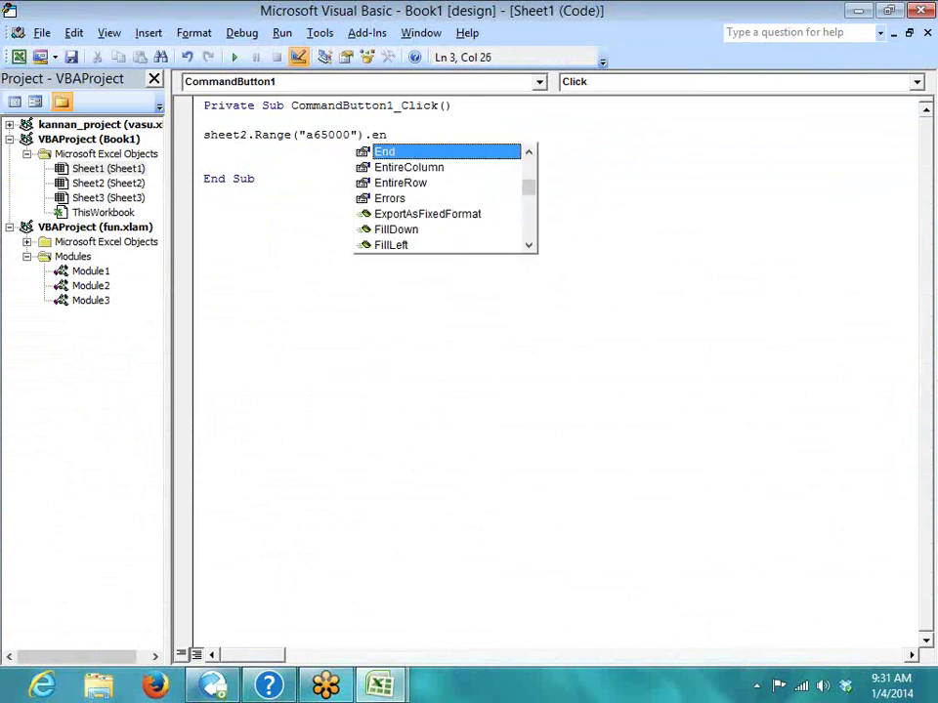
{"action": "key", "text": "Tab"}
{"action": "type", "text": "("}
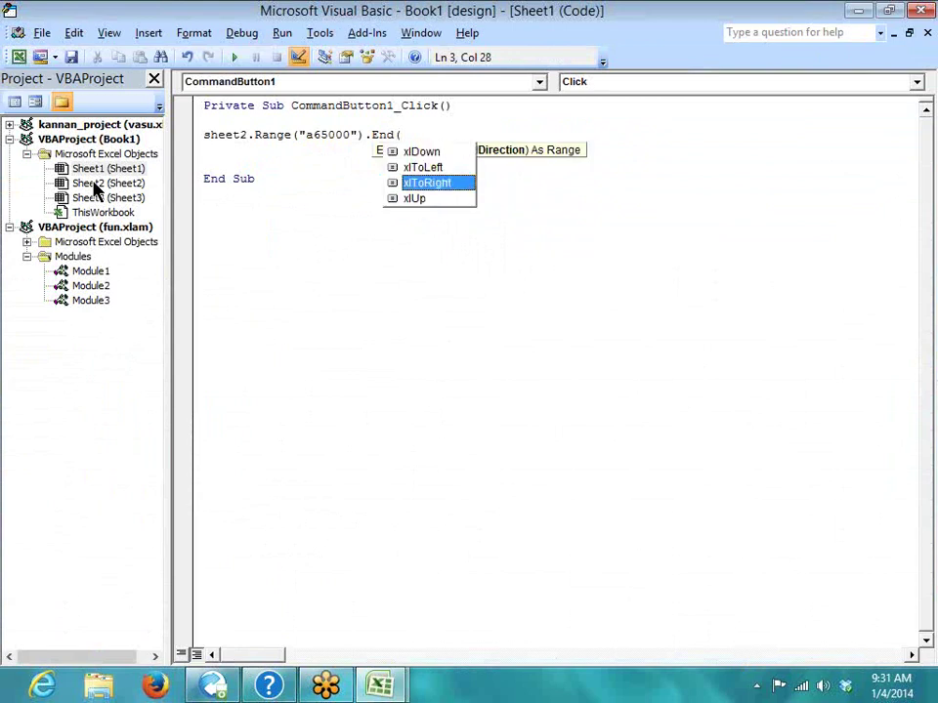
{"action": "type", "text": "xlUp)"}
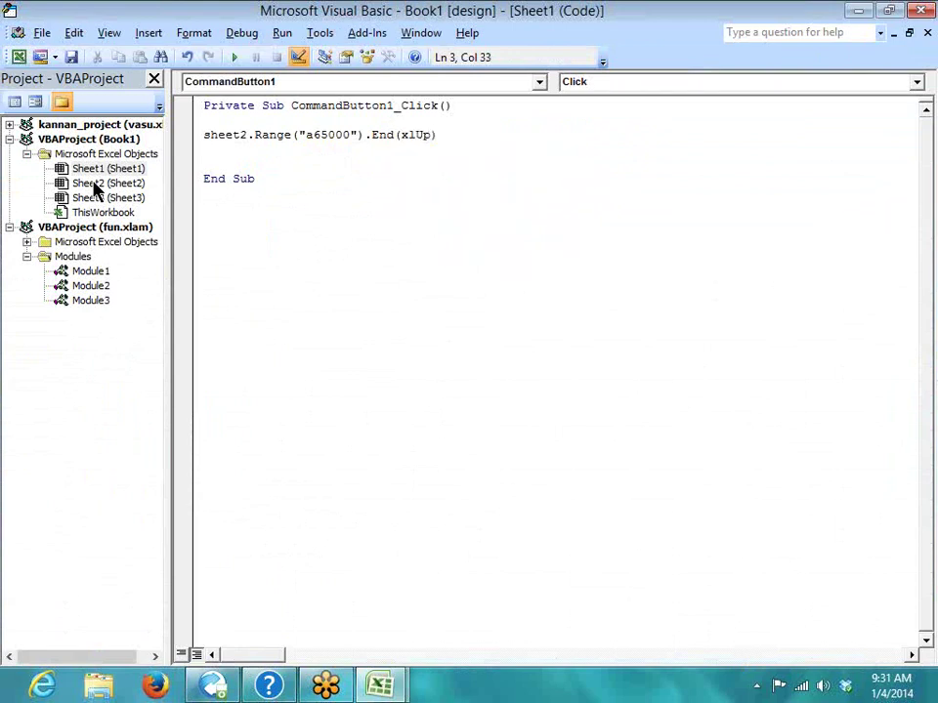
{"action": "type", "text": ".of"}
{"action": "key", "text": "Tab"}
{"action": "type", "text": "("}
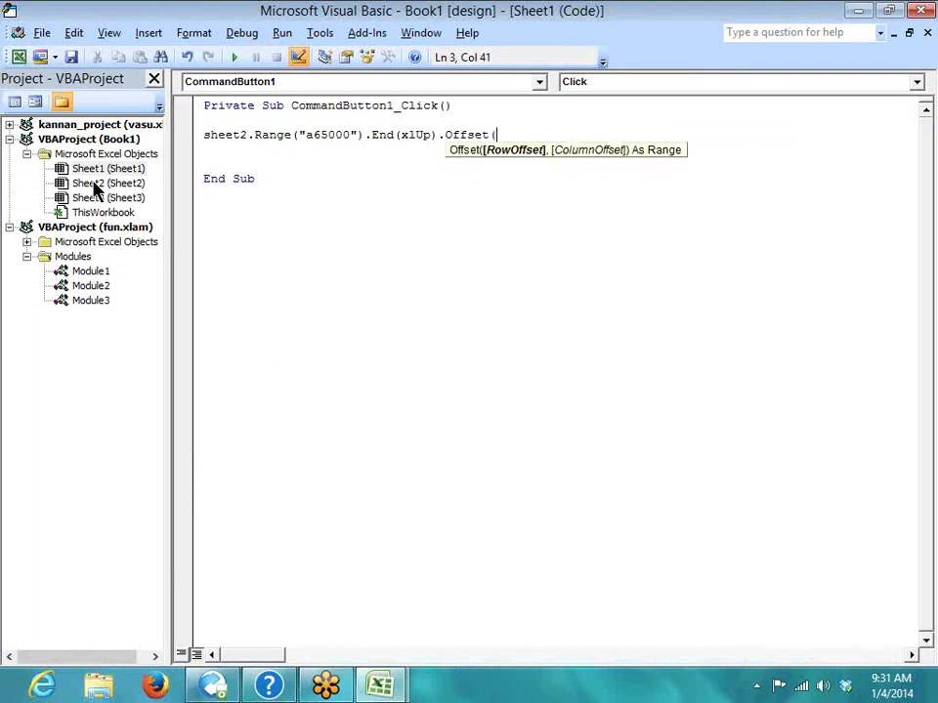
{"action": "type", "text": "1,0"}
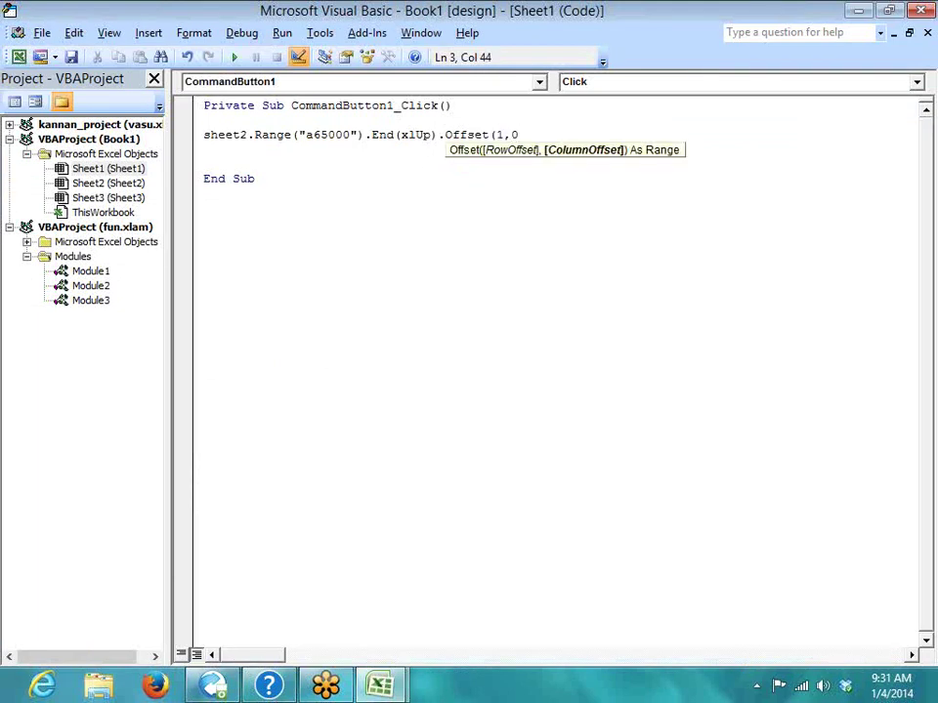
{"action": "type", "text": ").V"}
{"action": "type", "text": "alu"}
{"action": "key", "text": "Tab"}
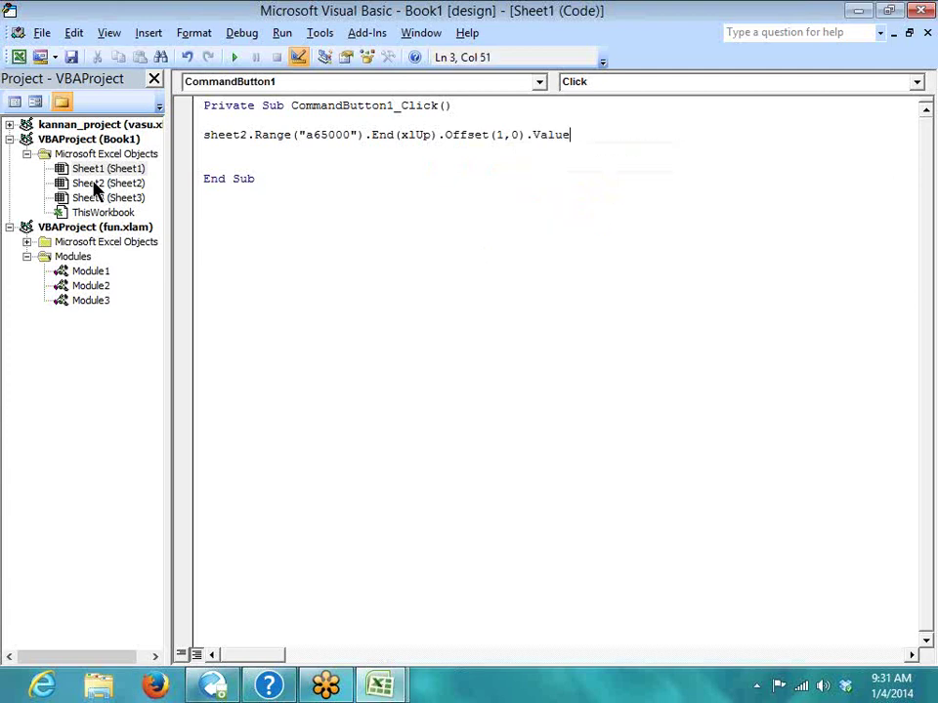
{"action": "type", "text": "=ran"}
{"action": "type", "text": "(\"b3"}
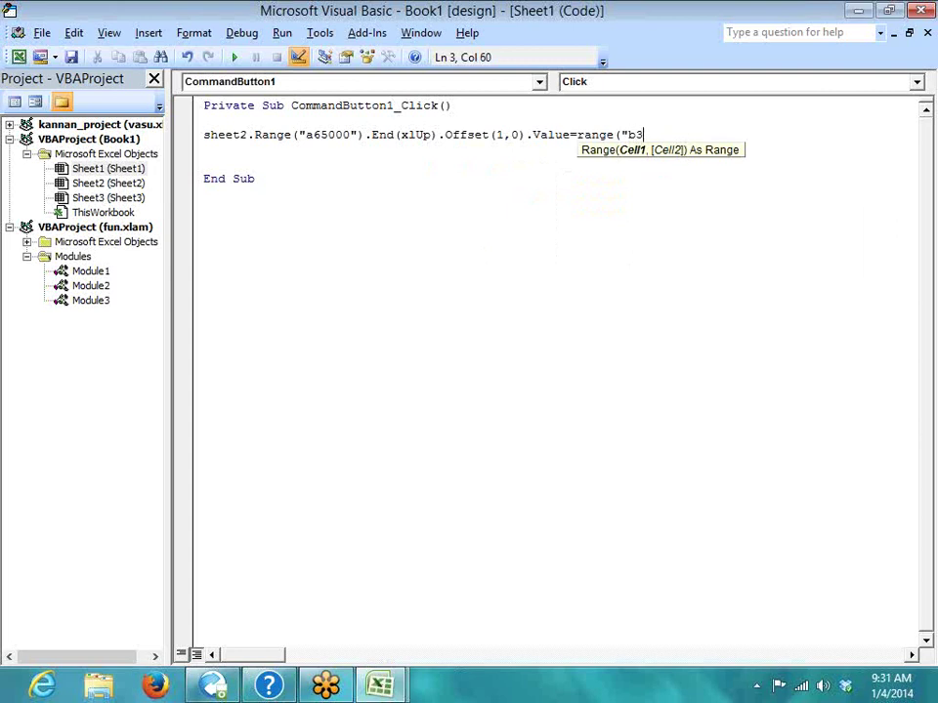
{"action": "type", "text": ")"}
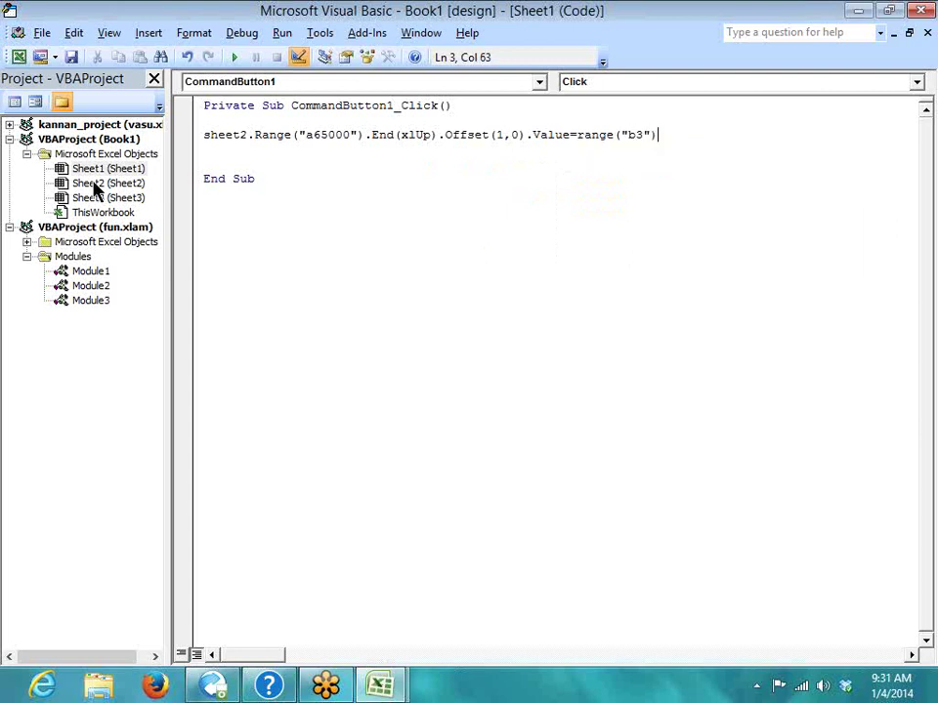
{"action": "type", "text": ".v"}
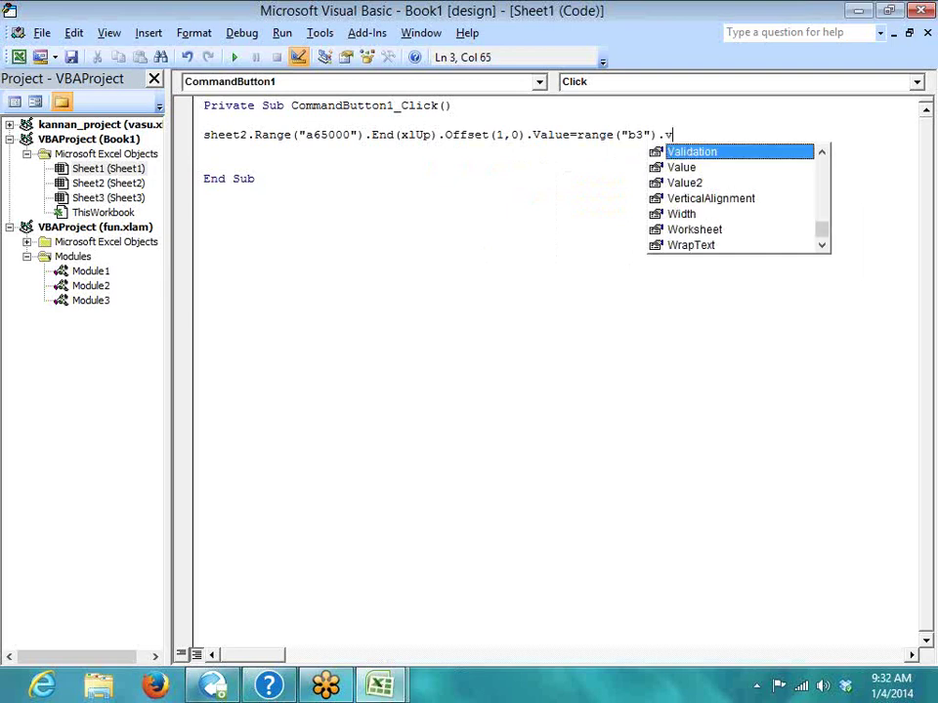
{"action": "type", "text": "alue"}
{"action": "key", "text": "Return"}
- Duplicate the copy statement onto the line below it
{"action": "key", "text": "alt+F11"}
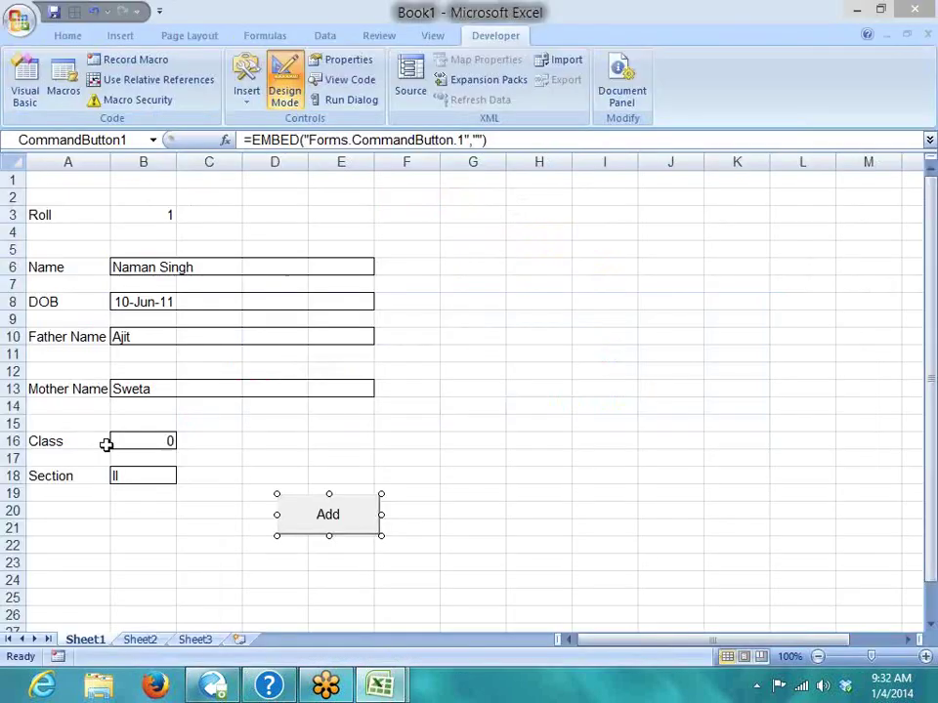
{"action": "left_click", "coordinate": [254, 525]}
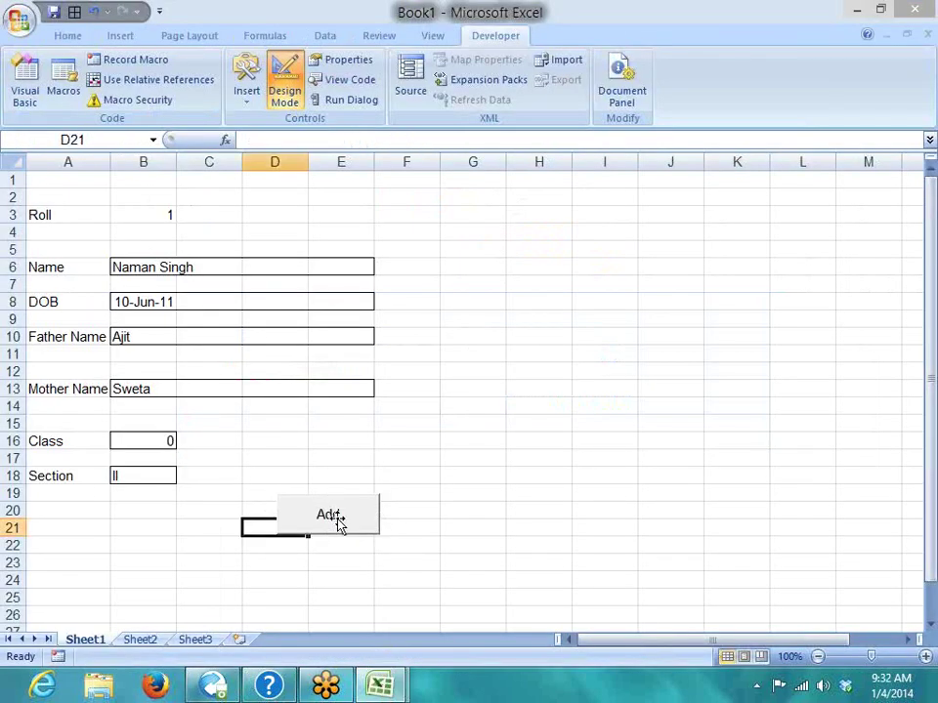
{"action": "double_click", "coordinate": [337, 525]}
{"action": "left_click_drag", "start_coordinate": [203, 135], "coordinate": [724, 136]}
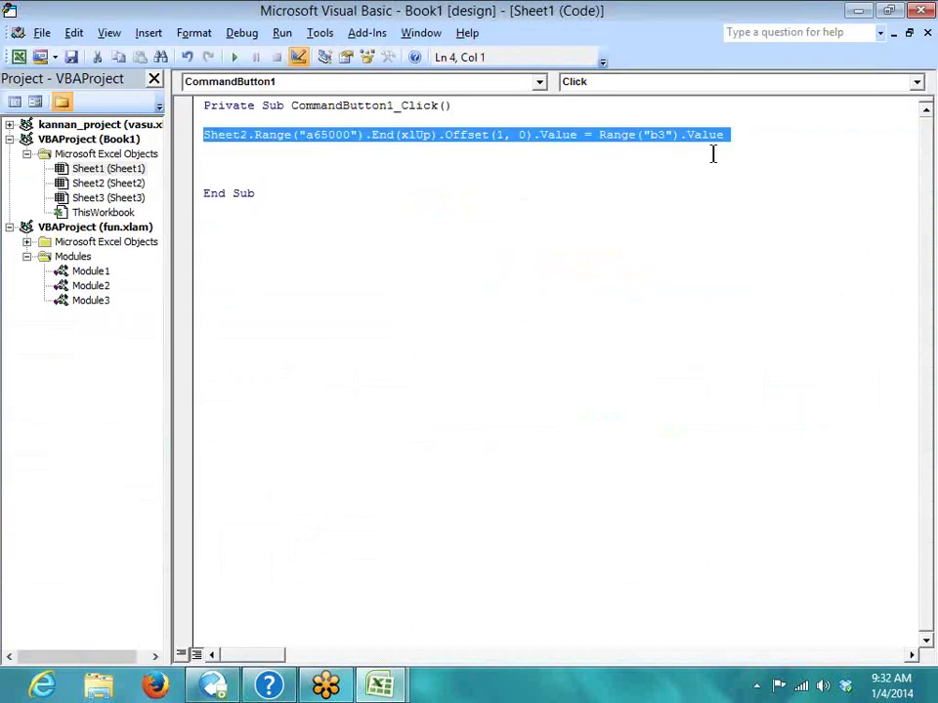
{"action": "key", "text": "ctrl+c"}
{"action": "key", "text": "Down"}
{"action": "key", "text": "ctrl+v"}
{"action": "key", "text": "Return"}
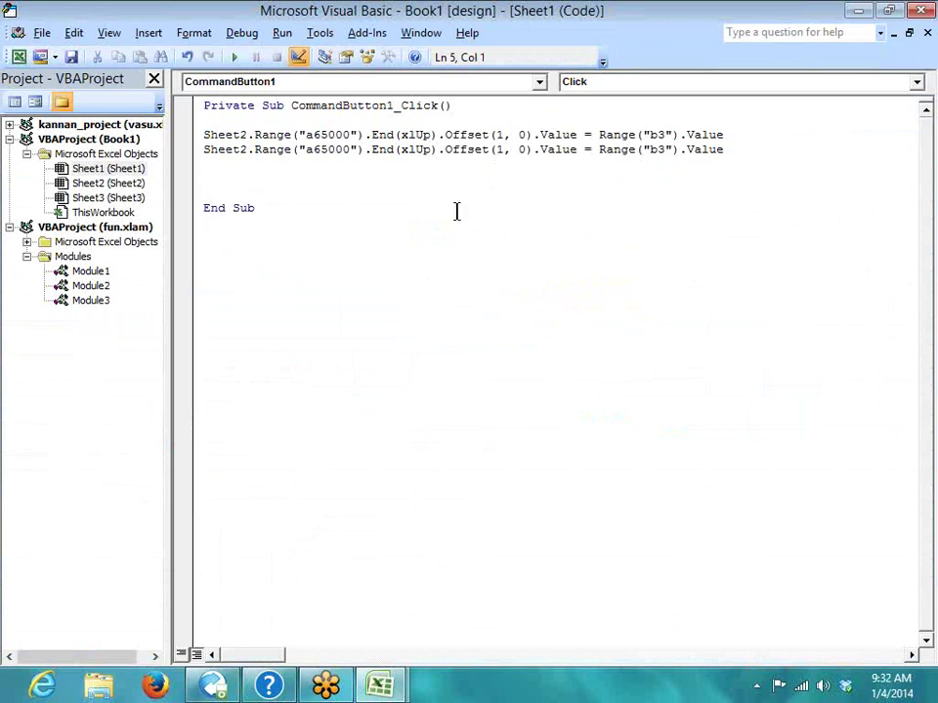
{"action": "key", "text": "alt+F11"}
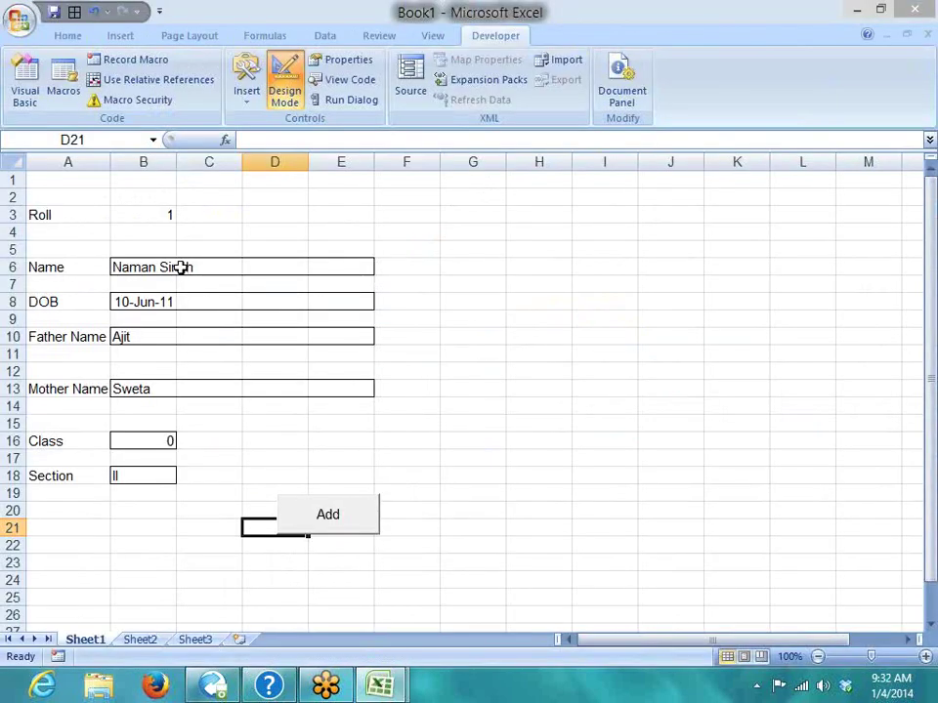
- Widen column B so the form entries fit
{"action": "left_click", "coordinate": [163, 215]}
{"action": "left_click", "coordinate": [161, 266]}
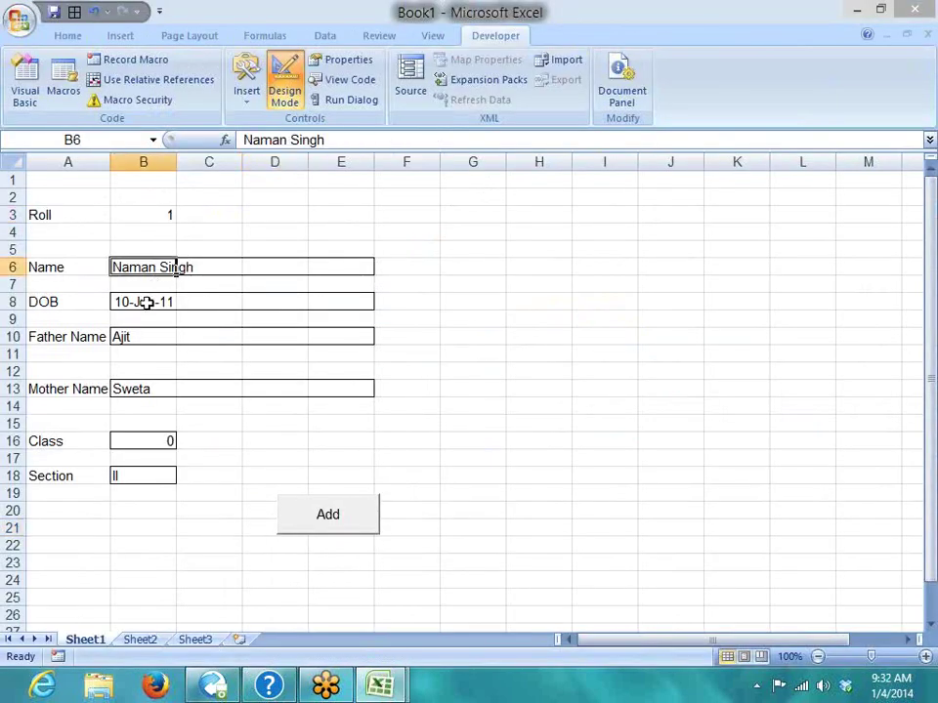
{"action": "left_click_drag", "start_coordinate": [177, 162], "coordinate": [198, 162]}
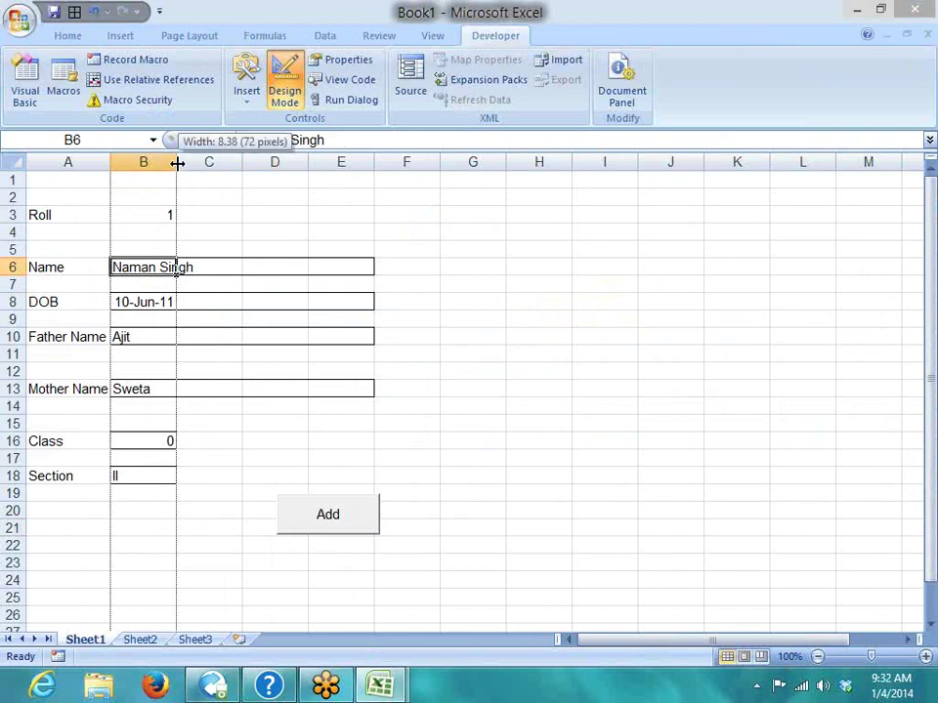
{"action": "left_click", "coordinate": [161, 302]}
{"action": "left_click", "coordinate": [177, 267]}
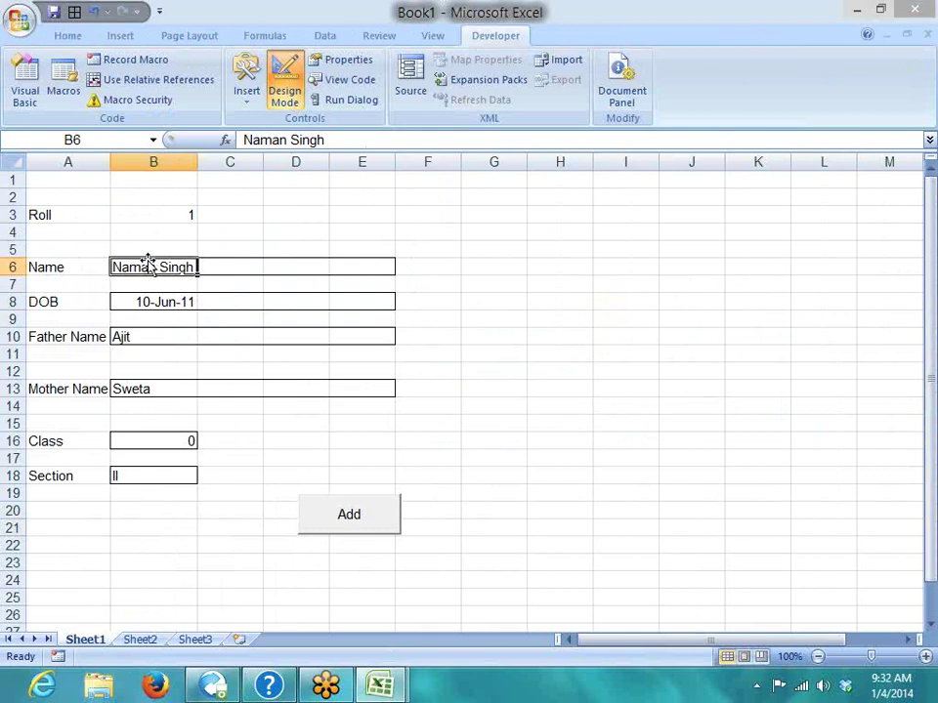
- Change line 4's Offset arguments to (0, 1)
{"action": "key", "text": "alt+F11"}
{"action": "left_click", "coordinate": [500, 149]}
{"action": "double_click", "coordinate": [498, 149]}
{"action": "type", "text": "0, 1"}
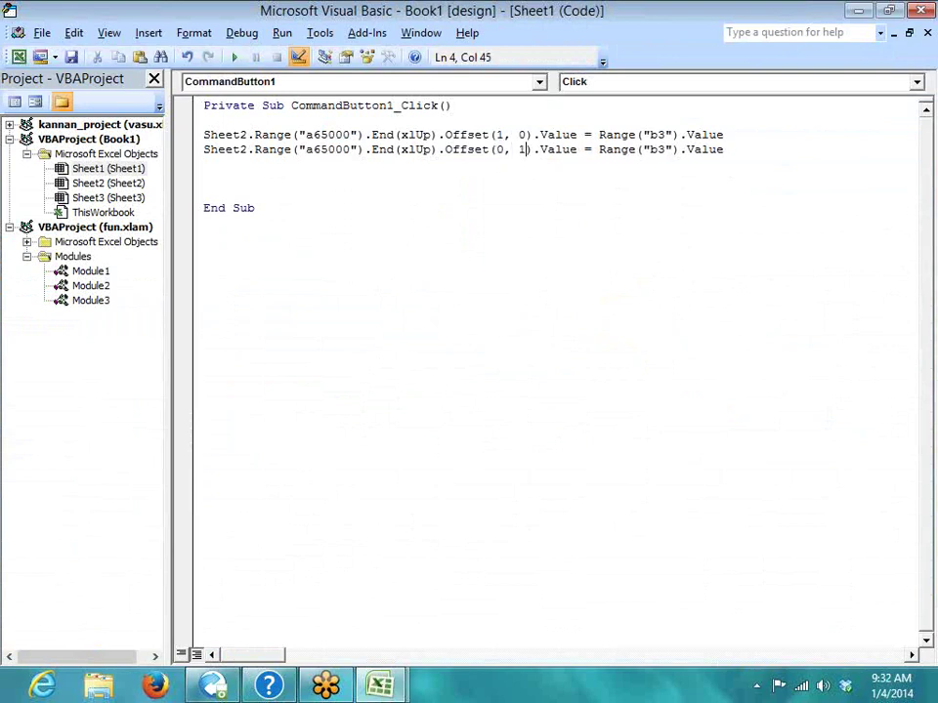
- Enter 1 in Sheet2 cell A2 under the Roll heading
{"action": "left_click", "coordinate": [392, 198]}
{"action": "left_click", "coordinate": [339, 151]}
{"action": "key", "text": "alt+F11"}
{"action": "left_click", "coordinate": [137, 641]}
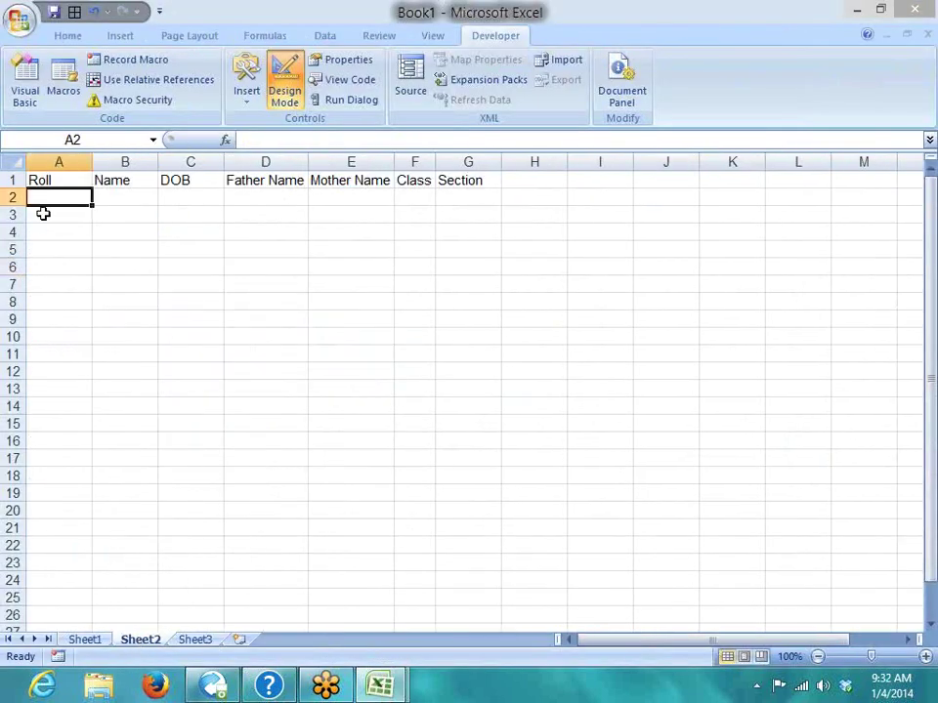
{"action": "type", "text": "1"}
{"action": "key", "text": "Down"}
{"action": "key", "text": "Down"}
{"action": "key", "text": "Down"}
{"action": "key", "text": "Up"}
{"action": "key", "text": "Up"}
{"action": "key", "text": "Up"}
{"action": "key", "text": "Down"}
{"action": "key", "text": "Right"}
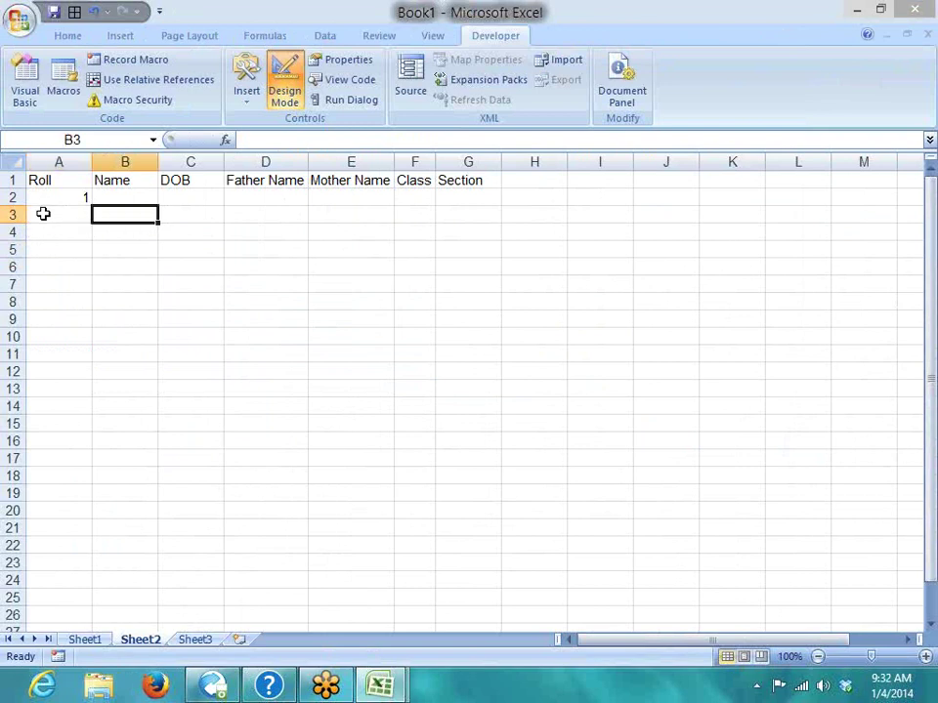
{"action": "key", "text": "Left"}
{"action": "key", "text": "Up"}
{"action": "key", "text": "Right"}
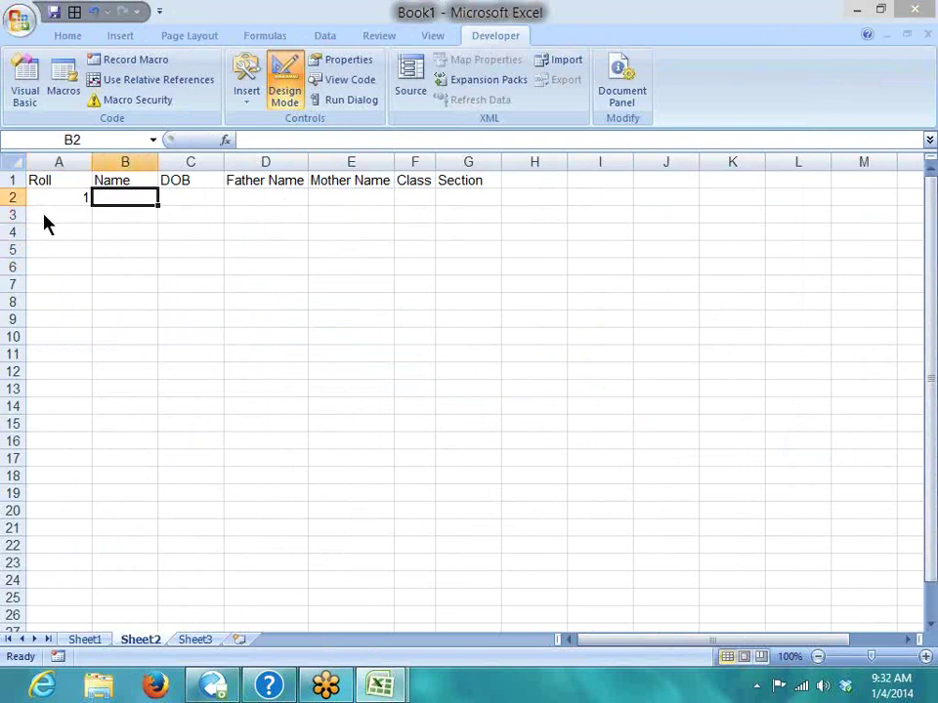
- Review line 4's b3 reference, compare Sheet1 and Sheet2, then reopen the code
{"action": "key", "text": "alt+F11"}
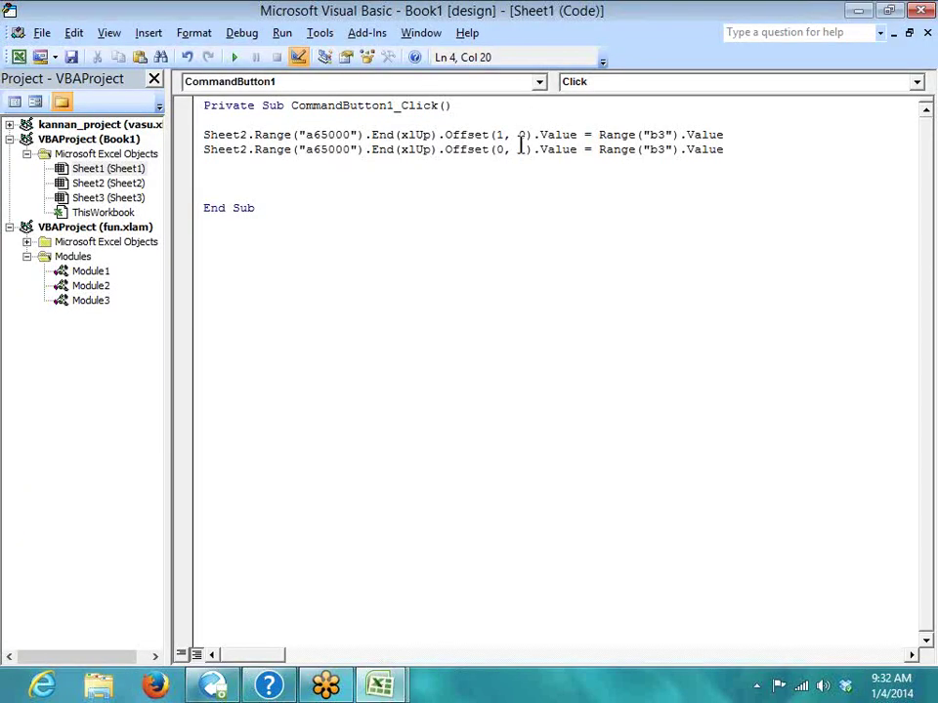
{"action": "left_click", "coordinate": [660, 149]}
{"action": "key", "text": "alt+Tab"}
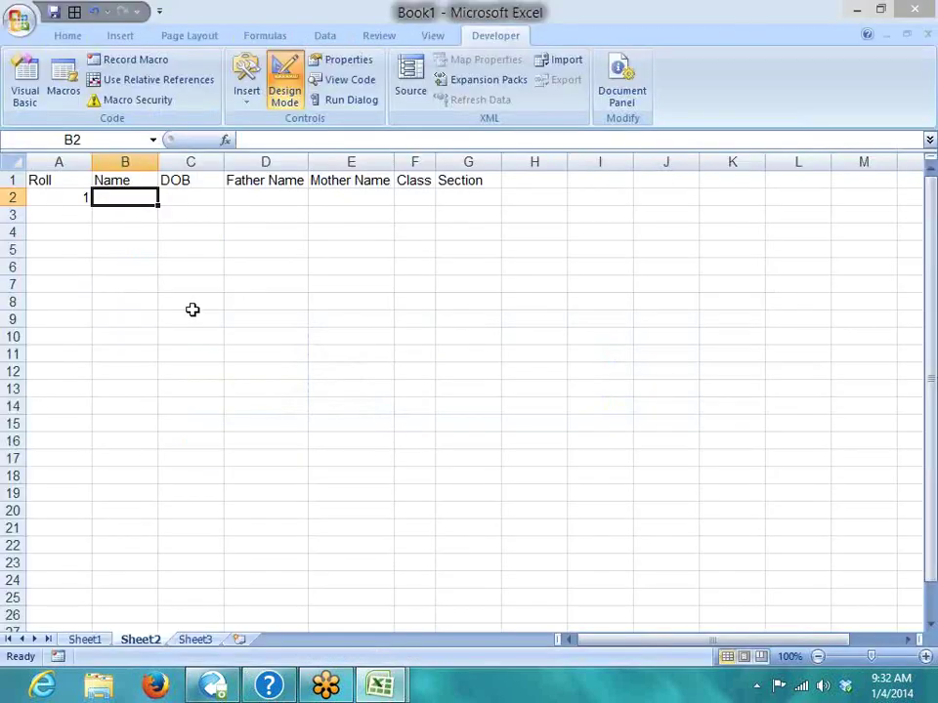
{"action": "left_click", "coordinate": [90, 640]}
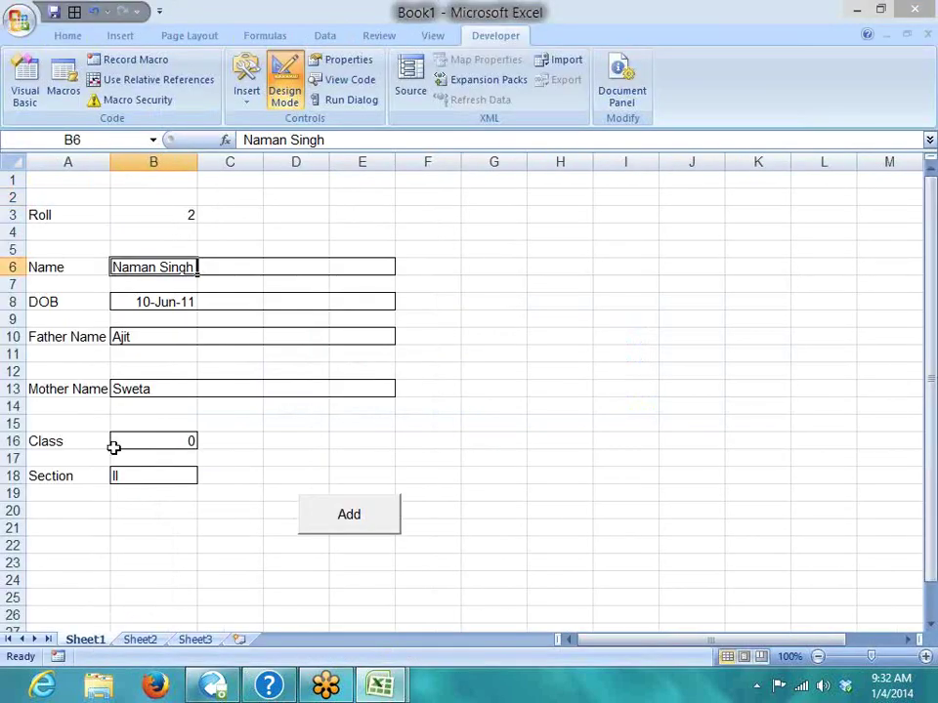
{"action": "left_click", "coordinate": [142, 640]}
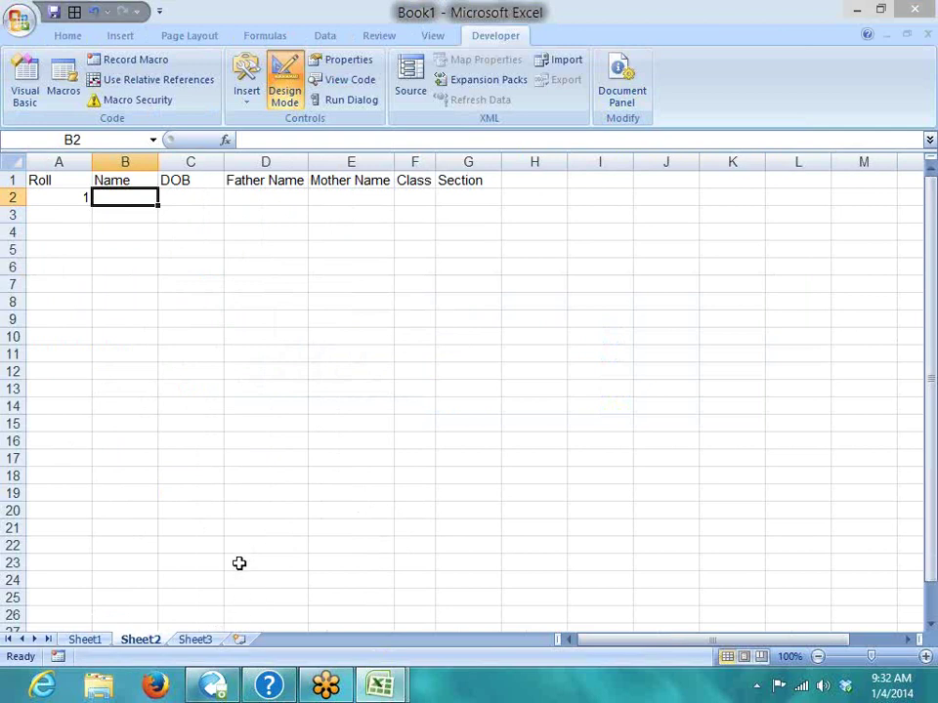
{"action": "left_click", "coordinate": [88, 641]}
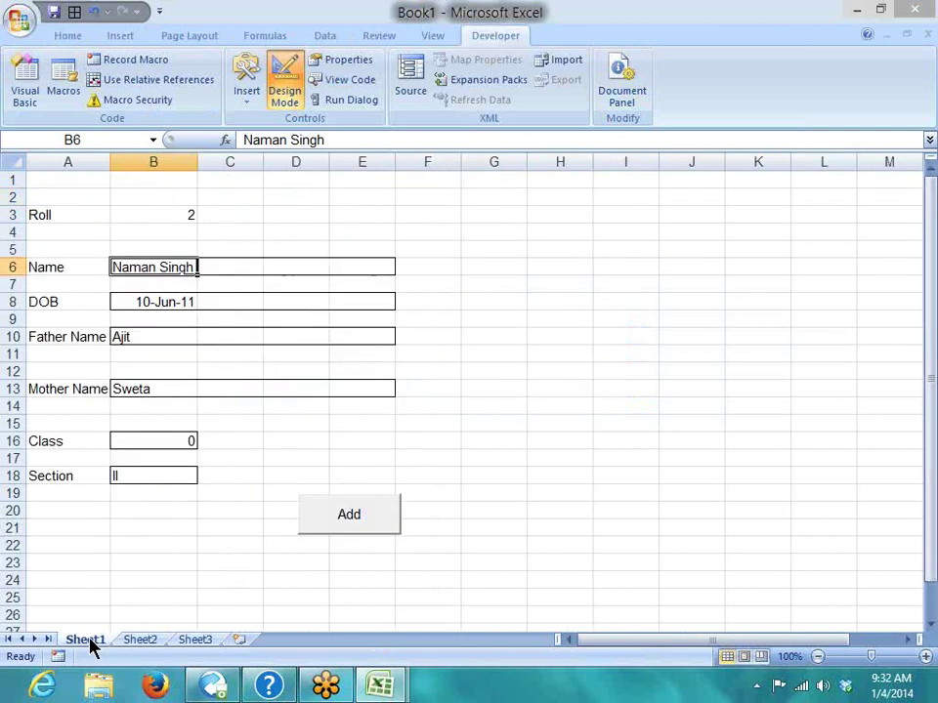
{"action": "key", "text": "alt+F11"}
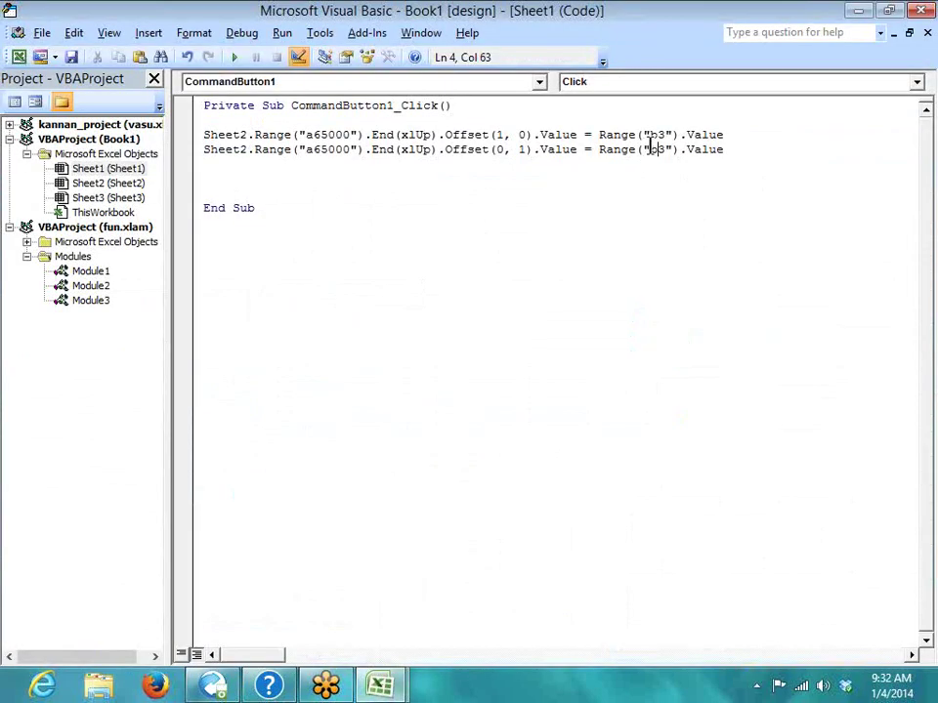
- Point line 4 at B6 and add a fifth copy line using Offset(0, 2)
{"action": "key", "text": "Delete"}
{"action": "type", "text": "6"}
{"action": "key", "text": "Down"}
{"action": "key", "text": "ctrl+v"}
{"action": "left_click", "coordinate": [505, 164]}
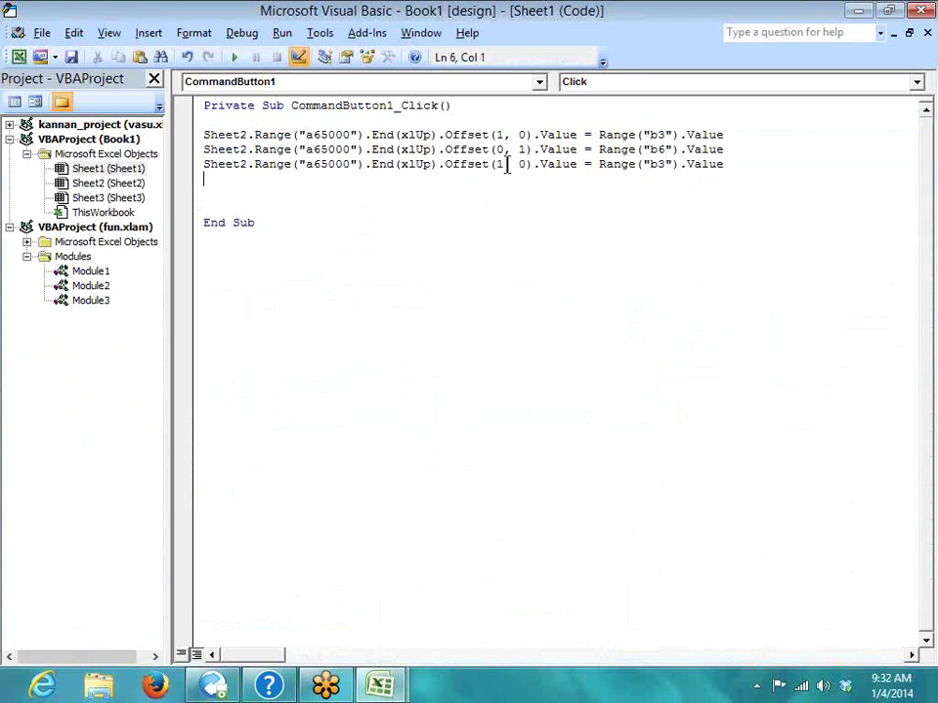
{"action": "key", "text": "BackSpace"}
{"action": "type", "text": "0"}
{"action": "key", "text": "Right"}
{"action": "key", "text": "Delete"}
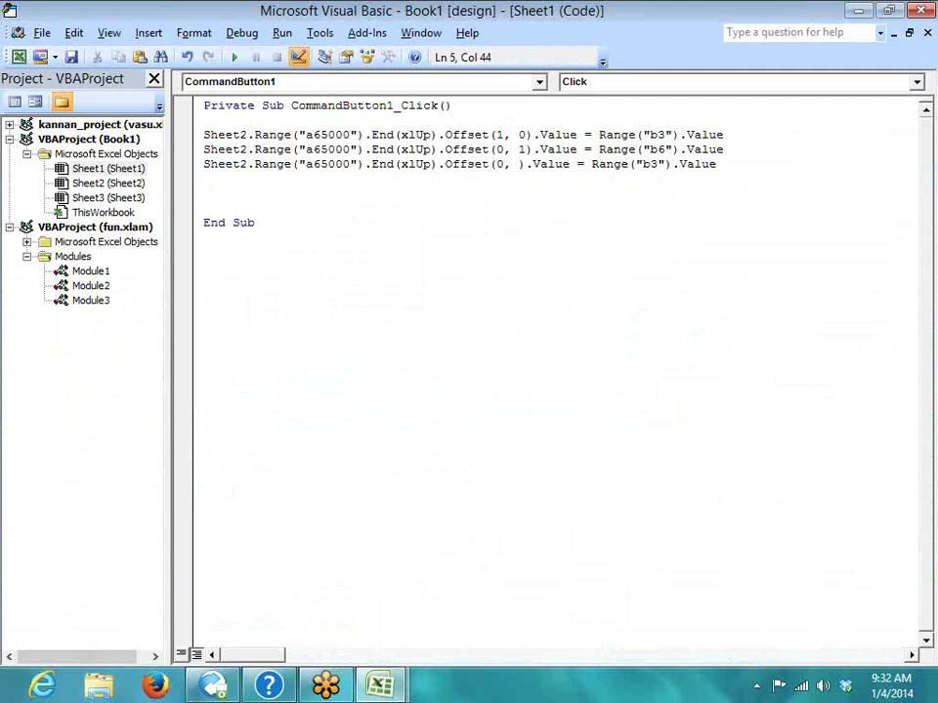
{"action": "type", "text": "1"}
{"action": "left_click", "coordinate": [658, 166]}
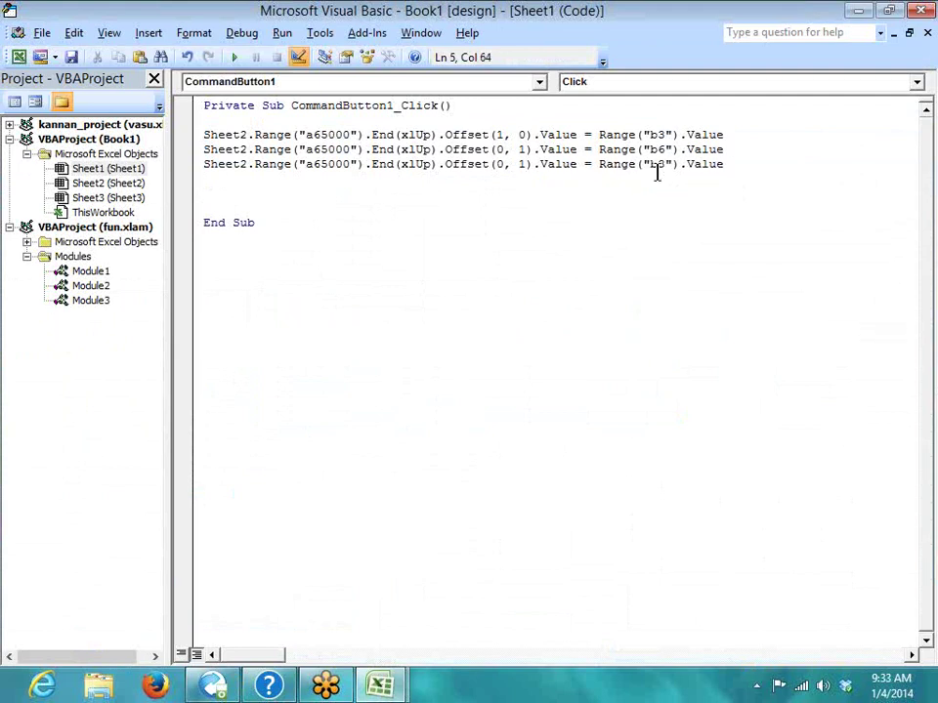
{"action": "left_click", "coordinate": [524, 166]}
{"action": "double_click", "coordinate": [523, 164]}
{"action": "type", "text": "2"}
- After checking the DOB cell on the form, set line 5's reference to B8
{"action": "left_click", "coordinate": [667, 195]}
{"action": "key", "text": "alt+F11"}
{"action": "left_click", "coordinate": [117, 301]}
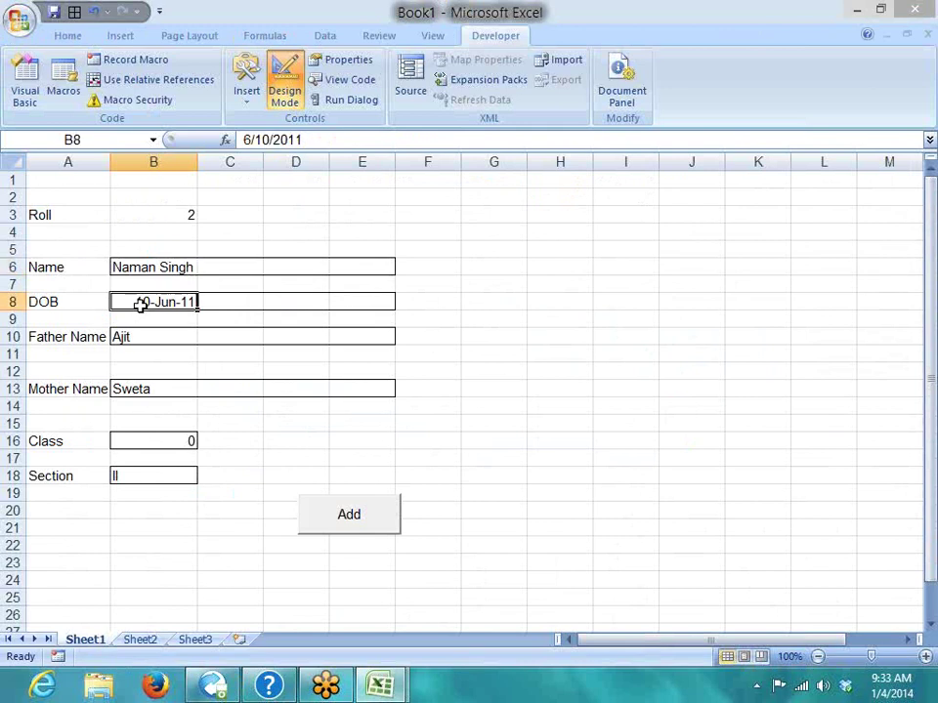
{"action": "key", "text": "alt+F11"}
{"action": "left_click", "coordinate": [653, 164]}
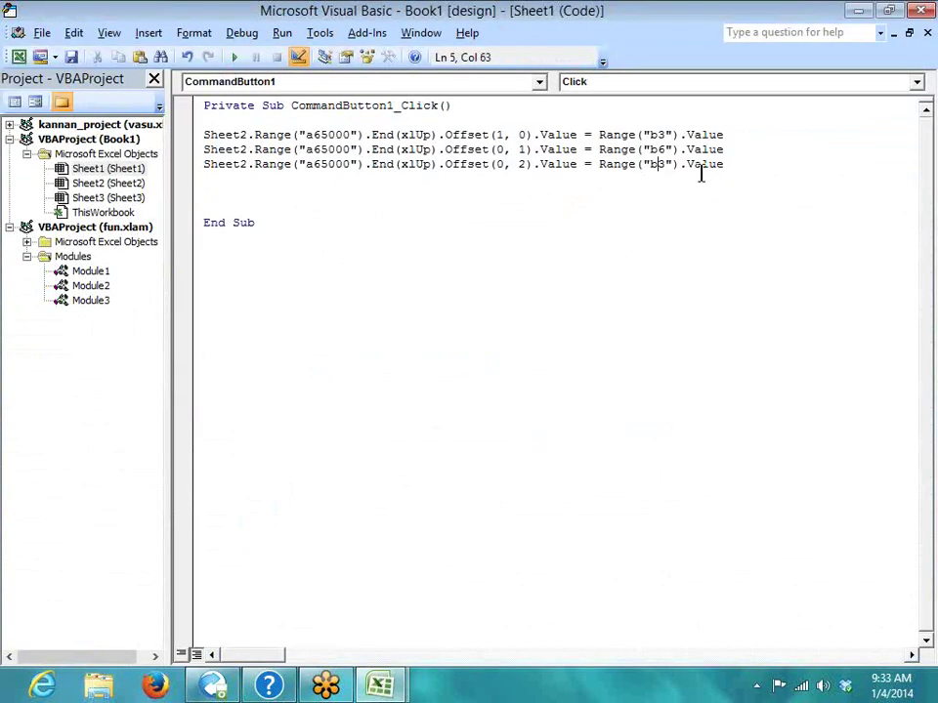
{"action": "key", "text": "Delete"}
{"action": "type", "text": "8"}
- Add a sixth line copying Father Name from B10 into Offset(0, 3)
{"action": "type", "text": "Sheet2.Range(\"a65000\").End(xlUp).Offset(1, 0).Value = Range(\"b3\").Value"}
{"action": "left_click", "coordinate": [509, 179]}
{"action": "double_click", "coordinate": [503, 179]}
{"action": "key", "text": "Left"}
{"action": "key", "text": "Delete"}
{"action": "type", "text": "0"}
{"action": "key", "text": "BackSpace"}
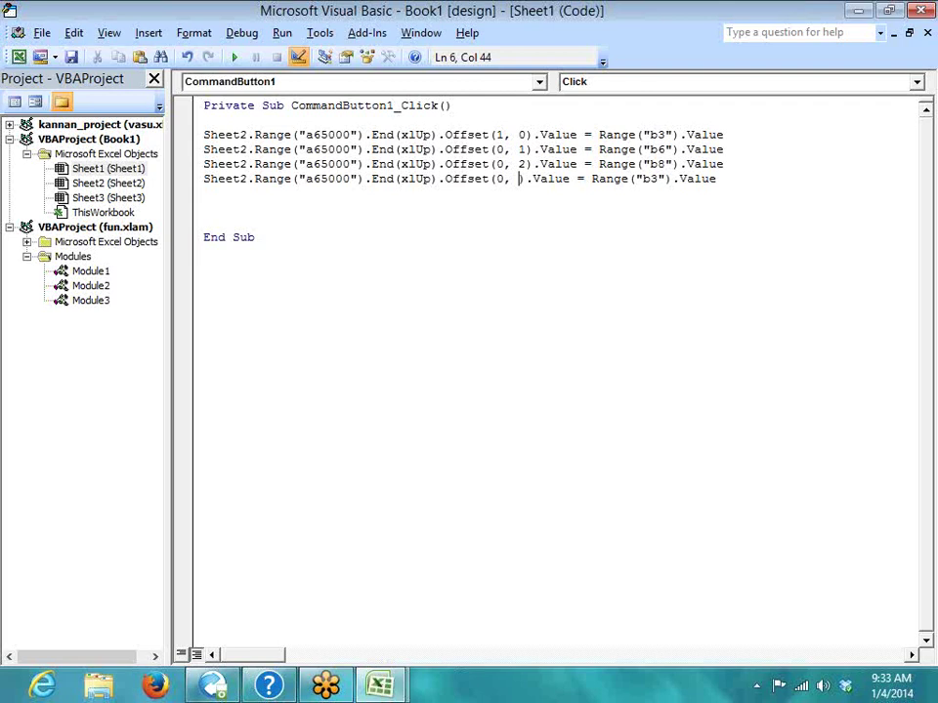
{"action": "type", "text": "3"}
{"action": "left_click", "coordinate": [643, 178]}
{"action": "key", "text": "alt+F11"}
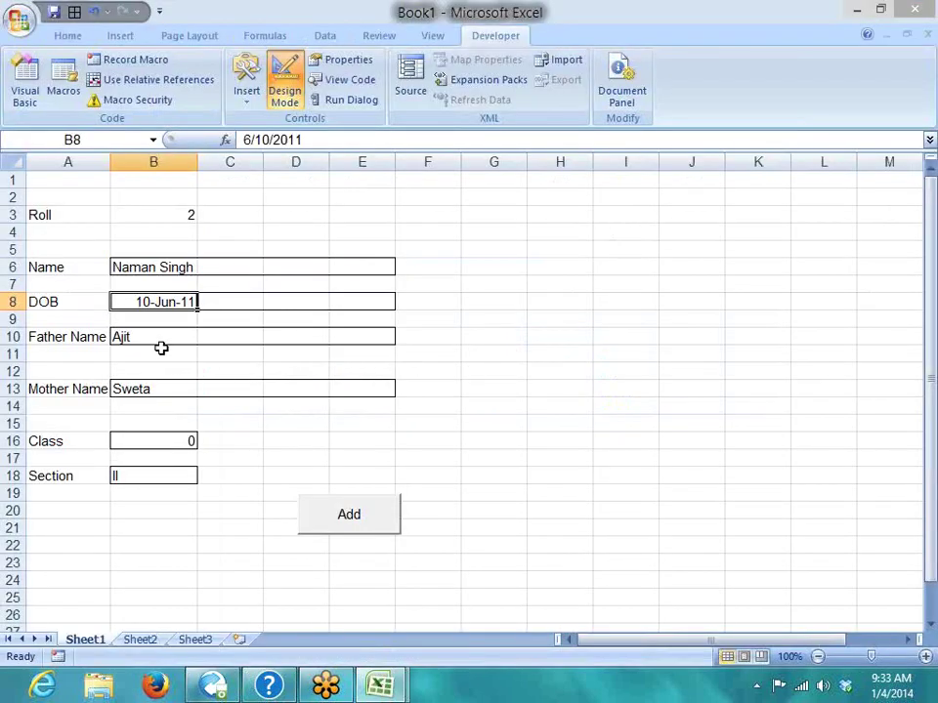
{"action": "left_click", "coordinate": [161, 340]}
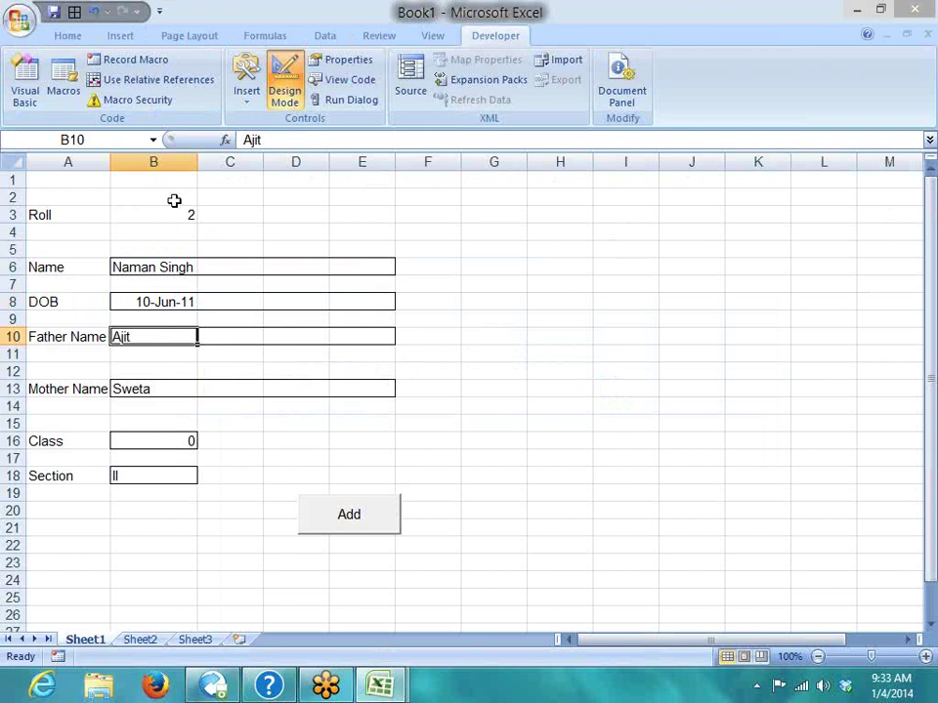
{"action": "key", "text": "alt+Tab"}
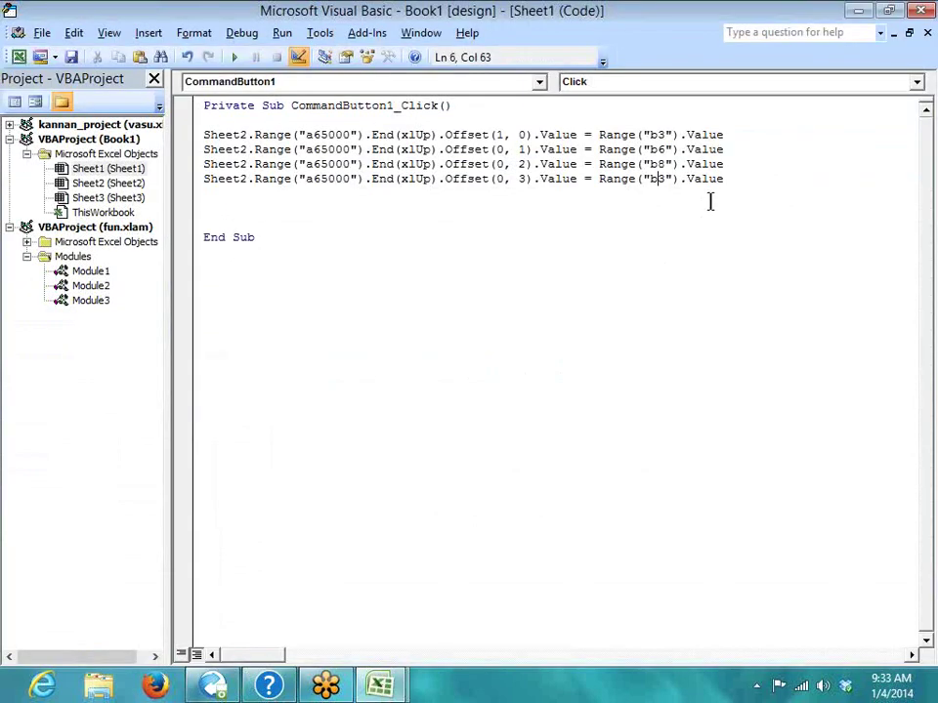
{"action": "key", "text": "Delete"}
{"action": "type", "text": "10"}
- Add a seventh copy line with Offset(0, 4) and locate the Mother Name cell
{"action": "left_click", "coordinate": [427, 205]}
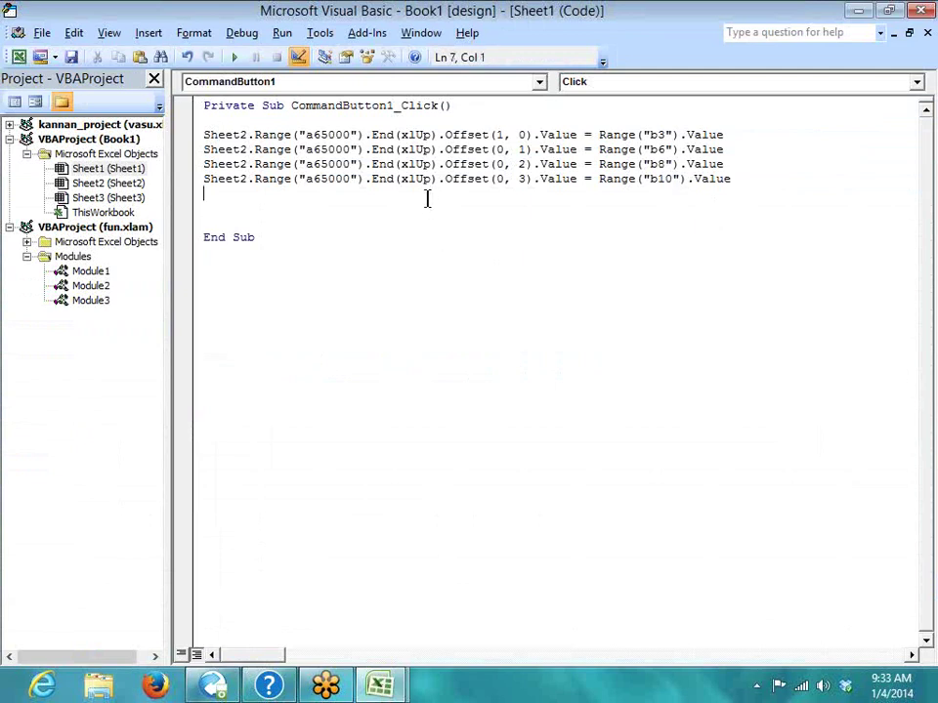
{"action": "type", "text": "Sheet2.Range(\"a65000\").End(xlUp).Offset(1, 0).Value = Range(\"b3\").Value"}
{"action": "left_click", "coordinate": [496, 193]}
{"action": "key", "text": "Delete"}
{"action": "type", "text": "0"}
{"action": "key", "text": "Delete"}
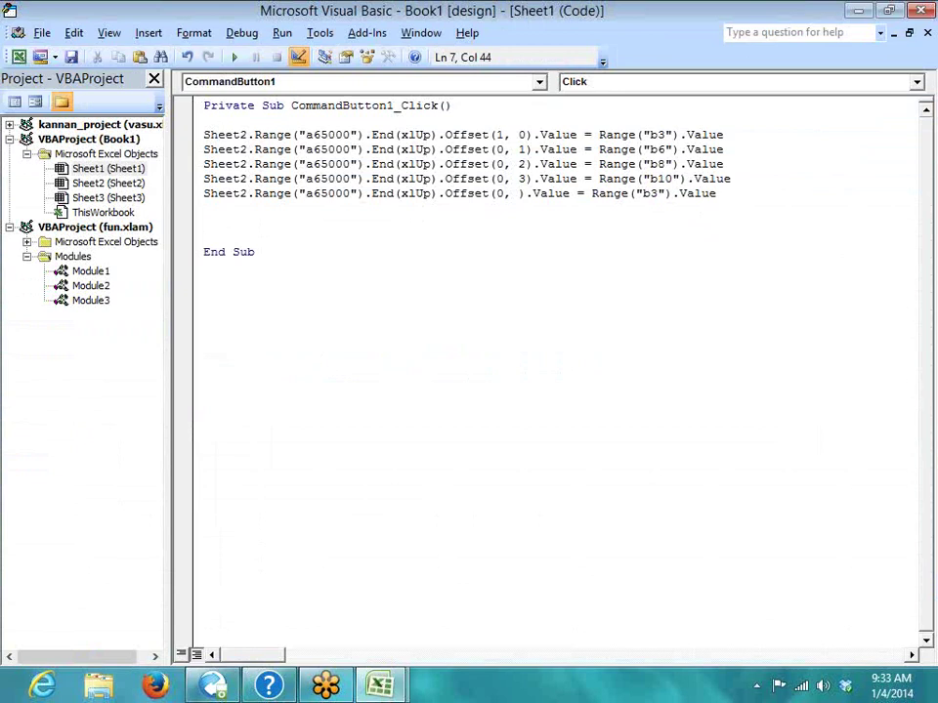
{"action": "type", "text": "4"}
{"action": "left_click", "coordinate": [650, 195]}
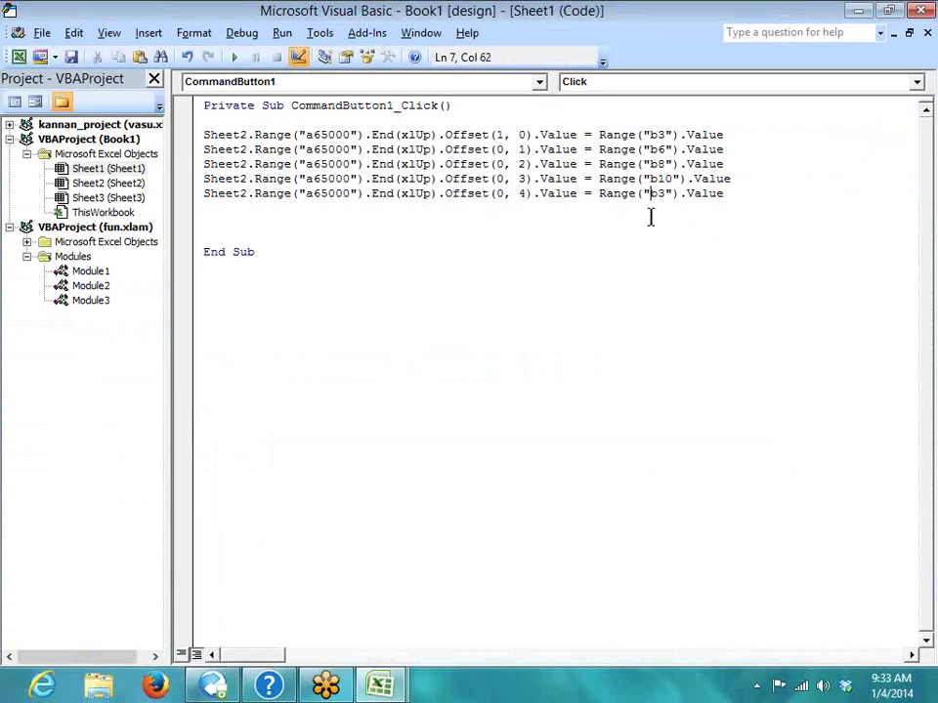
{"action": "key", "text": "alt+F11"}
{"action": "left_click", "coordinate": [152, 389]}
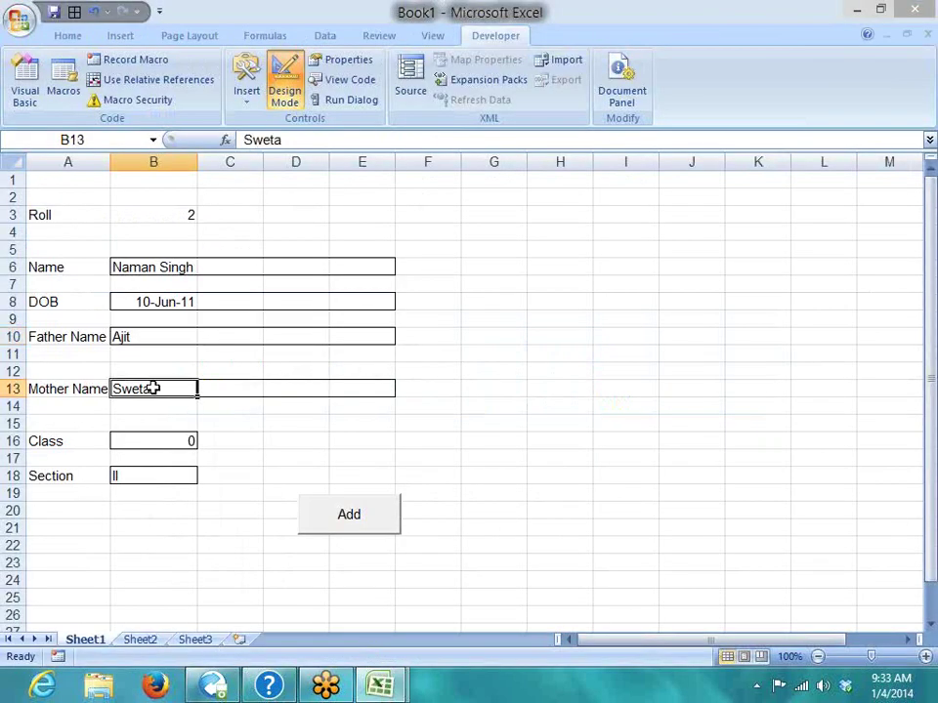
{"action": "key", "text": "alt+F11"}
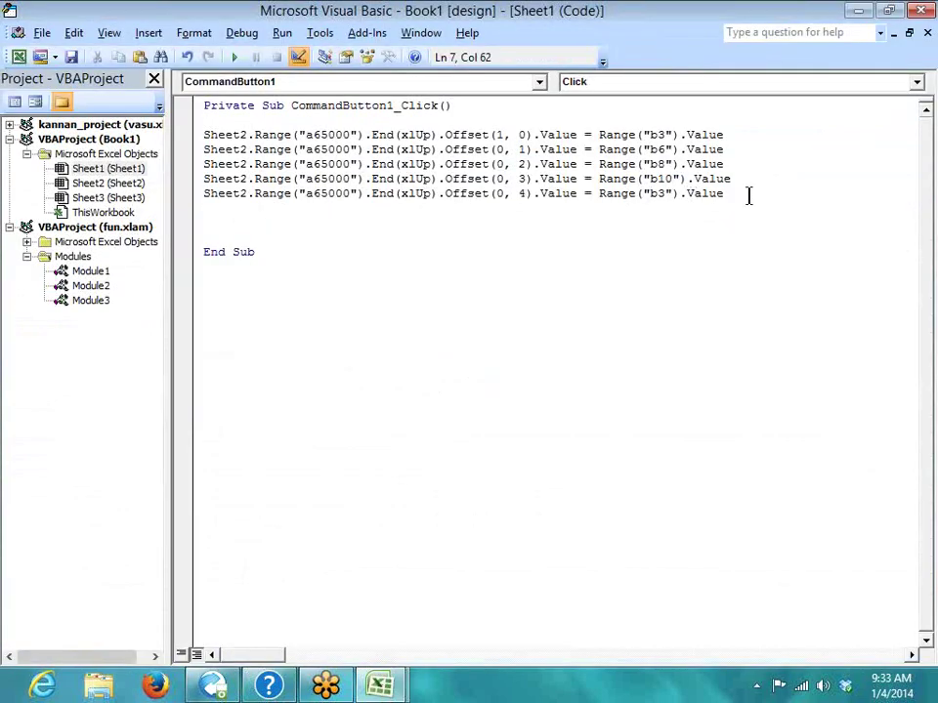
- Complete line 7's B13 reference and prepare line 8 for the Class field
{"action": "type", "text": "1"}
{"action": "left_click", "coordinate": [263, 208]}
{"action": "left_click", "coordinate": [259, 195]}
{"action": "left_click", "coordinate": [217, 203]}
{"action": "type", "text": "Sheet2.Range(\"a65000\").End(xlUp).Offset(1, 0).Value = Range(\"b3\").Value"}
{"action": "key", "text": "ctrl+z"}
{"action": "key", "text": "alt+F11"}
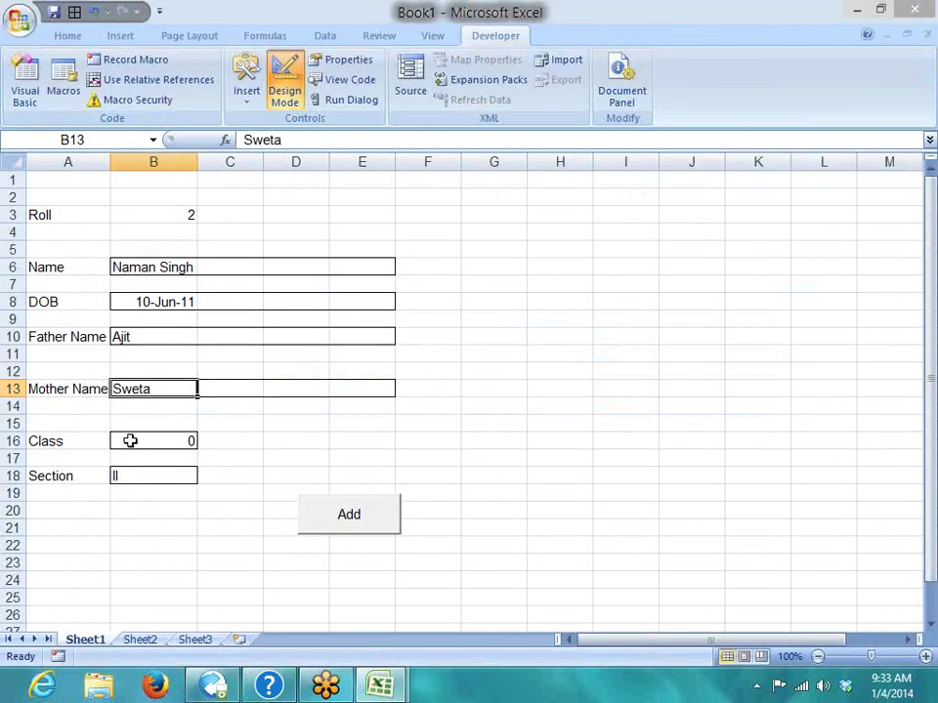
{"action": "left_click", "coordinate": [130, 440]}
{"action": "key", "text": "alt+F11"}
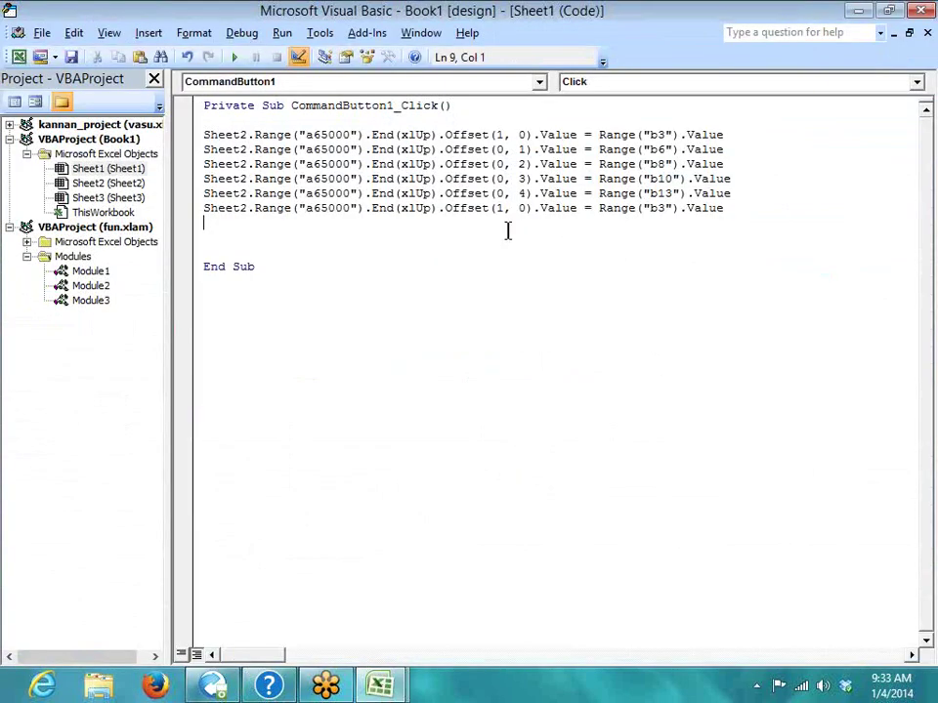
- Set line 8 to Offset(0, 5) with Range("b16") for Class
{"action": "left_click", "coordinate": [505, 209]}
{"action": "key", "text": "BackSpace"}
{"action": "type", "text": "0"}
{"action": "key", "text": "Delete"}
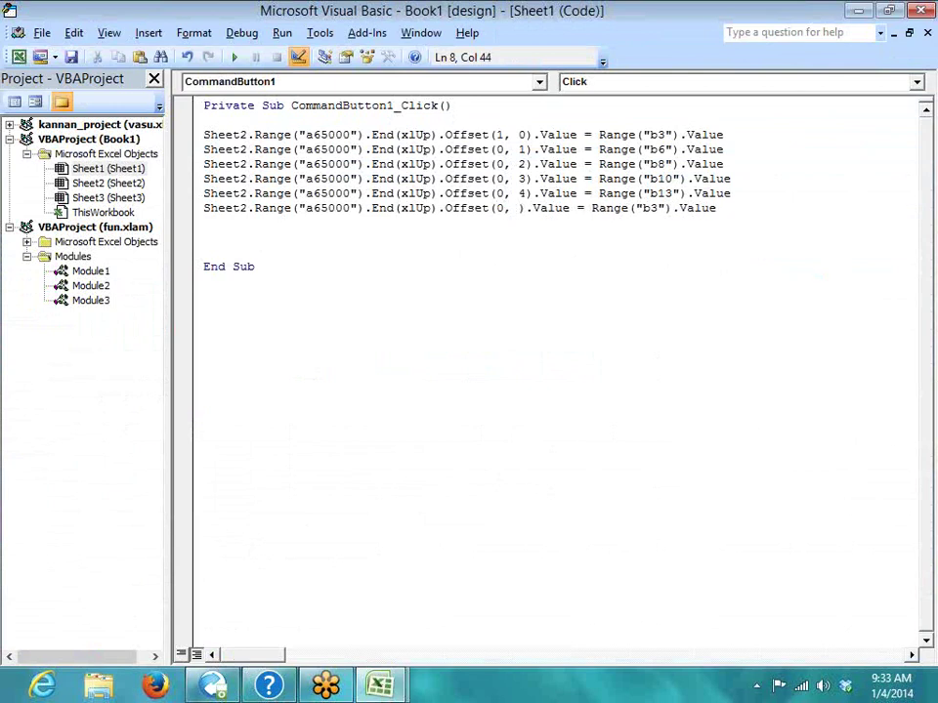
{"action": "type", "text": "5"}
{"action": "left_click", "coordinate": [666, 208]}
{"action": "key", "text": "alt+F11"}
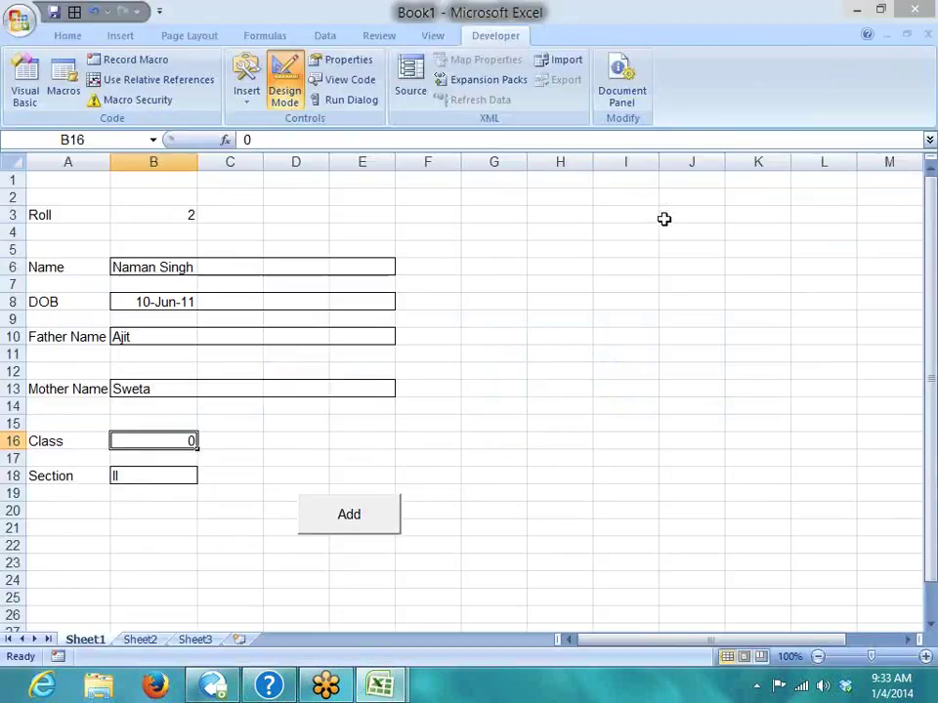
{"action": "key", "text": "alt+F11"}
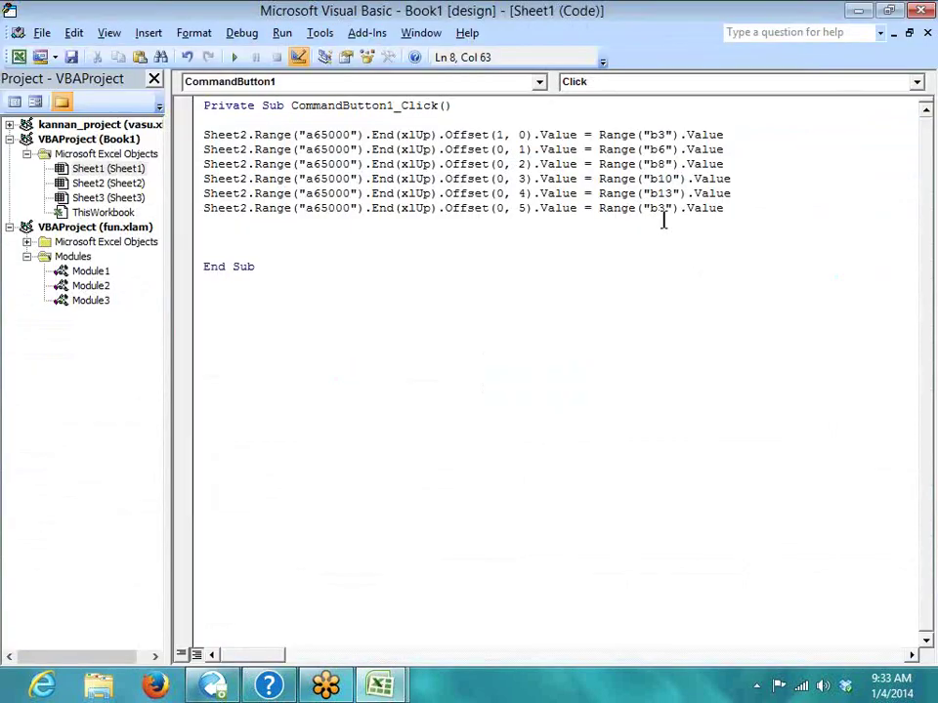
{"action": "key", "text": "Delete"}
{"action": "type", "text": "1"}
{"action": "type", "text": "6"}
- Paste a ninth copy line and point it at the Section cell B18
{"action": "left_click", "coordinate": [341, 221]}
{"action": "type", "text": "Sheet2.Range(\"a65000\").End(xlUp).Offset(1, 0).Value = Range(\"b3\").Value"}
{"action": "left_click", "coordinate": [668, 223]}
{"action": "key", "text": "alt+F11"}
{"action": "key", "text": "Return"}
{"action": "key", "text": "Return"}
{"action": "key", "text": "alt+F11"}
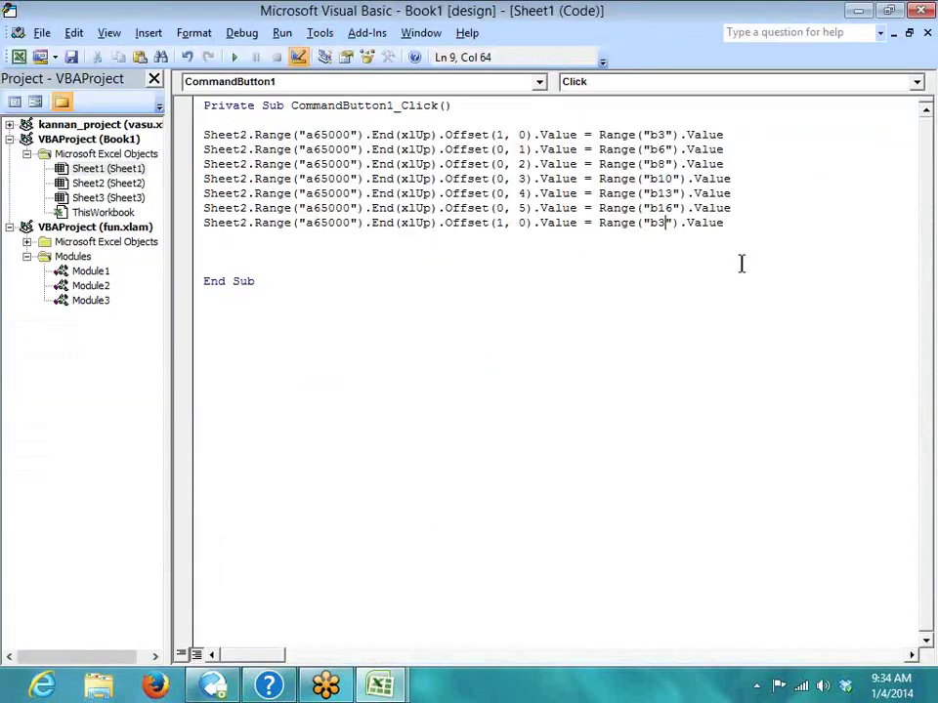
{"action": "key", "text": "BackSpace"}
{"action": "type", "text": "18"}
- Set the last line's offset to (0, 6), then return to the worksheet
{"action": "left_click", "coordinate": [495, 223]}
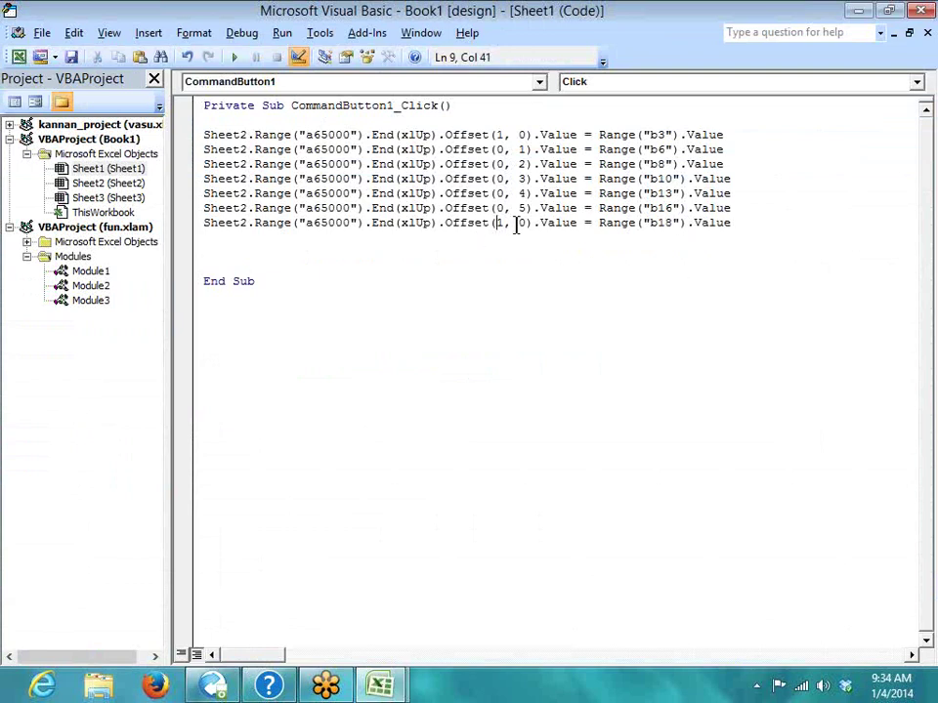
{"action": "type", "text": "0"}
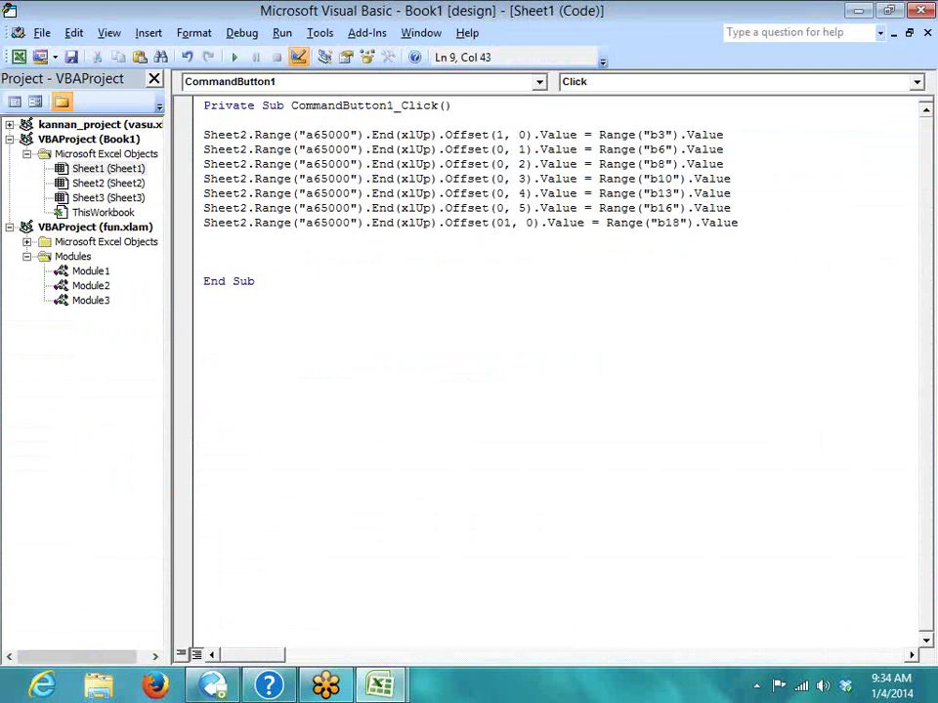
{"action": "key", "text": "BackSpace"}
{"action": "key", "text": "Delete"}
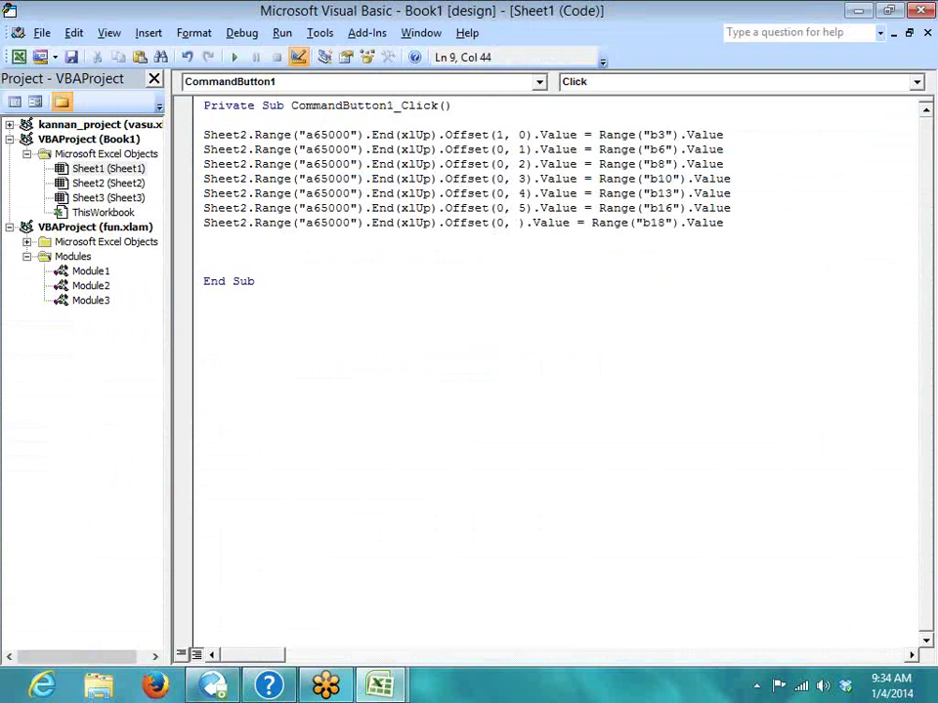
{"action": "type", "text": "6"}
{"action": "left_click", "coordinate": [487, 269]}
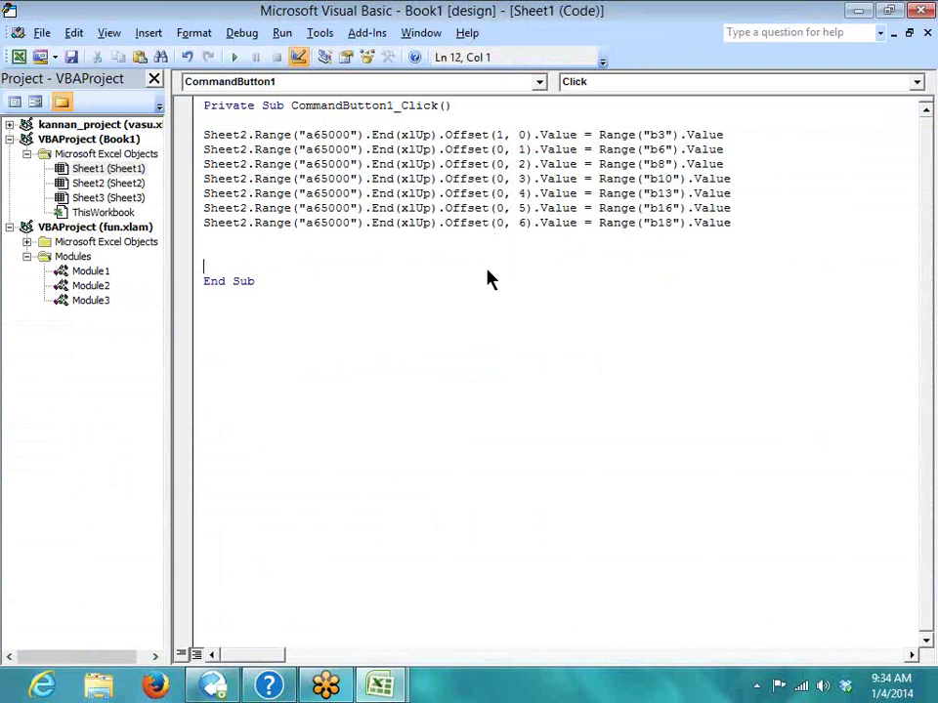
{"action": "key", "text": "alt+F11"}
{"action": "left_click", "coordinate": [606, 350]}
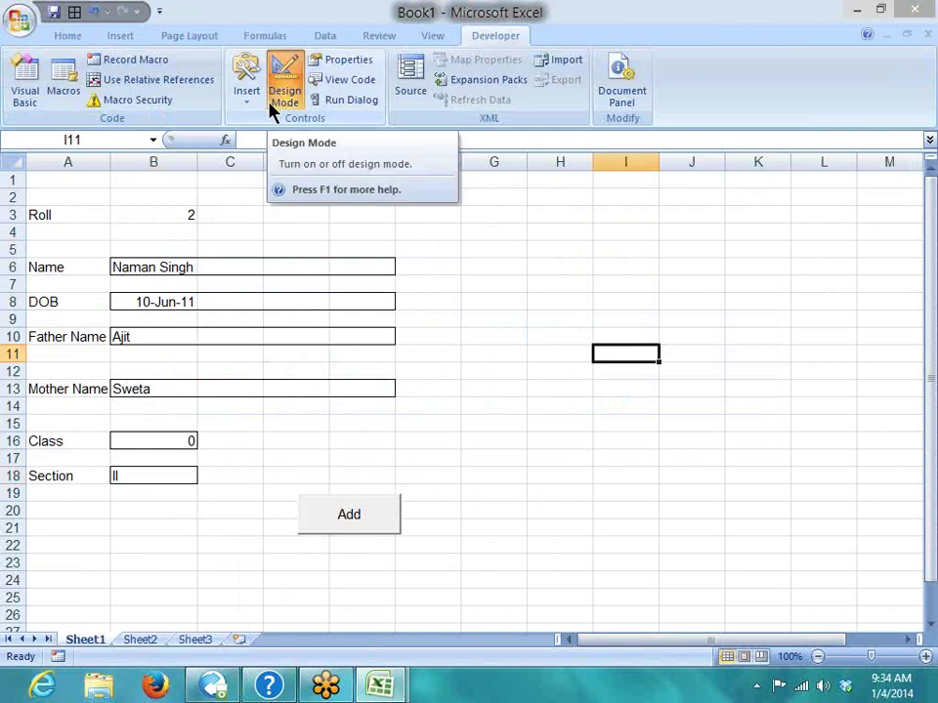
- Turn off Design Mode on the Developer tab
{"action": "left_click", "coordinate": [246, 83]}
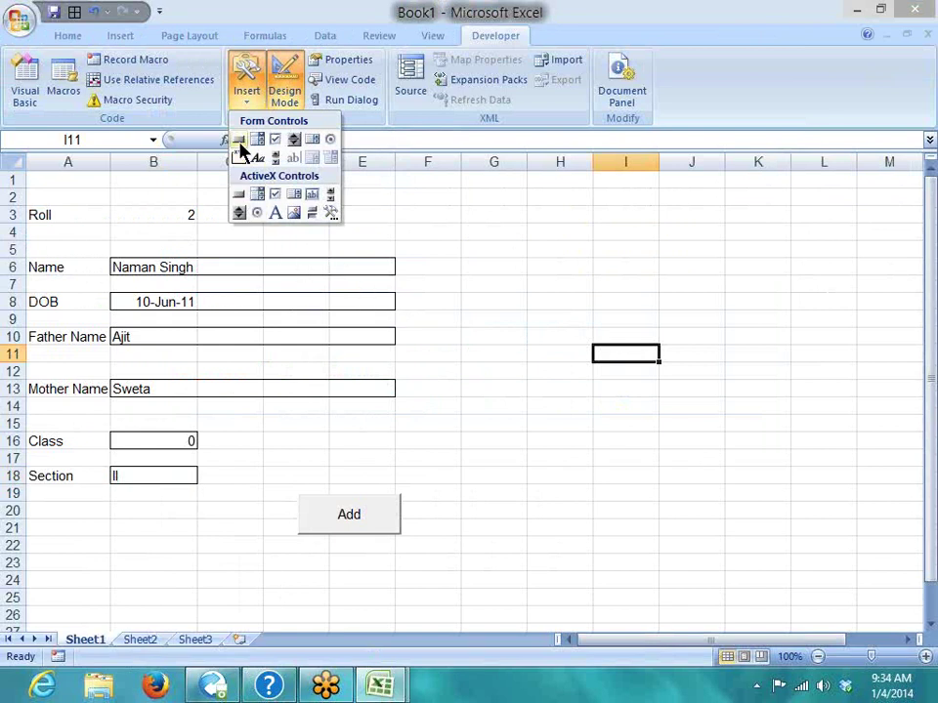
{"action": "left_click", "coordinate": [433, 314]}
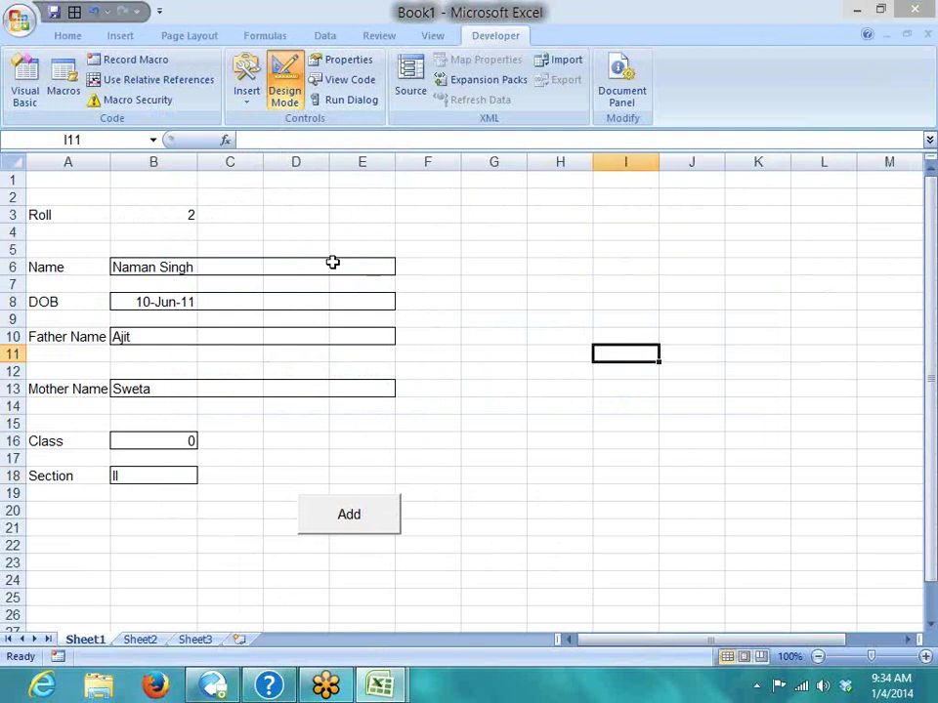
{"action": "left_click", "coordinate": [293, 90]}
- Submit the entry with Add and check the new row 3 record on Sheet2
{"action": "left_click", "coordinate": [511, 423]}
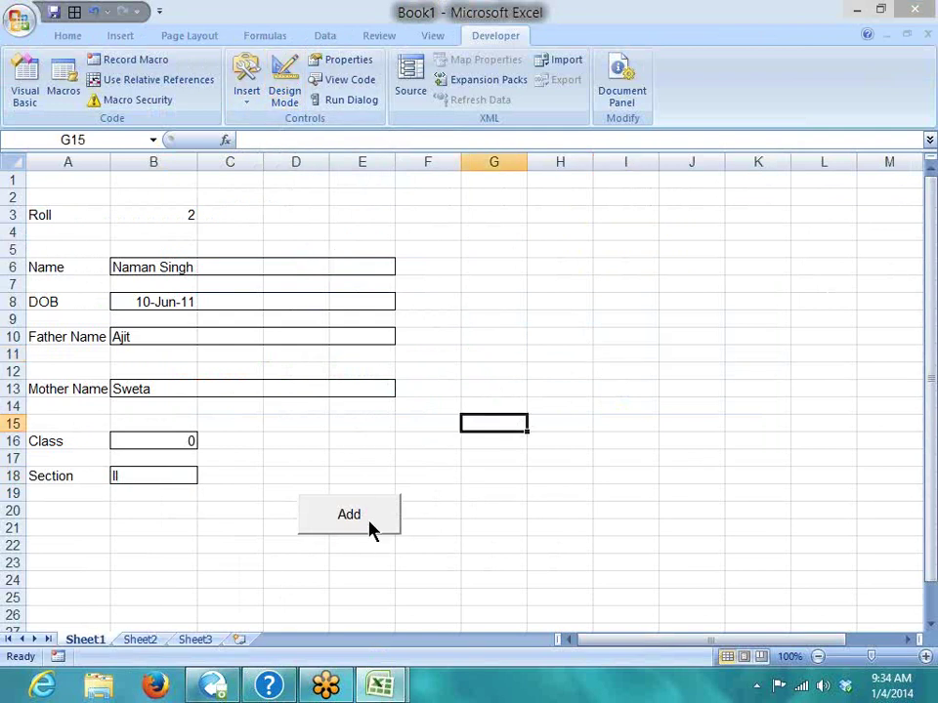
{"action": "left_click", "coordinate": [371, 529]}
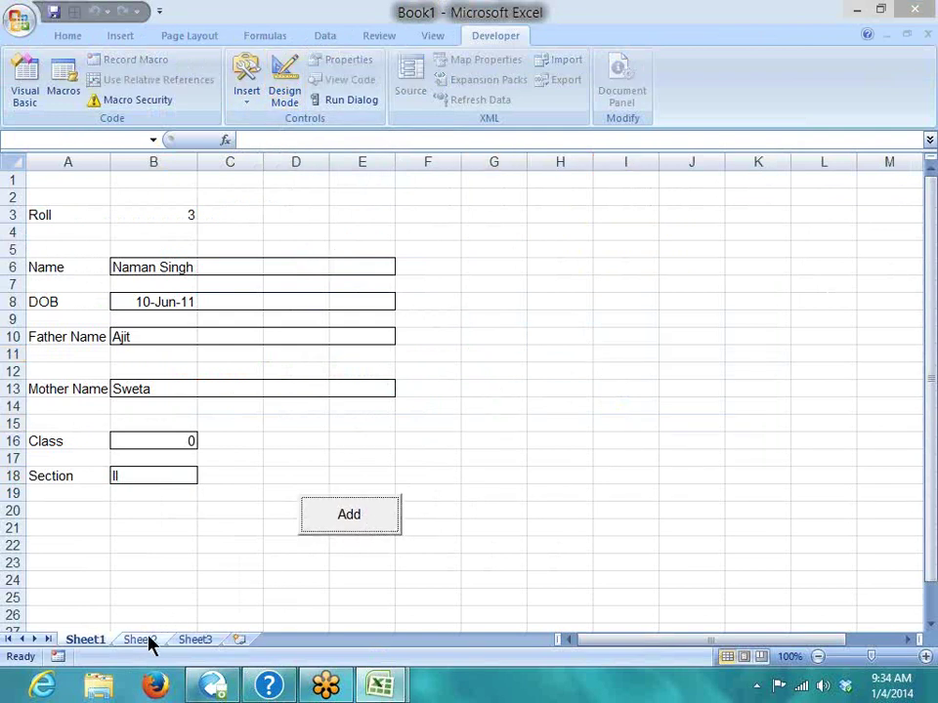
{"action": "left_click", "coordinate": [149, 640]}
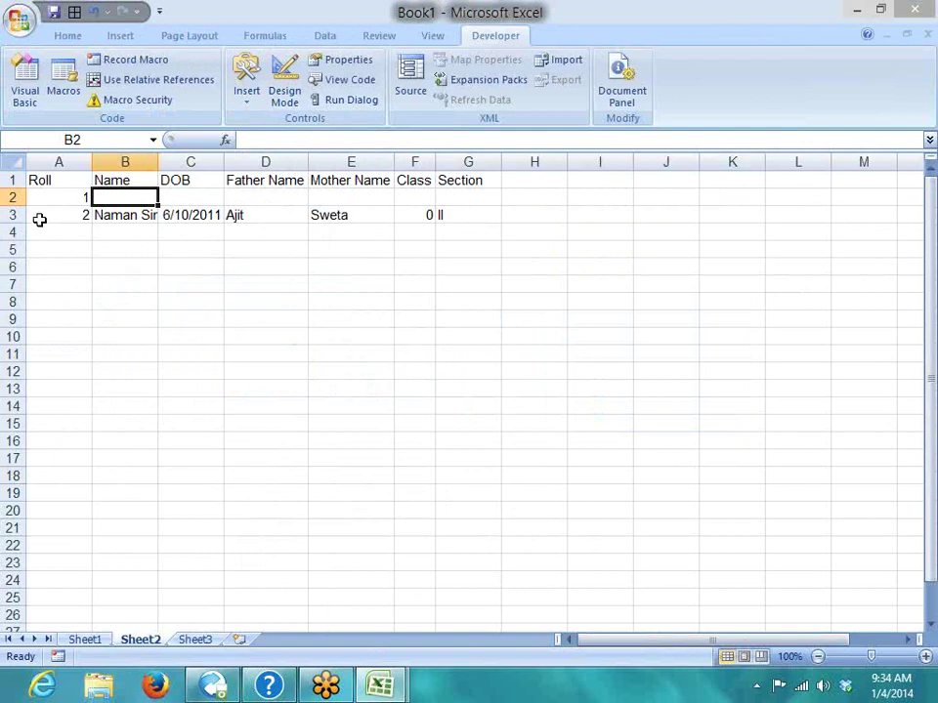
{"action": "left_click", "coordinate": [59, 213]}
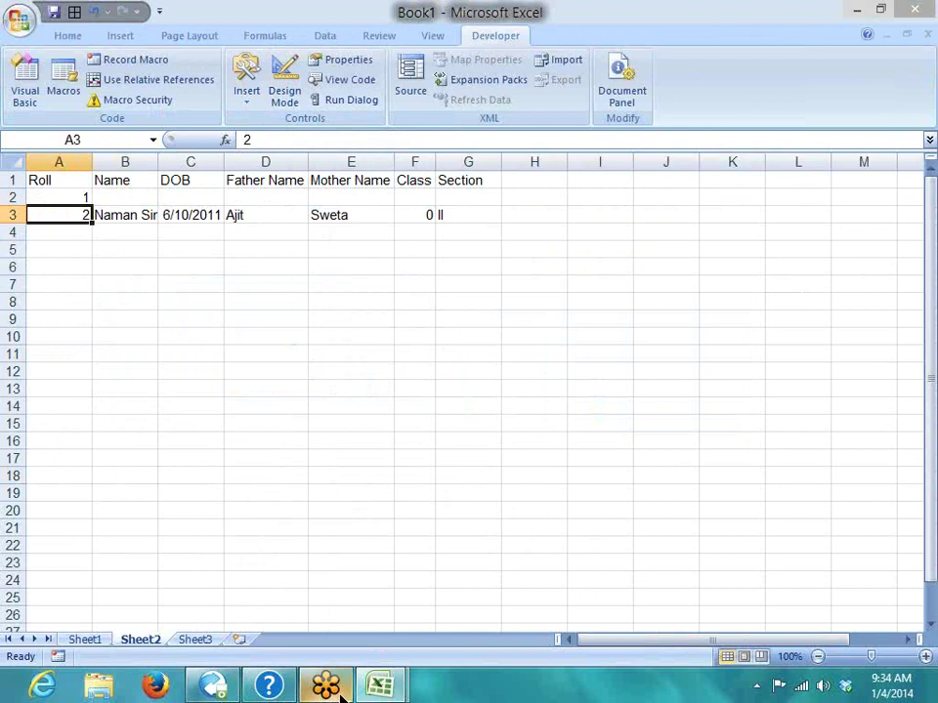
{"action": "mouse_move", "coordinate": [395, 679]}
{"action": "left_click", "coordinate": [451, 584]}
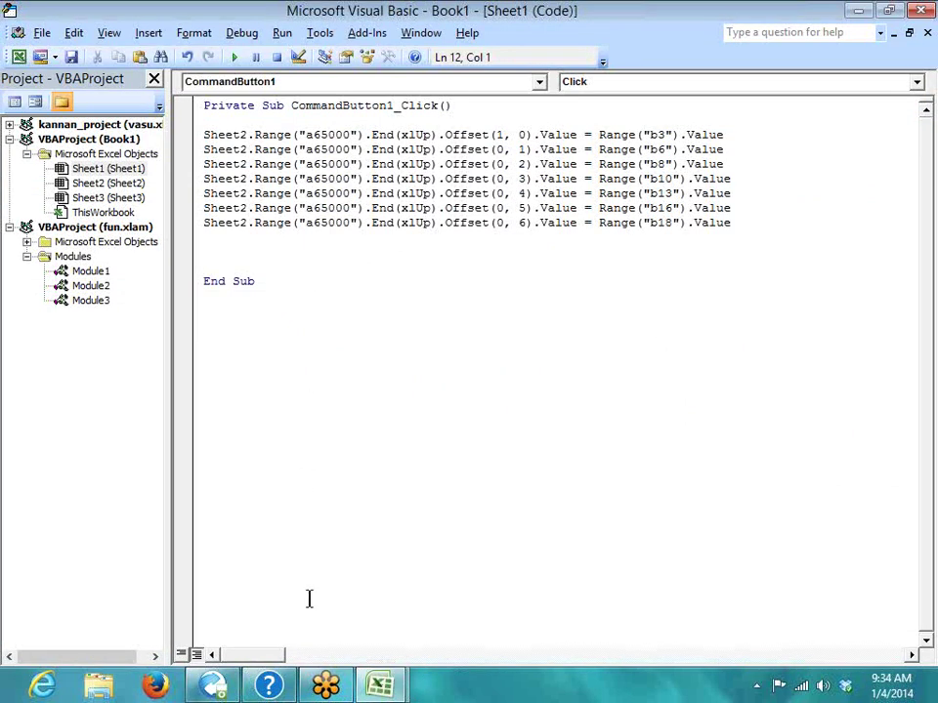
{"action": "mouse_move", "coordinate": [377, 686]}
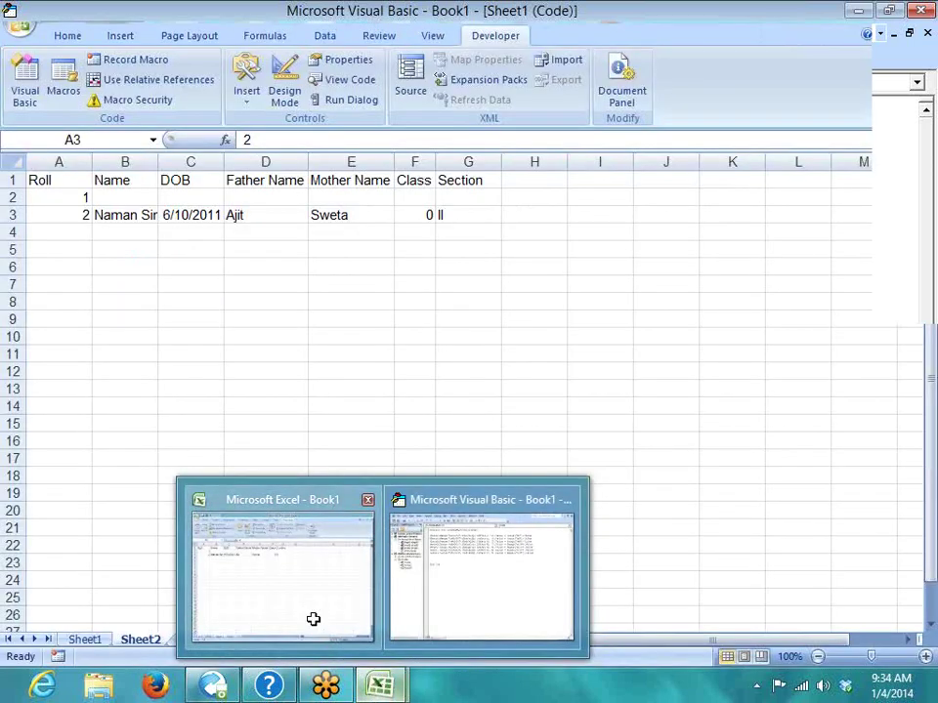
{"action": "left_click", "coordinate": [312, 621]}
{"action": "left_click", "coordinate": [76, 199]}
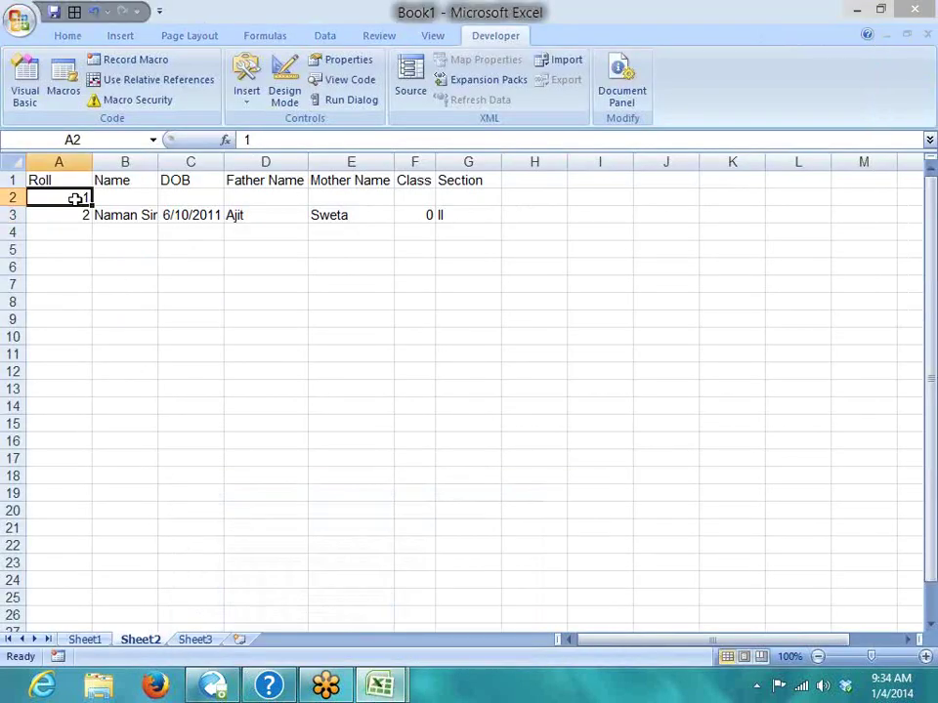
{"action": "left_click", "coordinate": [79, 213]}
{"action": "mouse_move", "coordinate": [99, 214]}
{"action": "left_mouse_down"}
{"action": "mouse_move", "coordinate": [263, 222]}
{"action": "mouse_move", "coordinate": [418, 213]}
{"action": "mouse_move", "coordinate": [141, 215]}
{"action": "left_mouse_up"}
{"action": "left_click", "coordinate": [418, 213]}
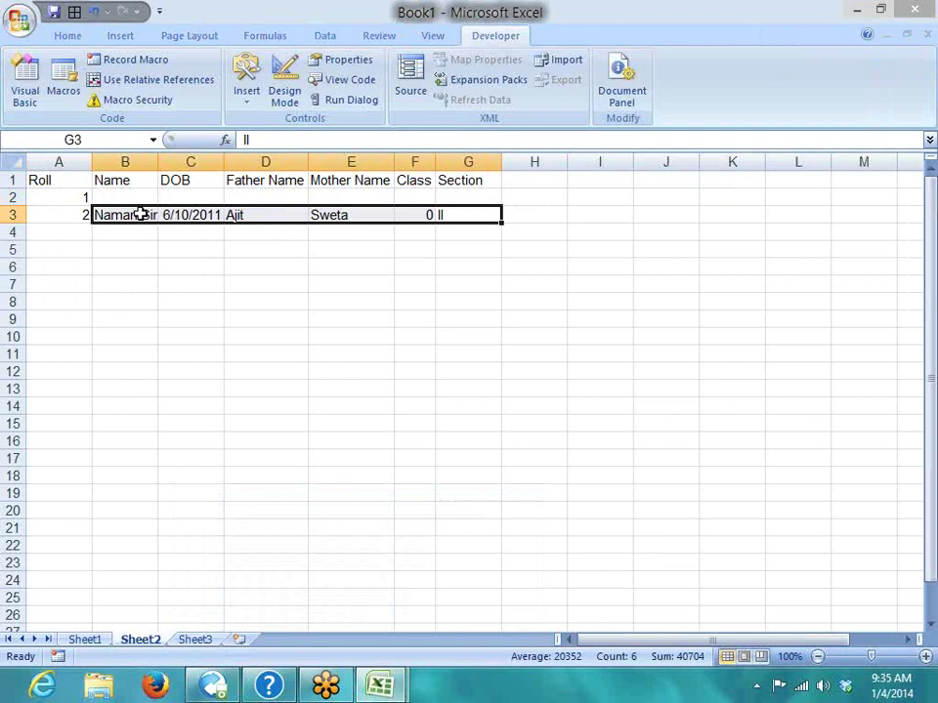
{"action": "left_click", "coordinate": [101, 640]}
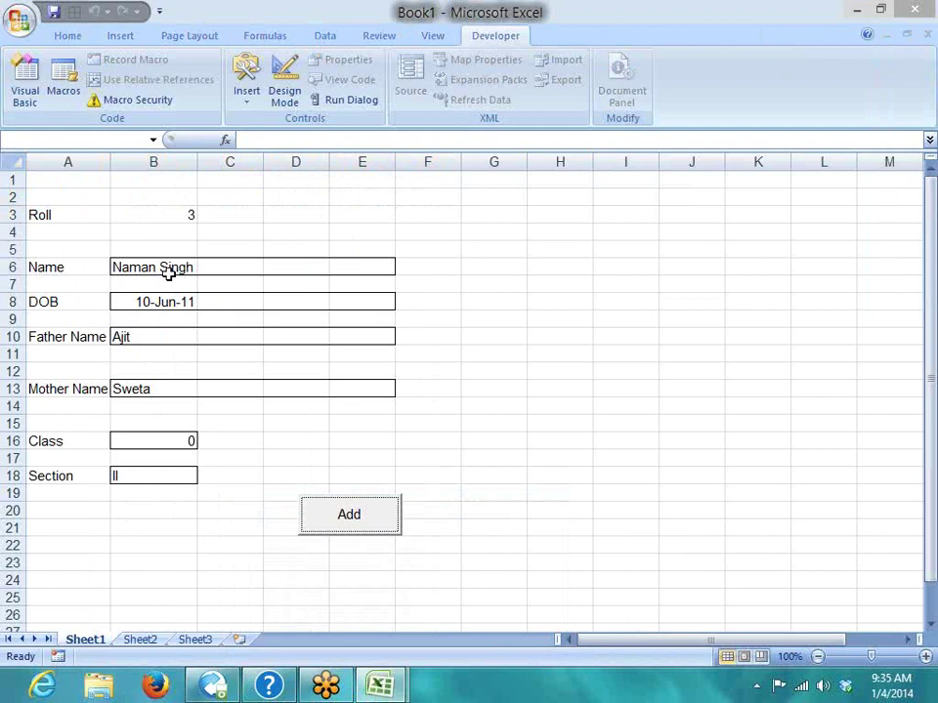
{"action": "left_click", "coordinate": [144, 641]}
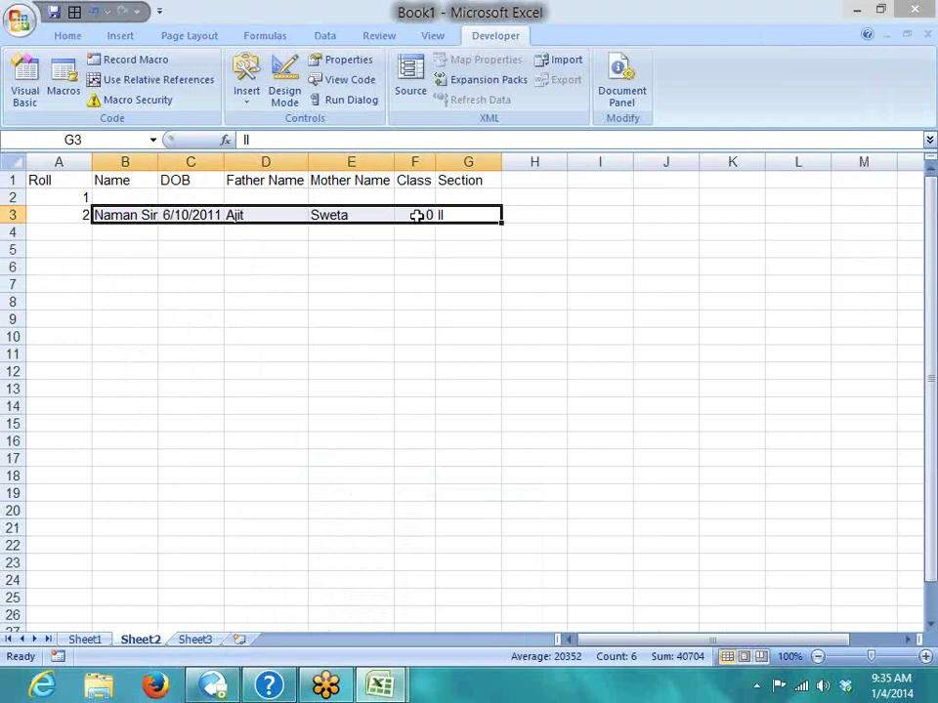
{"action": "left_click", "coordinate": [84, 639]}
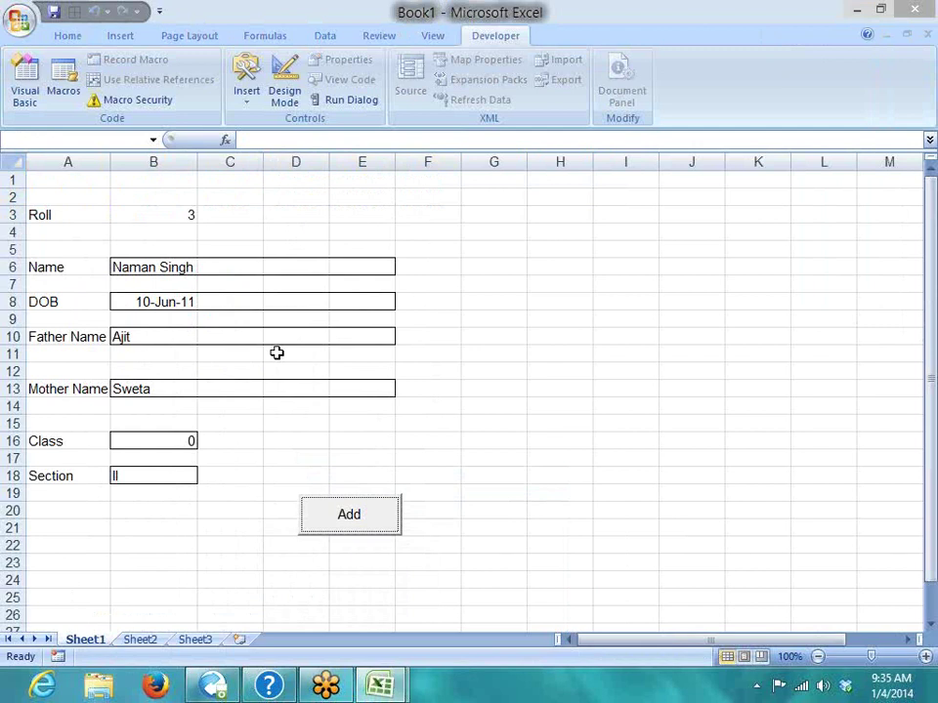
{"action": "right_click", "coordinate": [82, 640]}
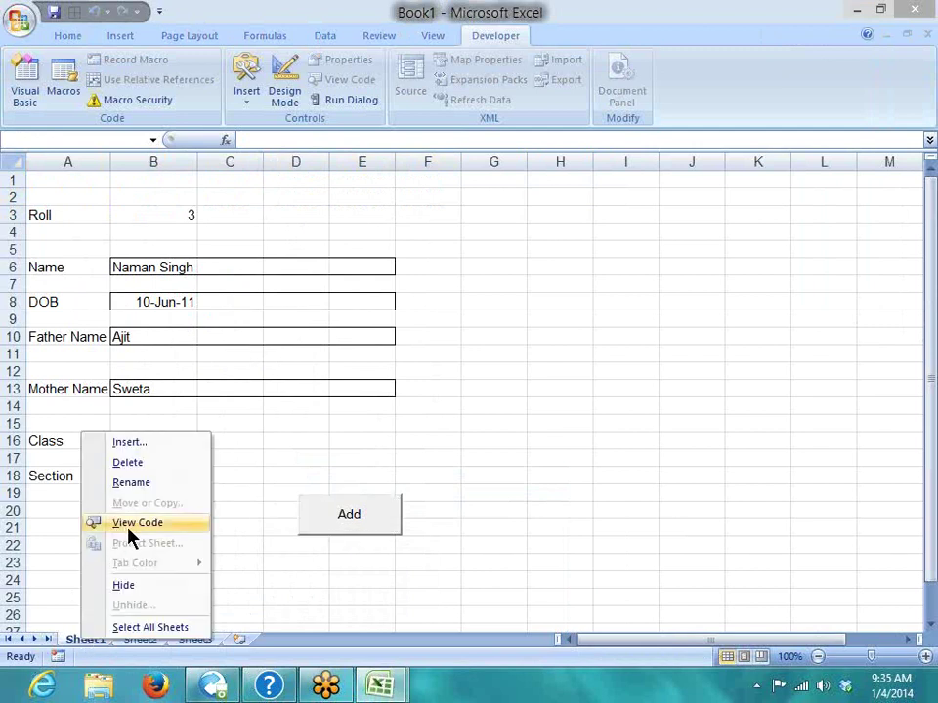
{"action": "left_click", "coordinate": [131, 463]}
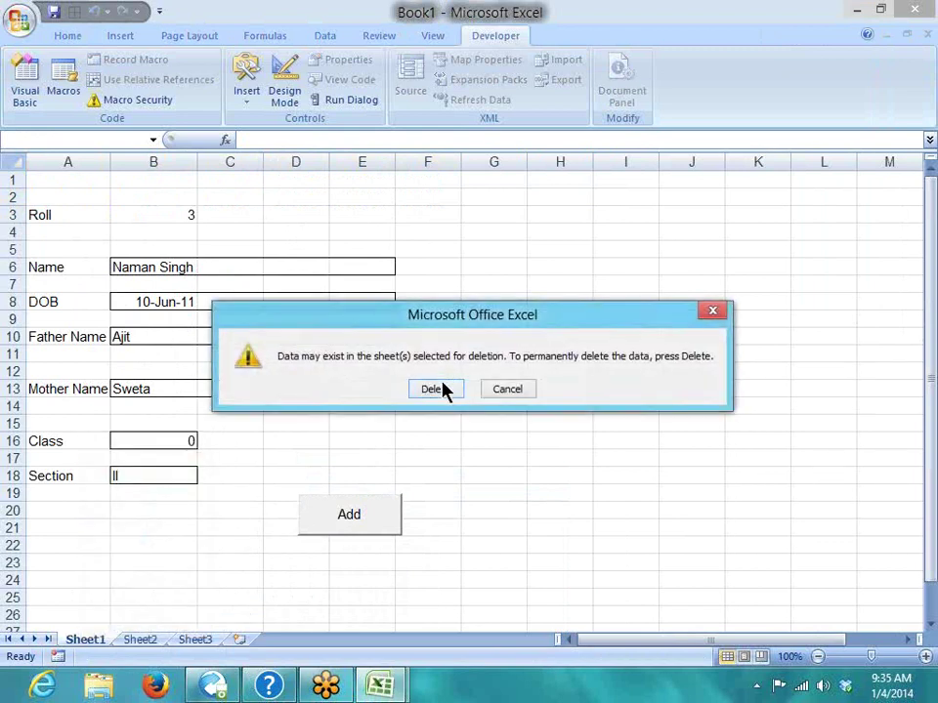
{"action": "left_click_drag", "start_coordinate": [388, 318], "coordinate": [408, 279]}
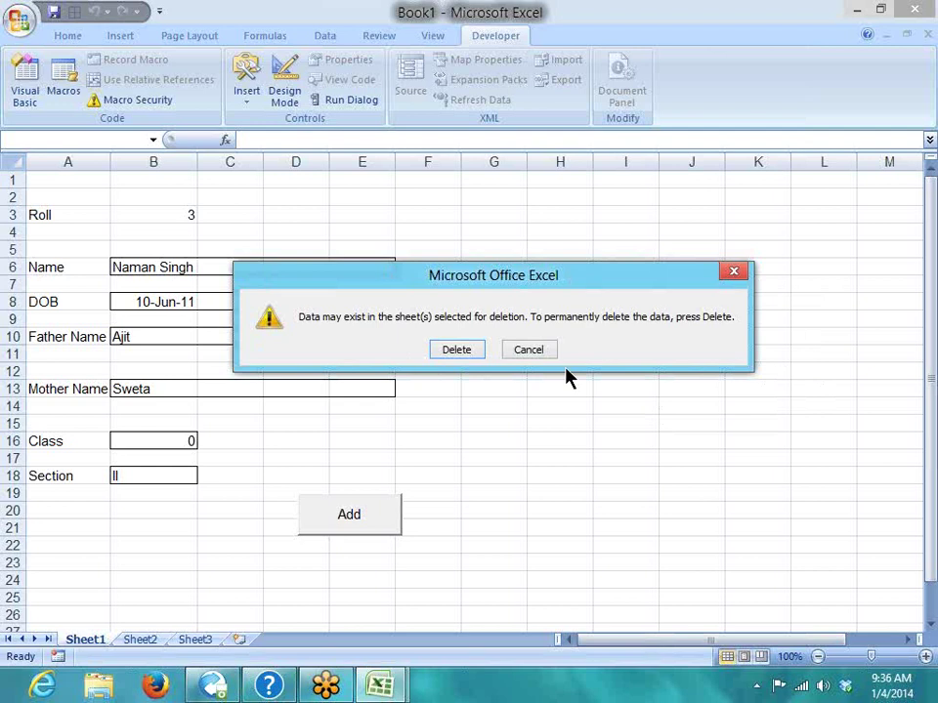
{"action": "left_click", "coordinate": [731, 273]}
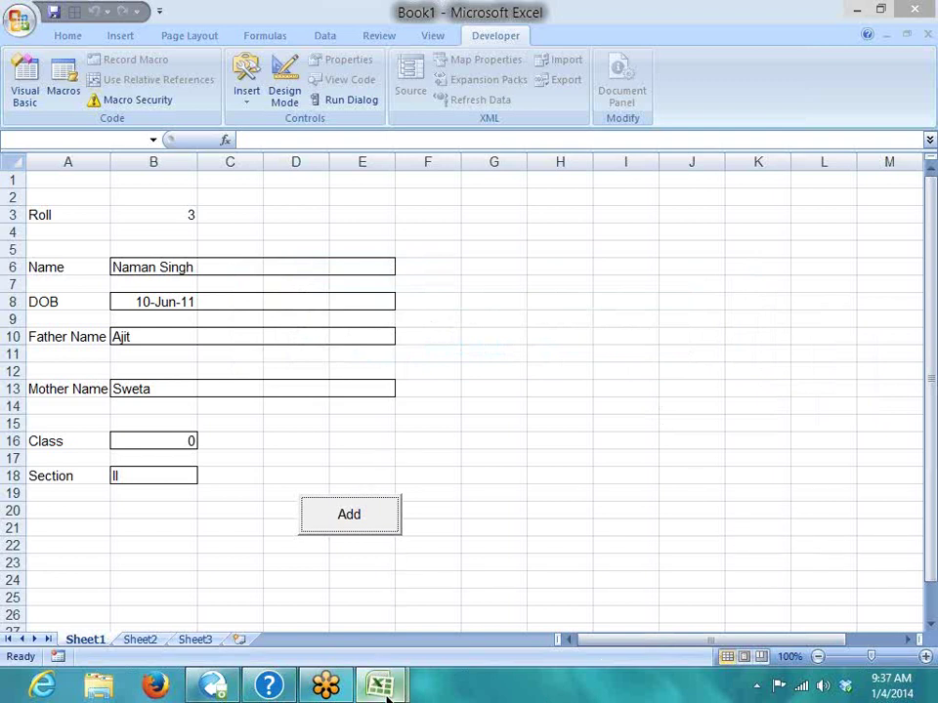
- Insert the line MsgBox "Do Want Add Data ?" just before End Sub
{"action": "mouse_move", "coordinate": [391, 679]}
{"action": "left_click", "coordinate": [443, 617]}
{"action": "left_click", "coordinate": [218, 249]}
{"action": "key", "text": "Return"}
{"action": "key", "text": "Up"}
{"action": "type", "text": "mgsbox "}
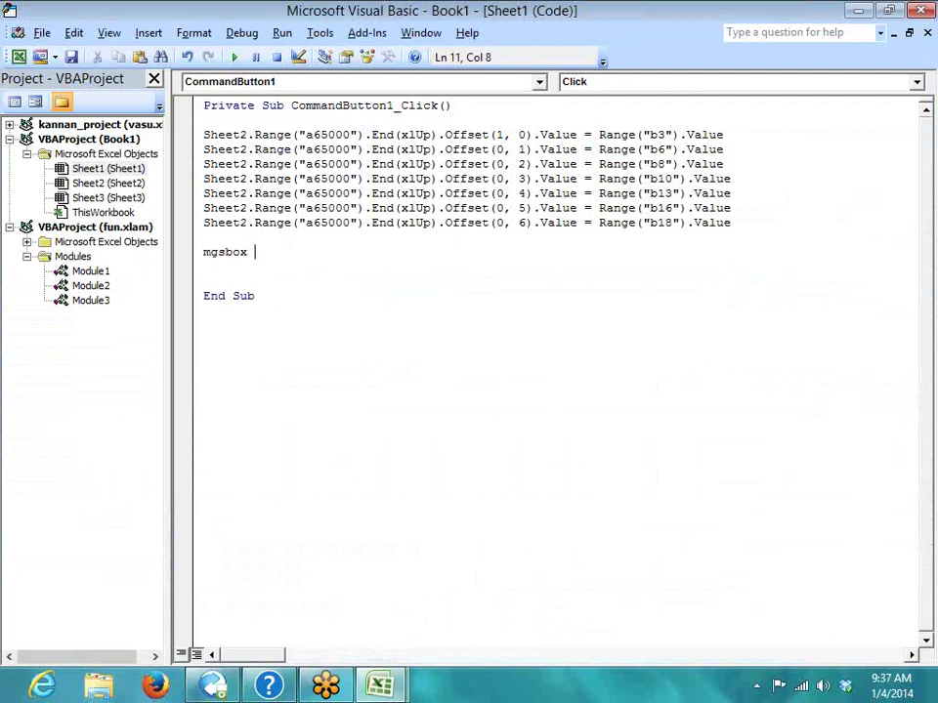
{"action": "type", "text": "\"Do"}
{"action": "key", "text": "Left"}
{"action": "key", "text": "Left"}
{"action": "key", "text": "Left"}
{"action": "key", "text": "Left"}
{"action": "key", "text": "Left"}
{"action": "key", "text": "Left"}
{"action": "key", "text": "Left"}
{"action": "key", "text": "Left"}
{"action": "key", "text": "BackSpace"}
{"action": "key", "text": "Right"}
{"action": "type", "text": "g"}
{"action": "key", "text": "Right"}
{"action": "key", "text": "Right"}
{"action": "key", "text": "Right"}
{"action": "key", "text": "Right"}
{"action": "key", "text": "Right"}
{"action": "key", "text": "Right"}
{"action": "key", "text": "Right"}
{"action": "type", "text": "Want"}
{"action": "type", "text": "Add Data"}
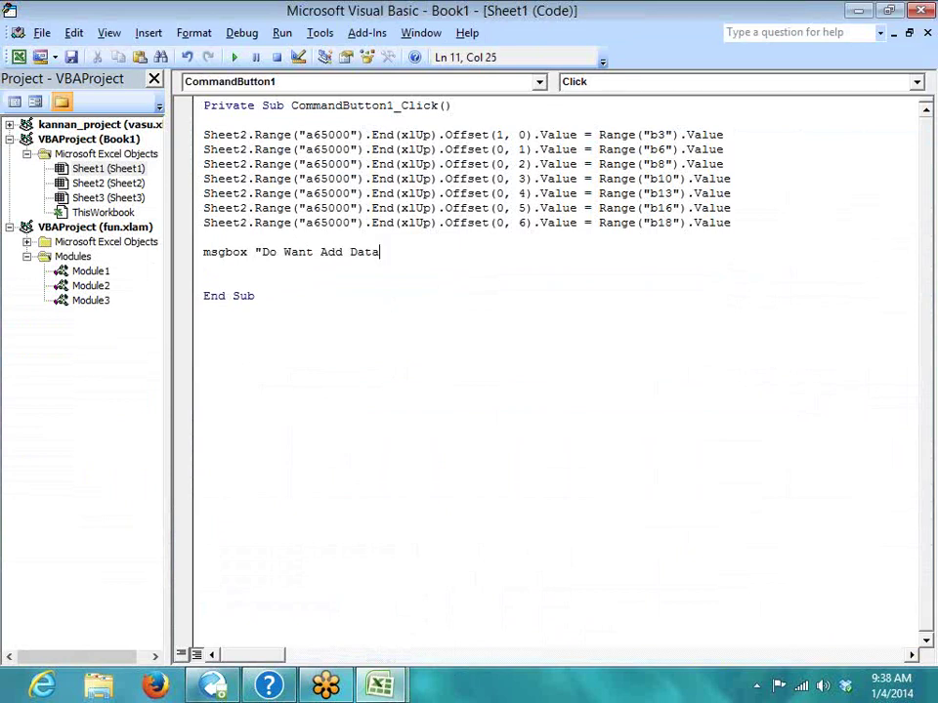
{"action": "type", "text": " ?\""}
{"action": "left_click", "coordinate": [272, 293]}
- Test the Add button on the form and dismiss the message with OK
{"action": "key", "text": "alt+F11"}
{"action": "left_click", "coordinate": [225, 540]}
{"action": "left_click", "coordinate": [329, 524]}
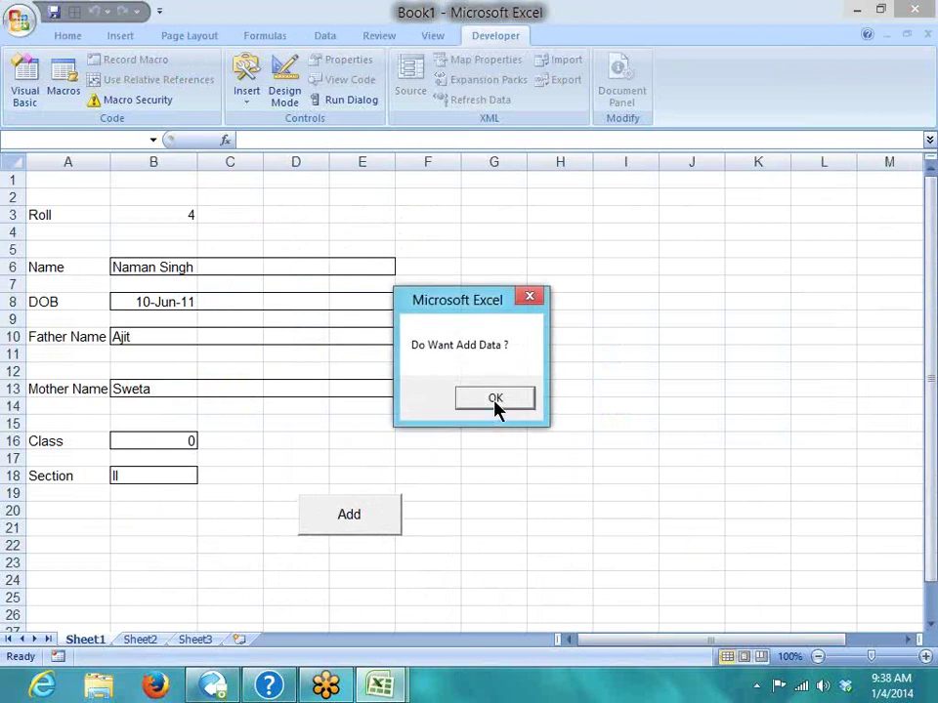
{"action": "left_click_drag", "start_coordinate": [457, 302], "coordinate": [247, 299]}
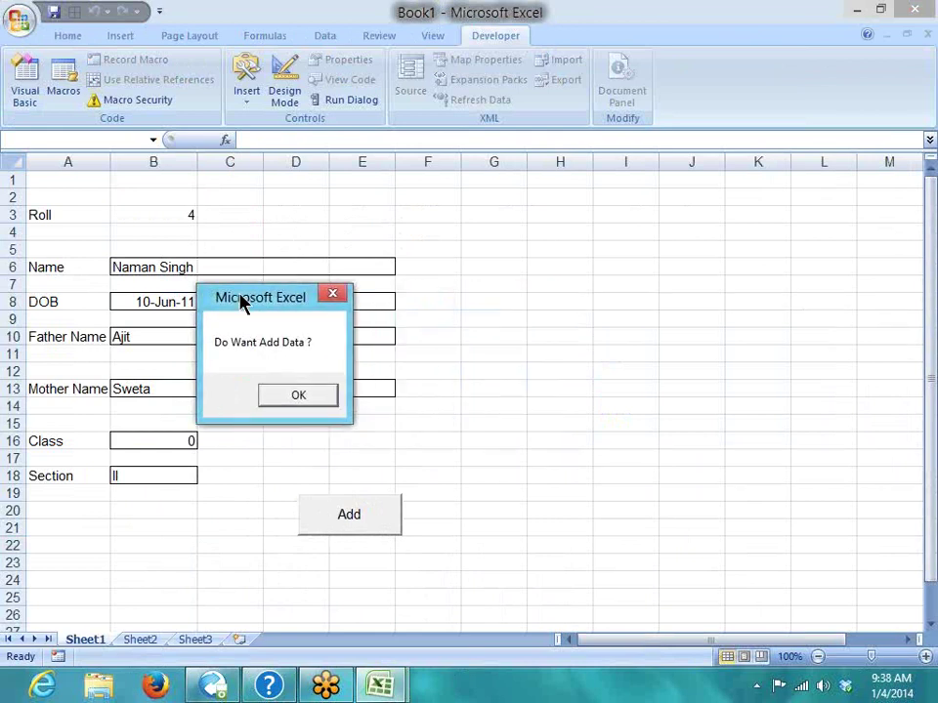
{"action": "left_click", "coordinate": [276, 393]}
{"action": "mouse_move", "coordinate": [379, 684]}
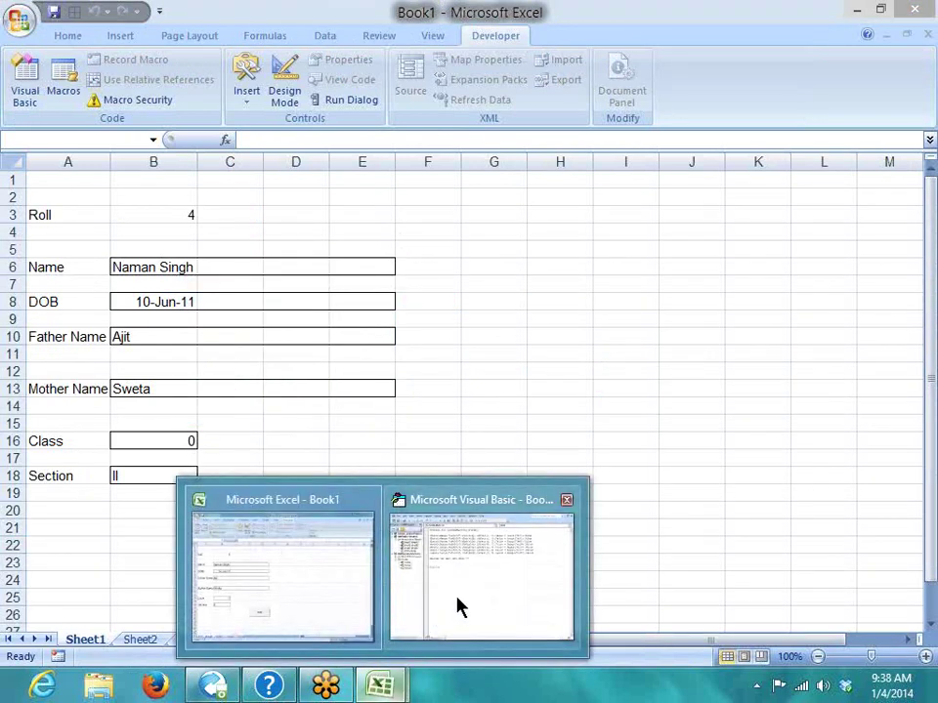
{"action": "left_click", "coordinate": [460, 606]}
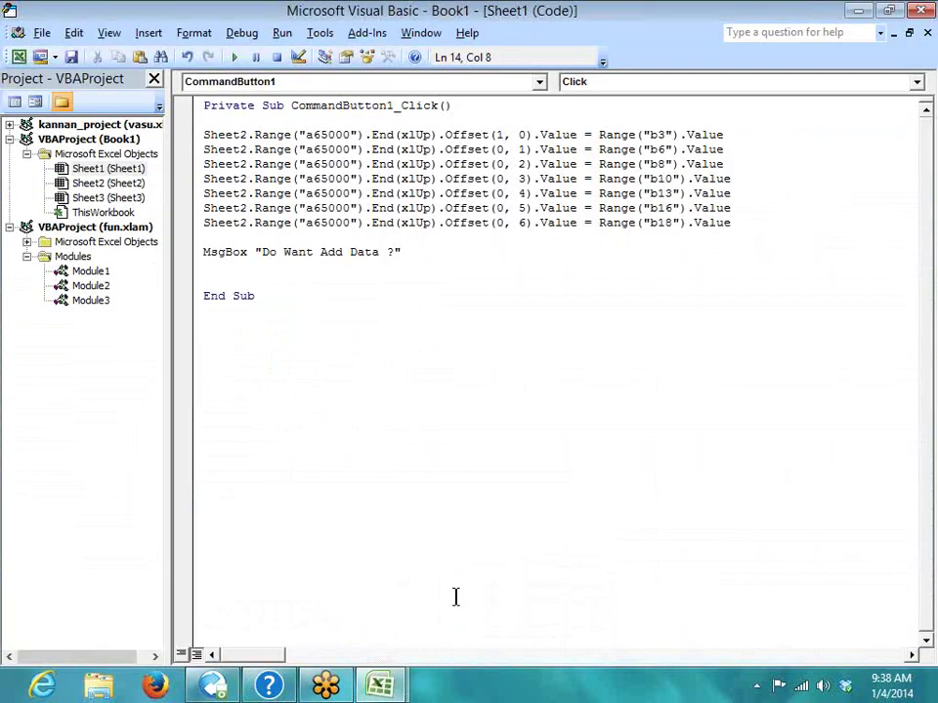
- Declare Dim m As Integer on the procedure's second line
{"action": "left_click", "coordinate": [217, 118]}
{"action": "left_click_drag", "start_coordinate": [204, 253], "coordinate": [475, 265]}
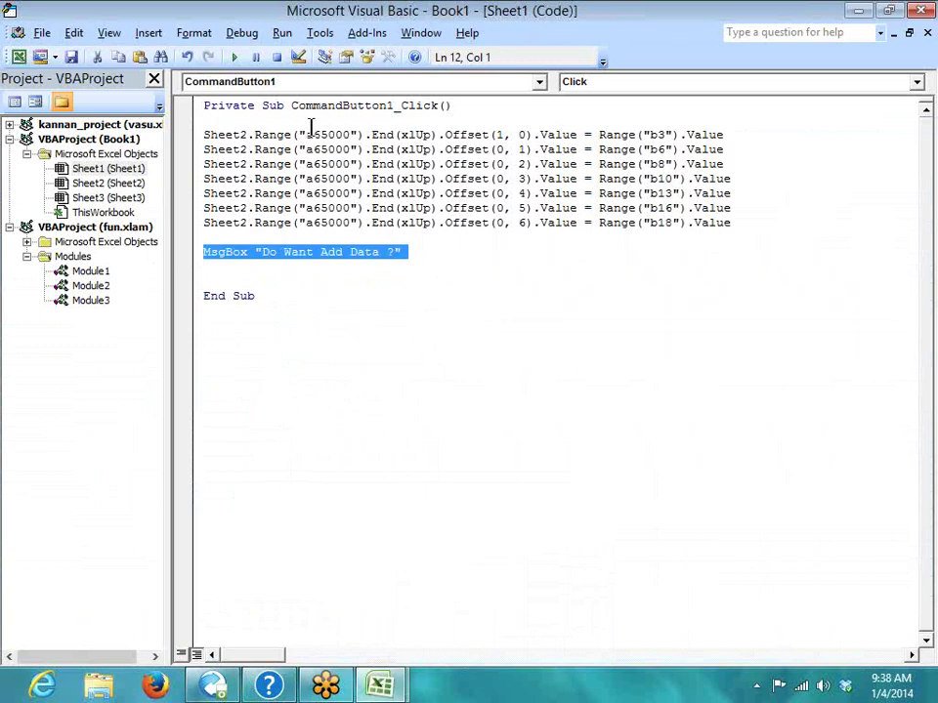
{"action": "left_click", "coordinate": [232, 118]}
{"action": "type", "text": "dim "}
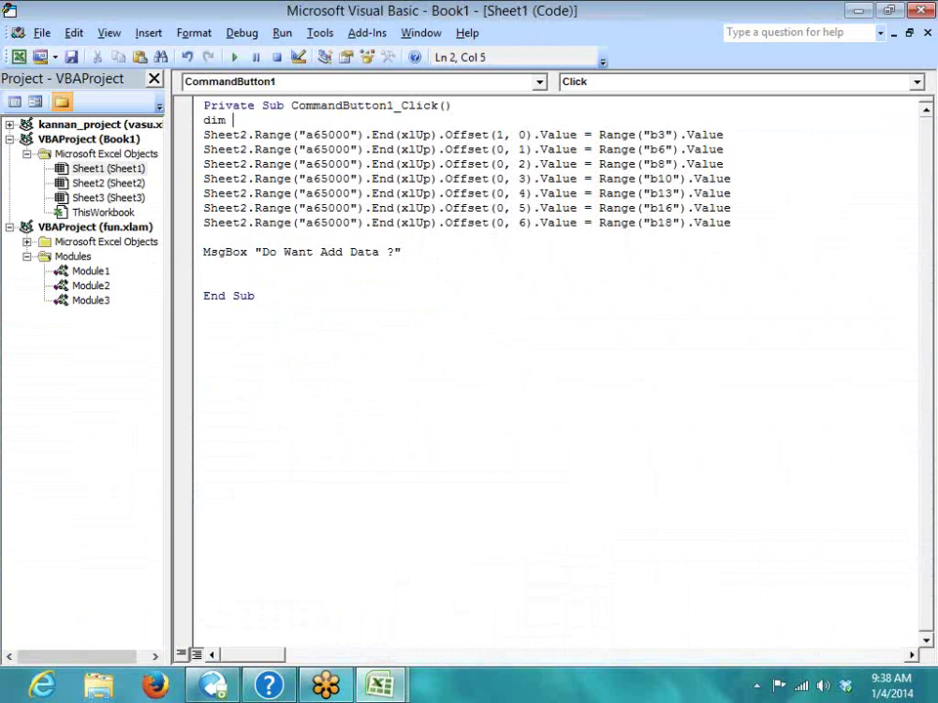
{"action": "type", "text": "m "}
{"action": "type", "text": "as in"}
{"action": "key", "text": "Tab"}
{"action": "key", "text": "Down"}
{"action": "key", "text": "Down"}
{"action": "key", "text": "Down"}
{"action": "key", "text": "Down"}
{"action": "key", "text": "Down"}
{"action": "key", "text": "Down"}
{"action": "key", "text": "Down"}
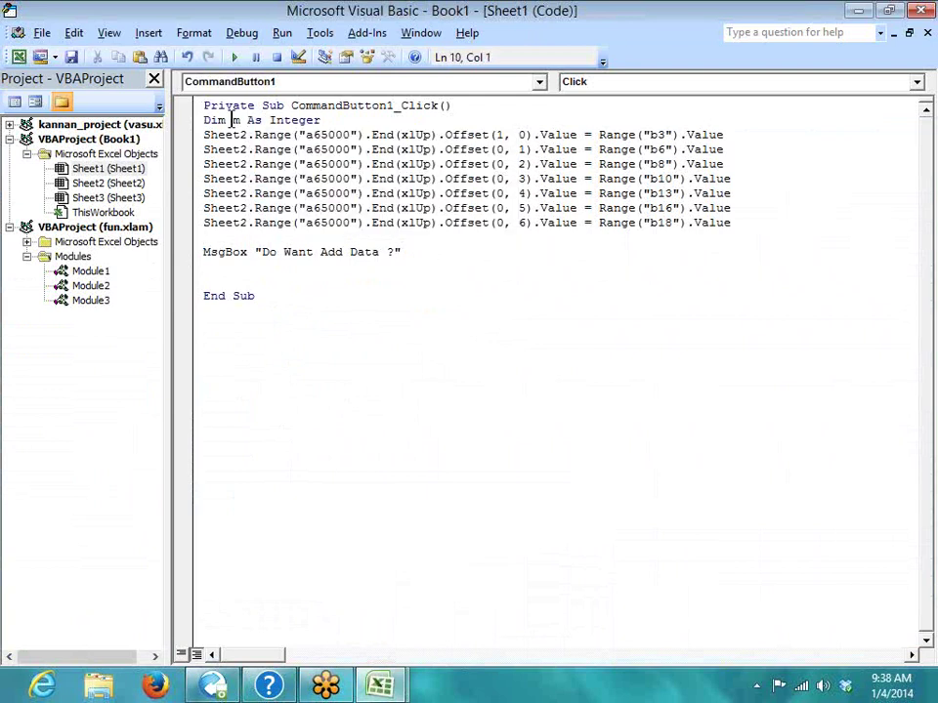
- Change the message line to m=MsgBox("Do Want Add Data ?"
{"action": "left_click", "coordinate": [206, 252]}
{"action": "left_click", "coordinate": [205, 254]}
{"action": "type", "text": "m="}
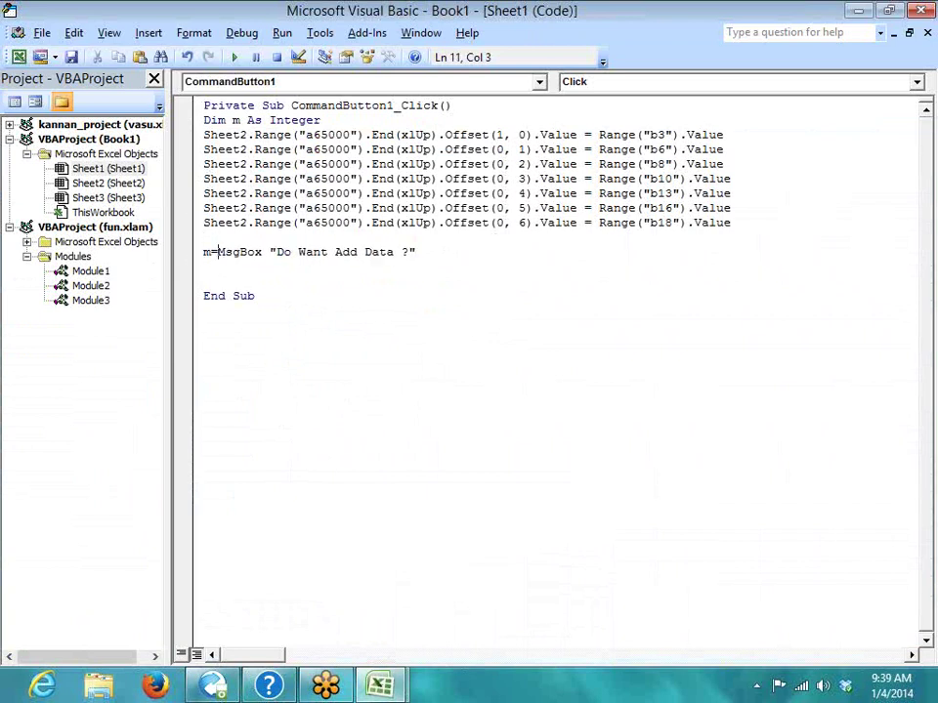
{"action": "left_click", "coordinate": [263, 252]}
{"action": "key", "text": "Delete"}
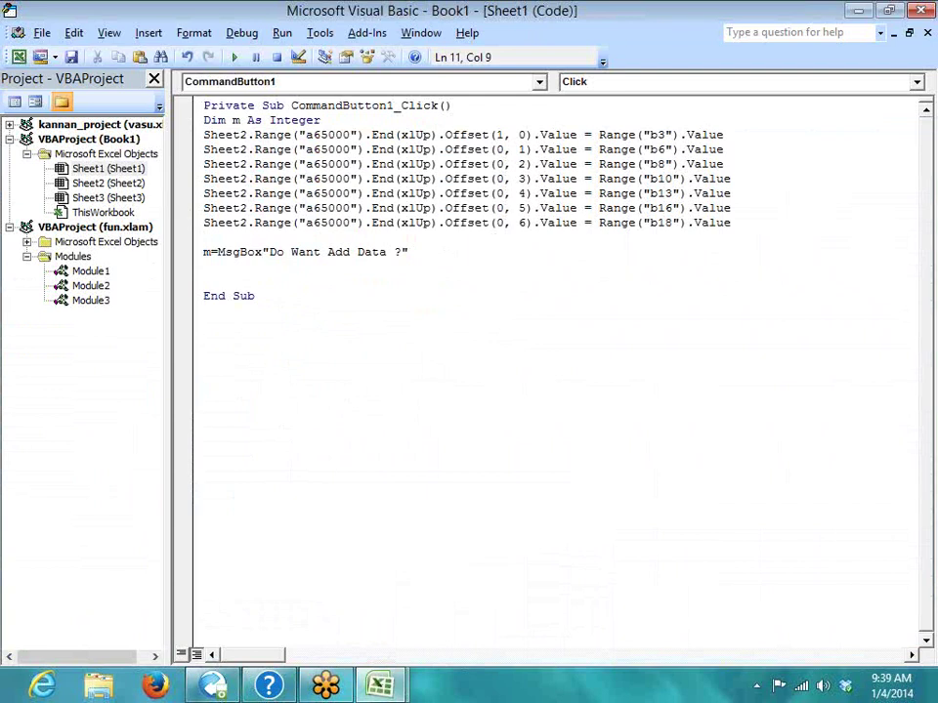
{"action": "type", "text": "("}
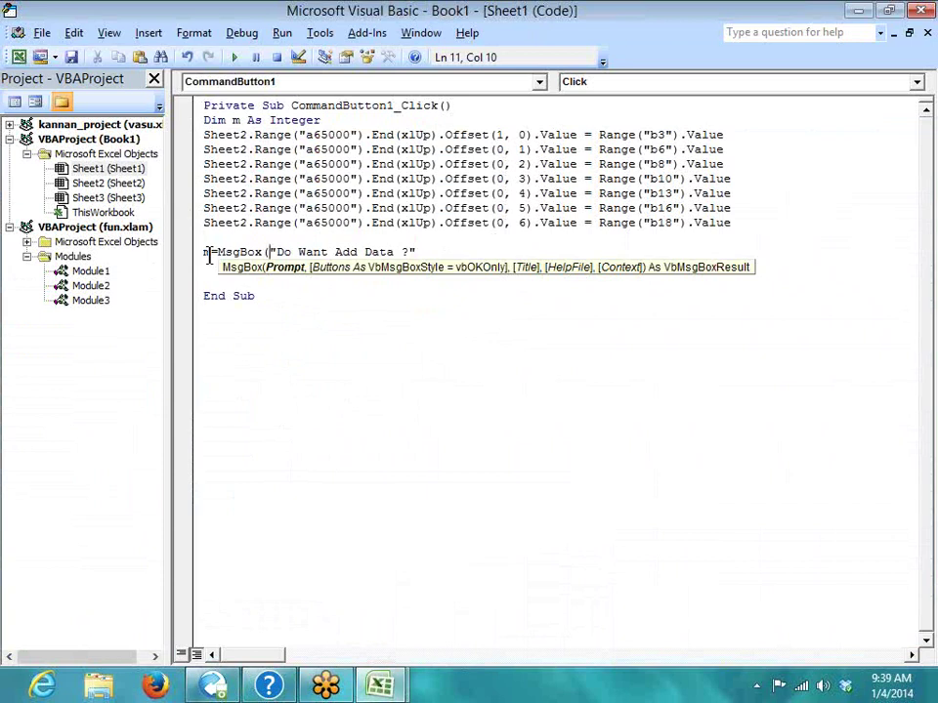
- Add vbYesNoCancel as the MsgBox buttons argument and close the parenthesis
{"action": "left_click", "coordinate": [427, 251]}
{"action": "type", "text": ","}
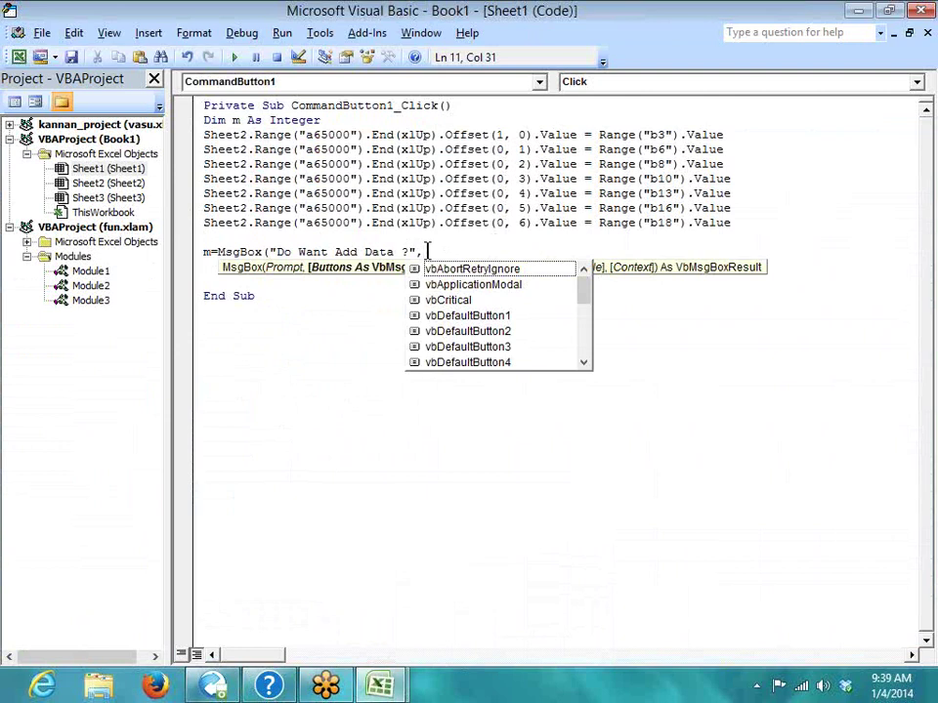
{"action": "key", "text": "Down"}
{"action": "key", "text": "Down"}
{"action": "key", "text": "Down"}
{"action": "key", "text": "Down"}
{"action": "key", "text": "Down"}
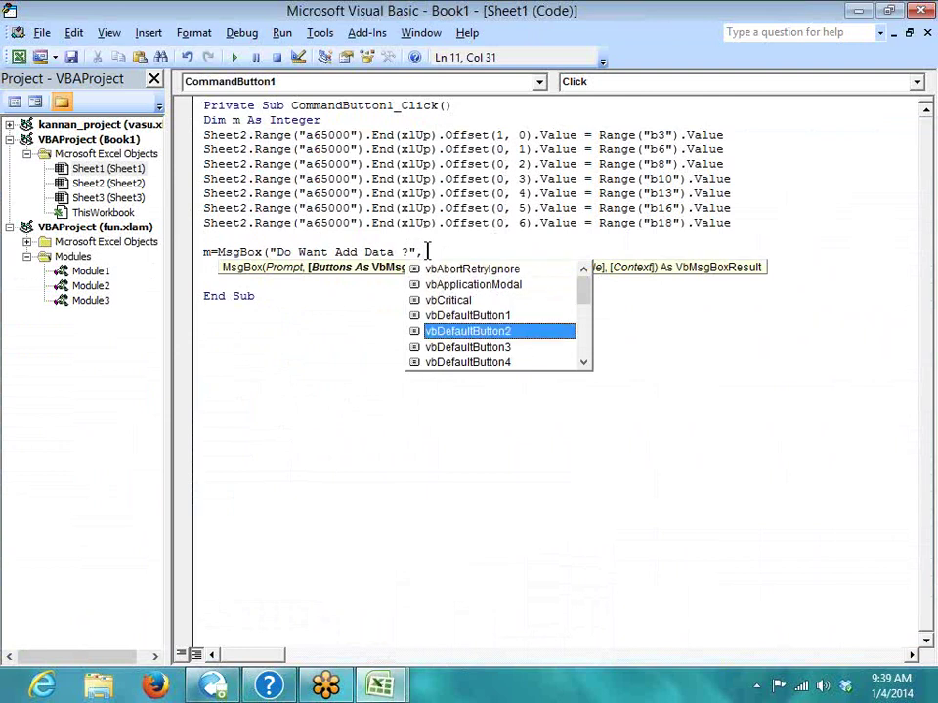
{"action": "key", "text": "Down"}
{"action": "key", "text": "Down"}
{"action": "key", "text": "Down"}
{"action": "key", "text": "Down"}
{"action": "key", "text": "Down"}
{"action": "key", "text": "Down"}
{"action": "key", "text": "Down"}
{"action": "key", "text": "Down"}
{"action": "key", "text": "Down"}
{"action": "key", "text": "Down"}
{"action": "key", "text": "Down"}
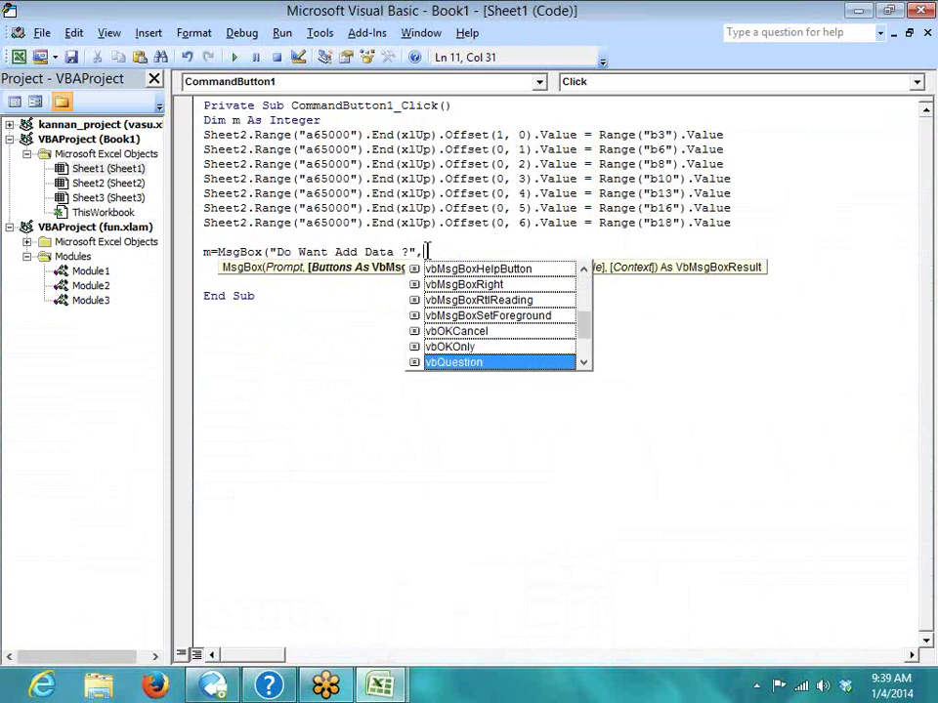
{"action": "key", "text": "Up"}
{"action": "key", "text": "Up"}
{"action": "key", "text": "Up"}
{"action": "key", "text": "Down"}
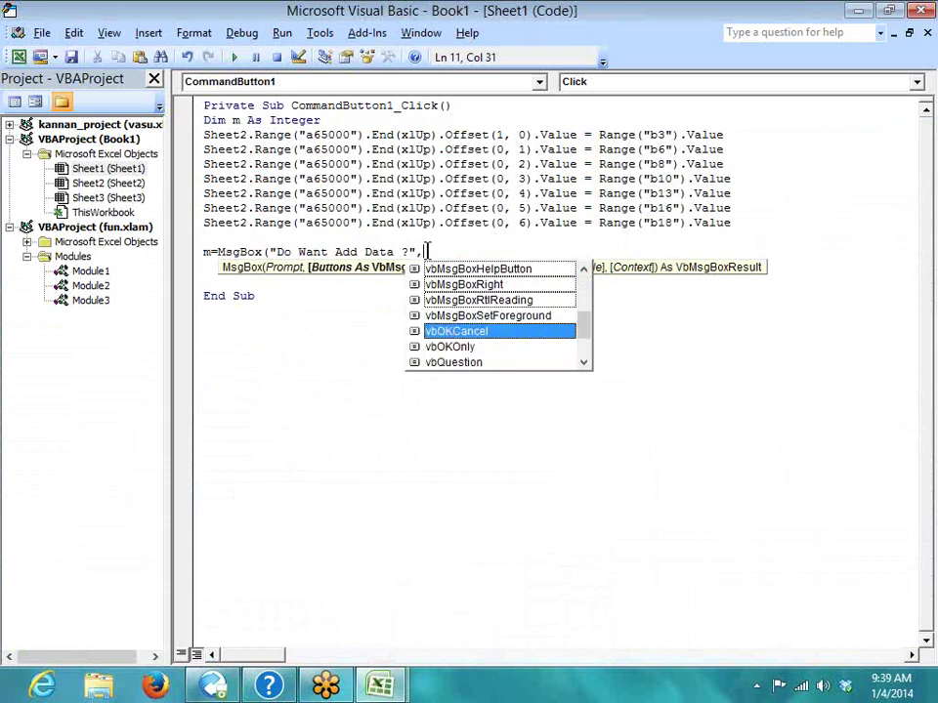
{"action": "key", "text": "Down"}
{"action": "key", "text": "Down"}
{"action": "key", "text": "Down"}
{"action": "key", "text": "Up"}
{"action": "key", "text": "Down"}
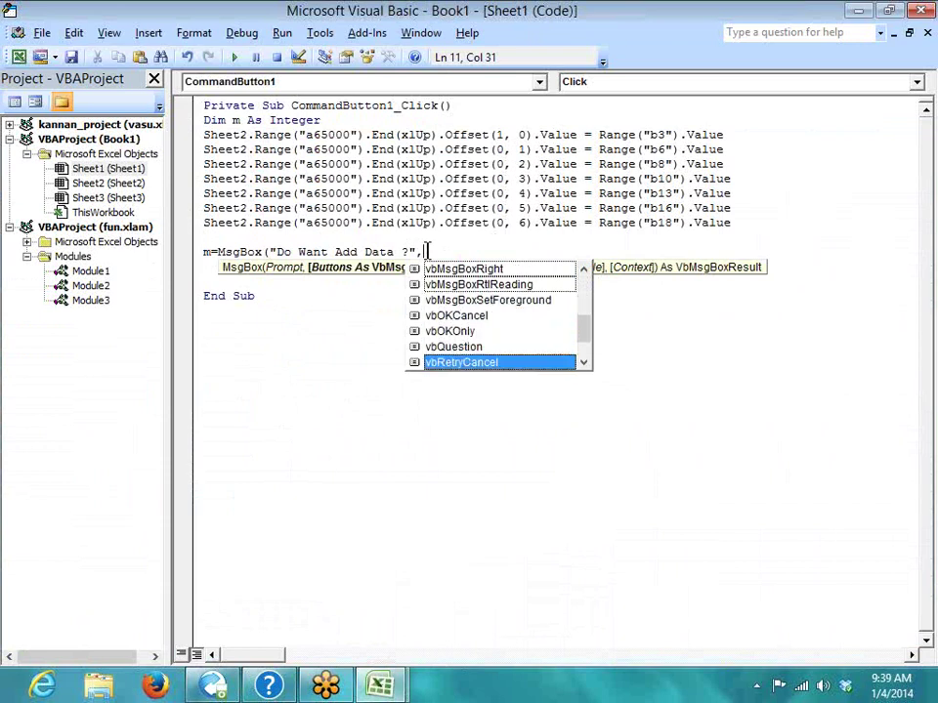
{"action": "key", "text": "Down"}
{"action": "key", "text": "Down"}
{"action": "key", "text": "Down"}
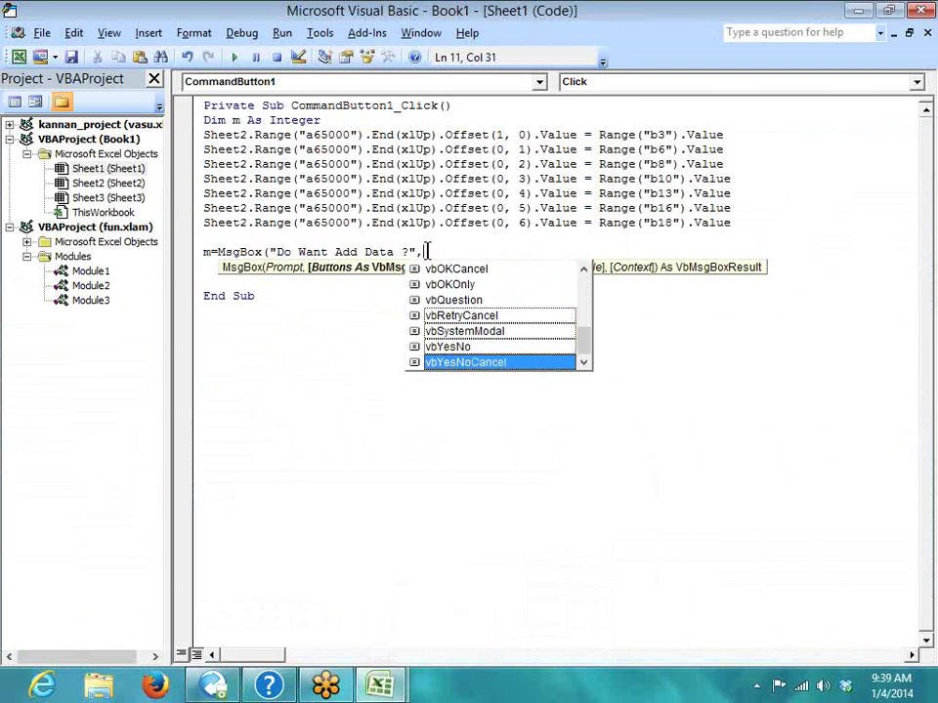
{"action": "key", "text": "Up"}
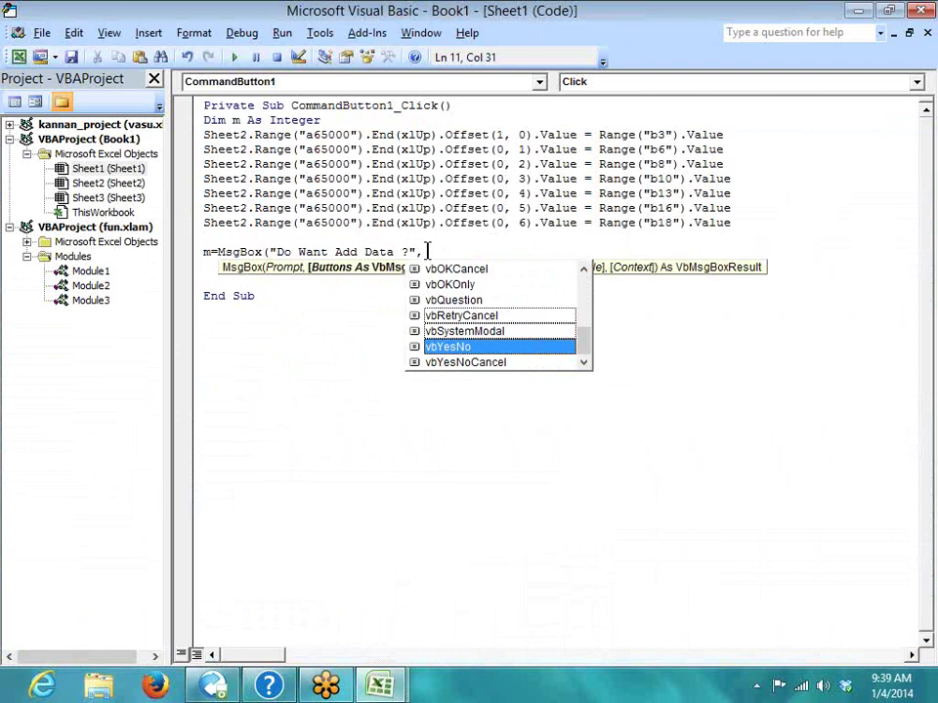
{"action": "key", "text": "Down"}
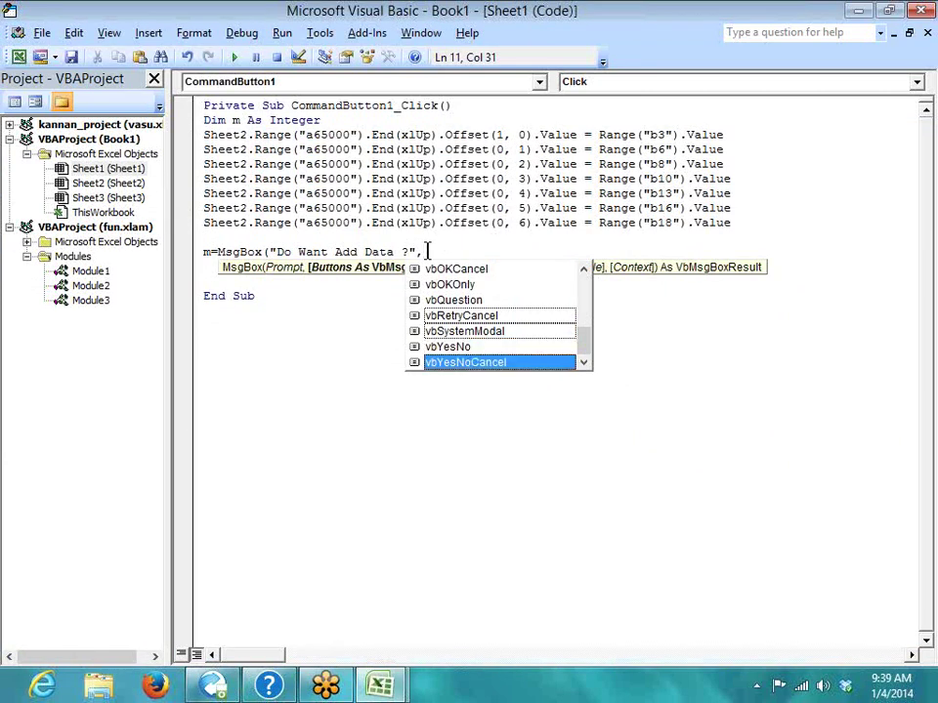
{"action": "key", "text": "Tab"}
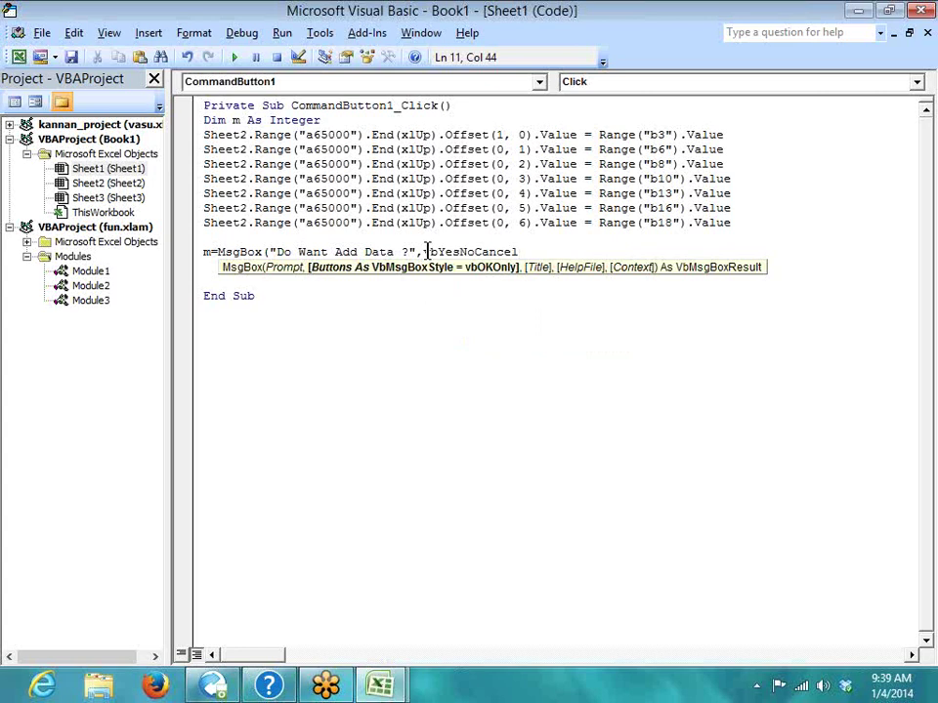
{"action": "type", "text": ")"}
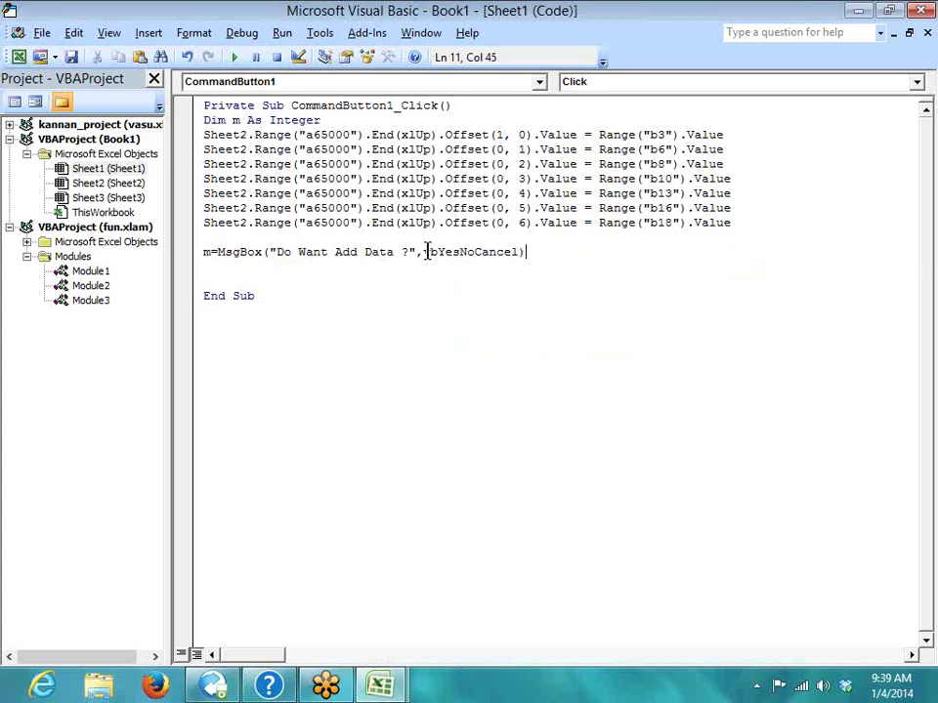
{"action": "left_click", "coordinate": [431, 309]}
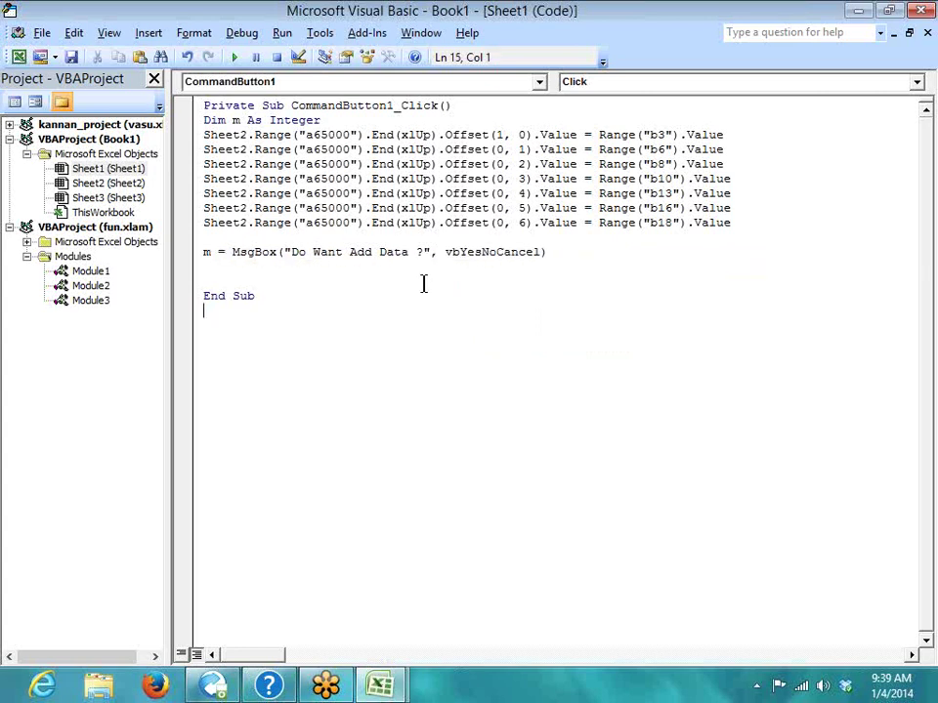
- Test the Add button in Excel and cancel the Yes/No/Cancel 'Do Want Add Data ?' prompt
{"action": "mouse_move", "coordinate": [380, 687]}
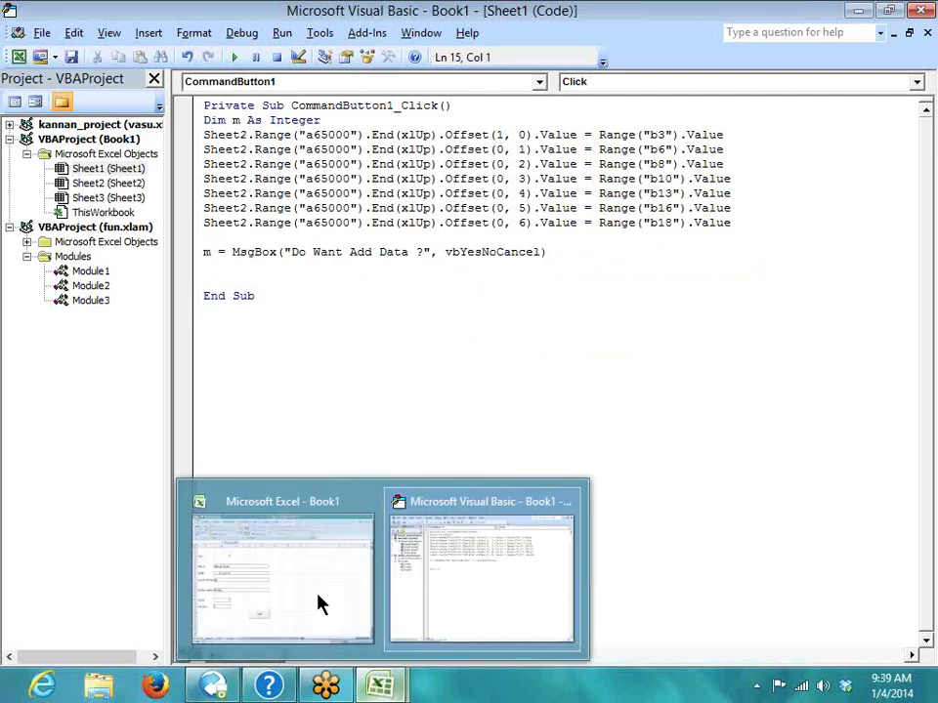
{"action": "left_click", "coordinate": [291, 581]}
{"action": "left_click", "coordinate": [221, 567]}
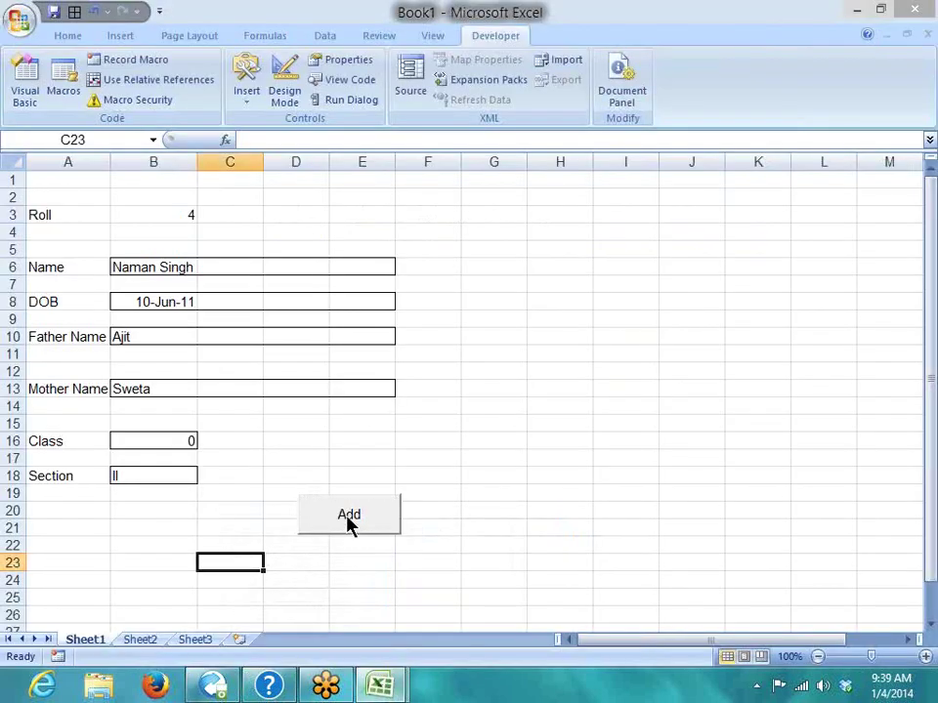
{"action": "left_click", "coordinate": [350, 523]}
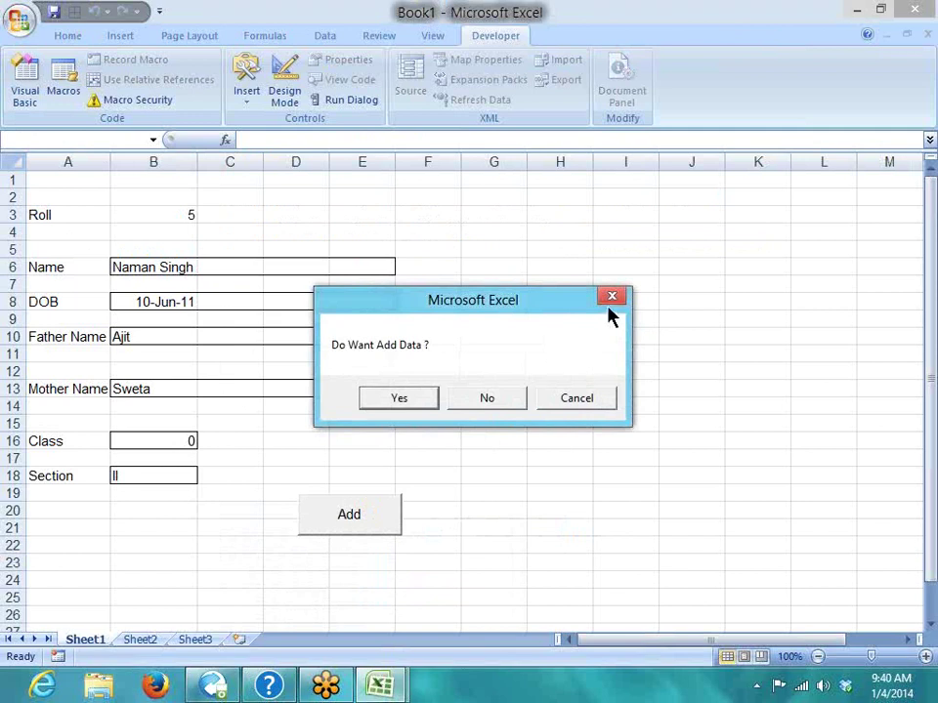
{"action": "left_click", "coordinate": [586, 397]}
- Cut the MsgBox question line out of the code in the VB editor
{"action": "mouse_move", "coordinate": [381, 686]}
{"action": "left_click", "coordinate": [456, 614]}
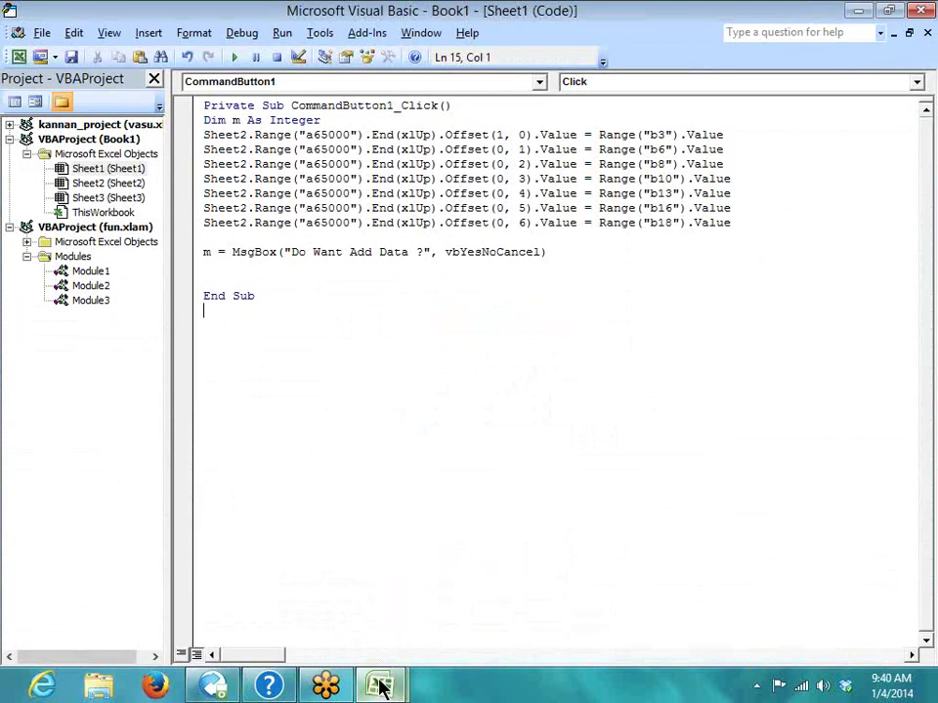
{"action": "left_click", "coordinate": [518, 264]}
{"action": "left_click_drag", "start_coordinate": [552, 252], "coordinate": [200, 252]}
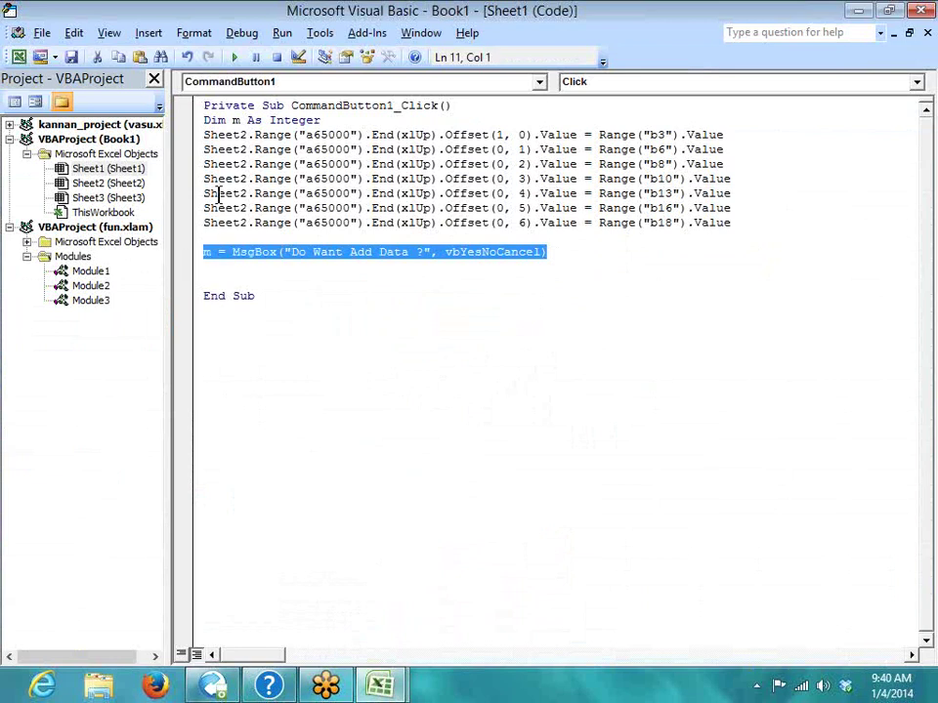
{"action": "left_click_drag", "start_coordinate": [202, 239], "coordinate": [196, 135]}
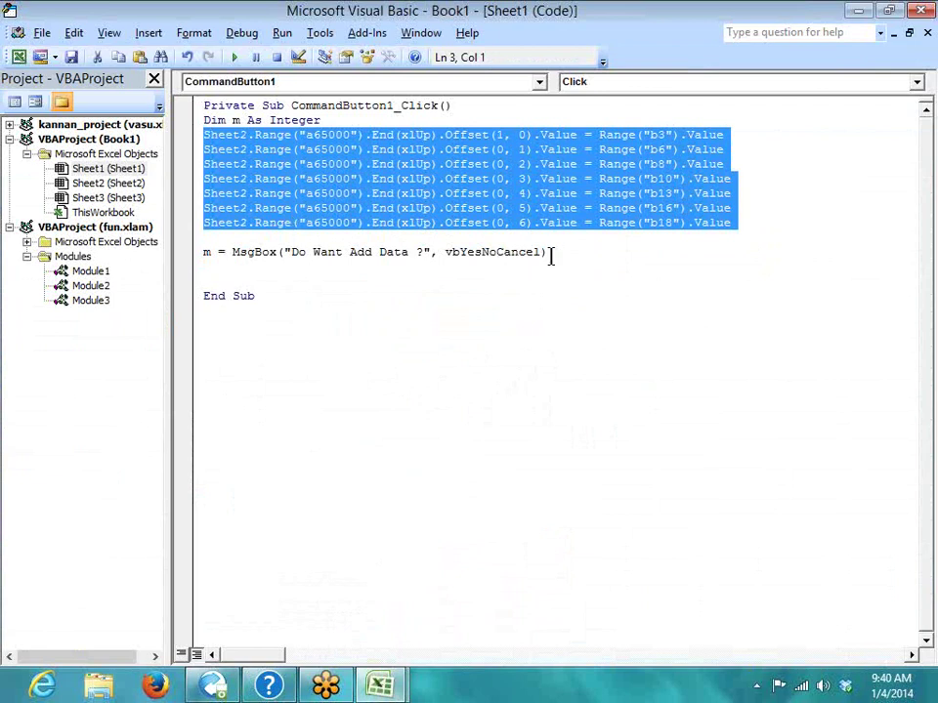
{"action": "left_click_drag", "start_coordinate": [549, 252], "coordinate": [199, 252]}
{"action": "key", "text": "ctrl+x"}
- Paste the MsgBox line after Dim m As Integer, above the Sheet2 copy statements
{"action": "left_click", "coordinate": [206, 135]}
{"action": "key", "text": "Home"}
{"action": "key", "text": "Return"}
{"action": "key", "text": "Return"}
{"action": "key", "text": "Up"}
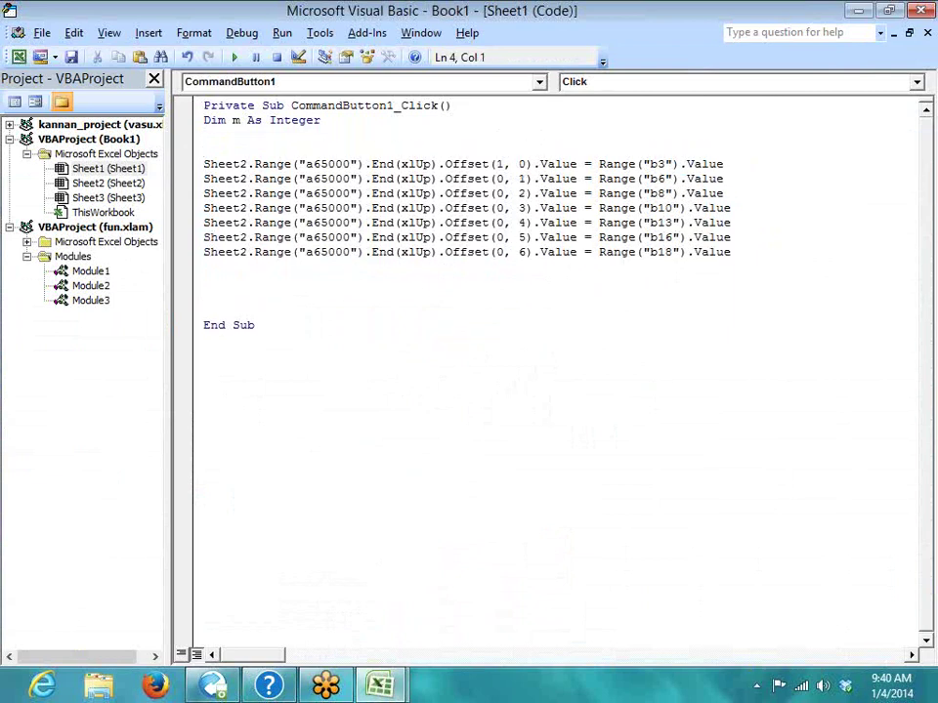
{"action": "key", "text": "ctrl+v"}
{"action": "key", "text": "Return"}
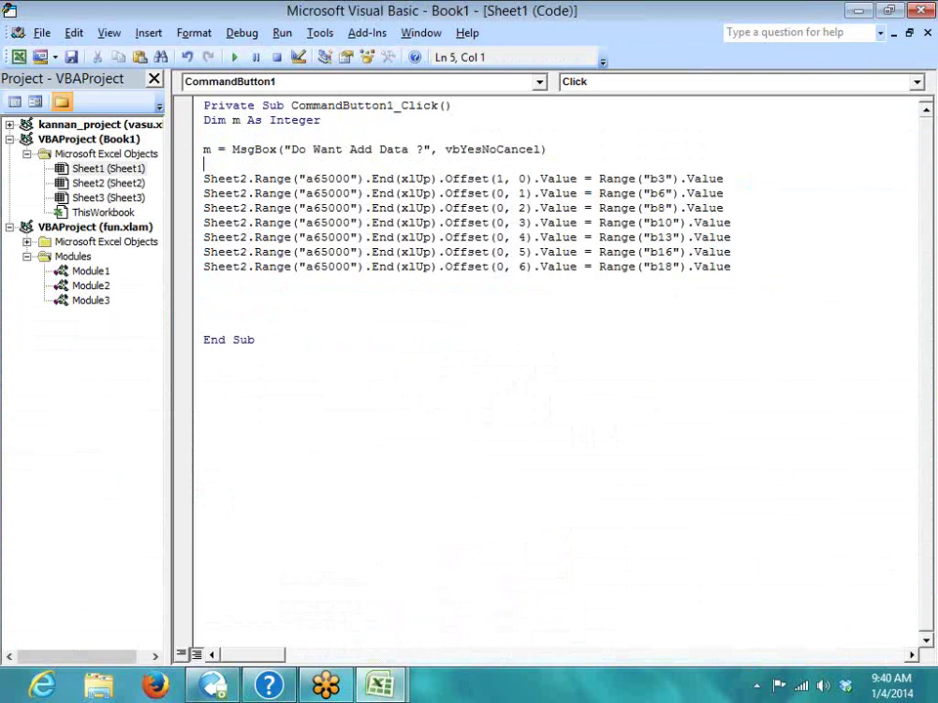
{"action": "key", "text": "alt+Tab"}
- Submit the form again, answer the question, then check Sheet2's records for rolls 2 through 5
{"action": "left_click", "coordinate": [362, 525]}
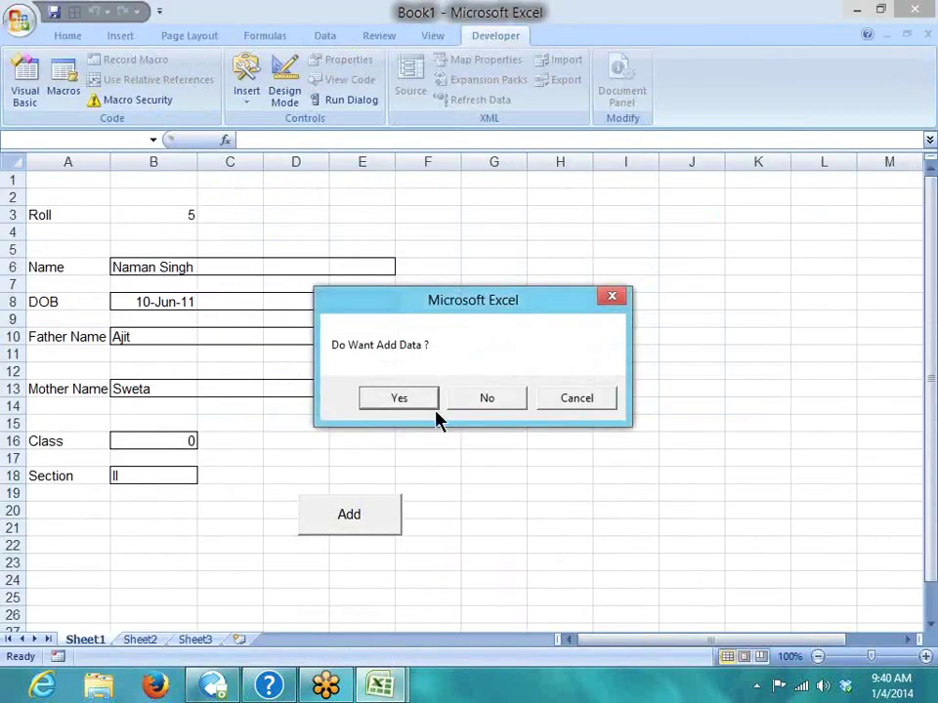
{"action": "left_click", "coordinate": [479, 402]}
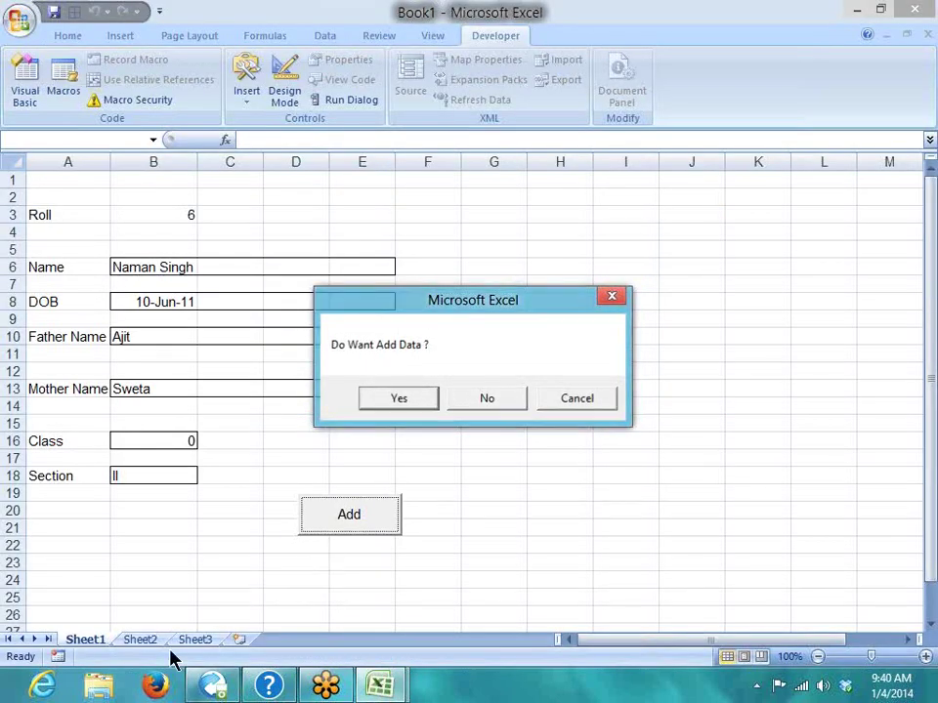
{"action": "right_click", "coordinate": [97, 642]}
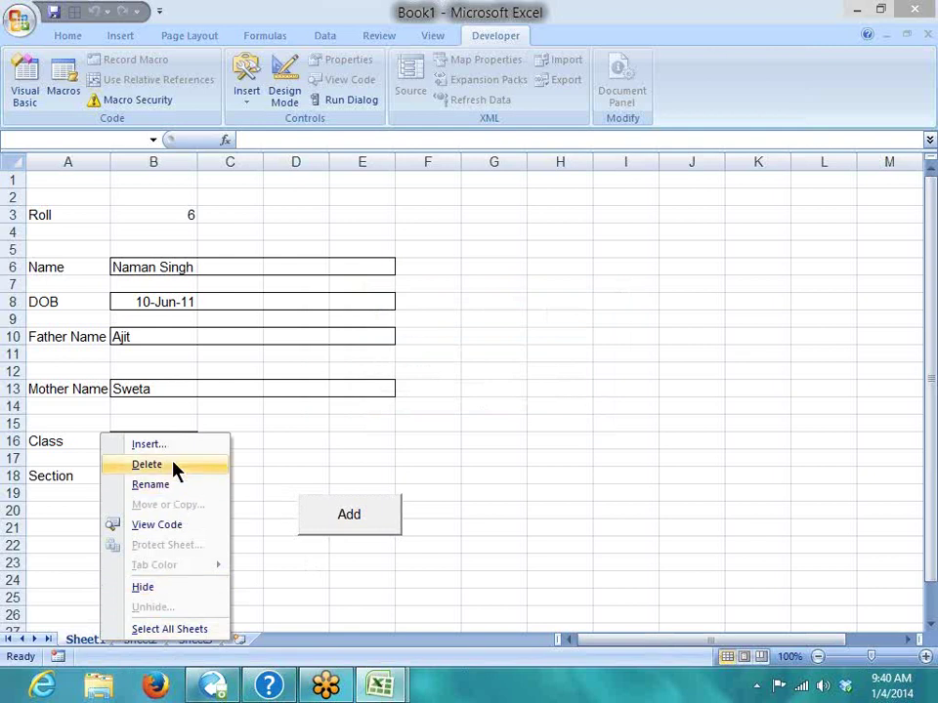
{"action": "left_click", "coordinate": [174, 464]}
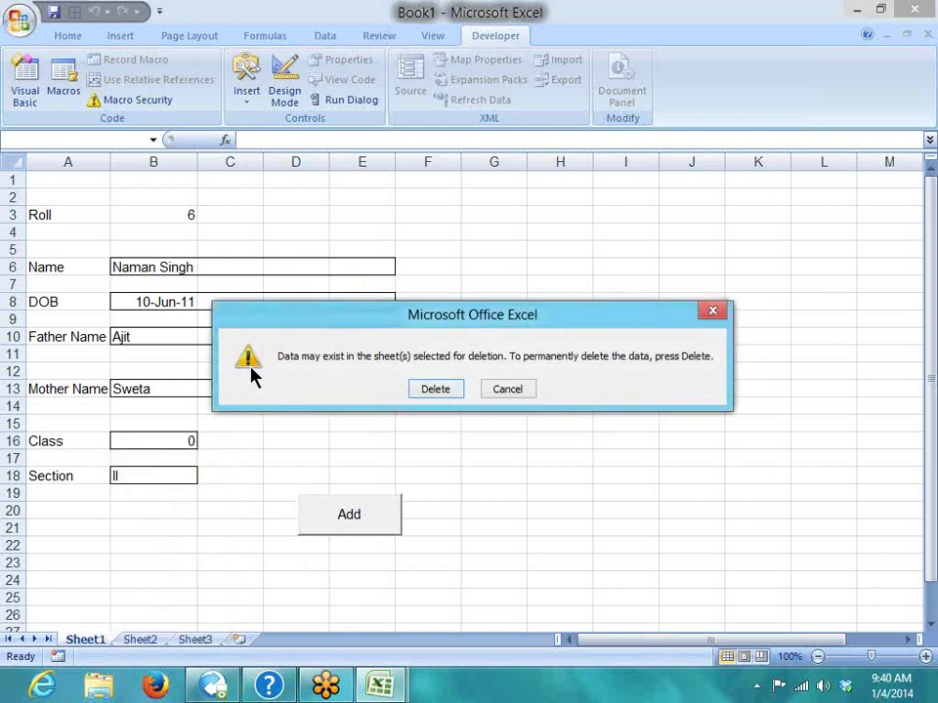
{"action": "key", "text": "Escape"}
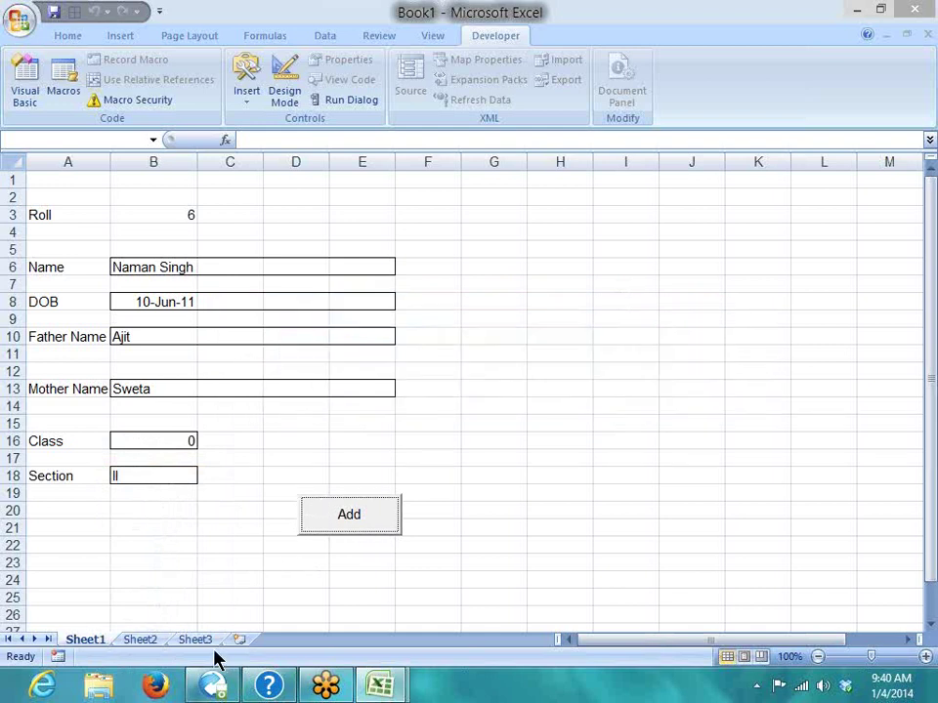
{"action": "left_click", "coordinate": [152, 643]}
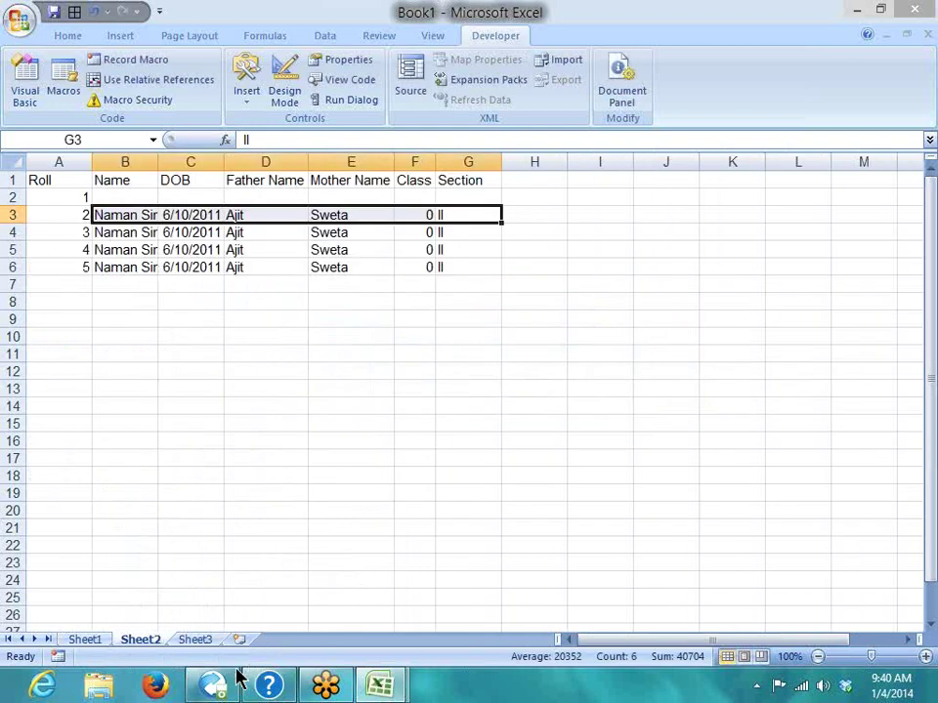
- Change the MsgBox buttons argument to vbYesNoCancel + vbQuestion
{"action": "mouse_move", "coordinate": [396, 686]}
{"action": "left_click", "coordinate": [440, 635]}
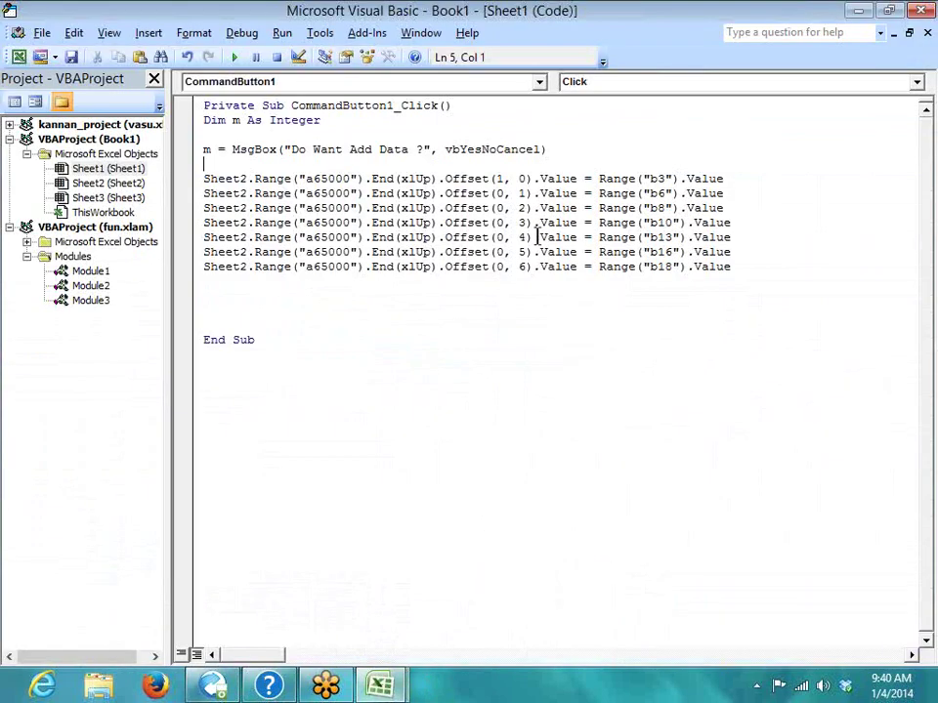
{"action": "key", "text": "Left"}
{"action": "type", "text": "+"}
{"action": "key", "text": "Down"}
{"action": "key", "text": "Down"}
{"action": "key", "text": "Down"}
{"action": "key", "text": "Down"}
{"action": "key", "text": "Down"}
{"action": "key", "text": "Down"}
{"action": "key", "text": "Down"}
{"action": "key", "text": "Down"}
{"action": "key", "text": "Down"}
{"action": "key", "text": "Down"}
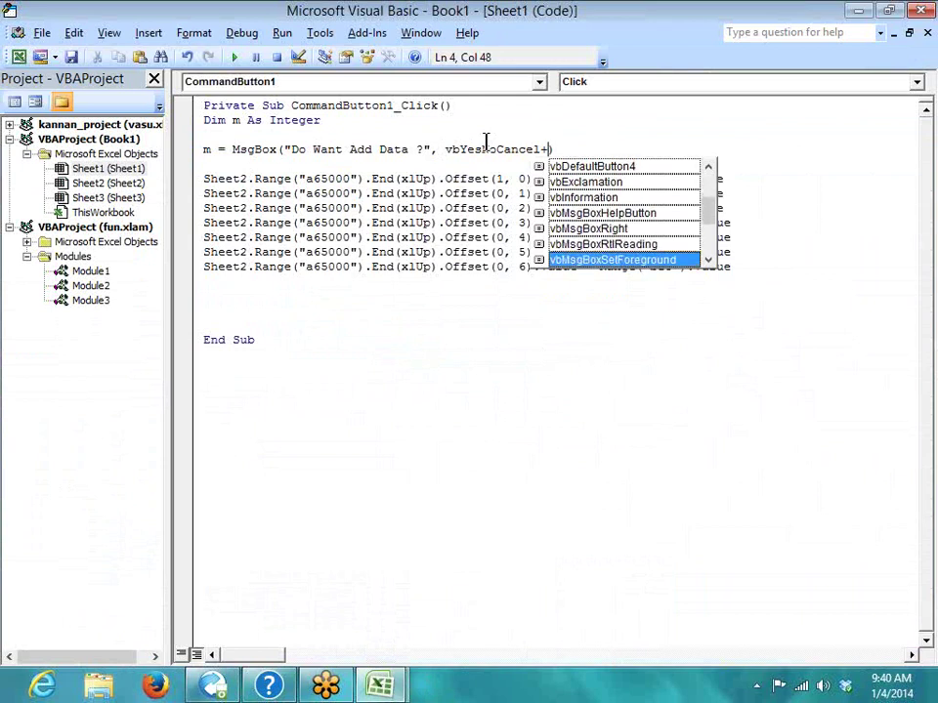
{"action": "key", "text": "Down"}
{"action": "key", "text": "Down"}
{"action": "key", "text": "Down"}
{"action": "key", "text": "Down"}
{"action": "key", "text": "Up"}
{"action": "key", "text": "Up"}
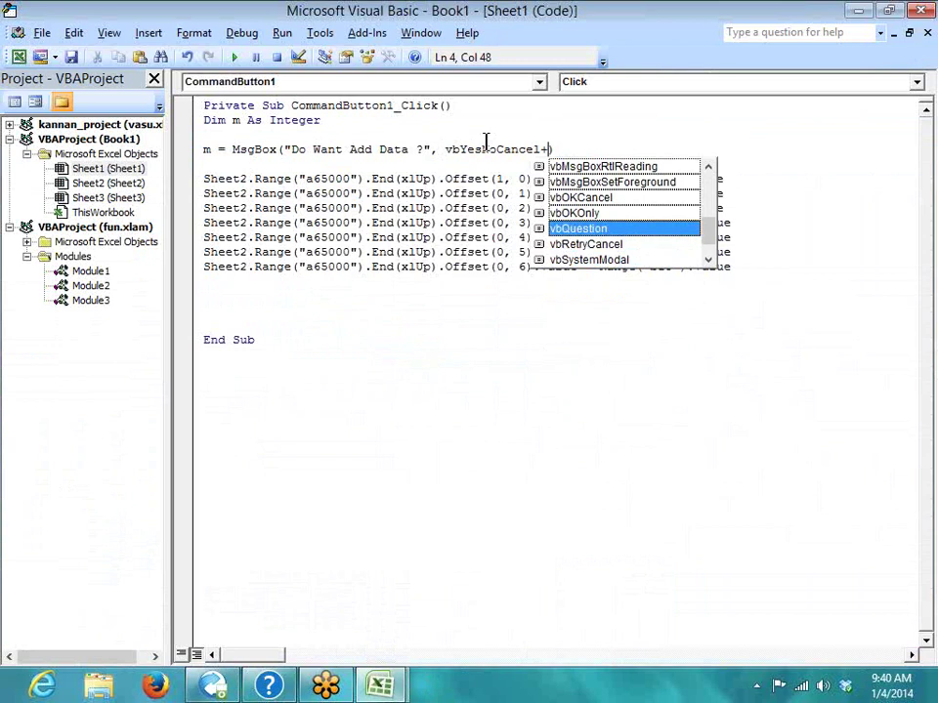
{"action": "key", "text": "Tab"}
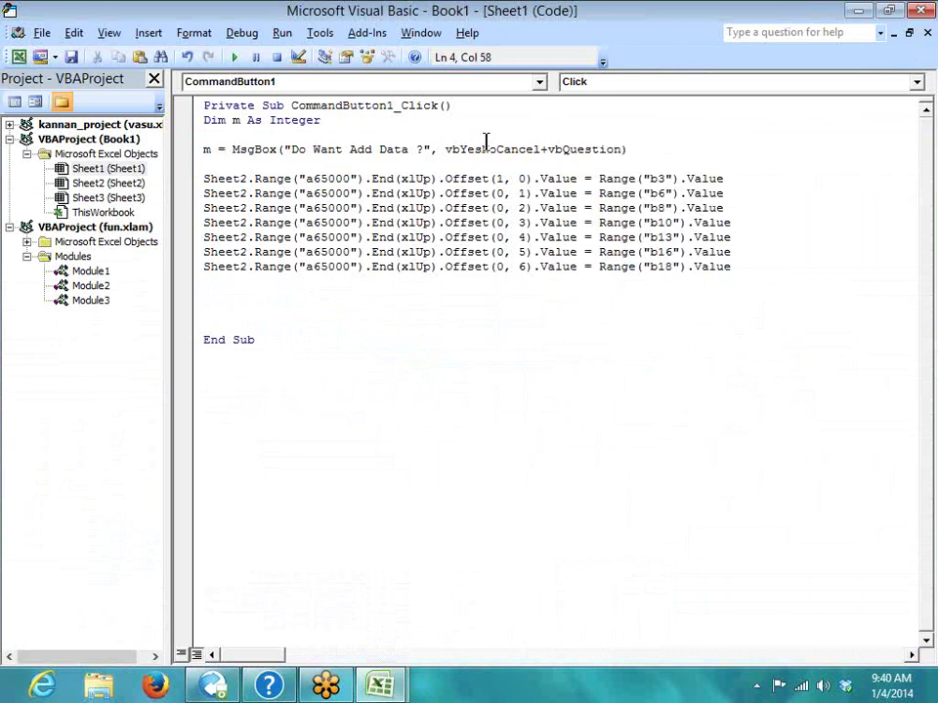
{"action": "left_click", "coordinate": [506, 325]}
{"action": "left_click", "coordinate": [420, 159]}
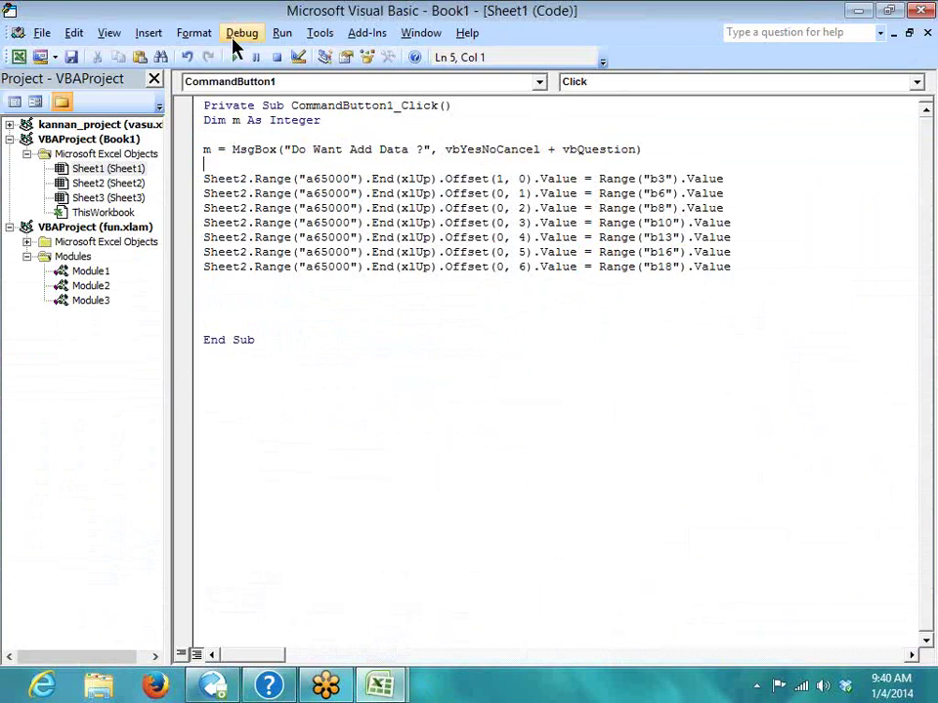
- Run the macro to test the question box with its question-mark icon, then close it
{"action": "left_click", "coordinate": [237, 55]}
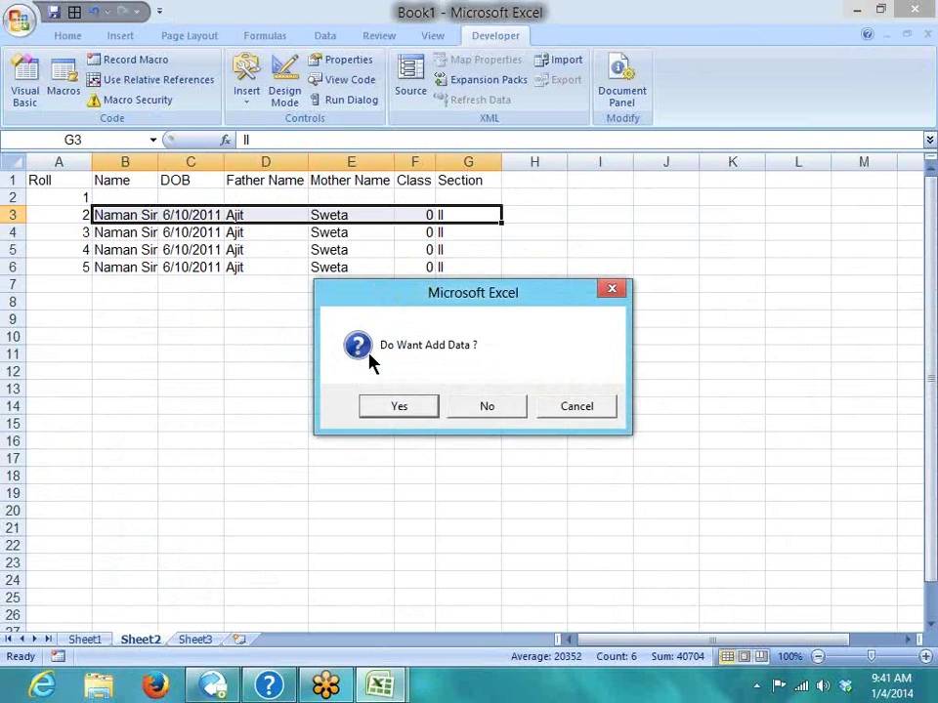
{"action": "left_click_drag", "start_coordinate": [471, 301], "coordinate": [322, 293]}
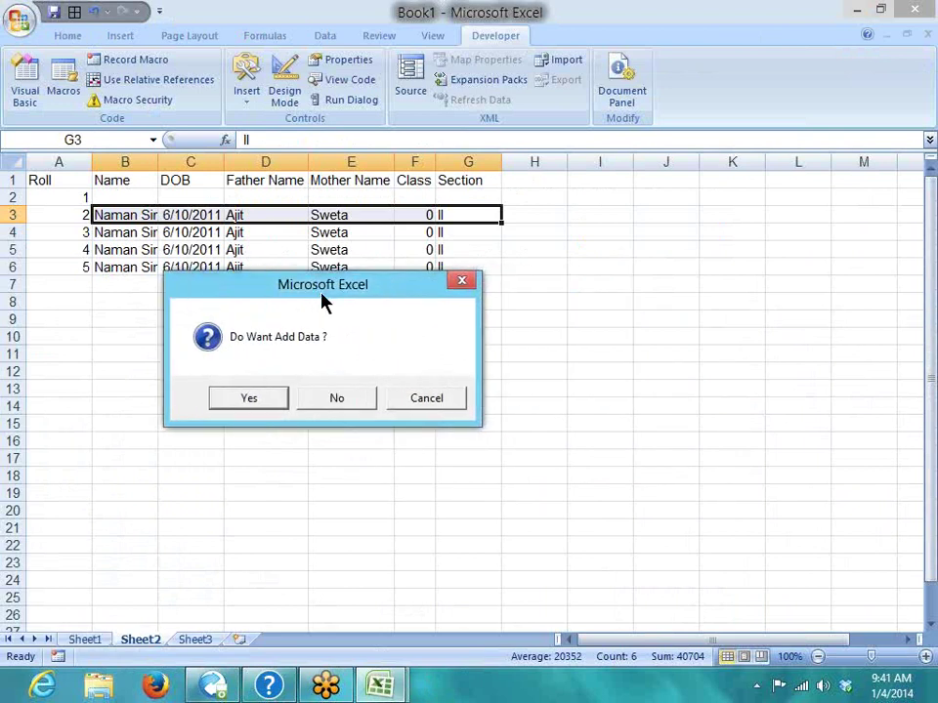
{"action": "left_click", "coordinate": [466, 283]}
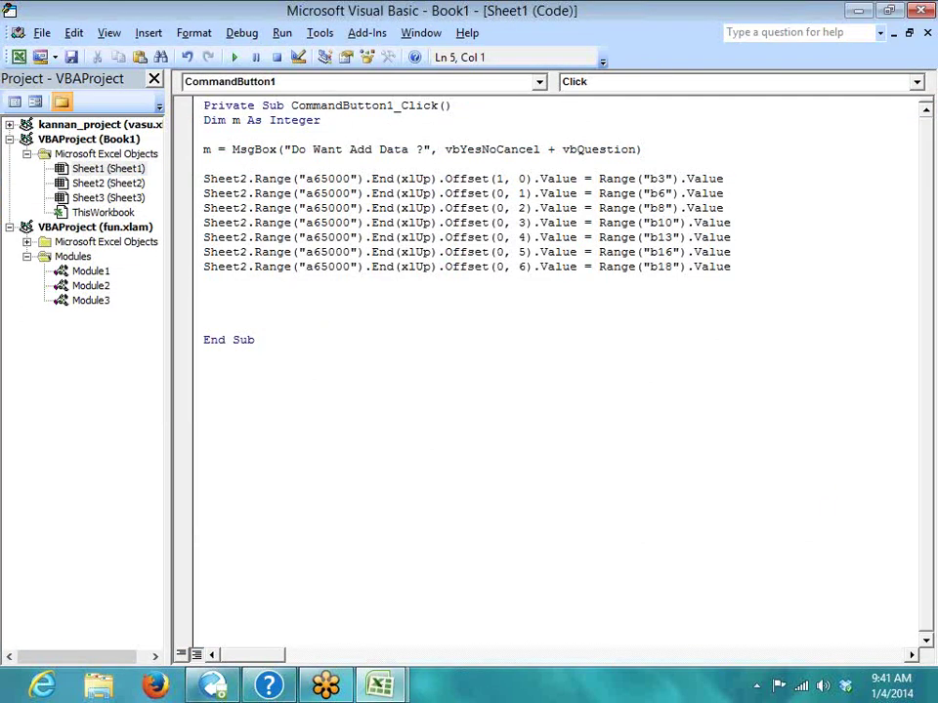
- Add a new line under the MsgBox call and type 'if m=vbno'
{"action": "key", "text": "Return"}
{"action": "key", "text": "Down"}
{"action": "key", "text": "Down"}
{"action": "key", "text": "Down"}
{"action": "key", "text": "Down"}
{"action": "key", "text": "Down"}
{"action": "key", "text": "Down"}
{"action": "key", "text": "Up"}
{"action": "key", "text": "Up"}
{"action": "key", "text": "Up"}
{"action": "key", "text": "Up"}
{"action": "key", "text": "Up"}
{"action": "key", "text": "Up"}
{"action": "key", "text": "Up"}
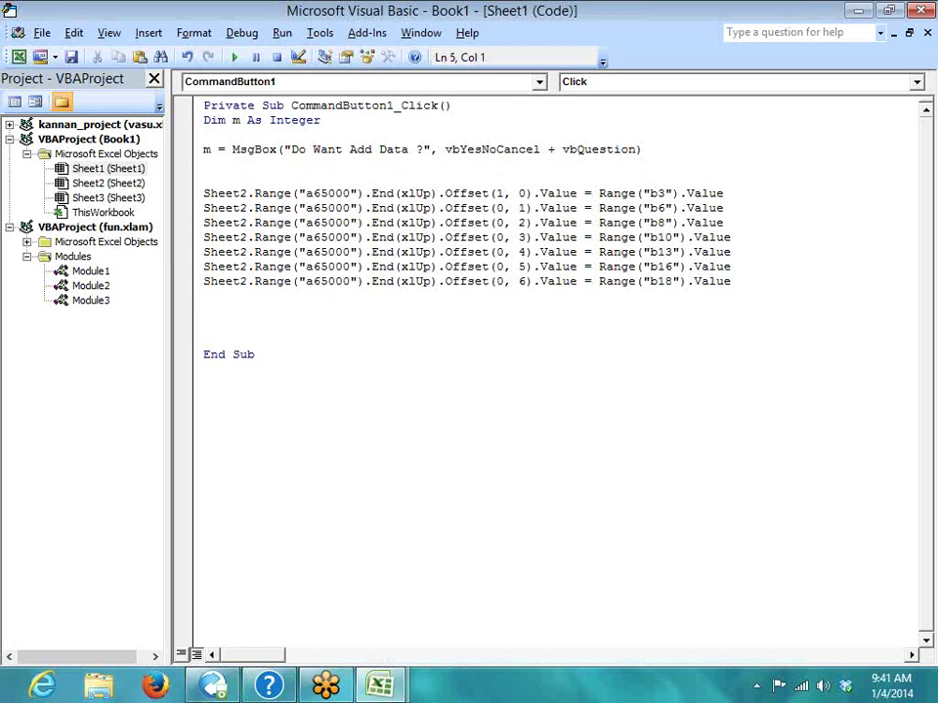
{"action": "type", "text": "if "}
{"action": "type", "text": "m="}
{"action": "type", "text": "vb"}
{"action": "type", "text": "np"}
{"action": "key", "text": "BackSpace"}
{"action": "type", "text": "o"}
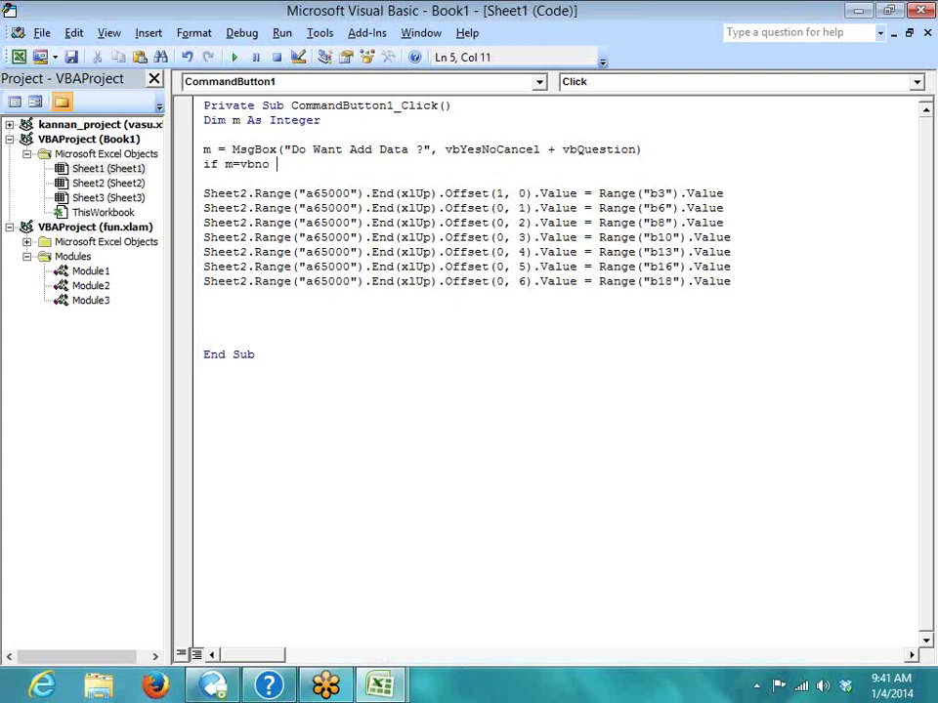
- Replace the vbNo test with If m = 7 Or m = 2 Then, Exit Sub, End If
{"action": "key", "text": "BackSpace"}
{"action": "key", "text": "BackSpace"}
{"action": "key", "text": "BackSpace"}
{"action": "key", "text": "BackSpace"}
{"action": "key", "text": "BackSpace"}
{"action": "type", "text": "7"}
{"action": "type", "text": " or "}
{"action": "type", "text": "m=2 yhe"}
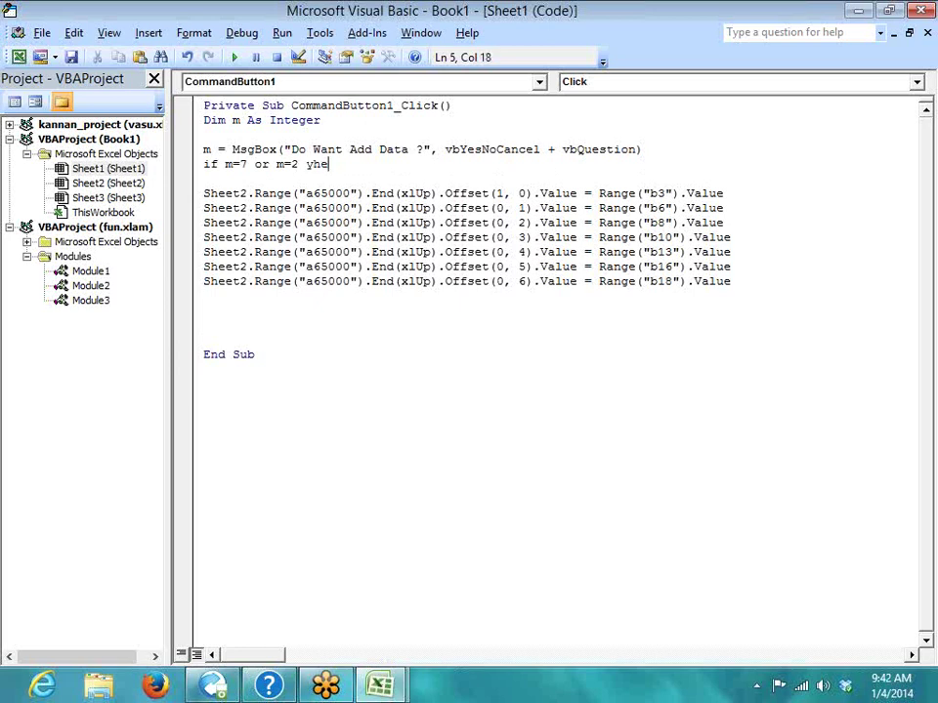
{"action": "key", "text": "BackSpace"}
{"action": "key", "text": "BackSpace"}
{"action": "key", "text": "BackSpace"}
{"action": "type", "text": "then"}
{"action": "key", "text": "Return"}
{"action": "type", "text": "exit sub"}
{"action": "key", "text": "Return"}
{"action": "type", "text": "ex"}
{"action": "key", "text": "BackSpace"}
{"action": "key", "text": "BackSpace"}
{"action": "type", "text": "end if"}
{"action": "key", "text": "Down"}
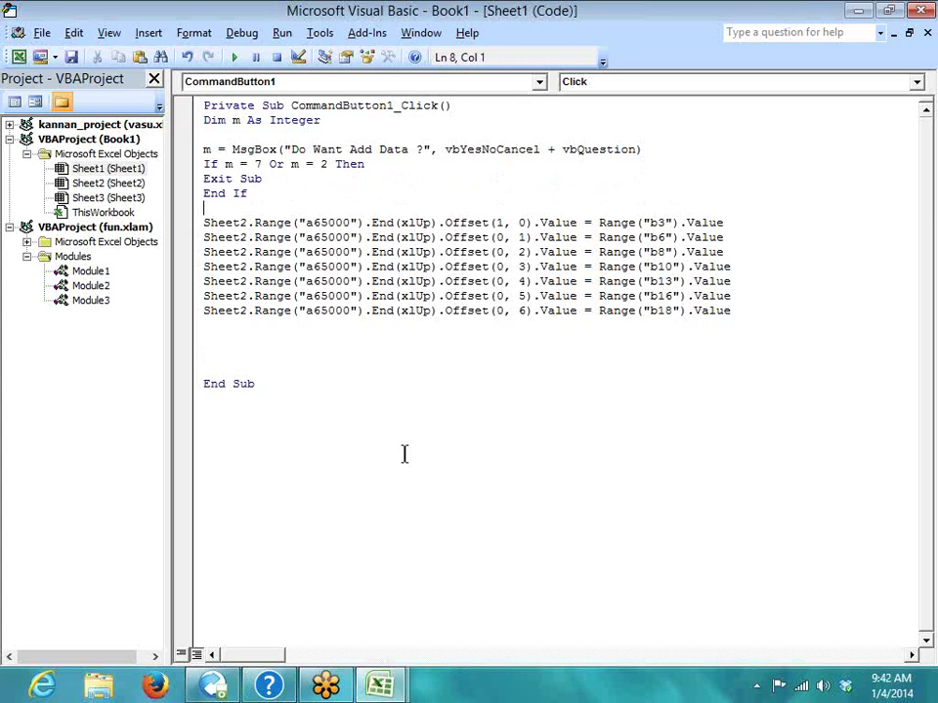
- In Excel, run Add, answer No, and confirm Sheet2 gains no new row
{"action": "left_click", "coordinate": [391, 686]}
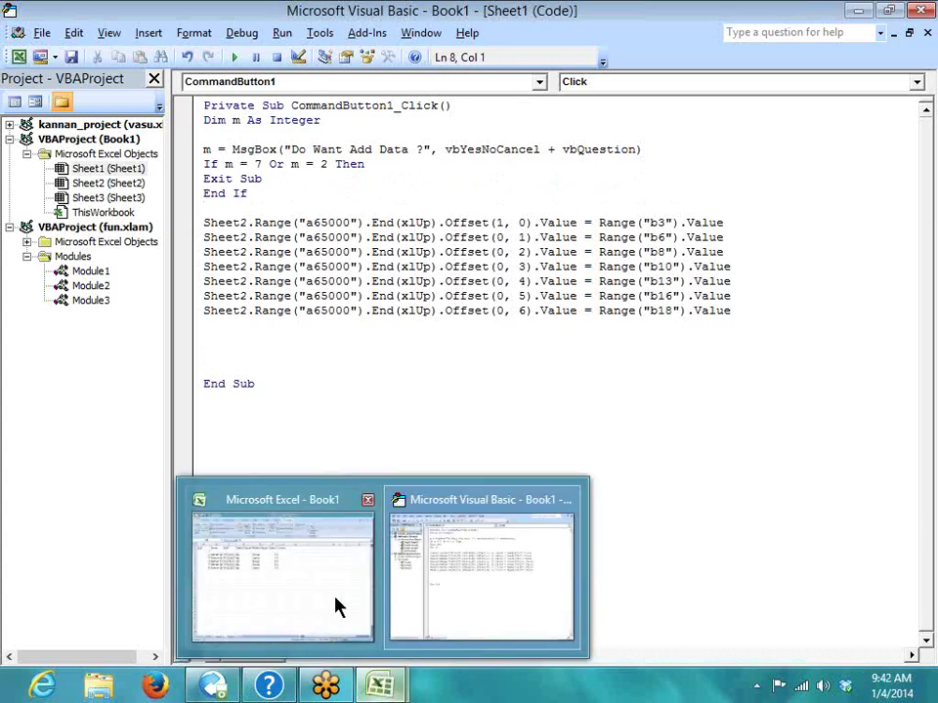
{"action": "left_click", "coordinate": [335, 606]}
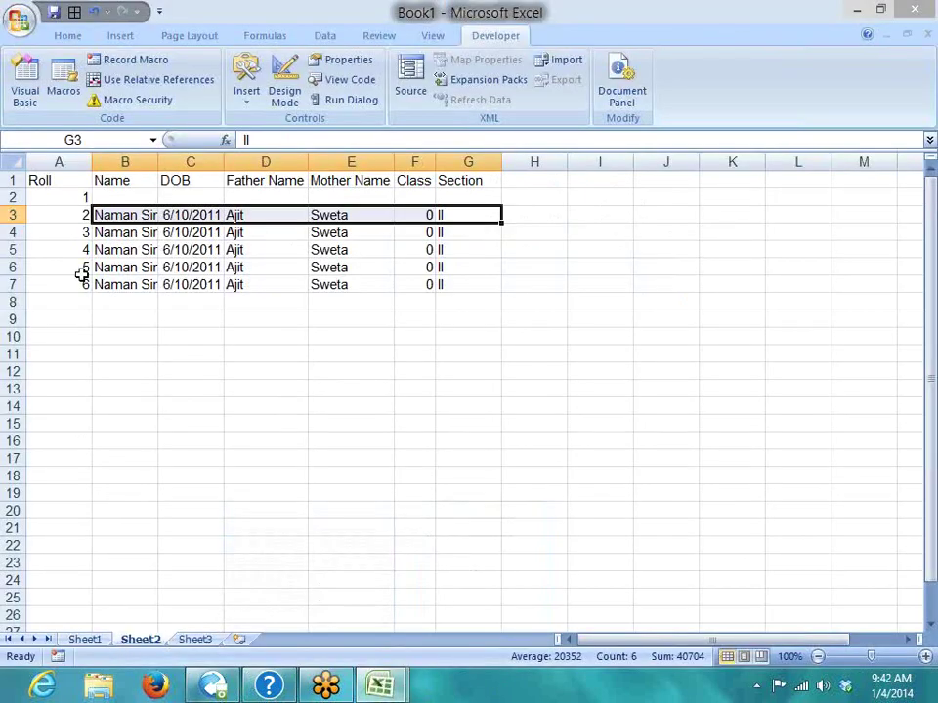
{"action": "left_click", "coordinate": [86, 640]}
{"action": "left_click", "coordinate": [186, 587]}
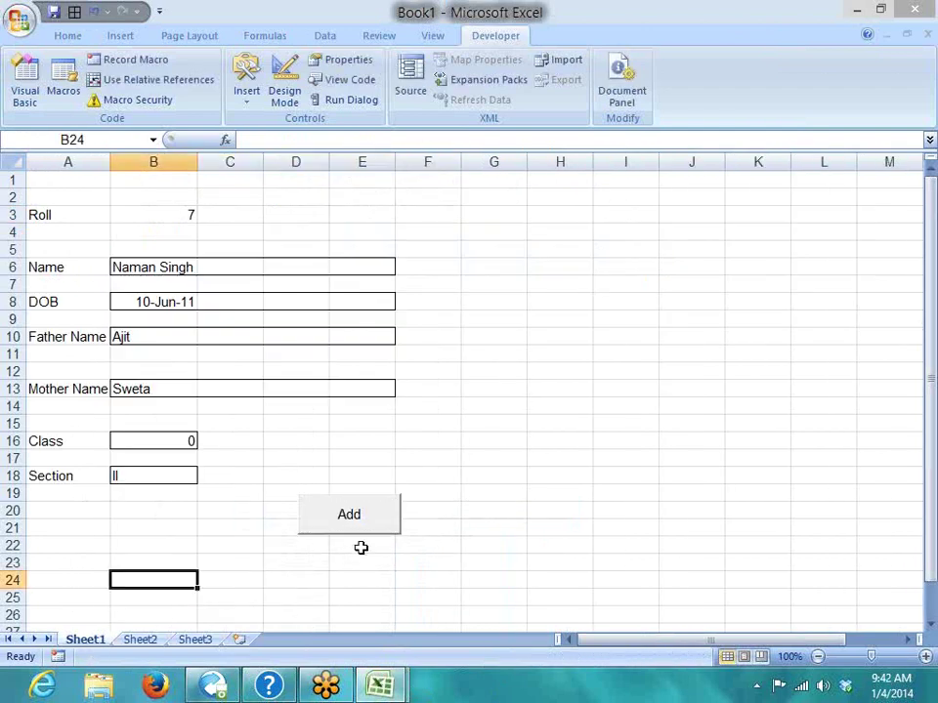
{"action": "left_click", "coordinate": [361, 530]}
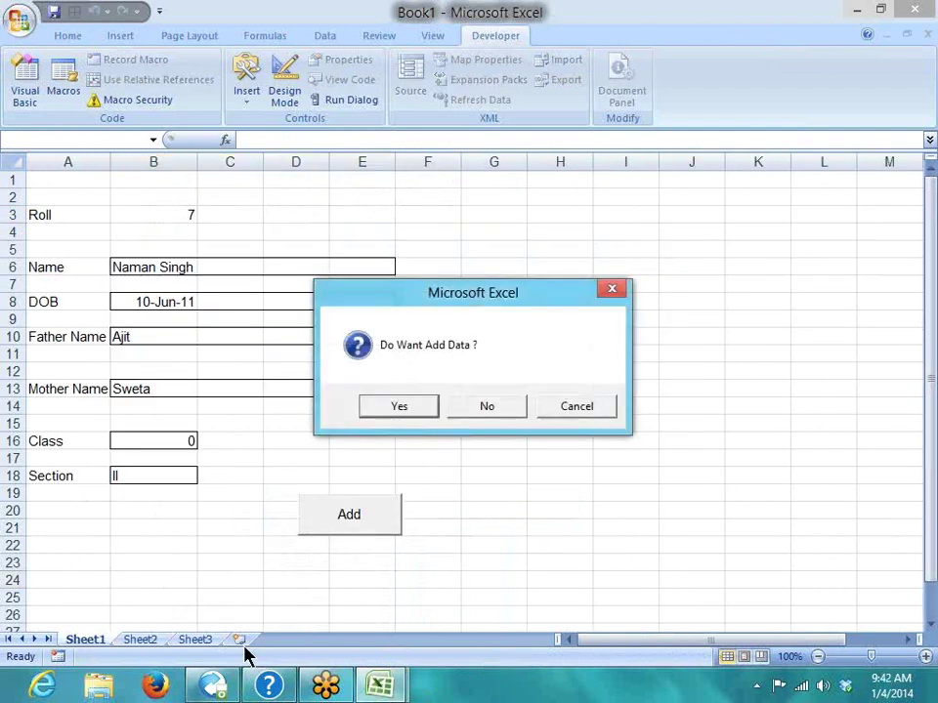
{"action": "left_click", "coordinate": [492, 407]}
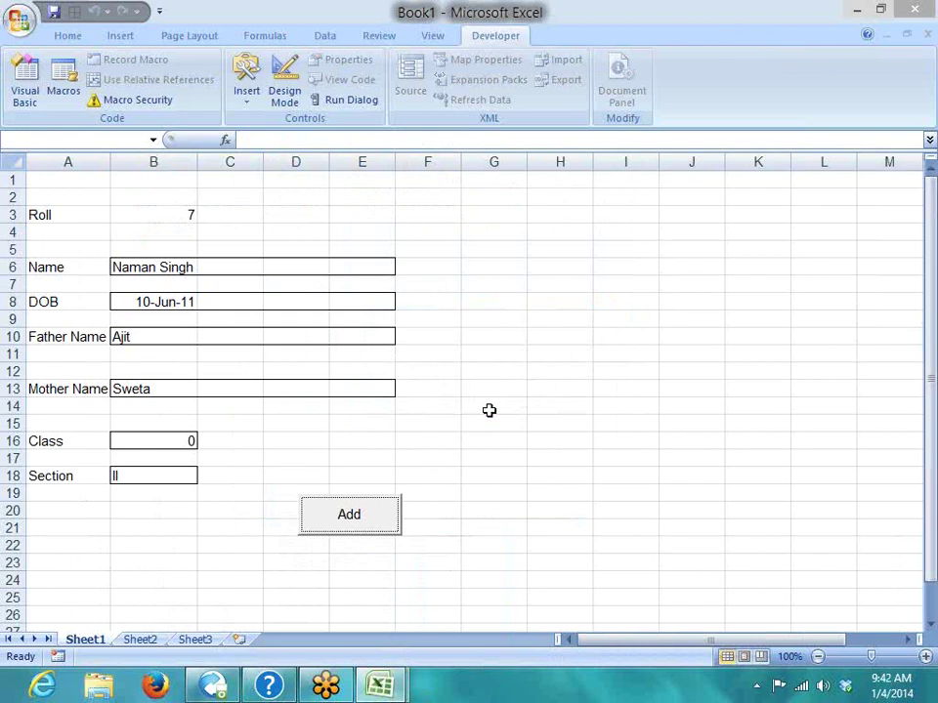
{"action": "left_click", "coordinate": [139, 639]}
{"action": "left_click_drag", "start_coordinate": [52, 302], "coordinate": [503, 299]}
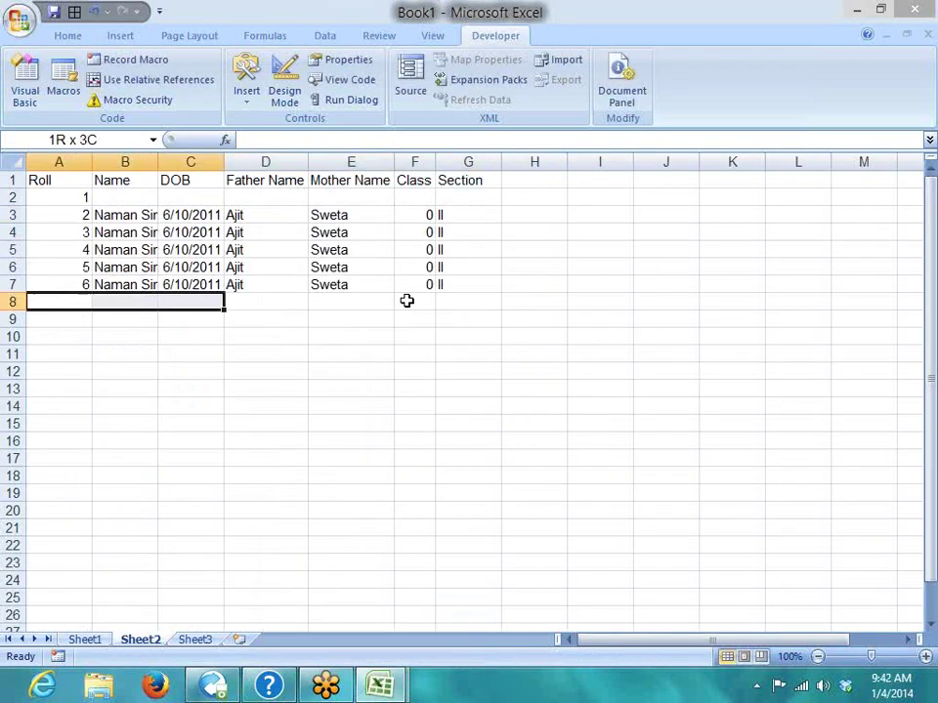
- Run Add again, answer Cancel, and confirm Sheet2 is still unchanged
{"action": "left_click", "coordinate": [81, 641]}
{"action": "left_click", "coordinate": [206, 561]}
{"action": "left_click", "coordinate": [339, 512]}
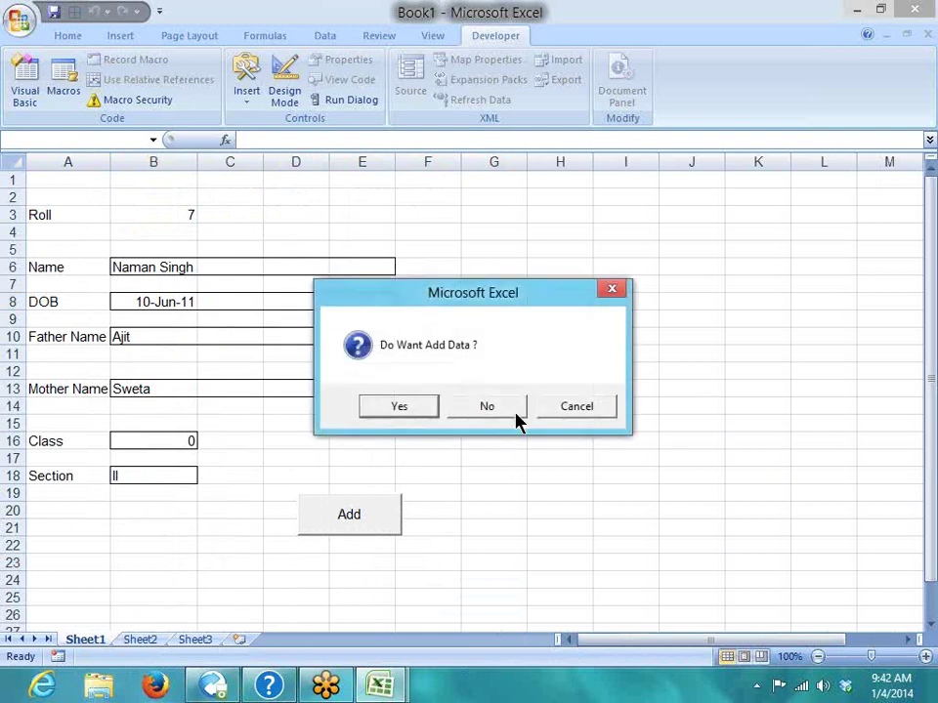
{"action": "left_click", "coordinate": [567, 407]}
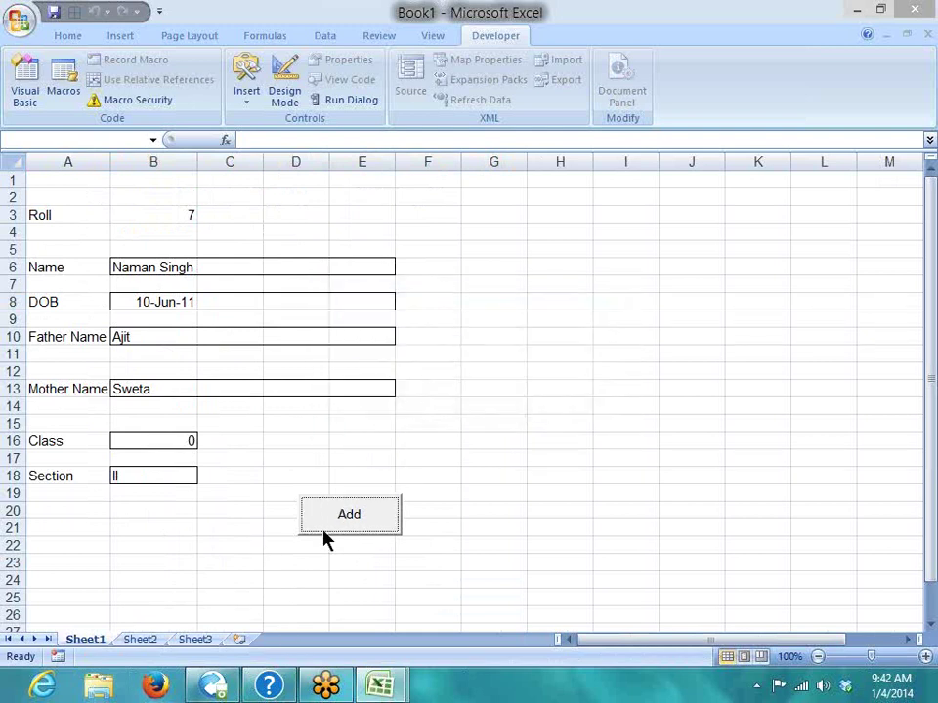
{"action": "left_click", "coordinate": [140, 639]}
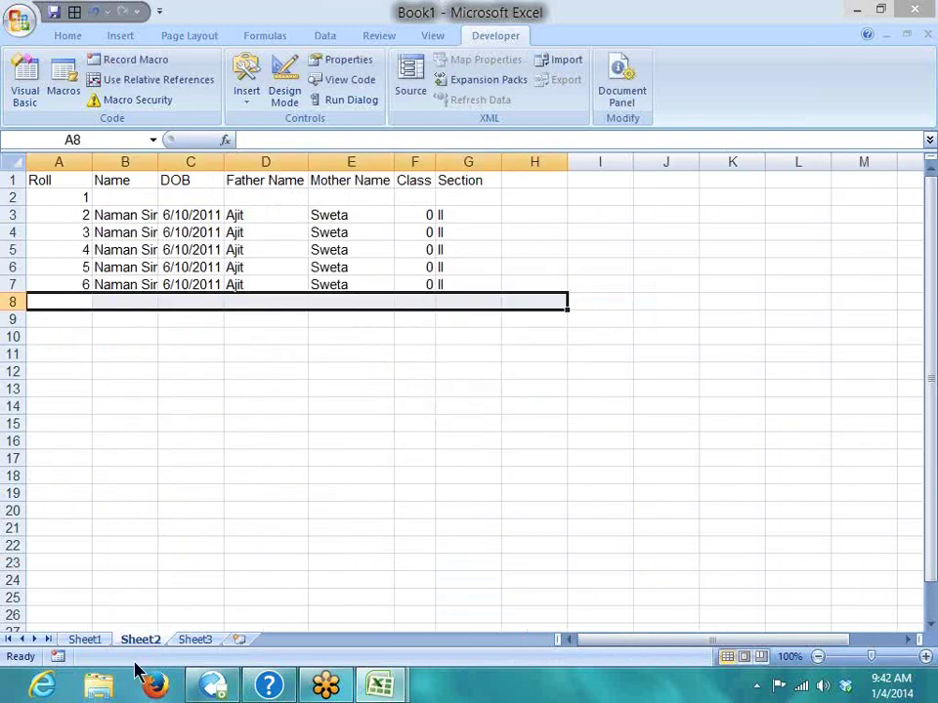
{"action": "left_click", "coordinate": [84, 640]}
- Run Add, answer Yes, and check roll 7 appears on Sheet2
{"action": "left_click", "coordinate": [196, 572]}
{"action": "left_click", "coordinate": [364, 524]}
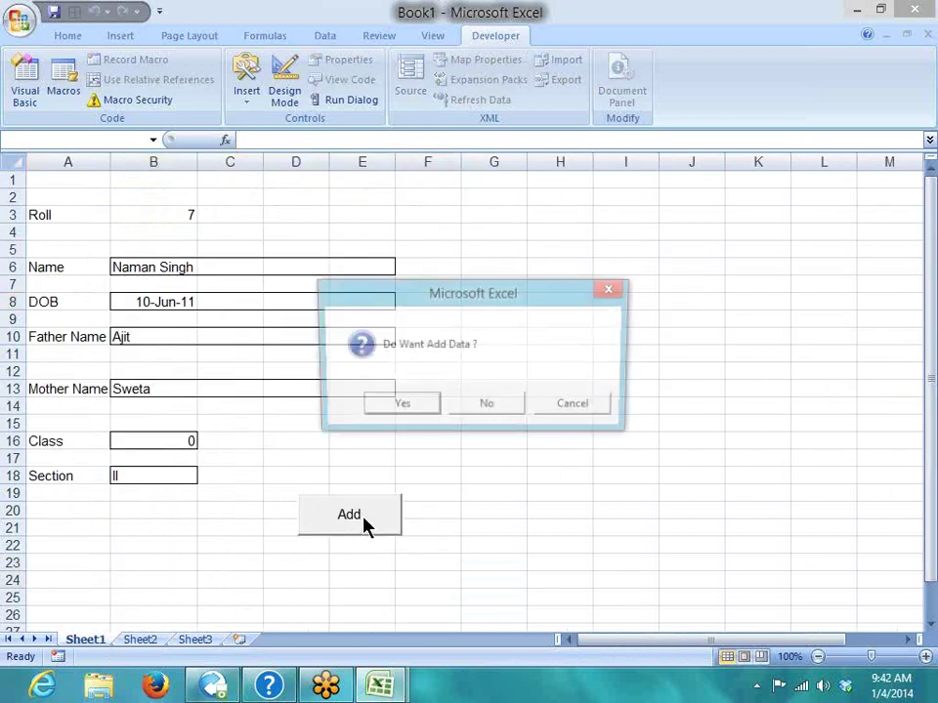
{"action": "left_click", "coordinate": [402, 407]}
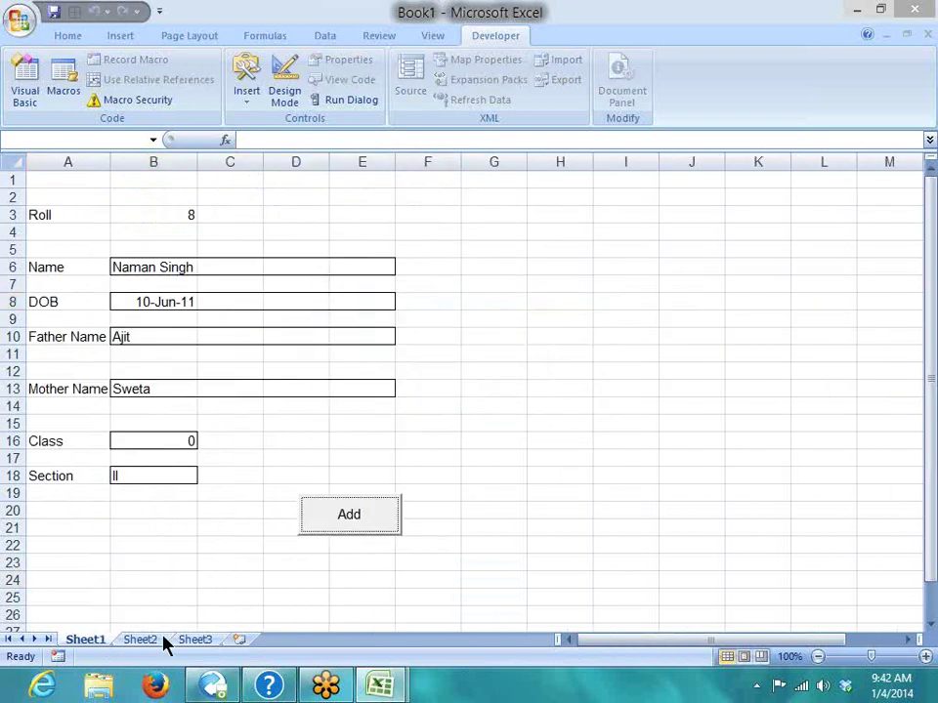
{"action": "left_click", "coordinate": [146, 642]}
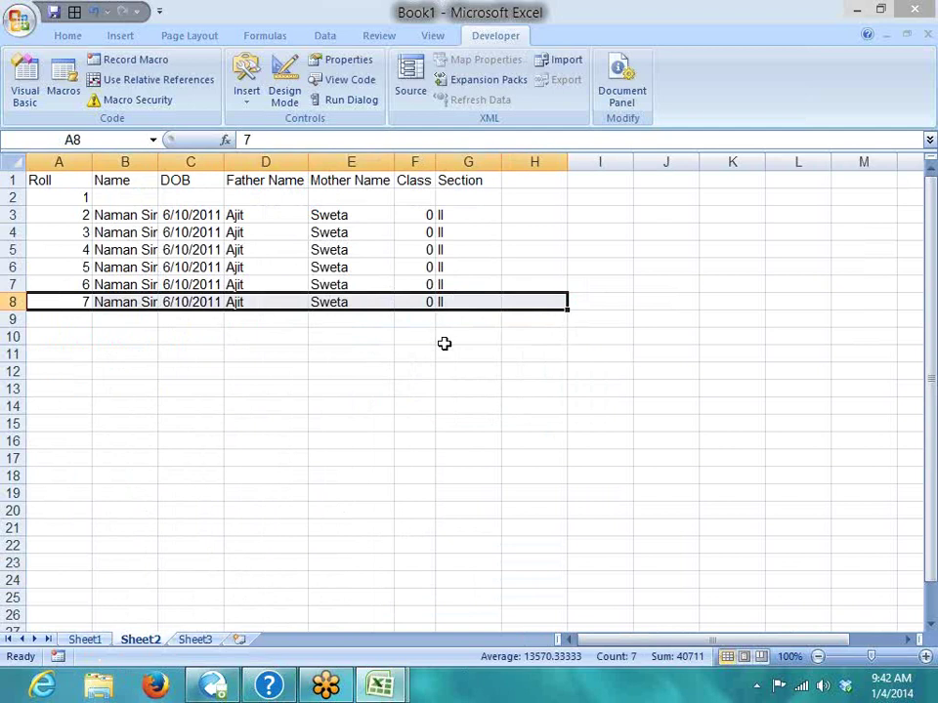
- Inspect the form's value cells B3 through B18, then go back to the VBA editor
{"action": "left_click", "coordinate": [97, 642]}
{"action": "left_click", "coordinate": [147, 524]}
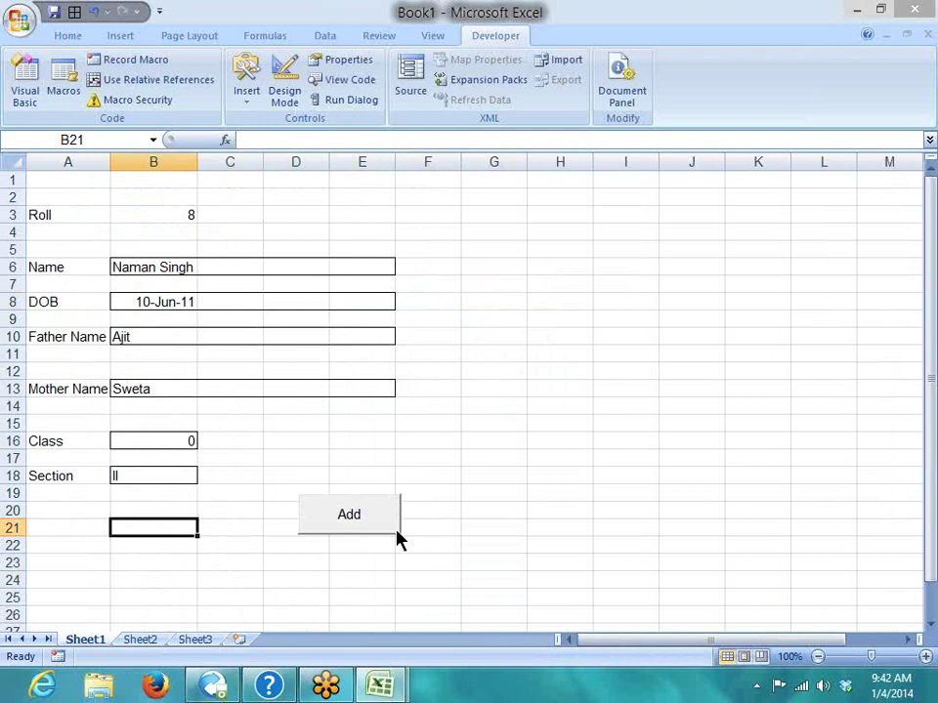
{"action": "left_click_drag", "start_coordinate": [166, 217], "coordinate": [169, 485]}
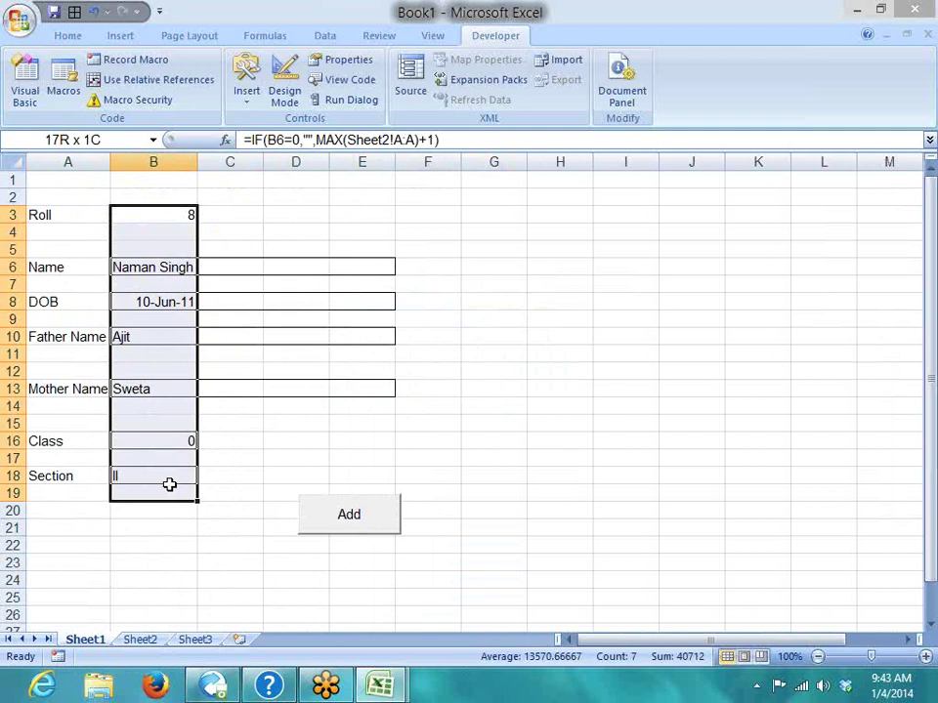
{"action": "left_click", "coordinate": [264, 456]}
{"action": "left_click", "coordinate": [154, 215]}
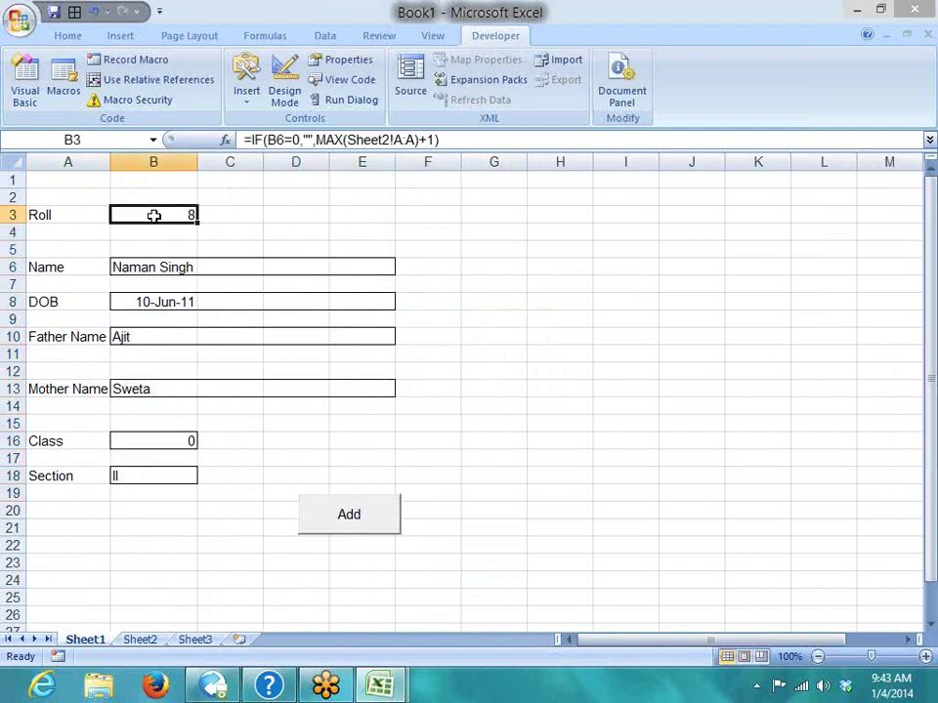
{"action": "left_click_drag", "start_coordinate": [170, 267], "coordinate": [155, 476]}
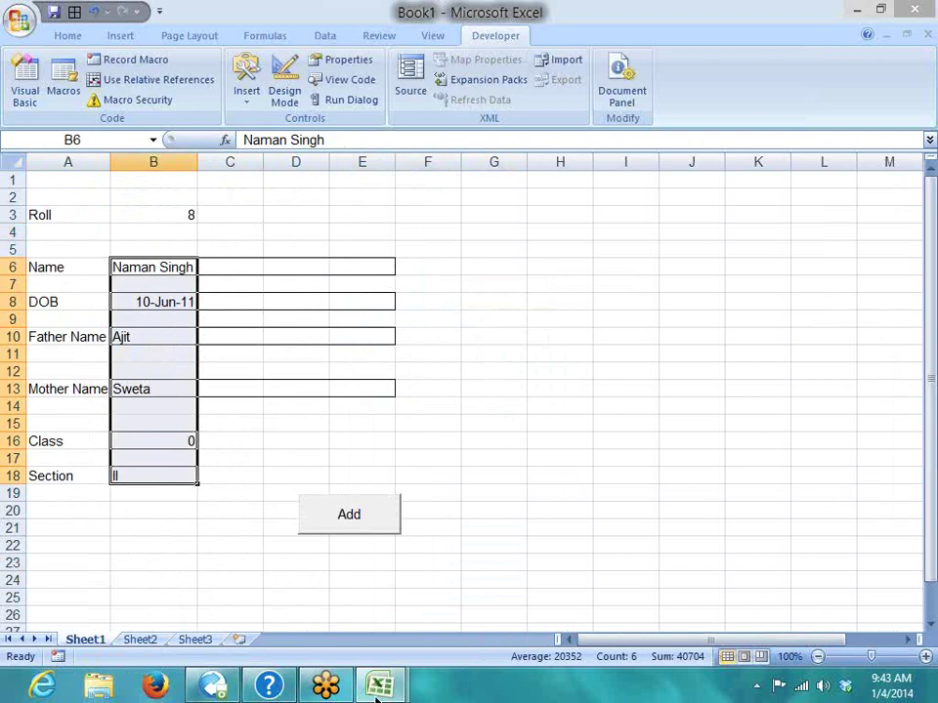
{"action": "mouse_move", "coordinate": [380, 685]}
{"action": "left_click", "coordinate": [473, 632]}
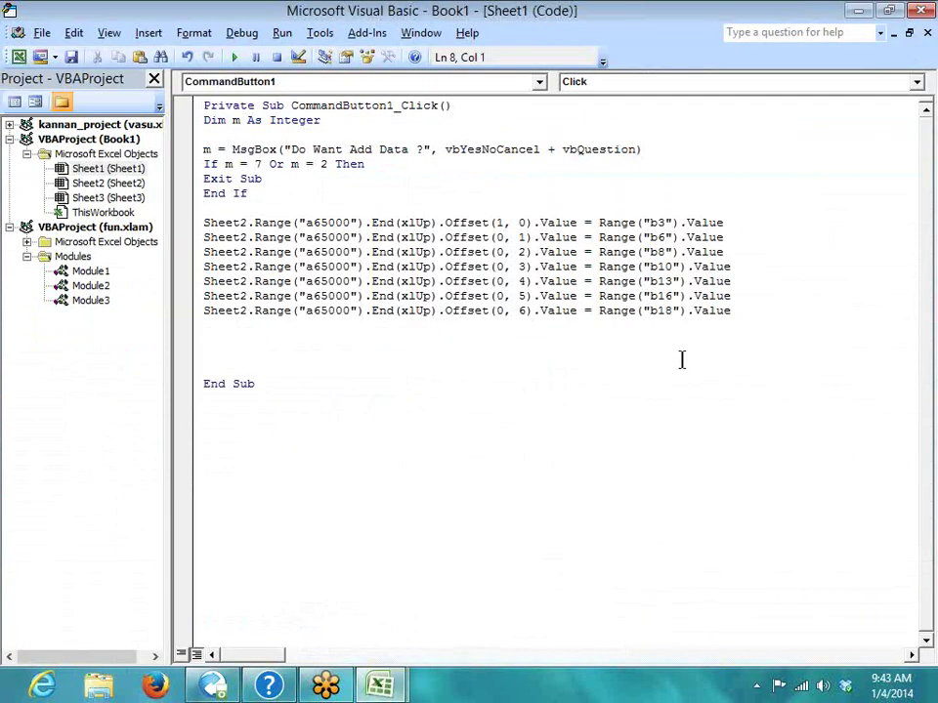
- Add lines before End Sub setting Range("b3").Value and Range("b6").Value to ""
{"action": "left_click", "coordinate": [556, 325]}
{"action": "left_click", "coordinate": [567, 381]}
{"action": "left_click_drag", "start_coordinate": [600, 224], "coordinate": [726, 222]}
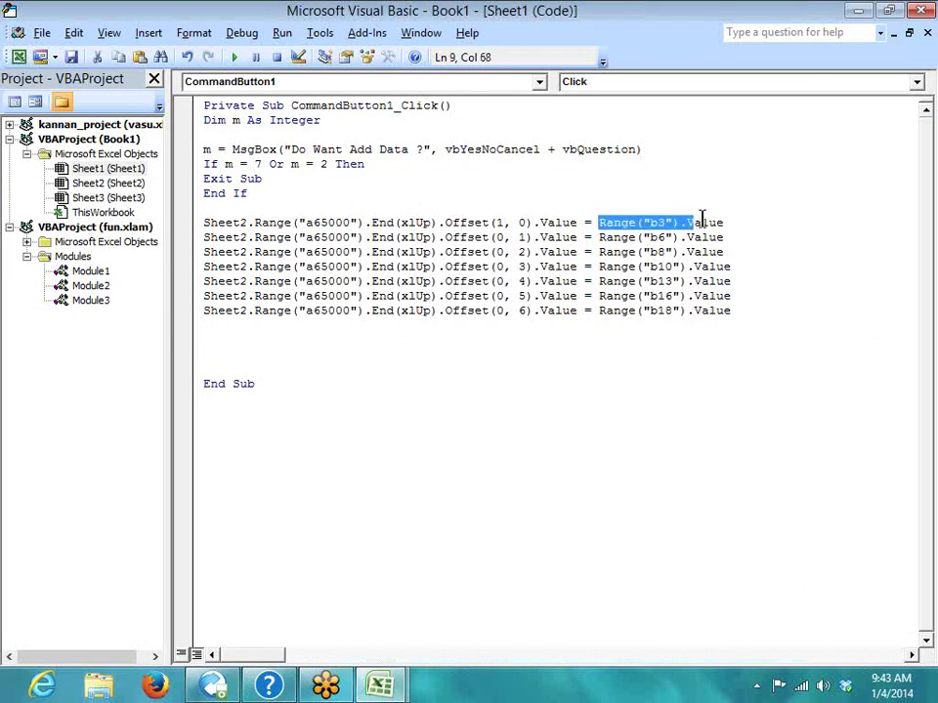
{"action": "key", "text": "ctrl+c"}
{"action": "left_click", "coordinate": [272, 339]}
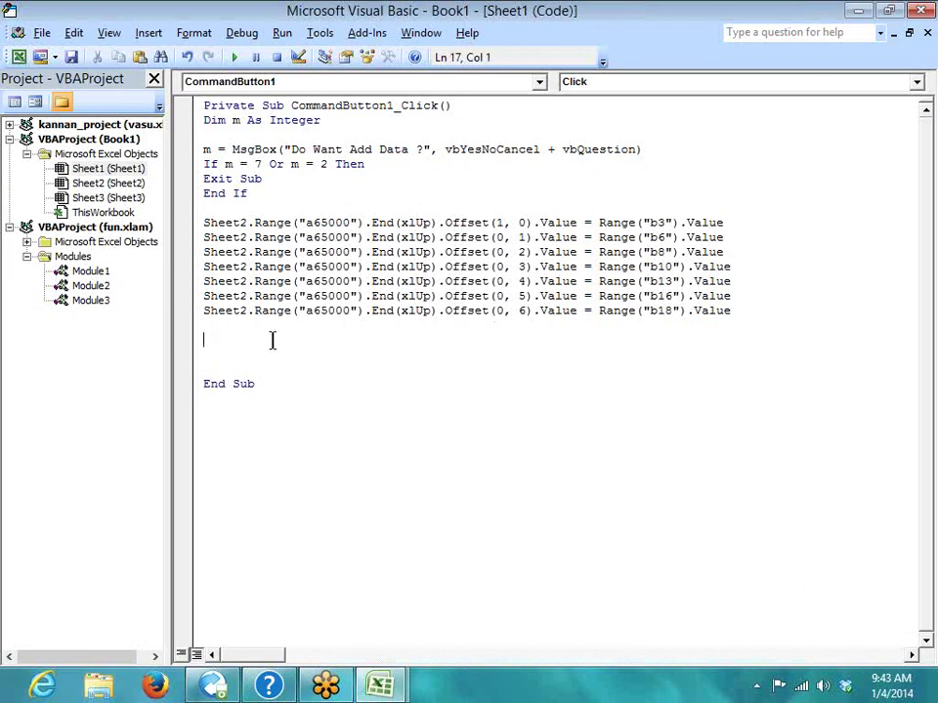
{"action": "key", "text": "ctrl+v"}
{"action": "type", "text": "= \"\""}
{"action": "key", "text": "Down"}
{"action": "key", "text": "Down"}
{"action": "key", "text": "Down"}
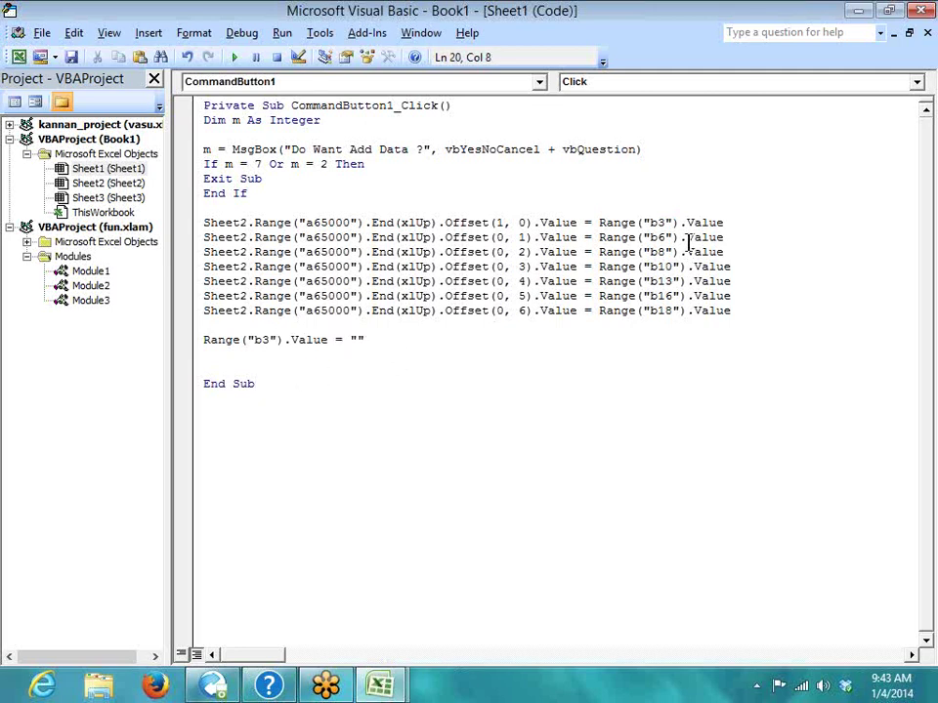
{"action": "left_click_drag", "start_coordinate": [600, 238], "coordinate": [724, 238]}
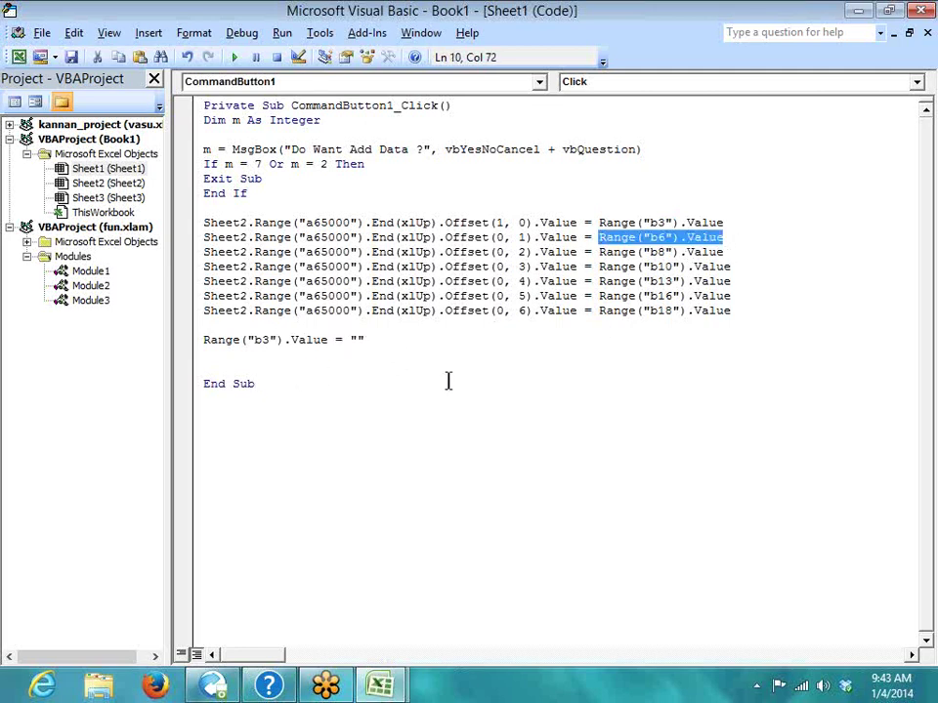
{"action": "left_click", "coordinate": [234, 360]}
{"action": "key", "text": "ctrl+v"}
{"action": "type", "text": "=\"\""}
{"action": "left_click", "coordinate": [334, 411]}
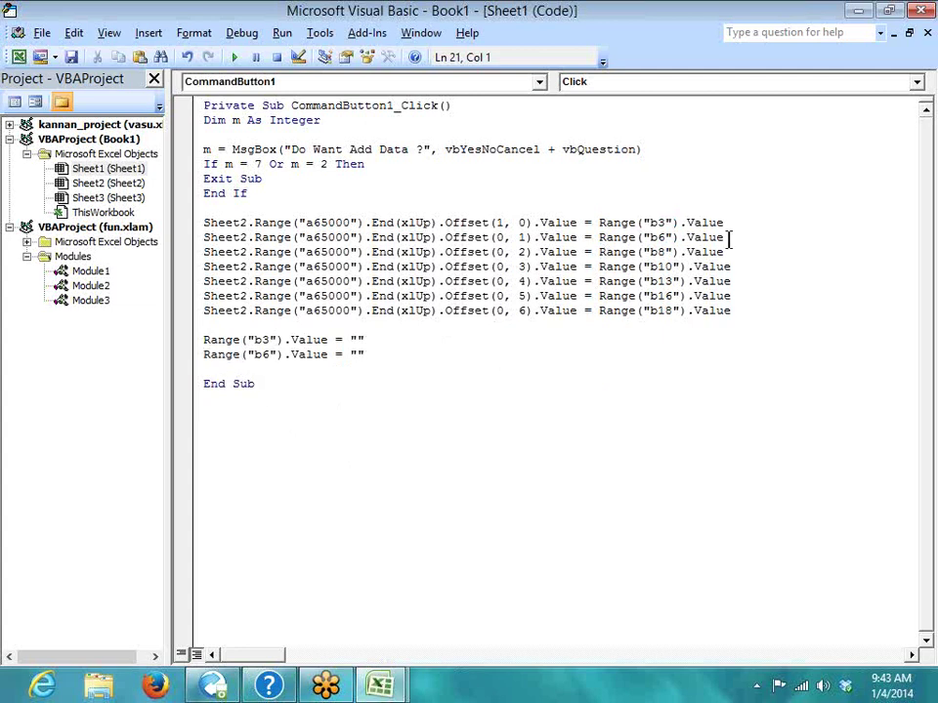
- Add the clearing lines Range("b8").Value = "" and Range("b10").Value = ""
{"action": "left_click_drag", "start_coordinate": [597, 252], "coordinate": [768, 253]}
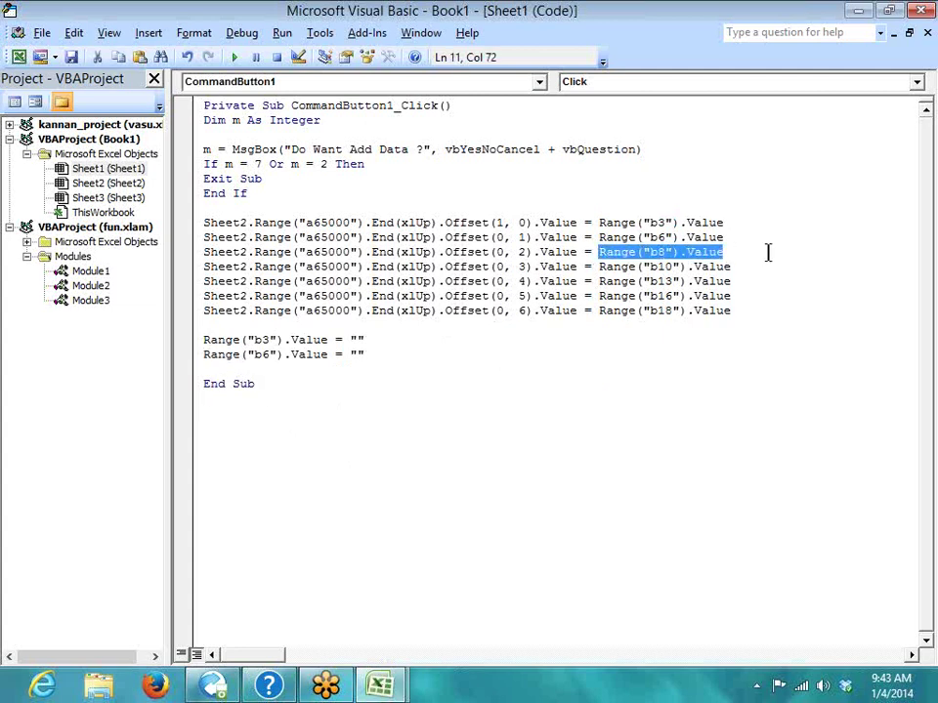
{"action": "left_click", "coordinate": [233, 356]}
{"action": "left_click", "coordinate": [207, 369]}
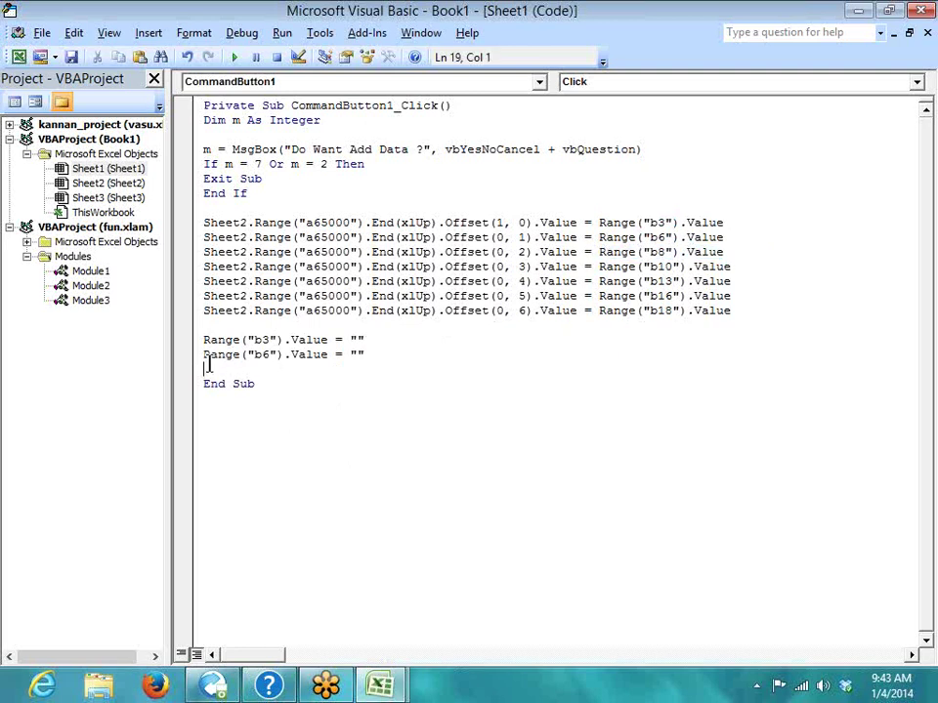
{"action": "key", "text": "ctrl+v"}
{"action": "type", "text": "=\"\""}
{"action": "left_click", "coordinate": [347, 377]}
{"action": "left_click", "coordinate": [365, 369]}
{"action": "key", "text": "Return"}
{"action": "key", "text": "Return"}
{"action": "key", "text": "Return"}
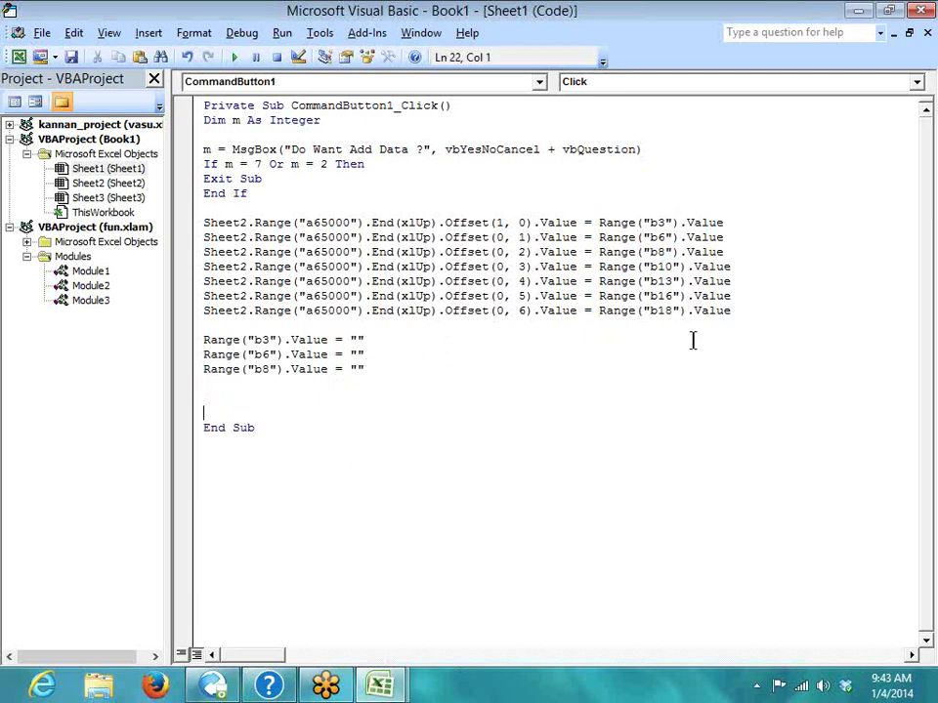
{"action": "left_click_drag", "start_coordinate": [598, 267], "coordinate": [749, 266]}
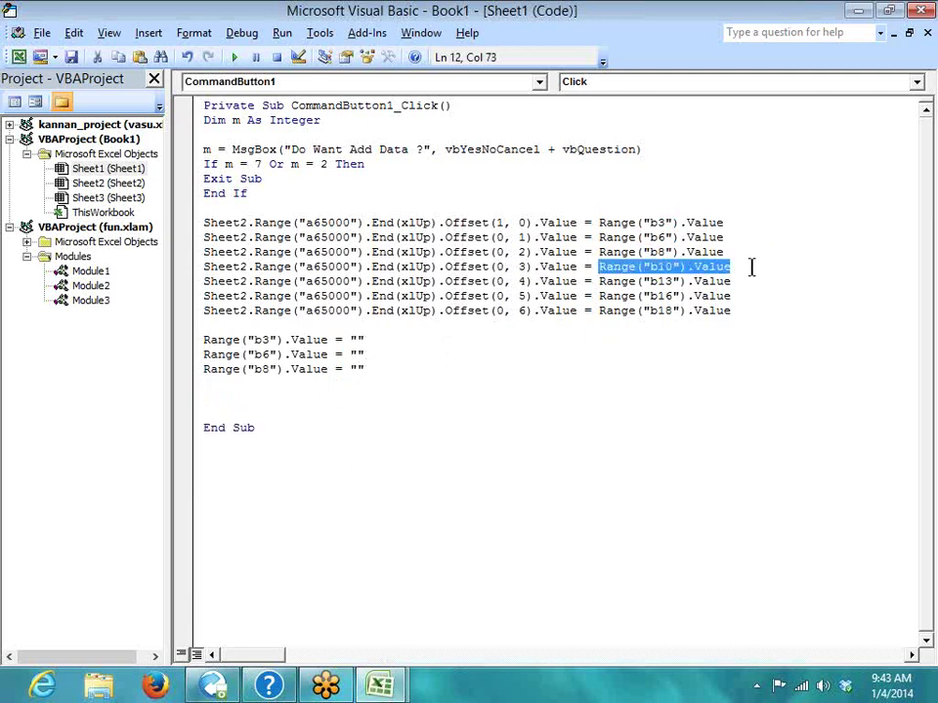
{"action": "key", "text": "ctrl+c"}
{"action": "left_click", "coordinate": [245, 383]}
{"action": "key", "text": "ctrl+v"}
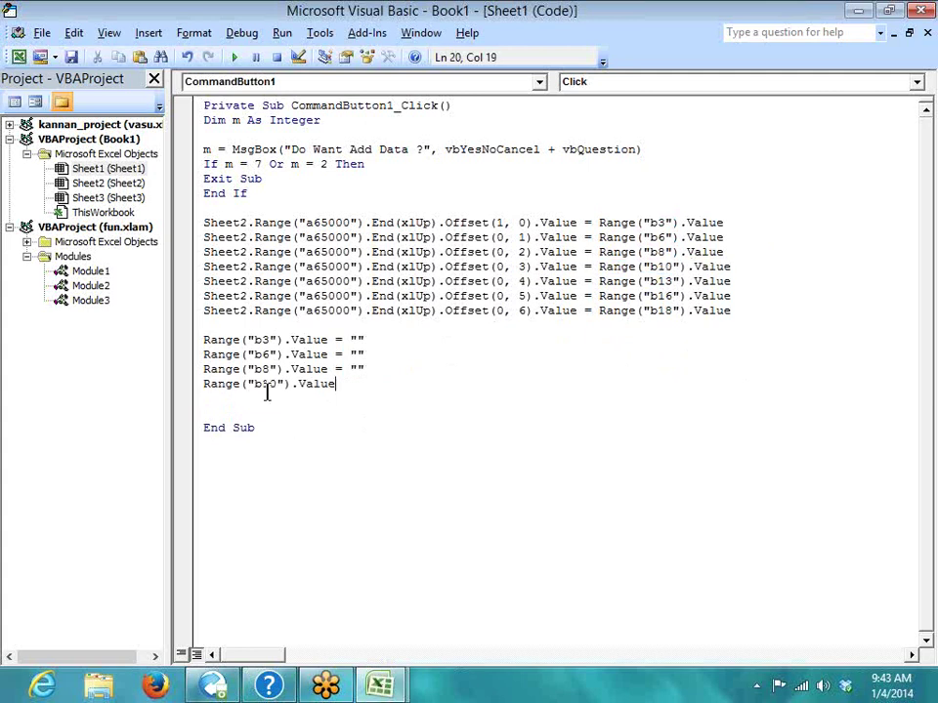
{"action": "type", "text": "= \"\""}
{"action": "key", "text": "Return"}
- Add the clearing lines Range("b13").Value = "" and Range("b16").Value = ""
{"action": "left_click_drag", "start_coordinate": [599, 281], "coordinate": [735, 283]}
{"action": "key", "text": "ctrl+c"}
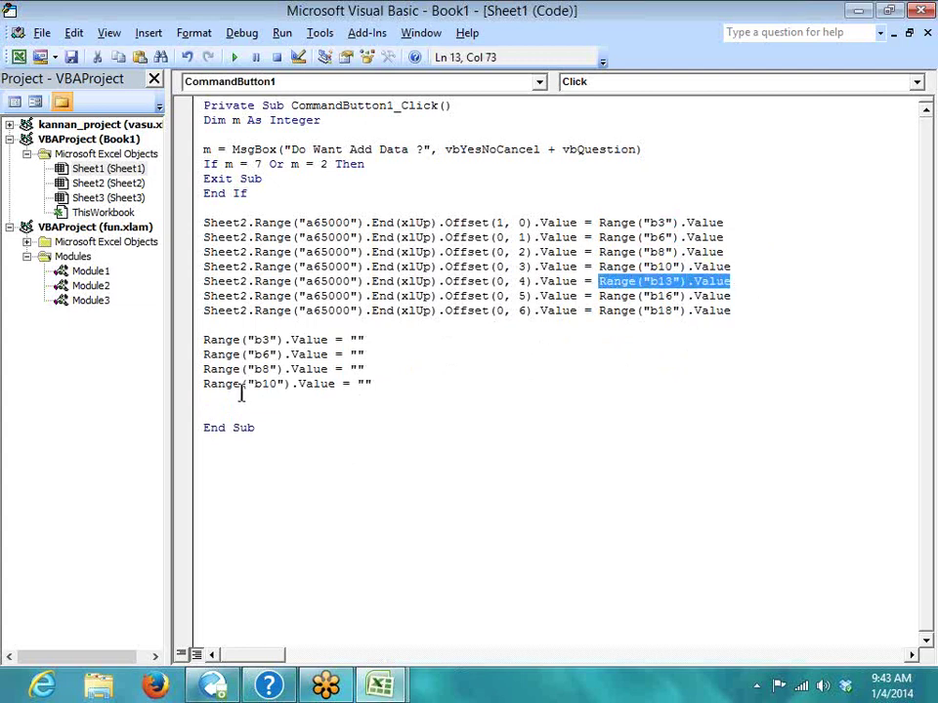
{"action": "left_click", "coordinate": [249, 398]}
{"action": "key", "text": "ctrl+v"}
{"action": "type", "text": "= "}
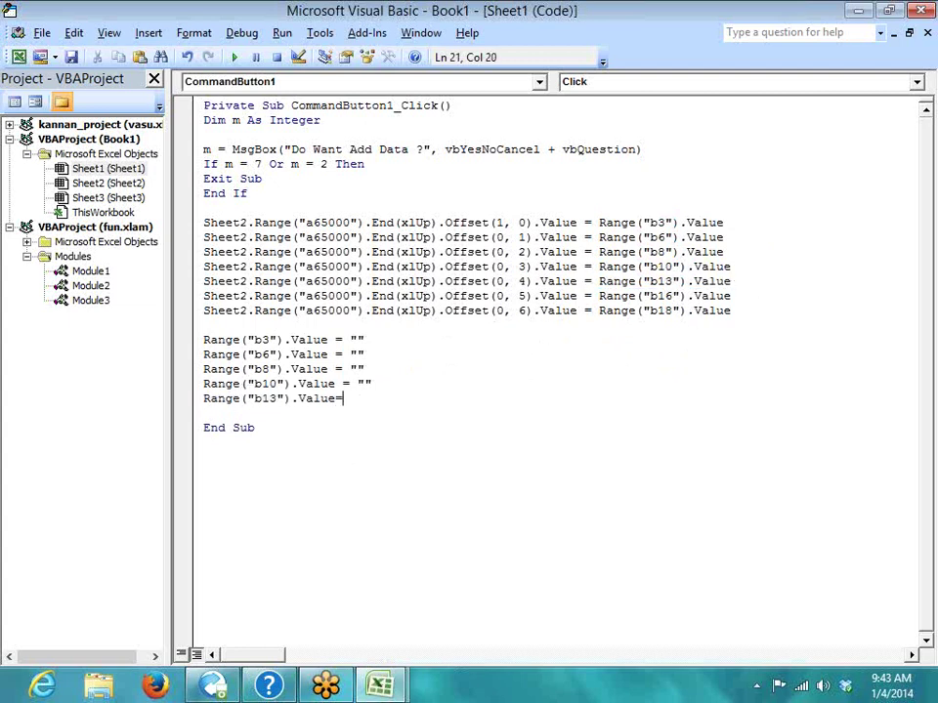
{"action": "type", "text": "\"\""}
{"action": "key", "text": "Return"}
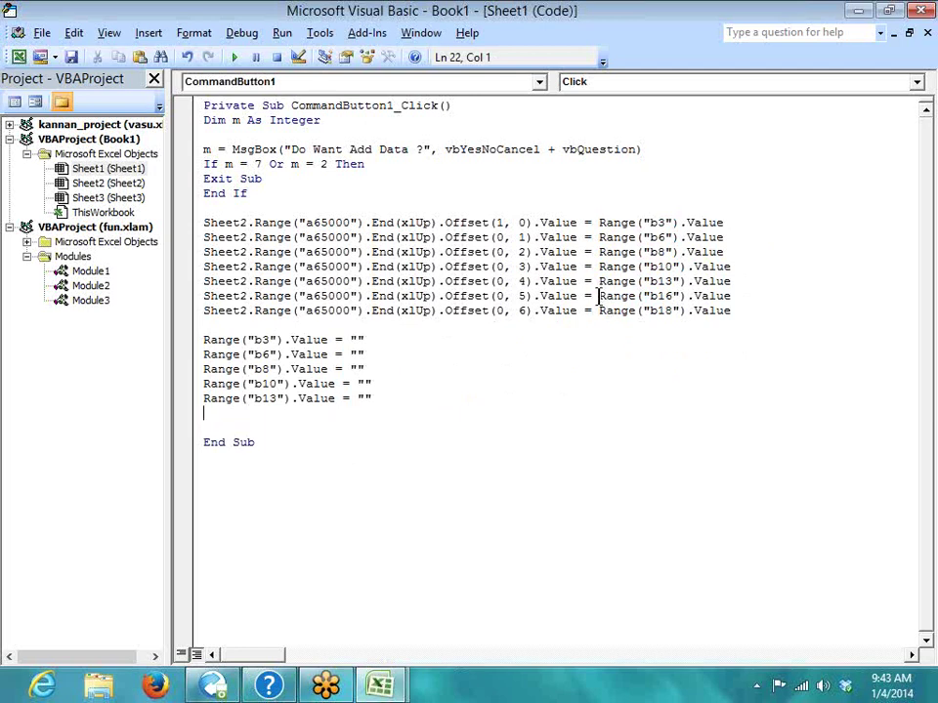
{"action": "left_click_drag", "start_coordinate": [600, 295], "coordinate": [744, 296]}
{"action": "key", "text": "ctrl+c"}
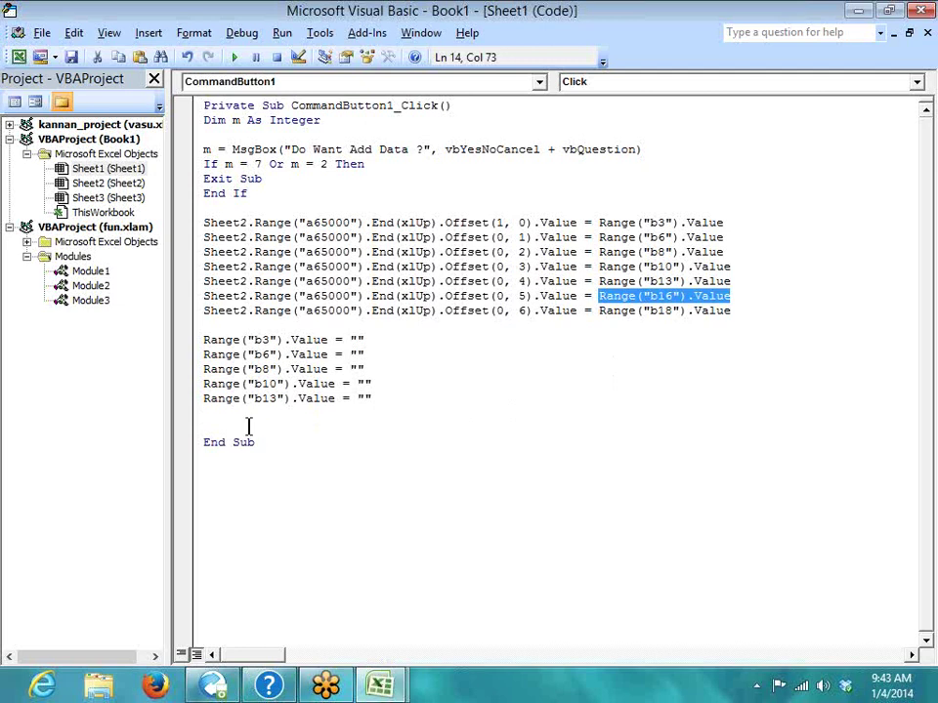
{"action": "left_click", "coordinate": [249, 427]}
{"action": "key", "text": "ctrl+v"}
{"action": "type", "text": "= "}
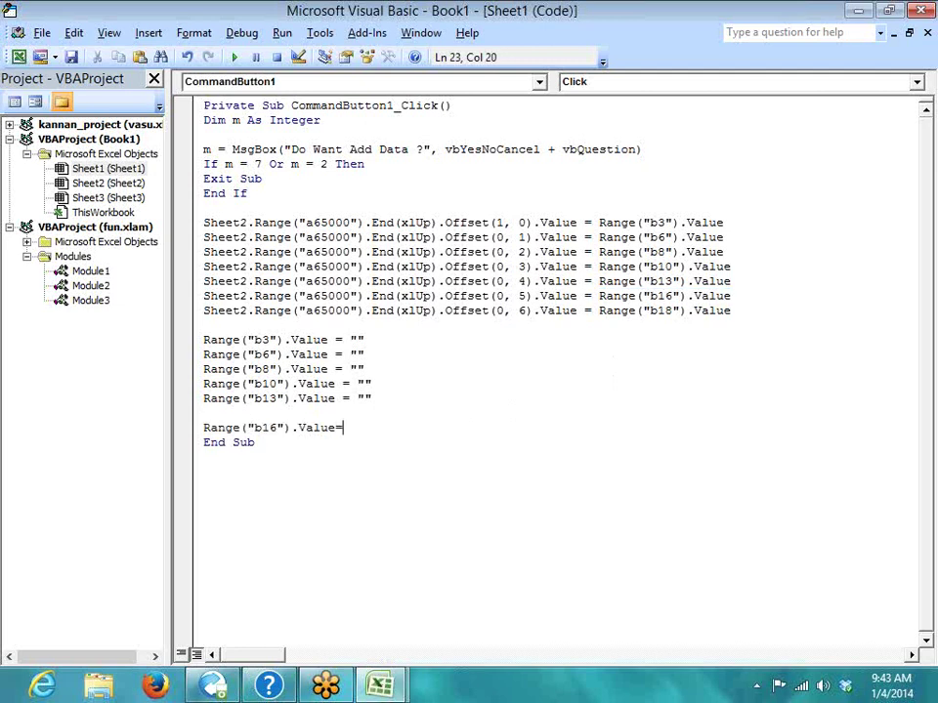
{"action": "type", "text": "\"\""}
{"action": "key", "text": "Return"}
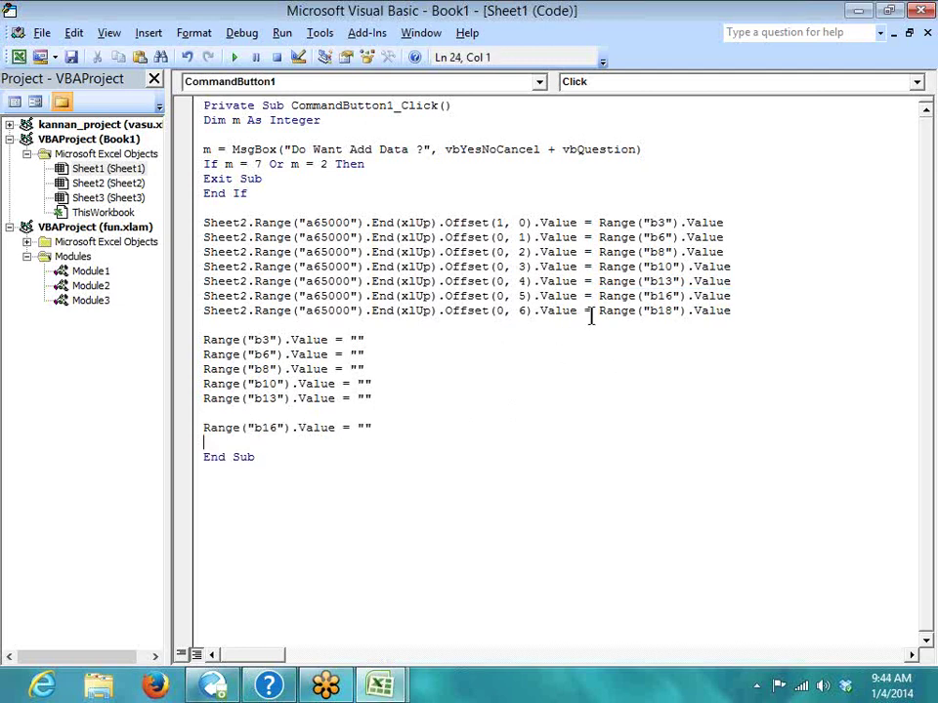
- Add Range("b18").Value = "" and remove the stray blank line between the b13 and b16 lines
{"action": "left_click_drag", "start_coordinate": [598, 311], "coordinate": [794, 316]}
{"action": "key", "text": "ctrl+c"}
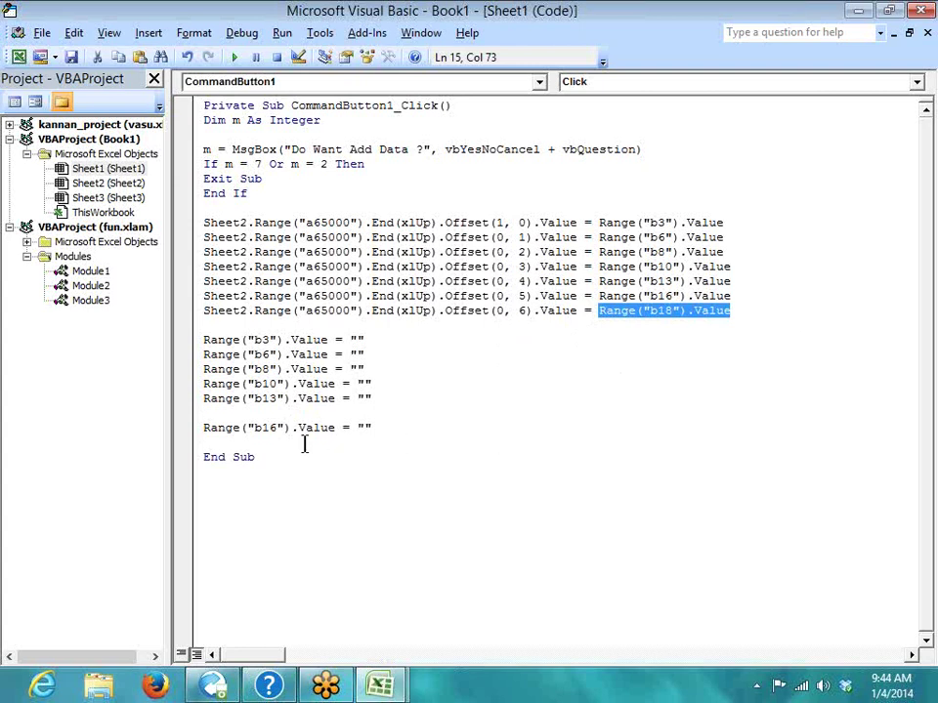
{"action": "left_click", "coordinate": [303, 443]}
{"action": "key", "text": "ctrl+v"}
{"action": "type", "text": "= \"\""}
{"action": "key", "text": "Down"}
{"action": "key", "text": "Up"}
{"action": "key", "text": "Up"}
{"action": "key", "text": "Up"}
{"action": "key", "text": "Up"}
{"action": "key", "text": "Down"}
{"action": "key", "text": "Delete"}
{"action": "key", "text": "Down"}
{"action": "key", "text": "Down"}
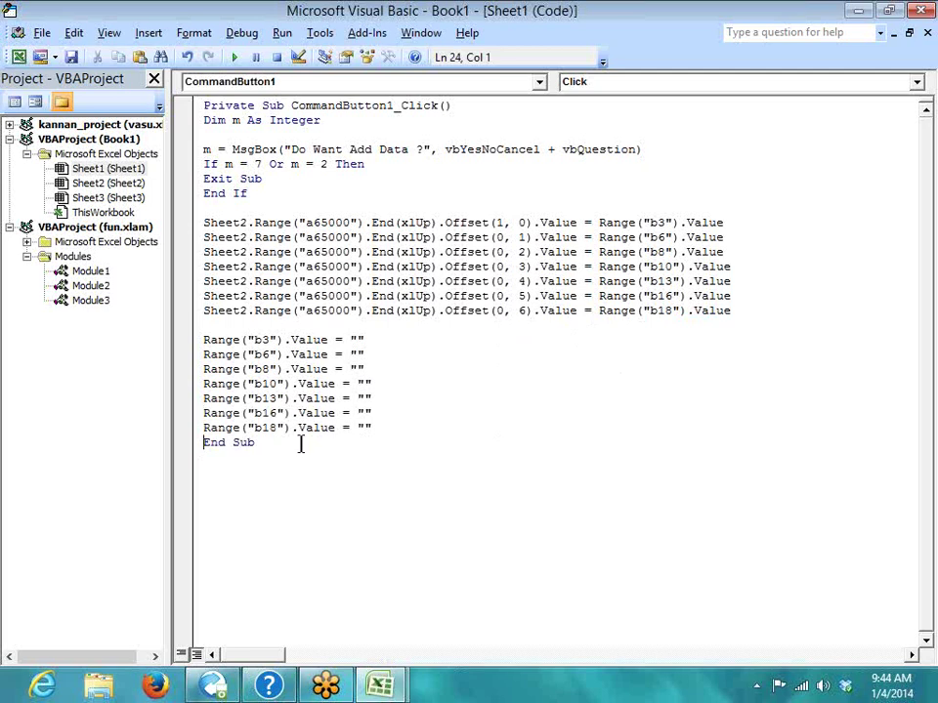
{"action": "key", "text": "Return"}
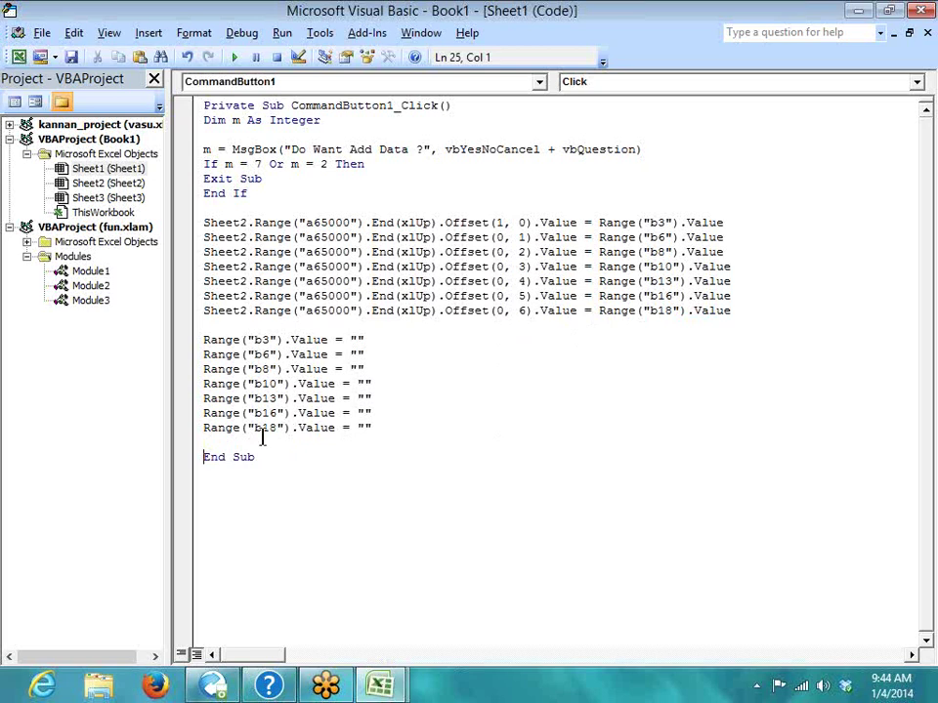
{"action": "mouse_move", "coordinate": [379, 685]}
{"action": "left_click", "coordinate": [337, 608]}
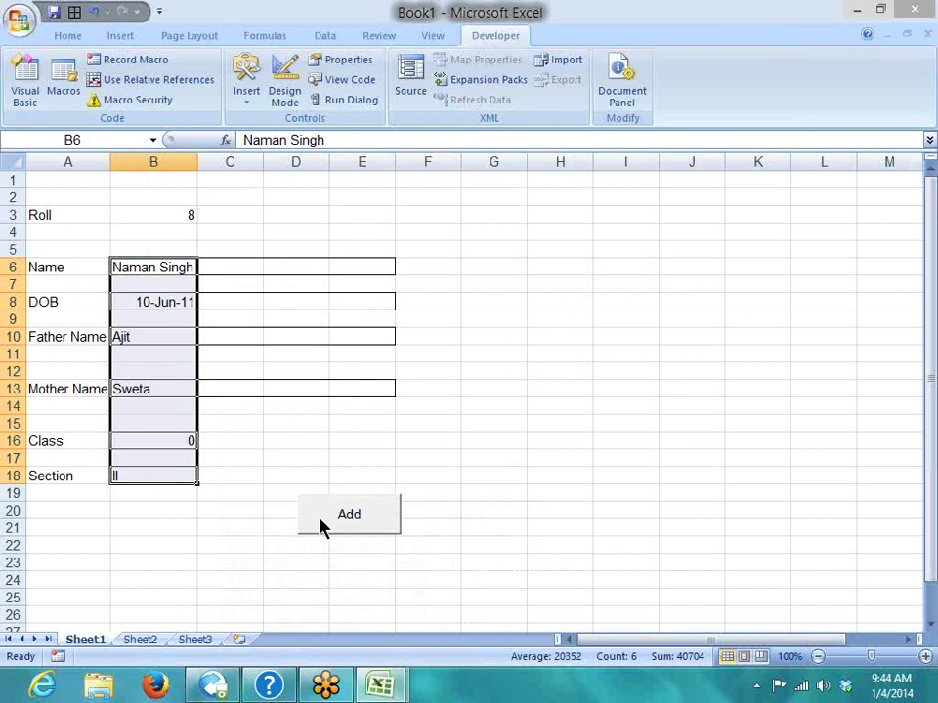
{"action": "left_click", "coordinate": [362, 580]}
{"action": "left_click", "coordinate": [369, 528]}
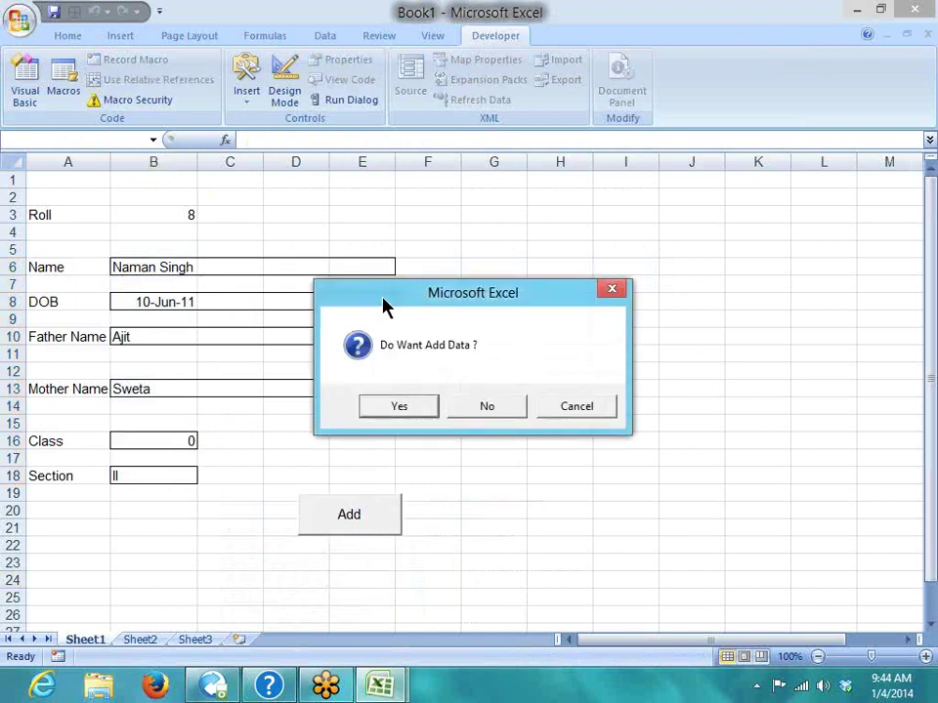
{"action": "left_click_drag", "start_coordinate": [383, 310], "coordinate": [454, 304]}
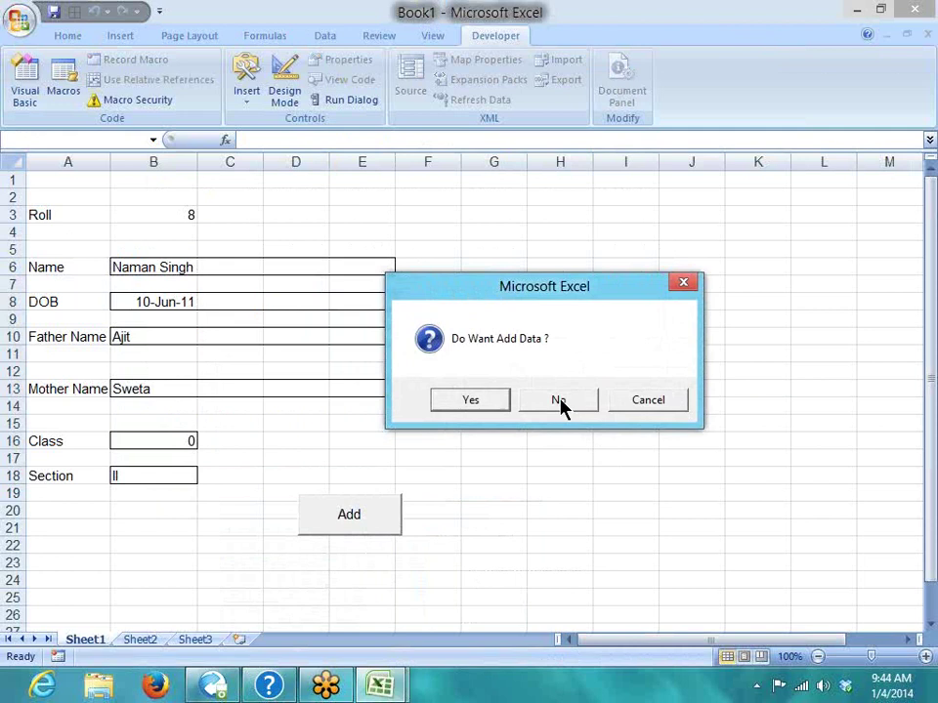
{"action": "left_click", "coordinate": [681, 284]}
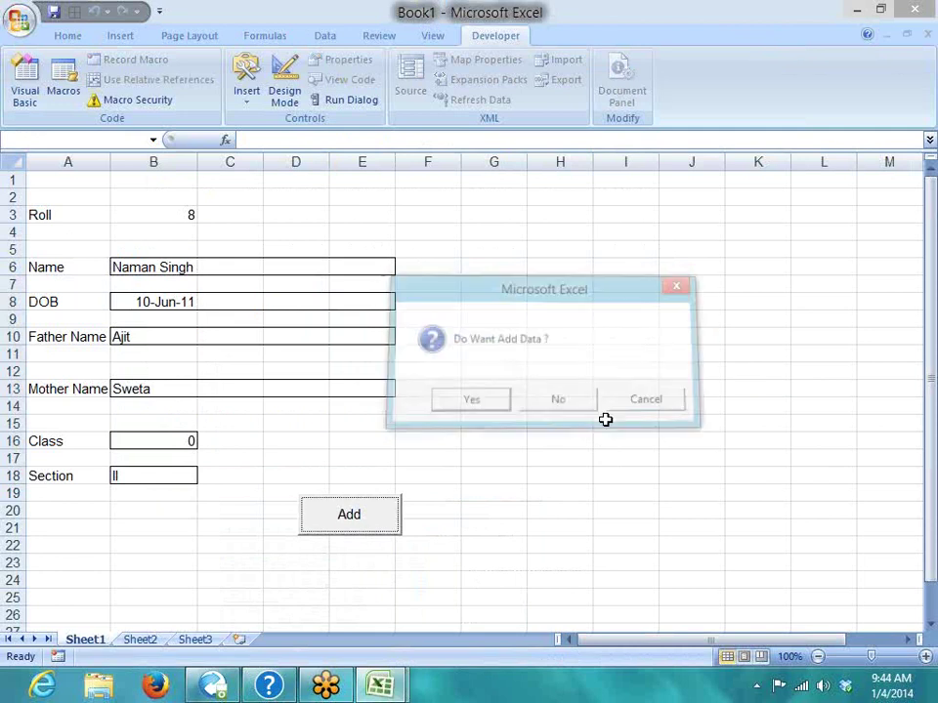
- Insert an empty line below Range("b18").Value = "", just above End Sub
{"action": "mouse_move", "coordinate": [385, 686]}
{"action": "left_click", "coordinate": [418, 620]}
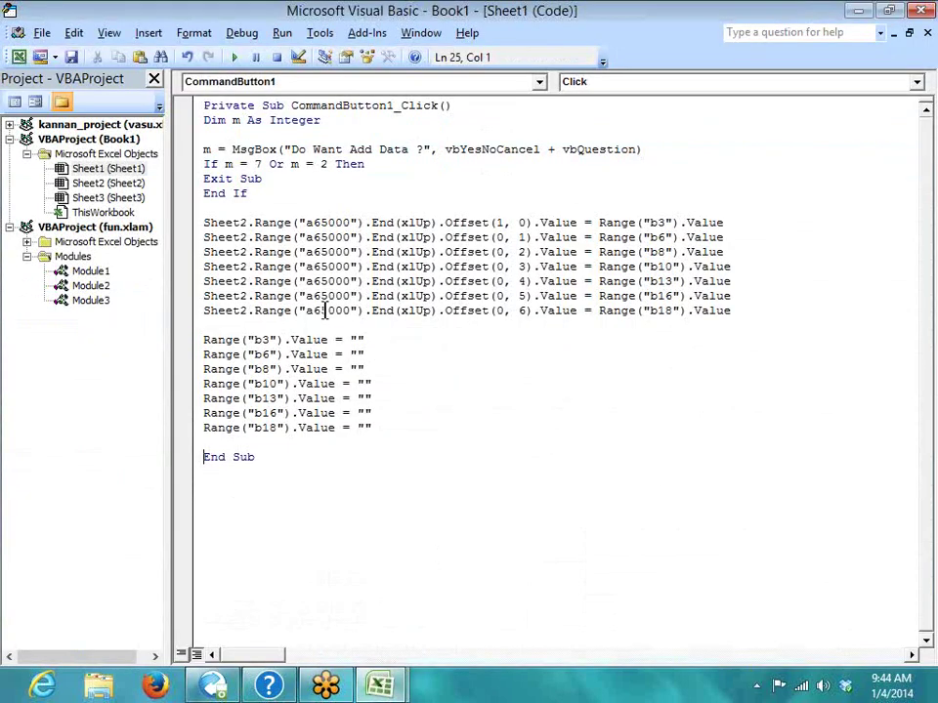
{"action": "left_click_drag", "start_coordinate": [812, 313], "coordinate": [306, 311]}
{"action": "left_click_drag", "start_coordinate": [217, 265], "coordinate": [204, 252]}
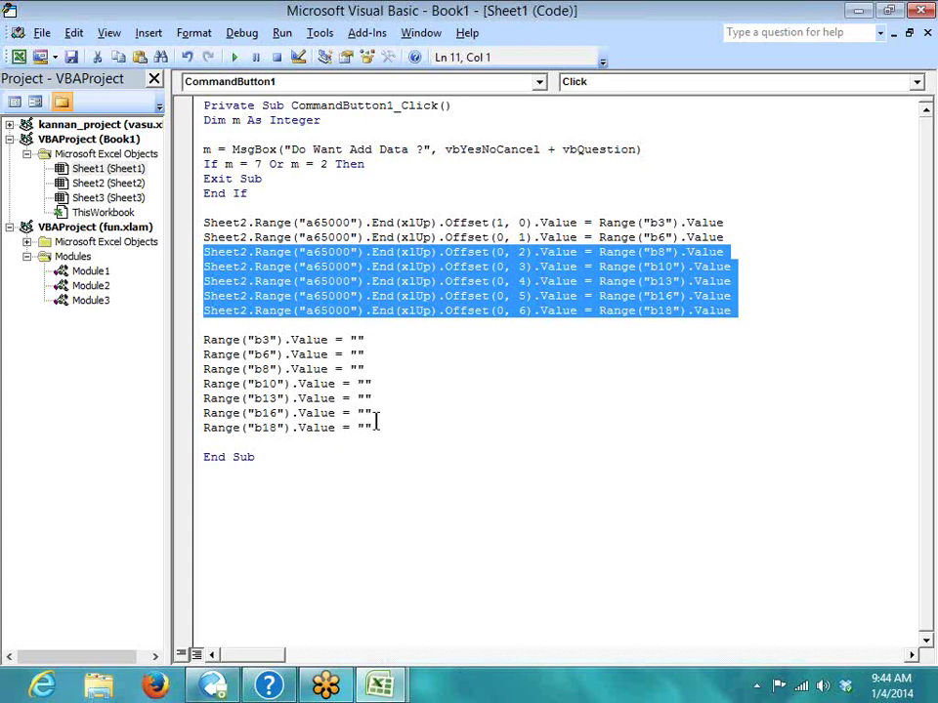
{"action": "left_click", "coordinate": [428, 423]}
{"action": "key", "text": "Return"}
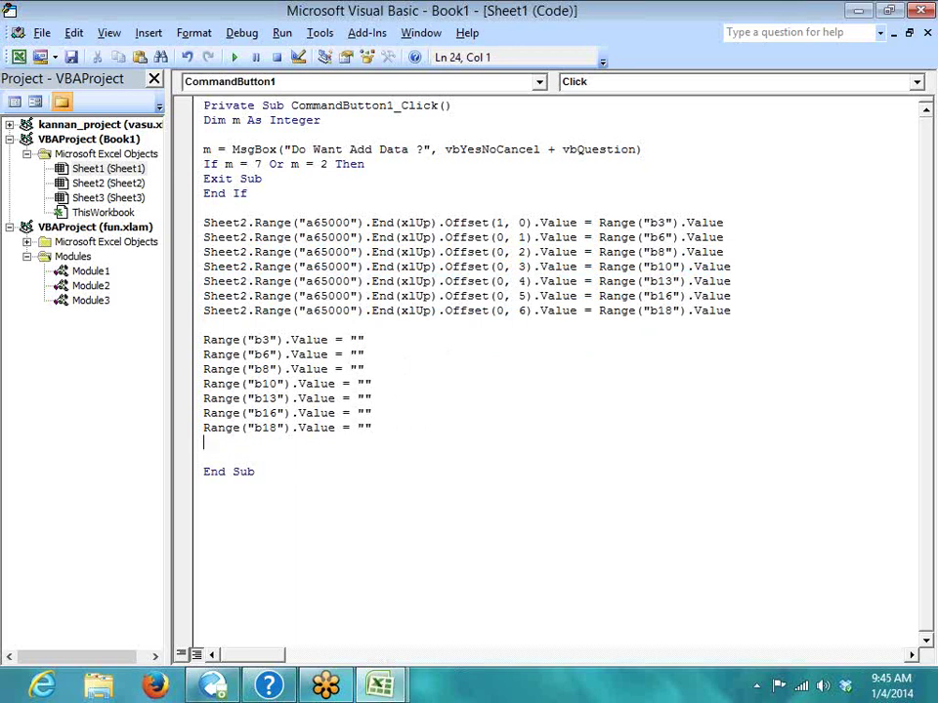
- In Excel, check the form's Roll (8), Name, DOB, Father Name and Class cells
{"action": "mouse_move", "coordinate": [388, 690]}
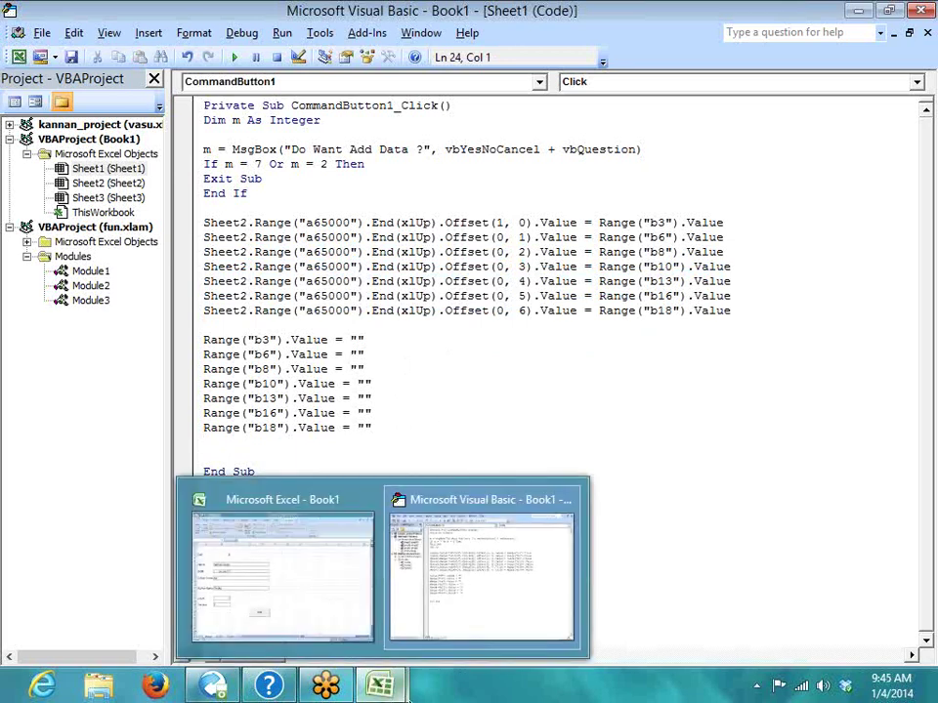
{"action": "left_click", "coordinate": [312, 603]}
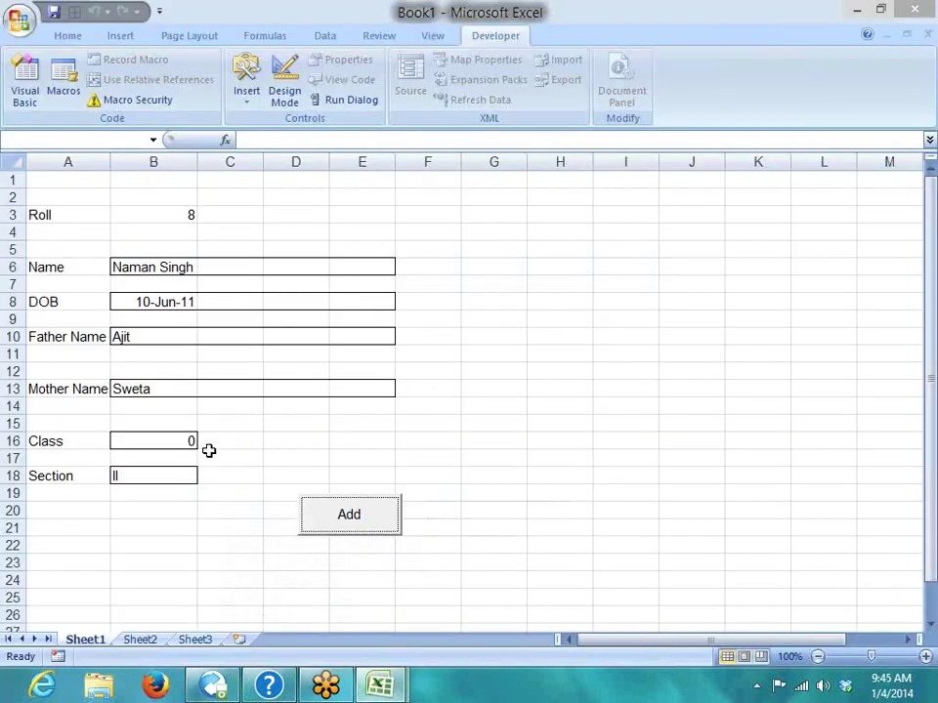
{"action": "left_click", "coordinate": [186, 213]}
{"action": "left_click", "coordinate": [129, 264]}
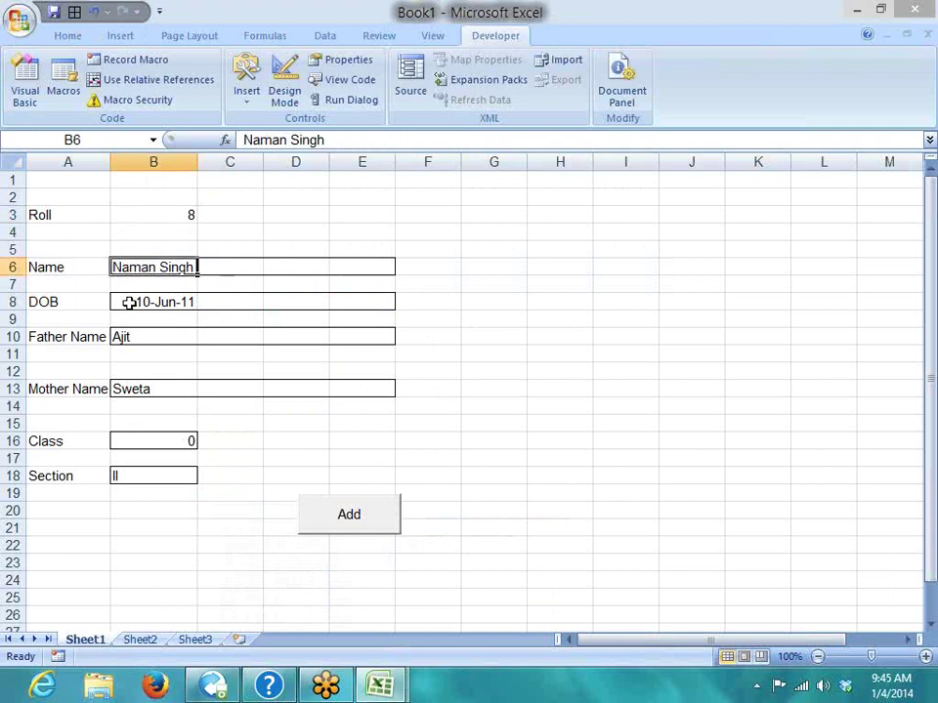
{"action": "left_click", "coordinate": [130, 302]}
{"action": "left_click", "coordinate": [144, 268]}
{"action": "left_click", "coordinate": [145, 319]}
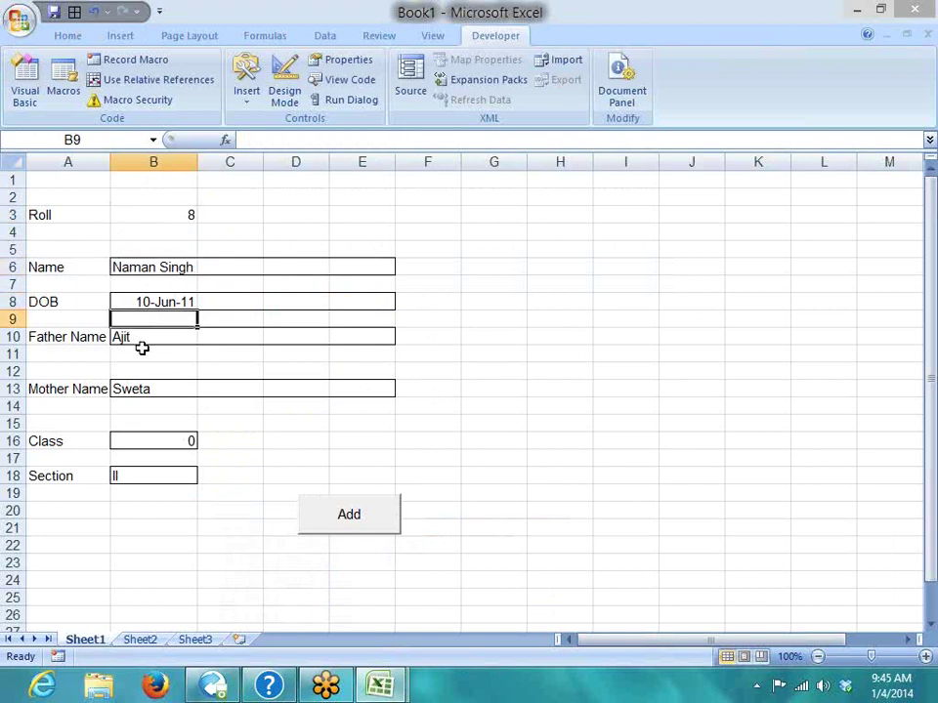
{"action": "left_click", "coordinate": [143, 354]}
{"action": "left_click", "coordinate": [75, 491]}
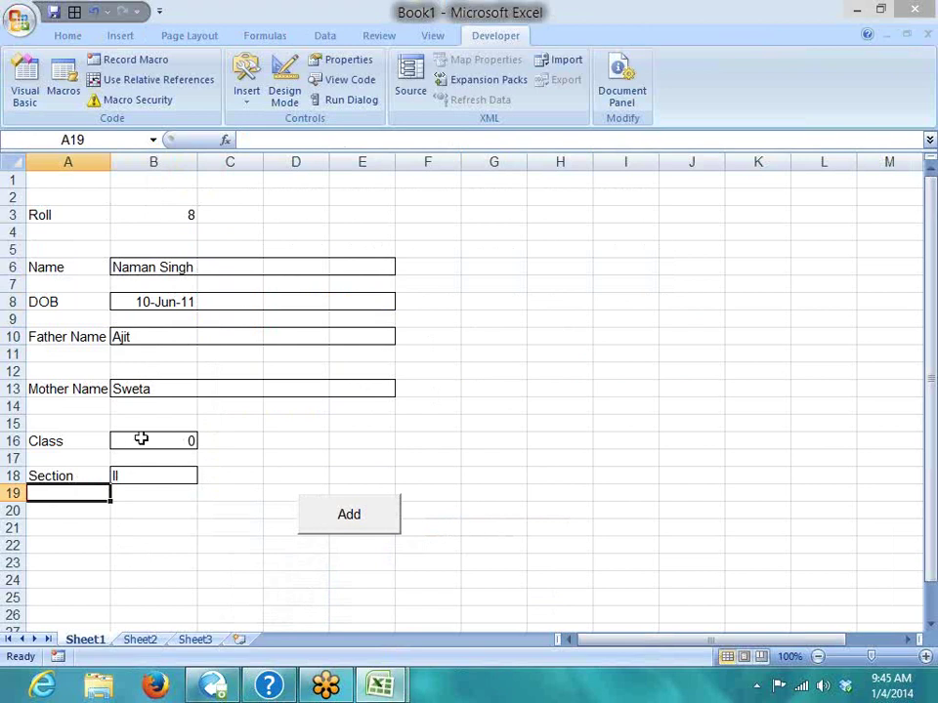
{"action": "left_click", "coordinate": [140, 439]}
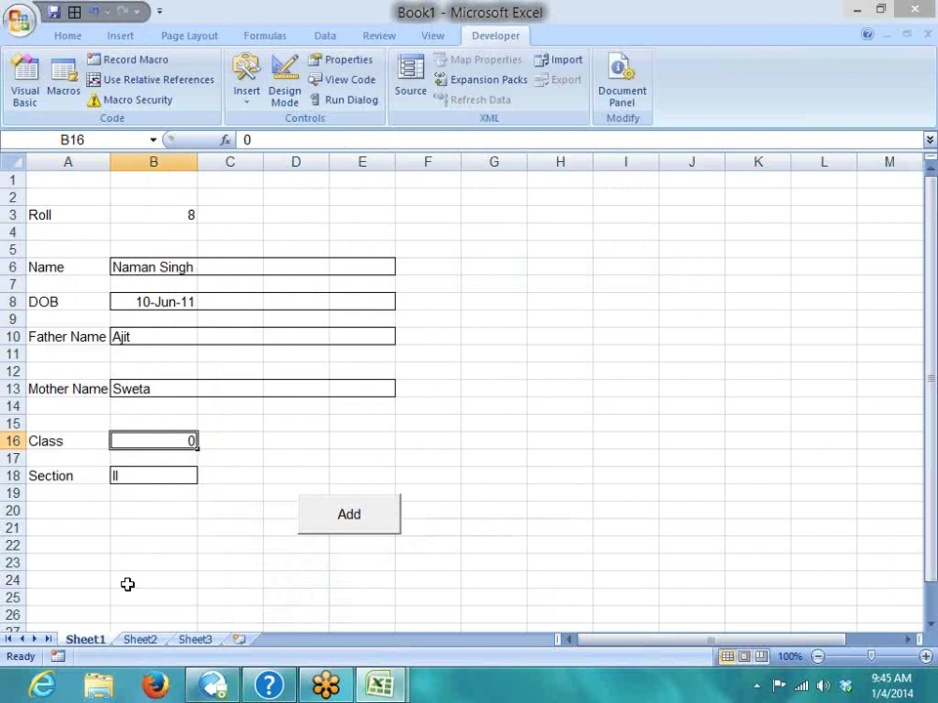
- Open Sheet1's code and add a Worksheet_Change procedure using the Worksheet object dropdown
{"action": "right_click", "coordinate": [100, 639]}
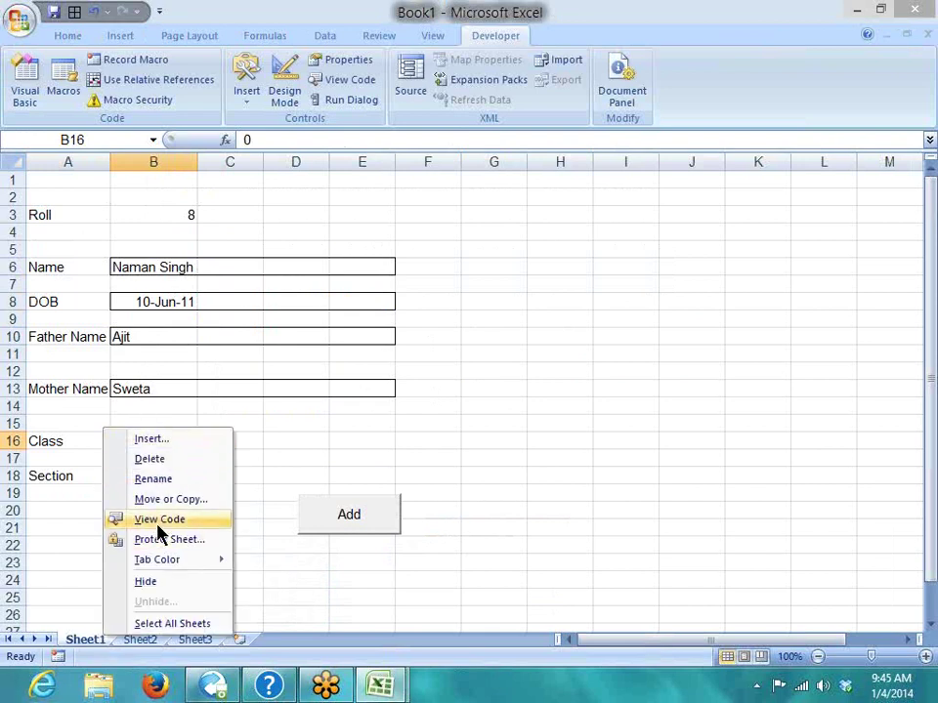
{"action": "left_click", "coordinate": [157, 529]}
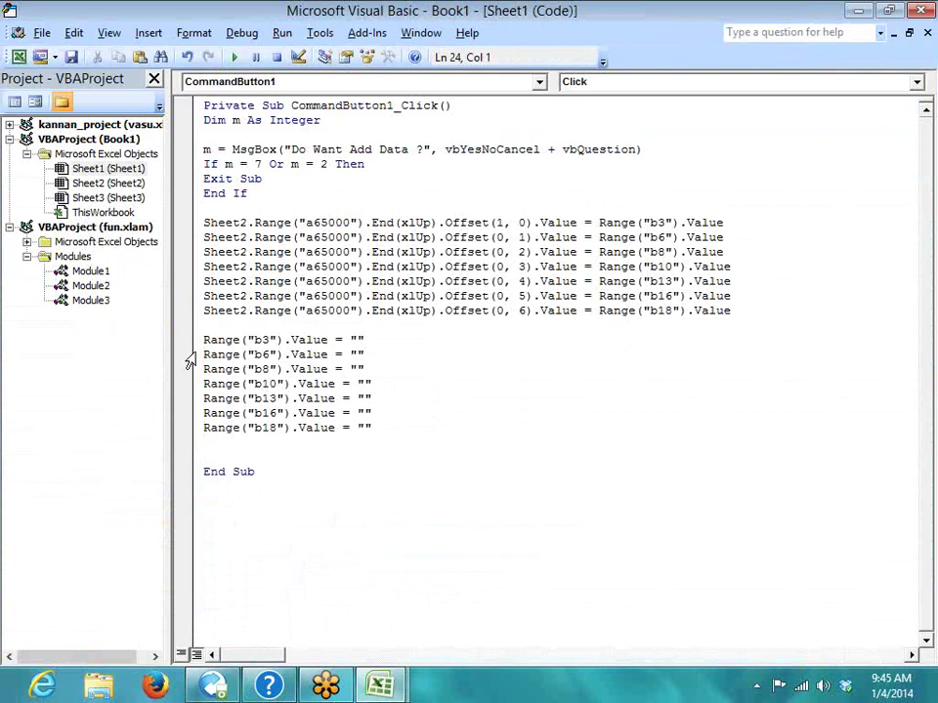
{"action": "left_click", "coordinate": [27, 243]}
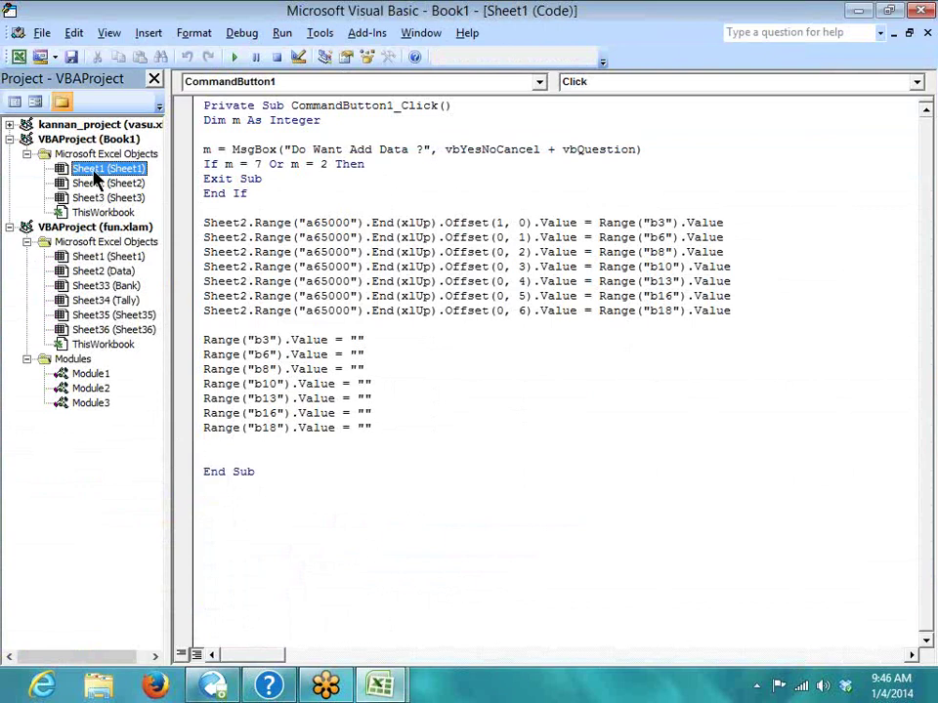
{"action": "left_click", "coordinate": [216, 451]}
{"action": "left_click", "coordinate": [232, 531]}
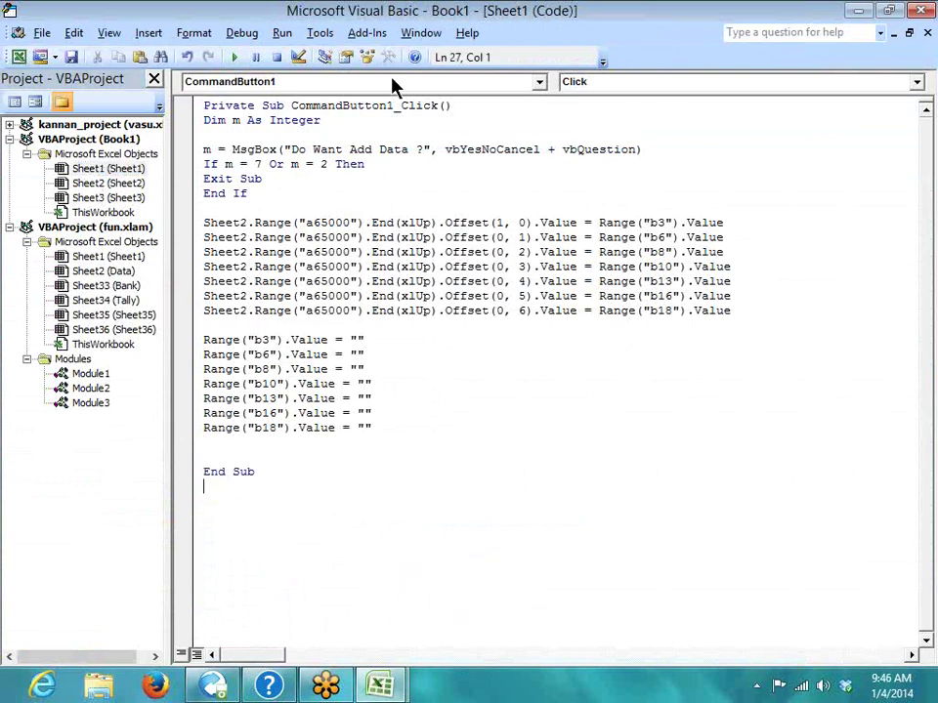
{"action": "left_click", "coordinate": [357, 86]}
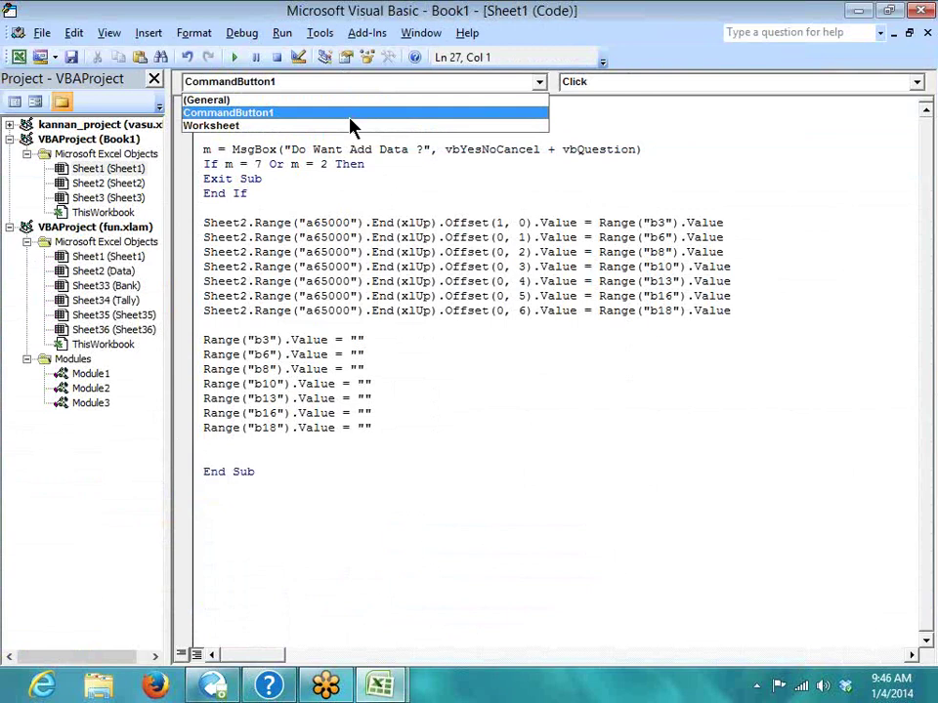
{"action": "left_click", "coordinate": [351, 125]}
{"action": "left_click", "coordinate": [623, 86]}
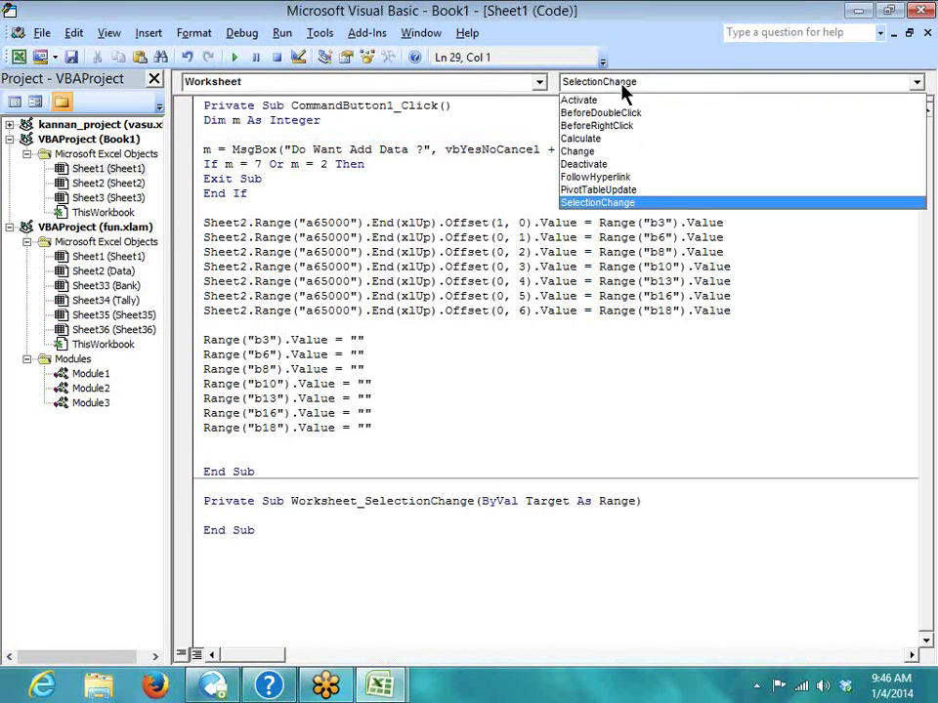
{"action": "left_click", "coordinate": [609, 153]}
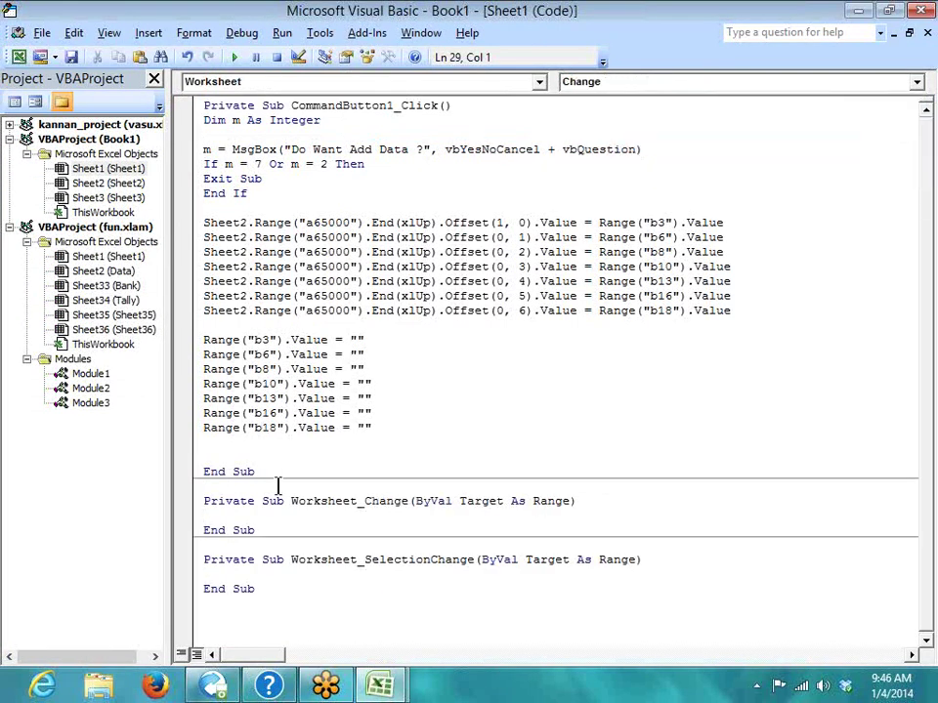
- Delete the Worksheet_SelectionChange stub and add blank lines inside Worksheet_Change
{"action": "left_click", "coordinate": [277, 589]}
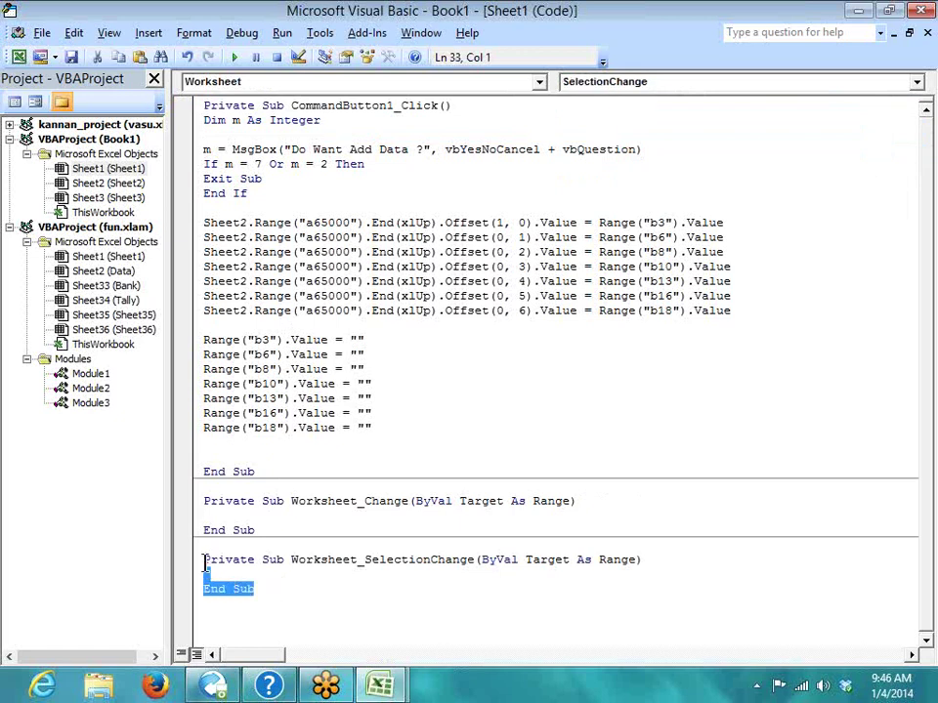
{"action": "left_click_drag", "start_coordinate": [276, 589], "coordinate": [193, 560]}
{"action": "key", "text": "Delete"}
{"action": "left_click", "coordinate": [209, 514]}
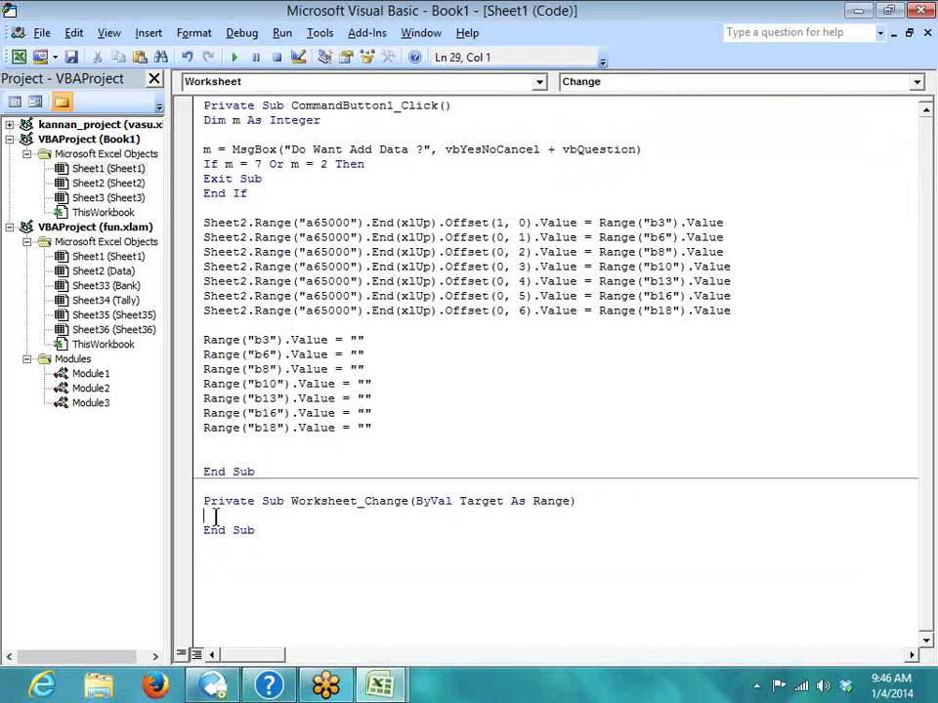
{"action": "key", "text": "Return"}
{"action": "key", "text": "Return"}
{"action": "left_click", "coordinate": [203, 530]}
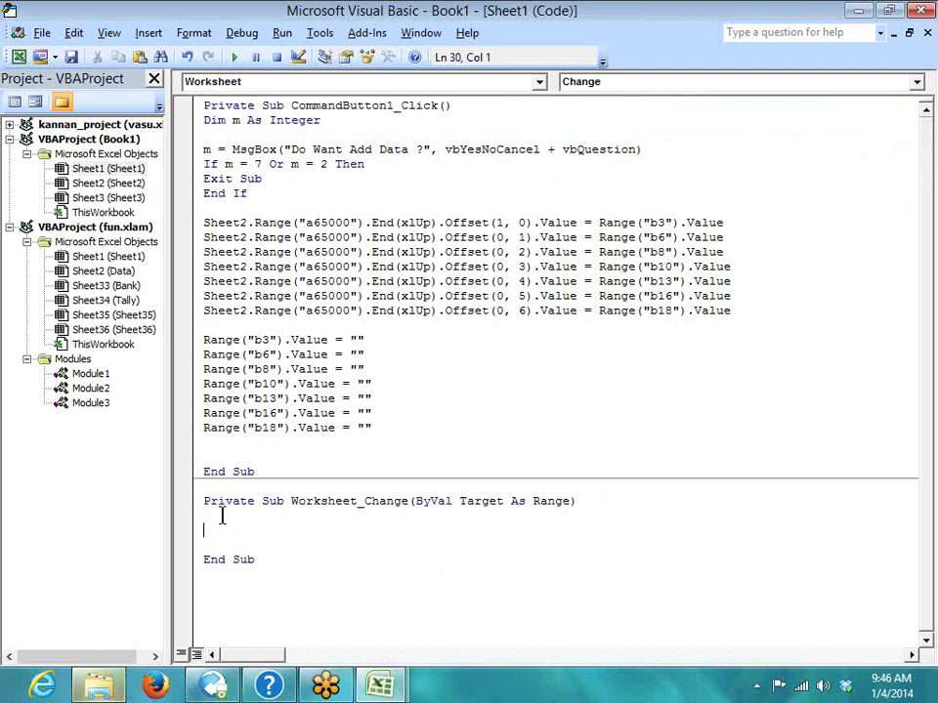
- Close the DVD_PAL folder, minimise Any Video Converter, and return to Excel's Book1 form
{"action": "left_click", "coordinate": [95, 684]}
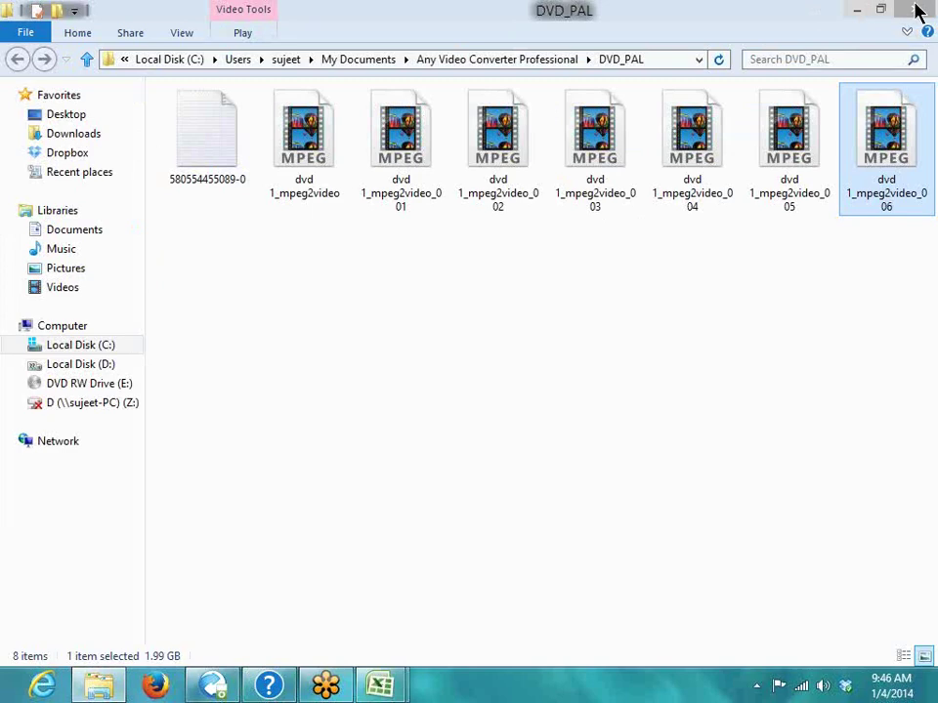
{"action": "left_click", "coordinate": [918, 12]}
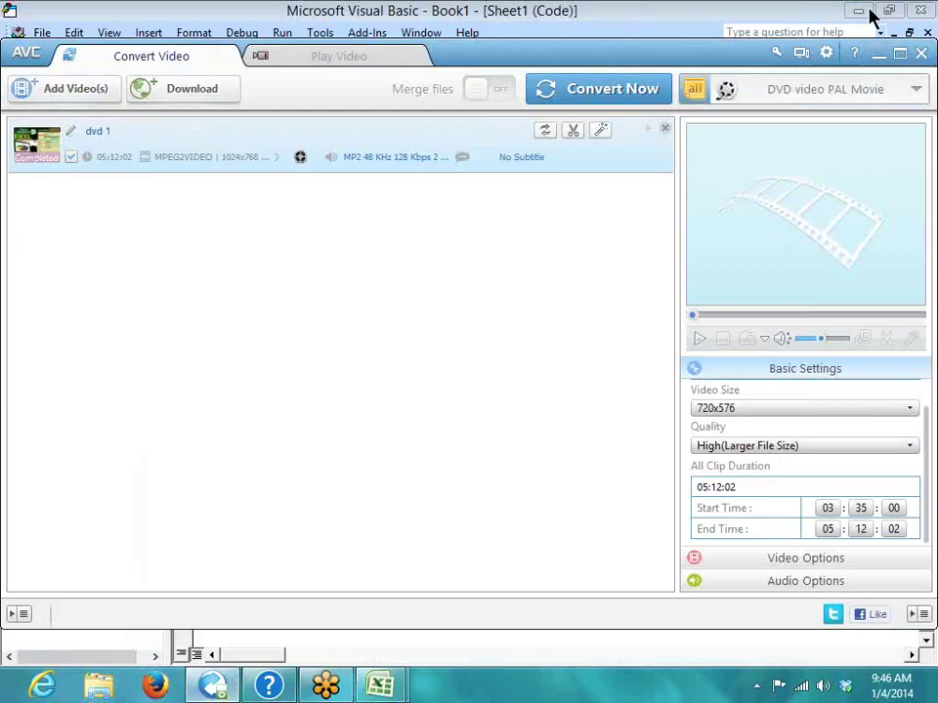
{"action": "left_click", "coordinate": [879, 54]}
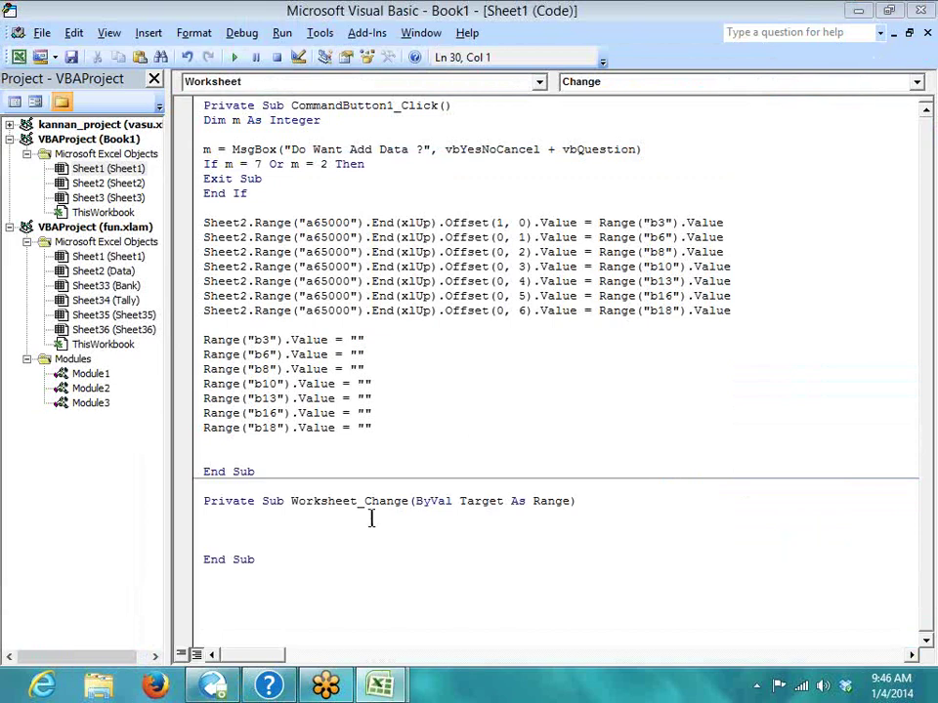
{"action": "left_click", "coordinate": [269, 687]}
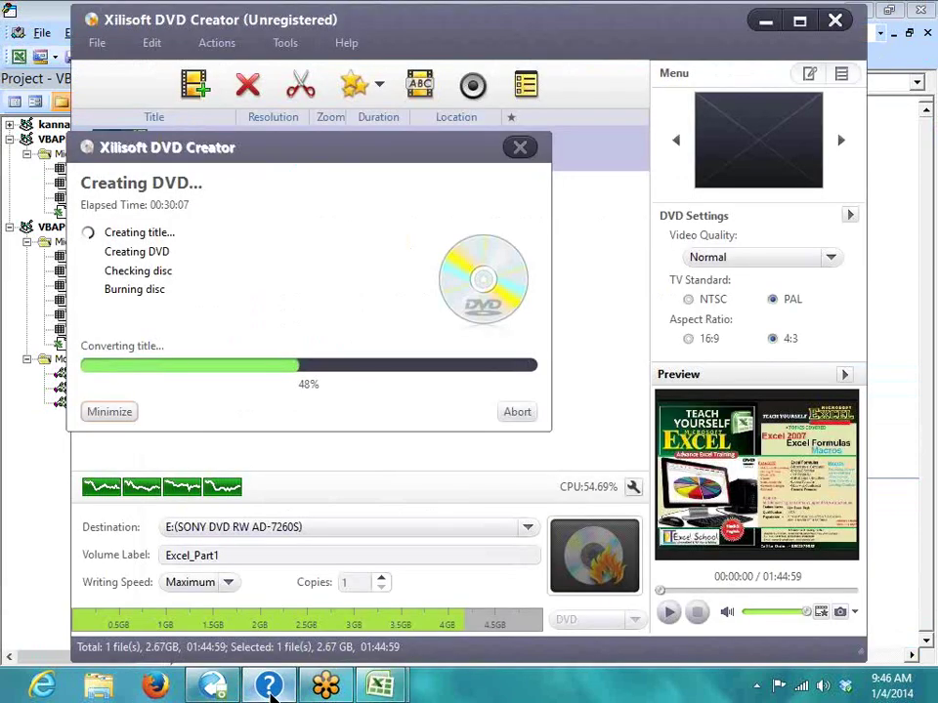
{"action": "mouse_move", "coordinate": [395, 672]}
{"action": "left_click", "coordinate": [332, 587]}
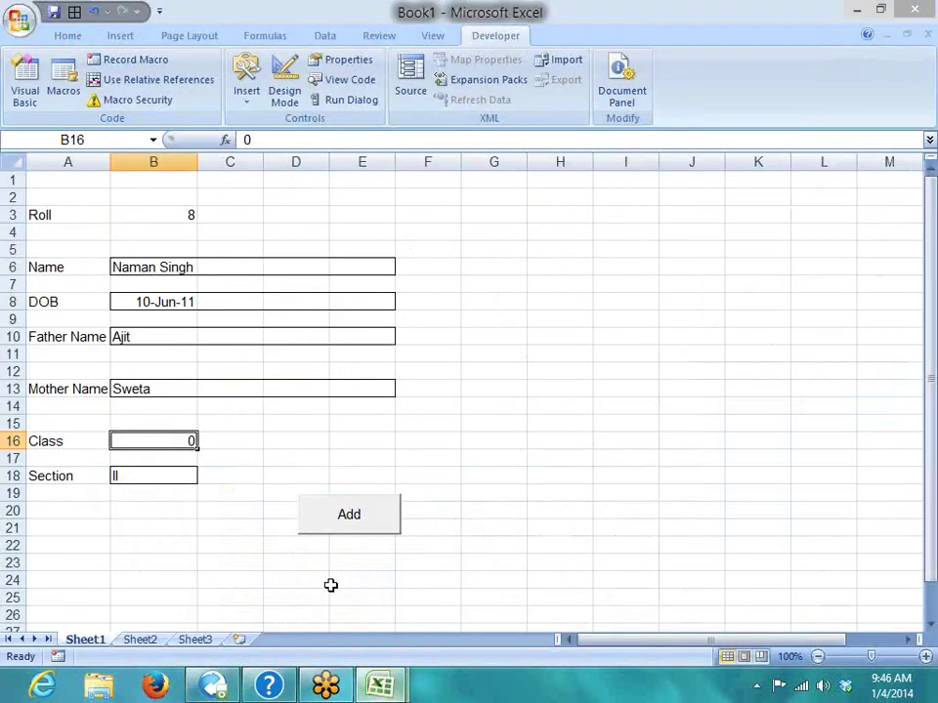
- Enter 1 in the Class cell B16 in place of 0, then return to the Visual Basic window
{"action": "left_click", "coordinate": [138, 471]}
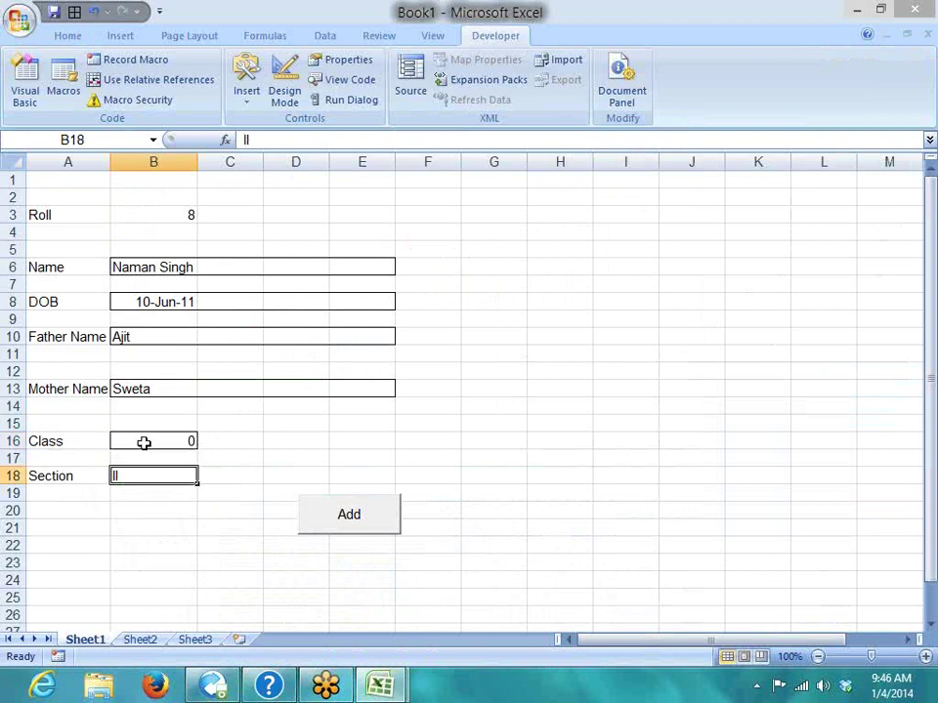
{"action": "left_click", "coordinate": [144, 442]}
{"action": "left_click", "coordinate": [143, 476]}
{"action": "left_click", "coordinate": [151, 440]}
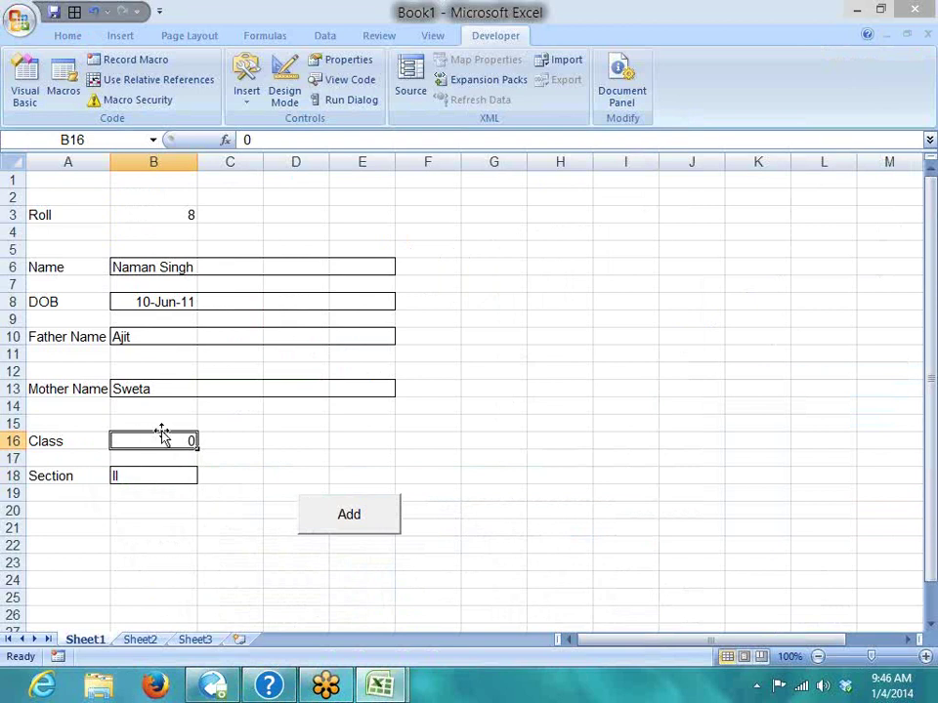
{"action": "type", "text": "1"}
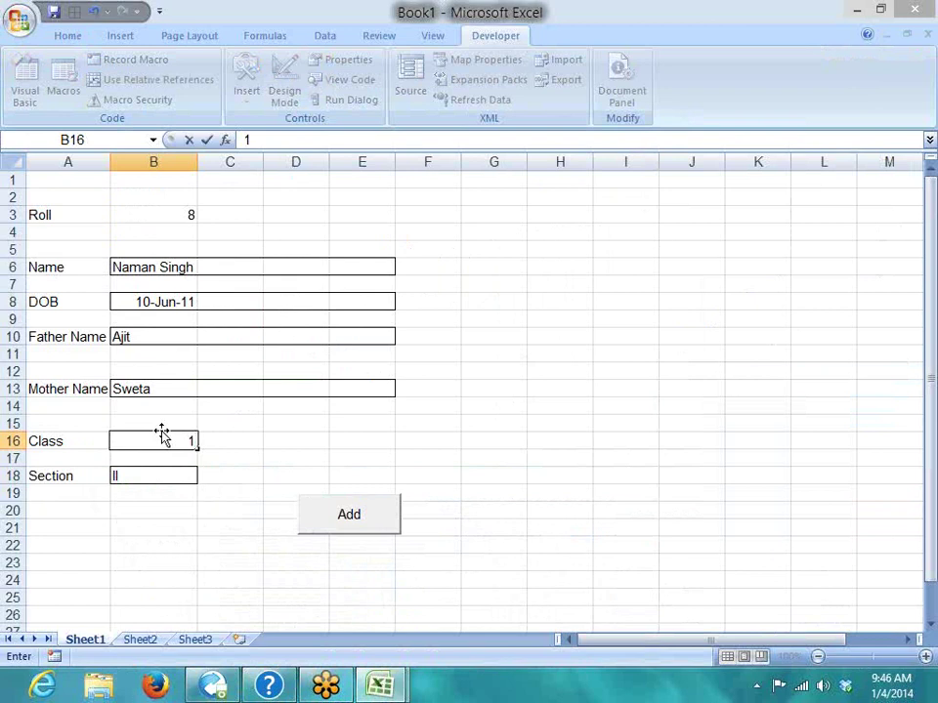
{"action": "key", "text": "Return"}
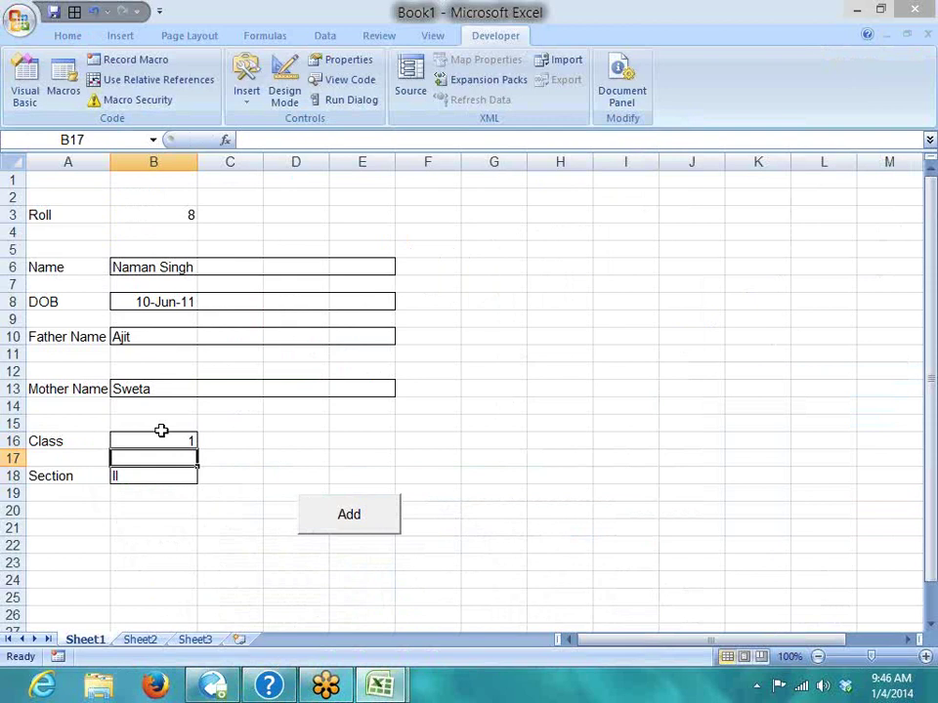
{"action": "left_click", "coordinate": [162, 431]}
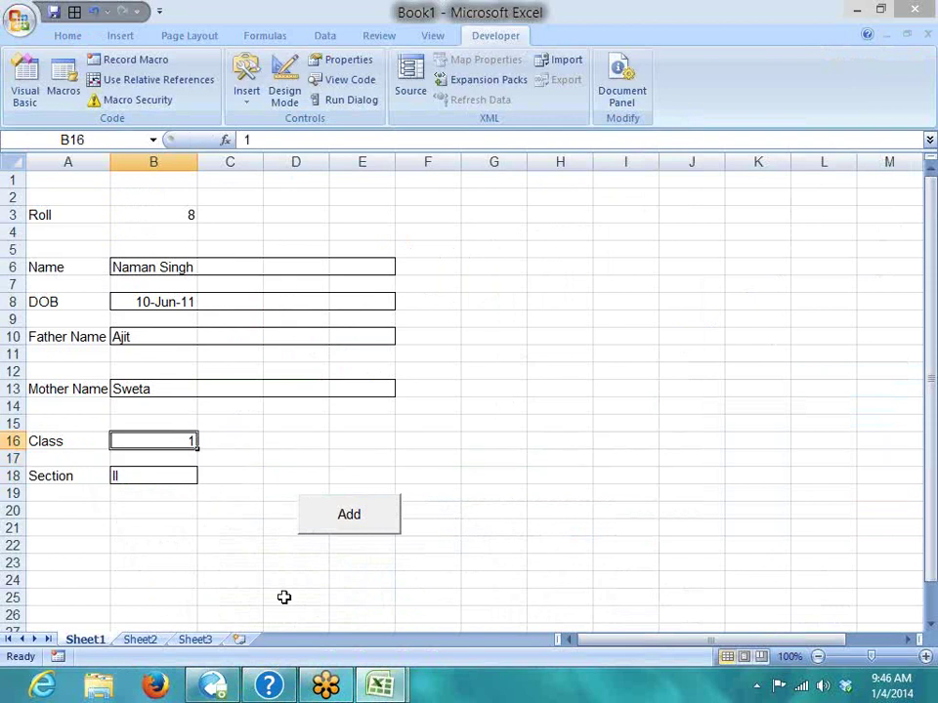
{"action": "mouse_move", "coordinate": [377, 684]}
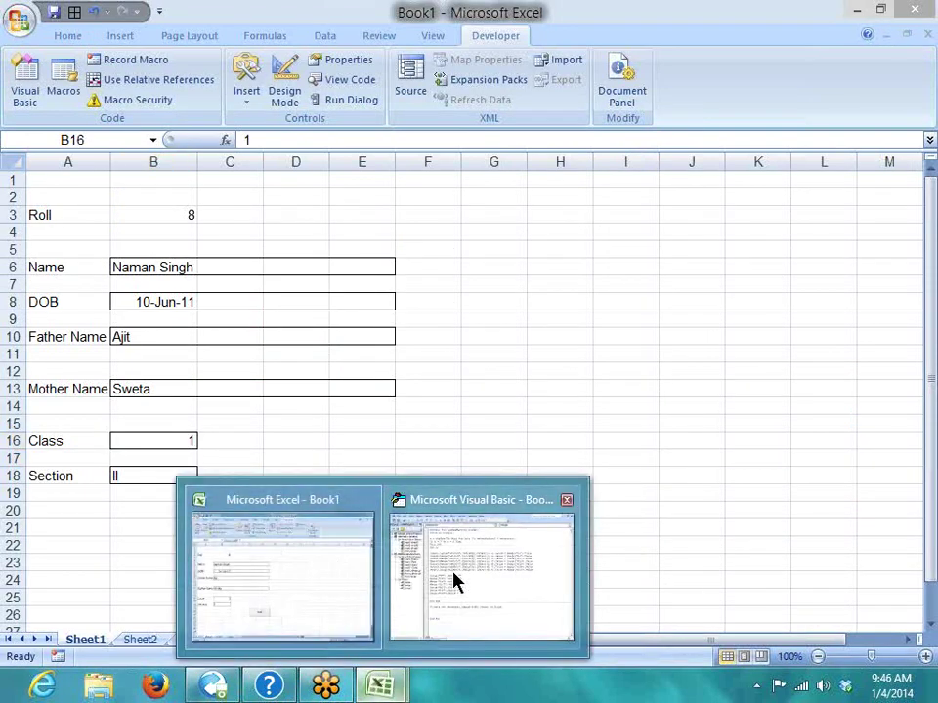
{"action": "left_click", "coordinate": [457, 583]}
- In Worksheet_Change, add the line If IsNumeric(Range("b16").Value) = False Then
{"action": "key", "text": "Return"}
{"action": "key", "text": "Return"}
{"action": "key", "text": "Up"}
{"action": "key", "text": "Up"}
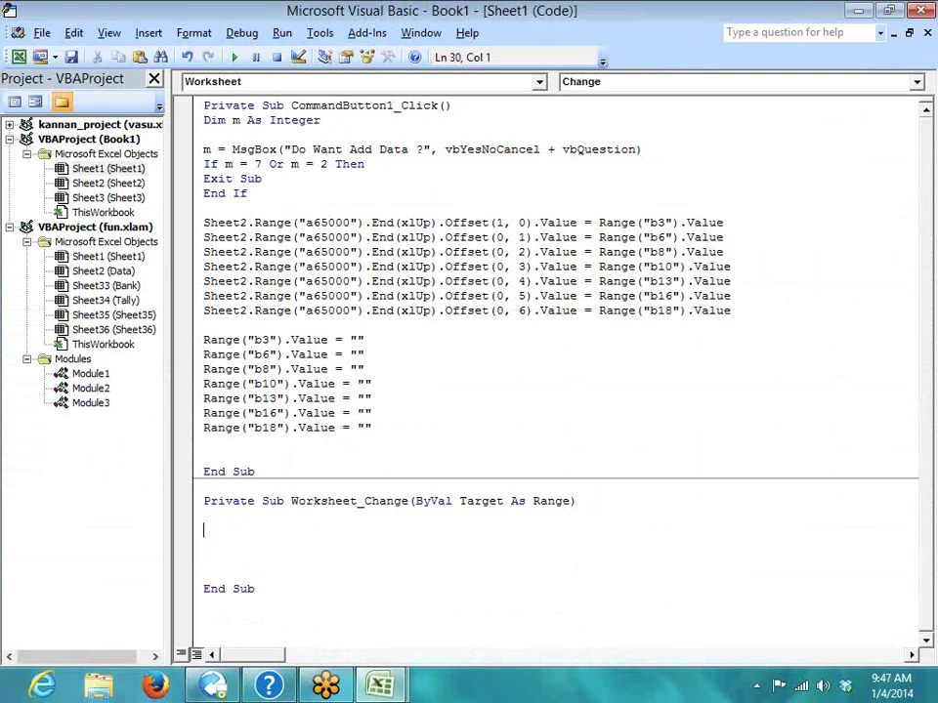
{"action": "type", "text": "if"}
{"action": "type", "text": " is"}
{"action": "type", "text": "numa"}
{"action": "key", "text": "BackSpace"}
{"action": "type", "text": "eric"}
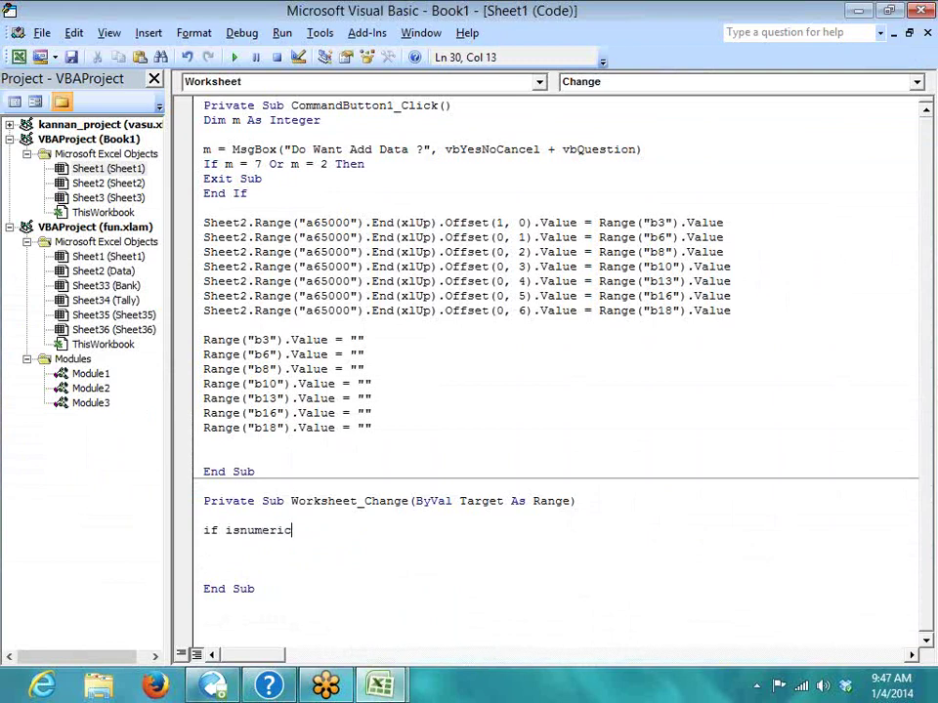
{"action": "type", "text": "(range("}
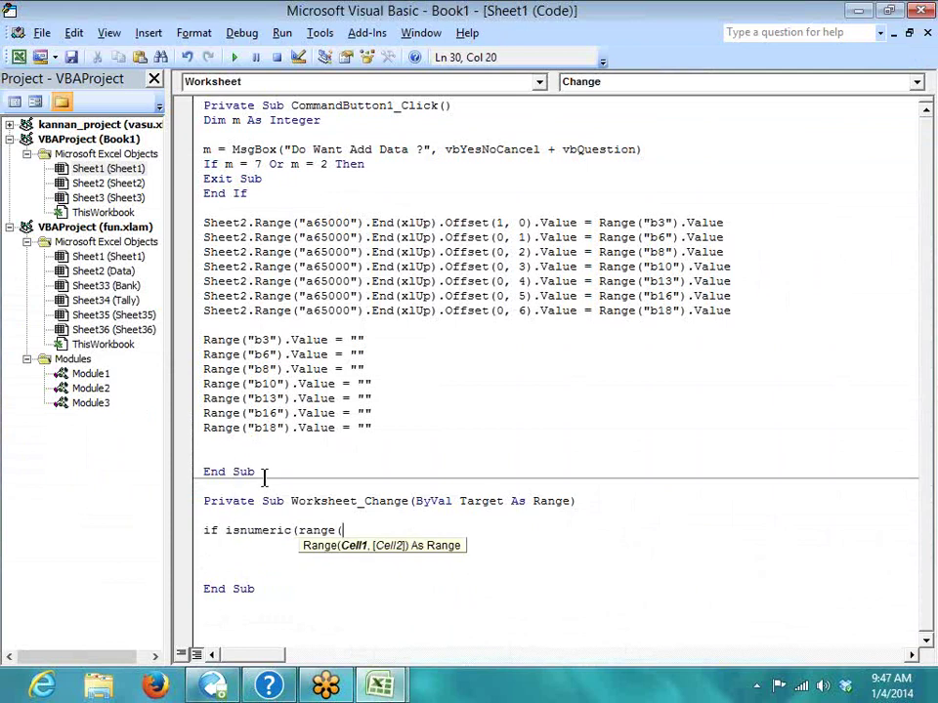
{"action": "type", "text": "\"b16\""}
{"action": "type", "text": ")"}
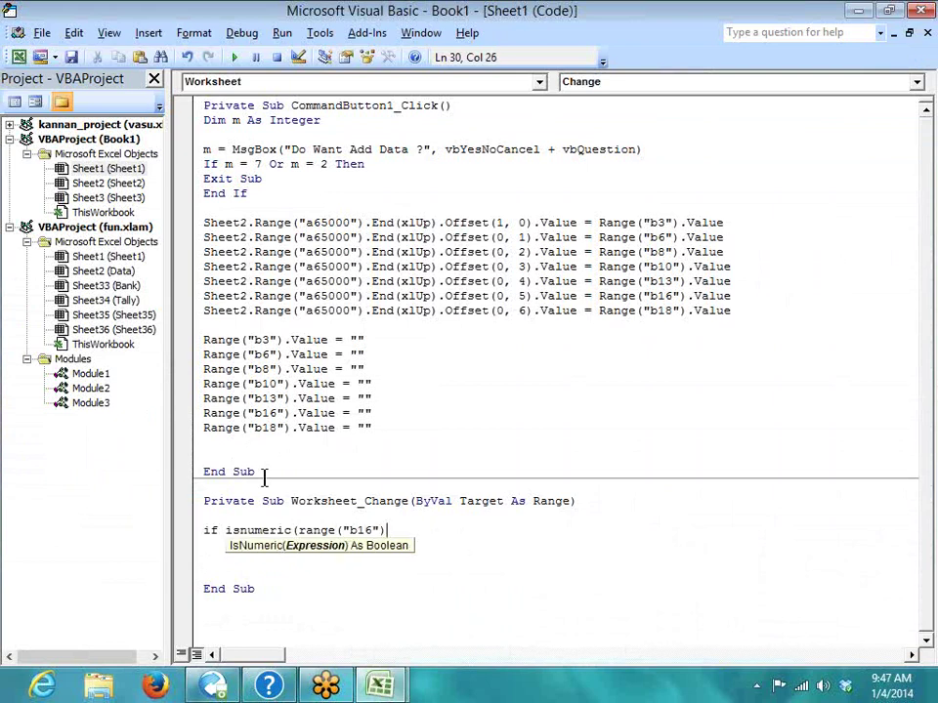
{"action": "type", "text": ".v"}
{"action": "key", "text": "Down"}
{"action": "key", "text": "Tab"}
{"action": "type", "text": ")"}
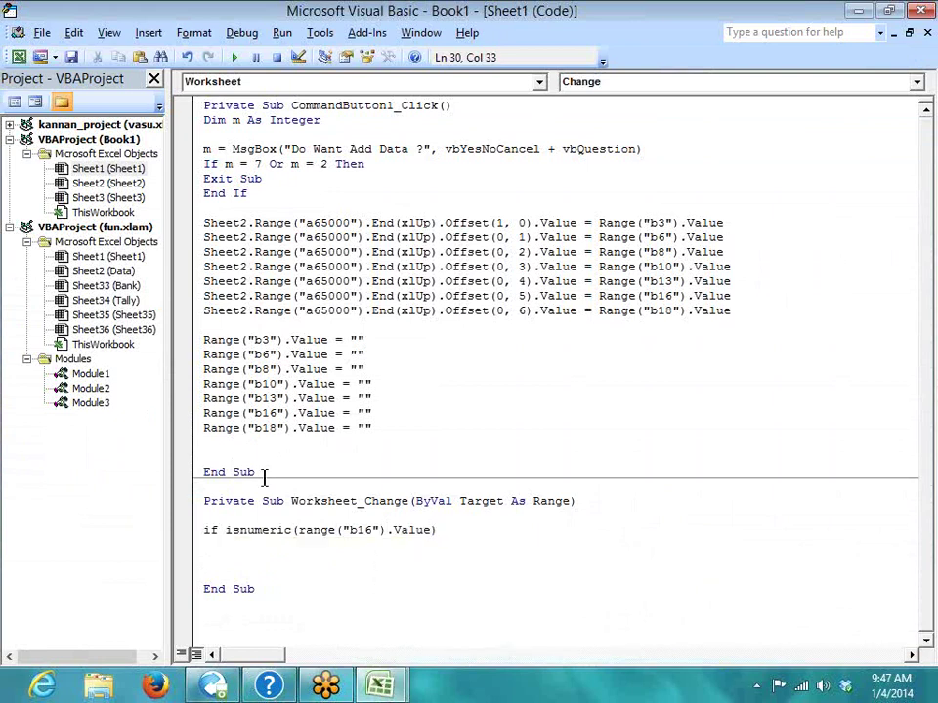
{"action": "type", "text": "=f"}
{"action": "key", "text": "Tab"}
{"action": "key", "text": "BackSpace"}
{"action": "type", "text": "tehn"}
{"action": "key", "text": "BackSpace"}
{"action": "key", "text": "BackSpace"}
{"action": "key", "text": "BackSpace"}
{"action": "type", "text": "hen"}
{"action": "key", "text": "Return"}
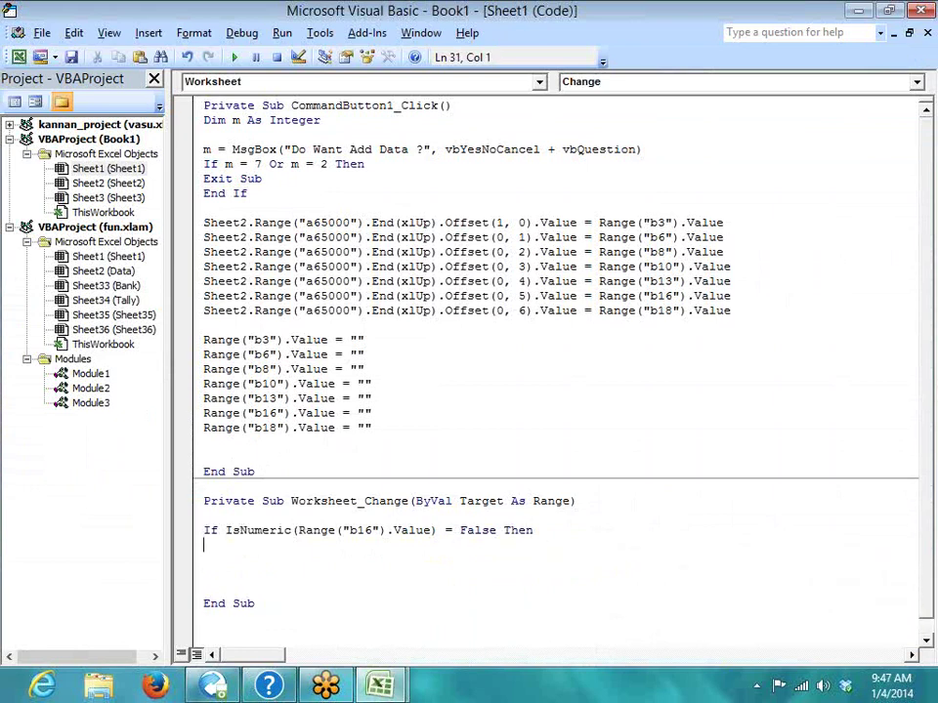
- Add the line MsgBox "Pleae Enter Class in Number" inside the If block
{"action": "type", "text": "msg box"}
{"action": "key", "text": "Left"}
{"action": "key", "text": "Left"}
{"action": "key", "text": "Left"}
{"action": "key", "text": "Left"}
{"action": "key", "text": "BackSpace"}
{"action": "key", "text": "Right"}
{"action": "key", "text": "Right"}
{"action": "key", "text": "Right"}
{"action": "type", "text": "\"Pleae ne"}
{"action": "key", "text": "BackSpace"}
{"action": "key", "text": "BackSpace"}
{"action": "type", "text": "Enter Class "}
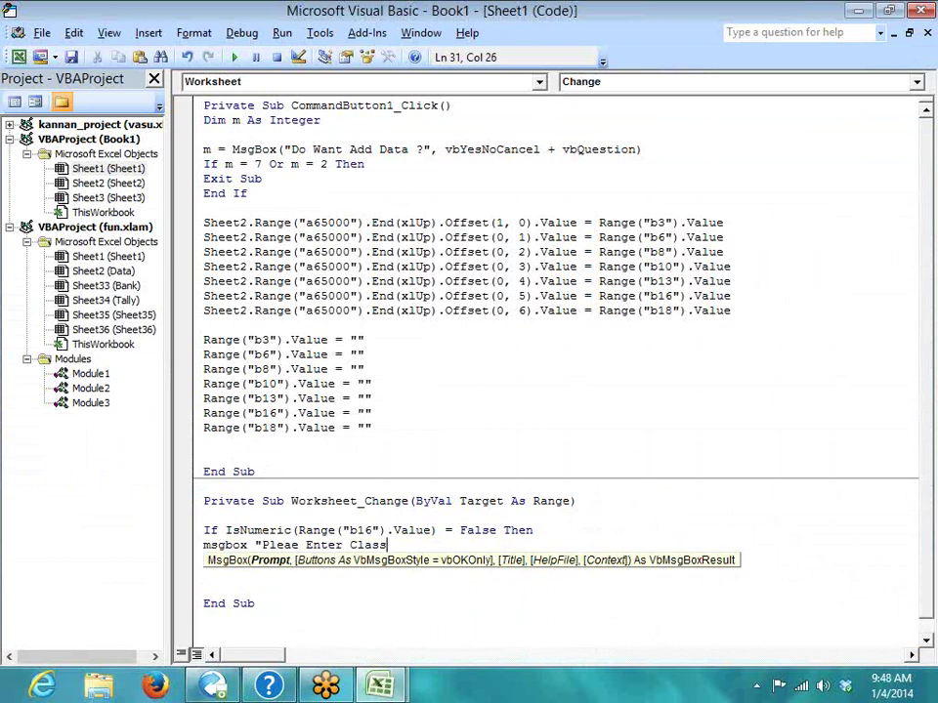
{"action": "type", "text": "in Number"}
{"action": "key", "text": "Left"}
{"action": "key", "text": "Left"}
{"action": "key", "text": "Right"}
{"action": "key", "text": "Right"}
{"action": "type", "text": "\""}
{"action": "key", "text": "Return"}
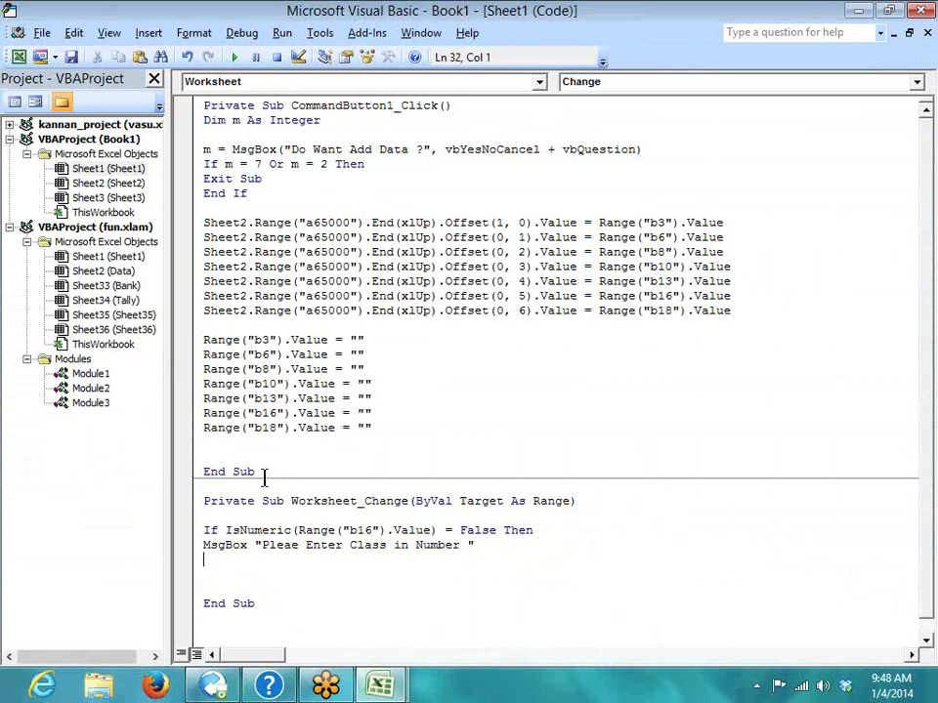
- Close the block with End If and switch back to the Excel worksheet
{"action": "type", "text": "end f"}
{"action": "key", "text": "BackSpace"}
{"action": "type", "text": "if"}
{"action": "key", "text": "Down"}
{"action": "key", "text": "alt+F11"}
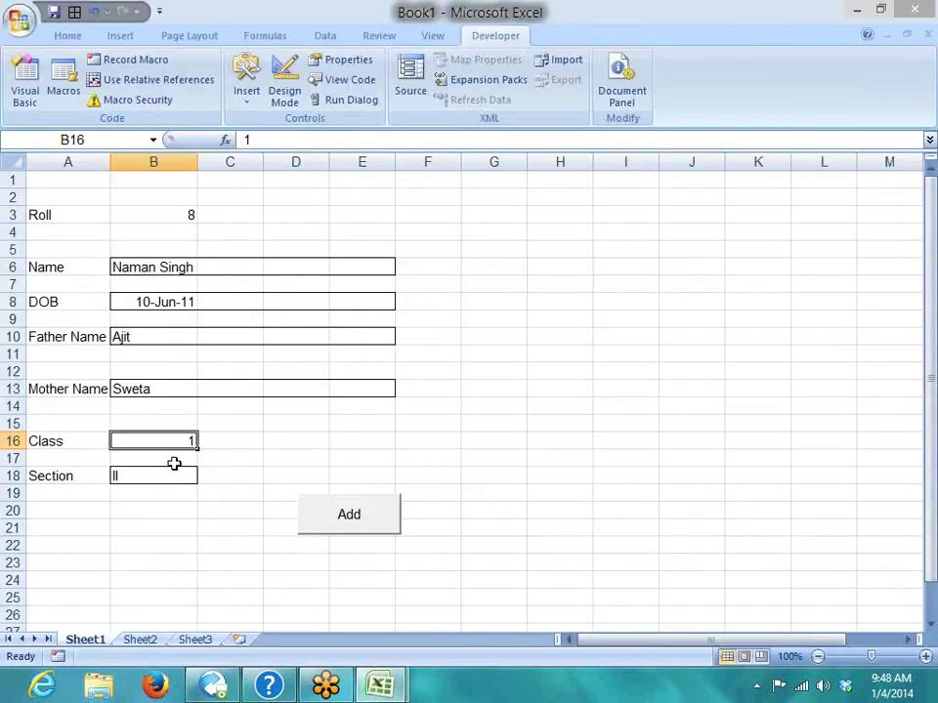
- Enter 'as' in Class cell B16, dismiss the number warning, and return to the code
{"action": "type", "text": "as"}
{"action": "key", "text": "Return"}
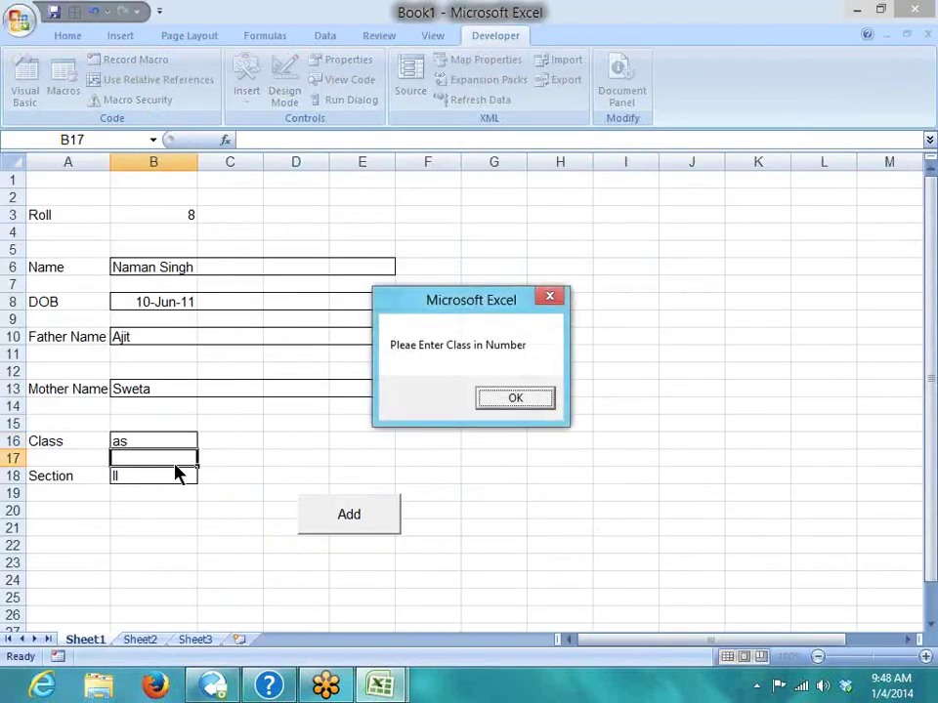
{"action": "key", "text": "Return"}
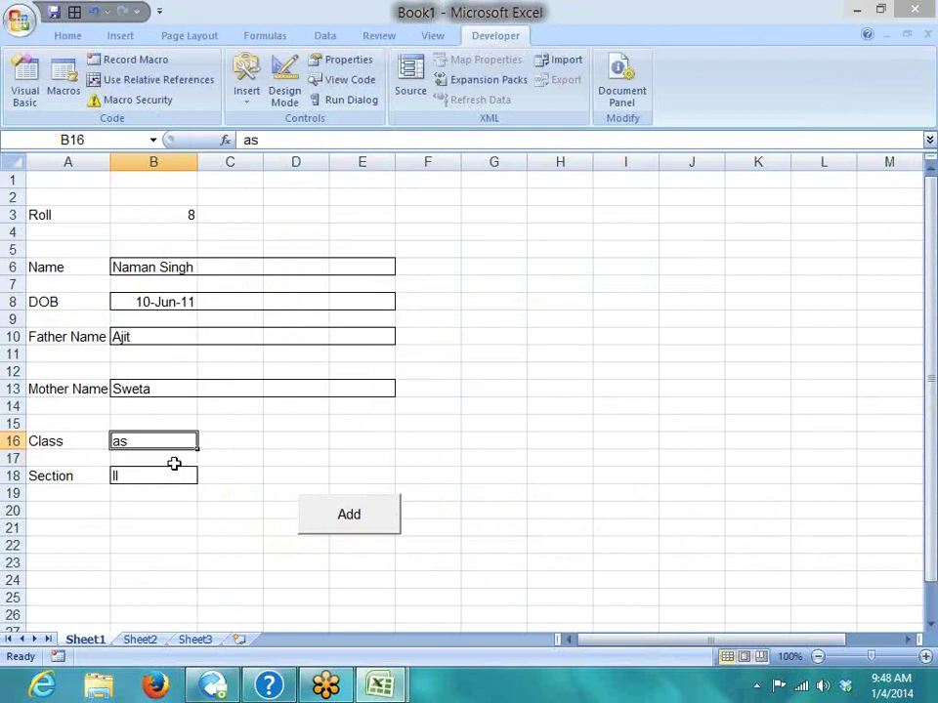
{"action": "key", "text": "alt+F11"}
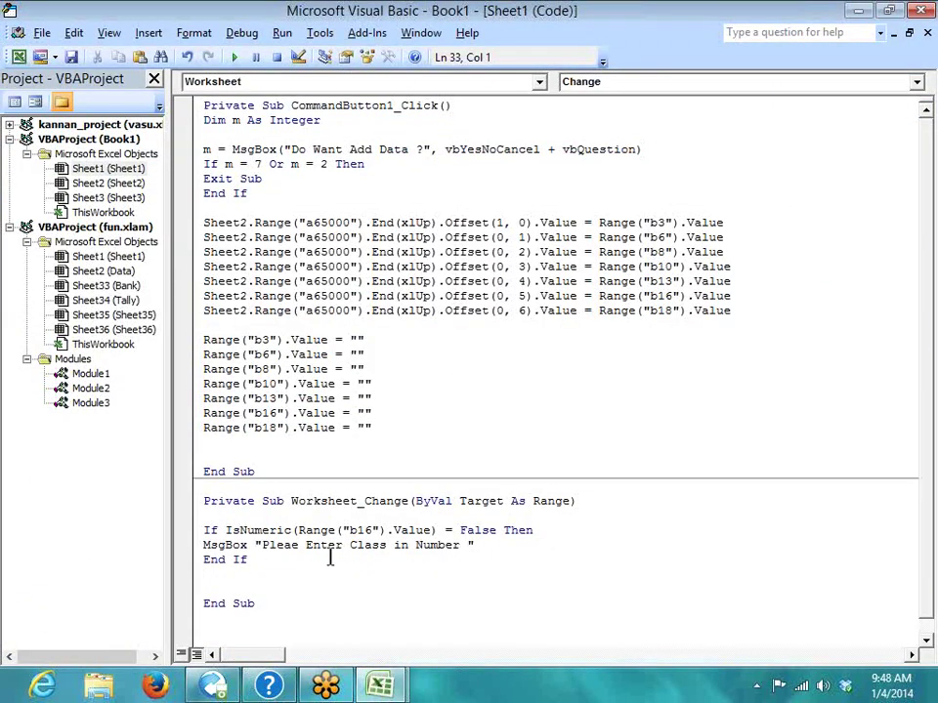
- Add Range("b16").Value = 0 above End If so a non-numeric class resets to 0
{"action": "left_click_drag", "start_coordinate": [299, 529], "coordinate": [435, 530]}
{"action": "key", "text": "ctrl+c"}
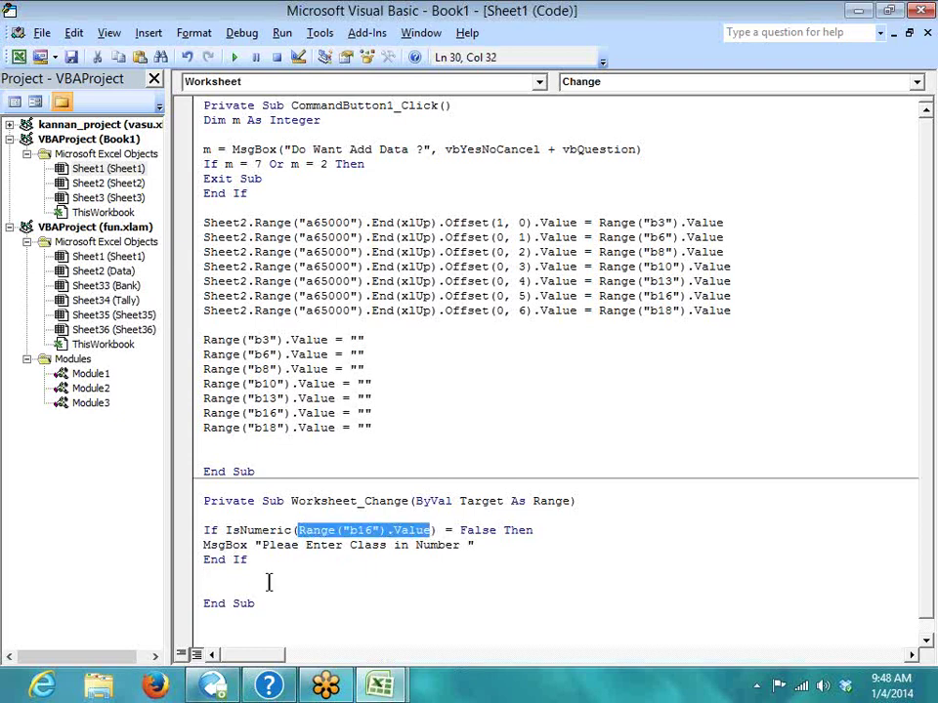
{"action": "left_click", "coordinate": [202, 560]}
{"action": "key", "text": "Return"}
{"action": "key", "text": "Up"}
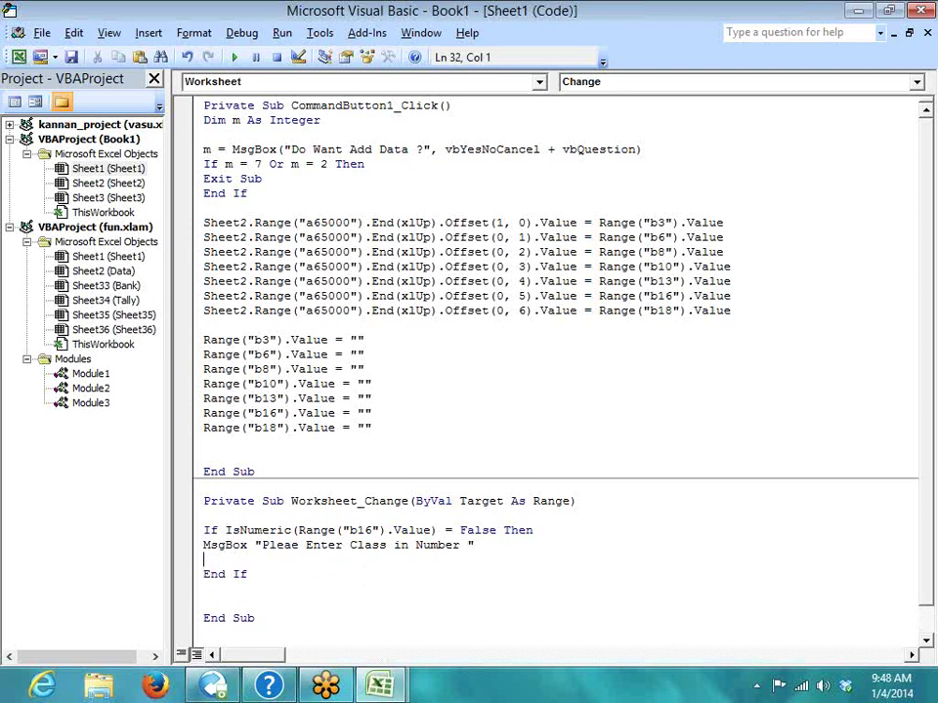
{"action": "key", "text": "ctrl+v"}
{"action": "type", "text": "="}
{"action": "type", "text": "0"}
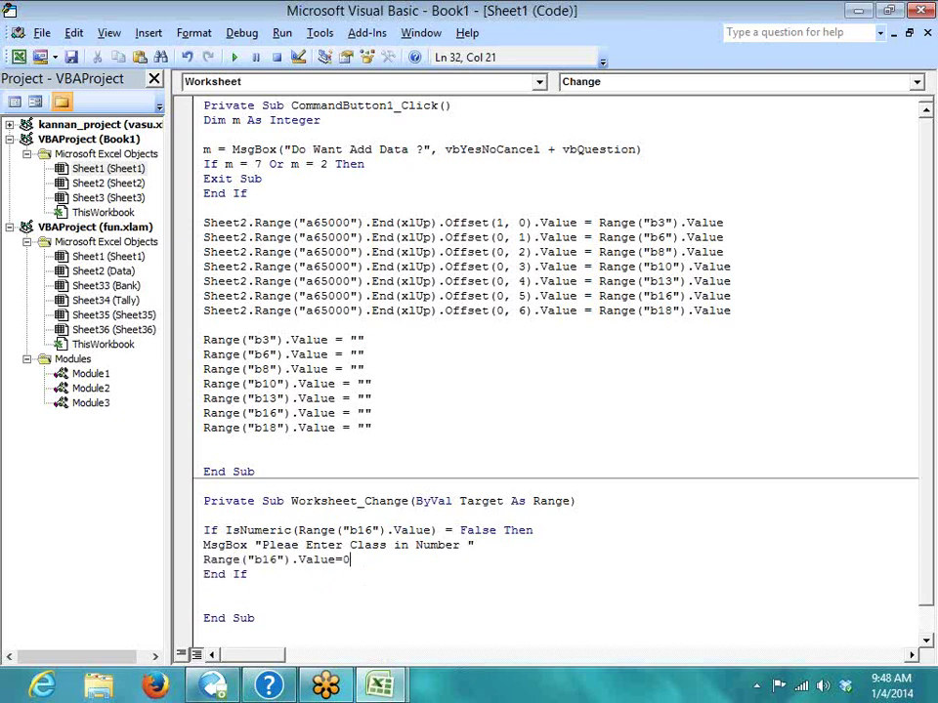
{"action": "key", "text": "Up"}
{"action": "double_click", "coordinate": [357, 369]}
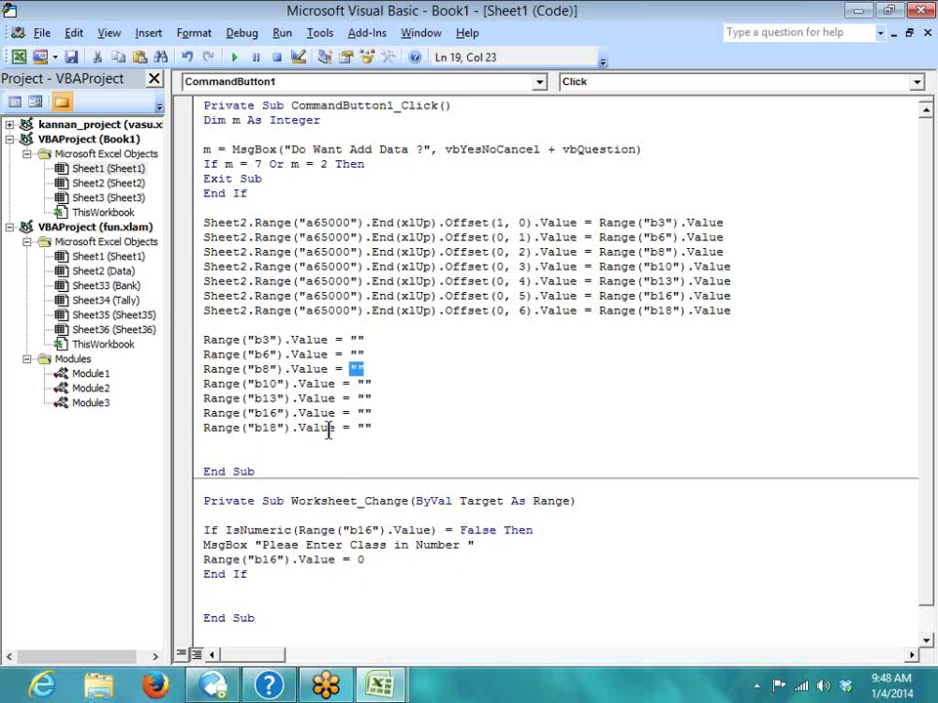
{"action": "left_click", "coordinate": [309, 452]}
{"action": "left_click", "coordinate": [311, 528]}
- Back in Excel, enter 'dsf' in Class cell B16 to test the check
{"action": "key", "text": "alt+F11"}
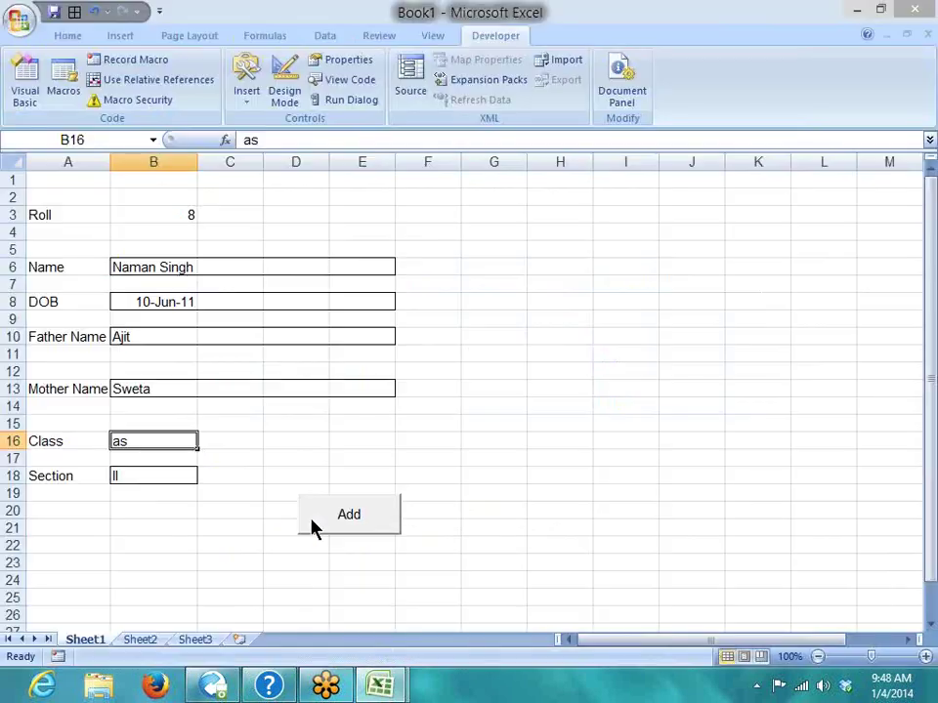
{"action": "type", "text": "dsf"}
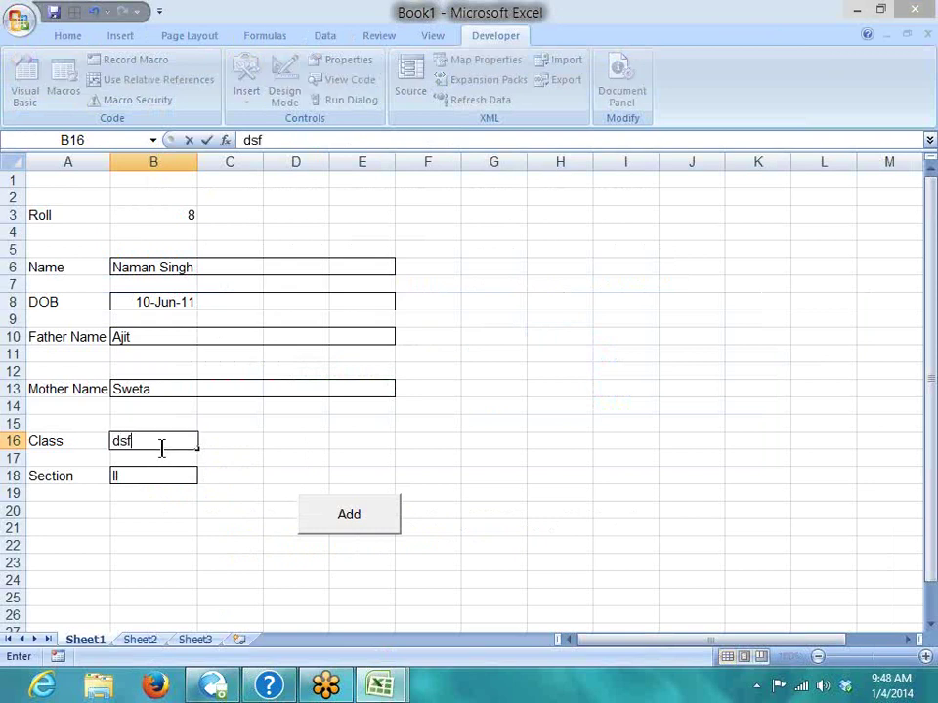
{"action": "key", "text": "Return"}
{"action": "key", "text": "Return"}
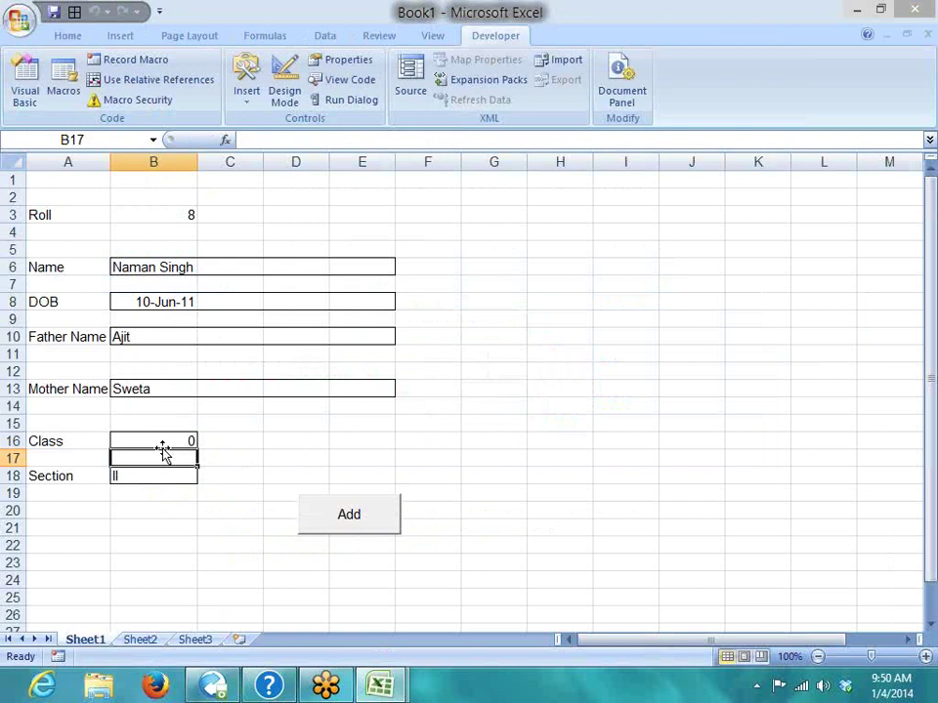
- On Sheet2, delete the incomplete record in row 2
{"action": "left_click", "coordinate": [139, 639]}
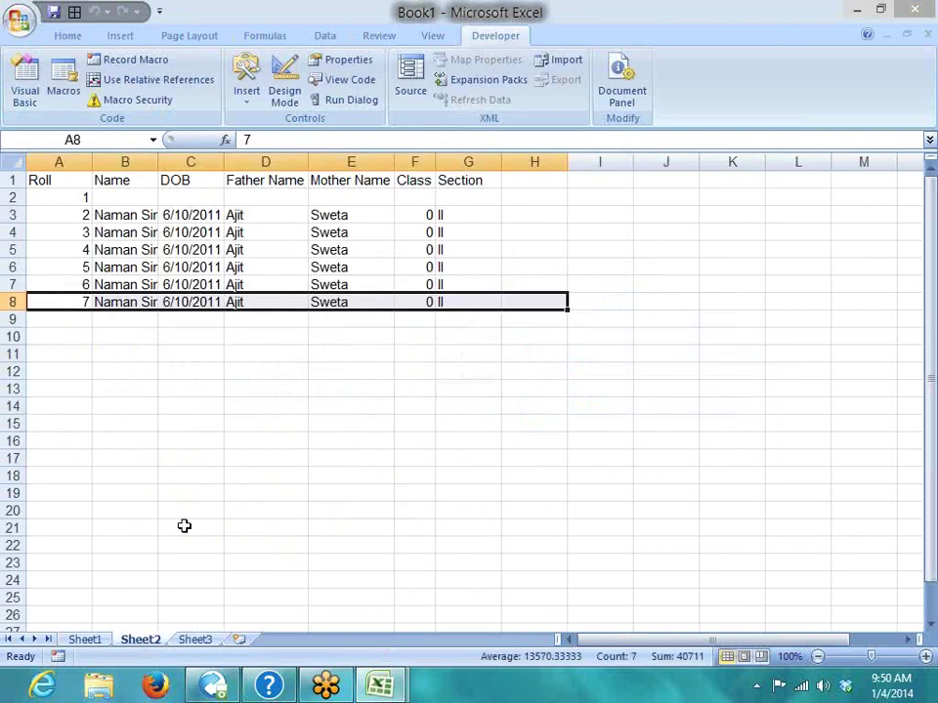
{"action": "left_click", "coordinate": [168, 391]}
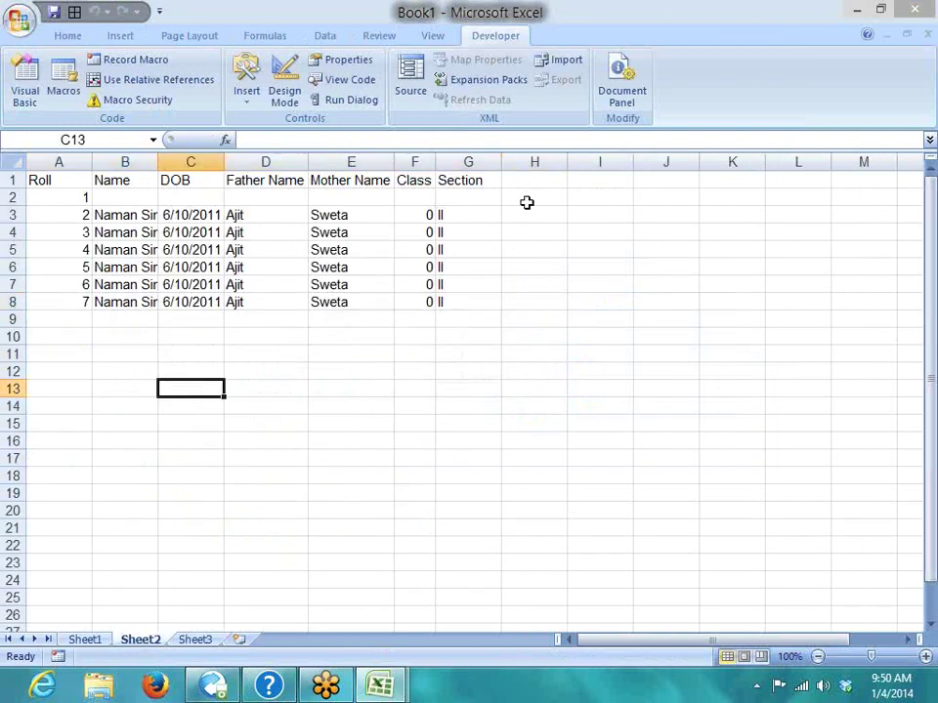
{"action": "left_click", "coordinate": [103, 213]}
{"action": "right_click", "coordinate": [14, 197]}
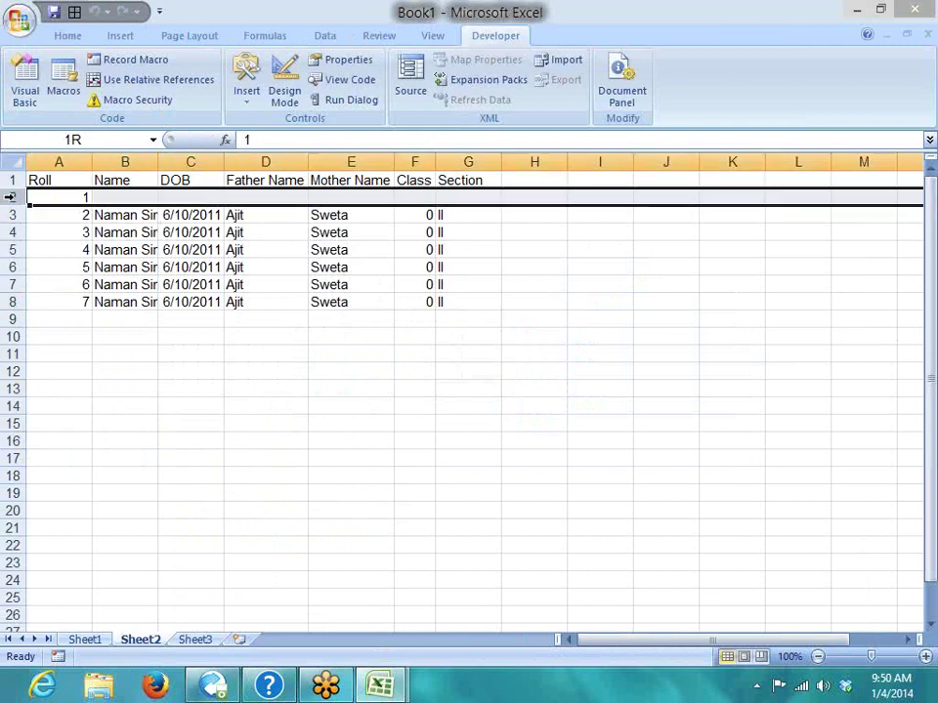
{"action": "left_click", "coordinate": [72, 310]}
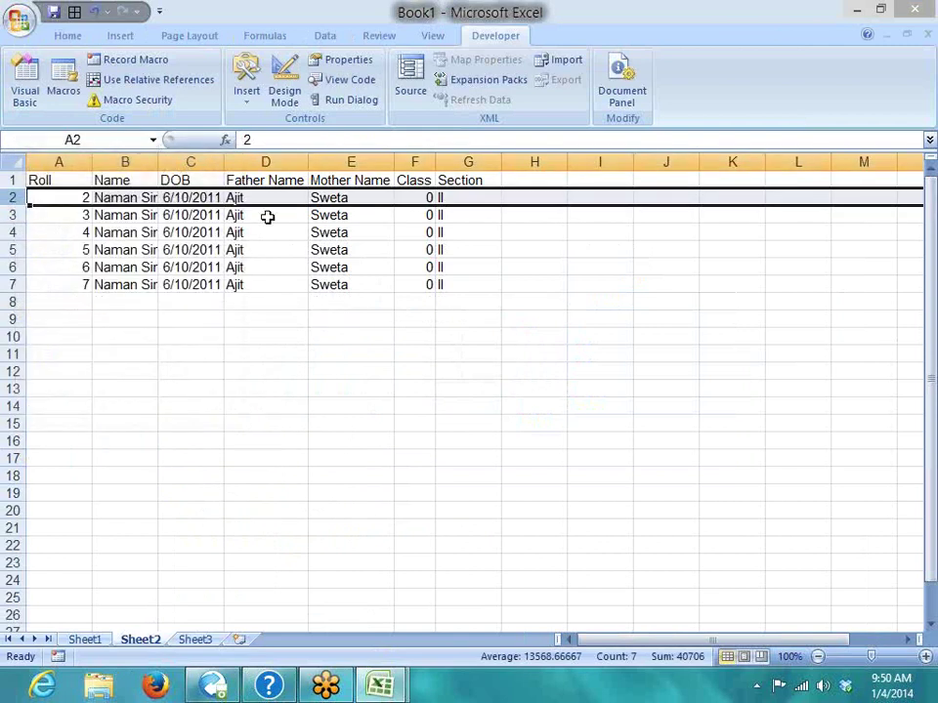
{"action": "left_click", "coordinate": [268, 216]}
{"action": "left_click", "coordinate": [313, 267]}
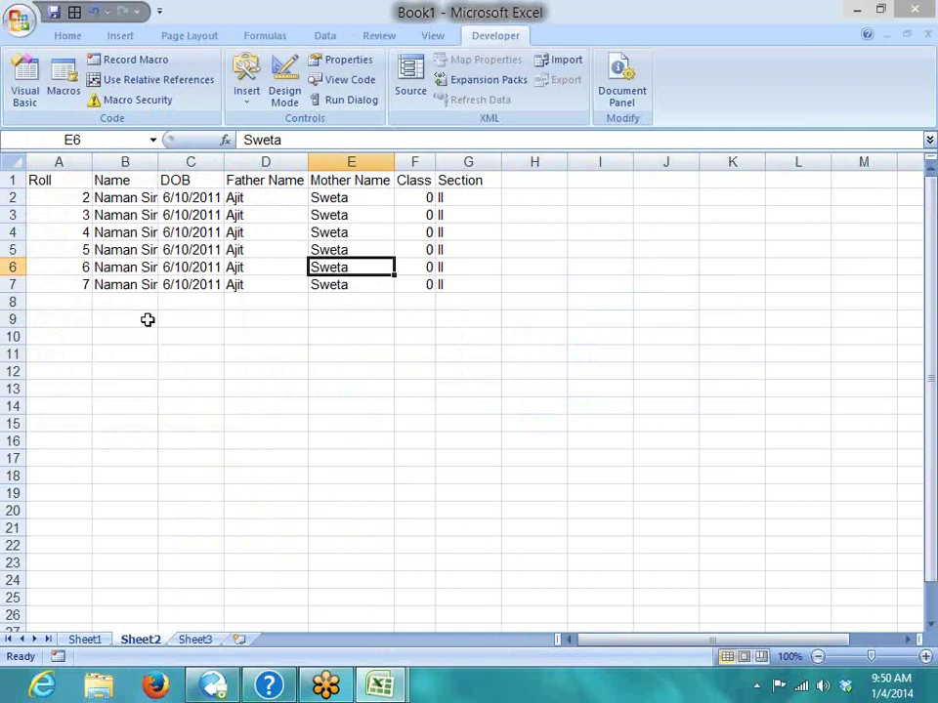
- Return to the VBA editor and position the caret after the confirmation check in the Add routine
{"action": "left_click", "coordinate": [386, 686]}
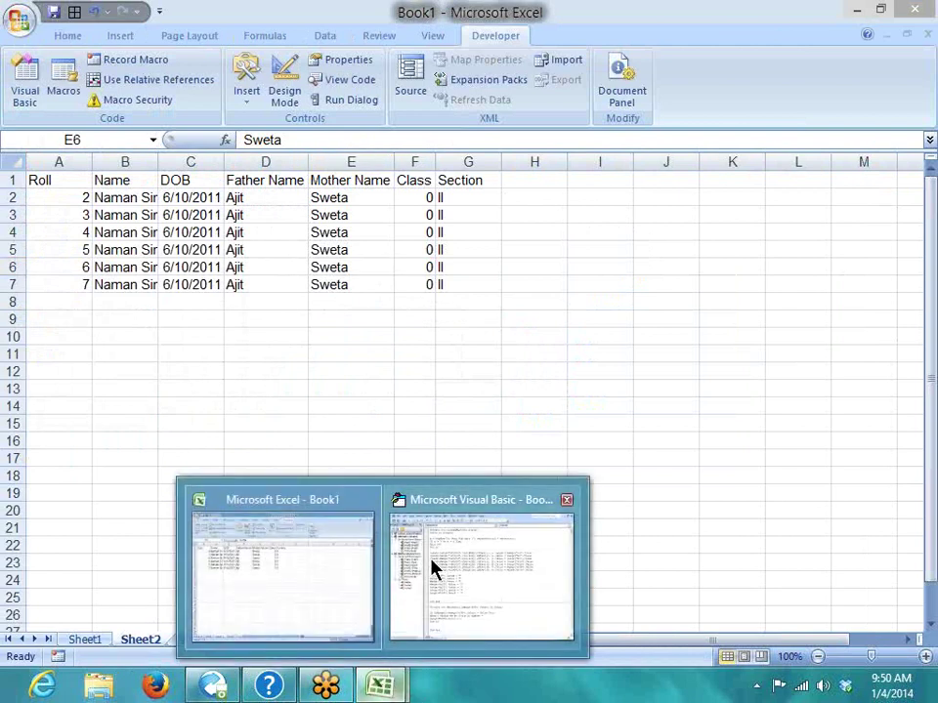
{"action": "left_click", "coordinate": [435, 569]}
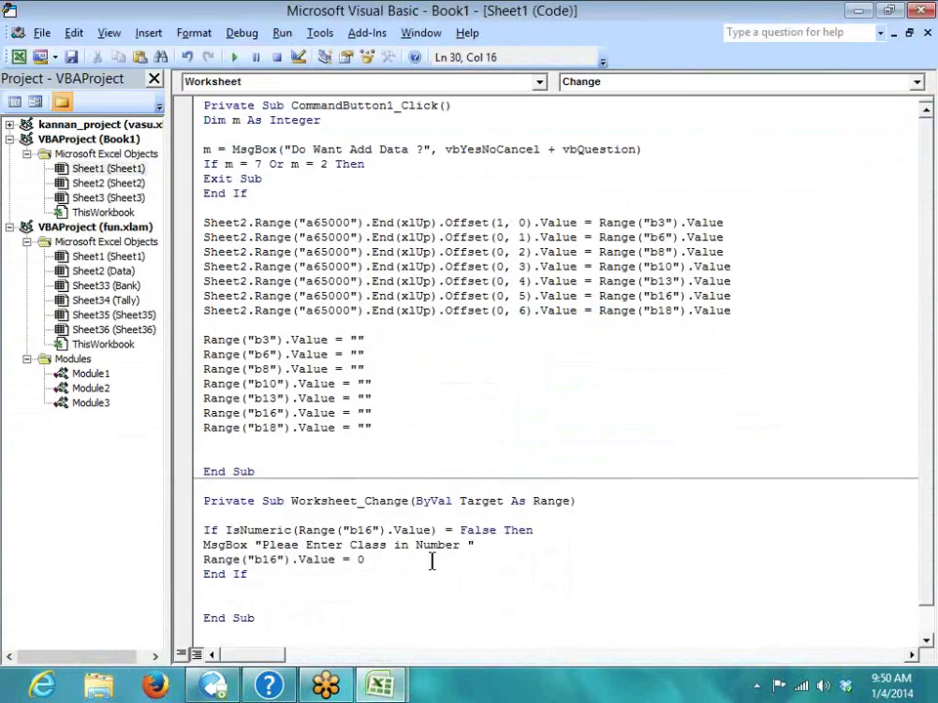
{"action": "left_click", "coordinate": [299, 530]}
{"action": "scroll", "coordinate": [319, 577], "scroll_direction": "down", "scroll_amount": 1}
{"action": "scroll", "coordinate": [319, 578], "scroll_direction": "up", "scroll_amount": 1}
{"action": "scroll", "coordinate": [318, 577], "scroll_direction": "down", "scroll_amount": 1}
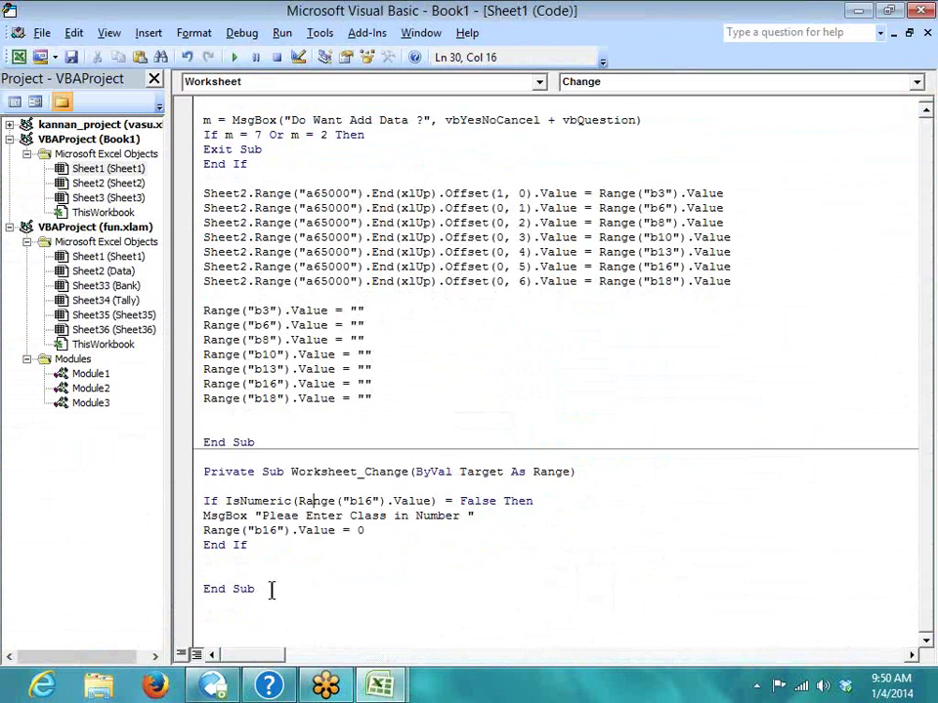
{"action": "scroll", "coordinate": [271, 465], "scroll_direction": "up", "scroll_amount": 1}
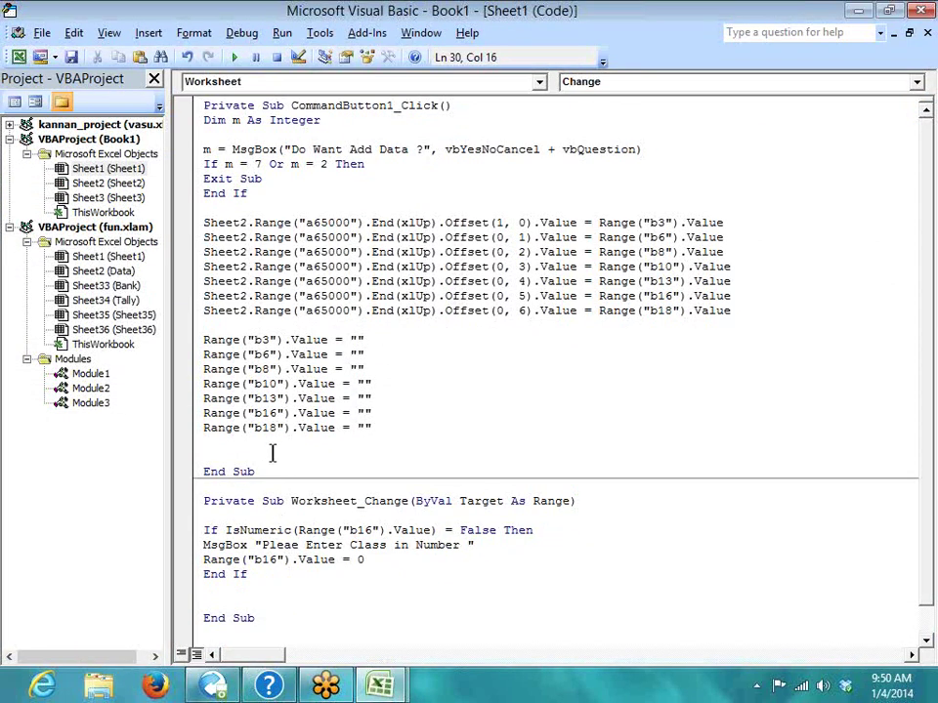
{"action": "left_click", "coordinate": [273, 452]}
{"action": "left_click", "coordinate": [208, 206]}
- Declare Dim c As Integer and begin a c = CountIf( line after End If
{"action": "key", "text": "Return"}
{"action": "key", "text": "Return"}
{"action": "key", "text": "Return"}
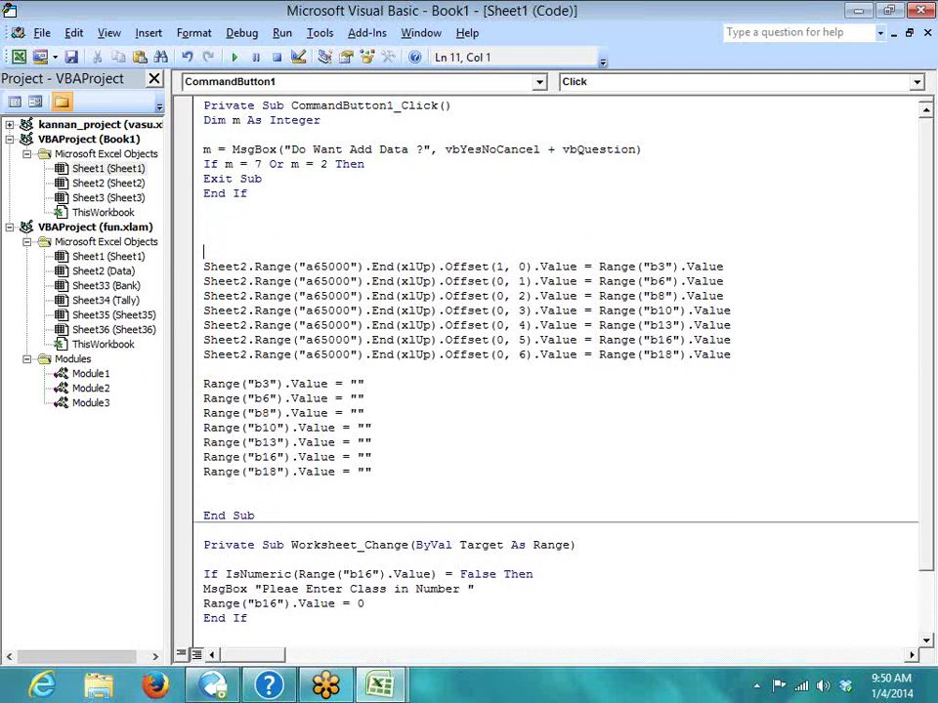
{"action": "key", "text": "Up"}
{"action": "key", "text": "Up"}
{"action": "type", "text": "if"}
{"action": "key", "text": "BackSpace"}
{"action": "key", "text": "BackSpace"}
{"action": "key", "text": "Up"}
{"action": "key", "text": "Up"}
{"action": "key", "text": "Up"}
{"action": "key", "text": "Up"}
{"action": "key", "text": "Up"}
{"action": "type", "text": "dim c as in"}
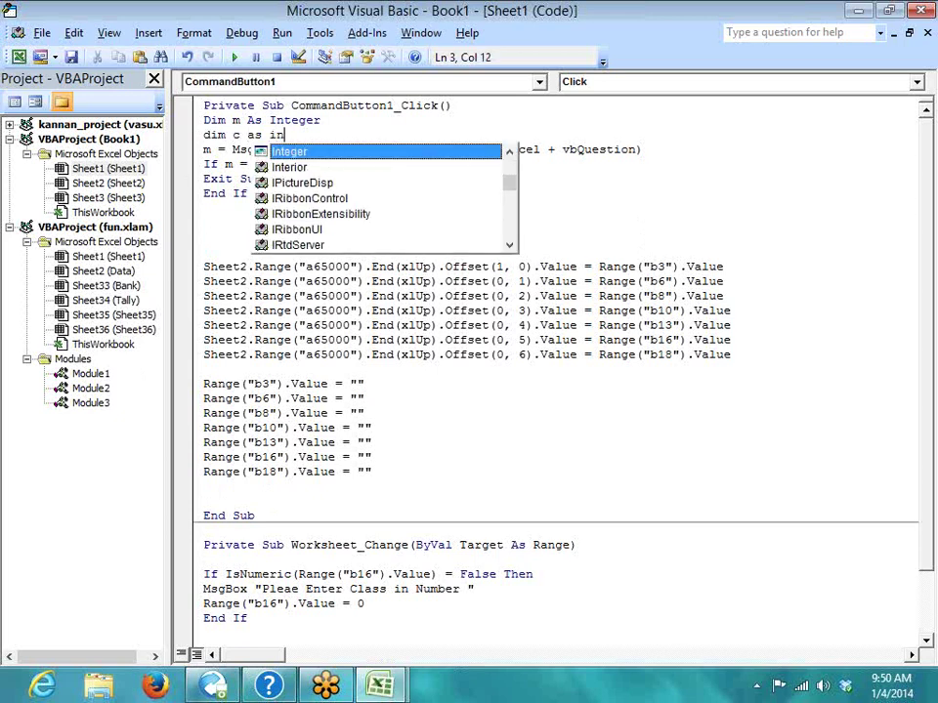
{"action": "key", "text": "Tab"}
{"action": "key", "text": "Down"}
{"action": "key", "text": "Down"}
{"action": "key", "text": "Down"}
{"action": "key", "text": "Down"}
{"action": "key", "text": "Down"}
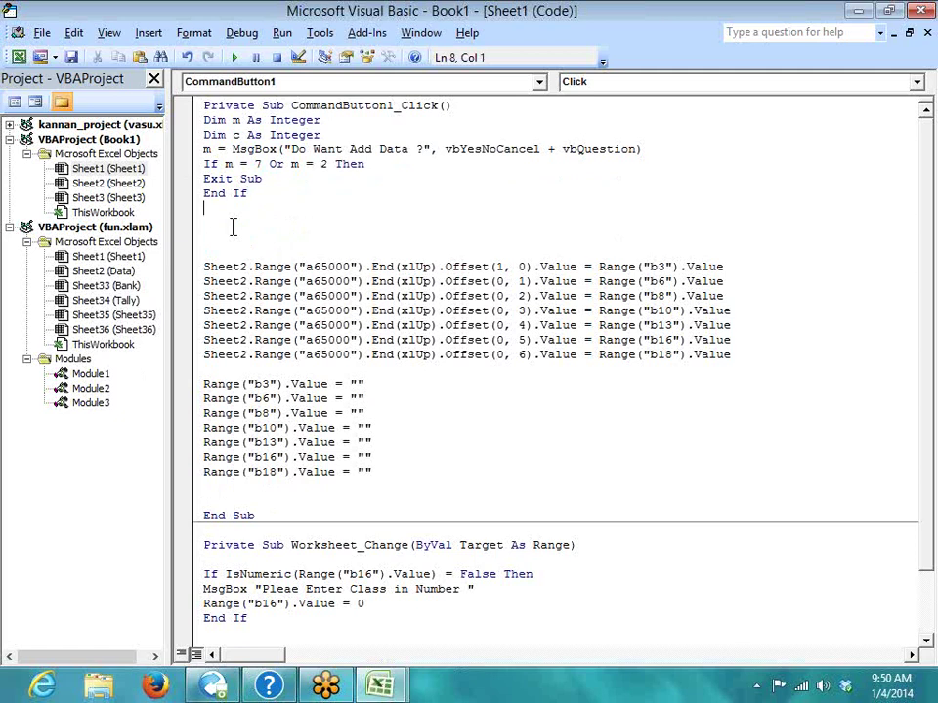
{"action": "key", "text": "Return"}
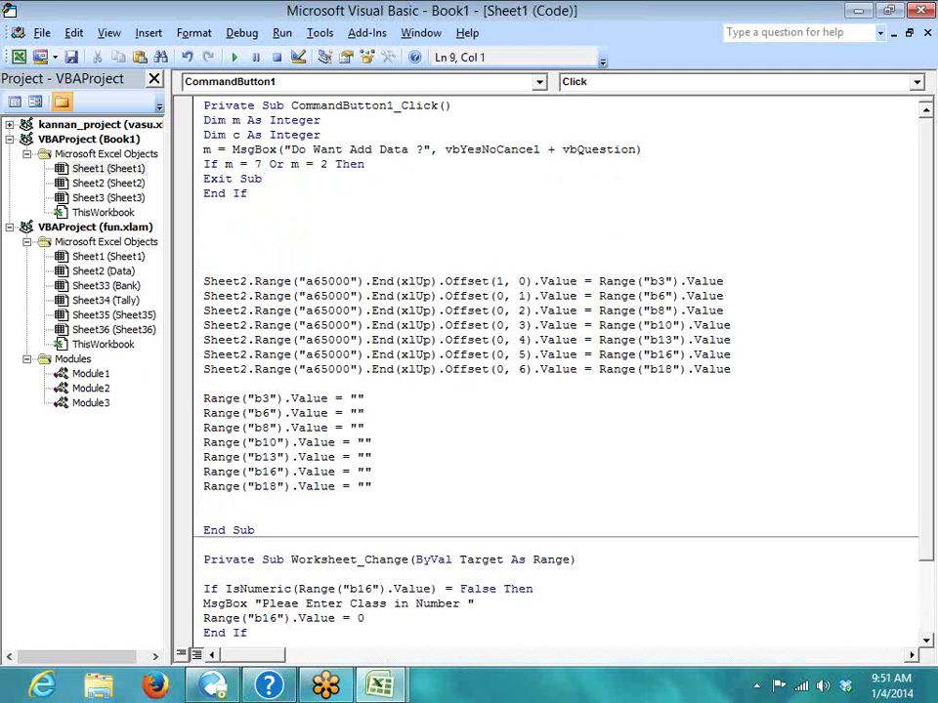
{"action": "type", "text": "c="}
{"action": "type", "text": "cc"}
{"action": "type", "text": "untif"}
{"action": "type", "text": "("}
- Rewrite the misspelled call as c = Application.WorksheetFunction.CountIf(
{"action": "key", "text": "BackSpace"}
{"action": "key", "text": "BackSpace"}
{"action": "key", "text": "BackSpace"}
{"action": "key", "text": "BackSpace"}
{"action": "key", "text": "BackSpace"}
{"action": "key", "text": "BackSpace"}
{"action": "key", "text": "BackSpace"}
{"action": "key", "text": "BackSpace"}
{"action": "type", "text": "applicatio"}
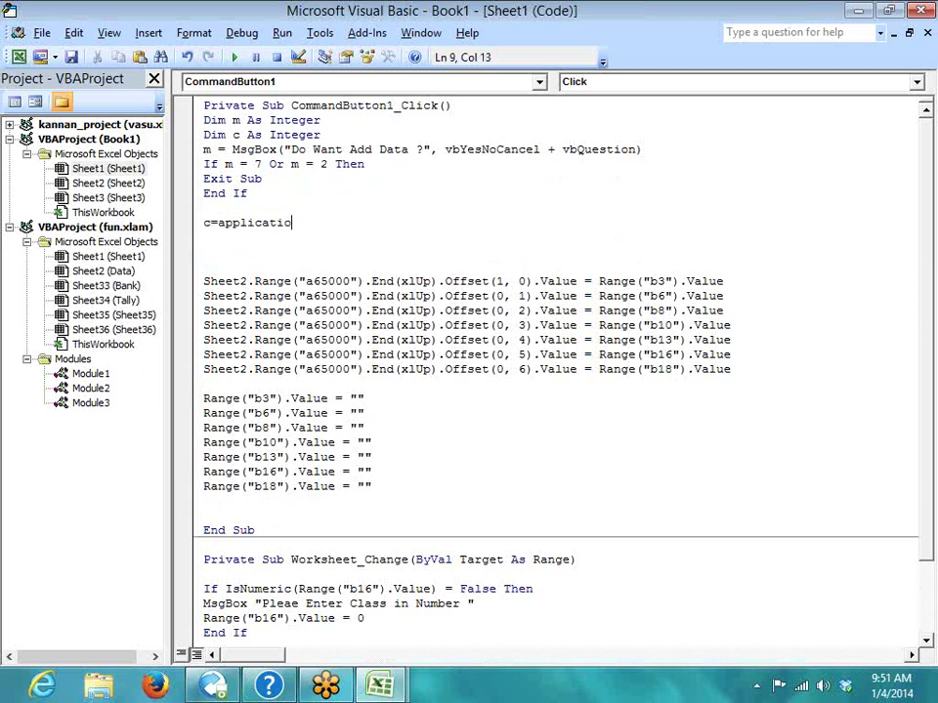
{"action": "type", "text": "n.w"}
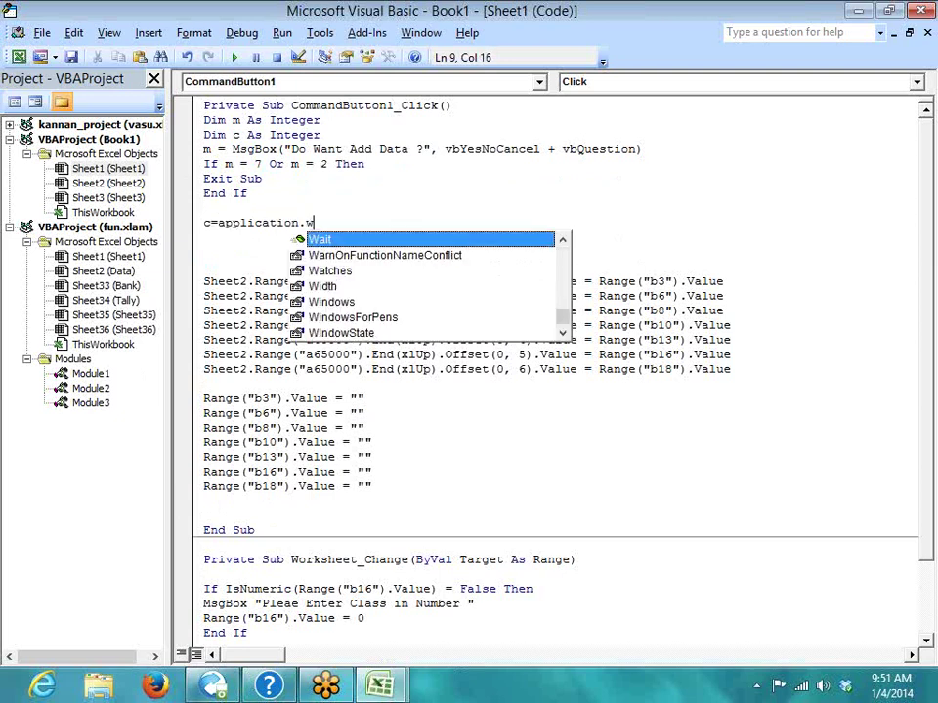
{"action": "type", "text": "o"}
{"action": "key", "text": "Down"}
{"action": "key", "text": "Tab"}
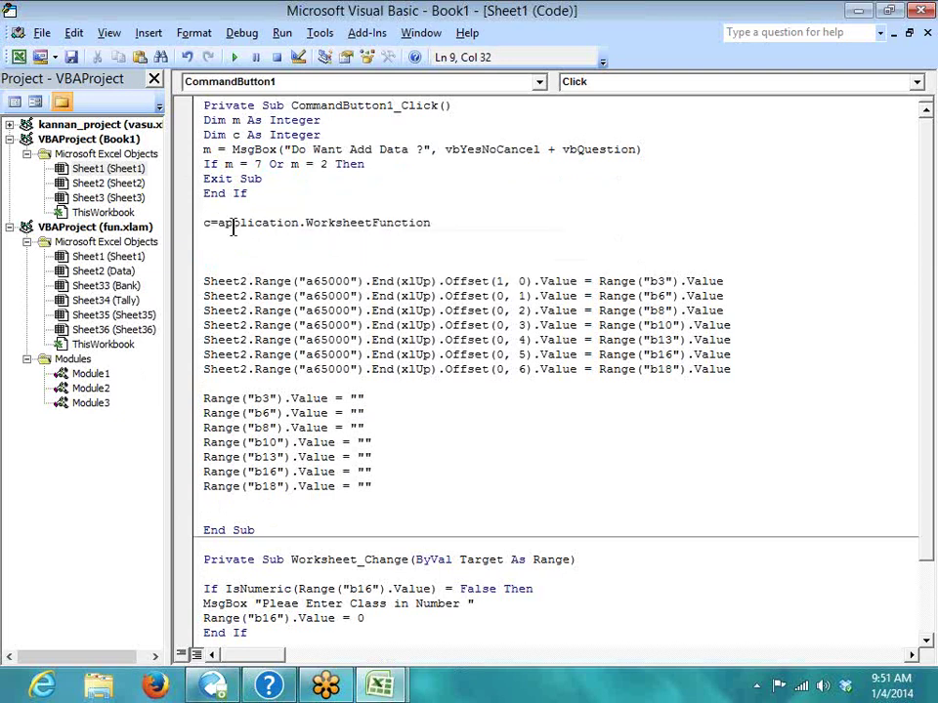
{"action": "type", "text": ".cou"}
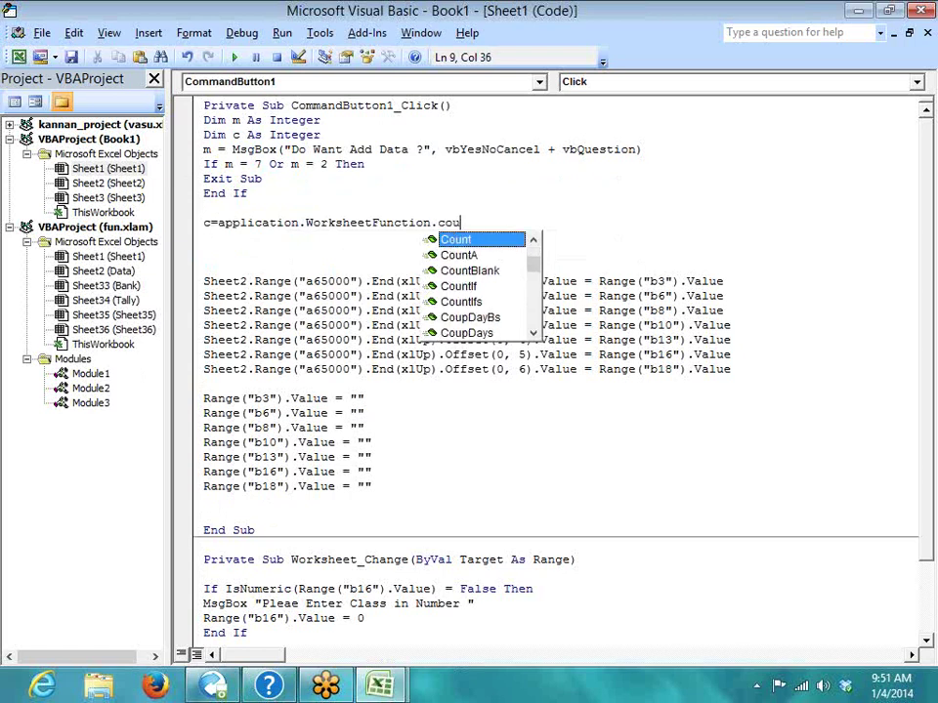
{"action": "key", "text": "Down"}
{"action": "key", "text": "Down"}
{"action": "key", "text": "Down"}
{"action": "key", "text": "Down"}
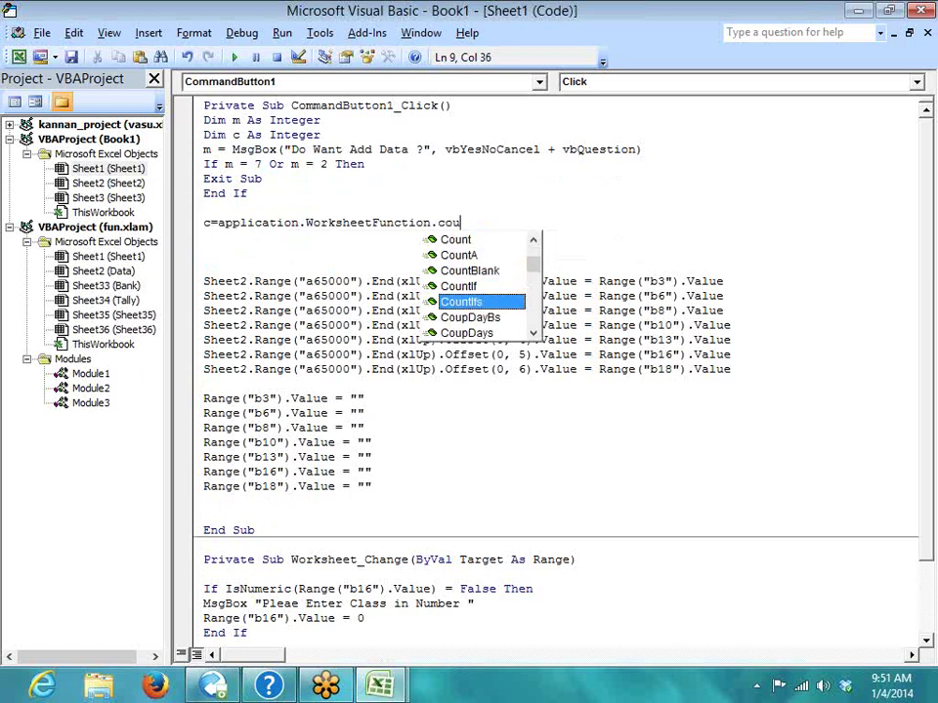
{"action": "key", "text": "Up"}
{"action": "key", "text": "Tab"}
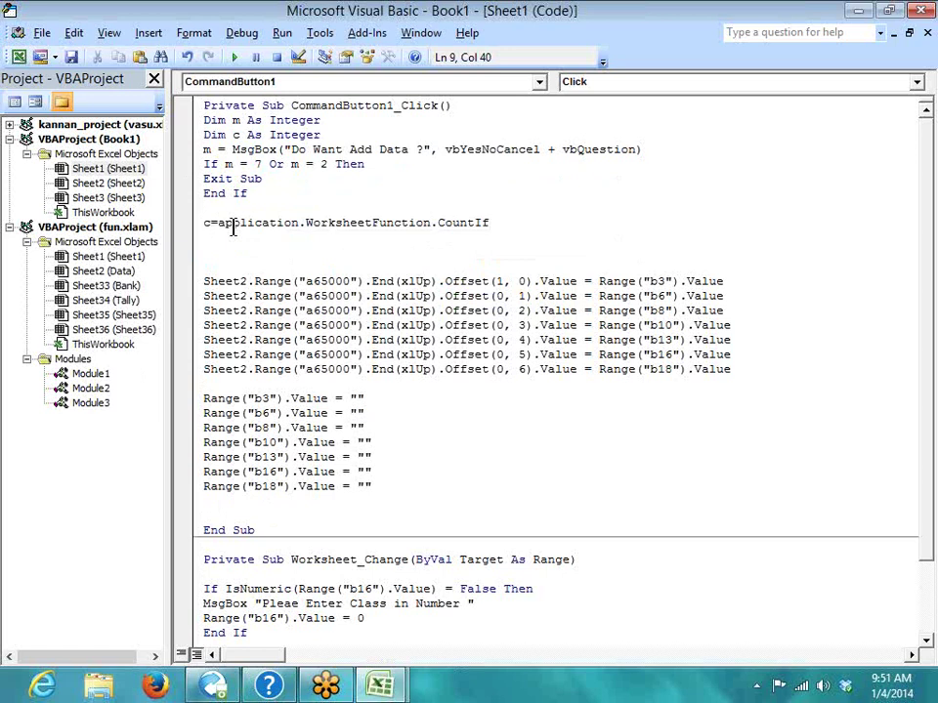
{"action": "type", "text": "("}
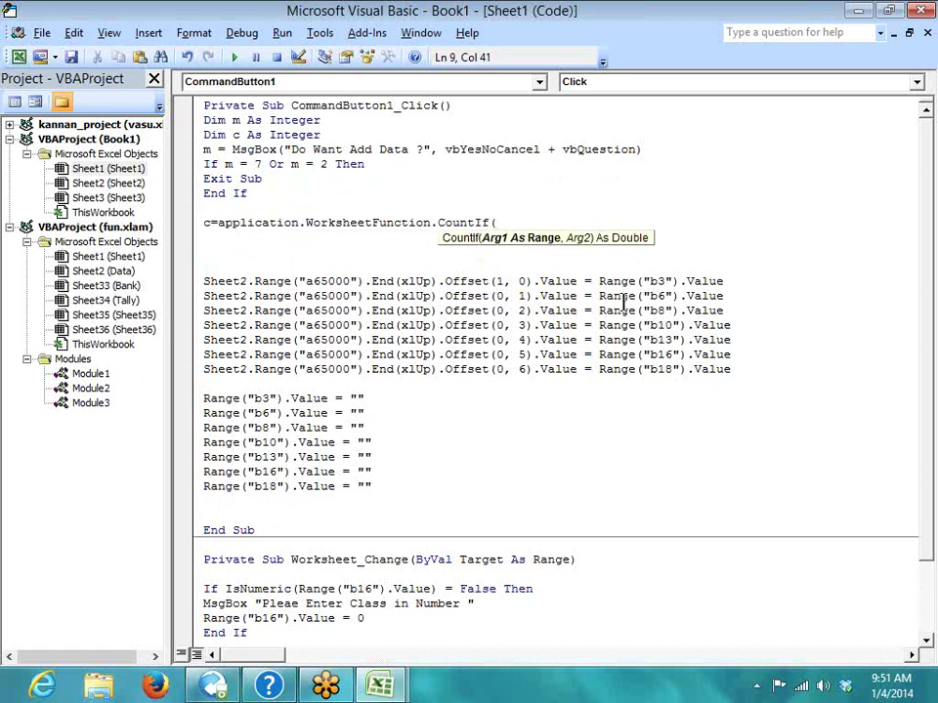
{"action": "left_click", "coordinate": [602, 297]}
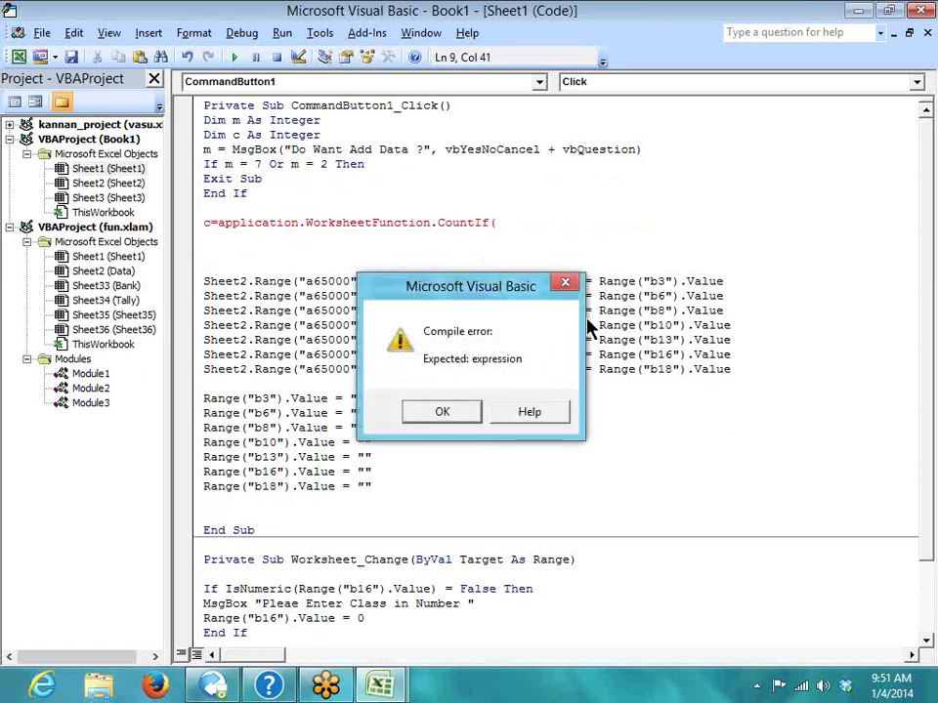
{"action": "left_click", "coordinate": [443, 412]}
- Give CountIf the range Sheet2.Range("b:b") as its first argument
{"action": "type", "text": "sheet"}
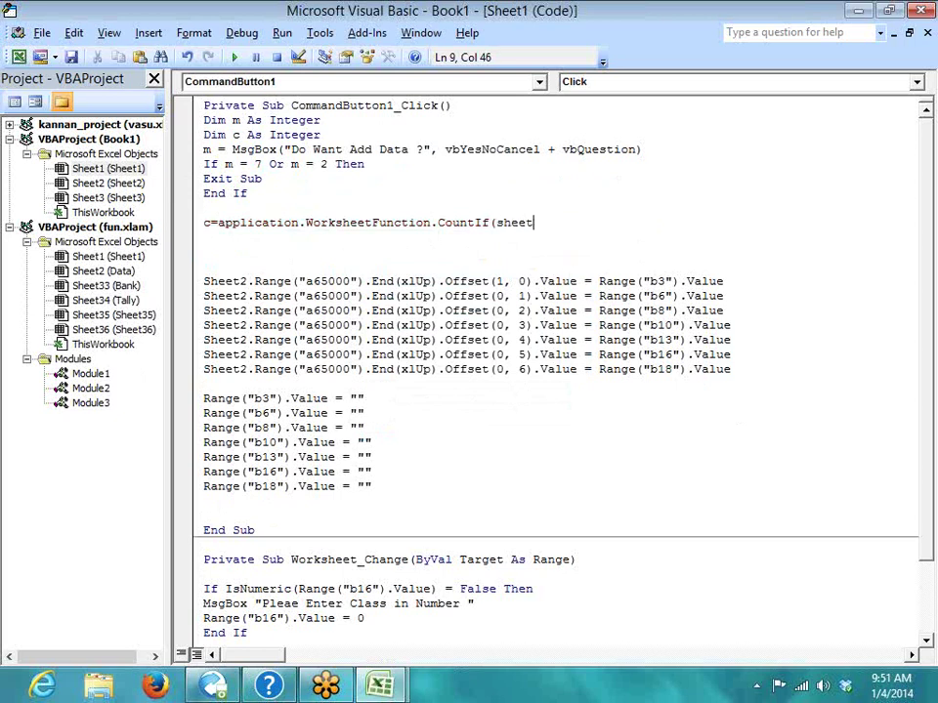
{"action": "type", "text": "2."}
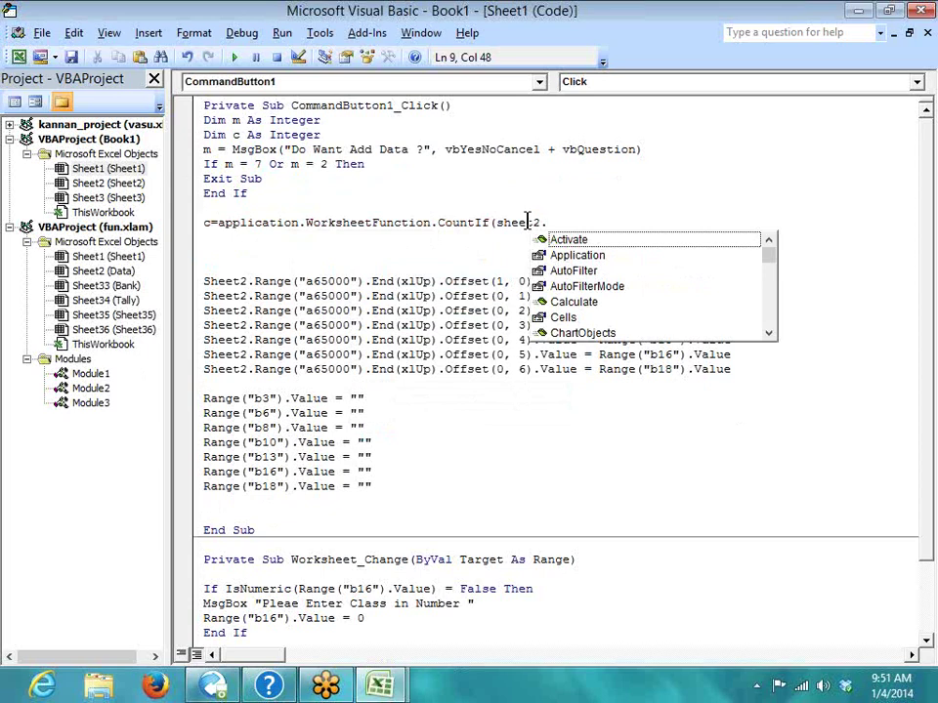
{"action": "type", "text": "ra"}
{"action": "key", "text": "Down"}
{"action": "key", "text": "Up"}
{"action": "key", "text": "Tab"}
{"action": "key", "text": "alt+Tab"}
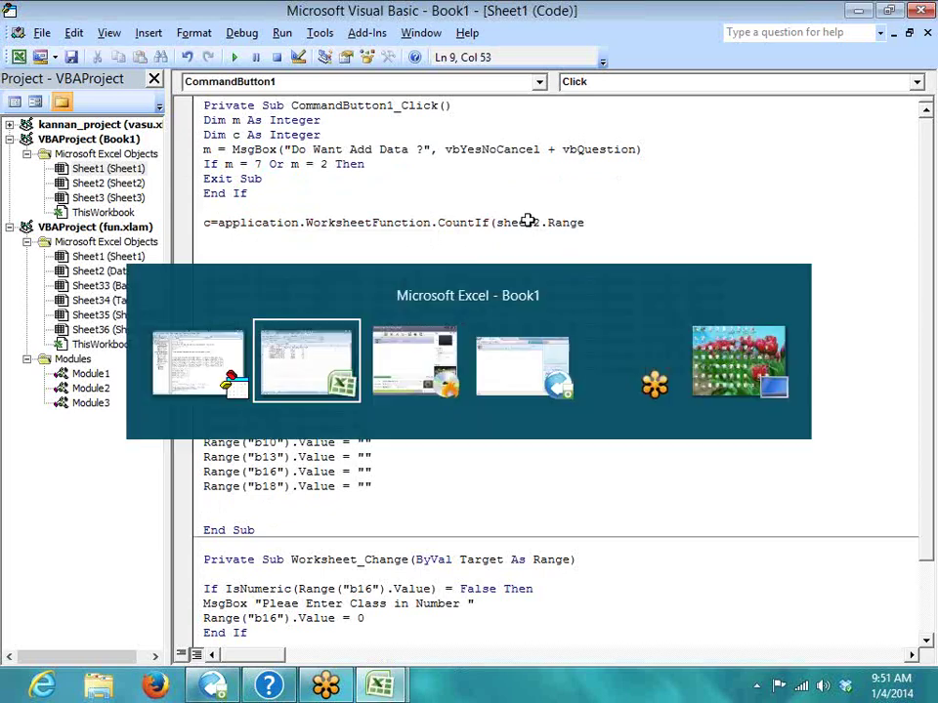
{"action": "key", "text": "alt+Tab"}
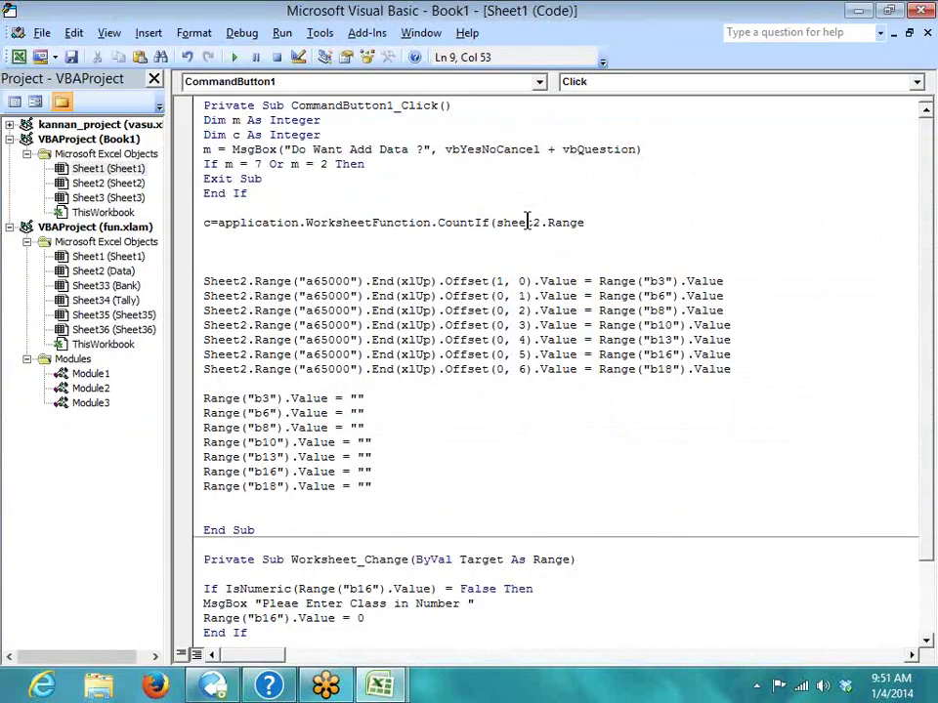
{"action": "type", "text": "\""}
{"action": "key", "text": "BackSpace"}
{"action": "type", "text": "(\"b"}
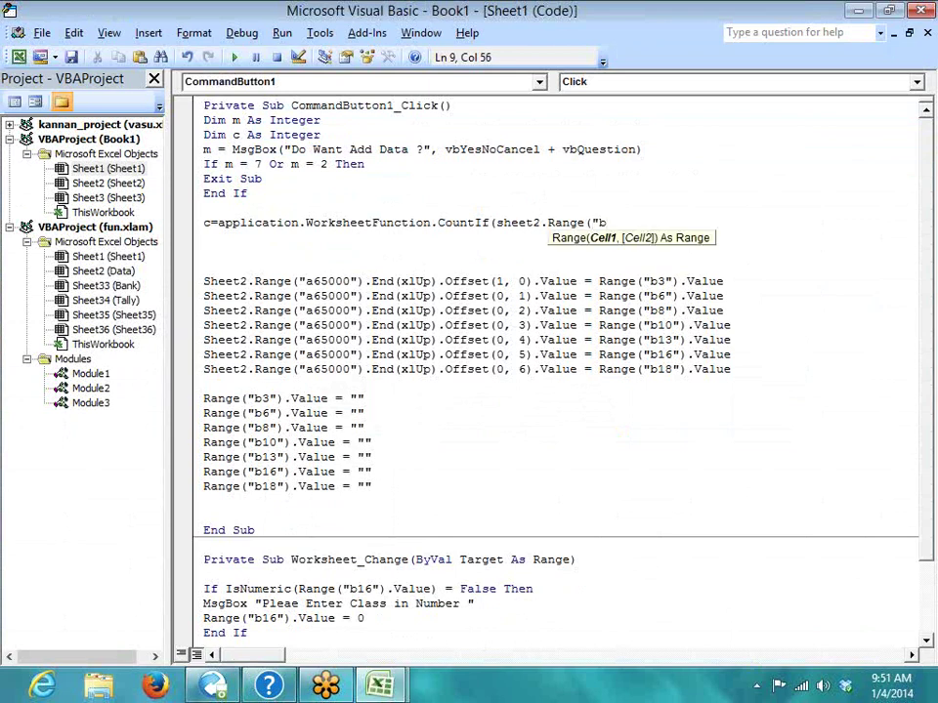
{"action": "type", "text": ":b\")m"}
- Add Range("b6").Value as the CountIf criterion and close the line
{"action": "key", "text": "BackSpace"}
{"action": "type", "text": ","}
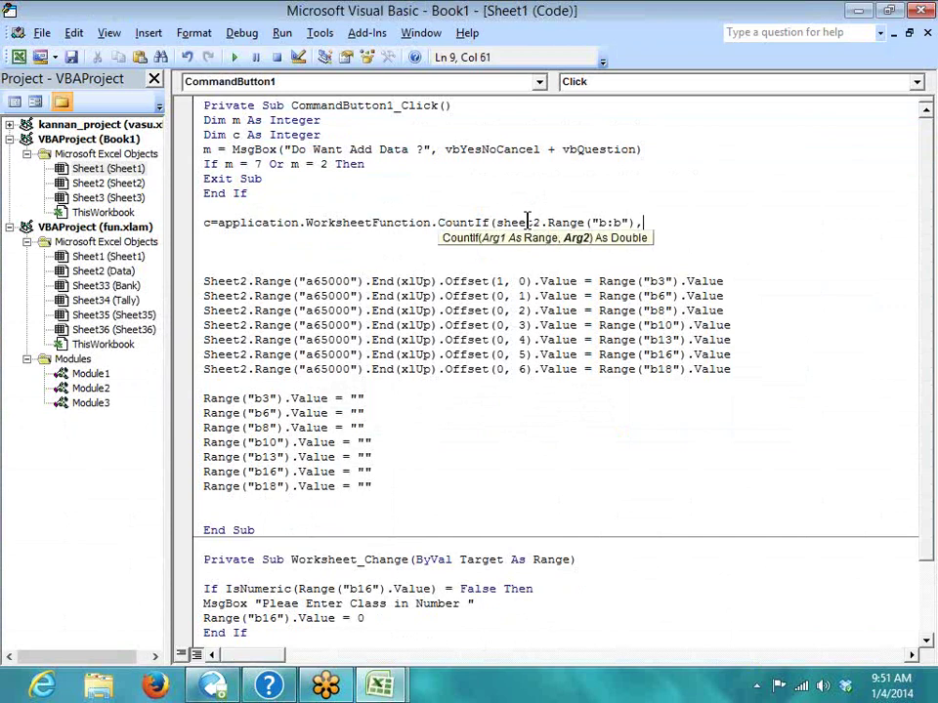
{"action": "left_click", "coordinate": [674, 335]}
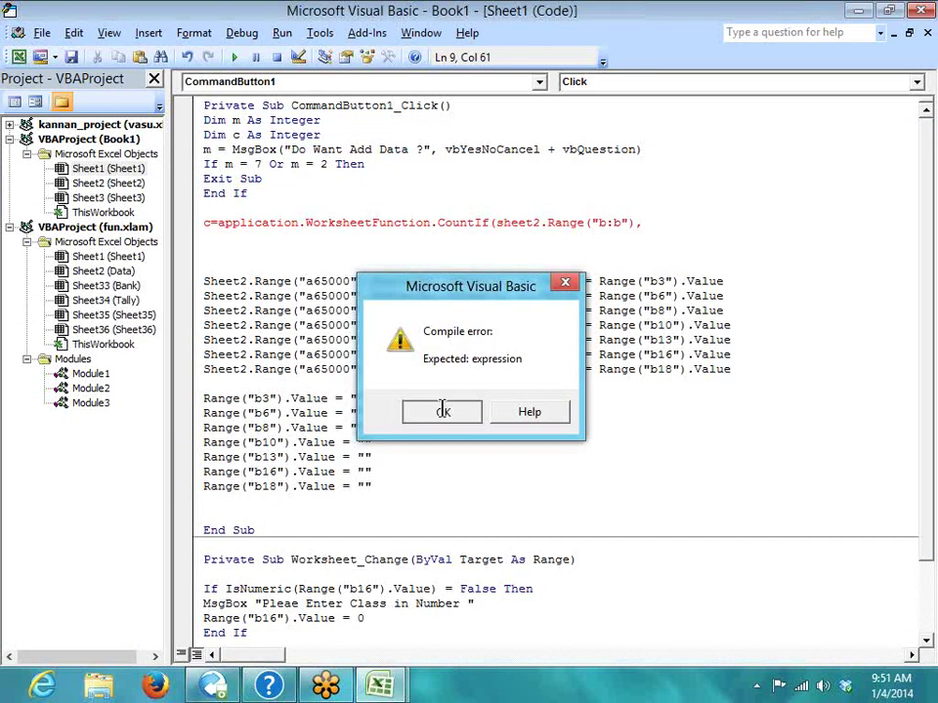
{"action": "left_click", "coordinate": [443, 410]}
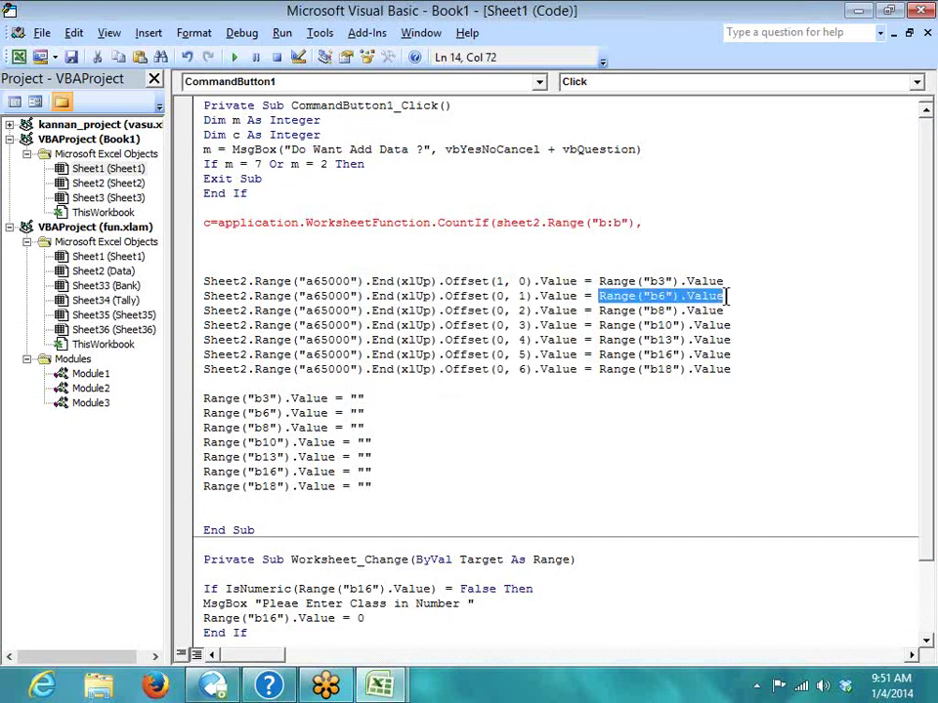
{"action": "left_click", "coordinate": [662, 222]}
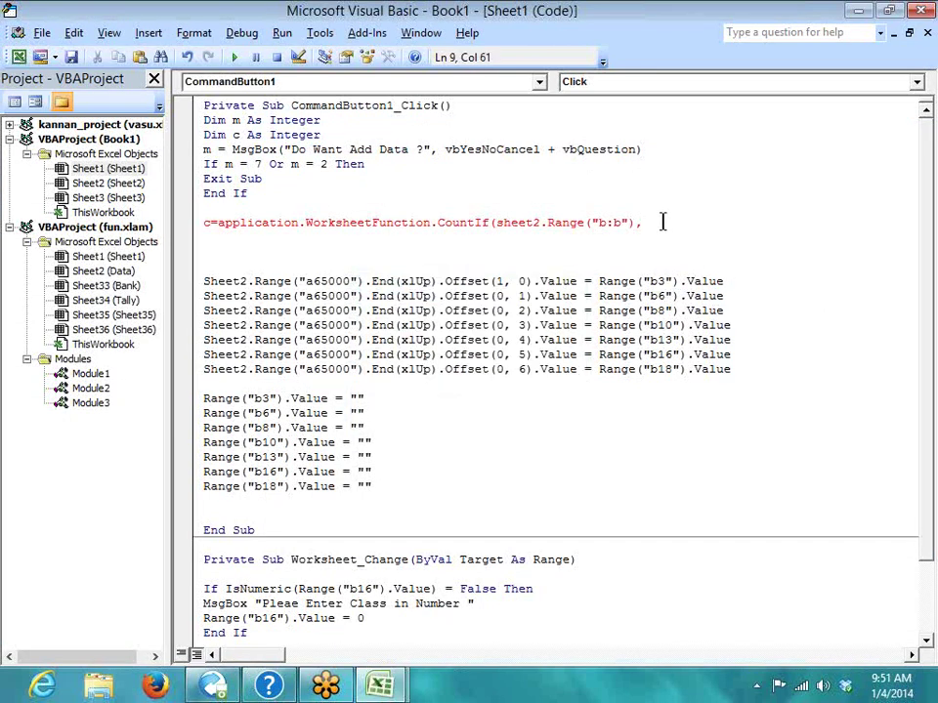
{"action": "type", "text": "Range(\"b6\").Value"}
{"action": "type", "text": ")"}
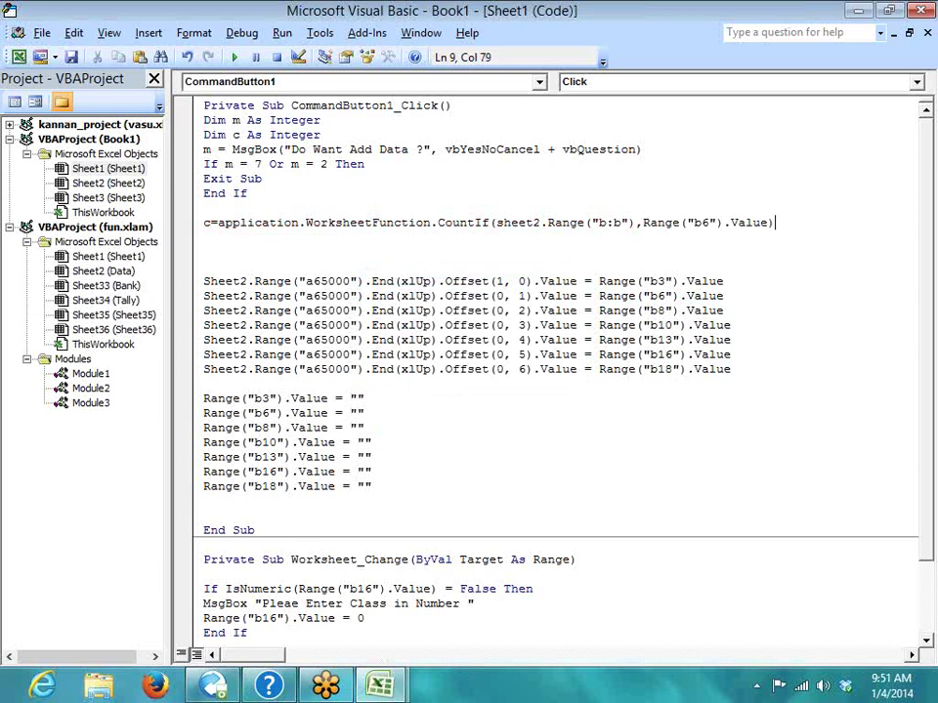
{"action": "key", "text": "Return"}
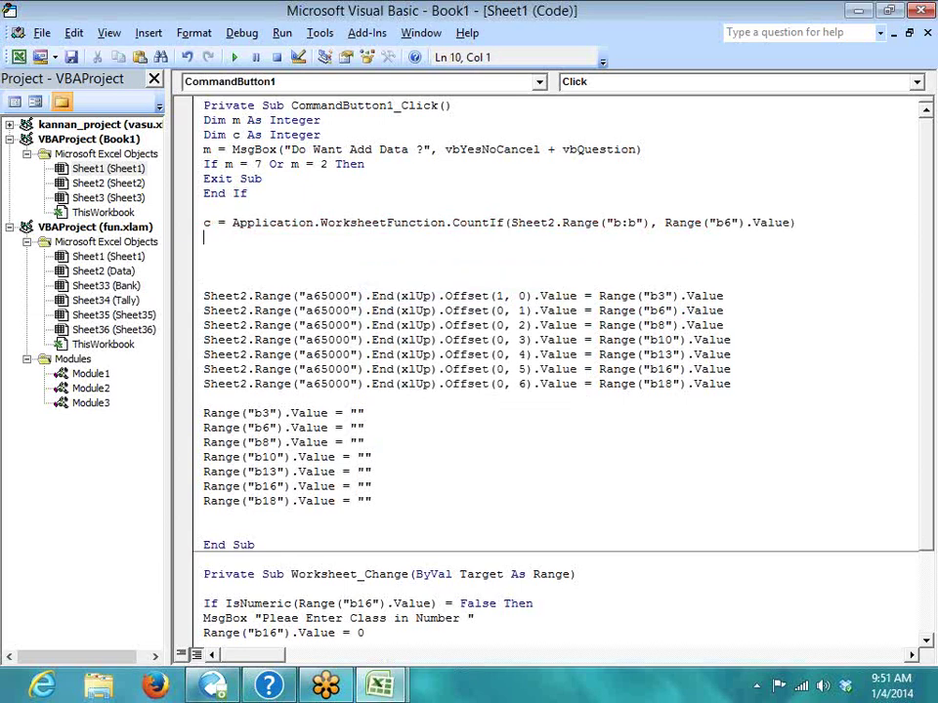
{"action": "key", "text": "Return"}
- Add an If c > 0 Then line, correcting the misspelled Then
{"action": "type", "text": "if c"}
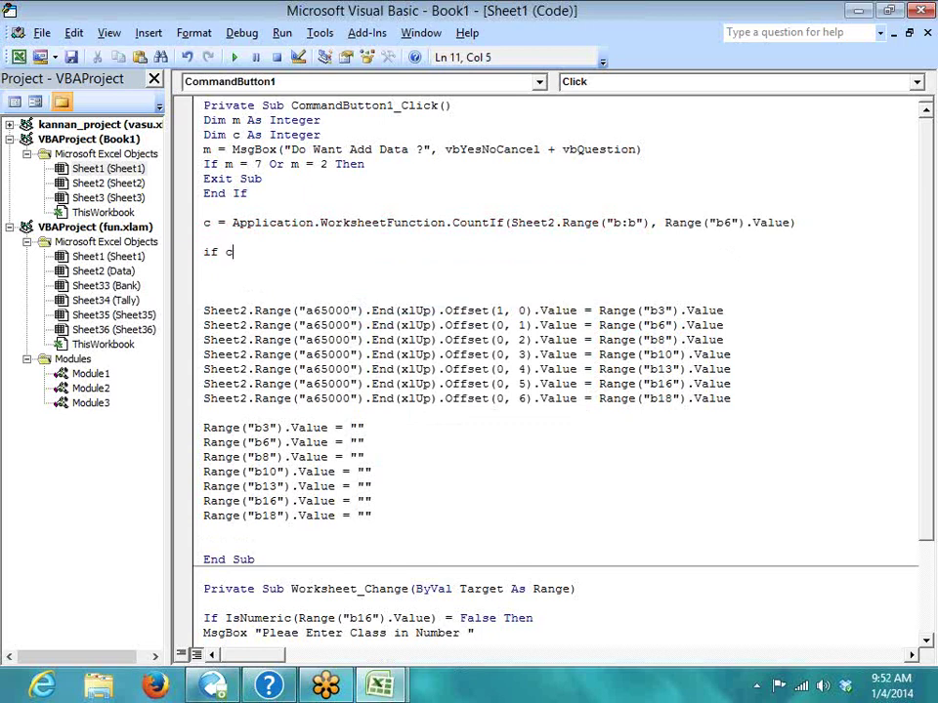
{"action": "type", "text": ">"}
{"action": "type", "text": "0 thne"}
{"action": "left_click", "coordinate": [703, 262]}
{"action": "key", "text": "Return"}
{"action": "key", "text": "Left"}
{"action": "key", "text": "Right"}
{"action": "key", "text": "Right"}
{"action": "key", "text": "Right"}
{"action": "key", "text": "Delete"}
{"action": "key", "text": "Delete"}
{"action": "type", "text": "e"}
{"action": "type", "text": "n"}
{"action": "key", "text": "Return"}
- Insert a new module in Book1 and declare Sub rr() in it
{"action": "left_click", "coordinate": [134, 170]}
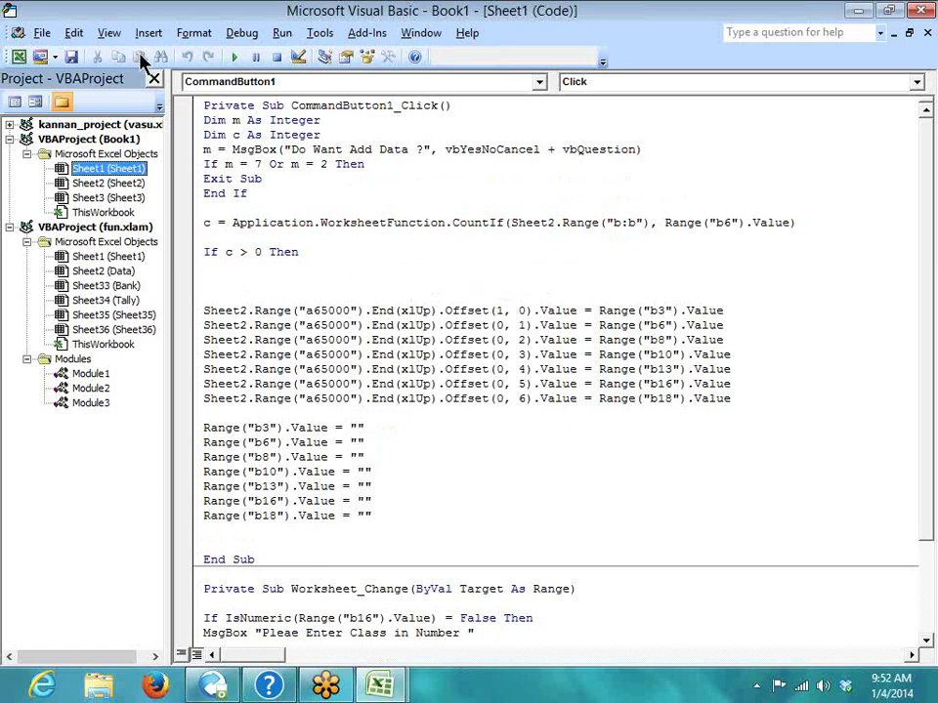
{"action": "left_click", "coordinate": [147, 34]}
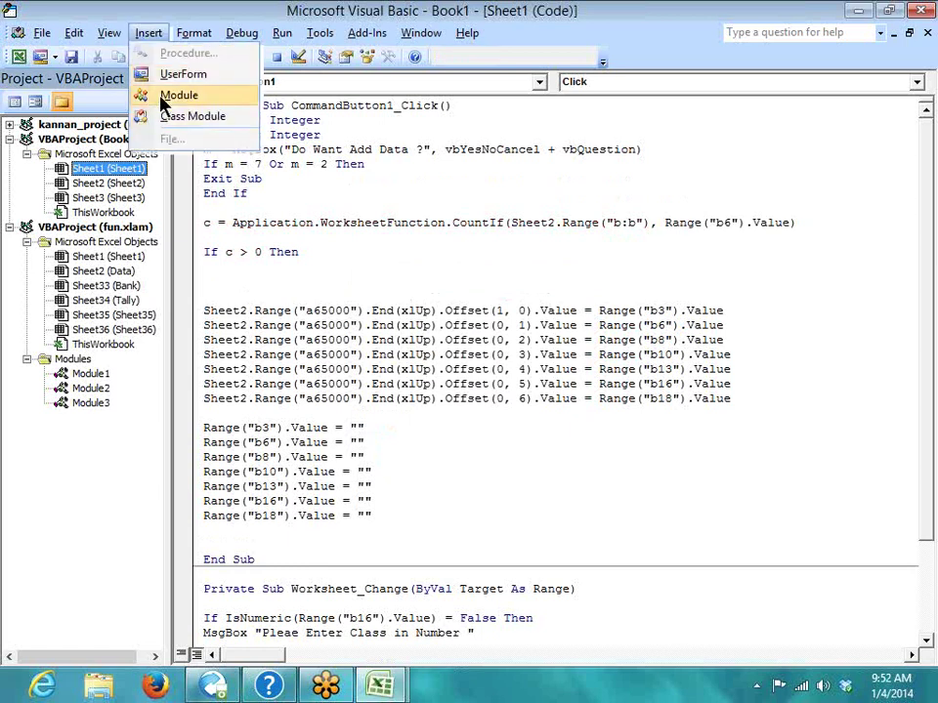
{"action": "left_click", "coordinate": [174, 94]}
{"action": "left_click", "coordinate": [90, 242]}
{"action": "left_click", "coordinate": [209, 135]}
{"action": "key", "text": "Return"}
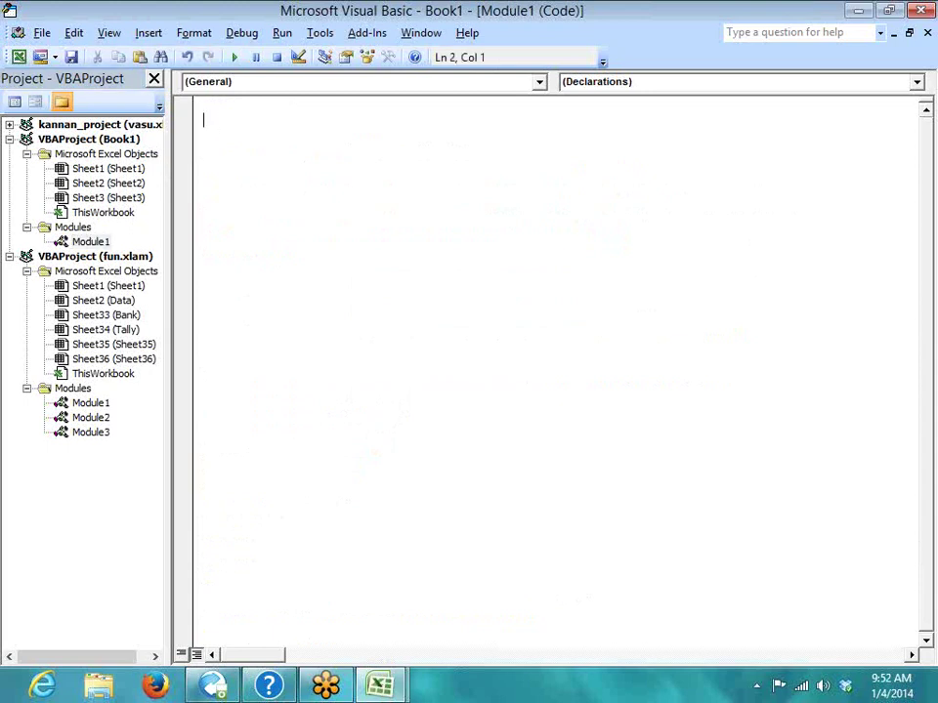
{"action": "type", "text": "sub rr()"}
{"action": "key", "text": "Return"}
{"action": "key", "text": "Return"}
- Inside rr, start the line r = Application.WorksheetFunction.CountA(
{"action": "key", "text": "Up"}
{"action": "key", "text": "Up"}
{"action": "key", "text": "Down"}
{"action": "left_click", "coordinate": [205, 135]}
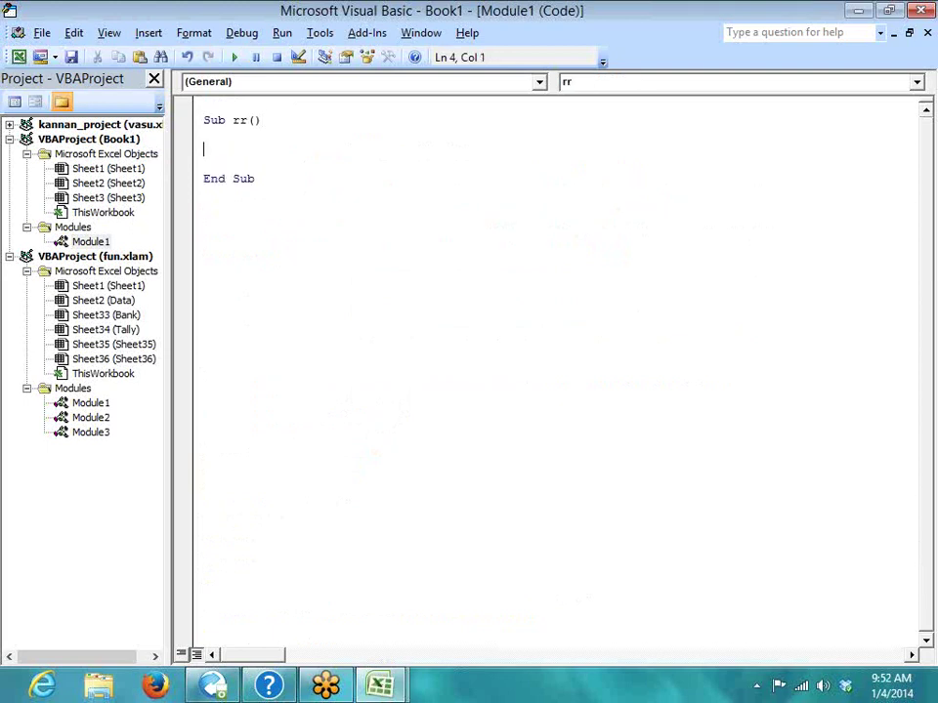
{"action": "type", "text": "r=application.wo"}
{"action": "key", "text": "Down"}
{"action": "key", "text": "Tab"}
{"action": "type", "text": "."}
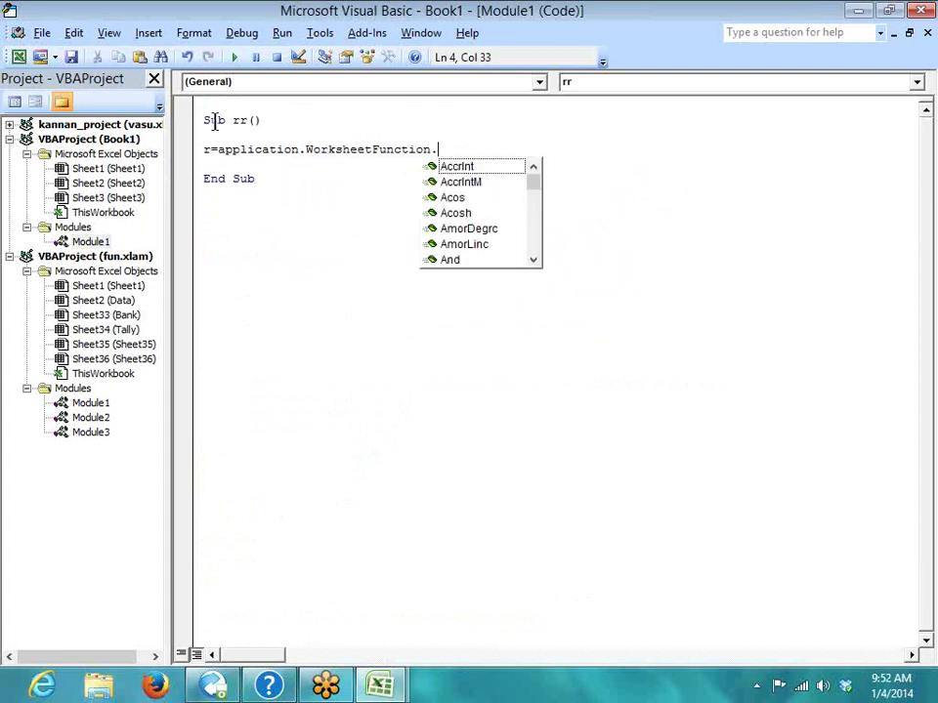
{"action": "type", "text": "cou"}
{"action": "key", "text": "Down"}
{"action": "key", "text": "Tab"}
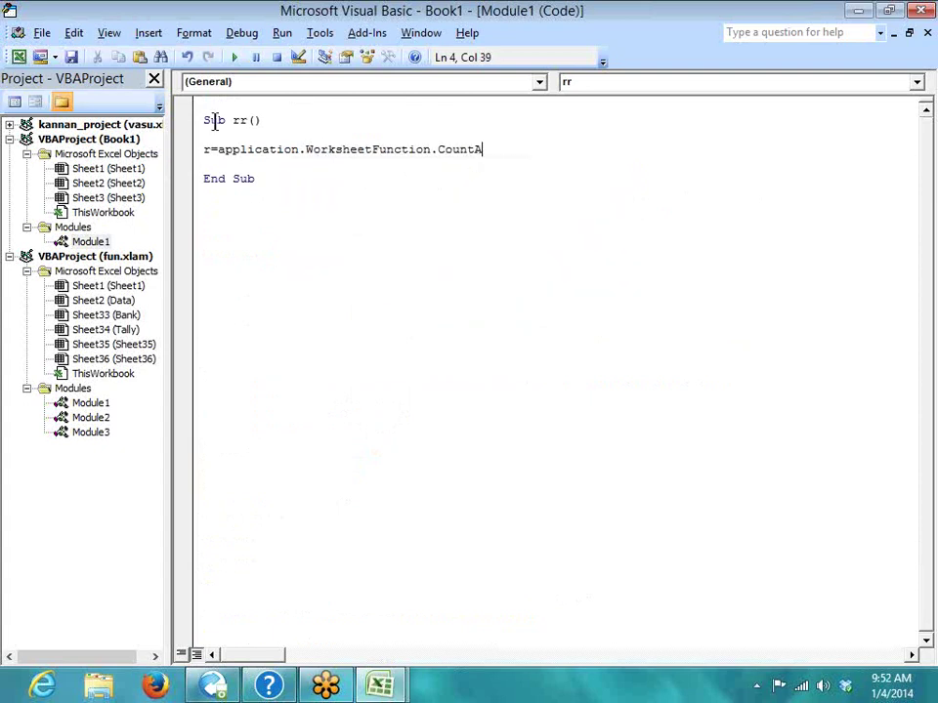
{"action": "type", "text": "("}
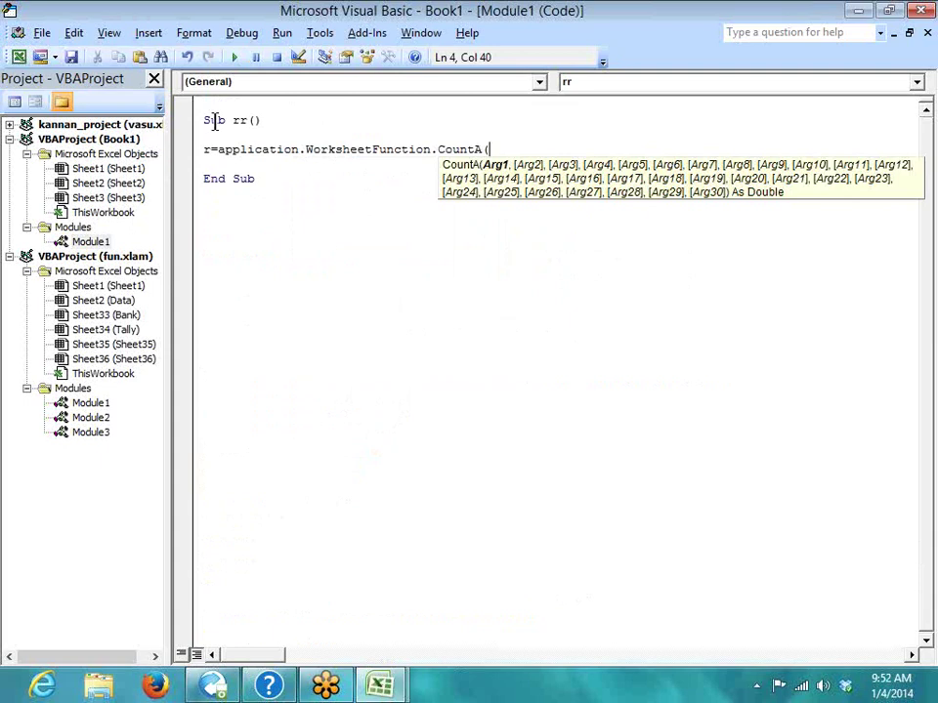
{"action": "type", "text": "a"}
{"action": "key", "text": "BackSpace"}
- Replace the Sheet2.Range argument with range( and switch to the Excel workbook
{"action": "type", "text": "sheet2."}
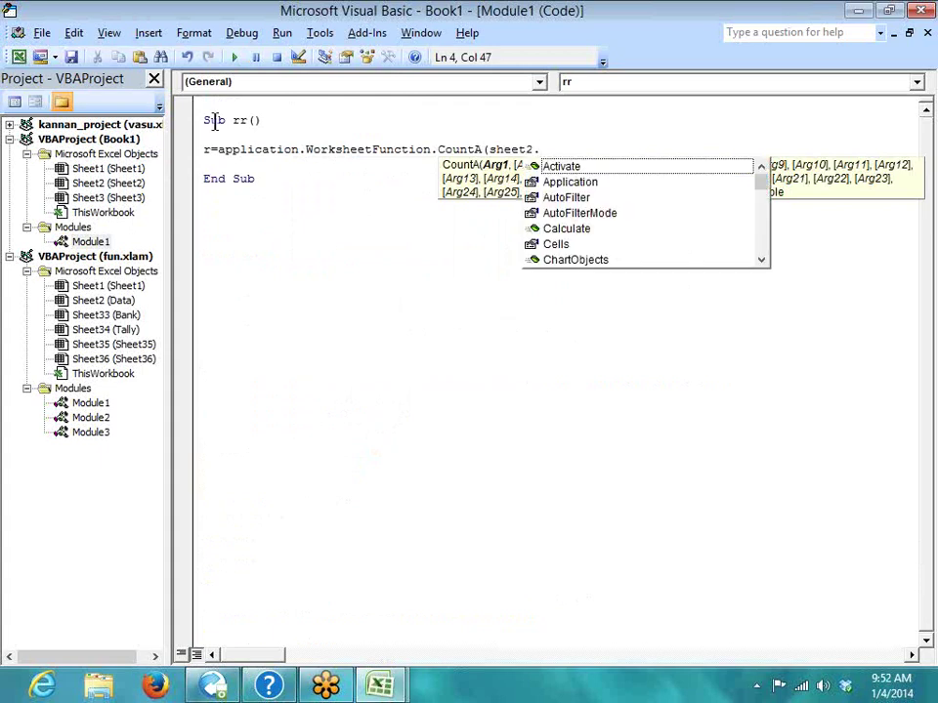
{"action": "type", "text": "r"}
{"action": "key", "text": "Tab"}
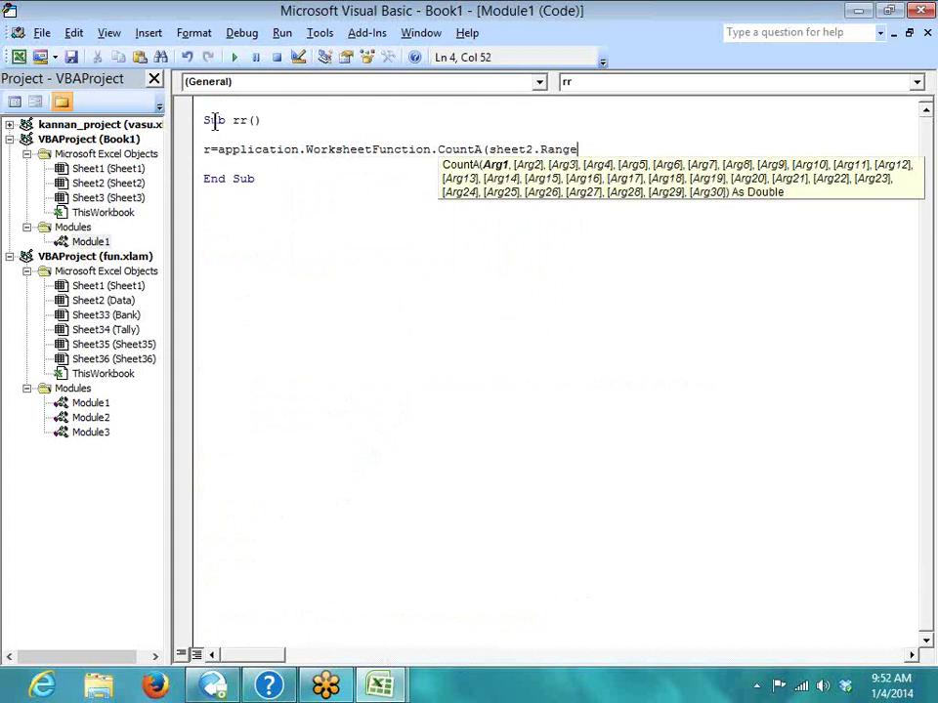
{"action": "type", "text": "("}
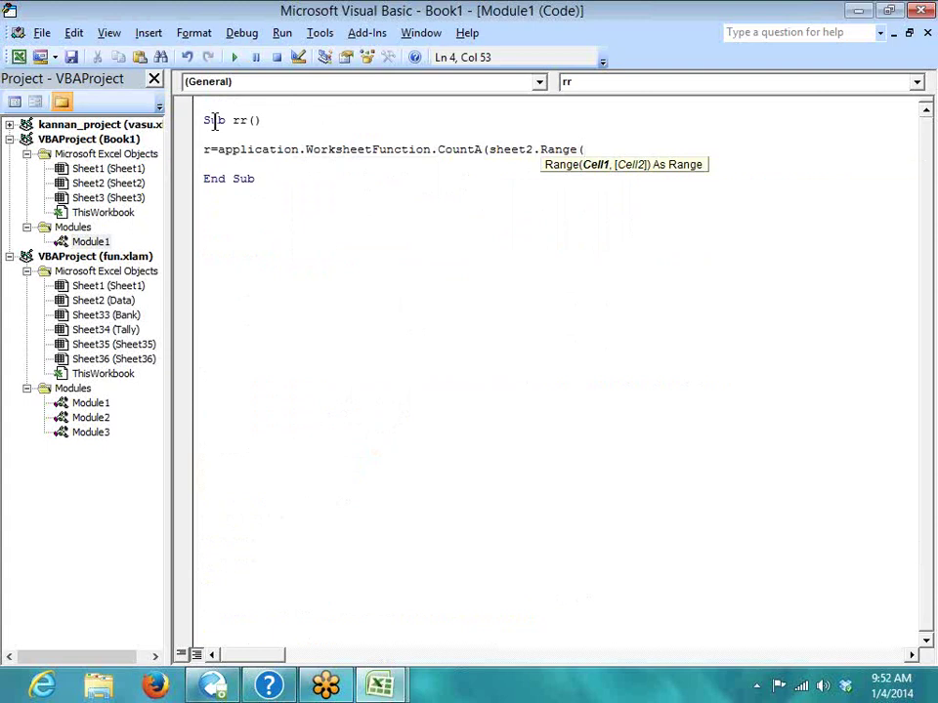
{"action": "key", "text": "BackSpace"}
{"action": "key", "text": "BackSpace"}
{"action": "key", "text": "BackSpace"}
{"action": "key", "text": "BackSpace"}
{"action": "key", "text": "BackSpace"}
{"action": "key", "text": "BackSpace"}
{"action": "key", "text": "BackSpace"}
{"action": "key", "text": "BackSpace"}
{"action": "key", "text": "BackSpace"}
{"action": "key", "text": "BackSpace"}
{"action": "key", "text": "BackSpace"}
{"action": "key", "text": "BackSpace"}
{"action": "key", "text": "BackSpace"}
{"action": "key", "text": "BackSpace"}
{"action": "key", "text": "BackSpace"}
{"action": "key", "text": "BackSpace"}
{"action": "key", "text": "BackSpace"}
{"action": "key", "text": "BackSpace"}
{"action": "key", "text": "BackSpace"}
{"action": "key", "text": "BackSpace"}
{"action": "key", "text": "BackSpace"}
{"action": "key", "text": "BackSpace"}
{"action": "key", "text": "BackSpace"}
{"action": "key", "text": "BackSpace"}
{"action": "key", "text": "BackSpace"}
{"action": "key", "text": "BackSpace"}
{"action": "key", "text": "BackSpace"}
{"action": "key", "text": "BackSpace"}
{"action": "key", "text": "BackSpace"}
{"action": "key", "text": "BackSpace"}
{"action": "type", "text": "range("}
{"action": "key", "text": "alt+F11"}
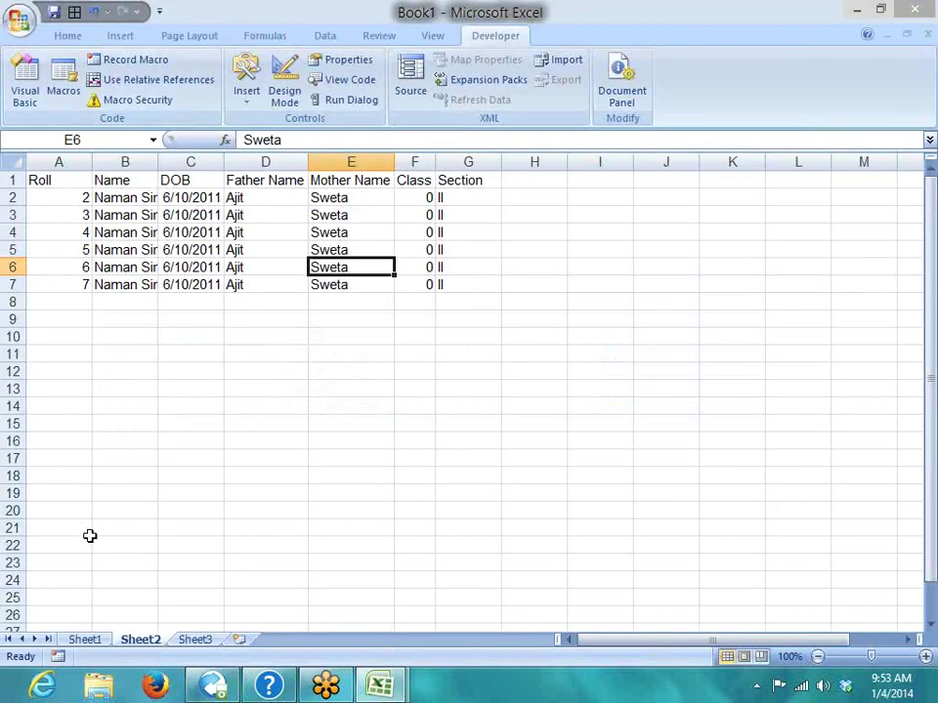
- Check the roll number cell on Sheet1, then complete the line r = Range("b3").Value in rr
{"action": "left_click", "coordinate": [84, 640]}
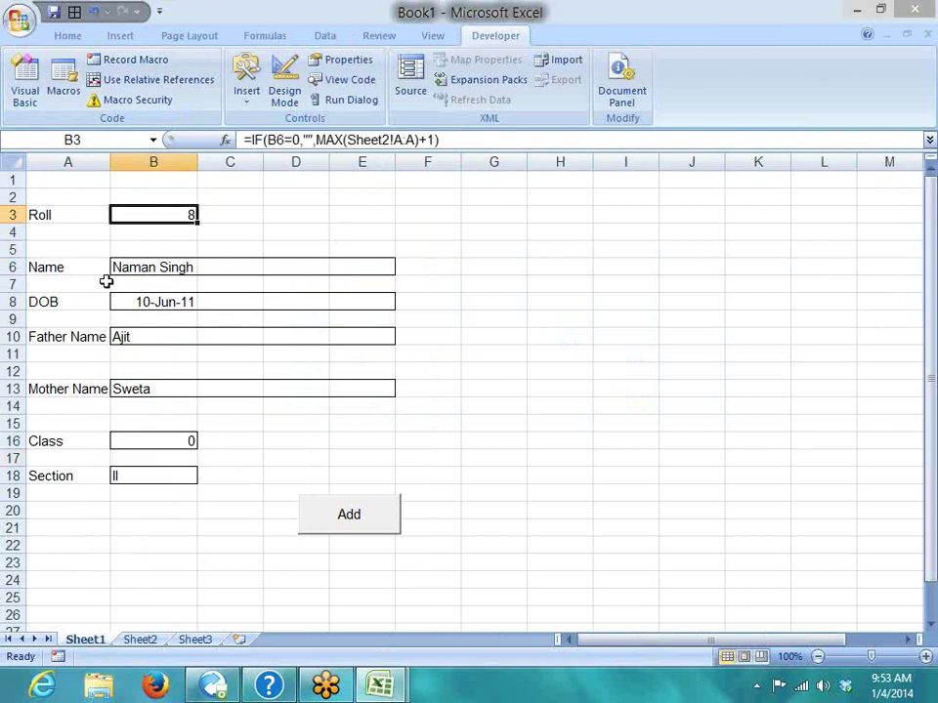
{"action": "key", "text": "alt+F11"}
{"action": "type", "text": "\"b3\")"}
{"action": "key", "text": "Return"}
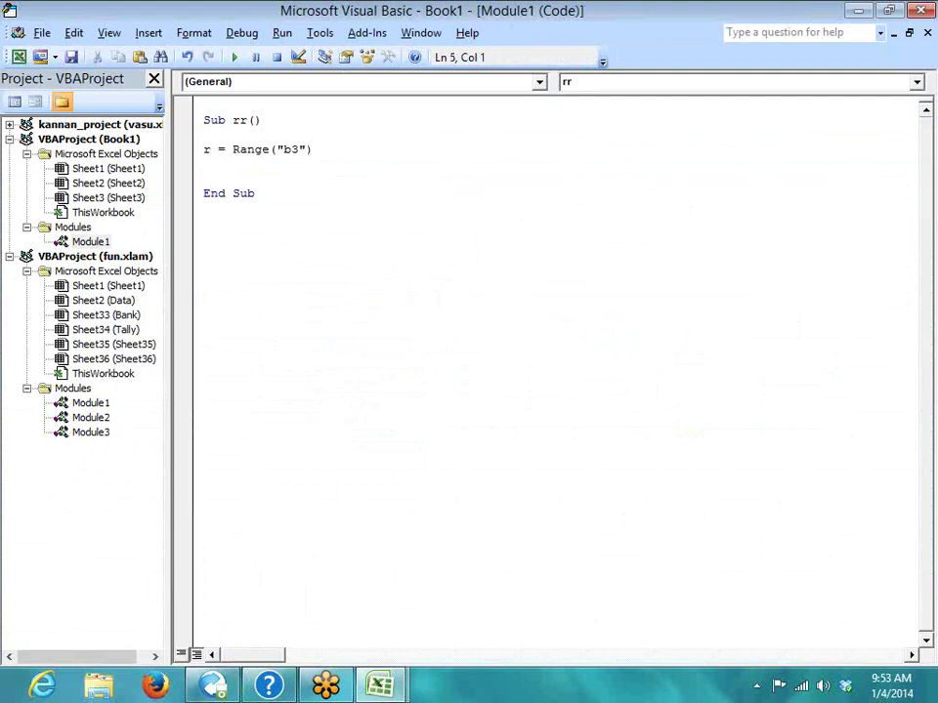
{"action": "key", "text": "BackSpace"}
{"action": "type", "text": ".v"}
{"action": "key", "text": "Tab"}
{"action": "key", "text": "Down"}
{"action": "key", "text": "alt+F11"}
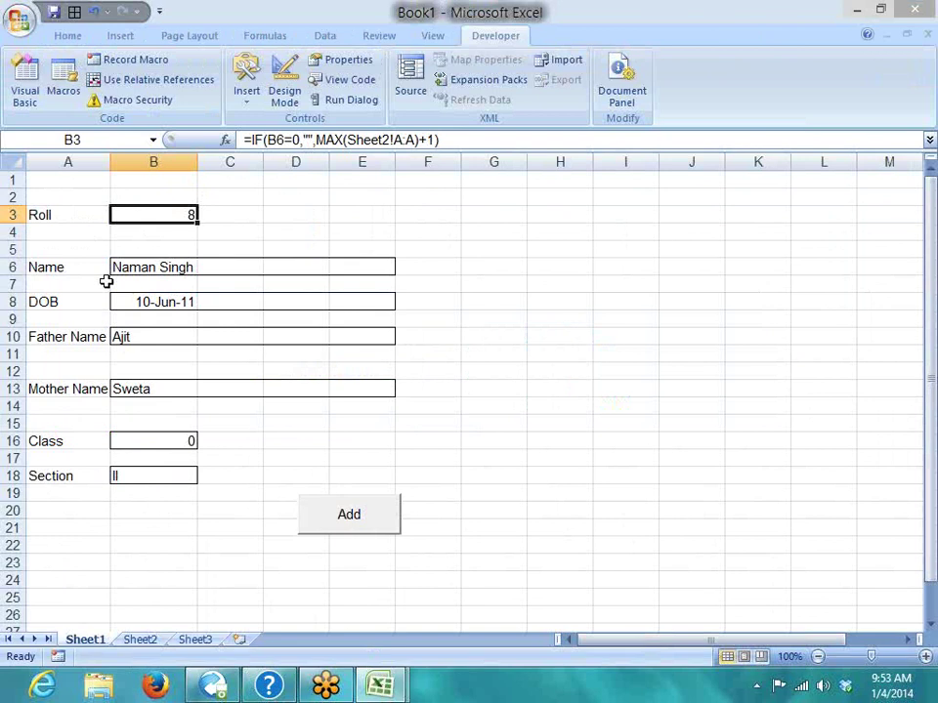
- Inspect the Roll header and the roll numbers in A2:A7 on Sheet2
{"action": "left_click", "coordinate": [146, 642]}
{"action": "left_click_drag", "start_coordinate": [64, 196], "coordinate": [67, 282]}
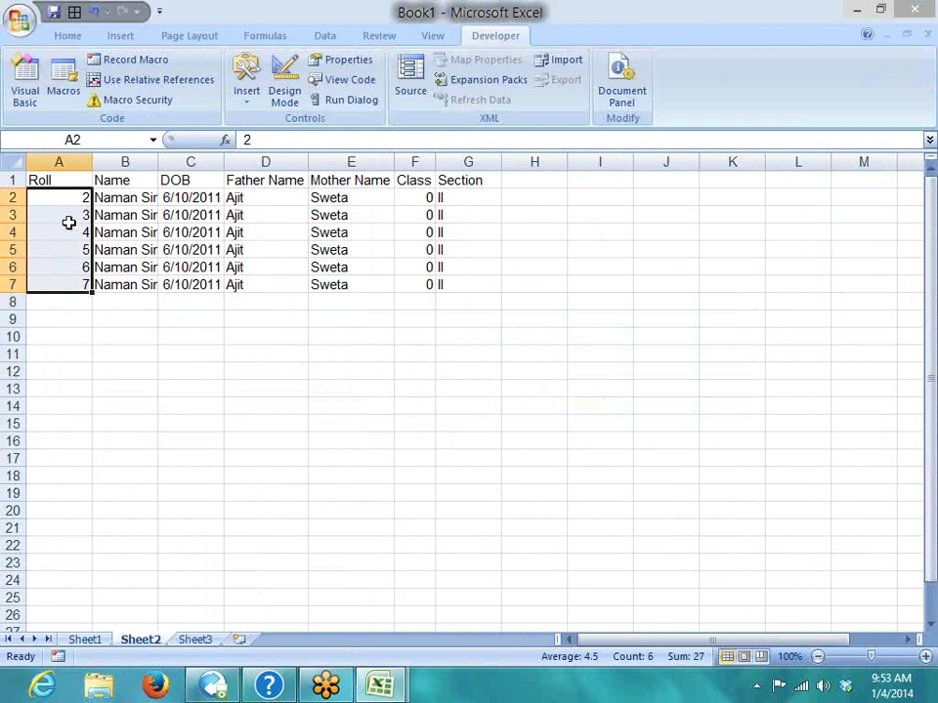
{"action": "left_click", "coordinate": [62, 179]}
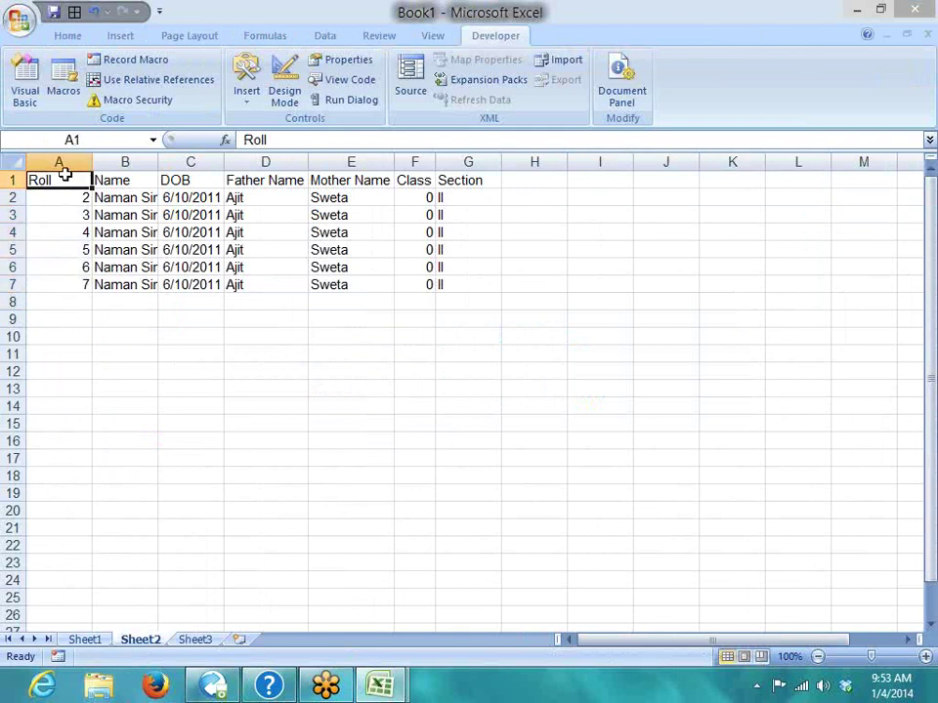
{"action": "left_click", "coordinate": [63, 267]}
{"action": "left_click", "coordinate": [62, 284]}
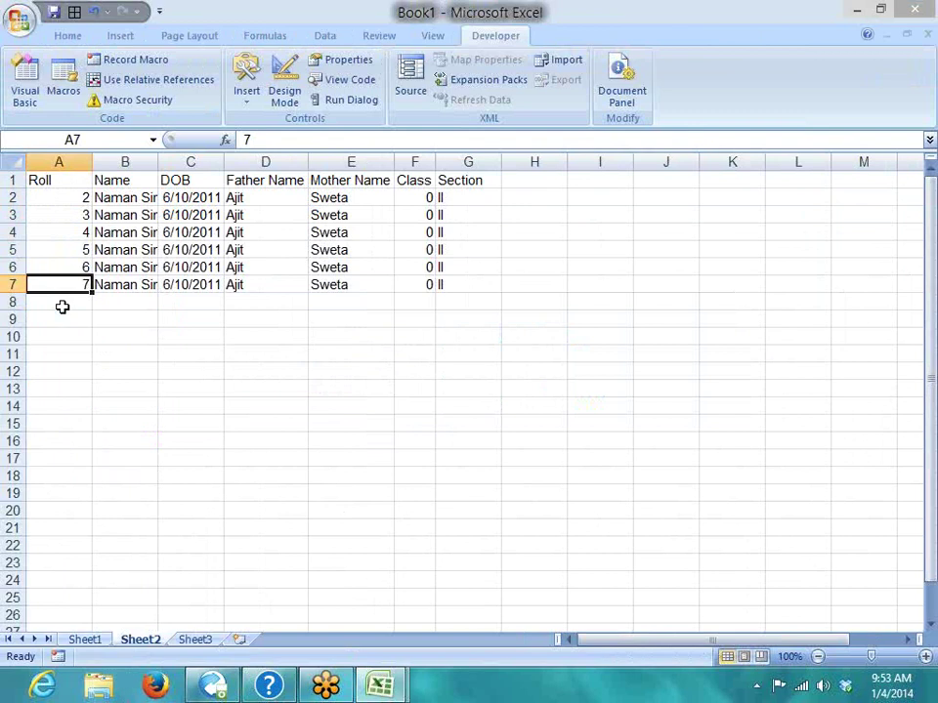
{"action": "key", "text": "alt+F11"}
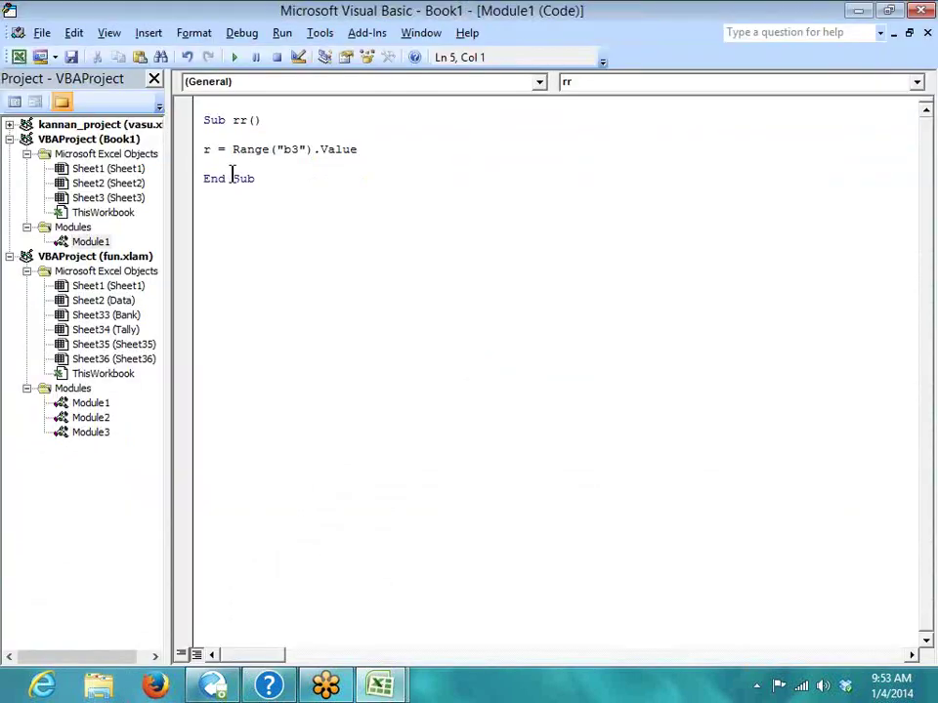
- Add a For loop line below the b3 line, changing its starting value from 1 to 2
{"action": "key", "text": "Return"}
{"action": "key", "text": "Return"}
{"action": "key", "text": "Up"}
{"action": "key", "text": "Up"}
{"action": "key", "text": "Down"}
{"action": "type", "text": "for "}
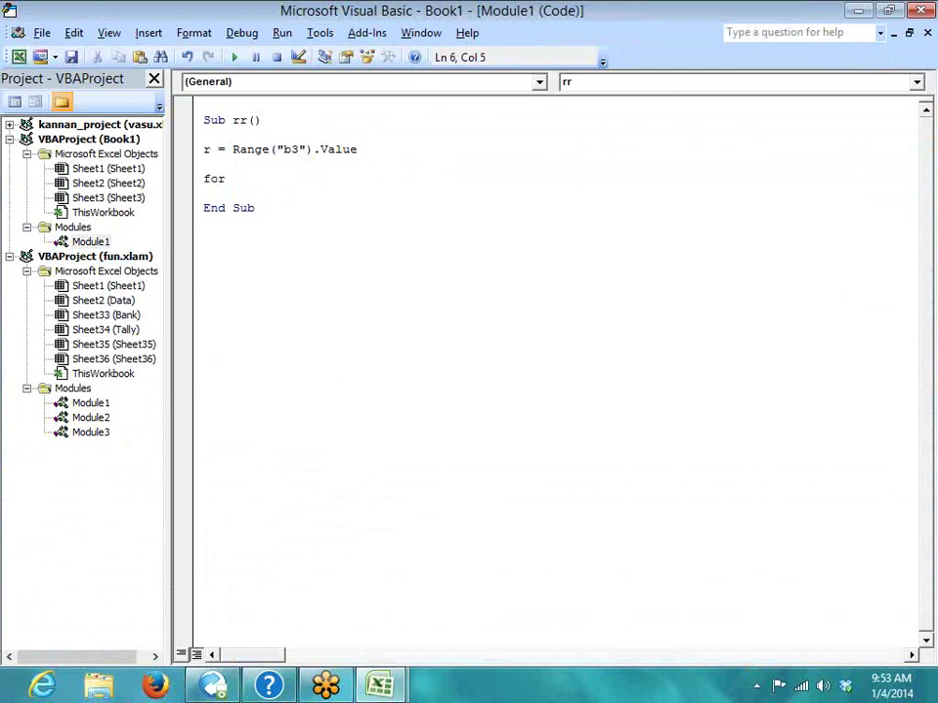
{"action": "type", "text": "i= "}
{"action": "type", "text": "1 to r-1"}
{"action": "key", "text": "Return"}
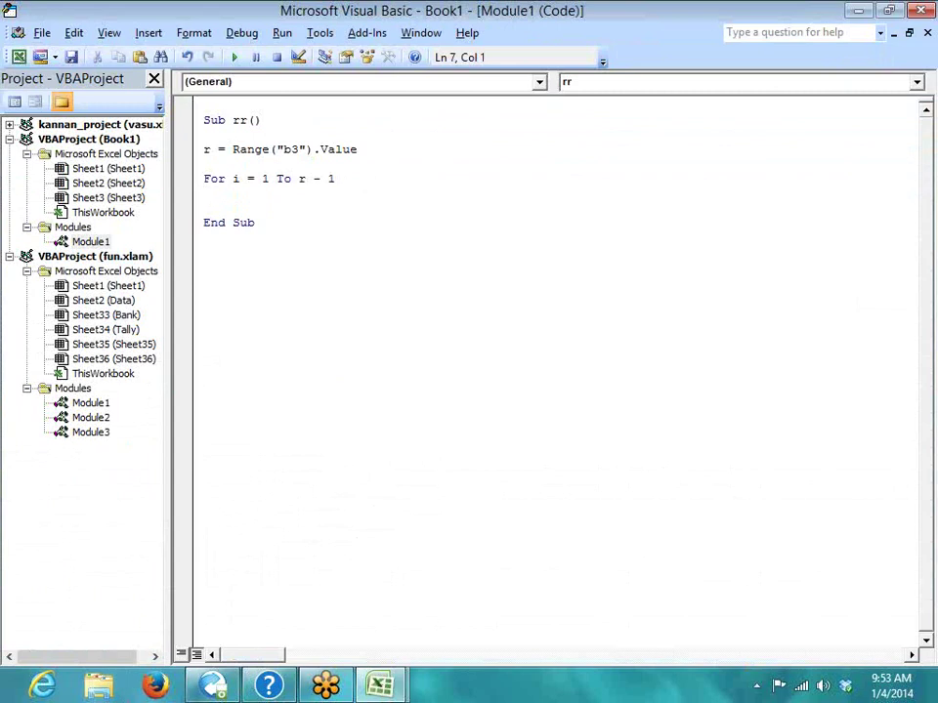
{"action": "key", "text": "BackSpace"}
{"action": "key", "text": "BackSpace"}
{"action": "key", "text": "BackSpace"}
{"action": "key", "text": "BackSpace"}
{"action": "key", "text": "BackSpace"}
{"action": "left_click", "coordinate": [282, 179]}
{"action": "left_click", "coordinate": [269, 179]}
{"action": "key", "text": "BackSpace"}
{"action": "type", "text": "2"}
{"action": "left_click", "coordinate": [203, 193]}
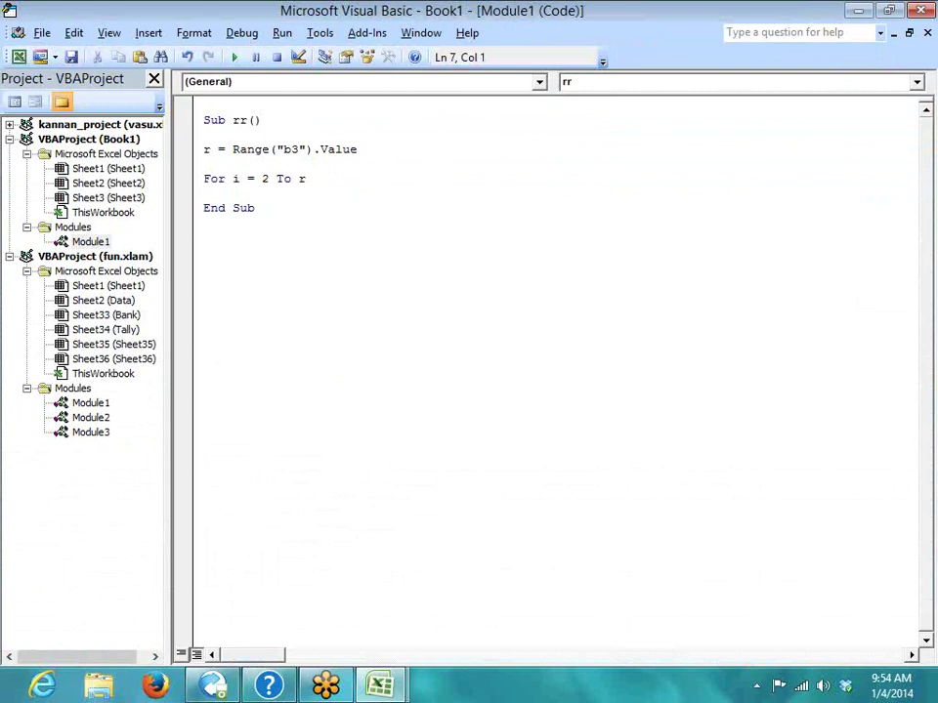
- Recheck roll numbers A2:A7 on Sheet2 and open an empty line inside the loop
{"action": "key", "text": "alt+F11"}
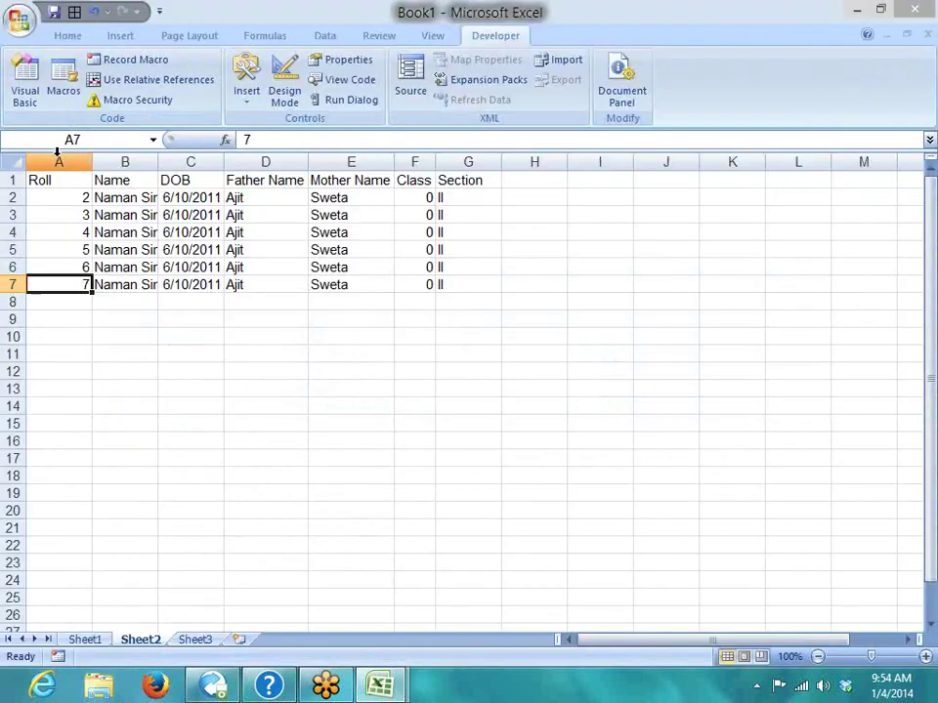
{"action": "left_click", "coordinate": [45, 198]}
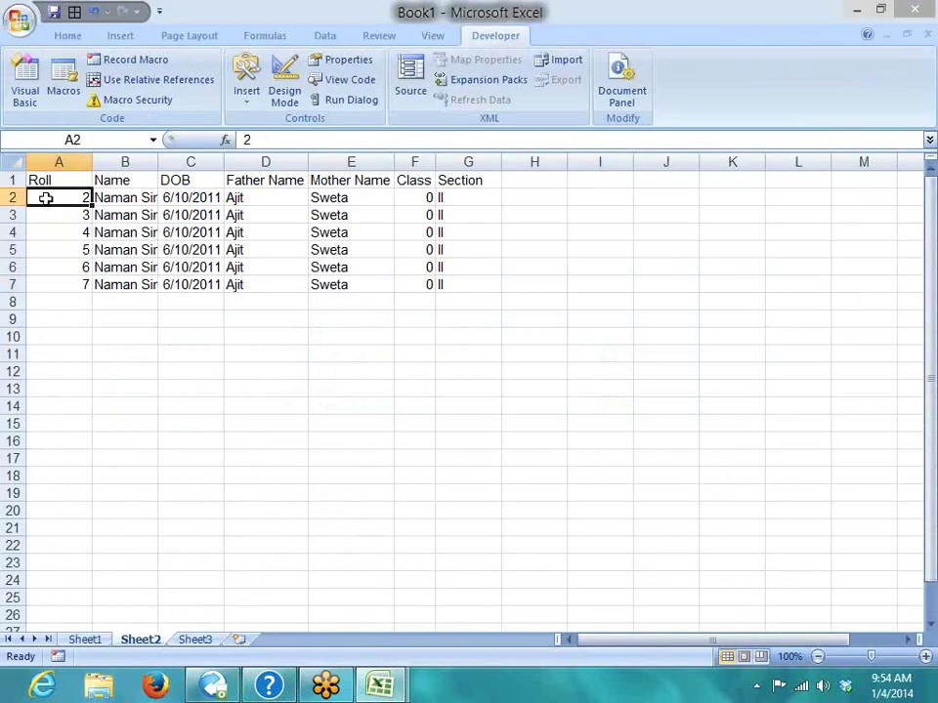
{"action": "left_click", "coordinate": [50, 285], "text": "shift"}
{"action": "key", "text": "alt+F11"}
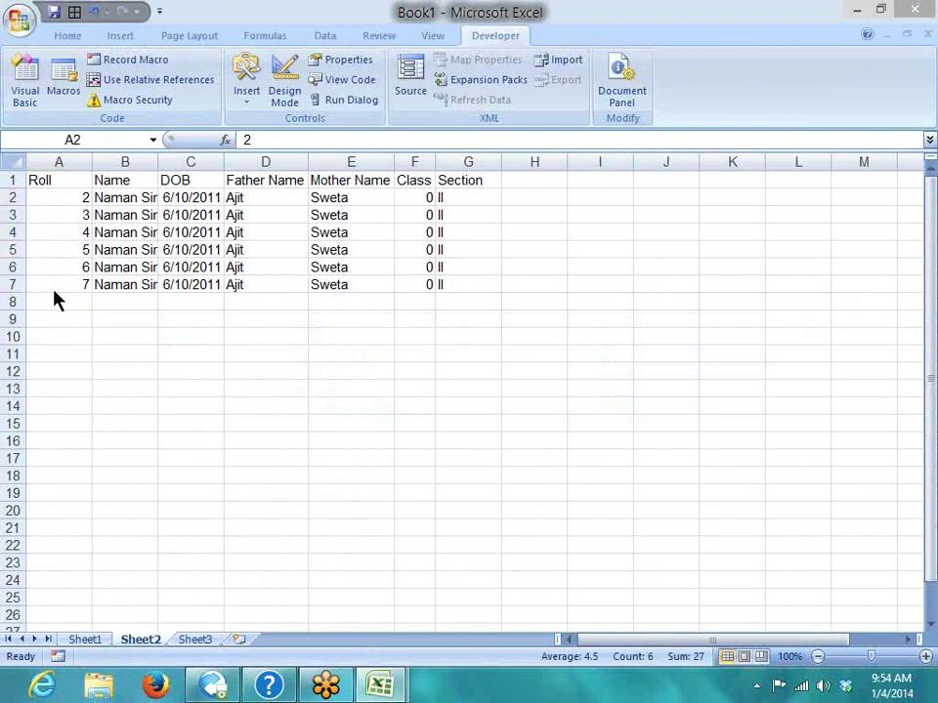
{"action": "key", "text": "Return"}
{"action": "key", "text": "Return"}
{"action": "key", "text": "Up"}
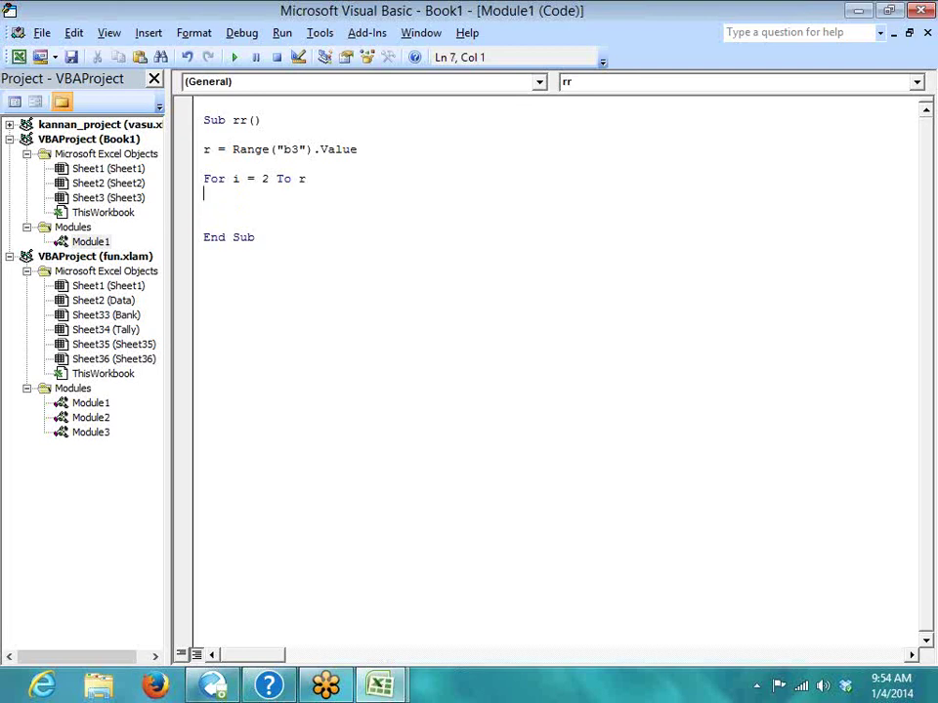
- Start the If line with Sheet2.Cells(i,2).Value = Range("b6").Value, dismissing a compile error
{"action": "type", "text": "if "}
{"action": "type", "text": "sheet"}
{"action": "type", "text": "2."}
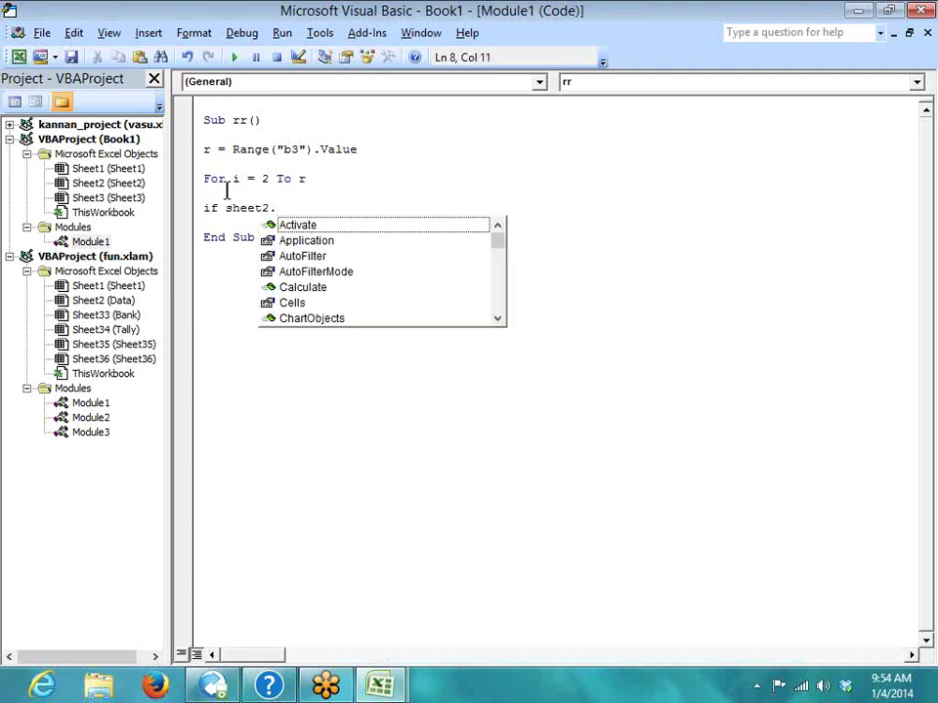
{"action": "type", "text": "c"}
{"action": "key", "text": "Down"}
{"action": "key", "text": "Tab"}
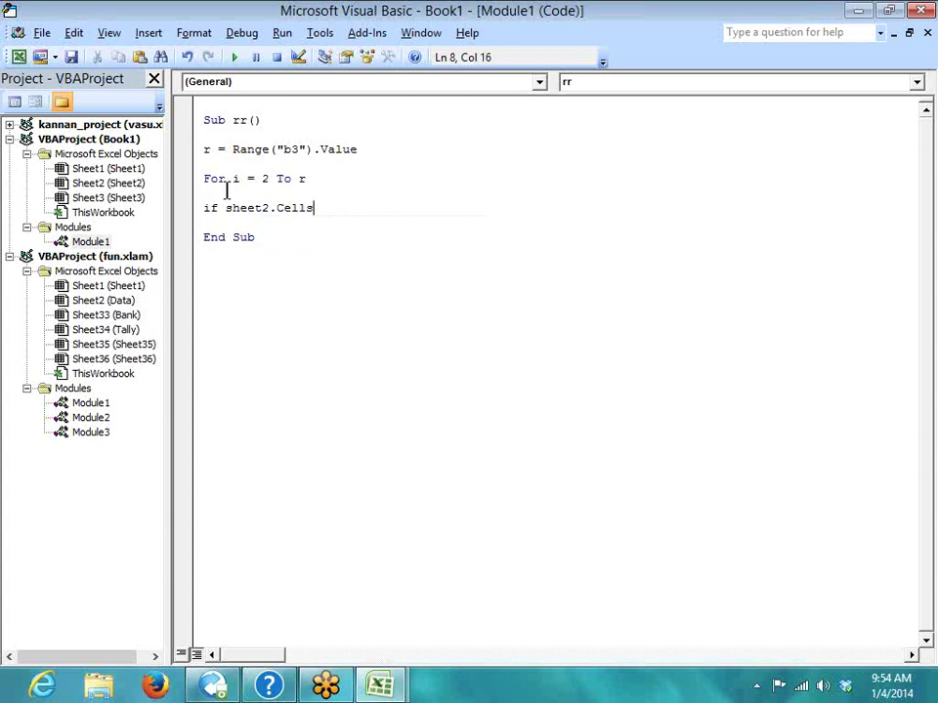
{"action": "type", "text": "("}
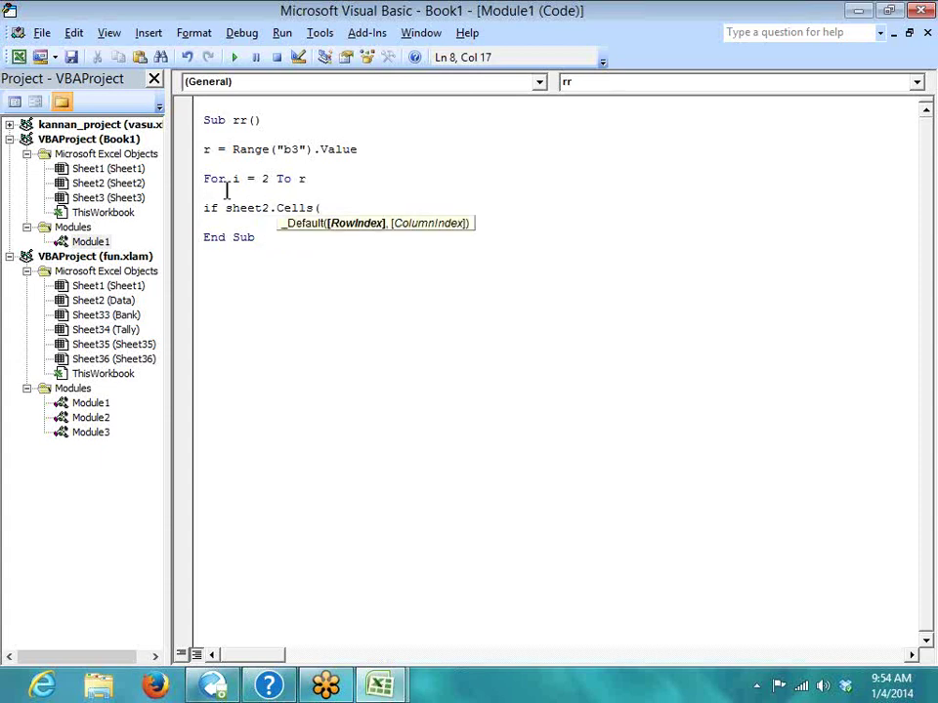
{"action": "type", "text": "i,"}
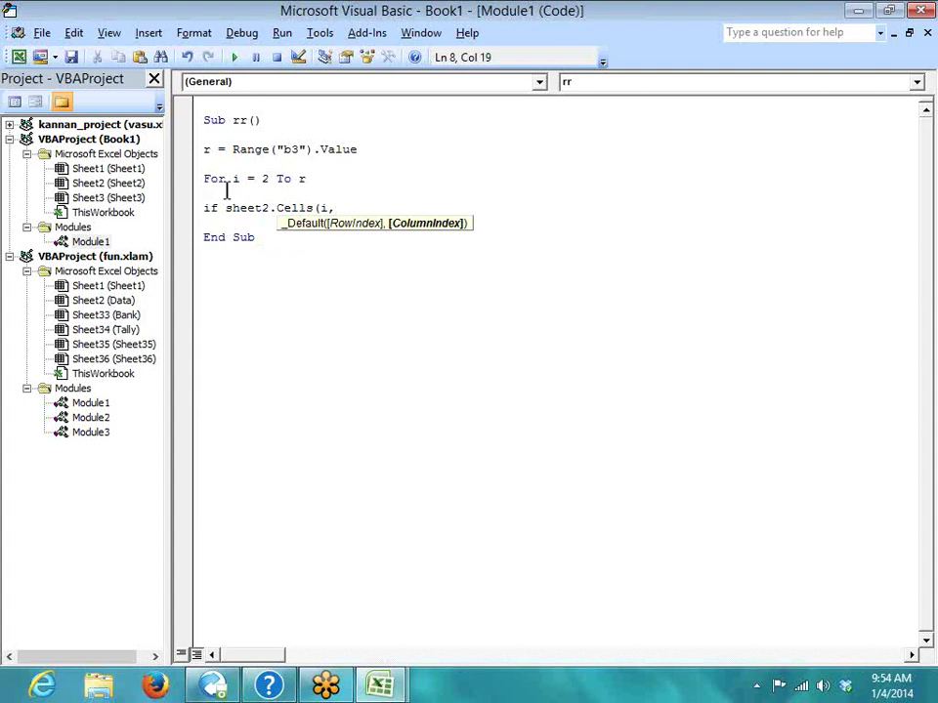
{"action": "type", "text": "."}
{"action": "key", "text": "BackSpace"}
{"action": "type", "text": "2"}
{"action": "type", "text": ").value="}
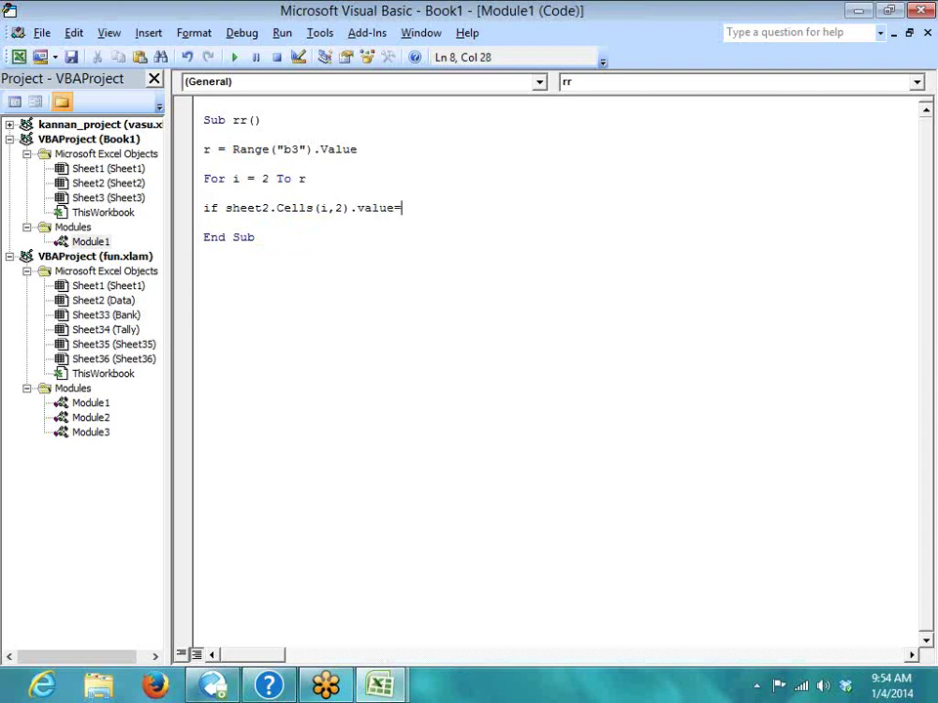
{"action": "type", "text": "range"}
{"action": "type", "text": "("}
{"action": "key", "text": "alt+F11"}
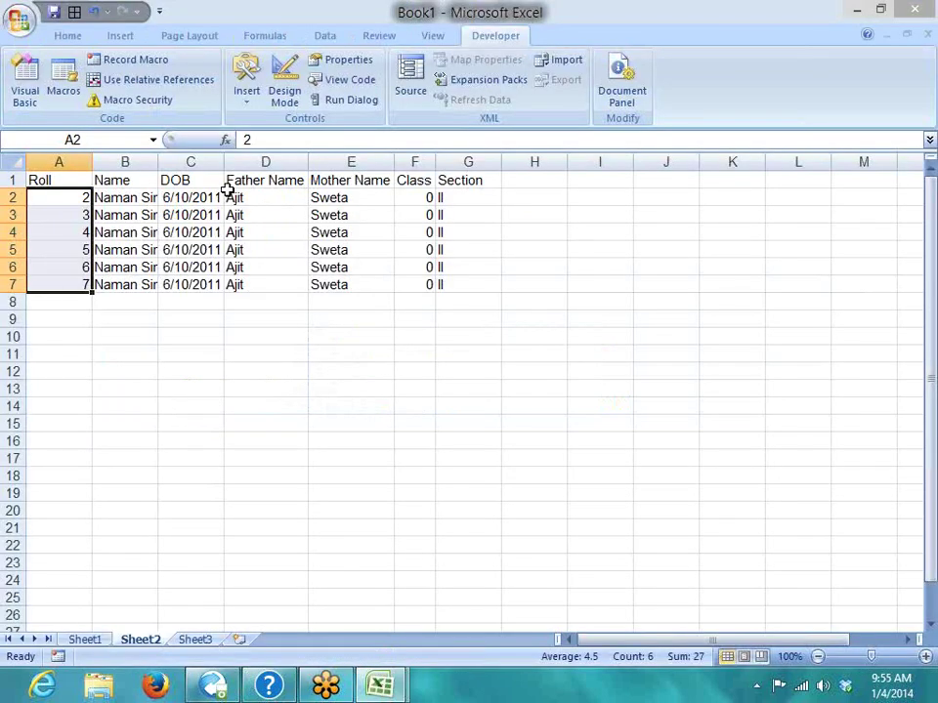
{"action": "key", "text": "ctrl+Page_Up"}
{"action": "key", "text": "Down"}
{"action": "key", "text": "Down"}
{"action": "key", "text": "Down"}
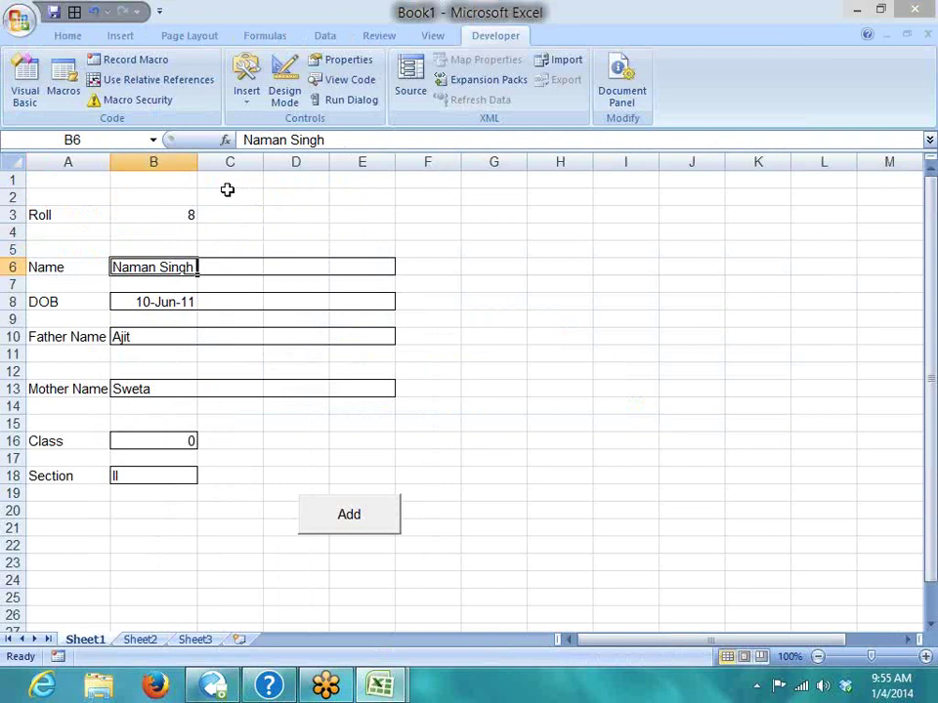
{"action": "key", "text": "alt+F11"}
{"action": "type", "text": "\"b6\")"}
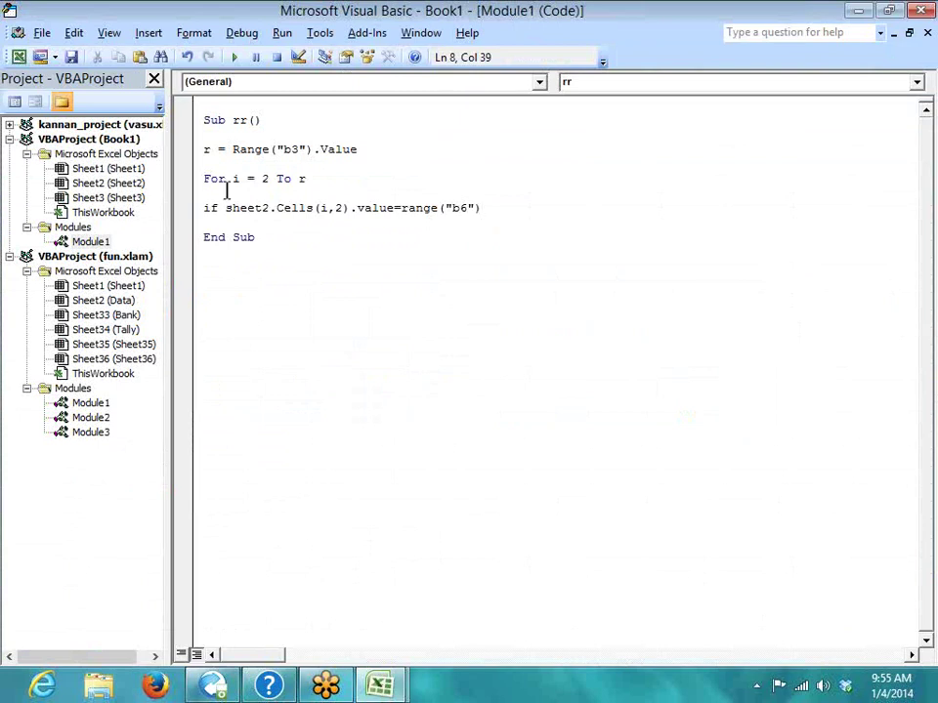
{"action": "type", "text": ".v"}
{"action": "type", "text": "and"}
{"action": "left_click", "coordinate": [379, 330]}
{"action": "key", "text": "Return"}
- Add a second comparison by copying the Cells expression, column 3 against Range("b8").Value
{"action": "left_click_drag", "start_coordinate": [226, 208], "coordinate": [392, 210]}
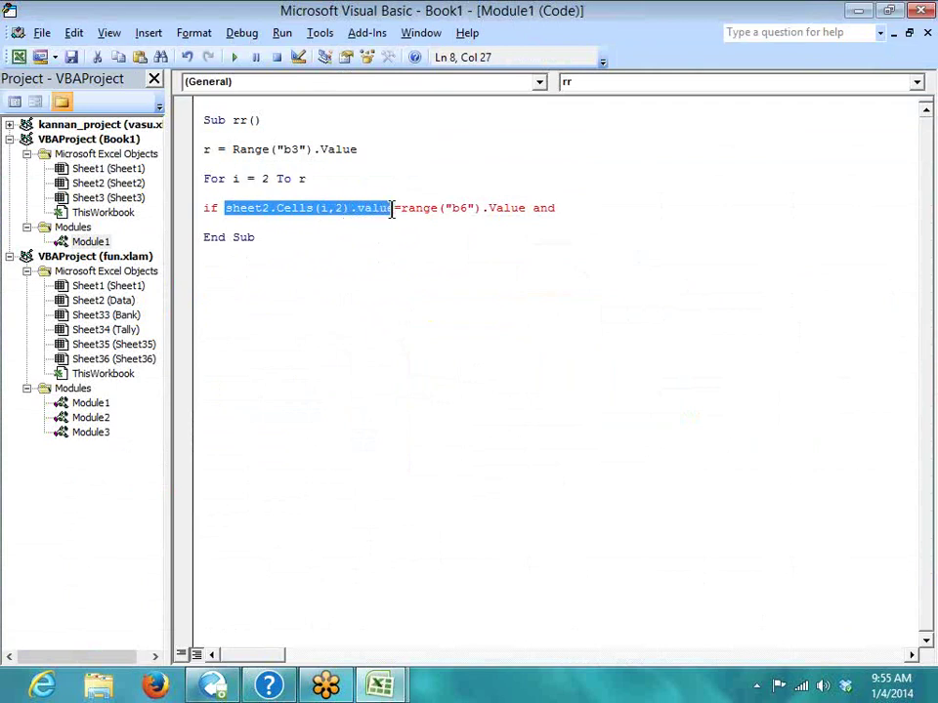
{"action": "left_click", "coordinate": [570, 209]}
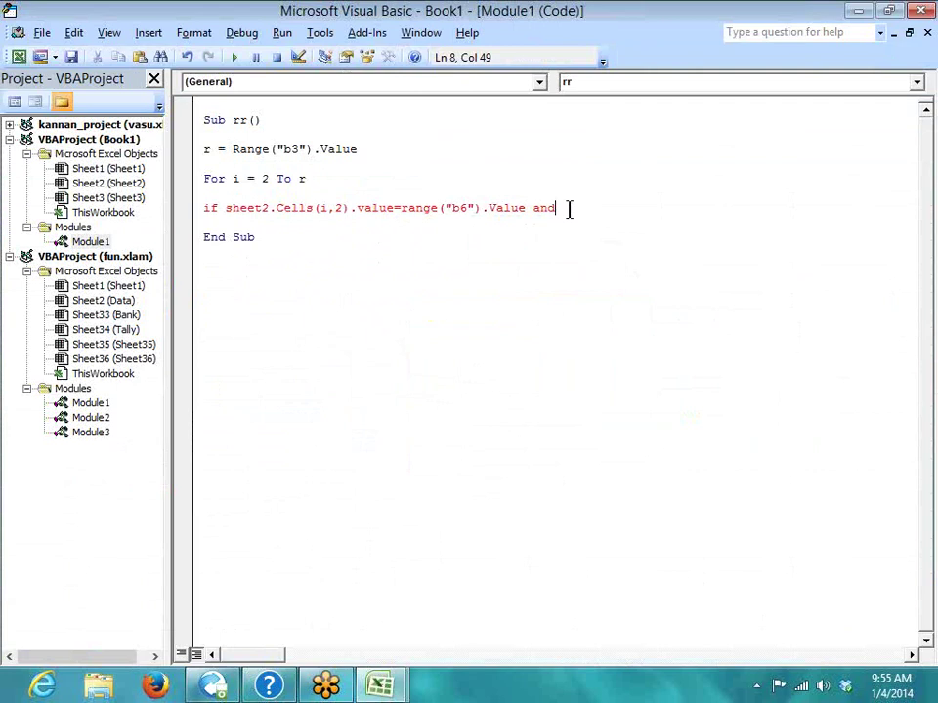
{"action": "type", "text": "sheet2.Cells(i,2).value"}
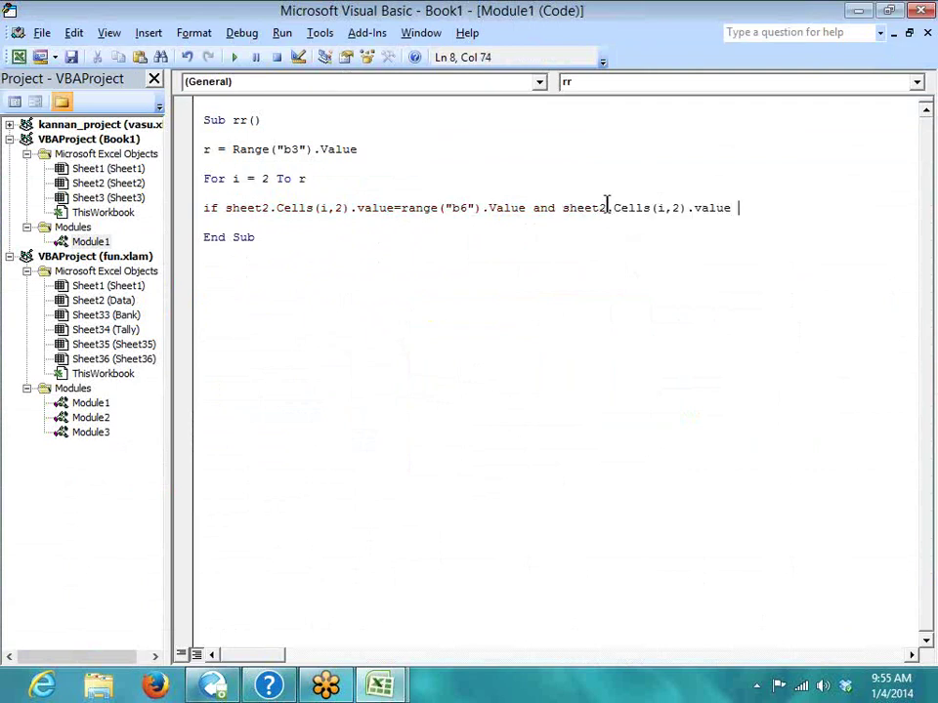
{"action": "left_click", "coordinate": [563, 209]}
{"action": "left_click", "coordinate": [736, 208]}
{"action": "left_click", "coordinate": [673, 208]}
{"action": "key", "text": "Delete"}
{"action": "type", "text": "3"}
{"action": "left_click", "coordinate": [757, 208]}
{"action": "type", "text": "=range"}
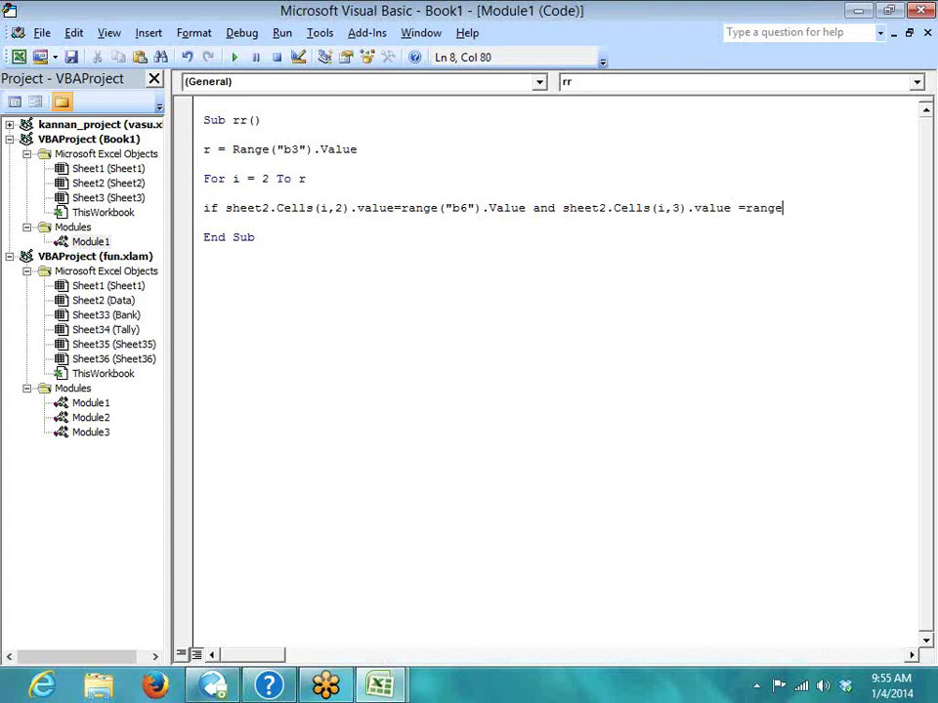
{"action": "type", "text": "(\""}
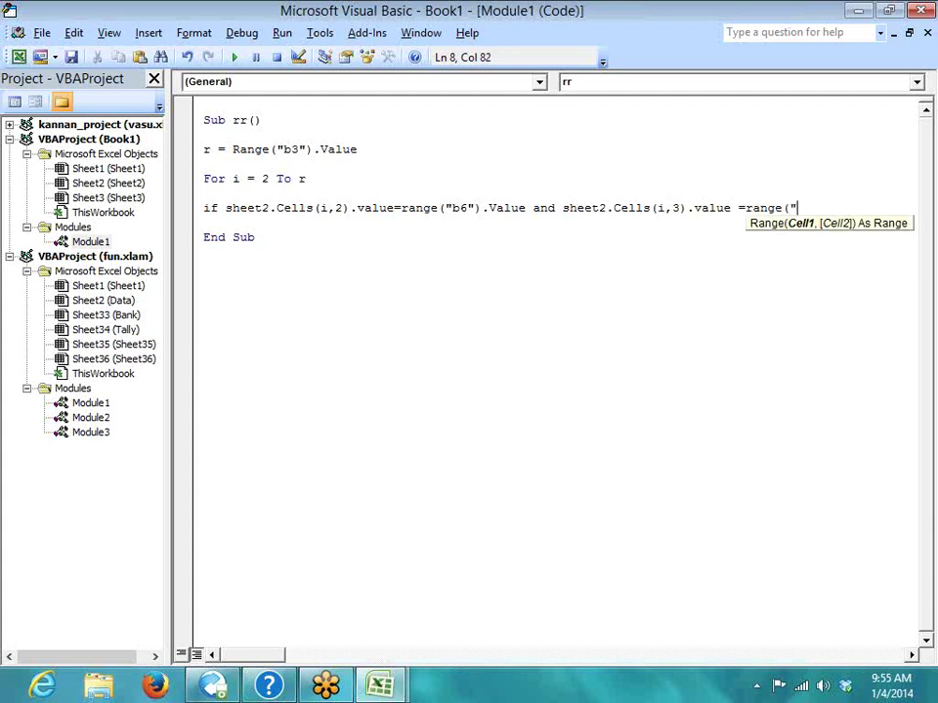
{"action": "type", "text": "b"}
{"action": "key", "text": "alt+F11"}
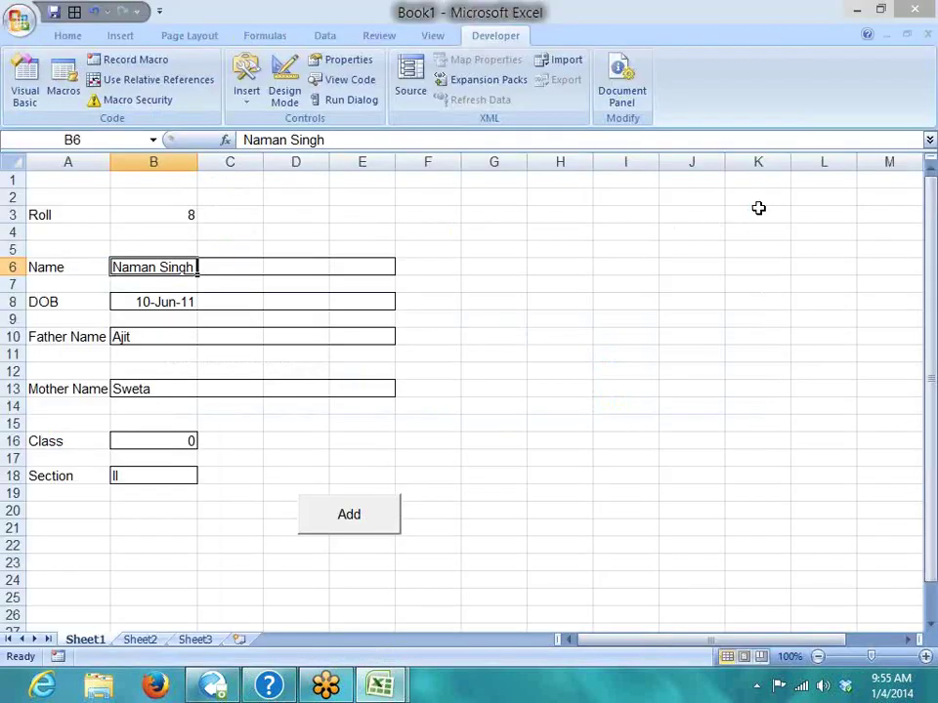
{"action": "key", "text": "Down"}
{"action": "key", "text": "Down"}
{"action": "key", "text": "alt+F11"}
{"action": "type", "text": "8\")"}
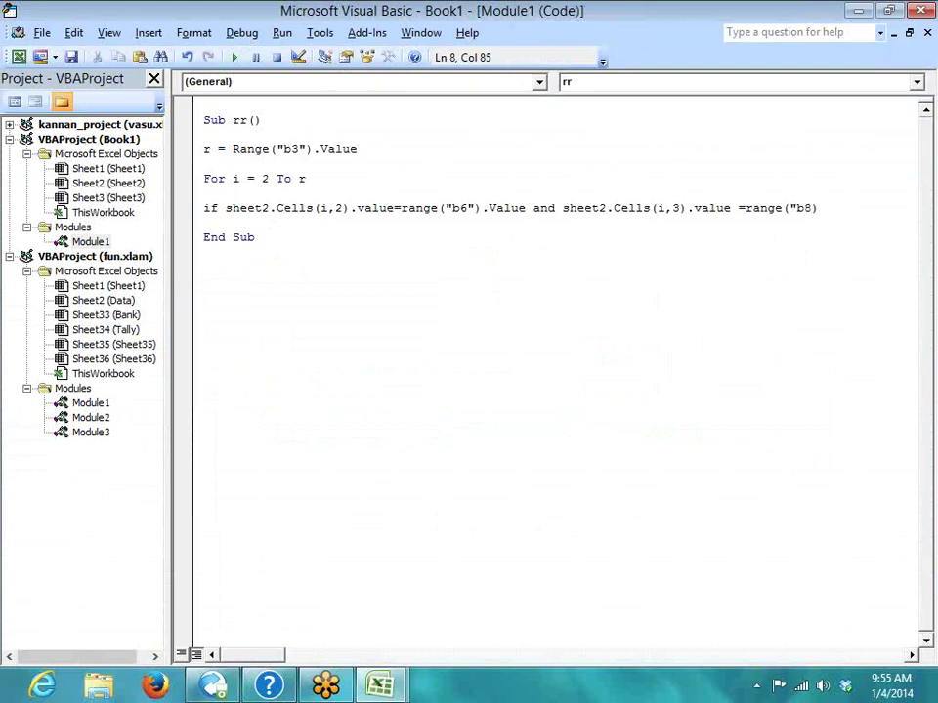
{"action": "type", "text": ".va"}
{"action": "type", "text": "lue"}
{"action": "key", "text": "Left"}
{"action": "key", "text": "Left"}
{"action": "key", "text": "Left"}
{"action": "key", "text": "Left"}
{"action": "key", "text": "Left"}
{"action": "left_click", "coordinate": [814, 208]}
{"action": "type", "text": "\""}
- Add And Sheet2.Cells(i,4).Value = Range("b10").Value and end the If line with Then
{"action": "key", "text": "Right"}
{"action": "key", "text": "Right"}
{"action": "key", "text": "Right"}
{"action": "key", "text": "Right"}
{"action": "key", "text": "Right"}
{"action": "key", "text": "Right"}
{"action": "key", "text": "Right"}
{"action": "type", "text": "ab"}
{"action": "key", "text": "BackSpace"}
{"action": "type", "text": "nd "}
{"action": "type", "text": "sheet2.Cells(i,2).value"}
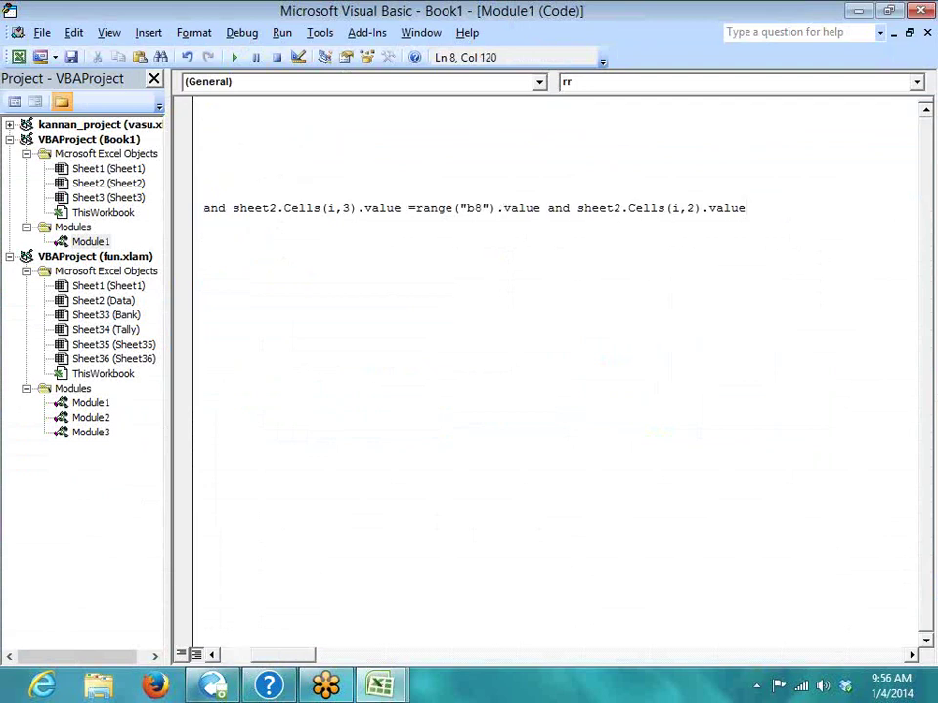
{"action": "left_click", "coordinate": [695, 208]}
{"action": "key", "text": "BackSpace"}
{"action": "type", "text": "4"}
{"action": "left_click", "coordinate": [775, 212]}
{"action": "type", "text": "and"}
{"action": "key", "text": "BackSpace"}
{"action": "key", "text": "BackSpace"}
{"action": "key", "text": "BackSpace"}
{"action": "key", "text": "BackSpace"}
{"action": "type", "text": "=rang"}
{"action": "type", "text": "e("}
{"action": "key", "text": "alt+Tab"}
{"action": "key", "text": "Down"}
{"action": "key", "text": "Down"}
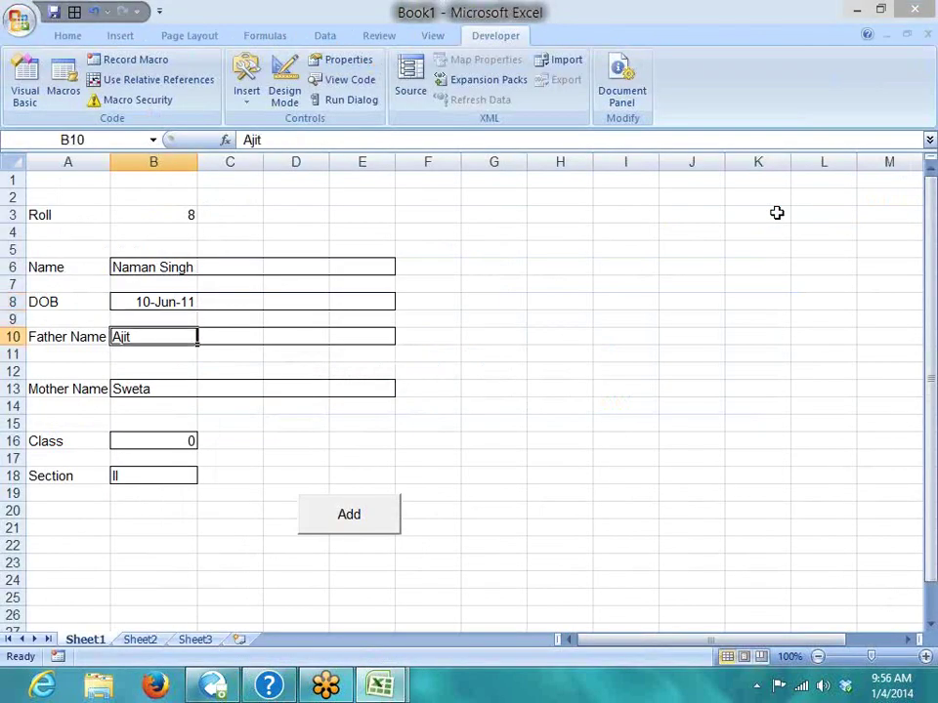
{"action": "key", "text": "alt+Tab"}
{"action": "type", "text": "\"b10"}
{"action": "type", "text": "\").value"}
{"action": "key", "text": "Tab"}
{"action": "key", "text": "Return"}
{"action": "key", "text": "Return"}
{"action": "type", "text": "then"}
{"action": "key", "text": "Return"}
{"action": "key", "text": "Return"}
- Declare the variable co As Boolean at the top of the module
{"action": "key", "text": "Up"}
{"action": "key", "text": "Up"}
{"action": "key", "text": "Up"}
{"action": "key", "text": "Up"}
{"action": "key", "text": "Up"}
{"action": "key", "text": "Up"}
{"action": "key", "text": "Up"}
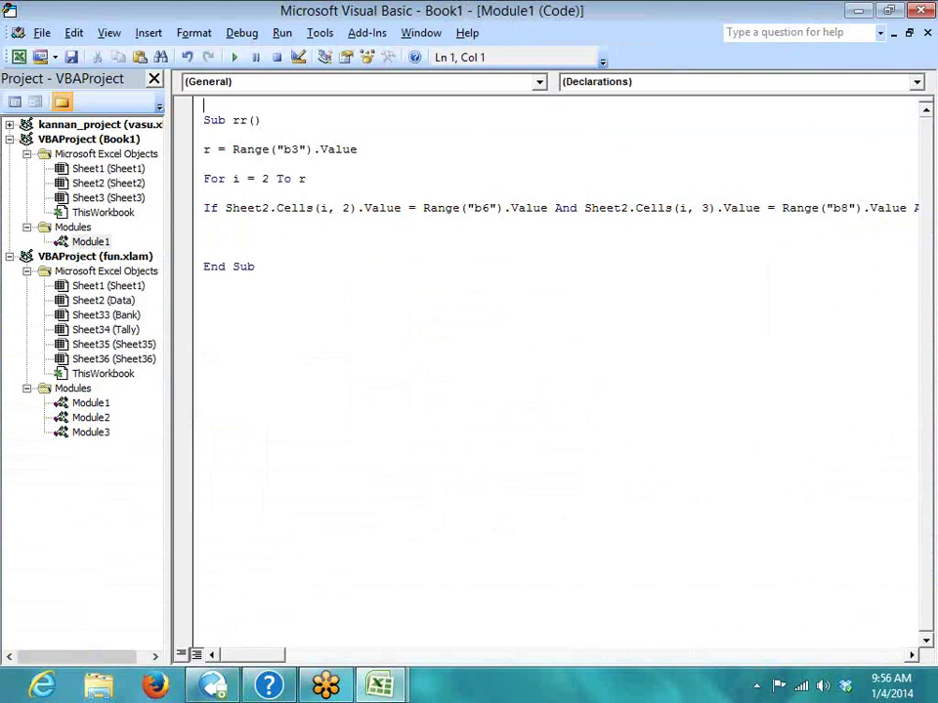
{"action": "type", "text": "dim co as "}
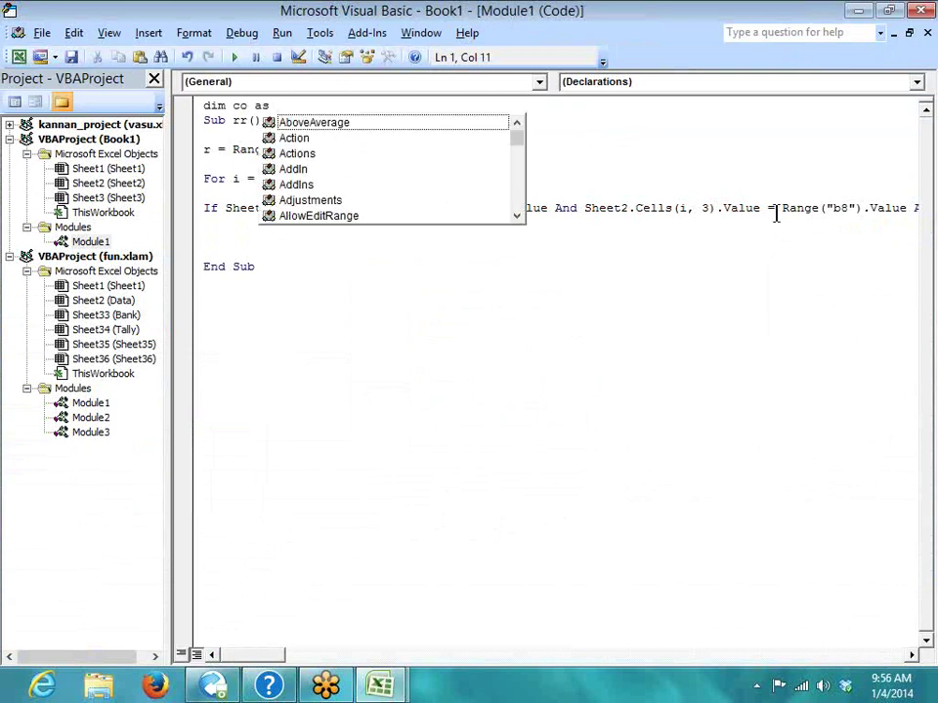
{"action": "type", "text": "in"}
{"action": "key", "text": "Down"}
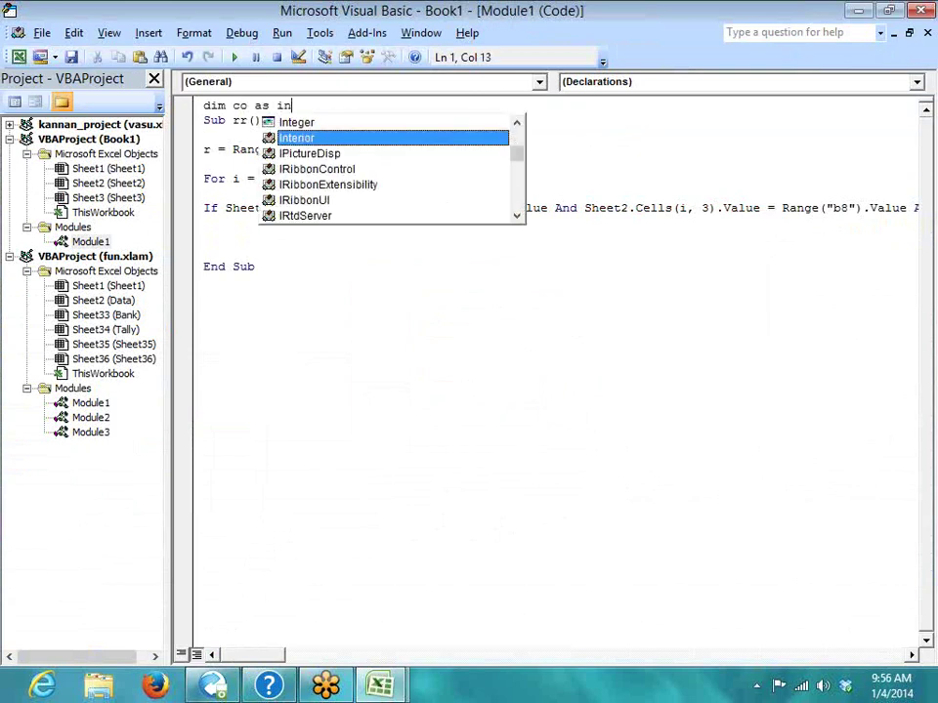
{"action": "key", "text": "Tab"}
{"action": "key", "text": "Down"}
{"action": "key", "text": "Down"}
{"action": "key", "text": "Down"}
{"action": "key", "text": "Down"}
{"action": "key", "text": "Down"}
{"action": "key", "text": "Down"}
{"action": "key", "text": "Down"}
{"action": "key", "text": "Down"}
{"action": "type", "text": "c"}
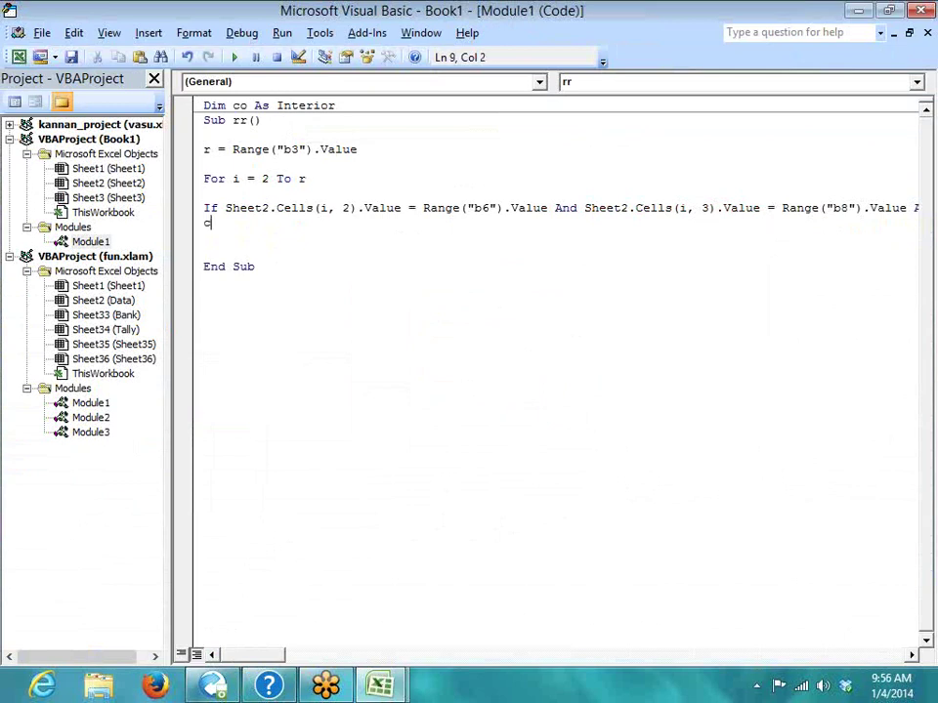
{"action": "type", "text": "o="}
{"action": "key", "text": "BackSpace"}
{"action": "key", "text": "BackSpace"}
{"action": "key", "text": "BackSpace"}
{"action": "left_click", "coordinate": [341, 105]}
{"action": "key", "text": "BackSpace"}
{"action": "key", "text": "BackSpace"}
{"action": "key", "text": "BackSpace"}
{"action": "key", "text": "BackSpace"}
{"action": "key", "text": "BackSpace"}
{"action": "key", "text": "BackSpace"}
{"action": "type", "text": "s"}
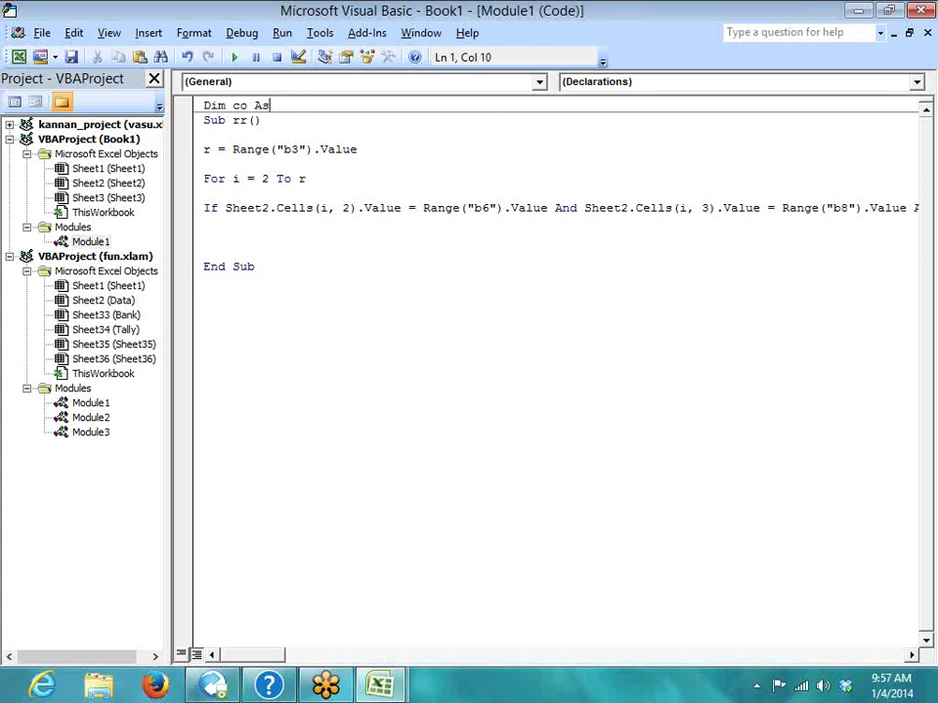
{"action": "type", "text": " boo"}
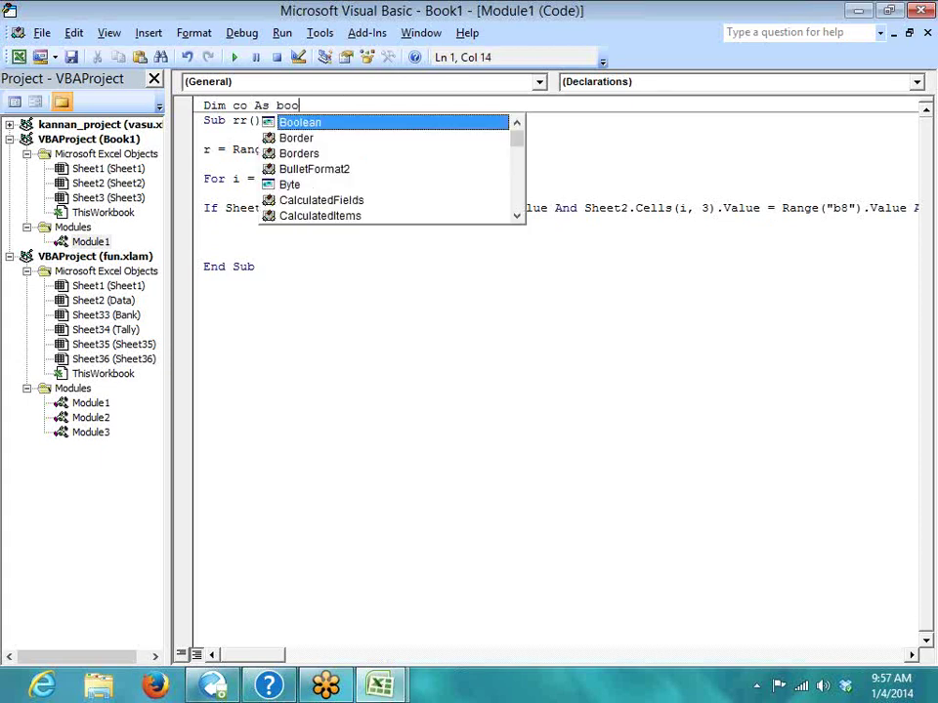
{"action": "key", "text": "Tab"}
- Inside the If block set co = True and close it with End If
{"action": "key", "text": "Down"}
{"action": "key", "text": "Down"}
{"action": "key", "text": "Down"}
{"action": "key", "text": "Down"}
{"action": "key", "text": "Down"}
{"action": "key", "text": "Down"}
{"action": "key", "text": "Down"}
{"action": "type", "text": "co"}
{"action": "key", "text": "BackSpace"}
{"action": "key", "text": "BackSpace"}
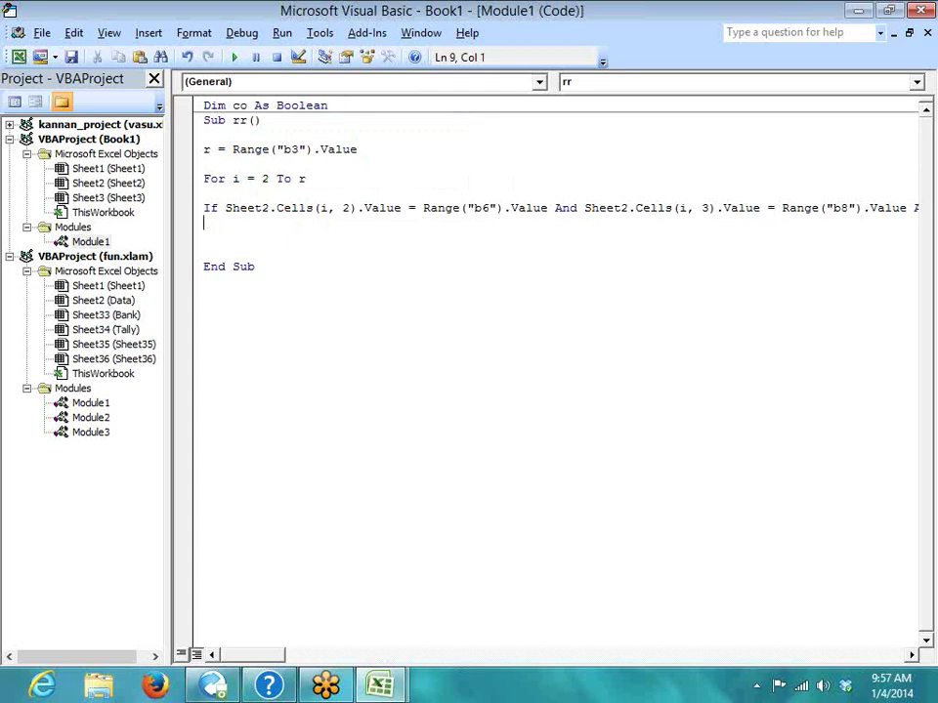
{"action": "type", "text": "co="}
{"action": "key", "text": "Down"}
{"action": "key", "text": "Down"}
{"action": "key", "text": "Return"}
{"action": "type", "text": "end if"}
{"action": "key", "text": "Return"}
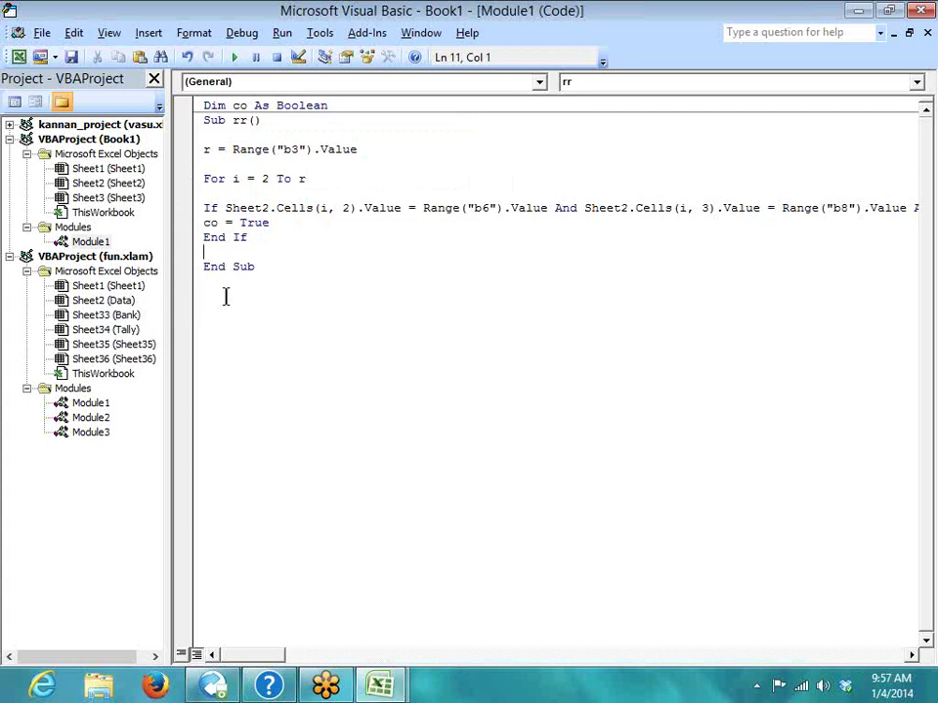
- Turn End If into Else with co = False, re-add End If, then highlight True and rr
{"action": "left_click", "coordinate": [260, 241]}
{"action": "key", "text": "BackSpace"}
{"action": "key", "text": "BackSpace"}
{"action": "key", "text": "BackSpace"}
{"action": "key", "text": "BackSpace"}
{"action": "key", "text": "BackSpace"}
{"action": "key", "text": "BackSpace"}
{"action": "type", "text": "else"}
{"action": "key", "text": "Return"}
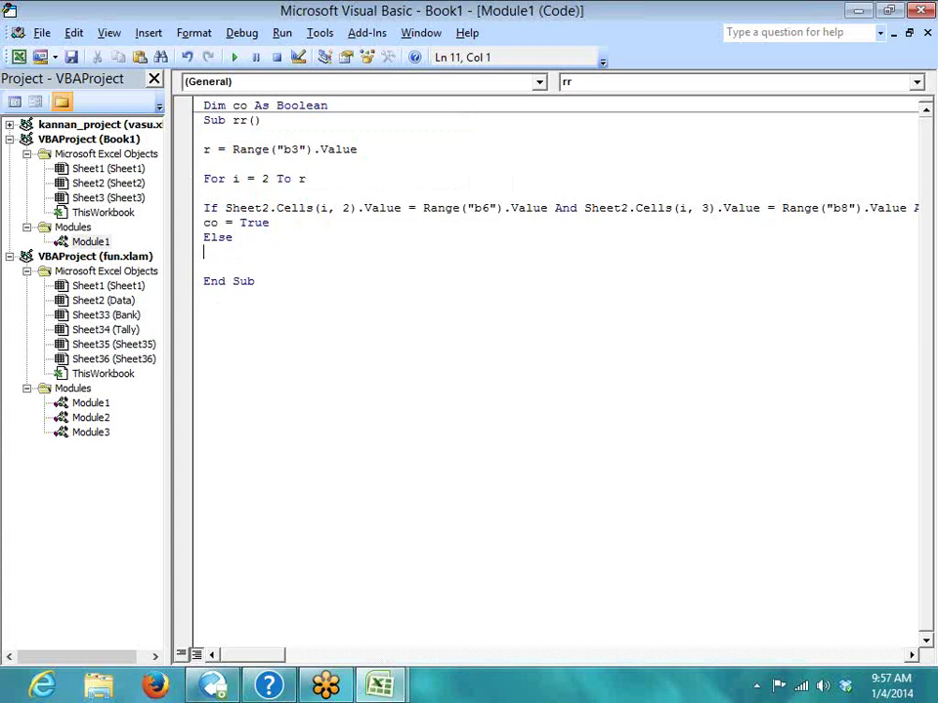
{"action": "type", "text": "co"}
{"action": "type", "text": "=fa"}
{"action": "key", "text": "Tab"}
{"action": "key", "text": "Return"}
{"action": "type", "text": "end if"}
{"action": "key", "text": "Down"}
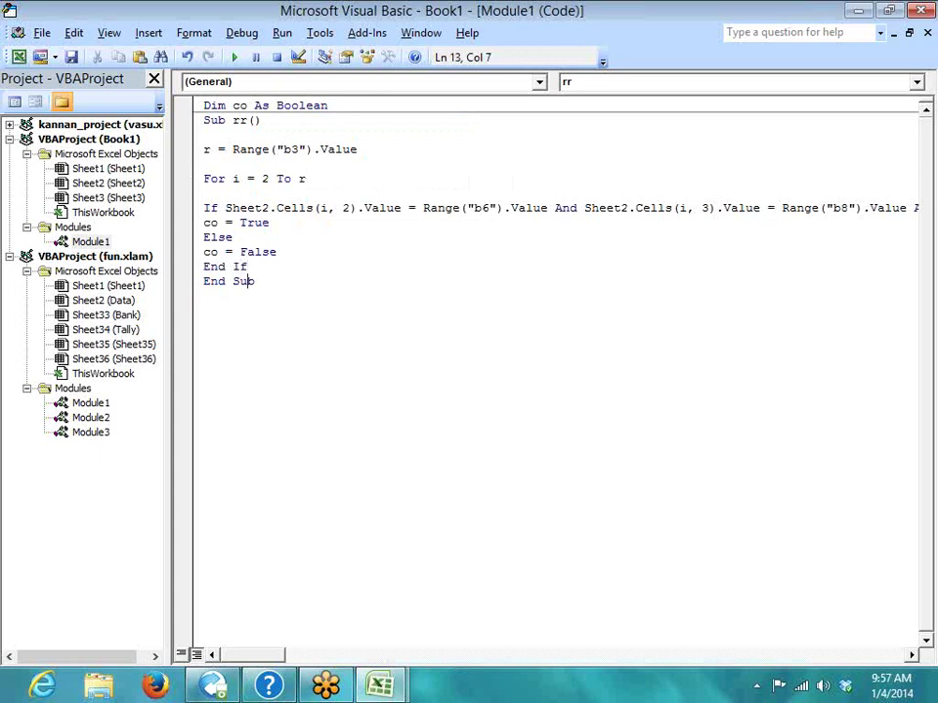
{"action": "left_click_drag", "start_coordinate": [269, 223], "coordinate": [239, 223]}
{"action": "double_click", "coordinate": [243, 120]}
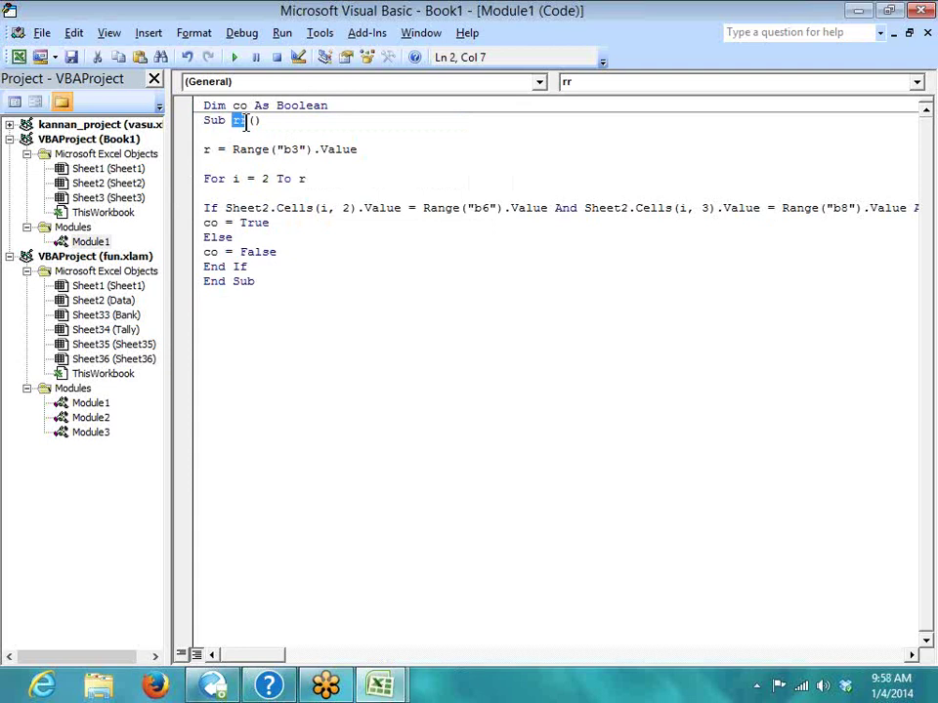
- Open Sheet1's code and add an rr call under If c > 0 Then
{"action": "double_click", "coordinate": [129, 157]}
{"action": "double_click", "coordinate": [126, 162]}
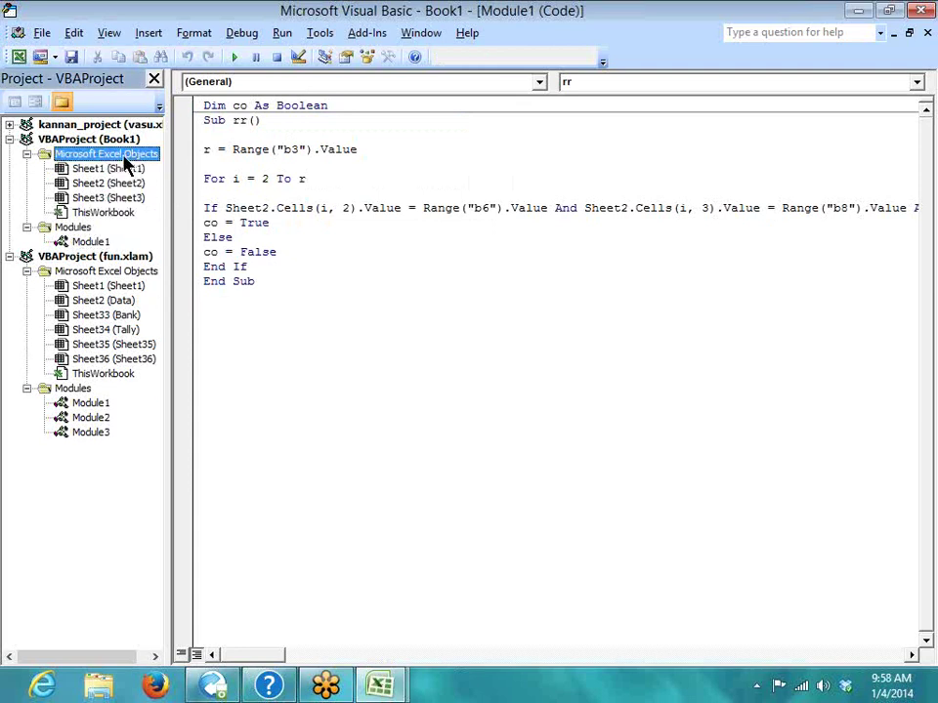
{"action": "double_click", "coordinate": [119, 169]}
{"action": "scroll", "coordinate": [226, 327], "scroll_direction": "down", "scroll_amount": 2}
{"action": "scroll", "coordinate": [230, 293], "scroll_direction": "up", "scroll_amount": 2}
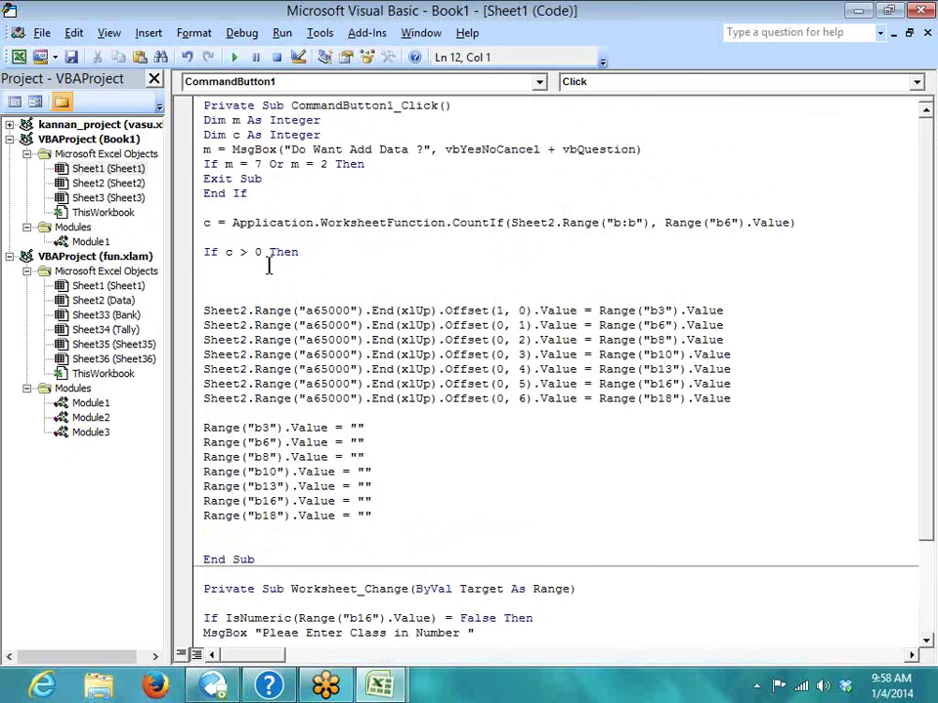
{"action": "type", "text": "rr"}
- Add an End If line below rr with an indented blank line above it
{"action": "left_click", "coordinate": [204, 281]}
{"action": "type", "text": "end "}
{"action": "type", "text": "if"}
{"action": "key", "text": "Return"}
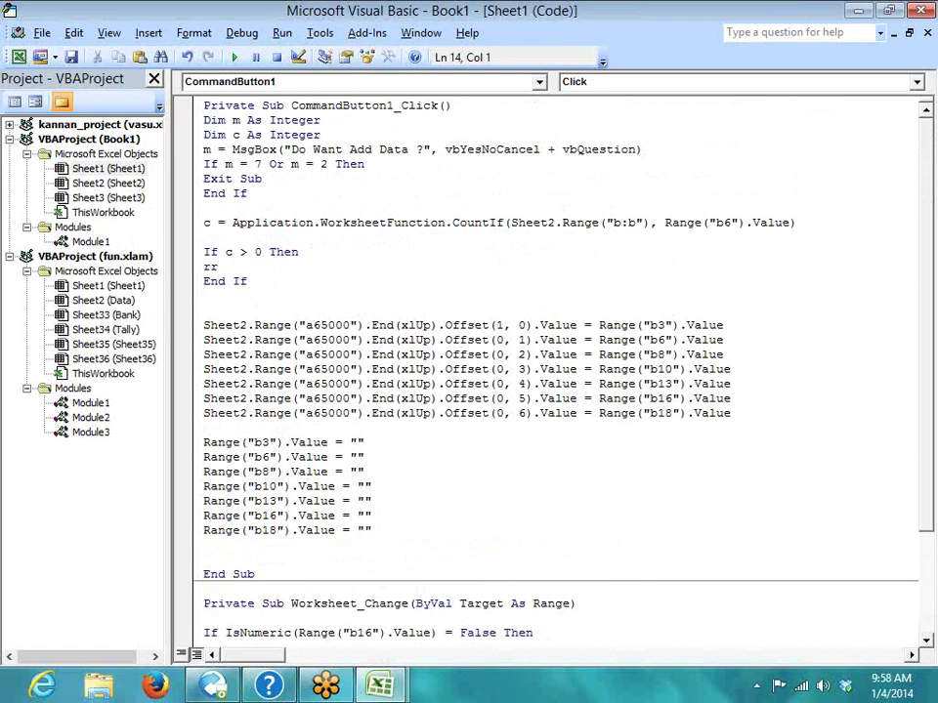
{"action": "key", "text": "Return"}
{"action": "key", "text": "Up"}
{"action": "key", "text": "Up"}
{"action": "key", "text": "Up"}
{"action": "key", "text": "Down"}
{"action": "key", "text": "Return"}
{"action": "key", "text": "Up"}
{"action": "key", "text": "Tab"}
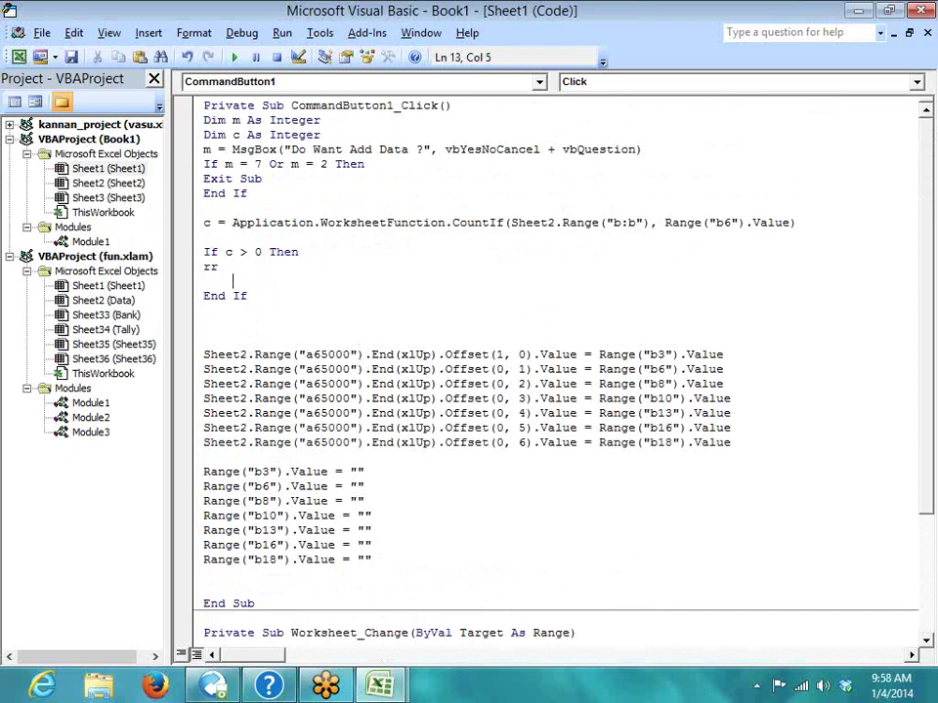
- Write If co Then with MsgBox "This Person Allready Ragistered" inside it
{"action": "type", "text": "if co"}
{"action": "type", "text": "then"}
{"action": "key", "text": "Return"}
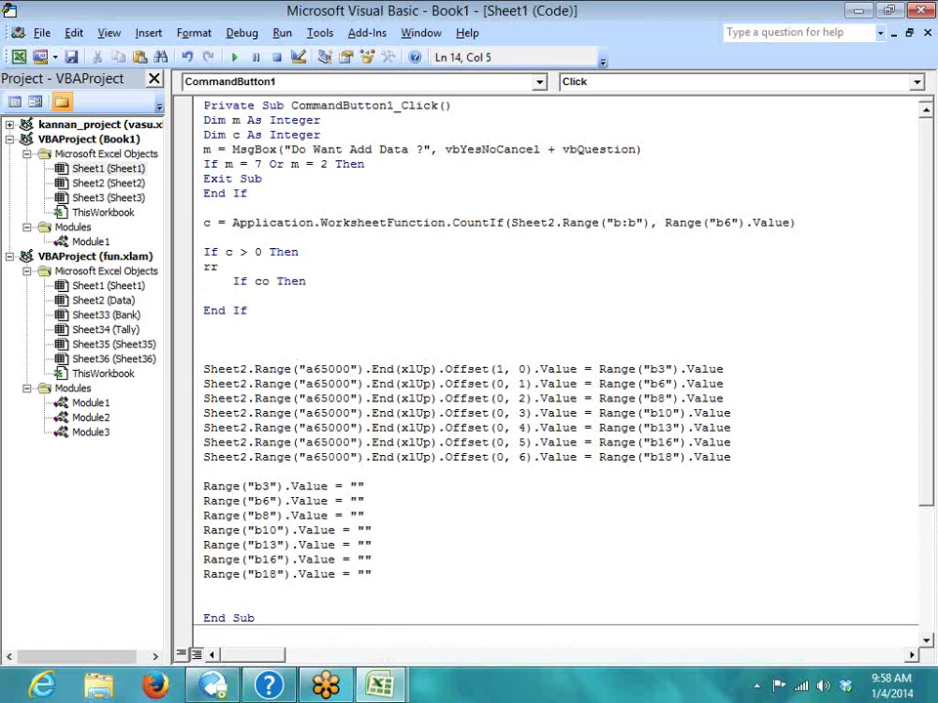
{"action": "type", "text": "msgbox \""}
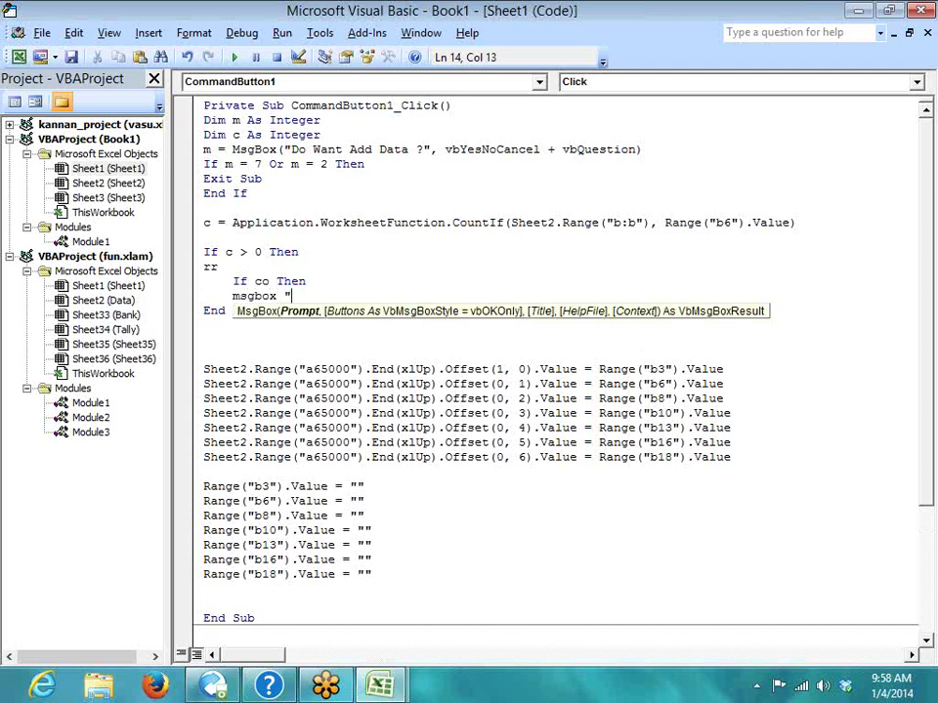
{"action": "type", "text": "This Person "}
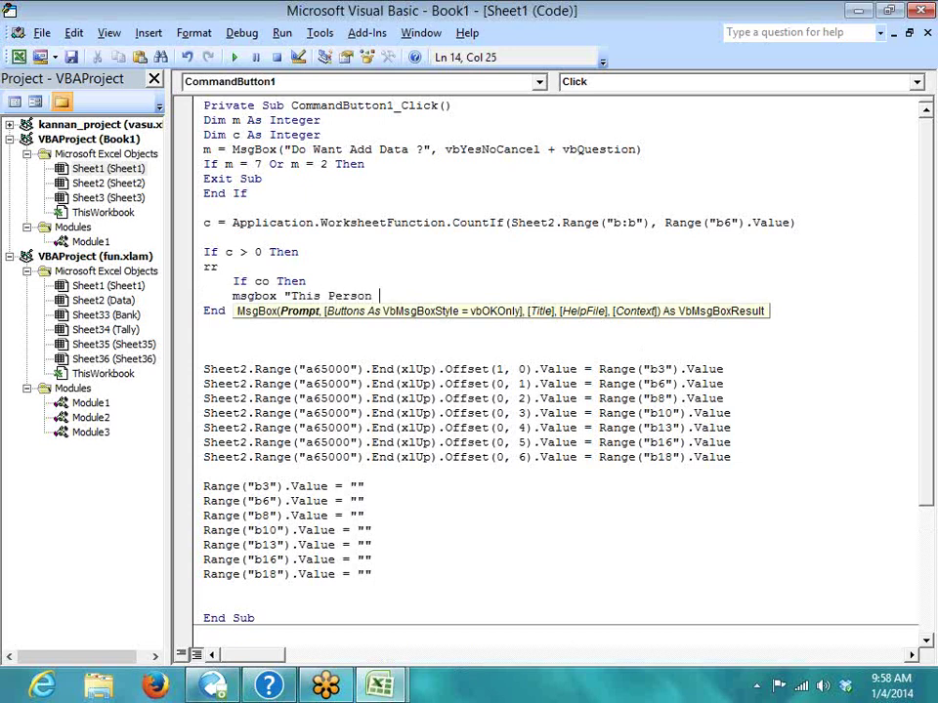
{"action": "type", "text": "A"}
{"action": "key", "text": "BackSpace"}
{"action": "type", "text": "Allready Ragistered\""}
- Follow the message with Exit Sub and close the inner block with End If
{"action": "key", "text": "Up"}
{"action": "key", "text": "Down"}
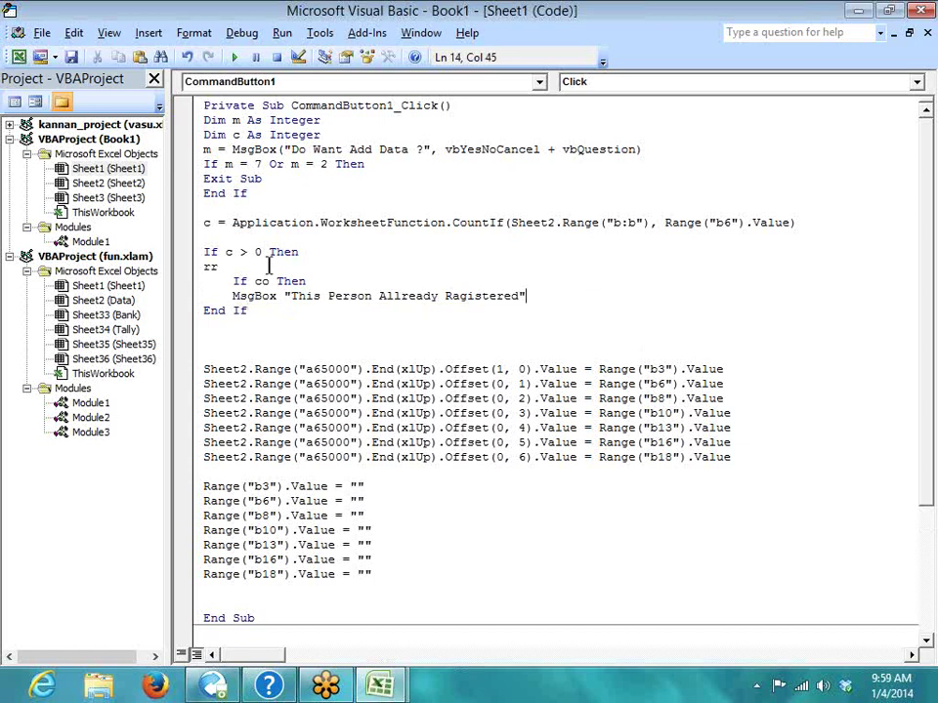
{"action": "key", "text": "Return"}
{"action": "type", "text": "exit sub"}
{"action": "key", "text": "Return"}
{"action": "type", "text": "end if"}
{"action": "left_click", "coordinate": [248, 340]}
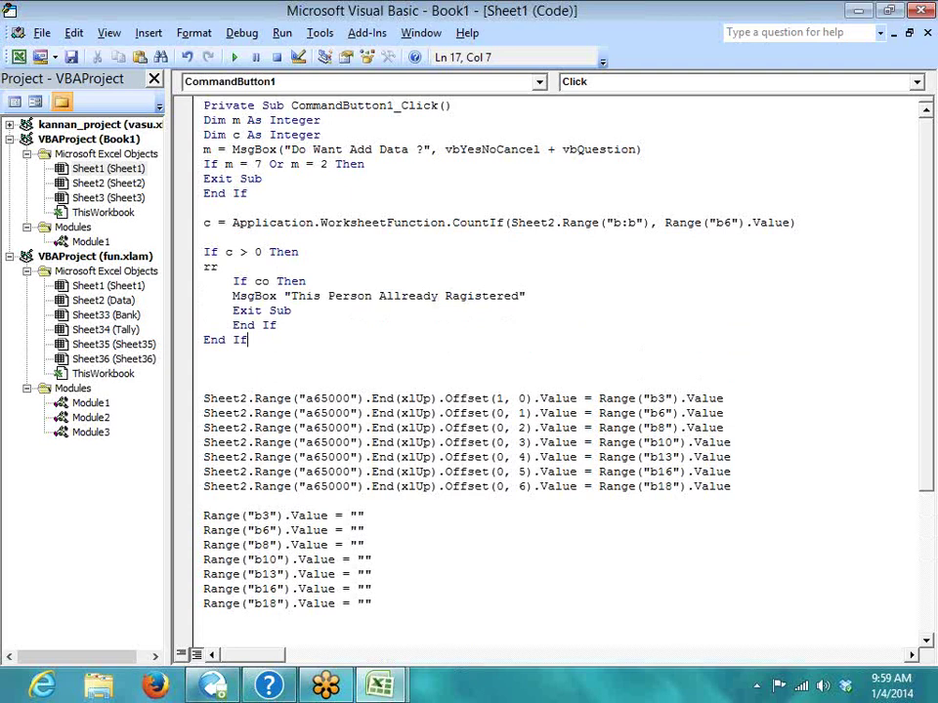
- Submit the form record with Add, confirm Yes, and dismiss the For without Next error
{"action": "key", "text": "alt+F11"}
{"action": "left_click", "coordinate": [226, 525]}
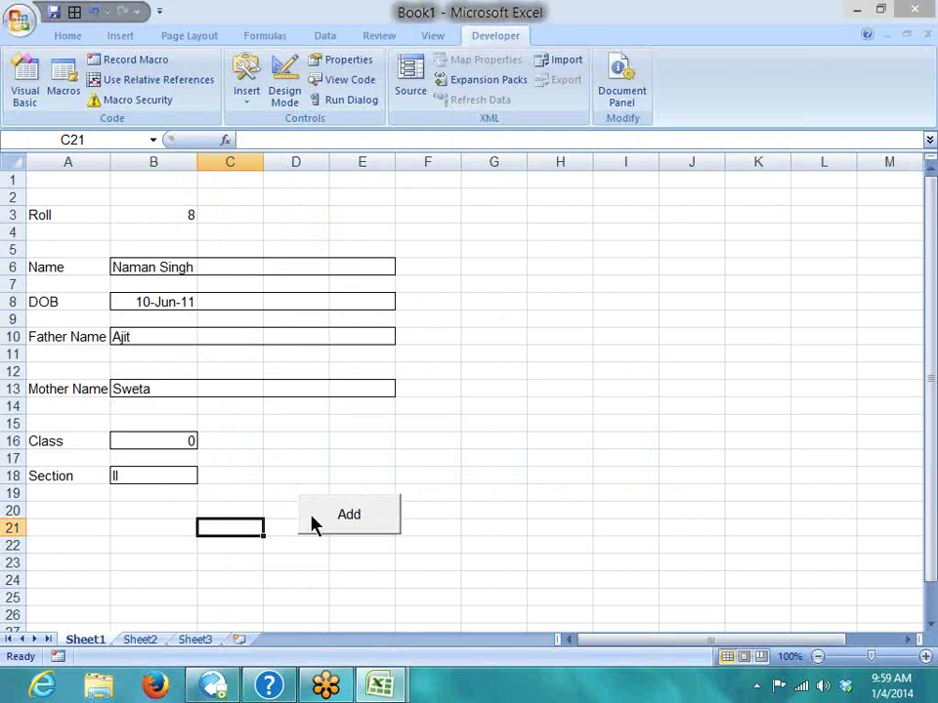
{"action": "left_click", "coordinate": [332, 525]}
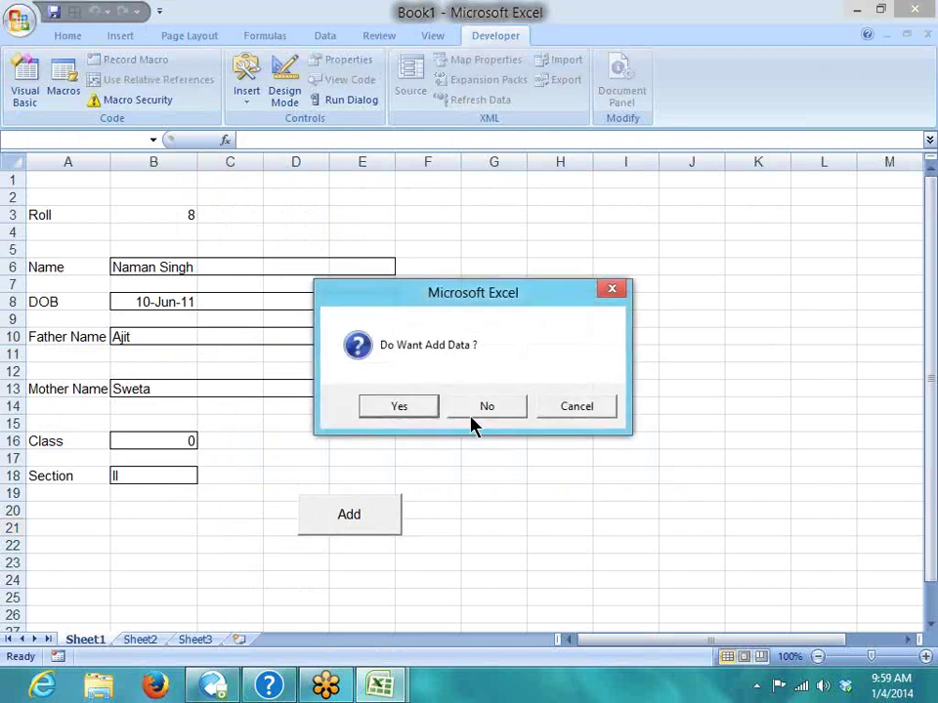
{"action": "left_click", "coordinate": [425, 415]}
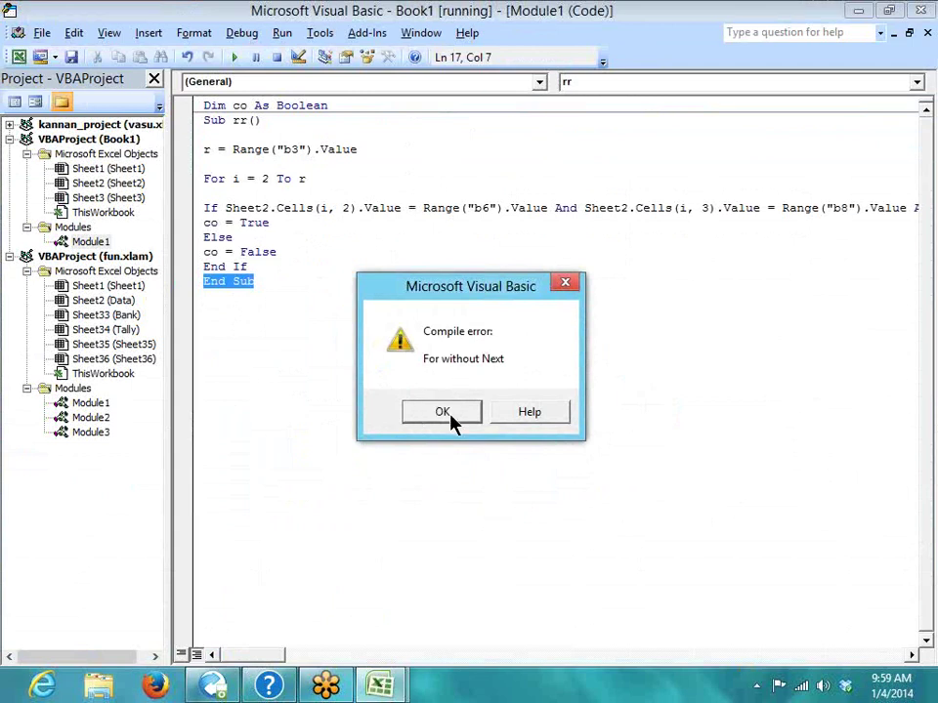
{"action": "left_click", "coordinate": [451, 422]}
{"action": "left_click", "coordinate": [261, 267]}
- Close rr's loop with Next i before End Sub, reset the macro, and return to Excel
{"action": "key", "text": "Return"}
{"action": "key", "text": "Return"}
{"action": "type", "text": "next o"}
{"action": "key", "text": "BackSpace"}
{"action": "type", "text": "i"}
{"action": "left_click", "coordinate": [282, 250]}
{"action": "left_click", "coordinate": [234, 57]}
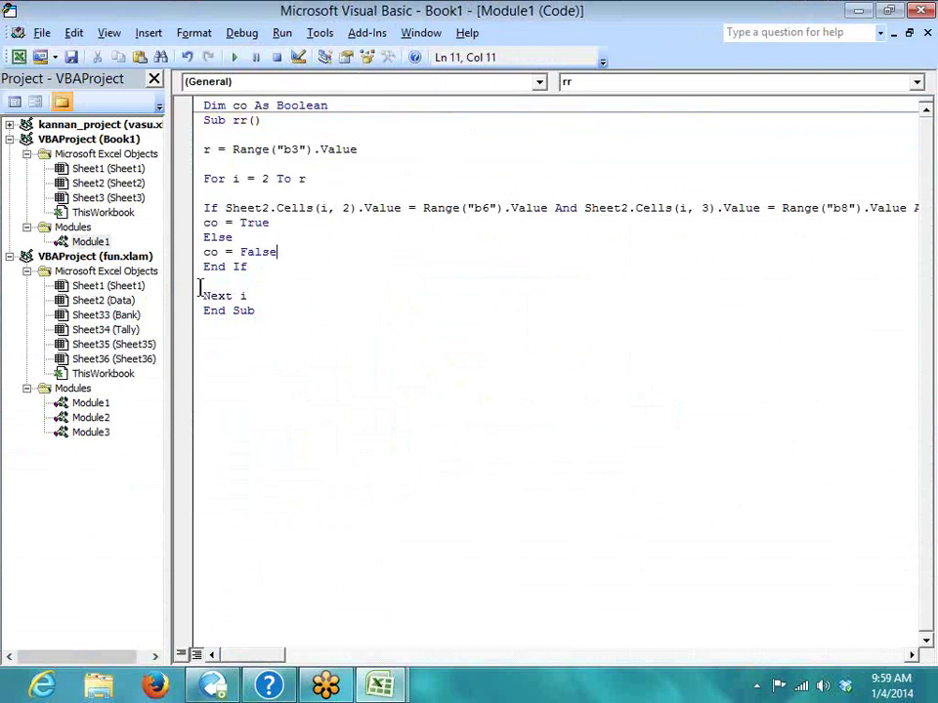
{"action": "key", "text": "alt+F11"}
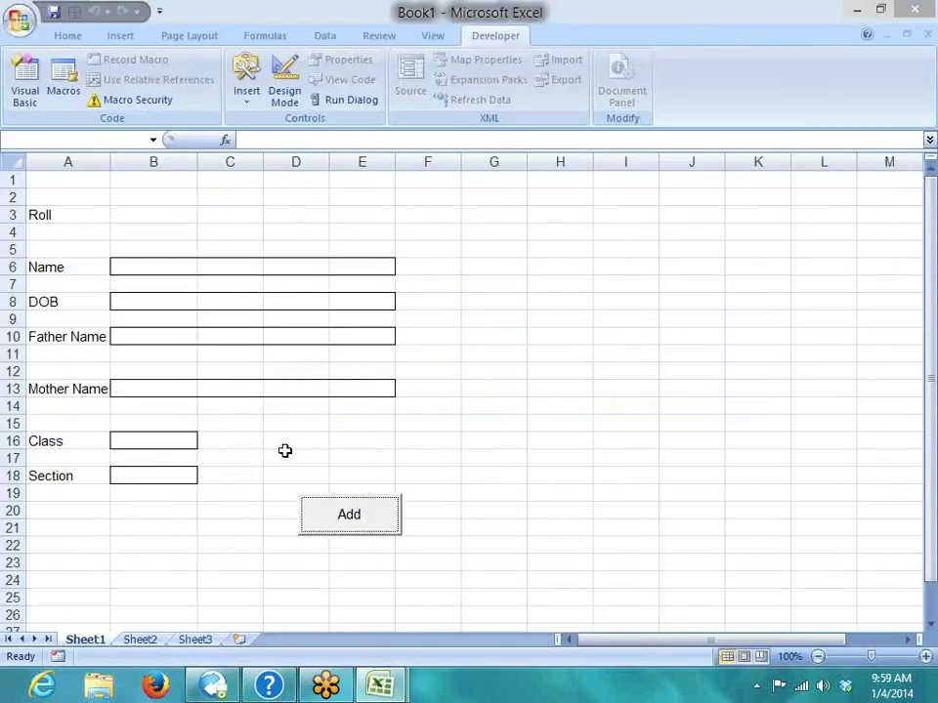
- Check the new record's values, including Class and Section, in row 8 of Sheet2
{"action": "left_click", "coordinate": [140, 641]}
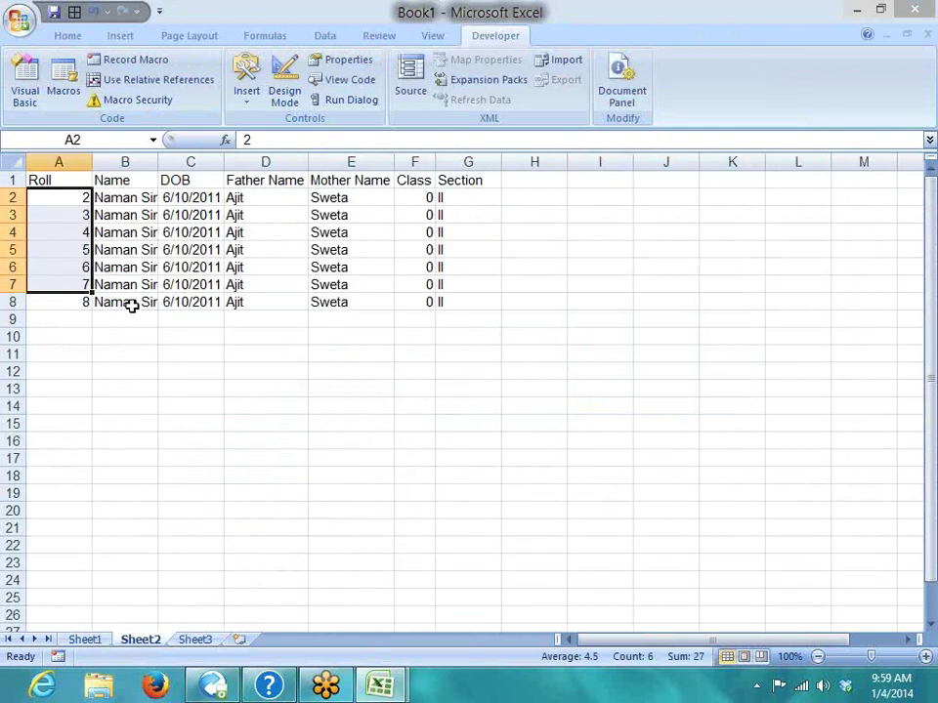
{"action": "left_click", "coordinate": [132, 303]}
{"action": "left_click", "coordinate": [216, 303]}
{"action": "left_click", "coordinate": [293, 302]}
{"action": "left_click", "coordinate": [386, 302]}
{"action": "left_click", "coordinate": [460, 302]}
{"action": "left_click", "coordinate": [419, 301]}
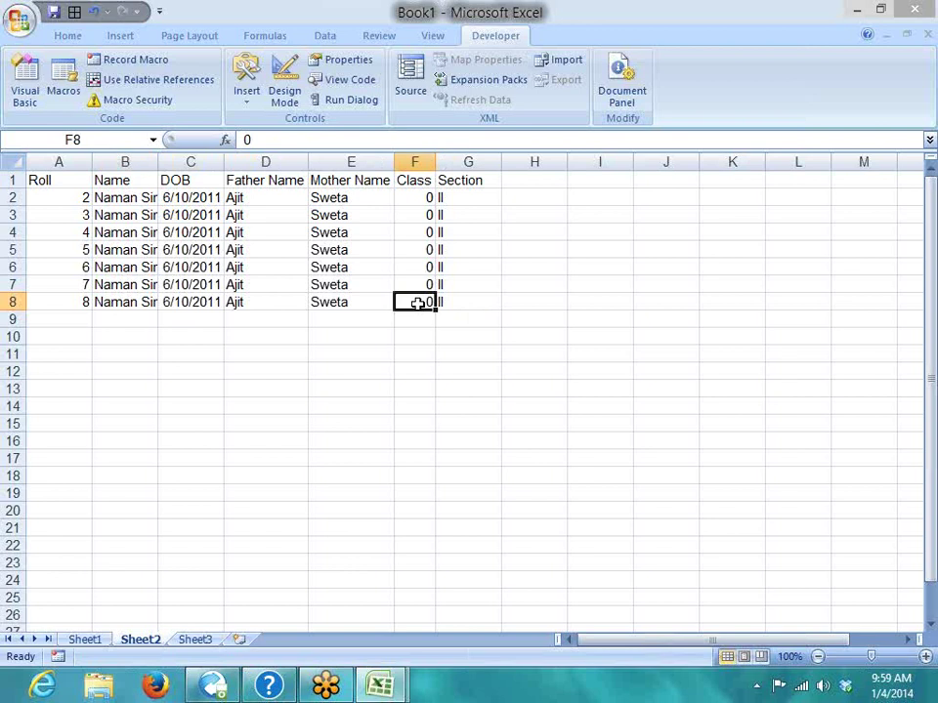
- Reopen Sheet1's code in the editor and highlight the rr call and Exit Sub line
{"action": "key", "text": "alt+F11"}
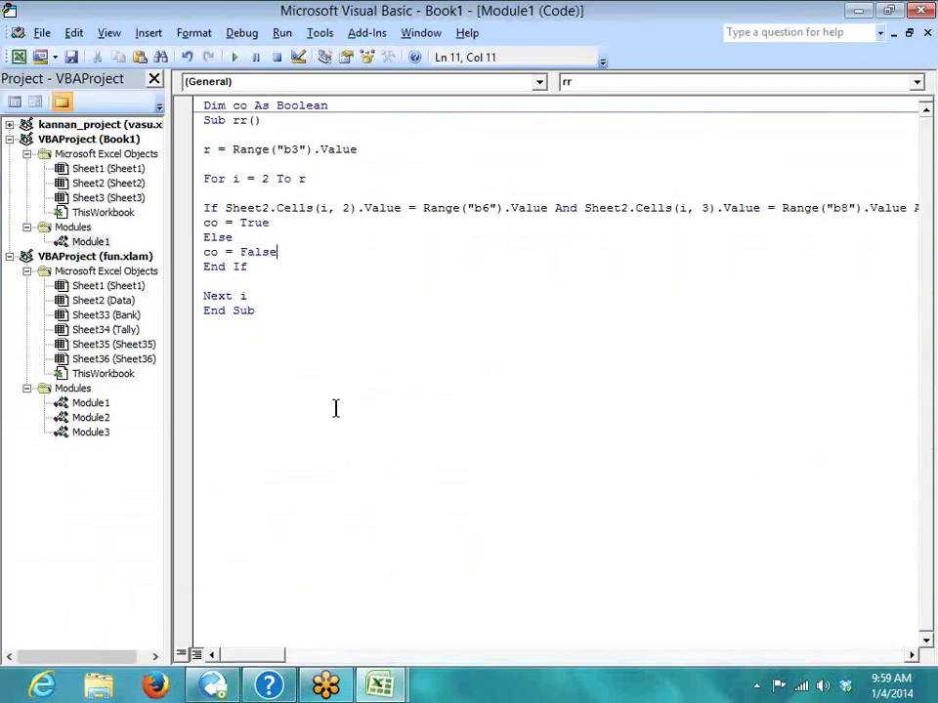
{"action": "double_click", "coordinate": [113, 184]}
{"action": "left_click", "coordinate": [125, 172]}
{"action": "double_click", "coordinate": [125, 173]}
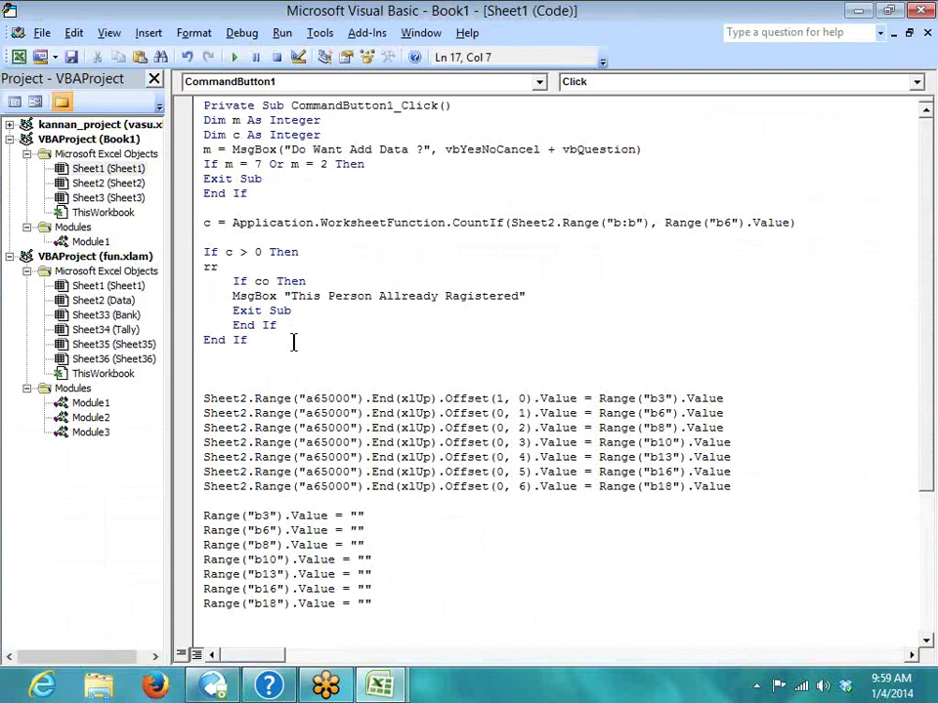
{"action": "left_click_drag", "start_coordinate": [204, 267], "coordinate": [224, 267]}
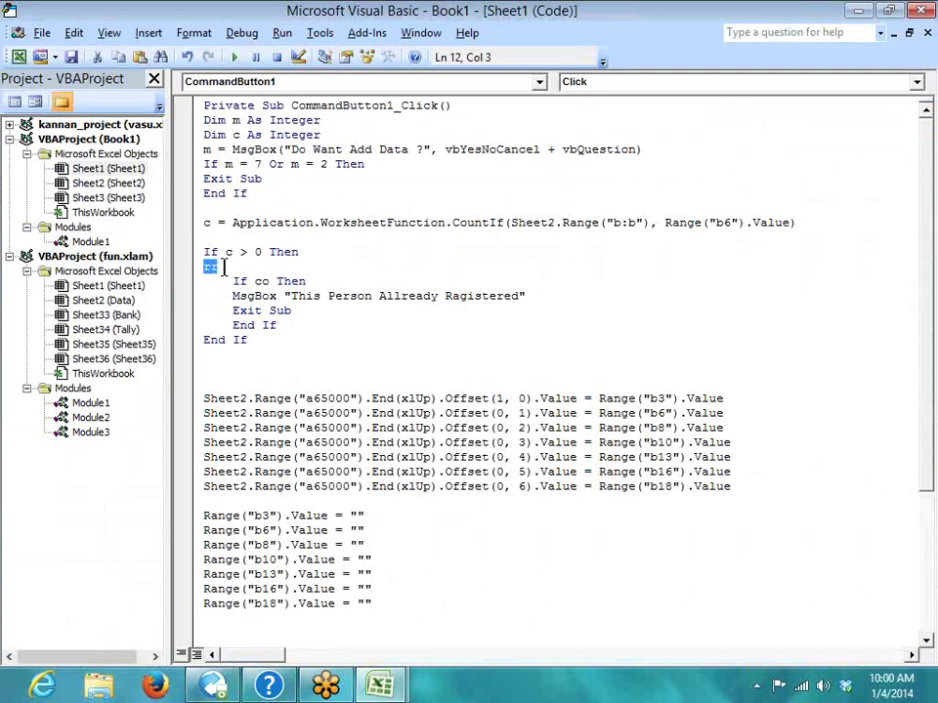
{"action": "left_click_drag", "start_coordinate": [239, 310], "coordinate": [284, 312]}
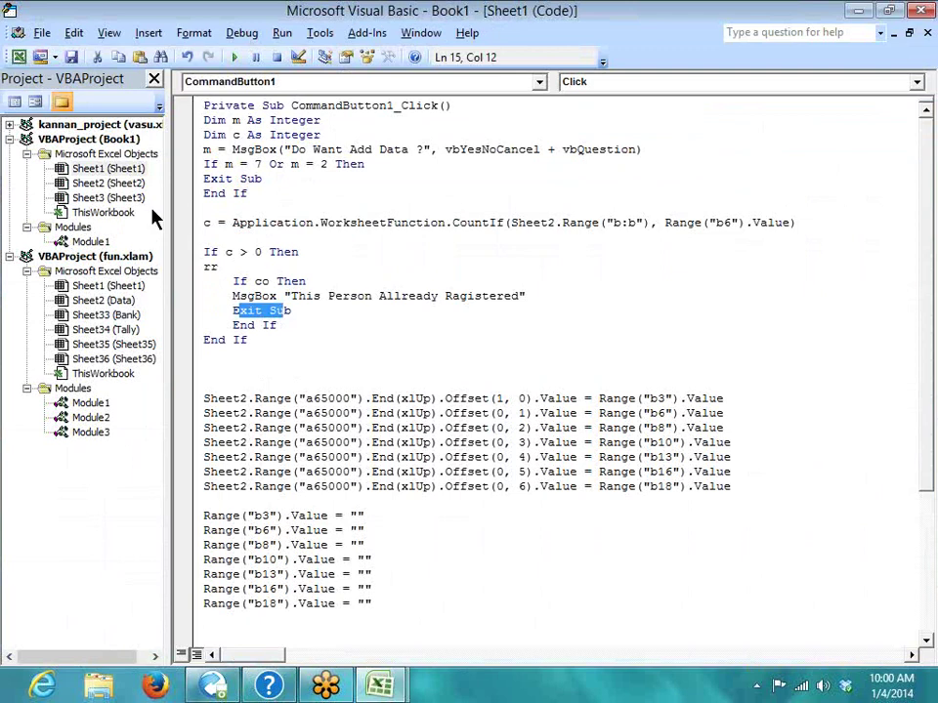
- Add an End statement on the empty line below the CountIf line, with a blank line above it
{"action": "left_click", "coordinate": [208, 237]}
{"action": "type", "text": "end"}
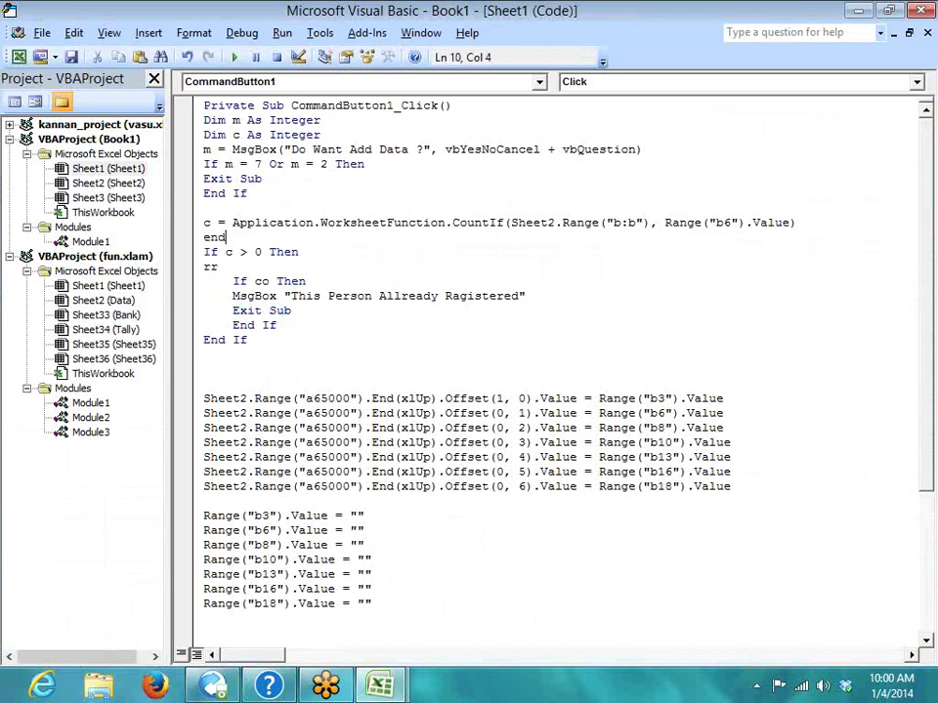
{"action": "key", "text": "Down"}
{"action": "key", "text": "Up"}
{"action": "key", "text": "Home"}
{"action": "key", "text": "Return"}
{"action": "key", "text": "Up"}
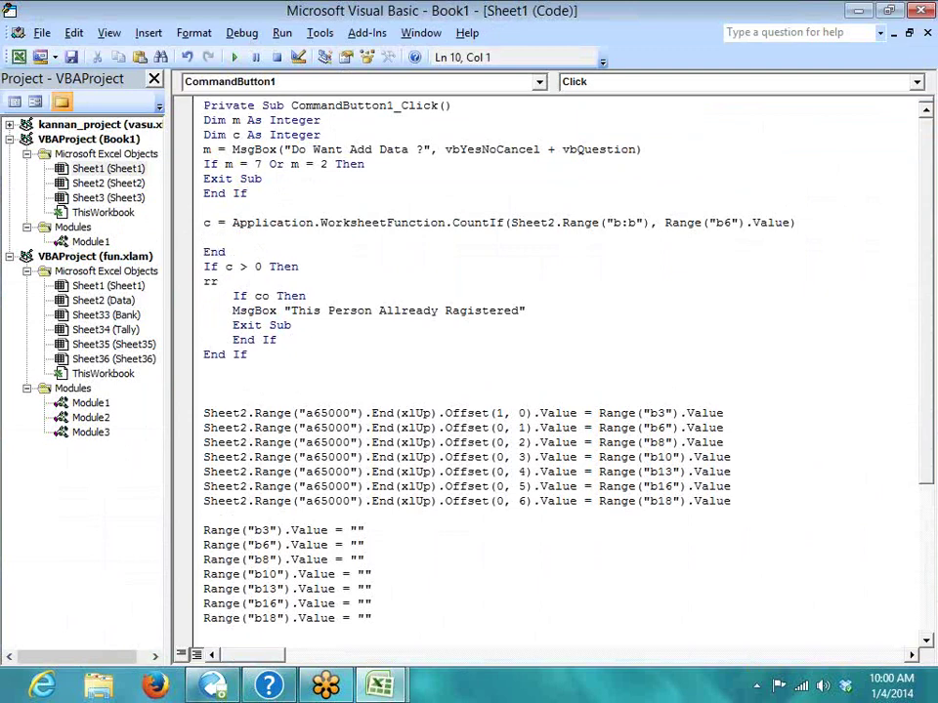
- Insert a 'MsgBox co' line just above the End statement
{"action": "type", "text": "msgbox co"}
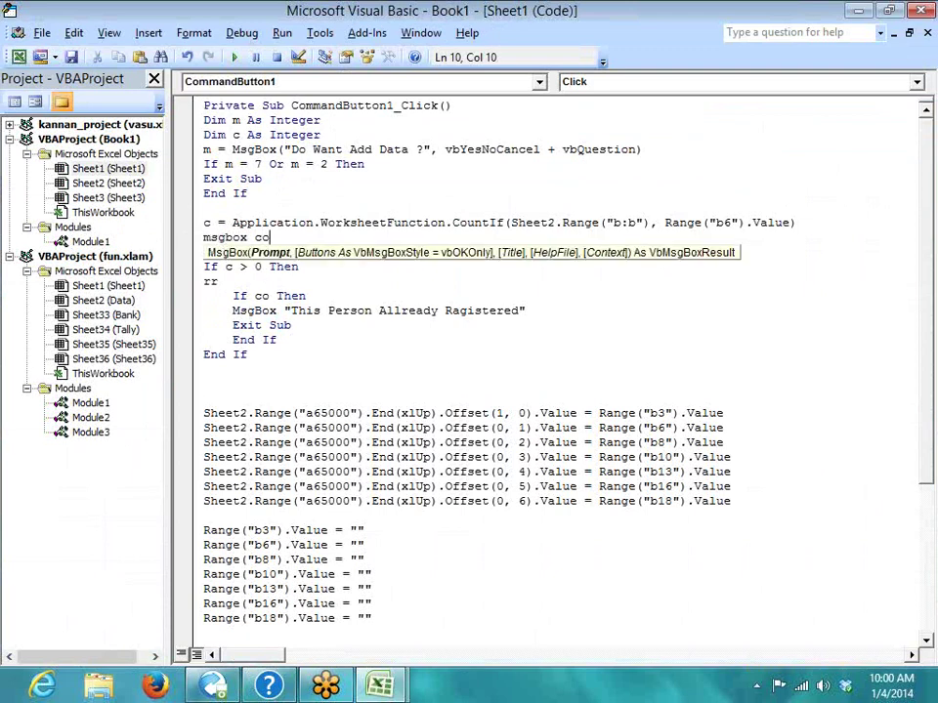
{"action": "left_click", "coordinate": [293, 340]}
{"action": "left_click", "coordinate": [284, 265]}
{"action": "left_click", "coordinate": [260, 238]}
{"action": "left_click", "coordinate": [271, 237]}
{"action": "left_click", "coordinate": [239, 207]}
{"action": "key", "text": "alt+F11"}
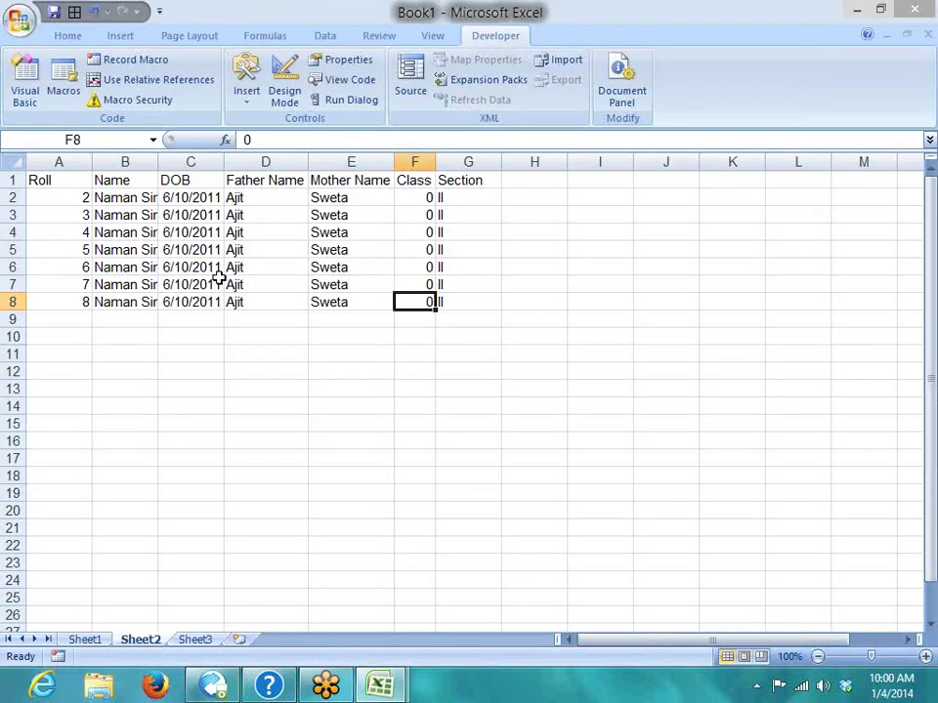
{"action": "key", "text": "alt+F11"}
{"action": "key", "text": "alt+F11"}
{"action": "left_click", "coordinate": [98, 640]}
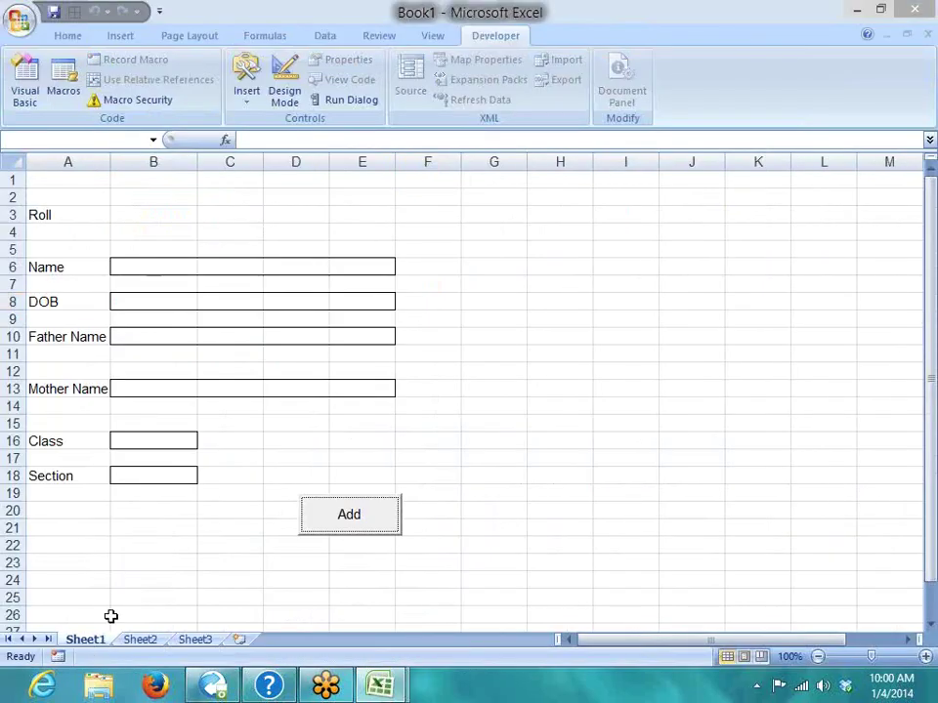
{"action": "left_click", "coordinate": [337, 522]}
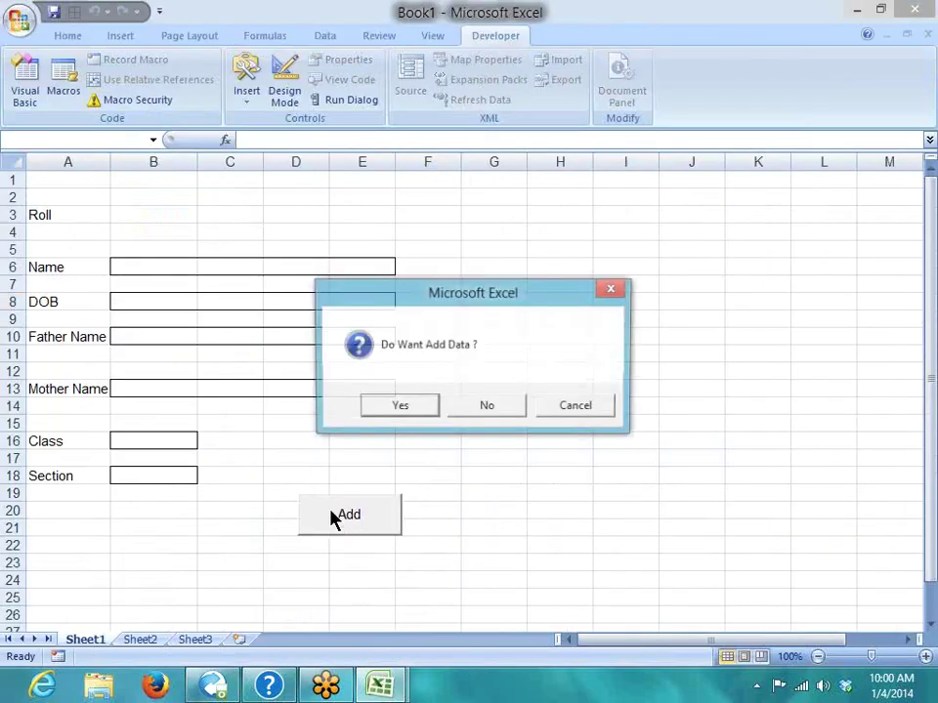
{"action": "left_click", "coordinate": [400, 410]}
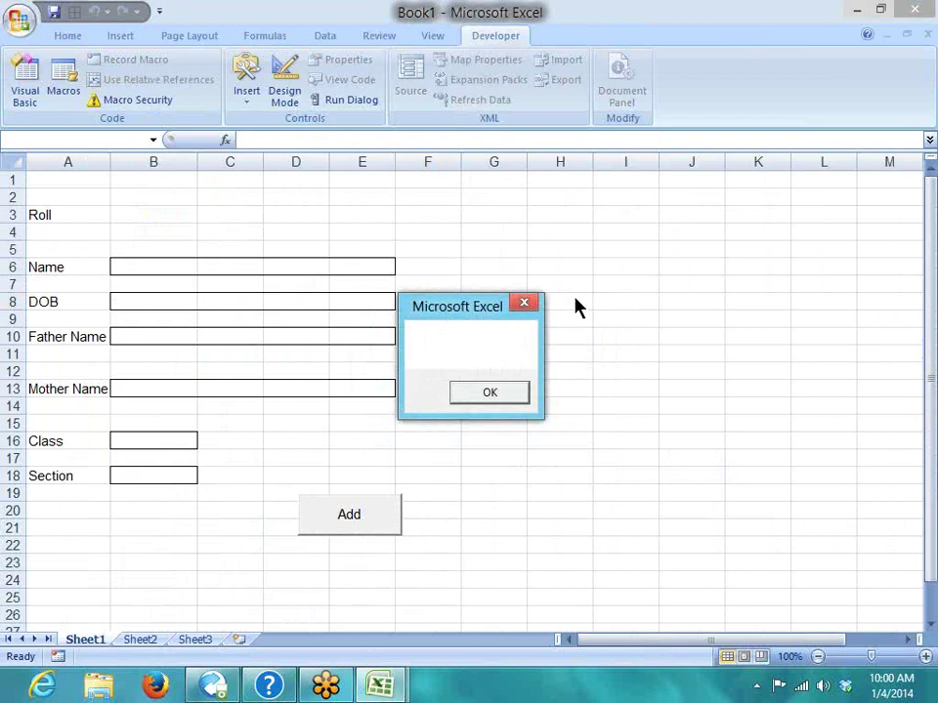
{"action": "left_click", "coordinate": [493, 392]}
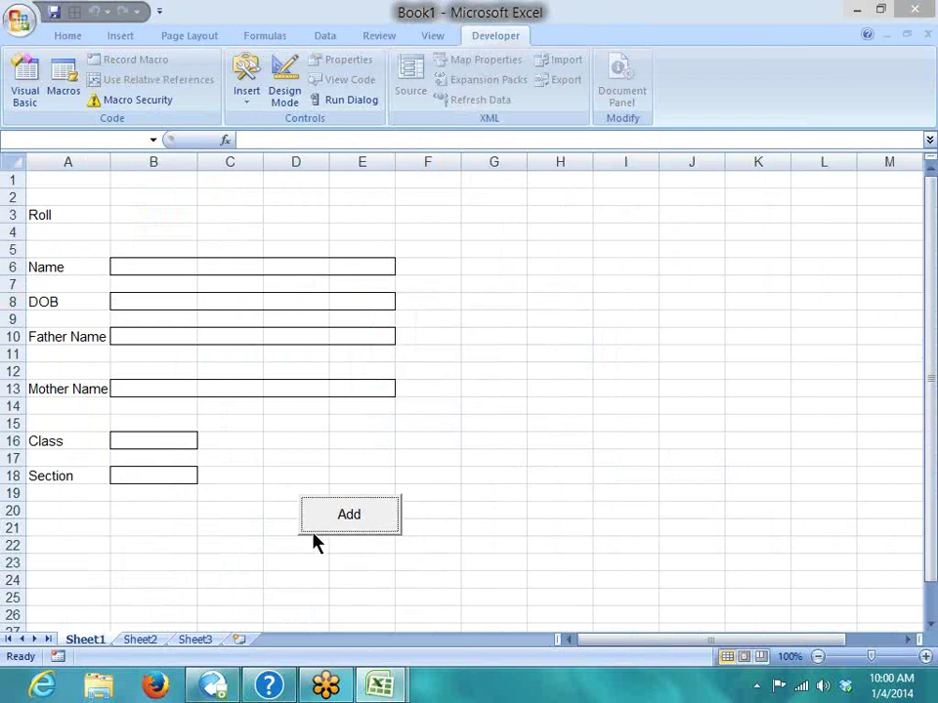
{"action": "left_click", "coordinate": [142, 641]}
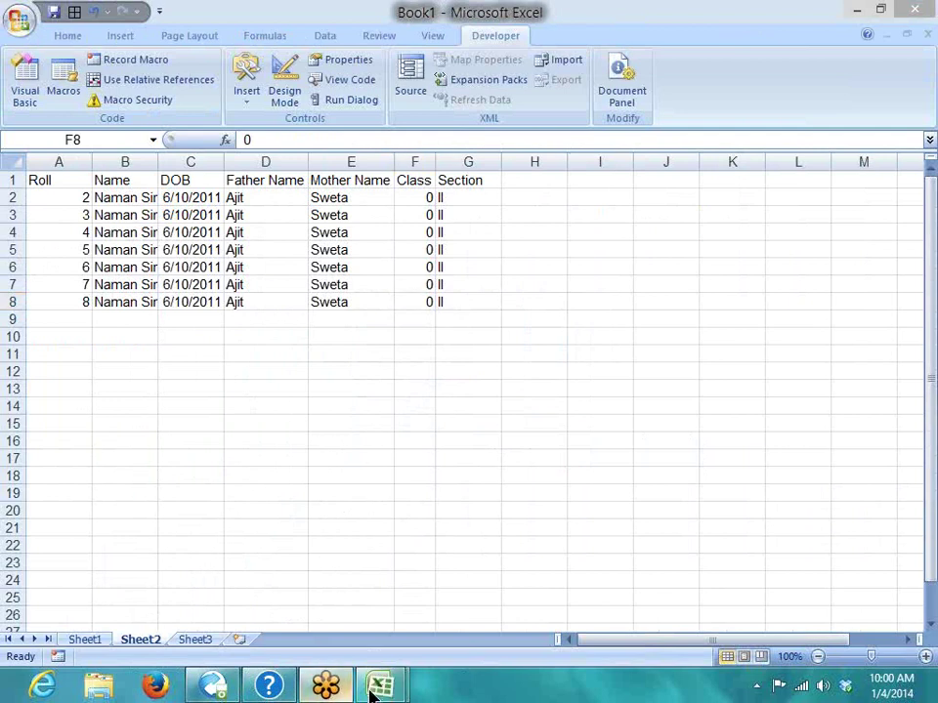
- In Module1, change Sub rr() into Function rr()
{"action": "mouse_move", "coordinate": [377, 682]}
{"action": "left_click", "coordinate": [429, 622]}
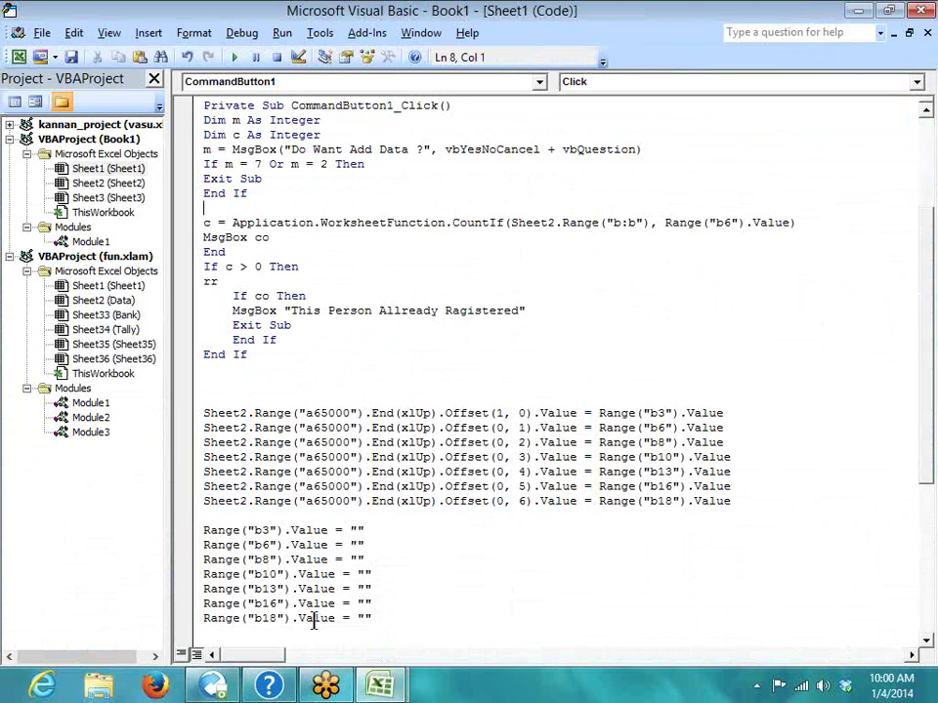
{"action": "scroll", "coordinate": [314, 621], "scroll_direction": "down", "scroll_amount": 4}
{"action": "scroll", "coordinate": [313, 620], "scroll_direction": "up", "scroll_amount": 3}
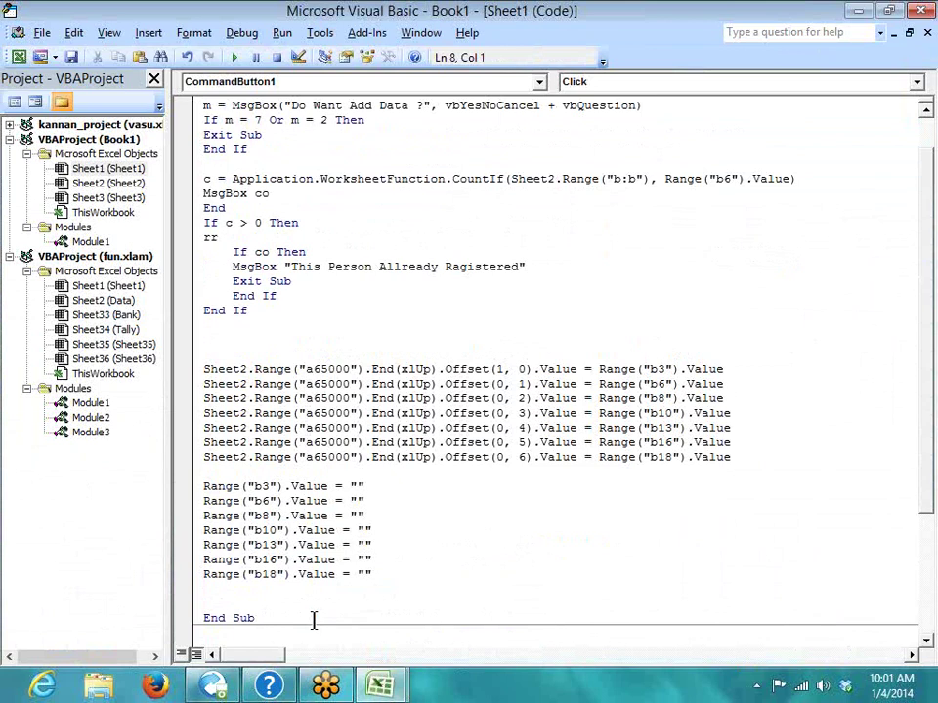
{"action": "scroll", "coordinate": [314, 620], "scroll_direction": "up", "scroll_amount": 1}
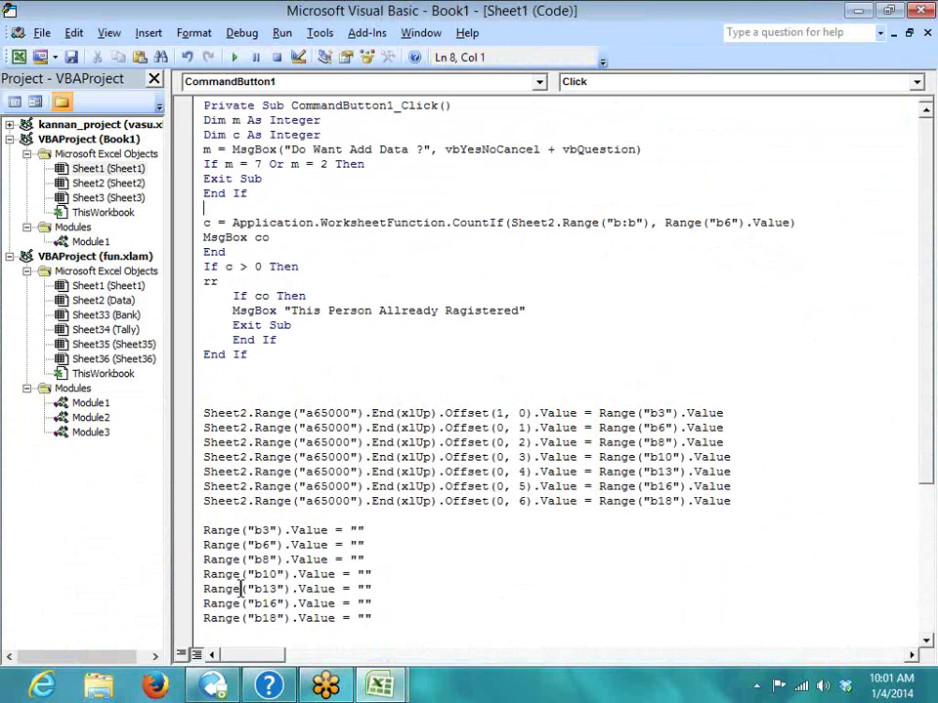
{"action": "double_click", "coordinate": [89, 241]}
{"action": "left_click", "coordinate": [250, 120]}
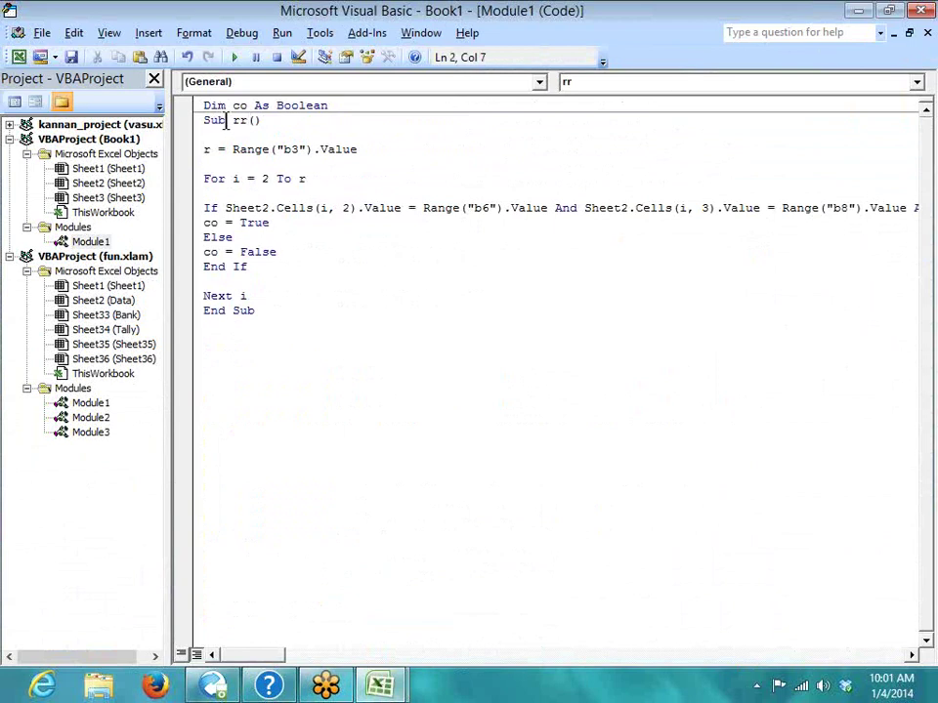
{"action": "left_click_drag", "start_coordinate": [226, 120], "coordinate": [192, 120]}
{"action": "type", "text": "function"}
{"action": "key", "text": "Down"}
{"action": "key", "text": "Up"}
{"action": "key", "text": "Down"}
{"action": "key", "text": "Down"}
{"action": "key", "text": "Down"}
{"action": "key", "text": "Down"}
{"action": "key", "text": "Down"}
{"action": "key", "text": "Down"}
{"action": "key", "text": "Down"}
{"action": "key", "text": "Down"}
{"action": "key", "text": "Down"}
- Replace 'co = True' and 'co = False' with 'rr = True' and 'rr = False'
{"action": "key", "text": "Up"}
{"action": "key", "text": "Up"}
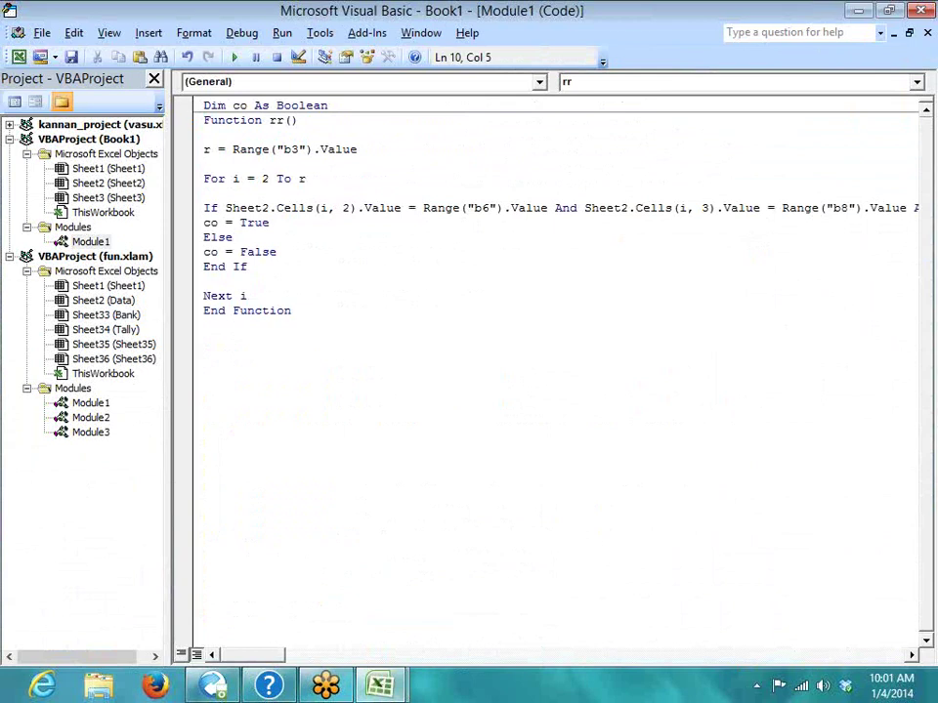
{"action": "double_click", "coordinate": [210, 223]}
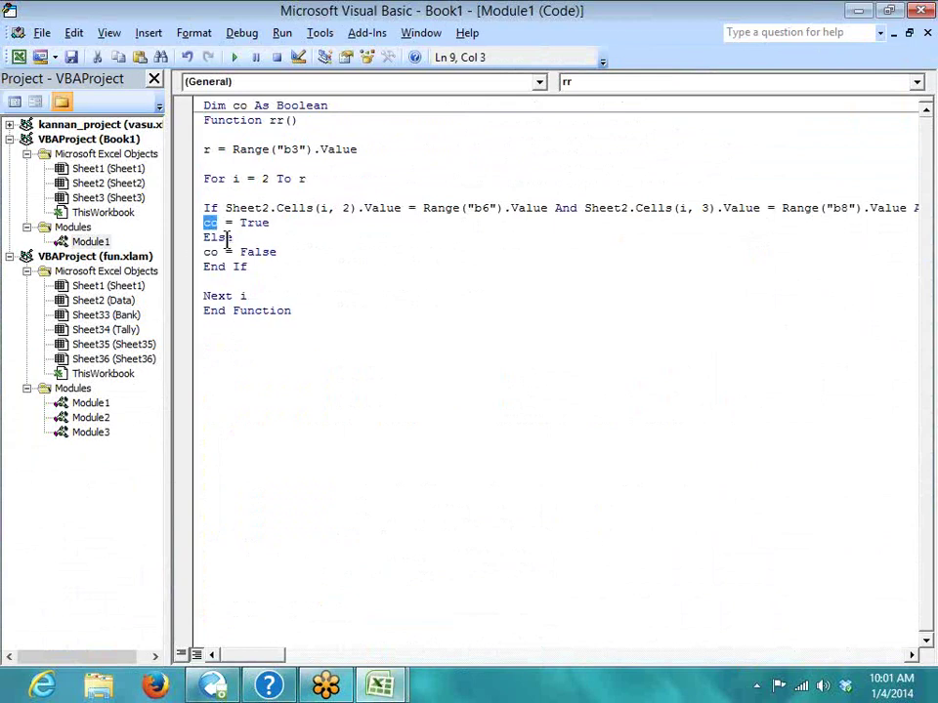
{"action": "type", "text": "rr"}
{"action": "double_click", "coordinate": [211, 252]}
{"action": "type", "text": "rr"}
{"action": "left_click", "coordinate": [220, 295]}
{"action": "left_click", "coordinate": [232, 311]}
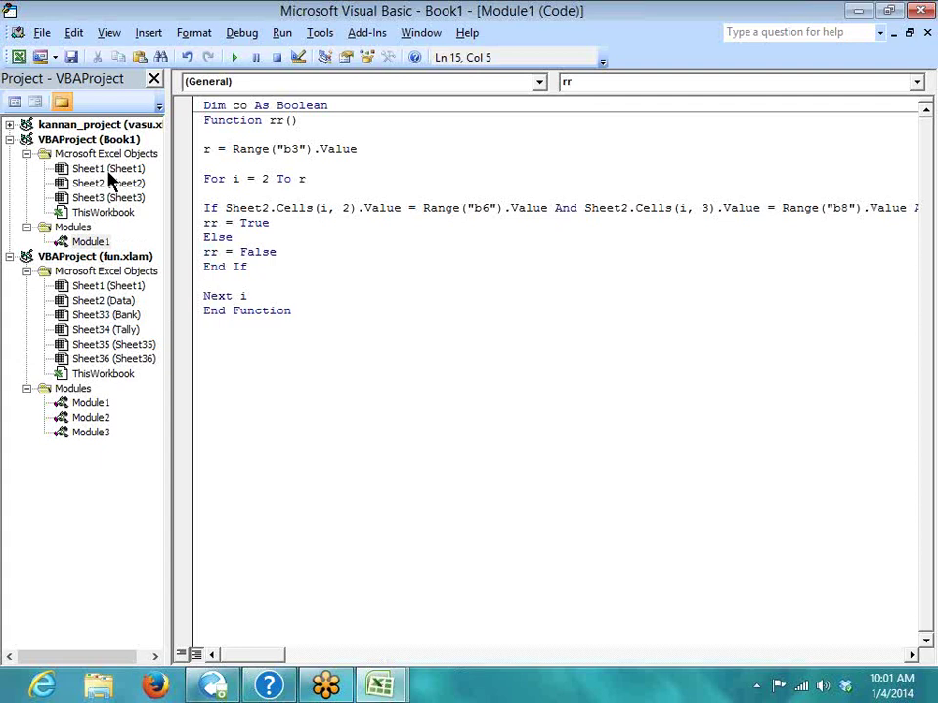
{"action": "double_click", "coordinate": [109, 170]}
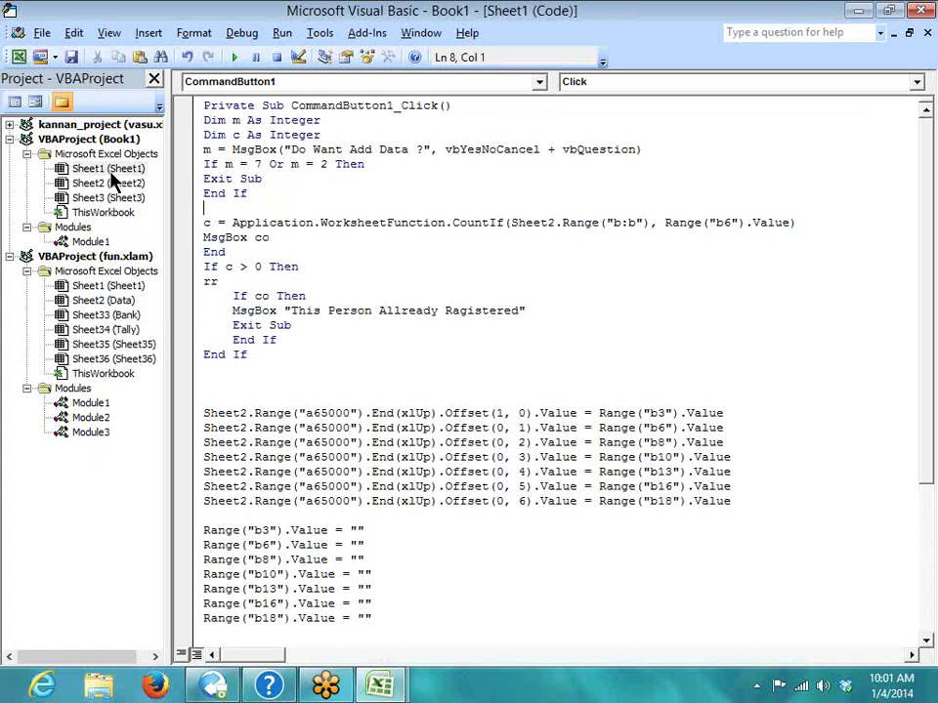
- Delete the stray 'rr' call line from CommandButton1_Click
{"action": "left_click", "coordinate": [234, 284]}
{"action": "key", "text": "Left"}
{"action": "key", "text": "Left"}
{"action": "left_click_drag", "start_coordinate": [218, 281], "coordinate": [191, 287]}
{"action": "key", "text": "Delete"}
- Change 'If co Then' to 'If rr() Then'
{"action": "left_click_drag", "start_coordinate": [275, 295], "coordinate": [256, 295]}
{"action": "double_click", "coordinate": [261, 297]}
{"action": "type", "text": "rr"}
{"action": "left_click", "coordinate": [262, 297]}
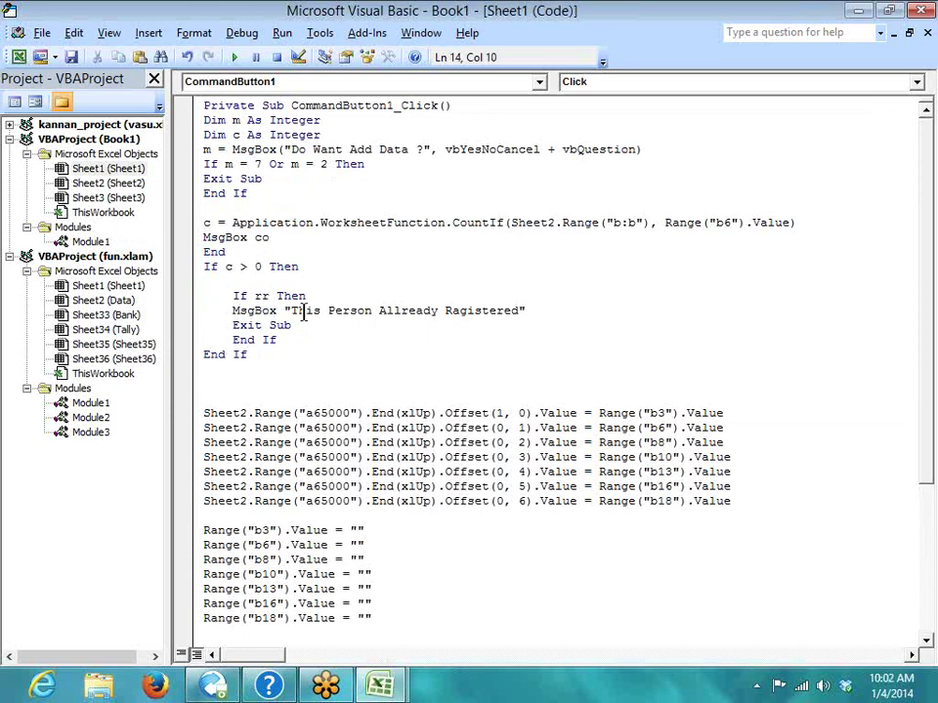
{"action": "type", "text": "()"}
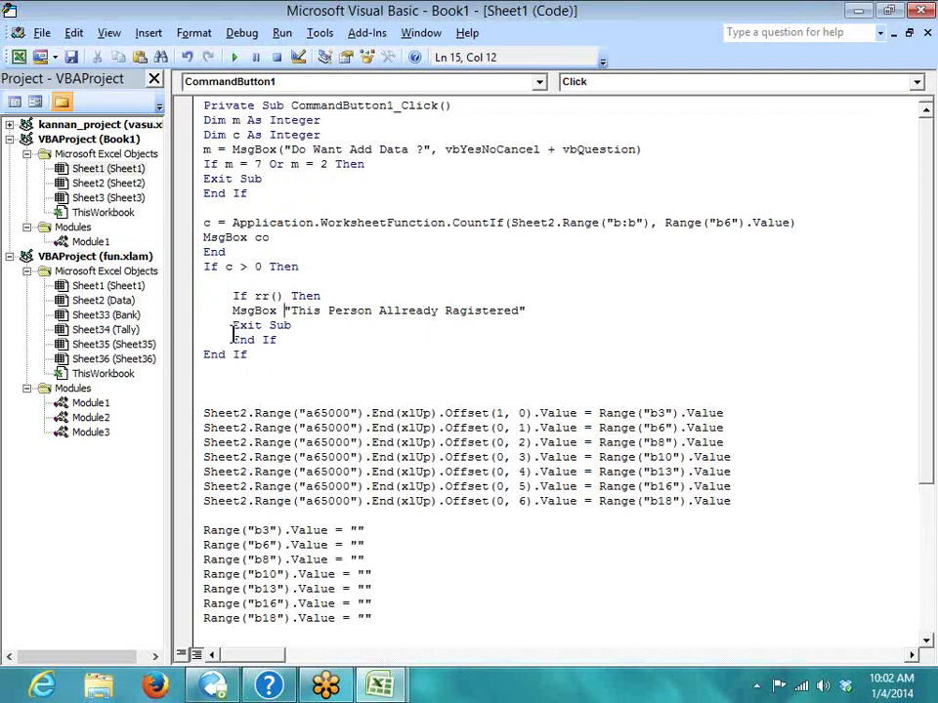
- Delete the temporary 'MsgBox co' and 'End' lines
{"action": "left_click", "coordinate": [227, 252]}
{"action": "left_click_drag", "start_coordinate": [226, 252], "coordinate": [198, 244]}
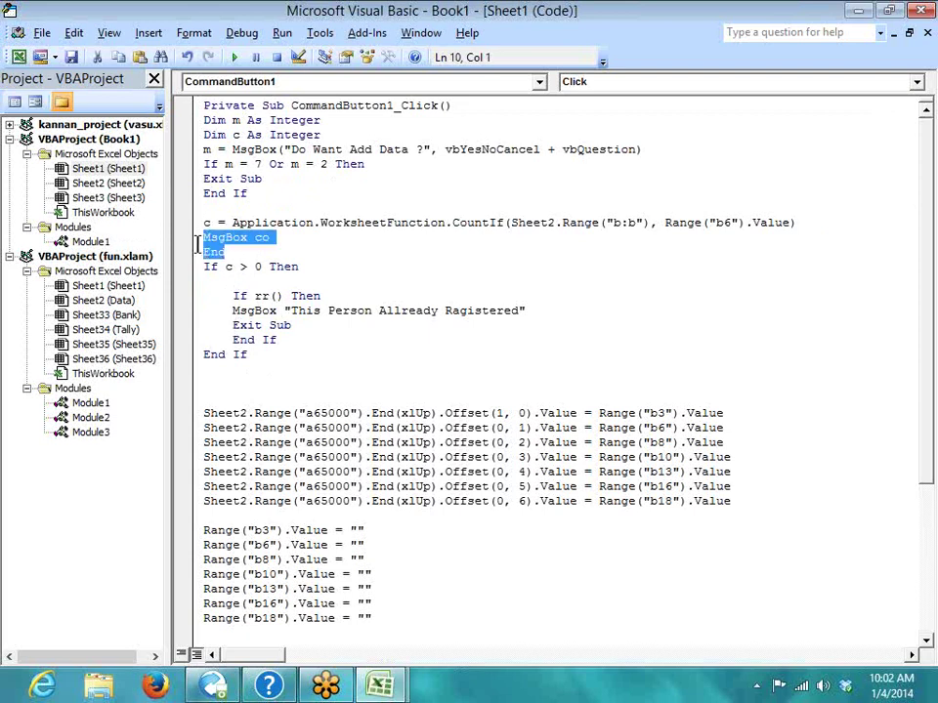
{"action": "key", "text": "Delete"}
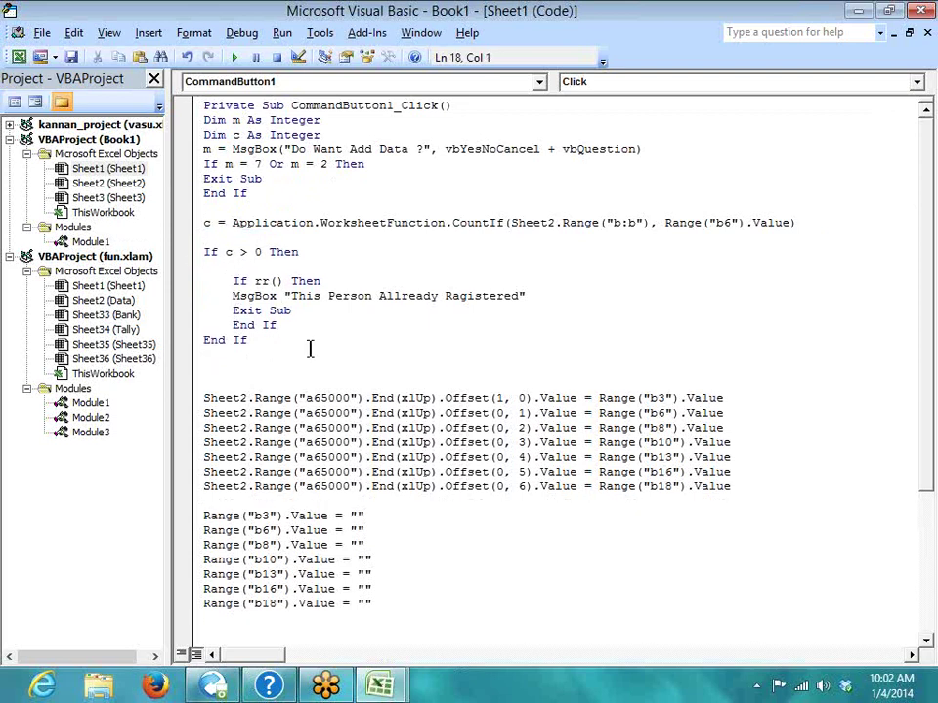
- Copy the student's name from Sheet2 B2 into the Name field B6
{"action": "mouse_move", "coordinate": [379, 683]}
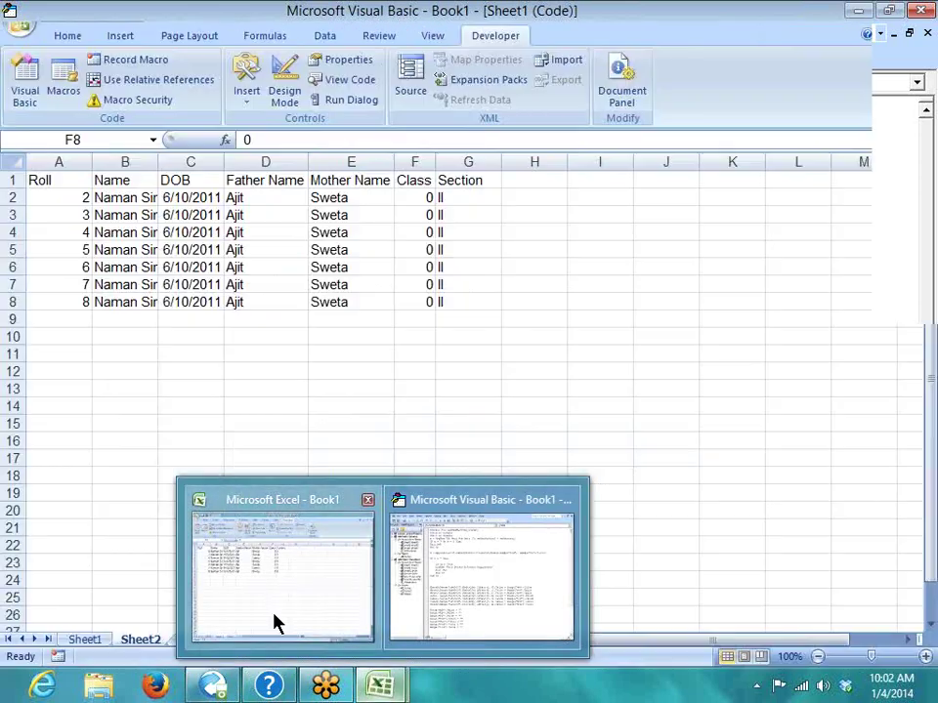
{"action": "left_click", "coordinate": [274, 622]}
{"action": "left_click", "coordinate": [98, 640]}
{"action": "left_click", "coordinate": [137, 641]}
{"action": "left_click", "coordinate": [130, 205]}
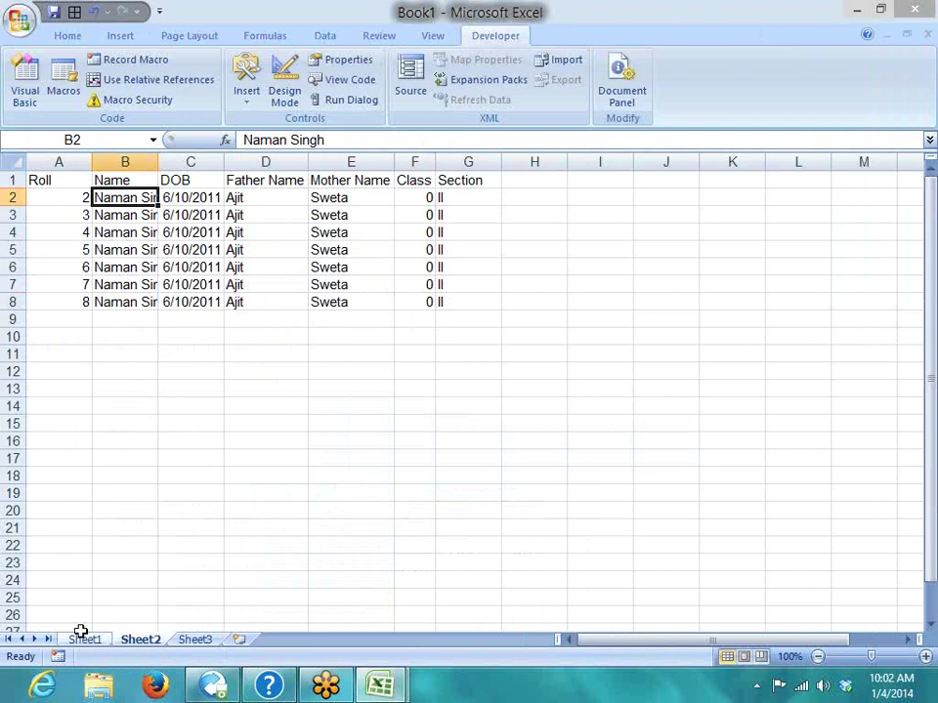
{"action": "key", "text": "ctrl+c"}
{"action": "left_click", "coordinate": [84, 639]}
{"action": "left_click", "coordinate": [130, 265]}
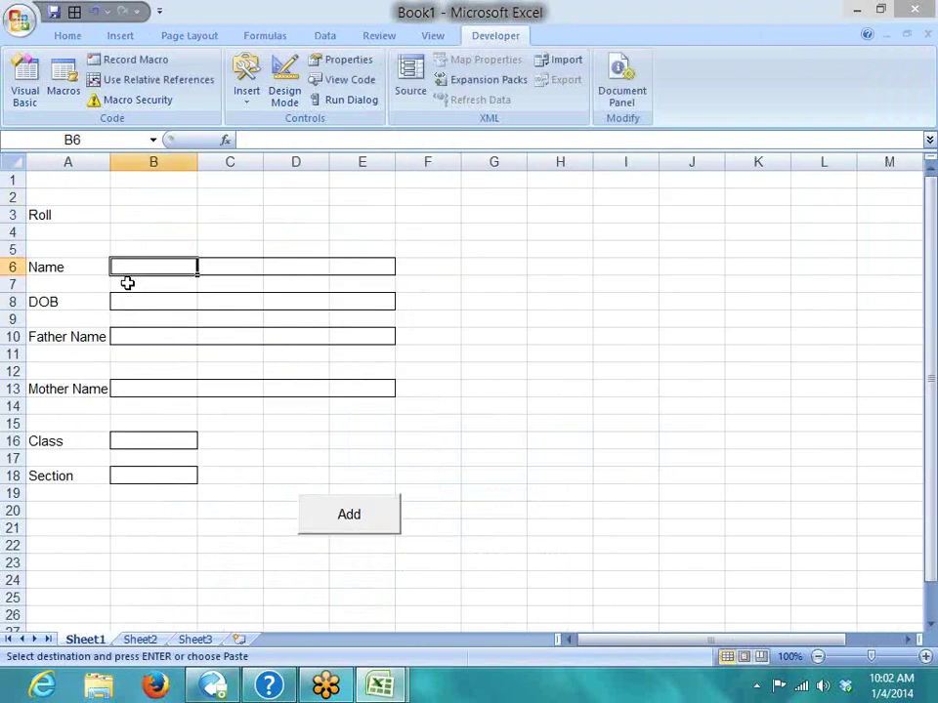
{"action": "key", "text": "ctrl+v"}
- Paste the student's date of birth from Sheet2 into the DOB field B8
{"action": "left_click", "coordinate": [132, 305]}
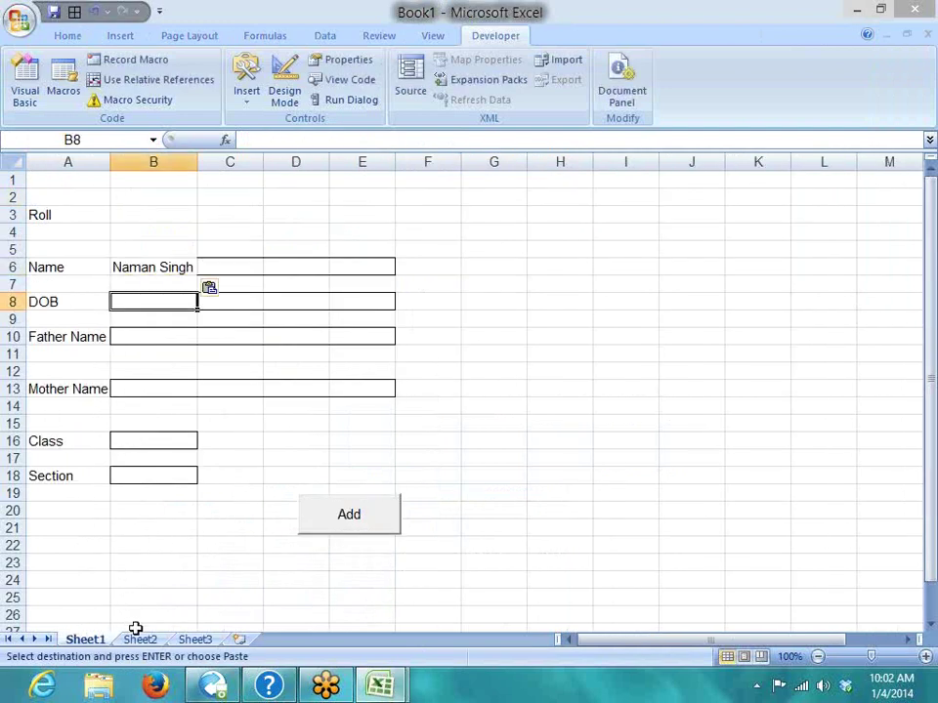
{"action": "left_click", "coordinate": [140, 639]}
{"action": "left_click", "coordinate": [192, 201]}
{"action": "key", "text": "ctrl+c"}
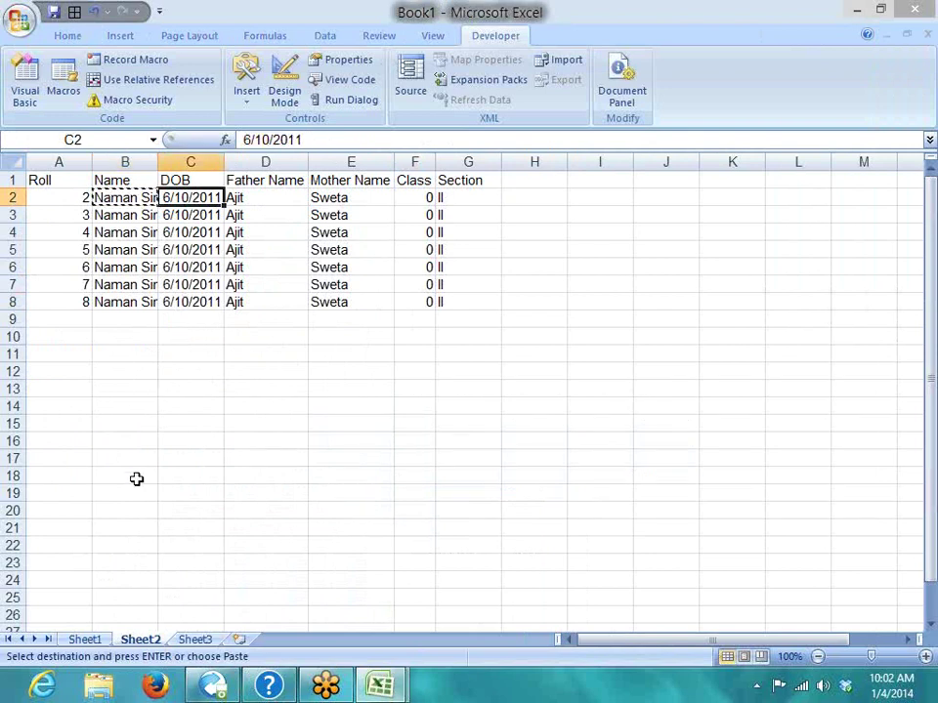
{"action": "left_click", "coordinate": [101, 640]}
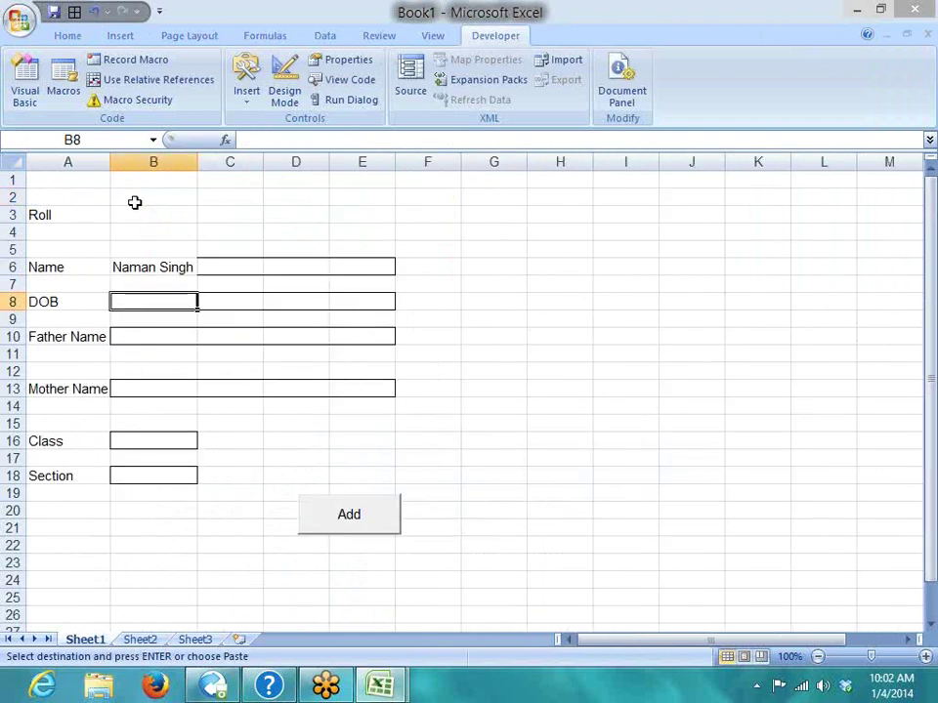
{"action": "key", "text": "alt"}
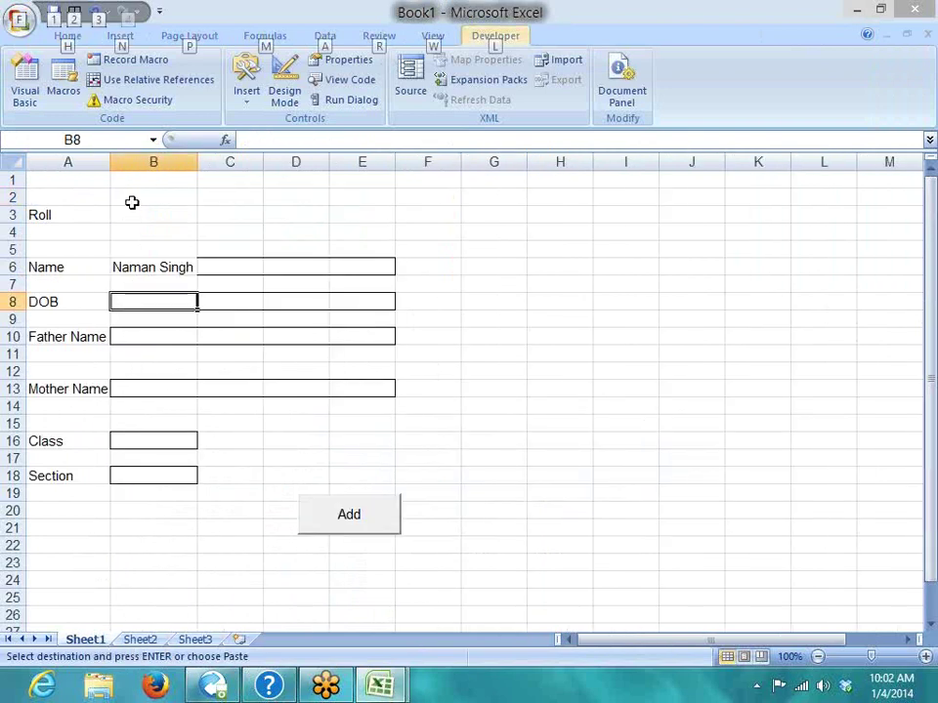
{"action": "key", "text": "alt"}
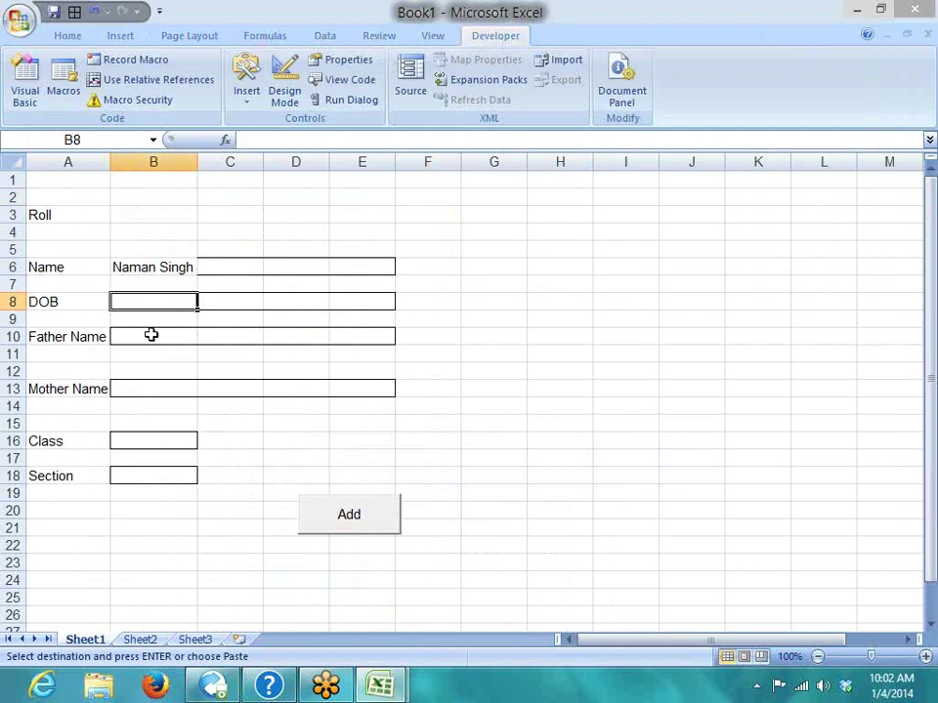
{"action": "left_click", "coordinate": [140, 640]}
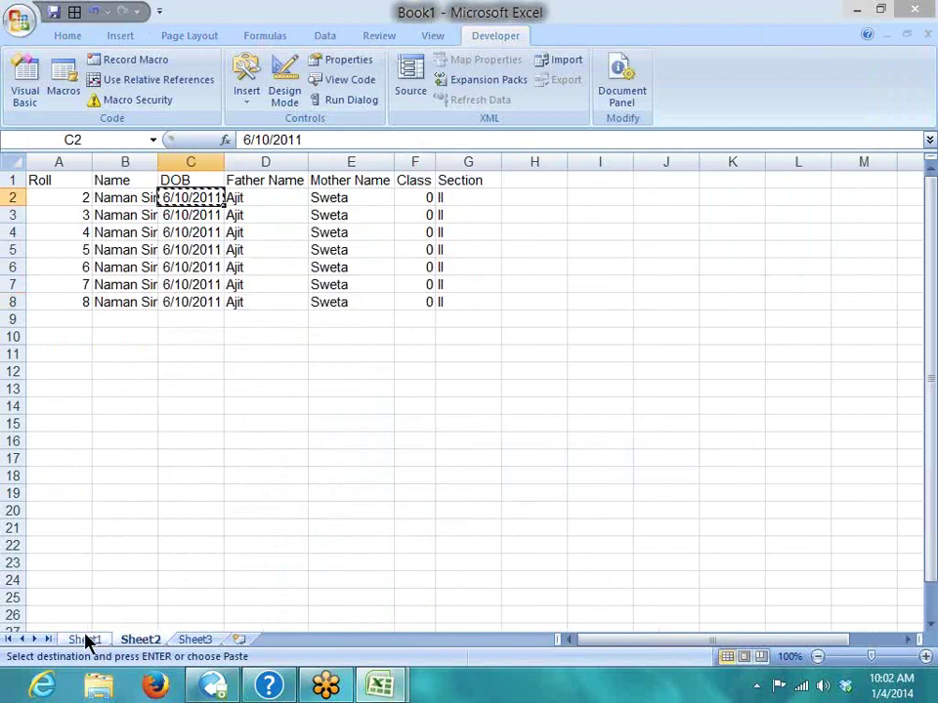
{"action": "left_click", "coordinate": [86, 639]}
{"action": "key", "text": "ctrl+v"}
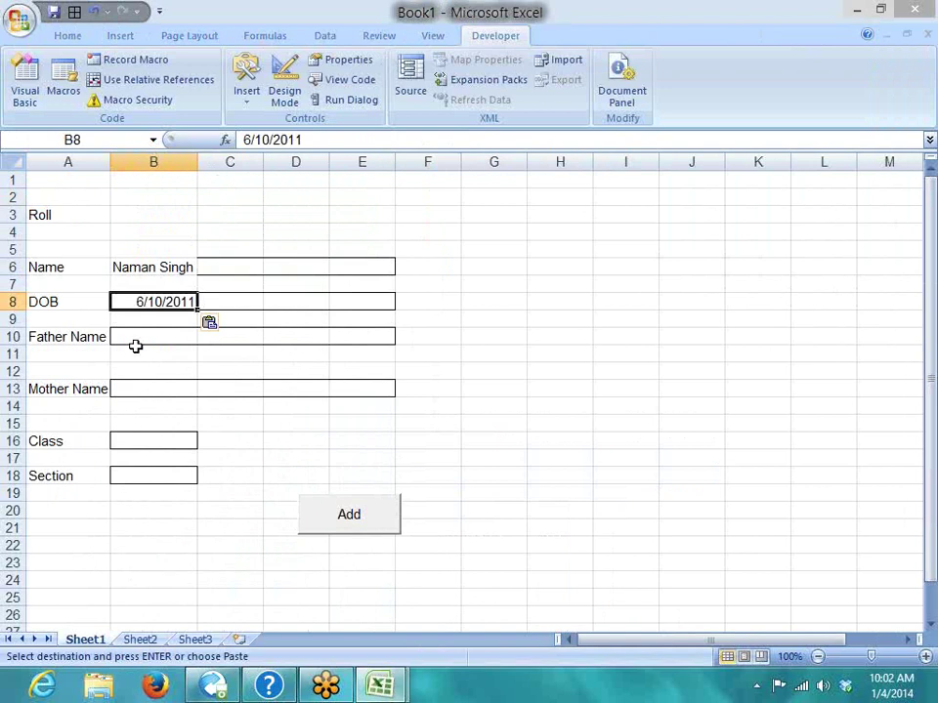
- Put the first record's father name from Sheet2 into the Father Name field B10
{"action": "left_click", "coordinate": [134, 340]}
{"action": "left_click", "coordinate": [143, 639]}
{"action": "left_click", "coordinate": [191, 215]}
{"action": "key", "text": "ctrl+c"}
{"action": "left_click", "coordinate": [82, 640]}
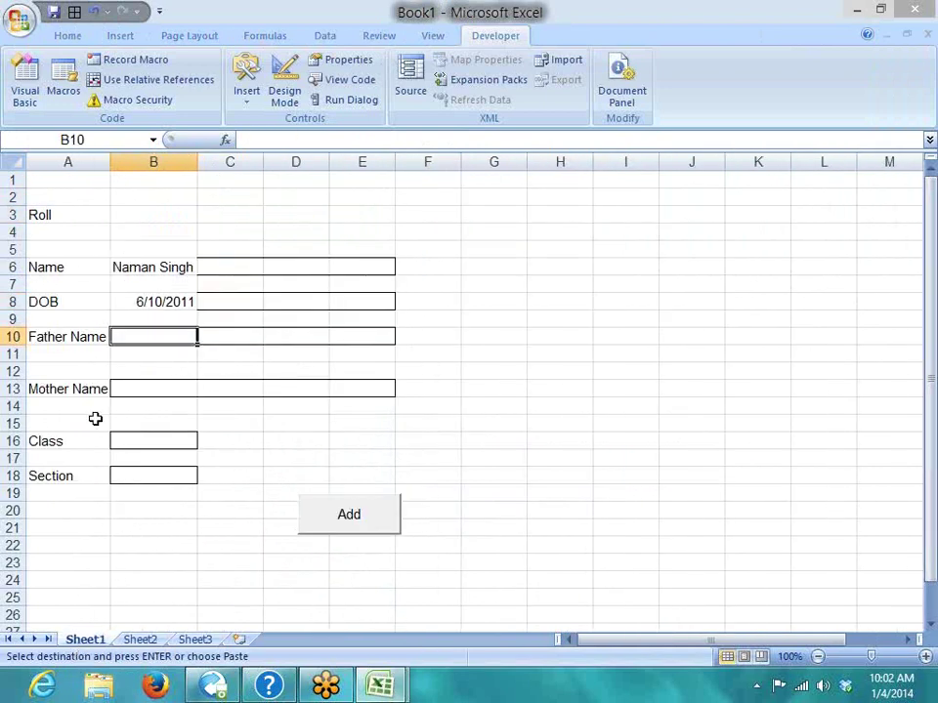
{"action": "key", "text": "ctrl+v"}
{"action": "left_click", "coordinate": [146, 388]}
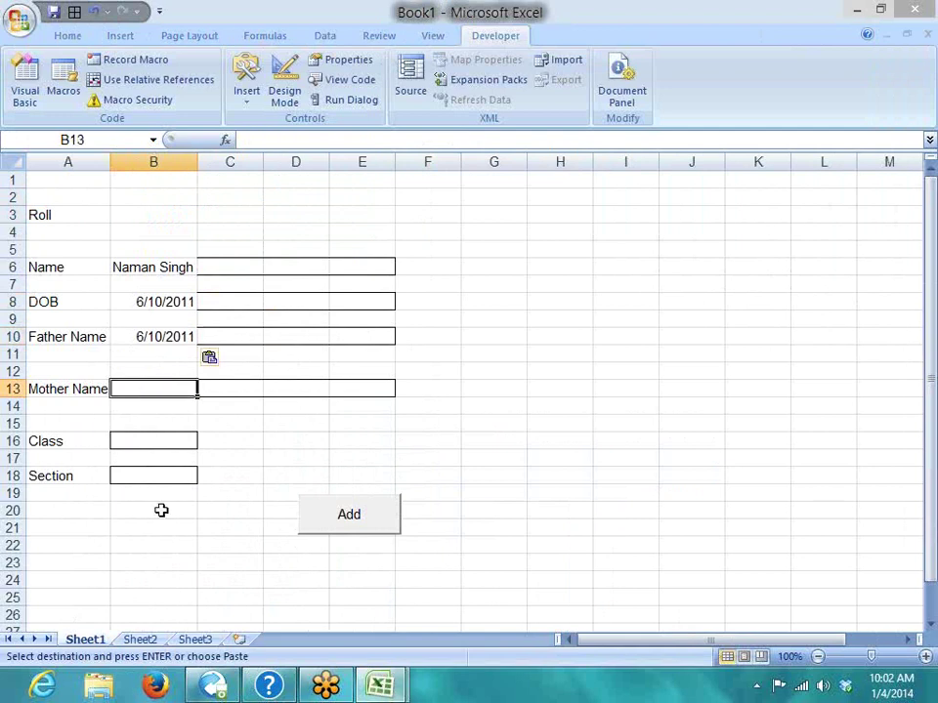
{"action": "left_click", "coordinate": [140, 639]}
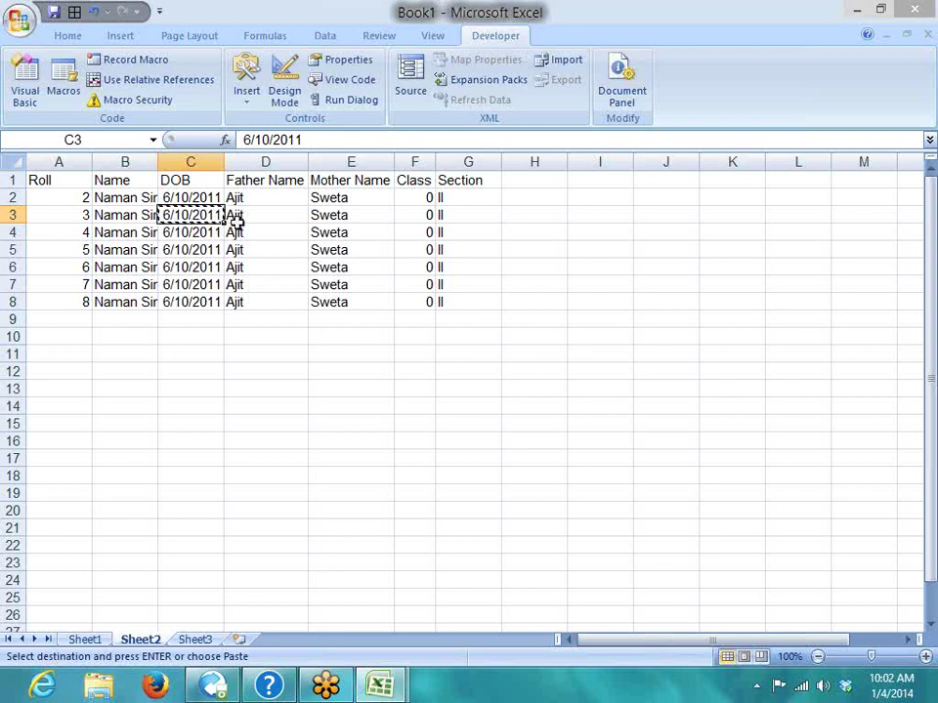
{"action": "left_click", "coordinate": [239, 199]}
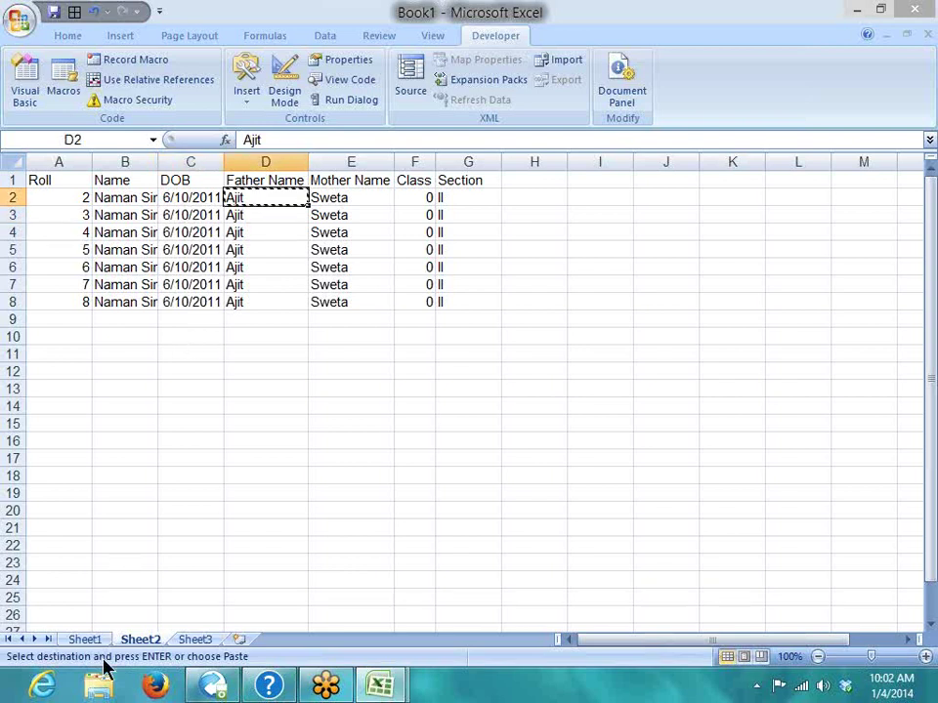
{"action": "left_click", "coordinate": [98, 637]}
{"action": "key", "text": "ctrl+v"}
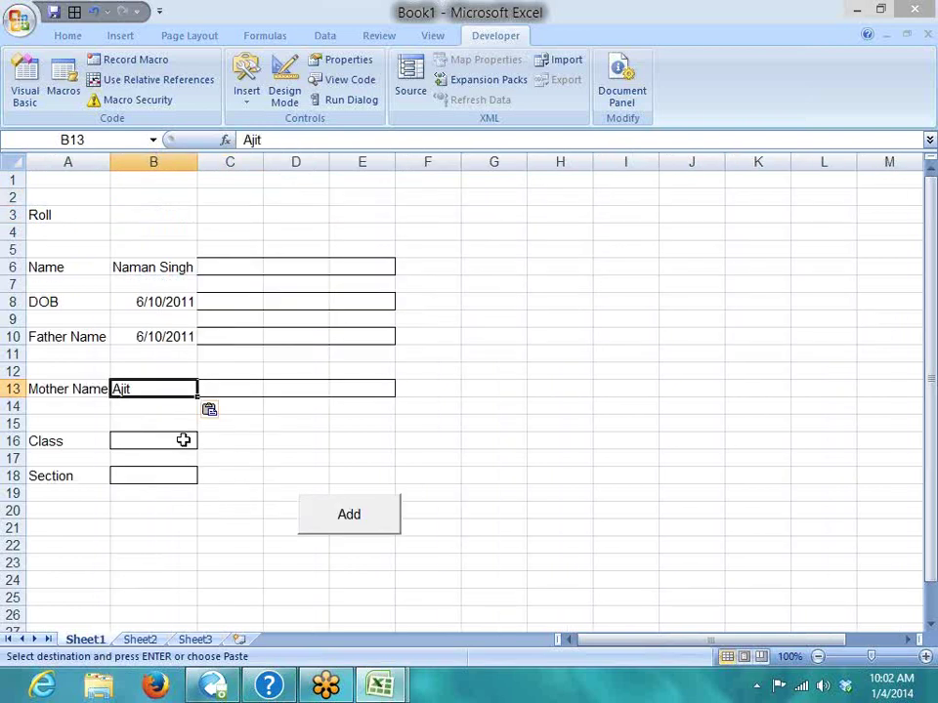
{"action": "left_click", "coordinate": [176, 321]}
{"action": "key", "text": "Down"}
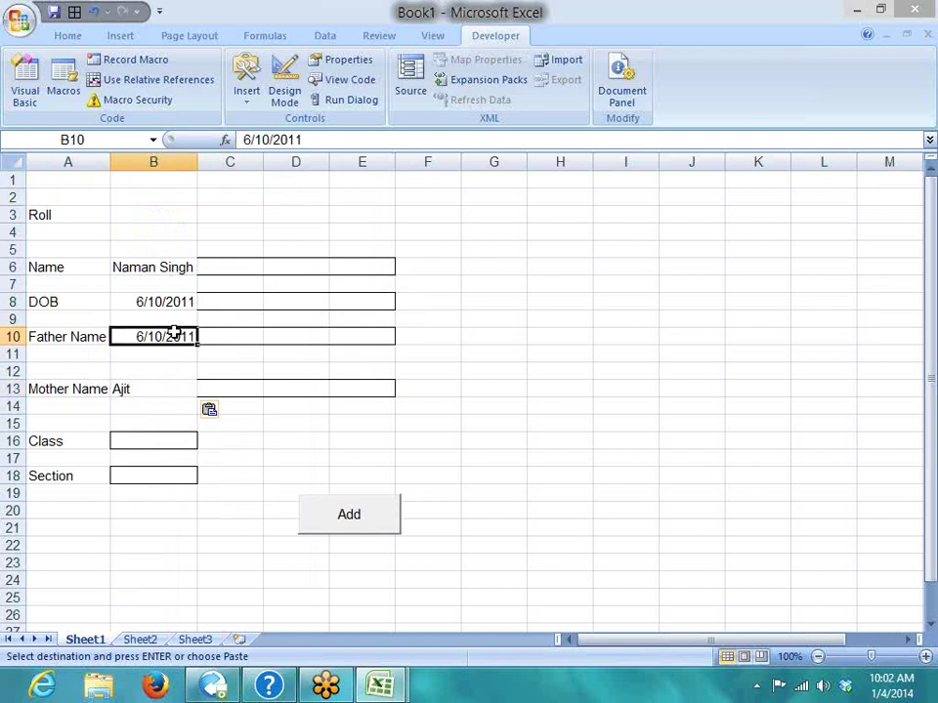
{"action": "key", "text": "ctrl+v"}
- Copy the first record's mother name from Sheet2 into the Mother Name field B13
{"action": "left_click", "coordinate": [157, 389]}
{"action": "left_click", "coordinate": [136, 640]}
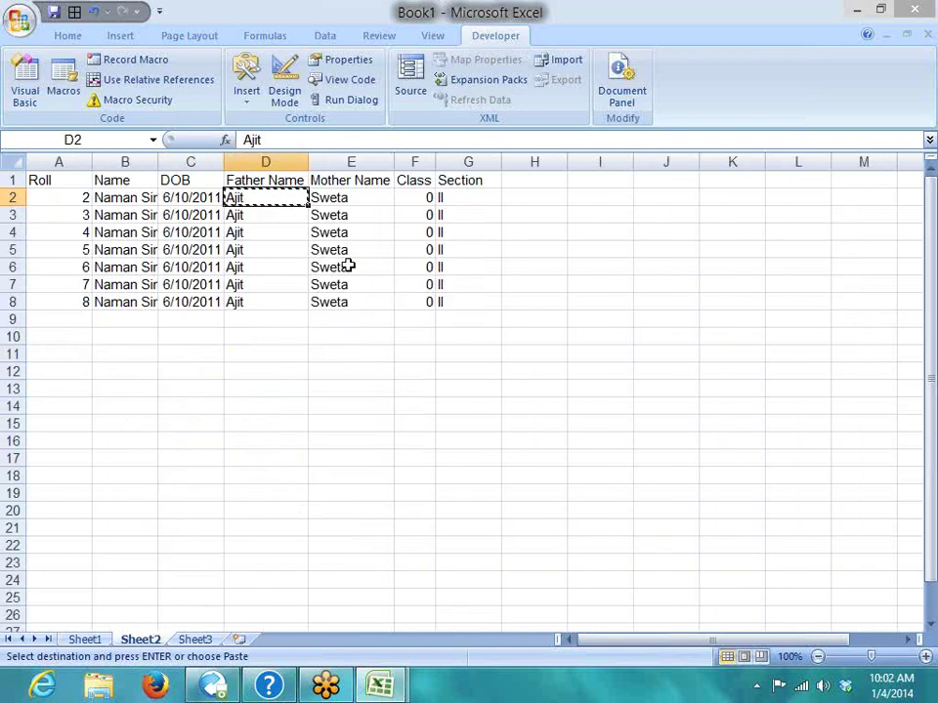
{"action": "left_click", "coordinate": [342, 213]}
{"action": "left_click", "coordinate": [340, 197]}
{"action": "key", "text": "ctrl+c"}
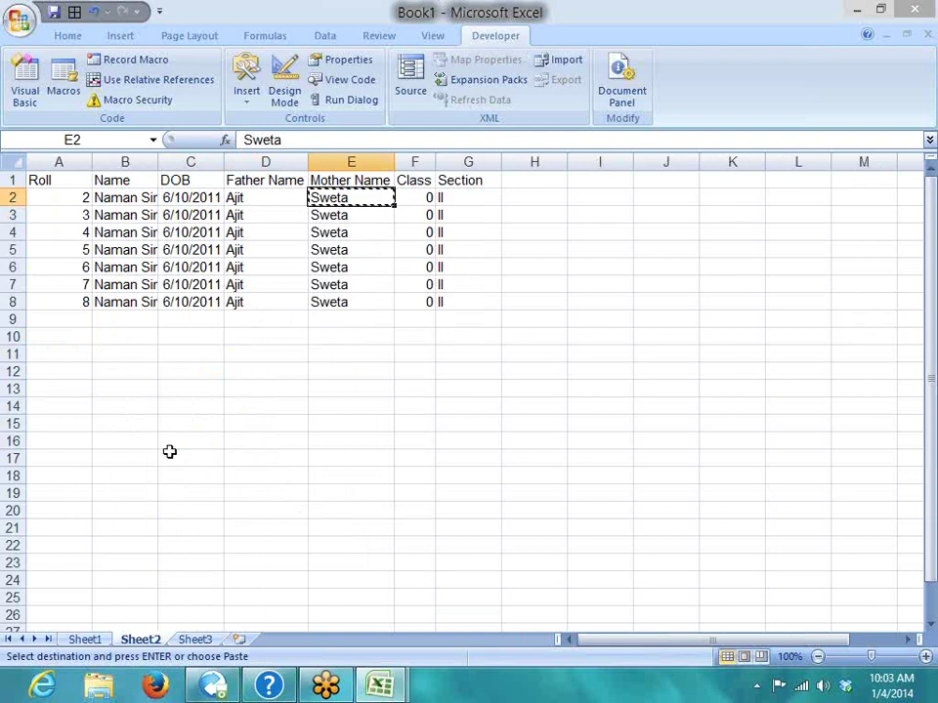
{"action": "left_click", "coordinate": [82, 639]}
{"action": "key", "text": "ctrl+v"}
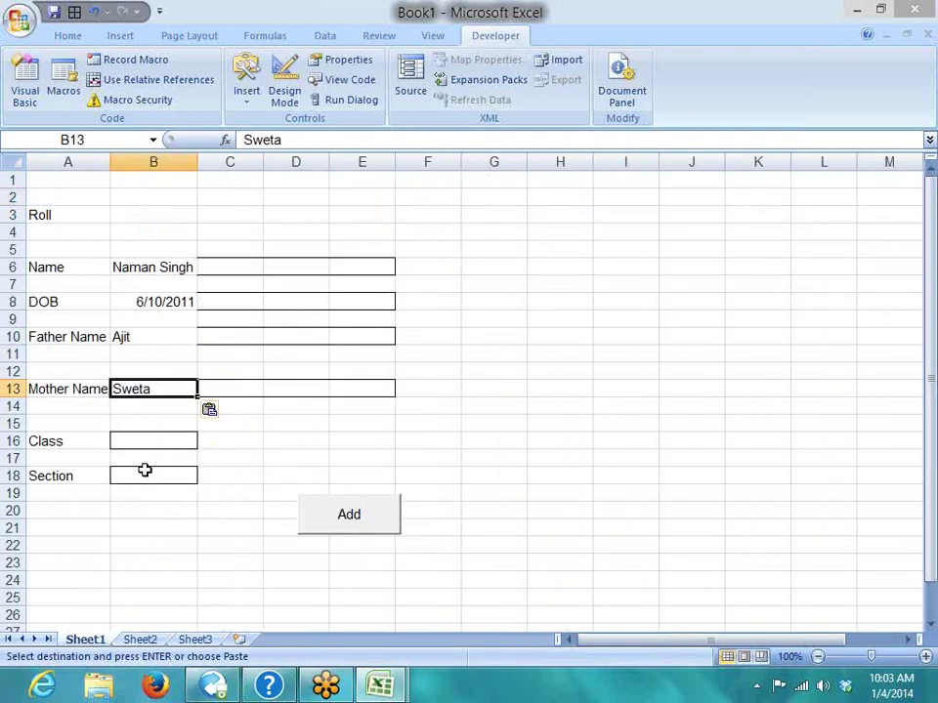
- Enter 0 as the Class and II as the Section
{"action": "left_click", "coordinate": [145, 443]}
{"action": "type", "text": "0"}
{"action": "key", "text": "Return"}
{"action": "key", "text": "Return"}
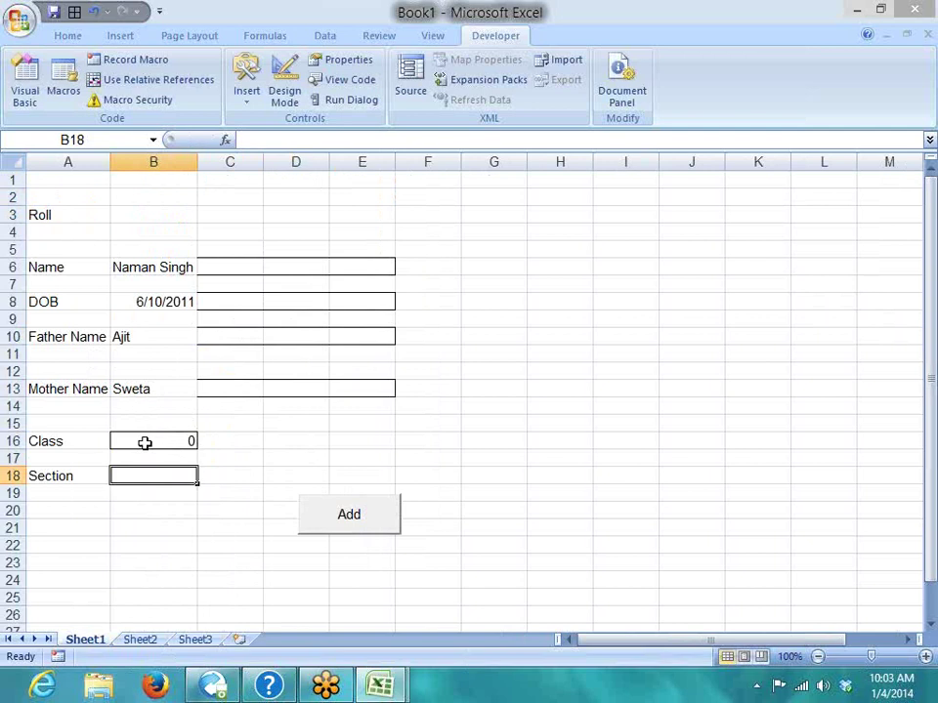
{"action": "type", "text": "II"}
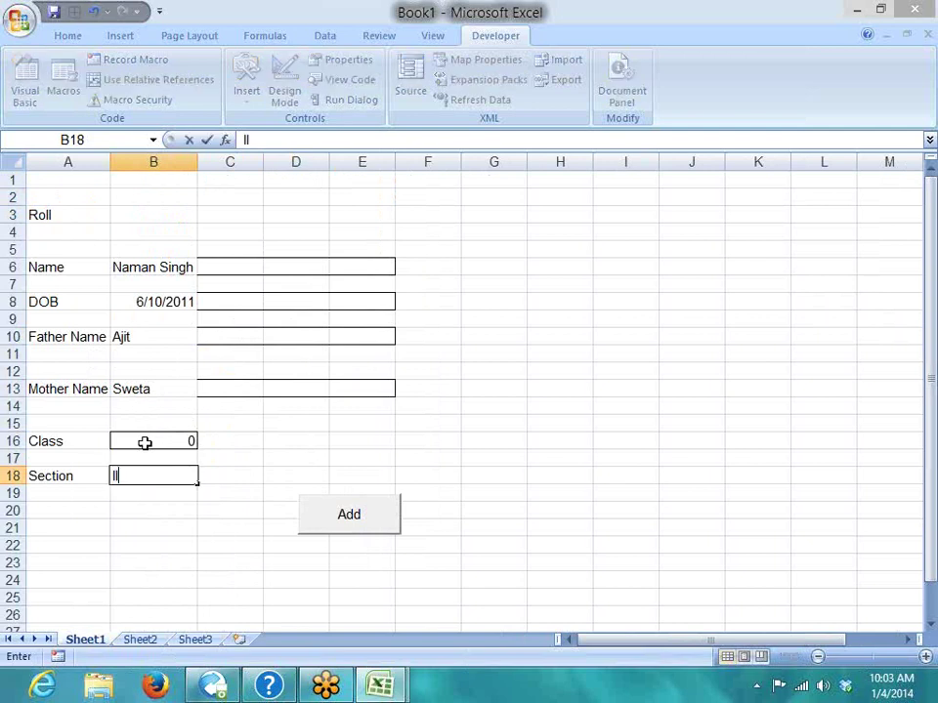
{"action": "left_click", "coordinate": [172, 504]}
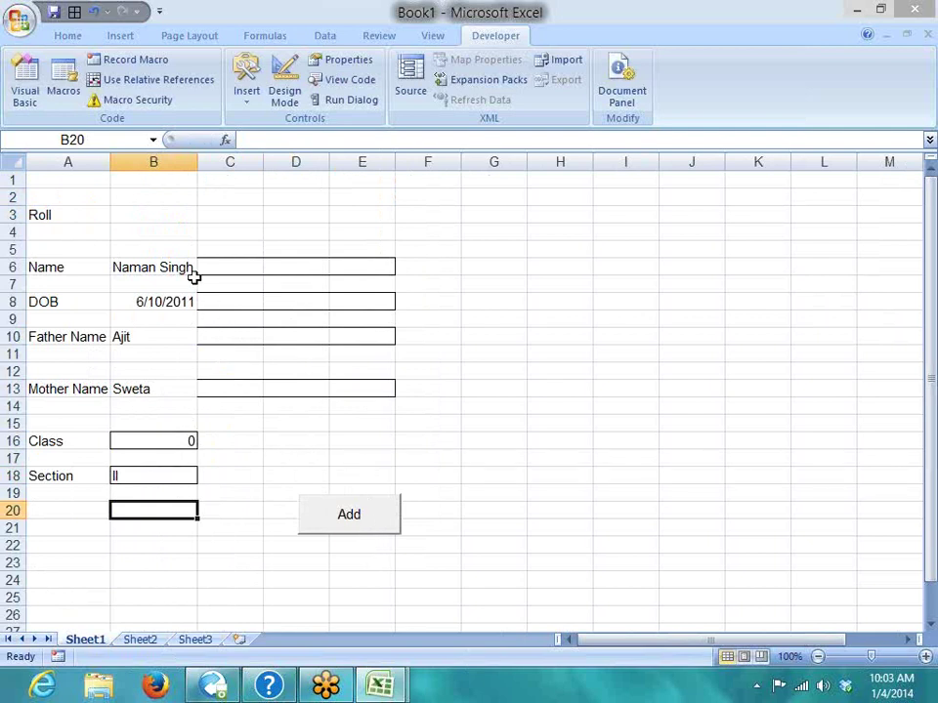
{"action": "double_click", "coordinate": [169, 215]}
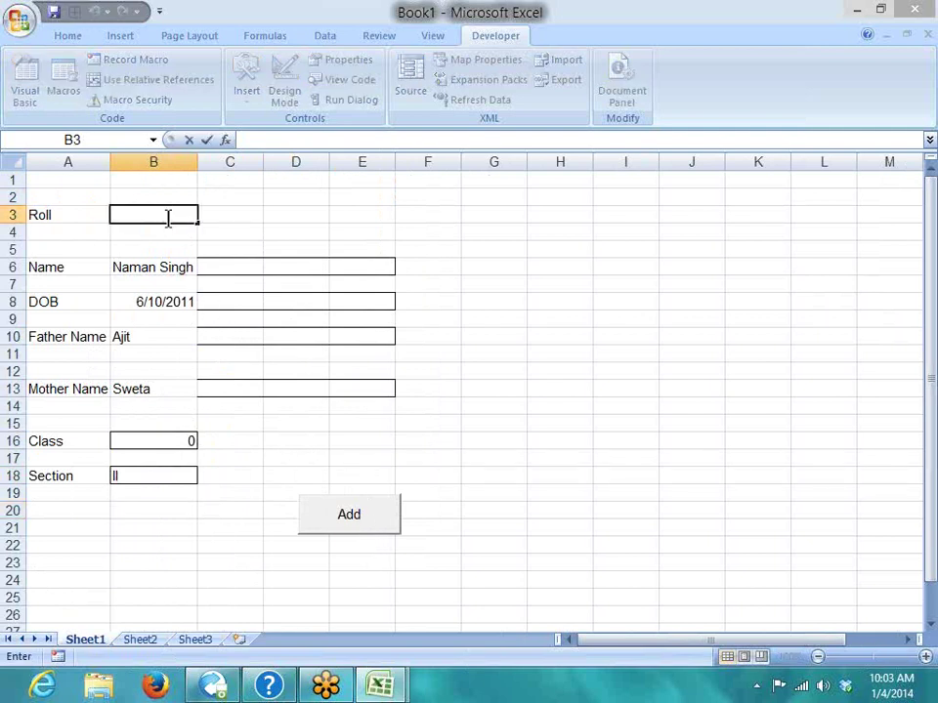
- Start the Roll formula in B3 with =IF(B6=0,"", so it stays blank without a name
{"action": "key", "text": "Escape"}
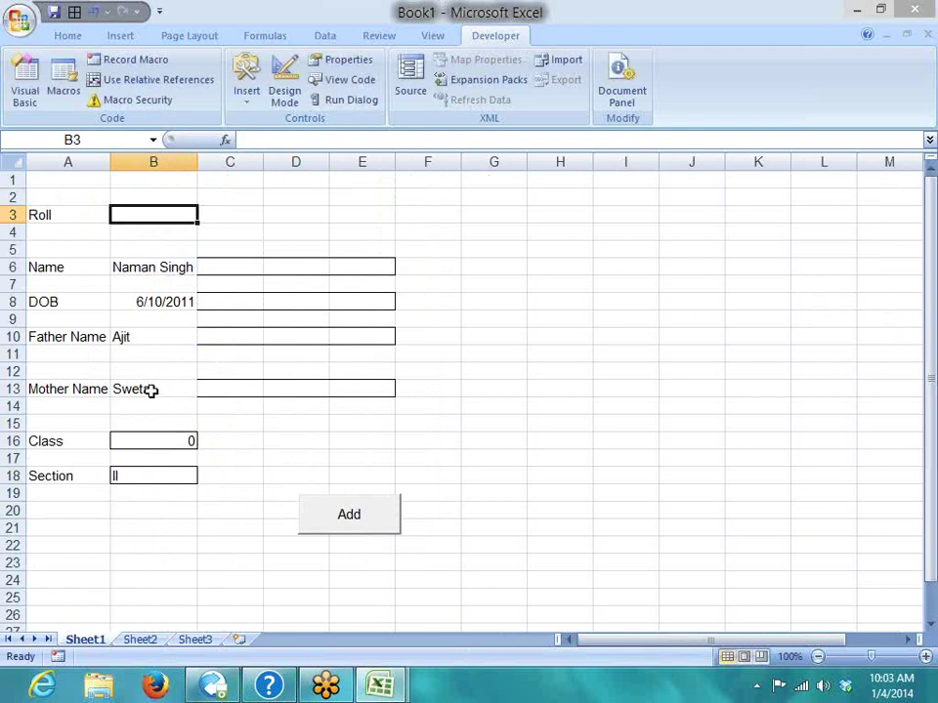
{"action": "type", "text": "=IF("}
{"action": "key", "text": "Down"}
{"action": "key", "text": "Down"}
{"action": "key", "text": "Down"}
{"action": "type", "text": "="}
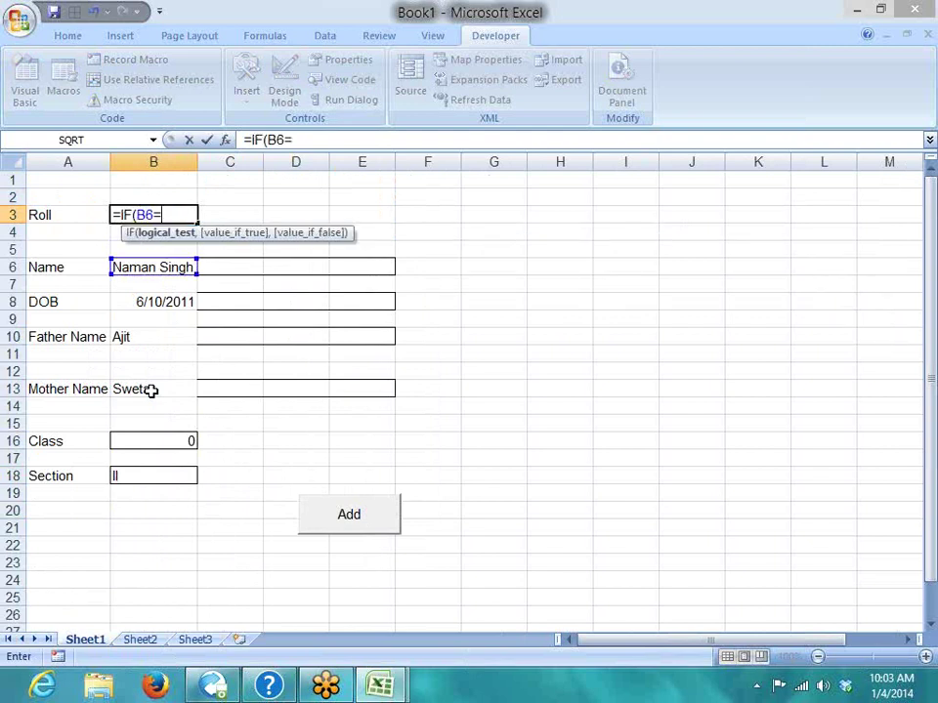
{"action": "type", "text": "0,\"\""}
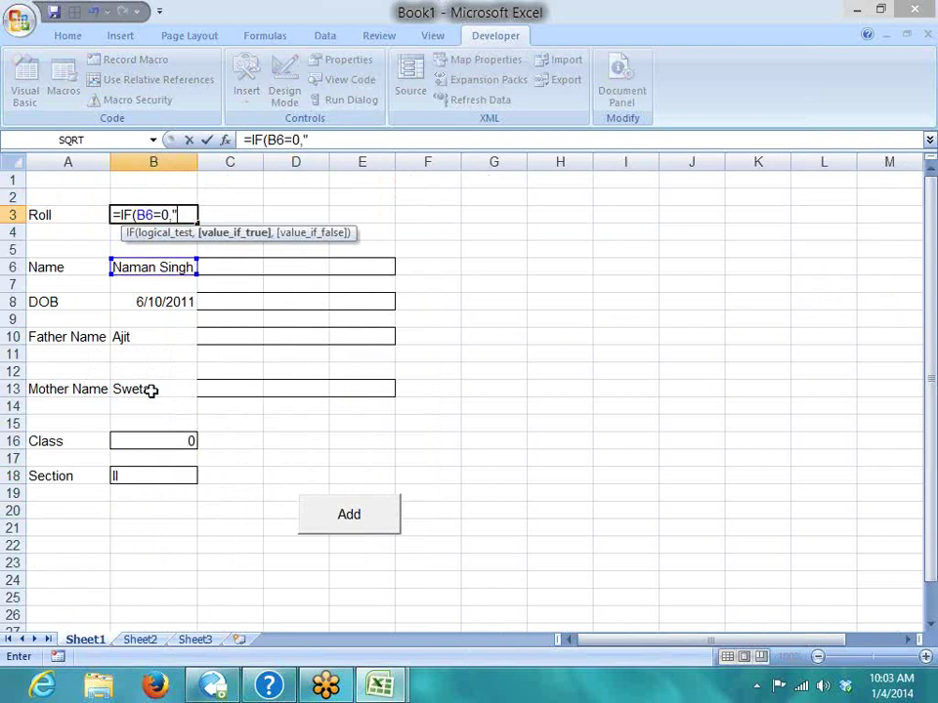
{"action": "type", "text": ","}
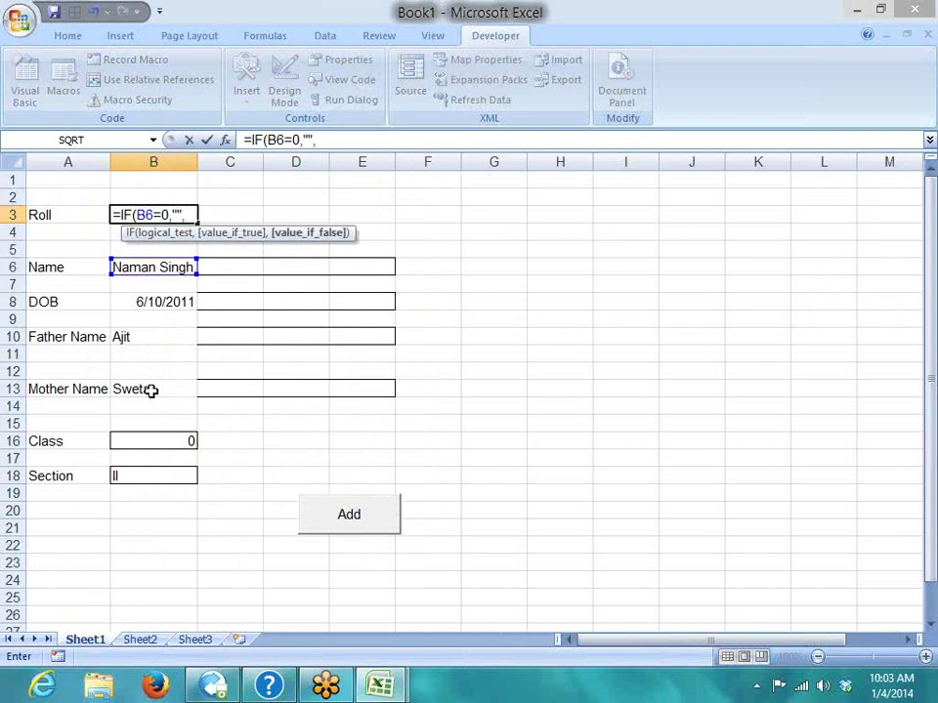
- Finish it with MAX(Sheet2!A:A) and accept Excel's suggested correction
{"action": "left_click", "coordinate": [153, 644]}
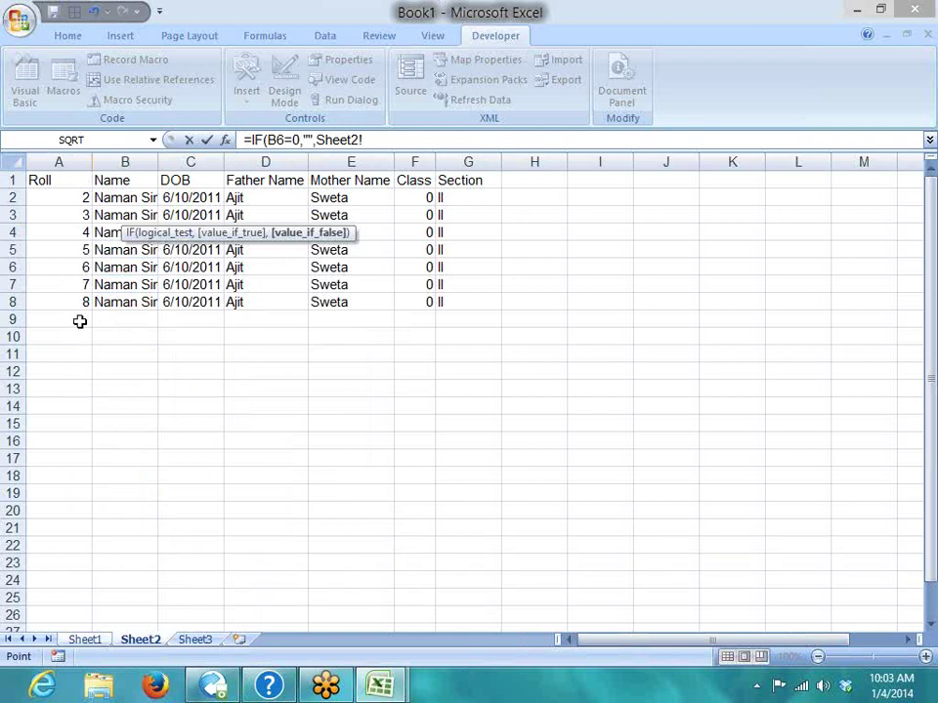
{"action": "key", "text": "BackSpace"}
{"action": "key", "text": "BackSpace"}
{"action": "key", "text": "BackSpace"}
{"action": "key", "text": "BackSpace"}
{"action": "type", "text": "ma"}
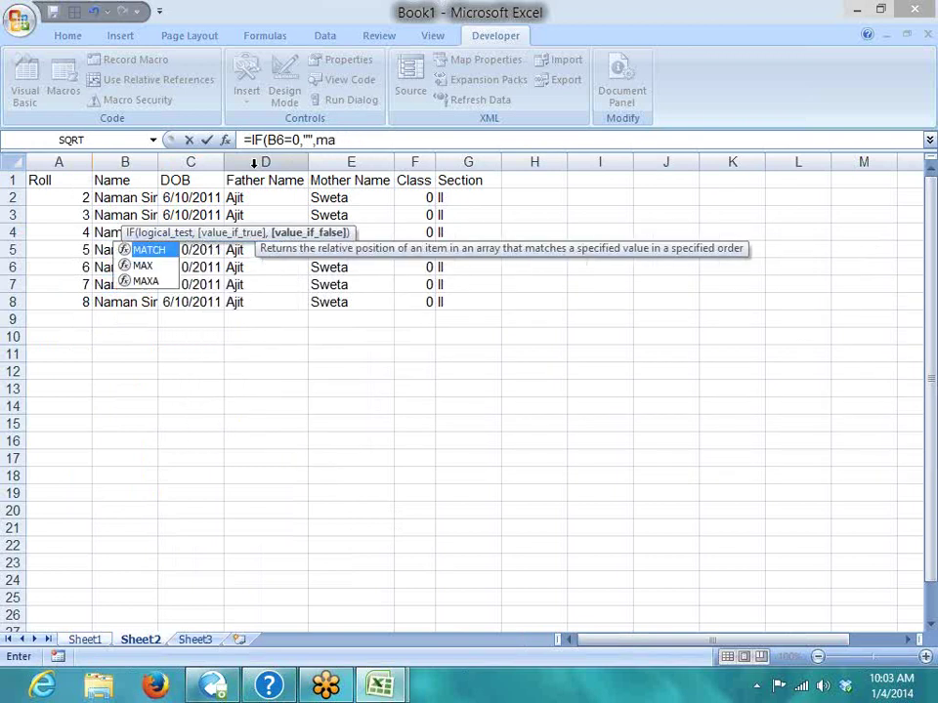
{"action": "key", "text": "Down"}
{"action": "key", "text": "Tab"}
{"action": "left_click", "coordinate": [57, 162]}
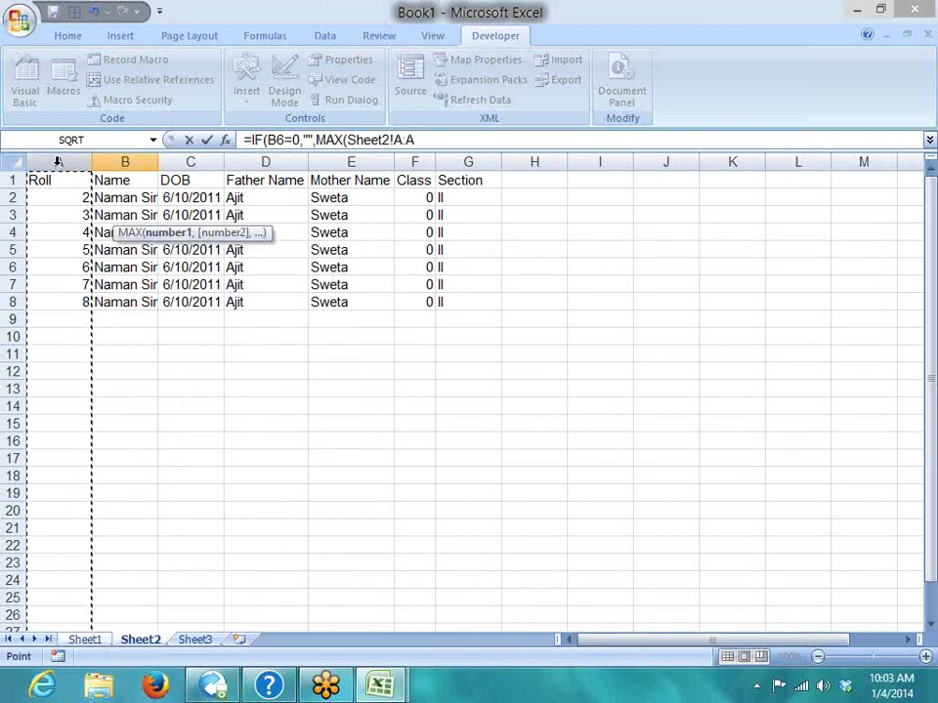
{"action": "type", "text": ")"}
{"action": "key", "text": "Return"}
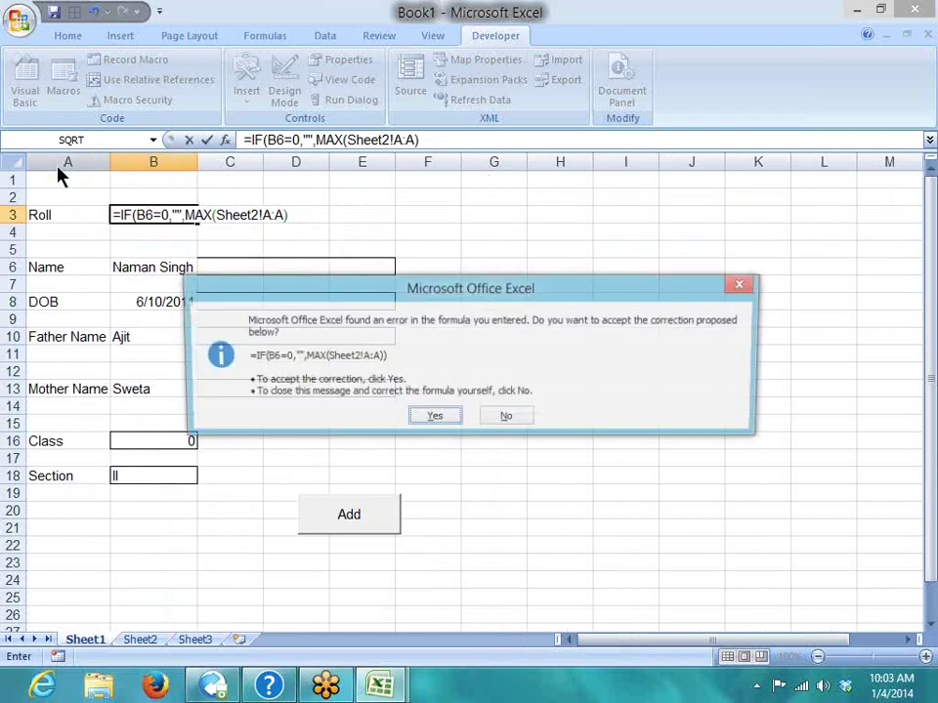
{"action": "key", "text": "Return"}
{"action": "key", "text": "Down"}
{"action": "key", "text": "Down"}
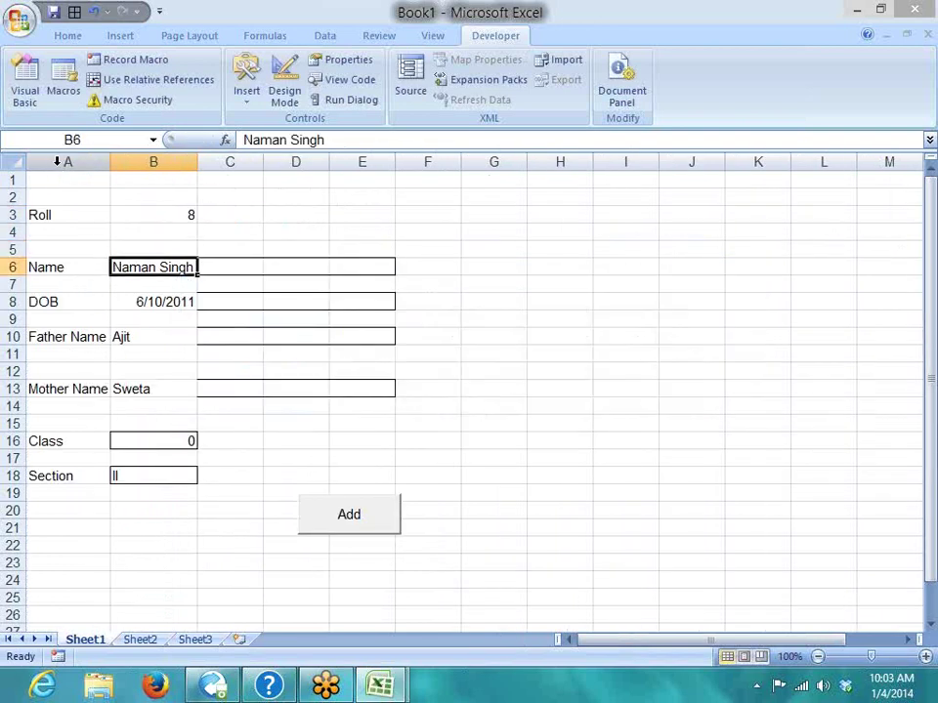
- Submit the form with Add, confirm, and dismiss the already-registered warning
{"action": "left_click", "coordinate": [351, 522]}
{"action": "left_click", "coordinate": [418, 412]}
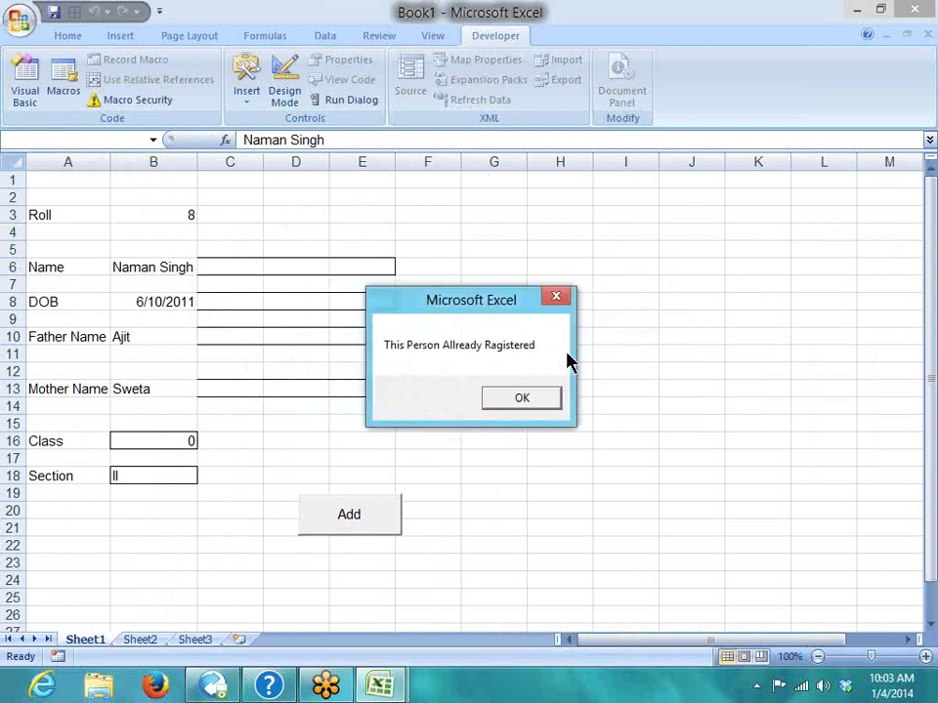
{"action": "left_click", "coordinate": [535, 405]}
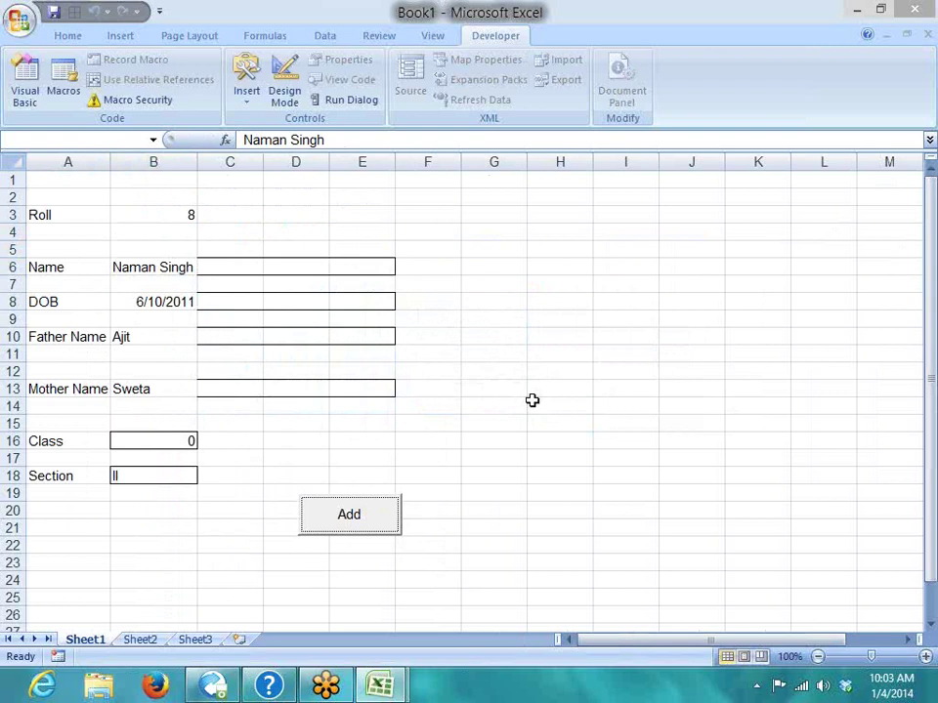
- Edit the father's name, then Add and confirm the record so the form clears
{"action": "double_click", "coordinate": [162, 336]}
{"action": "type", "text": "Kumar"}
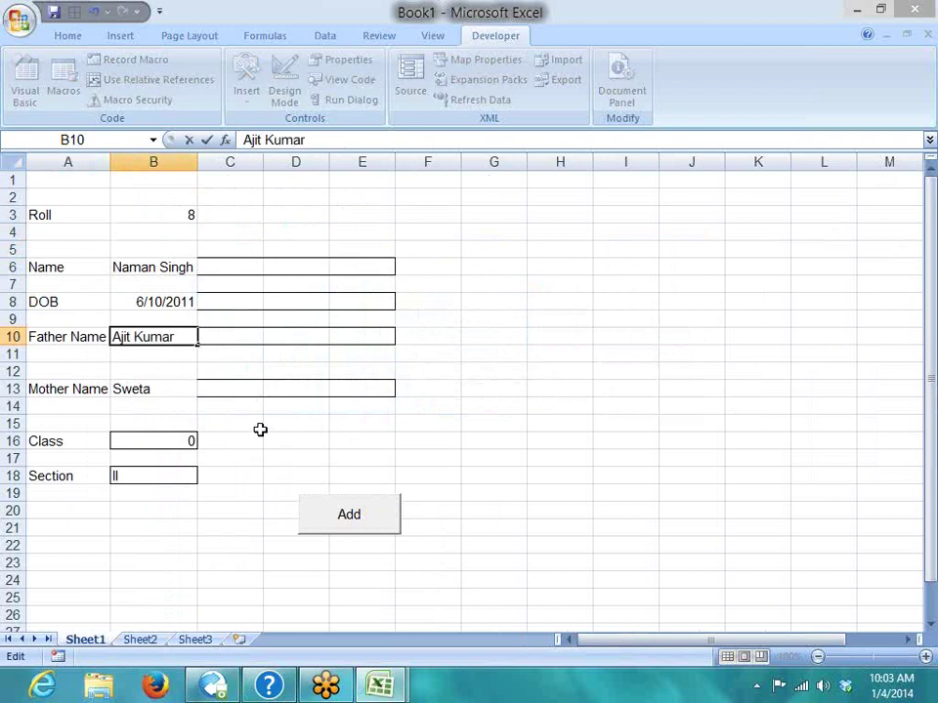
{"action": "left_click", "coordinate": [260, 429]}
{"action": "left_click", "coordinate": [333, 520]}
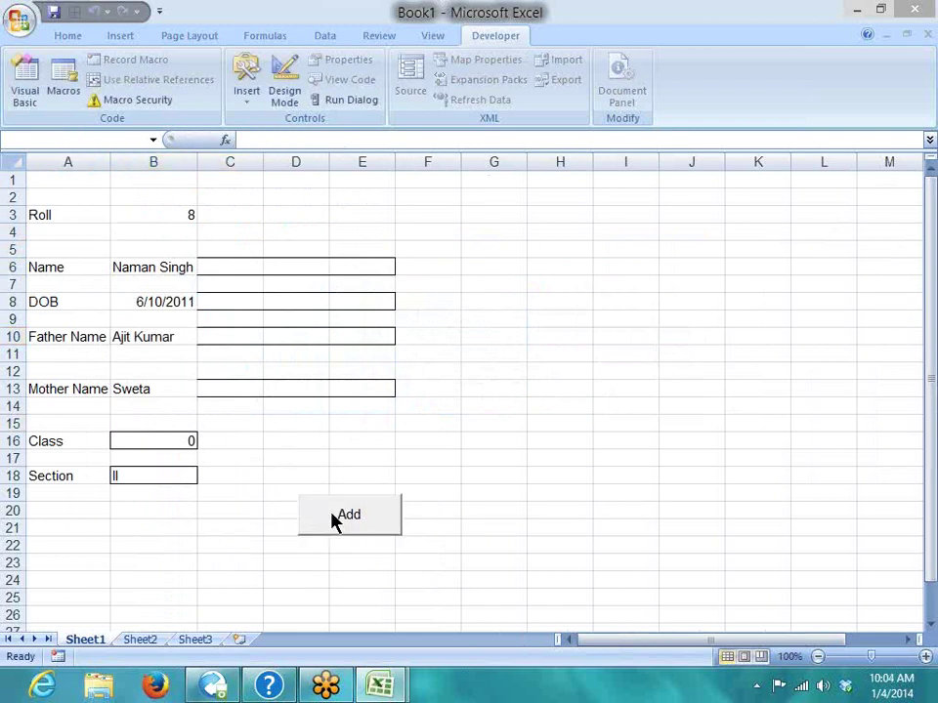
{"action": "left_click", "coordinate": [400, 412]}
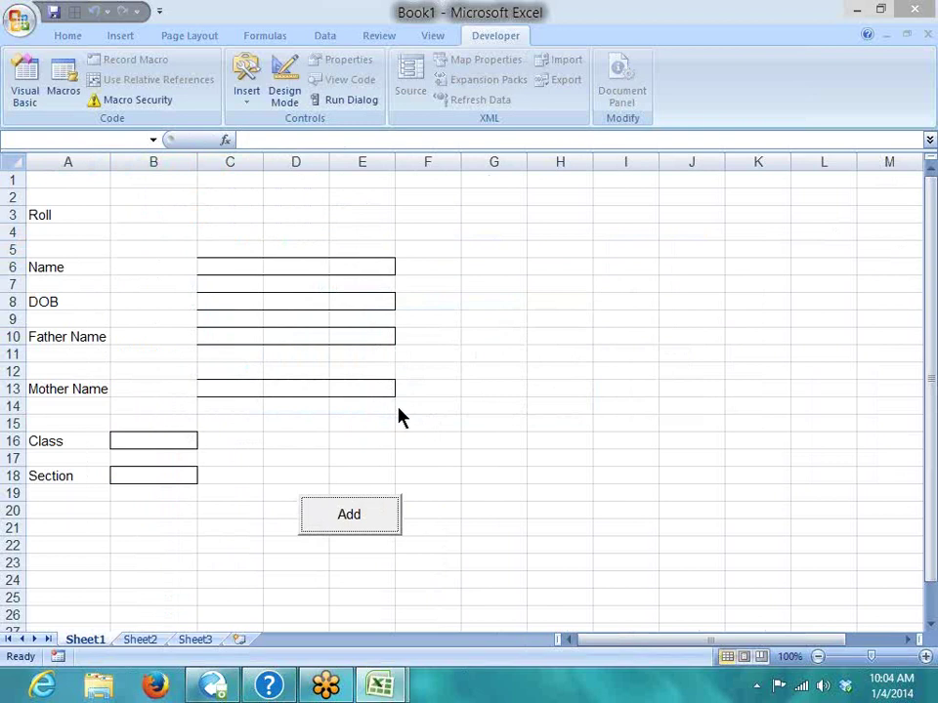
- Apply borders to every cell of the Name row B6:E6
{"action": "left_click", "coordinate": [157, 441]}
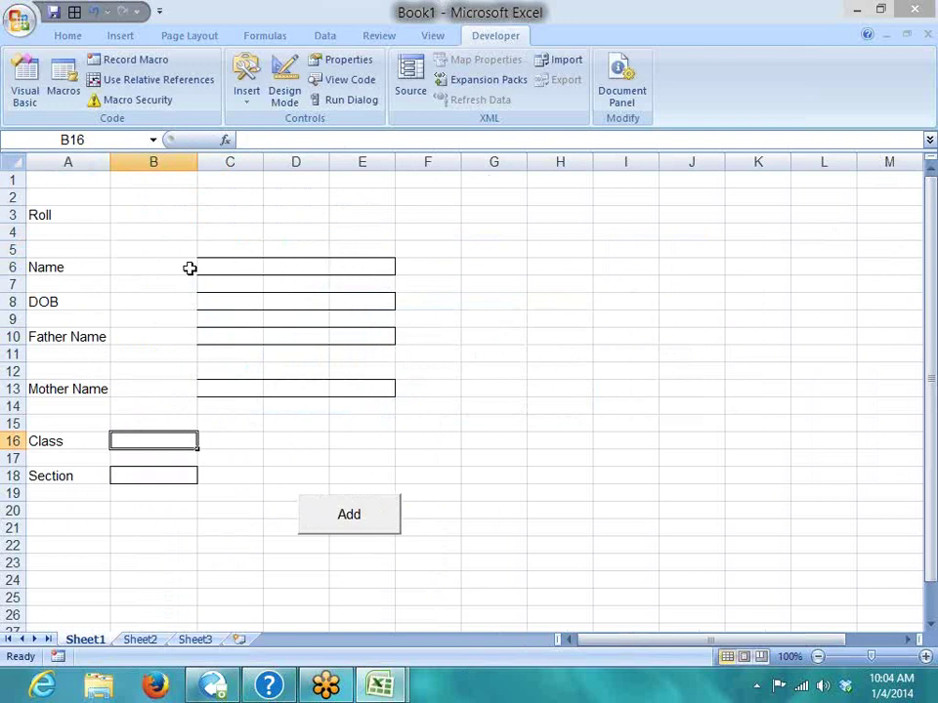
{"action": "left_click", "coordinate": [178, 268]}
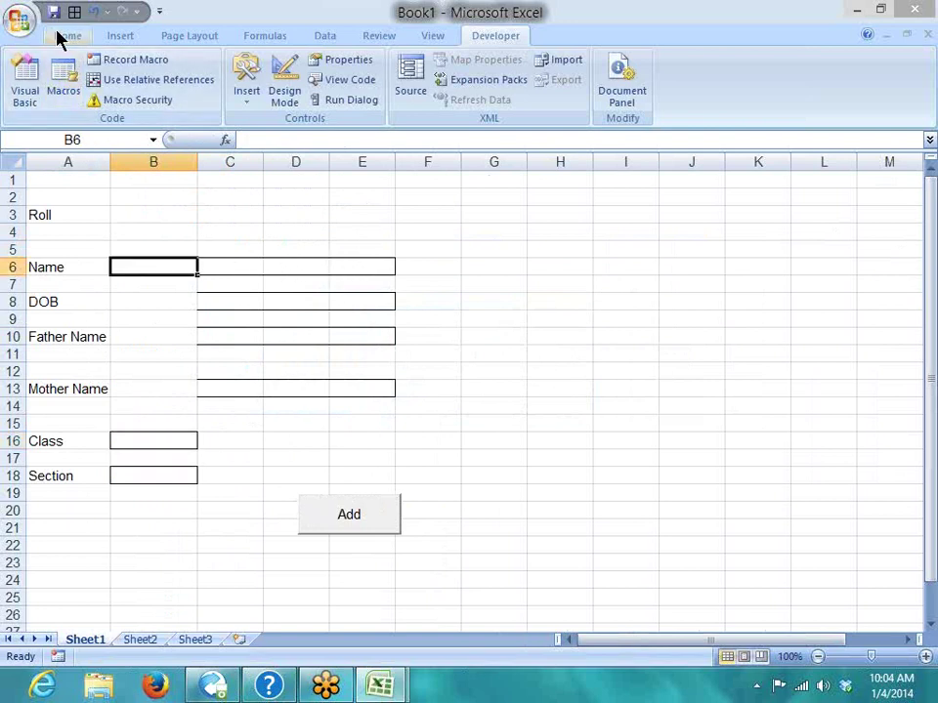
{"action": "left_click", "coordinate": [61, 36]}
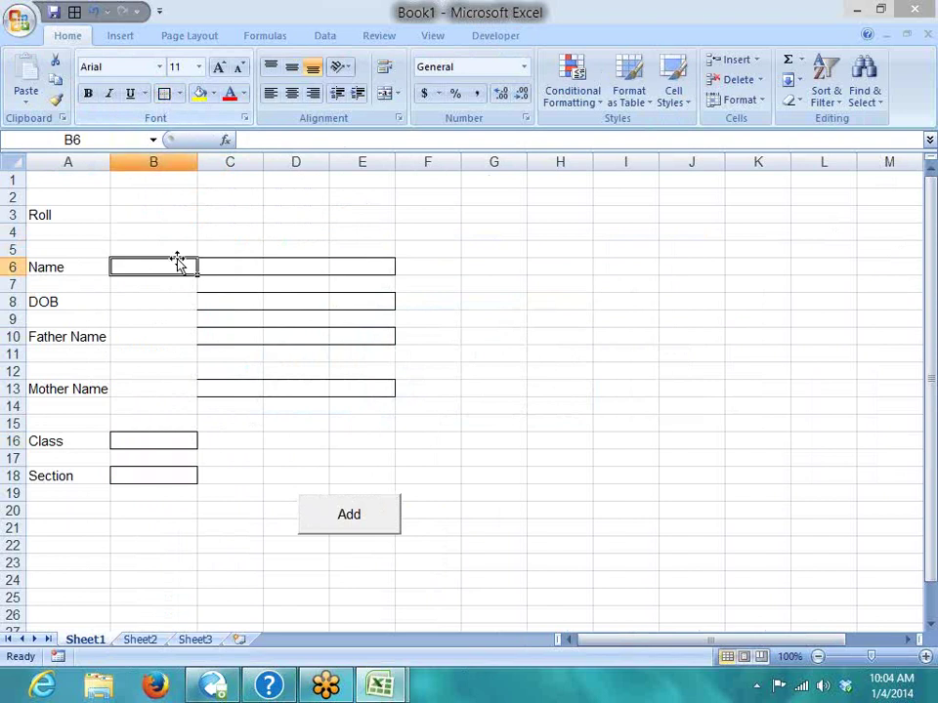
{"action": "left_click", "coordinate": [170, 334]}
{"action": "left_click_drag", "start_coordinate": [167, 266], "coordinate": [340, 268]}
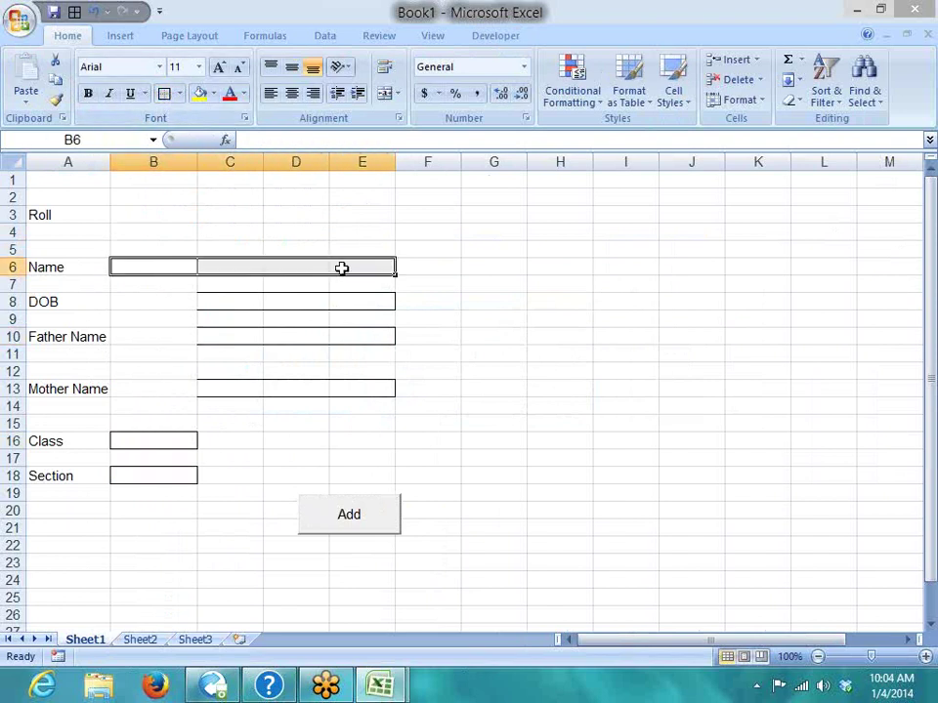
{"action": "left_click", "coordinate": [179, 94]}
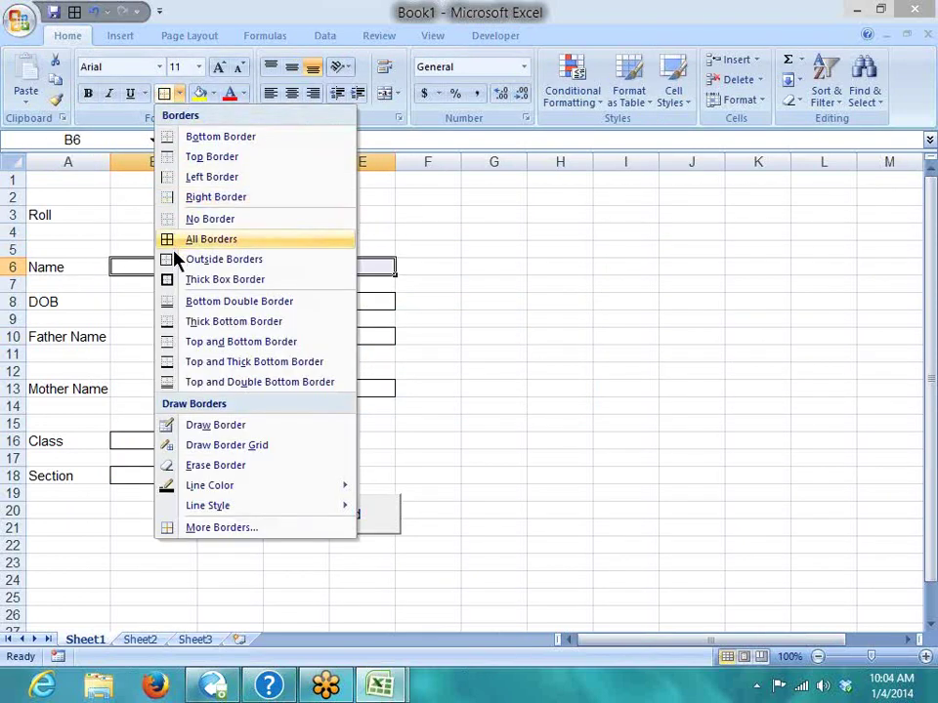
{"action": "left_click", "coordinate": [174, 246]}
{"action": "left_click", "coordinate": [167, 296]}
{"action": "key", "text": "Up"}
{"action": "key", "text": "Up"}
{"action": "key", "text": "Up"}
{"action": "key", "text": "Down"}
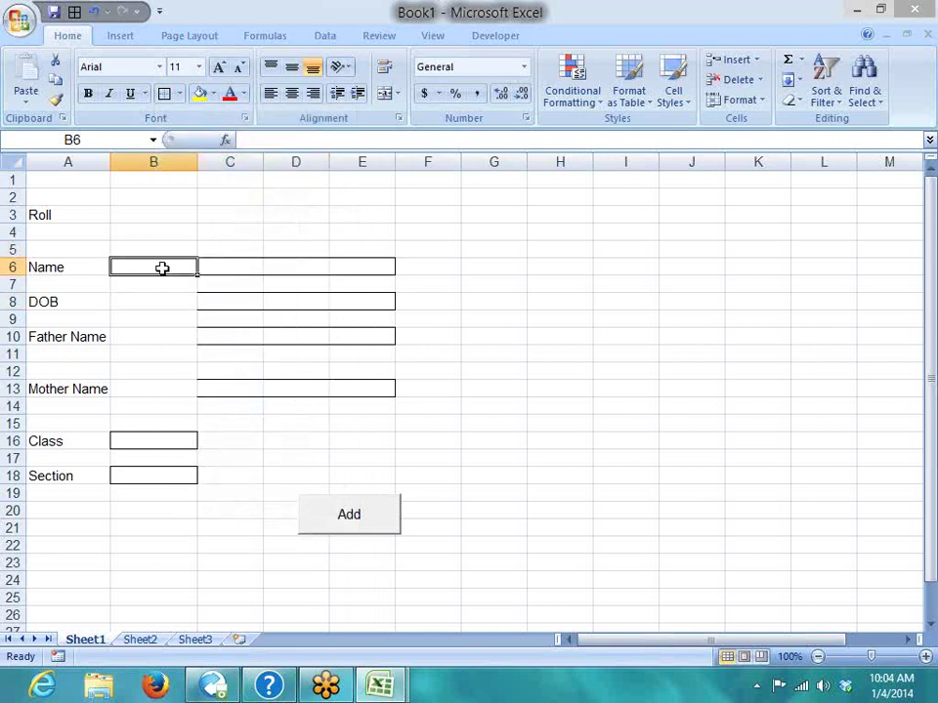
{"action": "left_click_drag", "start_coordinate": [162, 267], "coordinate": [204, 296]}
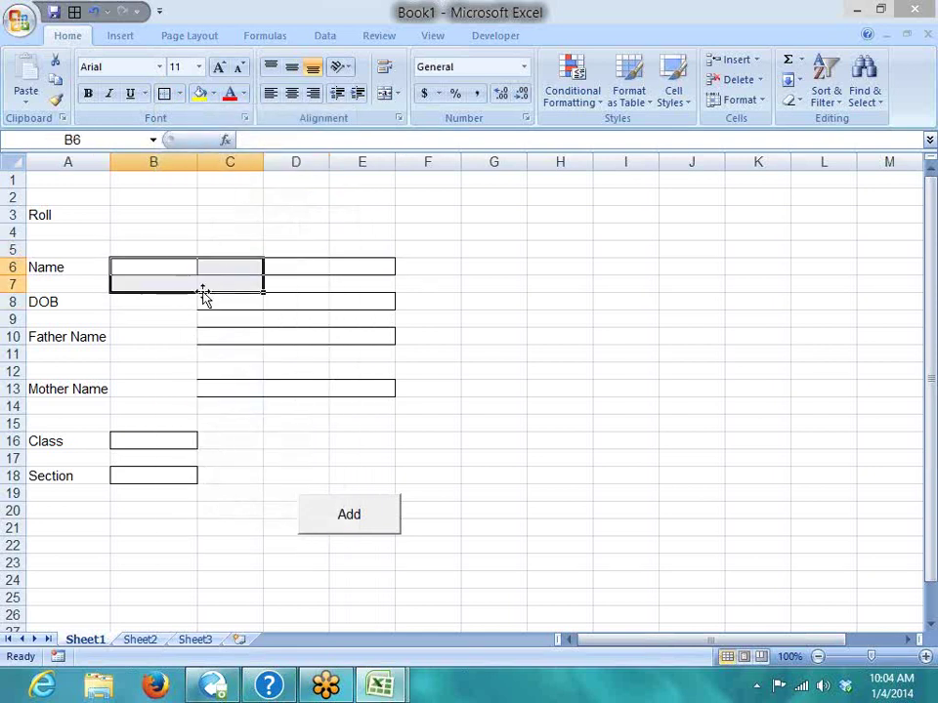
{"action": "key", "text": "Down"}
{"action": "key", "text": "Down"}
{"action": "key", "text": "Down"}
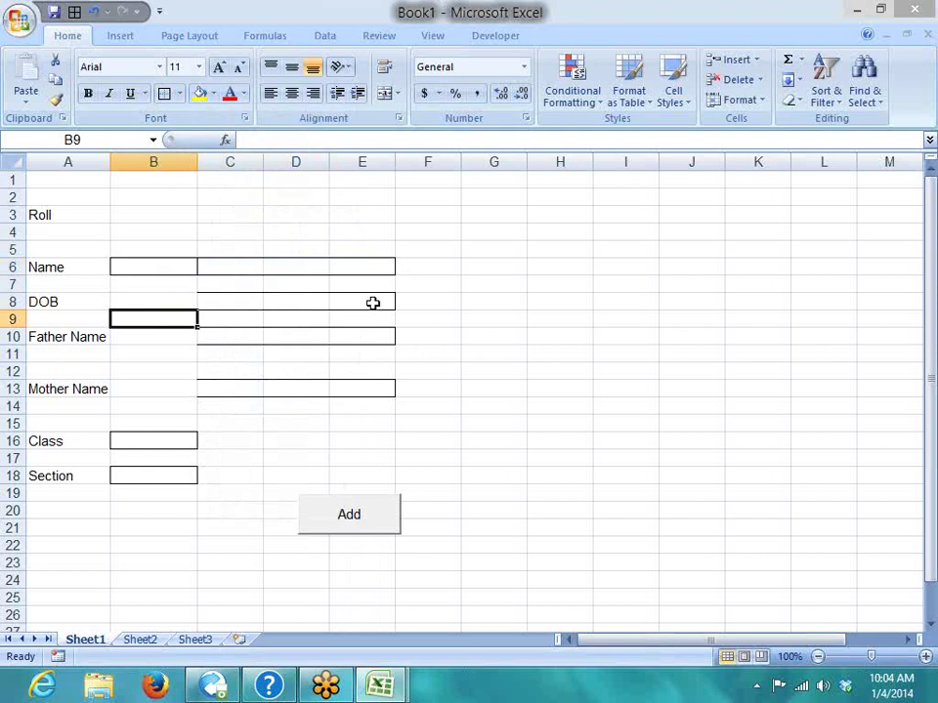
- Outline B8:E8, B10:E10 and B13:E13 as single boxes for DOB, Father and Mother Name
{"action": "left_click", "coordinate": [369, 301]}
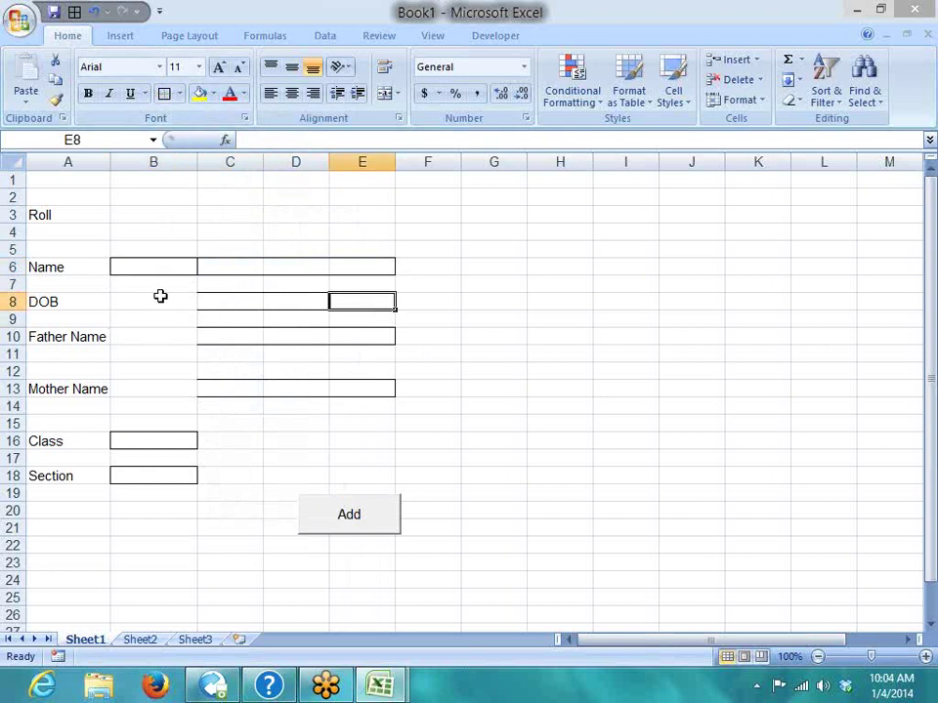
{"action": "left_click_drag", "start_coordinate": [156, 298], "coordinate": [344, 306]}
{"action": "left_click", "coordinate": [166, 94]}
{"action": "left_click", "coordinate": [139, 337]}
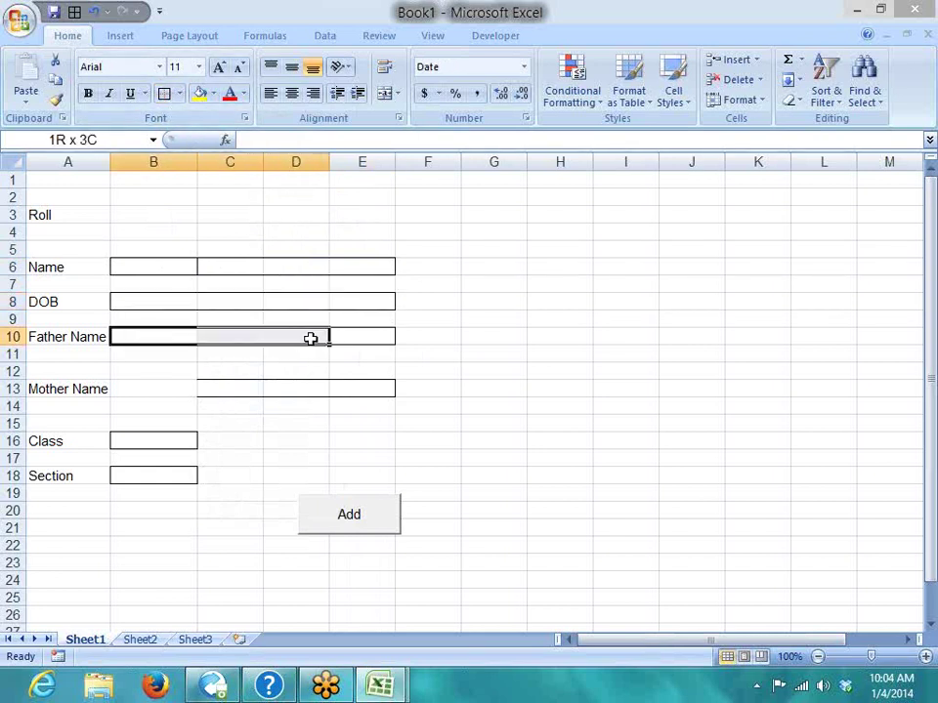
{"action": "left_click_drag", "start_coordinate": [139, 337], "coordinate": [351, 337]}
{"action": "left_click", "coordinate": [163, 94]}
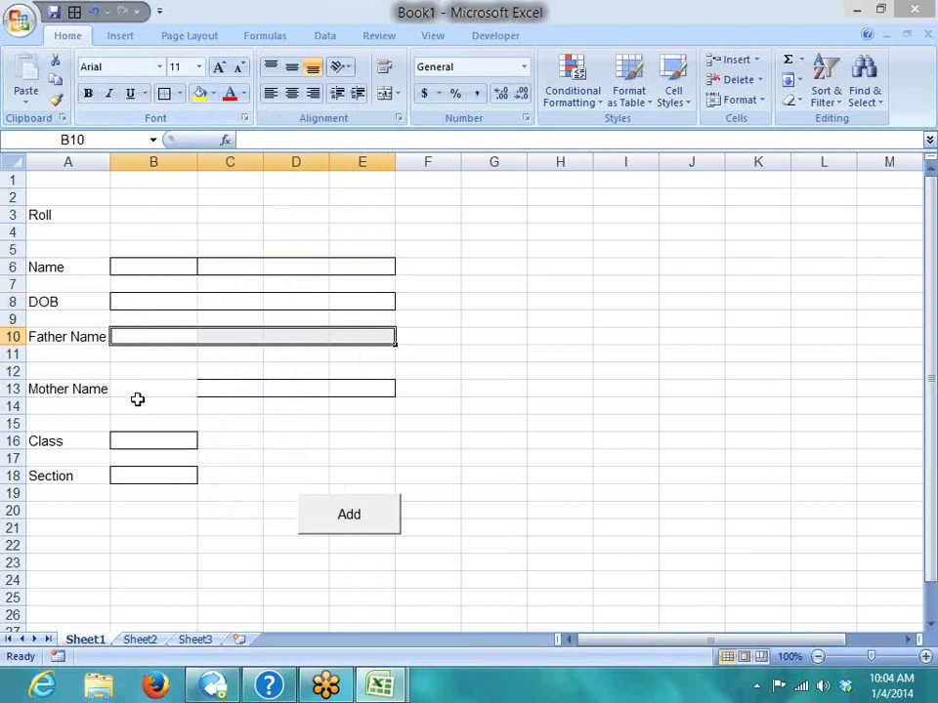
{"action": "left_click_drag", "start_coordinate": [136, 391], "coordinate": [342, 393]}
{"action": "left_click", "coordinate": [165, 93]}
{"action": "left_click", "coordinate": [178, 458]}
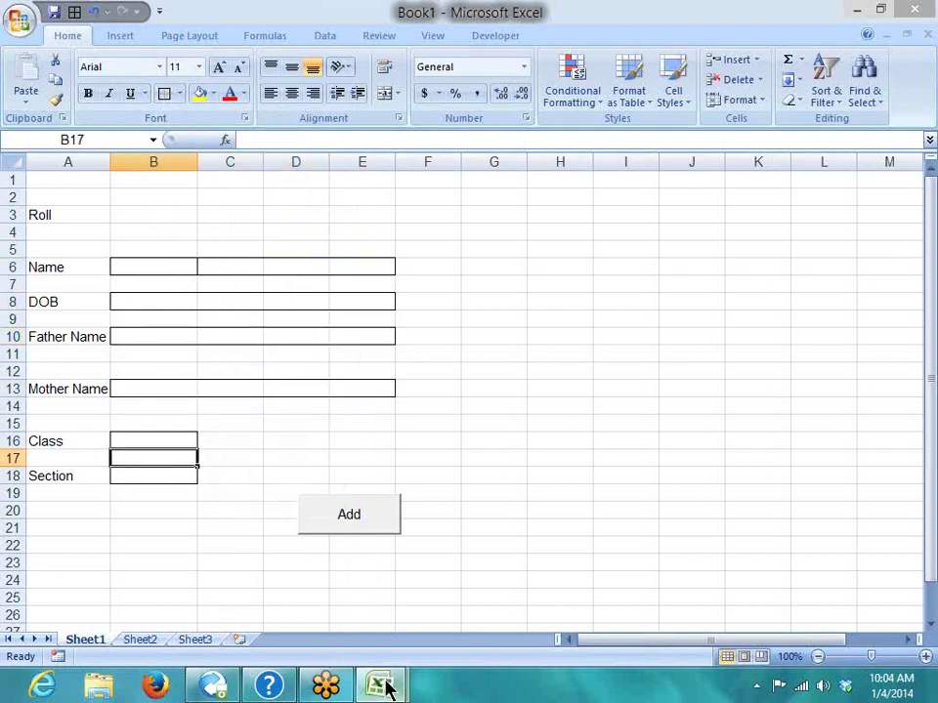
- Review Module1's rr function and its If condition comparing Sheet2 rows
{"action": "mouse_move", "coordinate": [388, 686]}
{"action": "left_click", "coordinate": [406, 627]}
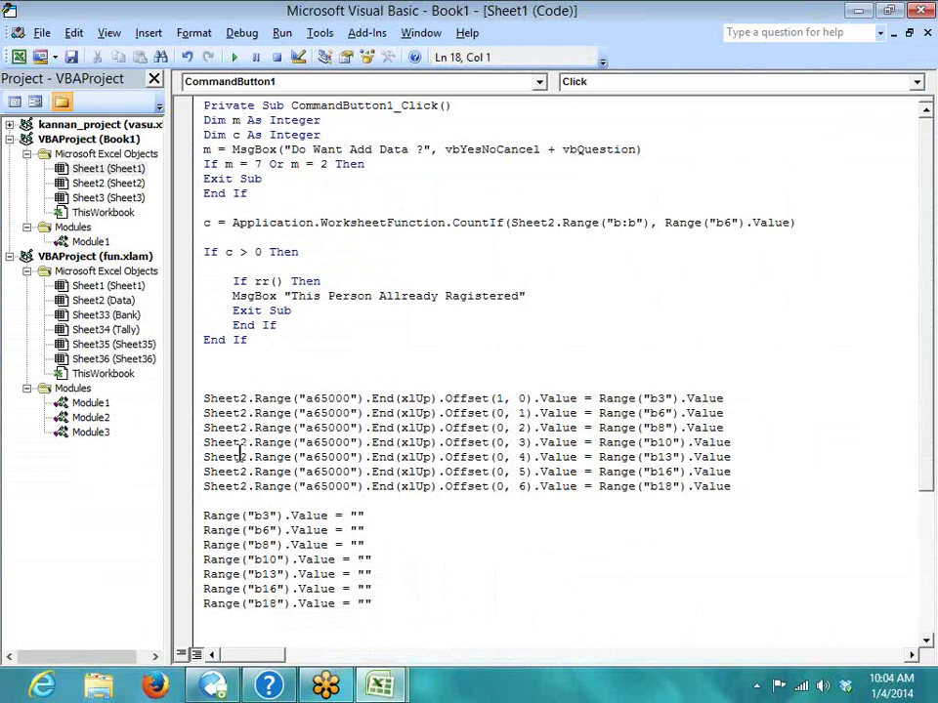
{"action": "double_click", "coordinate": [93, 242]}
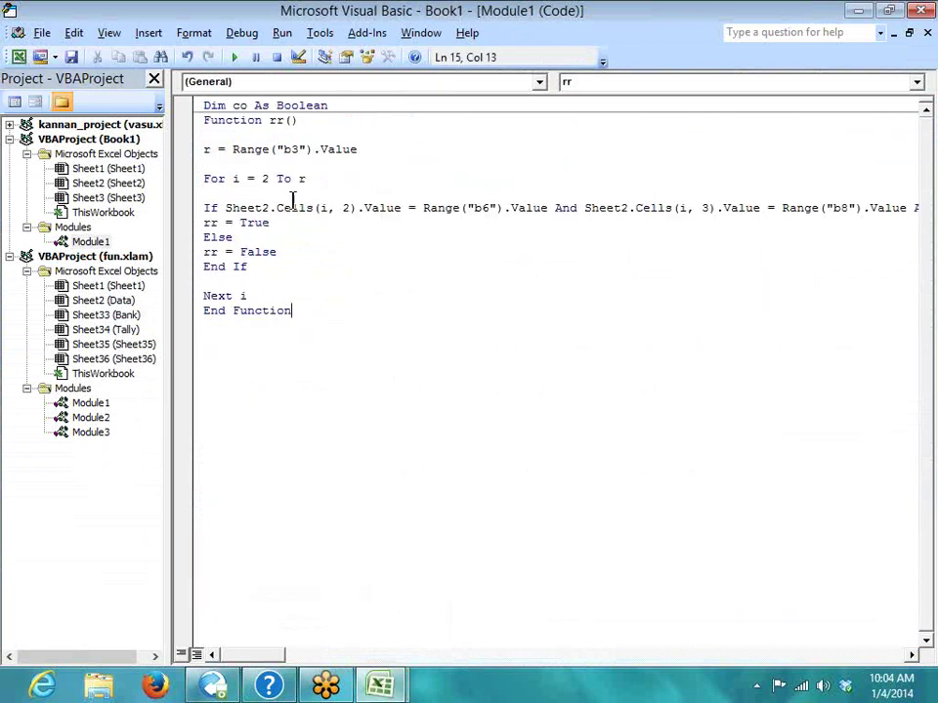
{"action": "double_click", "coordinate": [274, 119]}
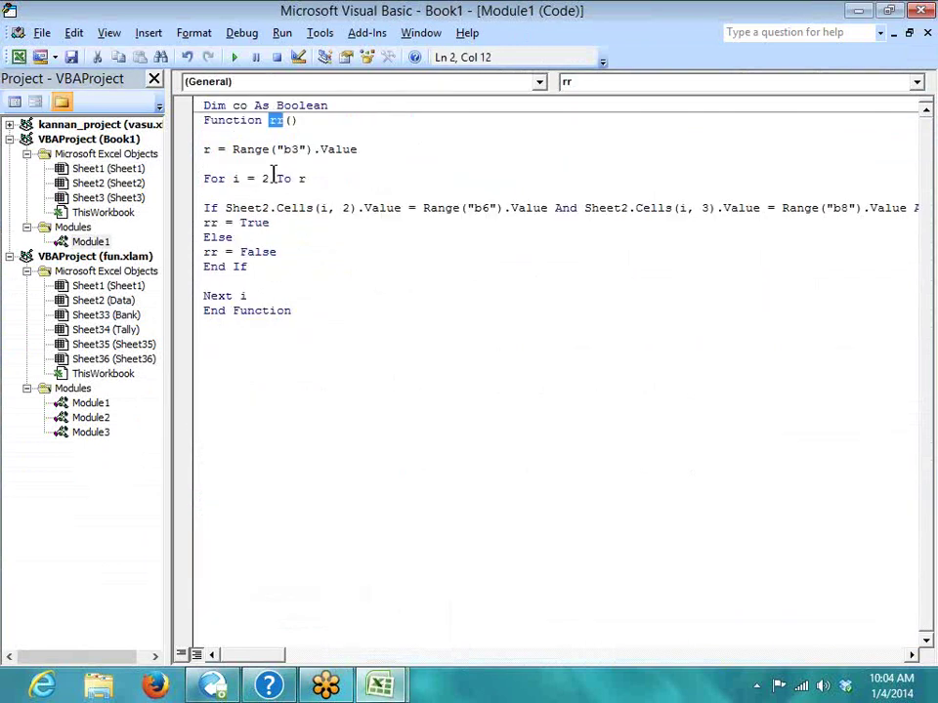
{"action": "left_click", "coordinate": [250, 203]}
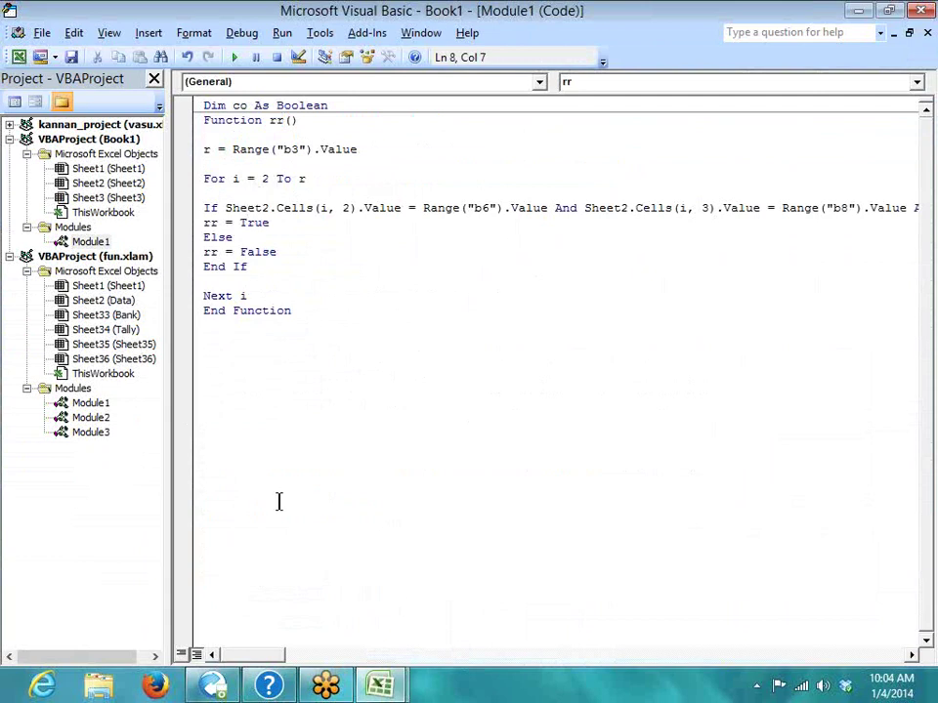
{"action": "left_click", "coordinate": [329, 286]}
- Enter a sample student name in the Name cell B6
{"action": "mouse_move", "coordinate": [380, 686]}
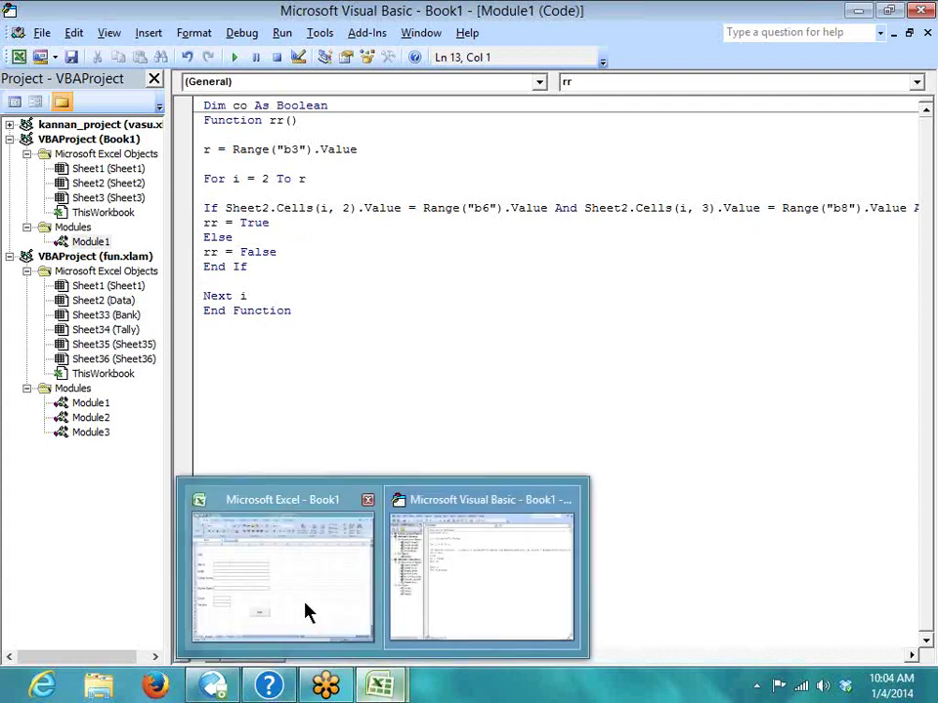
{"action": "left_click", "coordinate": [306, 612]}
{"action": "left_click", "coordinate": [153, 216]}
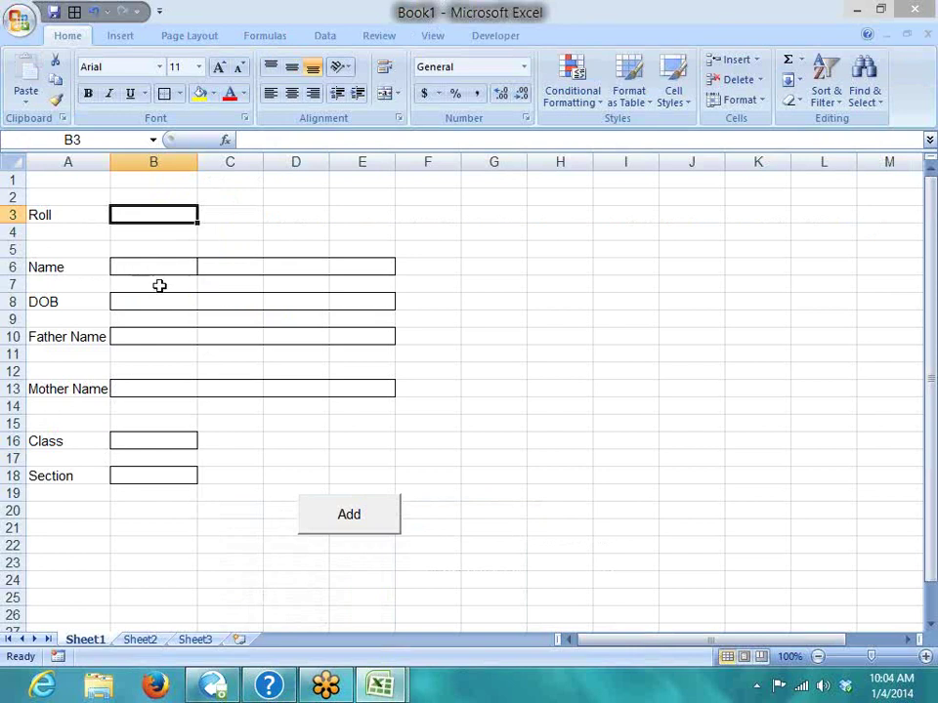
{"action": "left_click", "coordinate": [159, 270]}
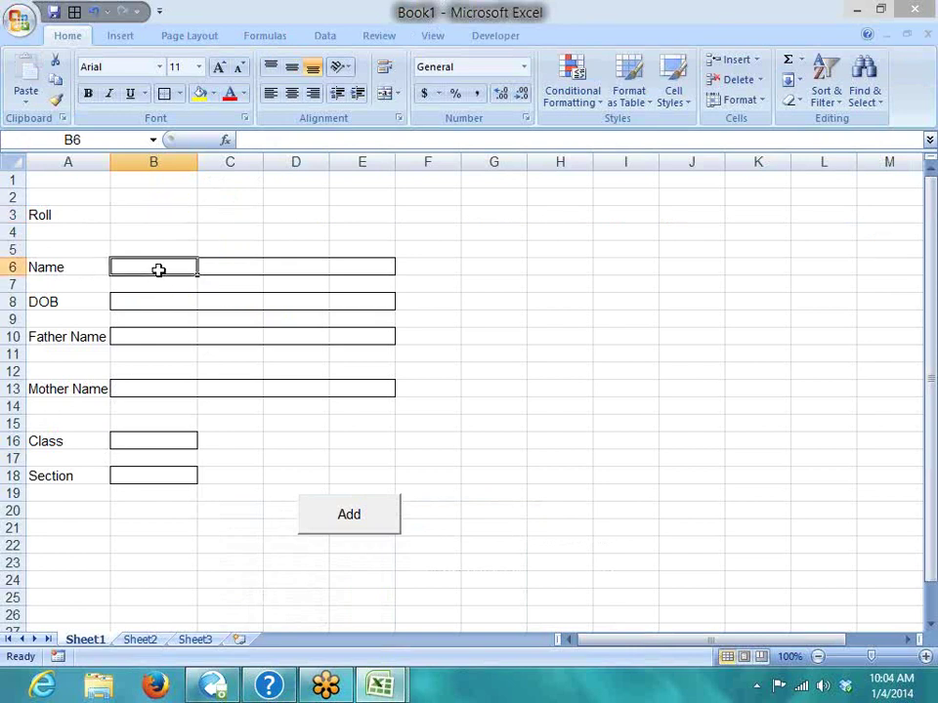
{"action": "type", "text": "Ra"}
{"action": "key", "text": "Return"}
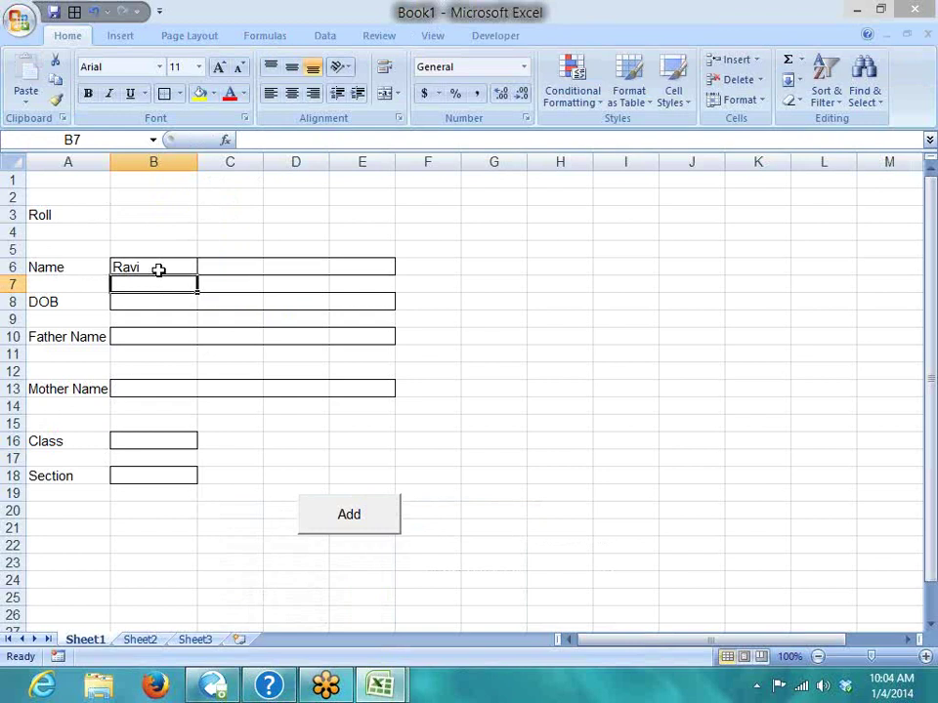
{"action": "left_click", "coordinate": [158, 270]}
{"action": "scroll", "coordinate": [160, 269], "scroll_direction": "down", "scroll_amount": 1}
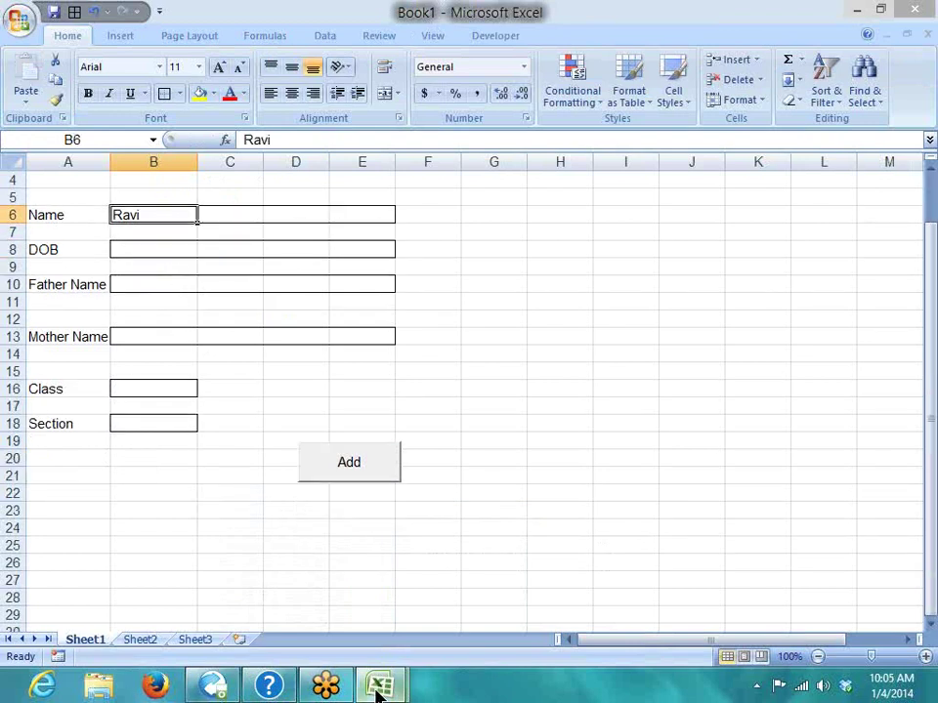
- Delete the Range("b3").Value = "" line from Sheet1's CommandButton1_Click routine
{"action": "mouse_move", "coordinate": [379, 689]}
{"action": "left_click", "coordinate": [419, 643]}
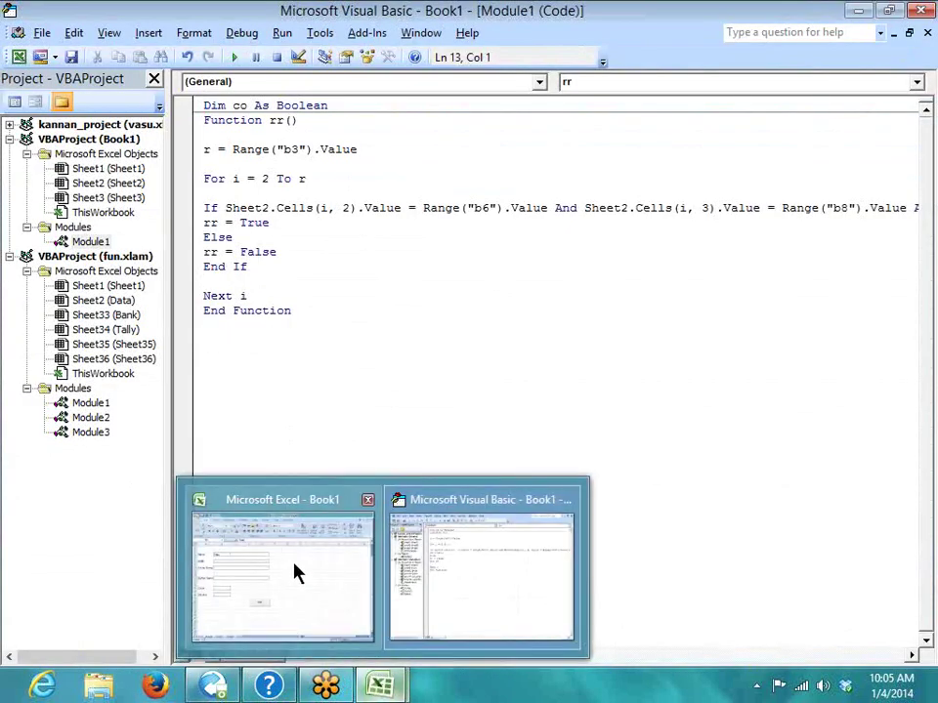
{"action": "left_click", "coordinate": [296, 566]}
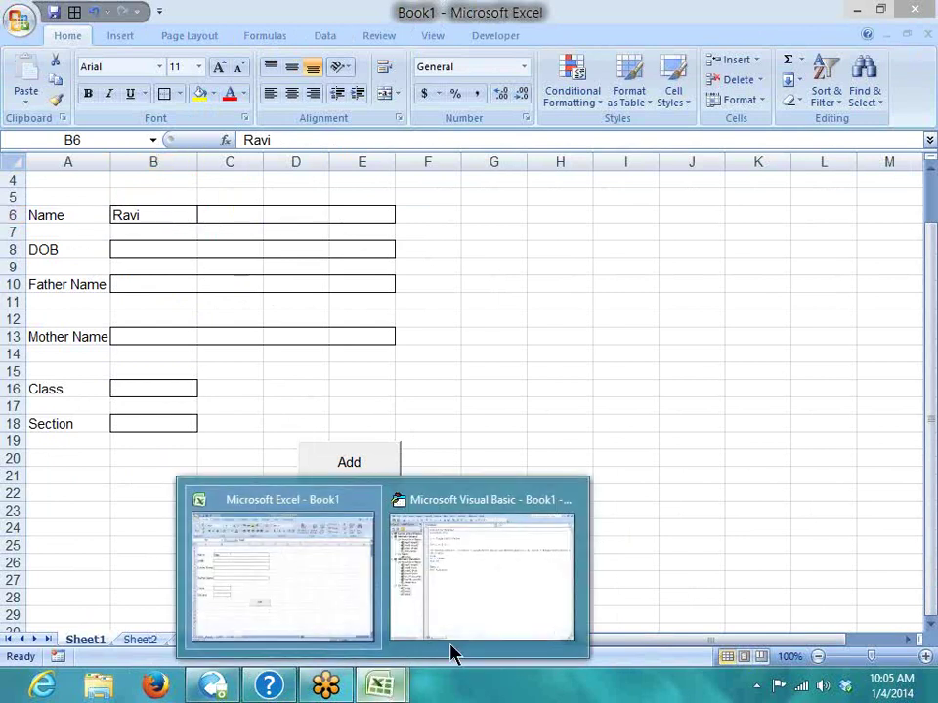
{"action": "left_click", "coordinate": [444, 626]}
{"action": "double_click", "coordinate": [107, 168]}
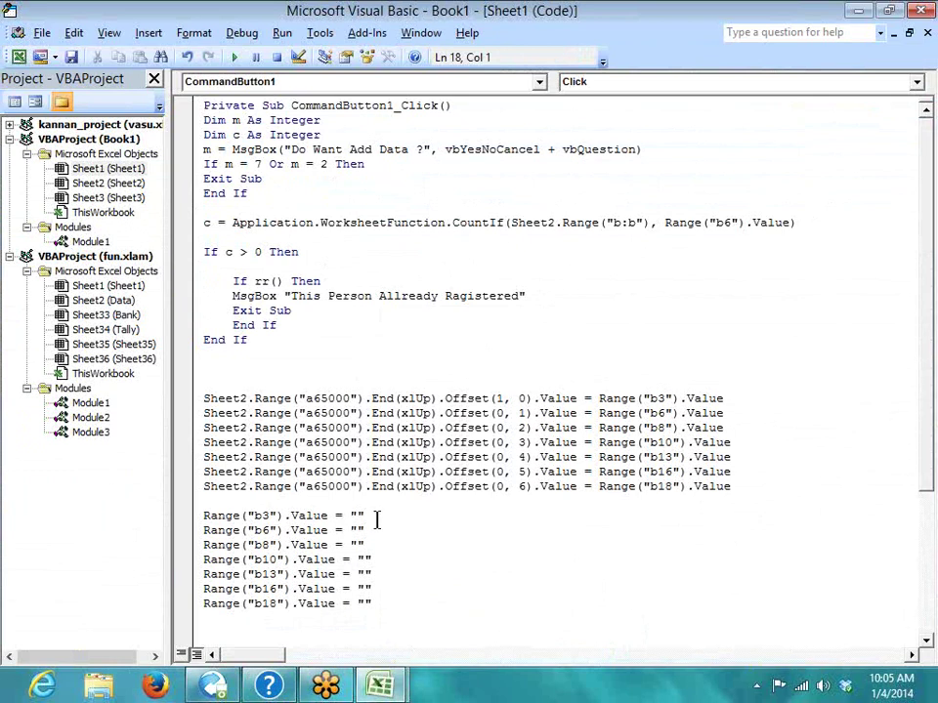
{"action": "left_click_drag", "start_coordinate": [376, 519], "coordinate": [184, 515]}
{"action": "key", "text": "Delete"}
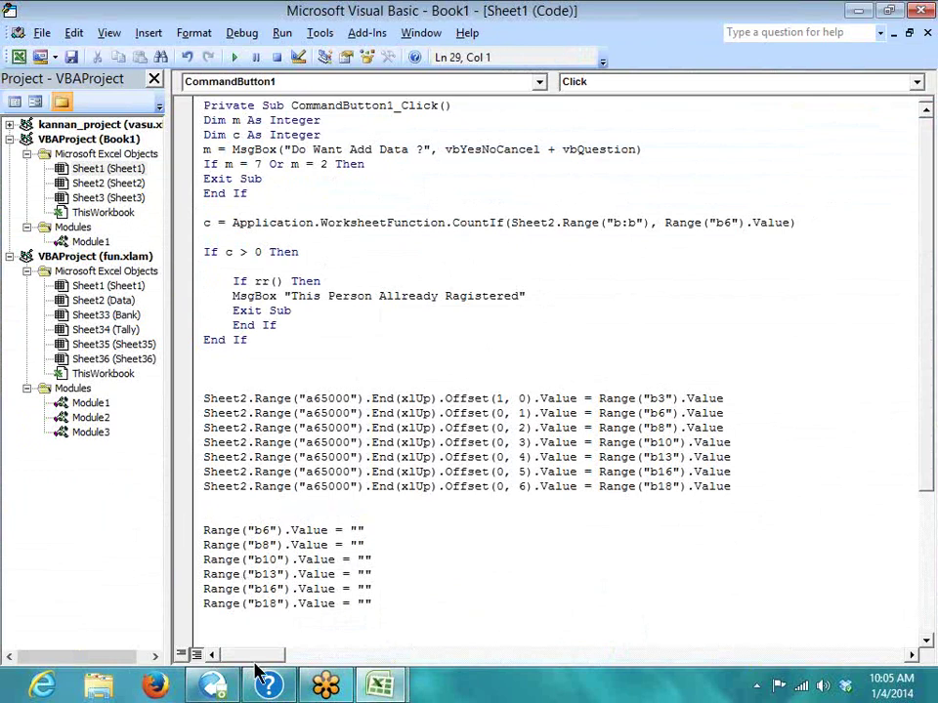
- Back in the workbook, select the Roll cell B3
{"action": "mouse_move", "coordinate": [380, 687]}
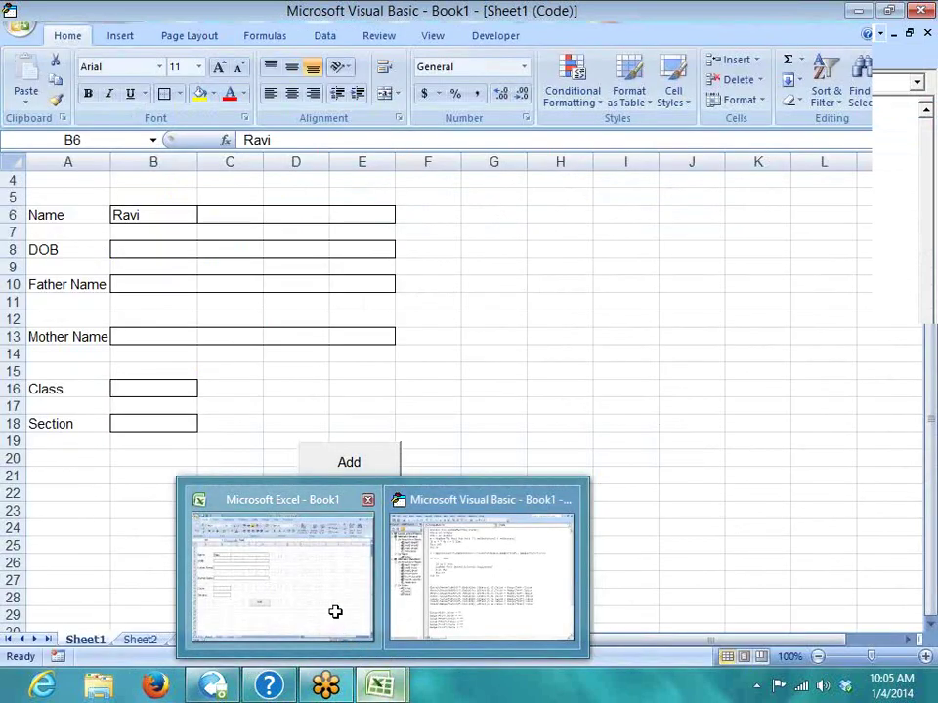
{"action": "left_click", "coordinate": [335, 615]}
{"action": "scroll", "coordinate": [151, 264], "scroll_direction": "up", "scroll_amount": 1}
{"action": "left_click", "coordinate": [146, 217]}
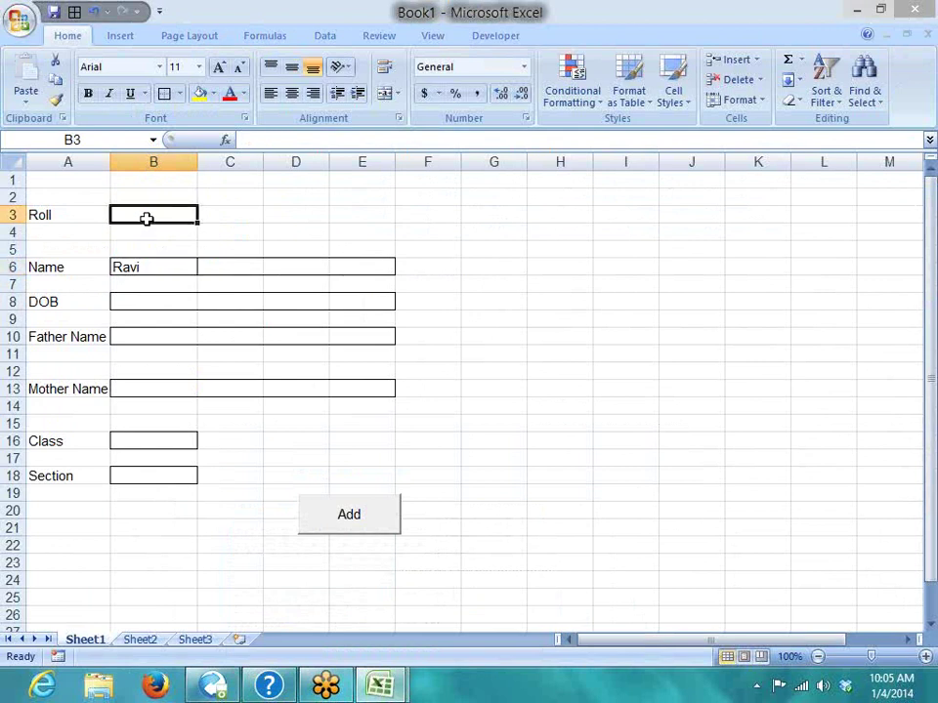
- Enter =IF(B6=0,"",MAX(Sheet2!A:A)+1) in B3, accepting Excel's correction so it shows 9
{"action": "type", "text": "=f"}
{"action": "key", "text": "BackSpace"}
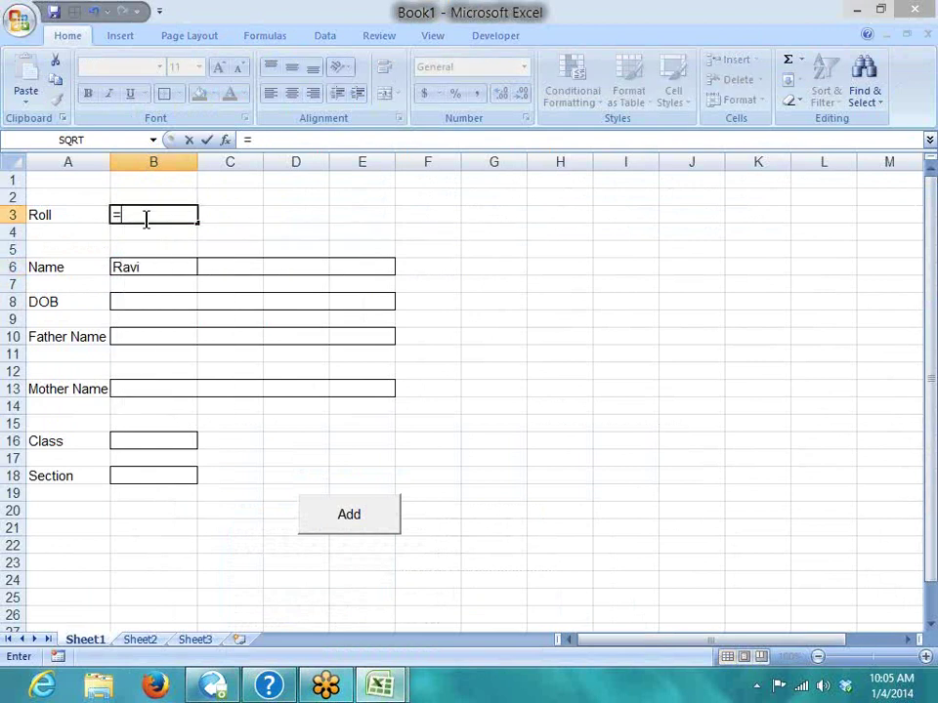
{"action": "type", "text": "if"}
{"action": "key", "text": "Tab"}
{"action": "key", "text": "Down"}
{"action": "key", "text": "Down"}
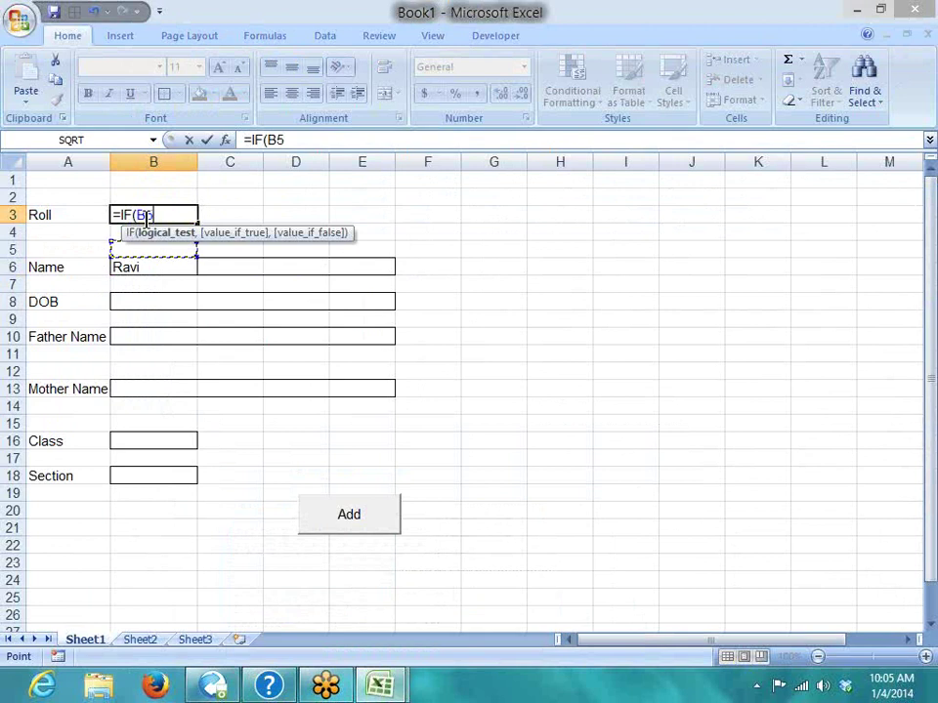
{"action": "key", "text": "Down"}
{"action": "type", "text": "="}
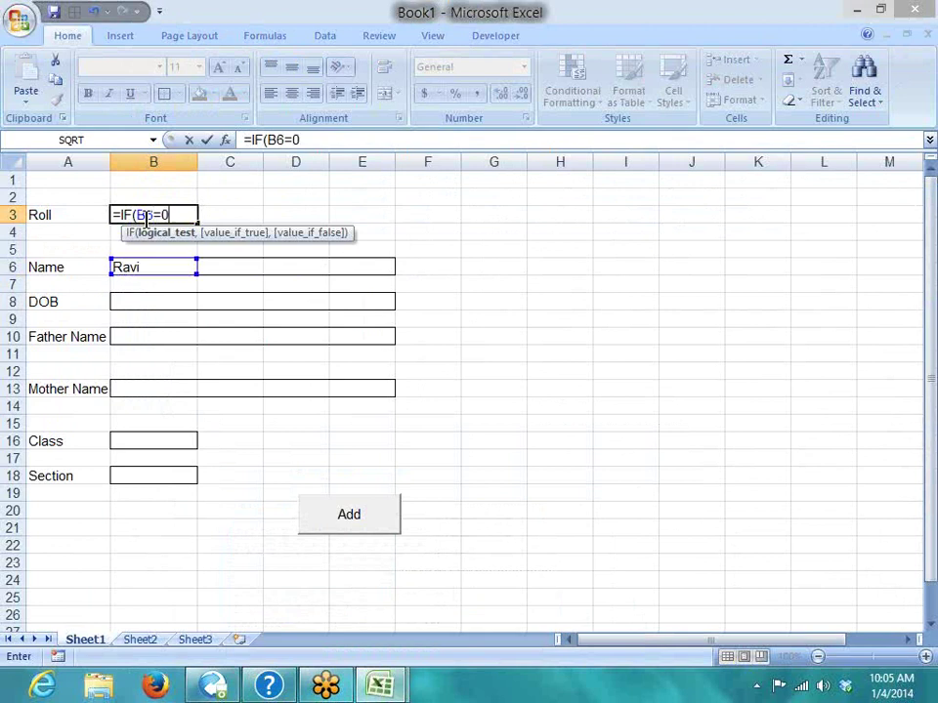
{"action": "type", "text": ","}
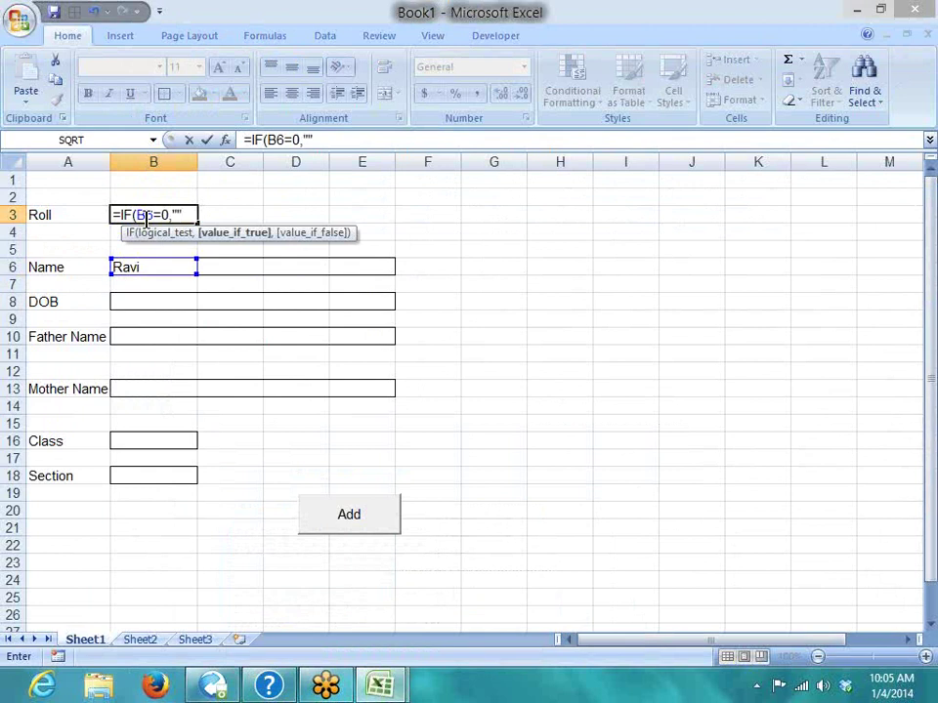
{"action": "type", "text": ",max"}
{"action": "key", "text": "Tab"}
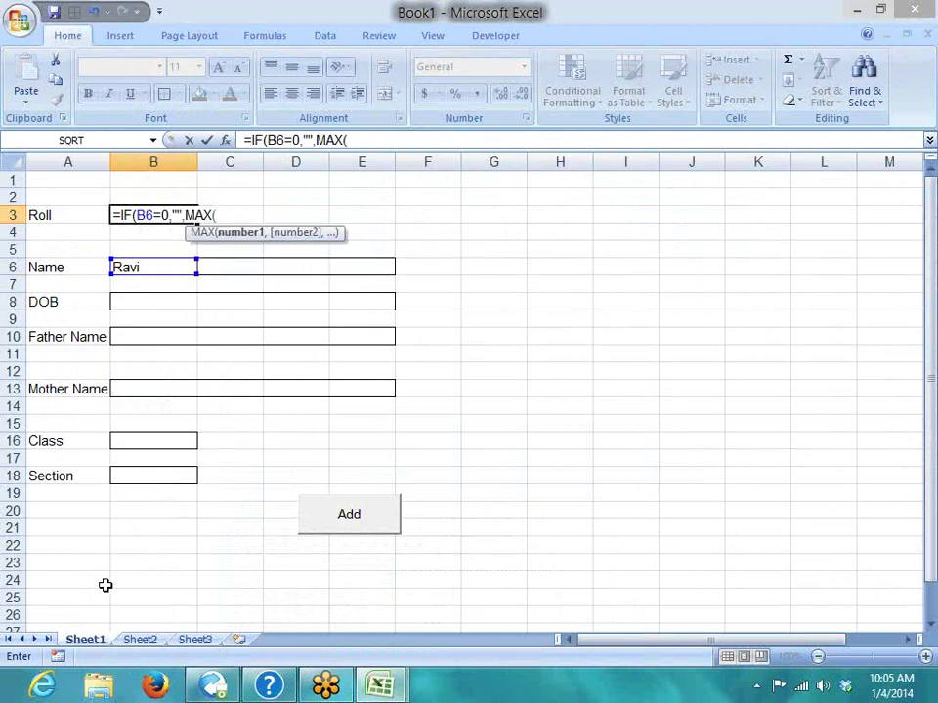
{"action": "left_click", "coordinate": [140, 639]}
{"action": "left_click", "coordinate": [72, 163]}
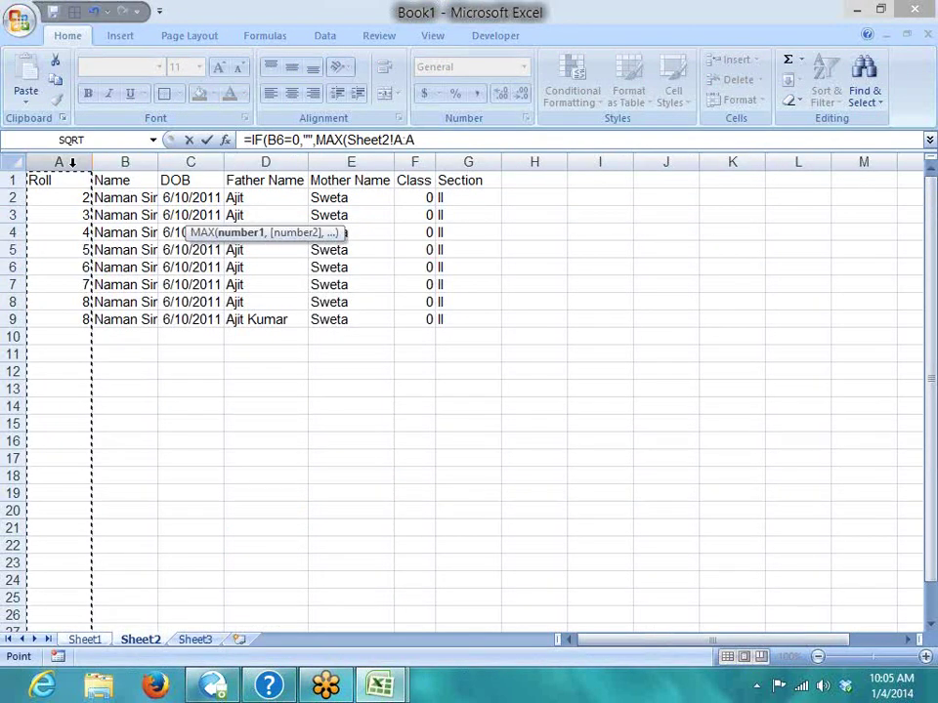
{"action": "type", "text": ")+1"}
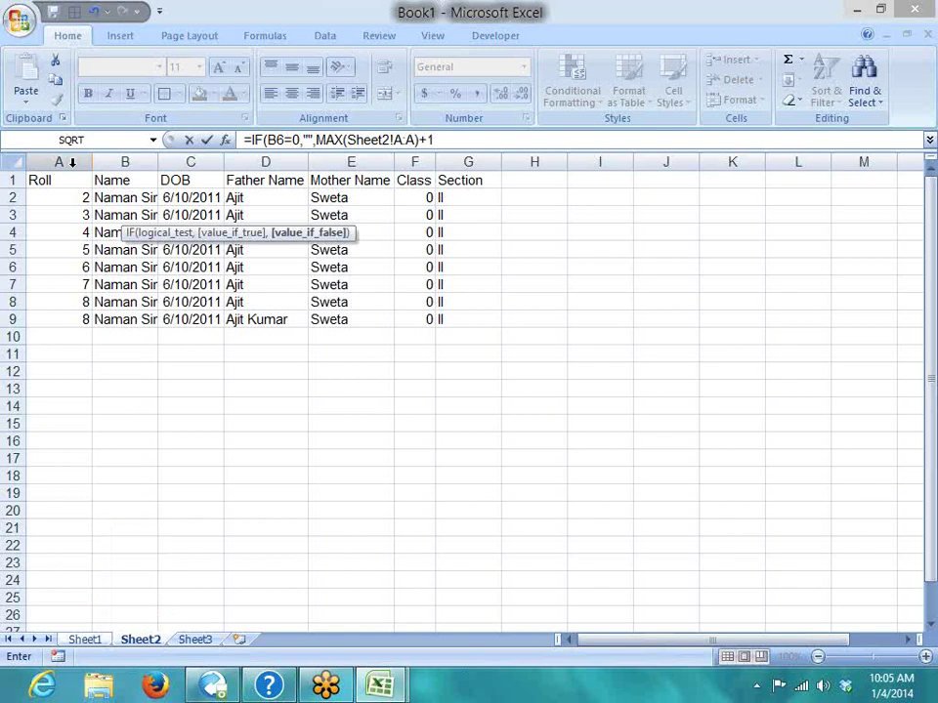
{"action": "key", "text": "Return"}
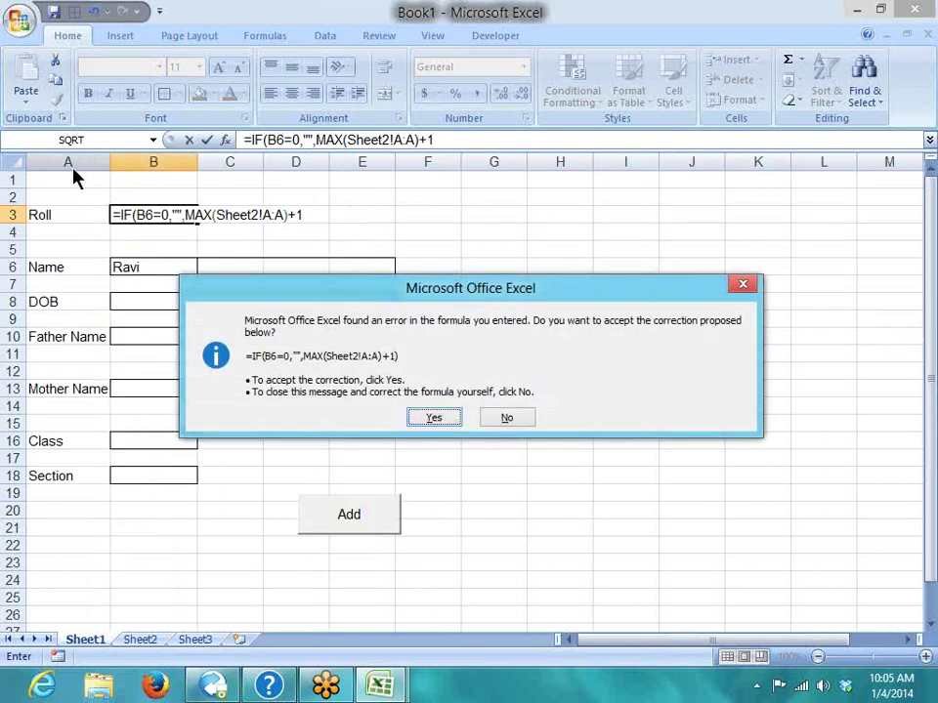
{"action": "key", "text": "Return"}
{"action": "key", "text": "Up"}
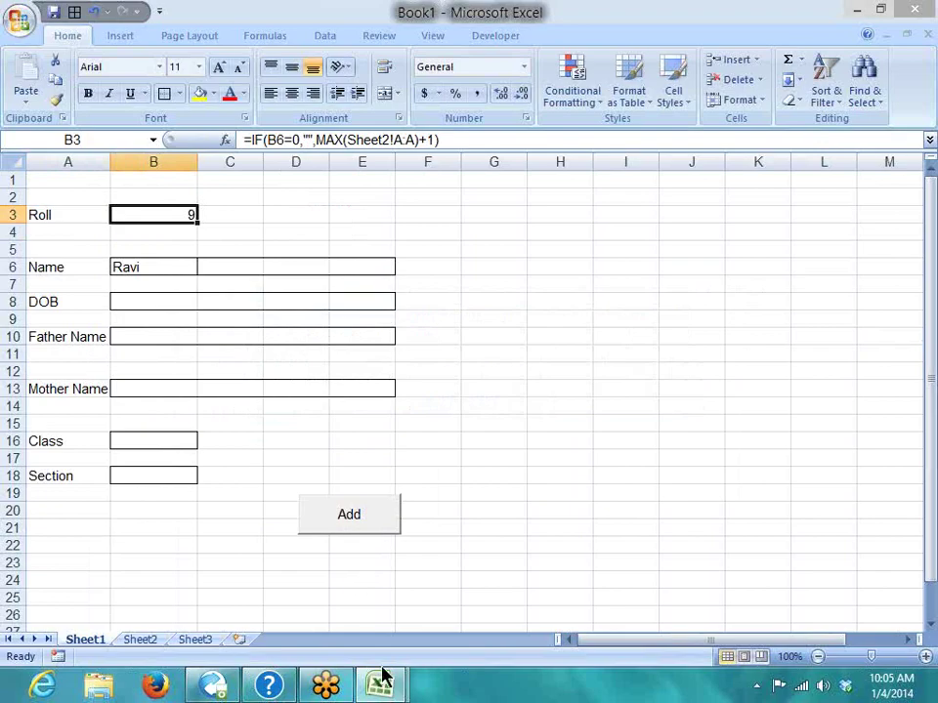
- Open Module1's rr function and check its loop start row 2 against Sheet2's table
{"action": "mouse_move", "coordinate": [379, 683]}
{"action": "left_click", "coordinate": [444, 574]}
{"action": "double_click", "coordinate": [83, 241]}
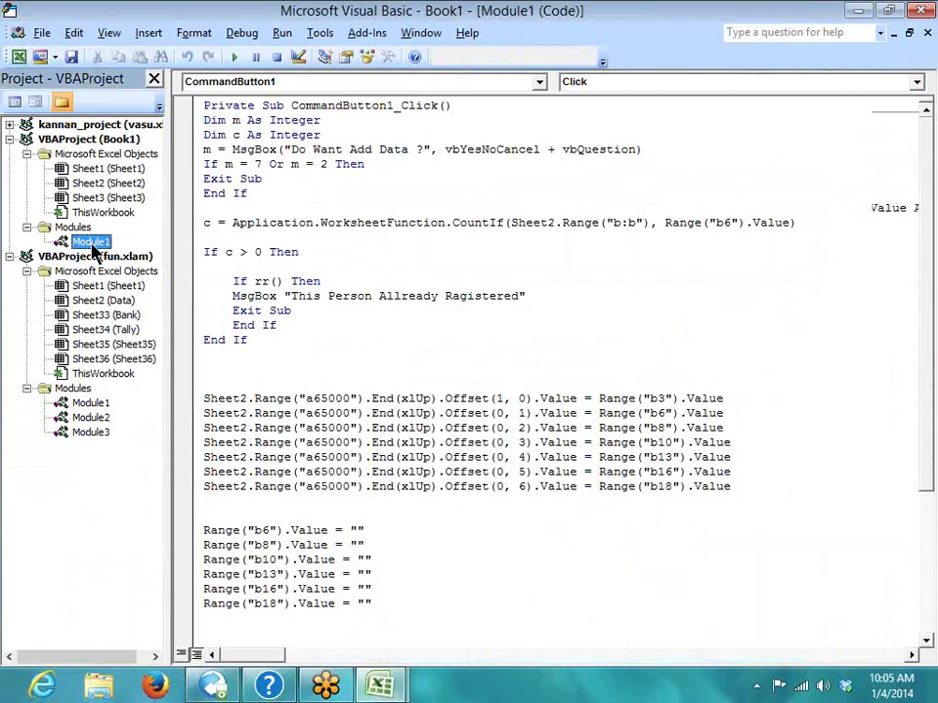
{"action": "left_click", "coordinate": [284, 223]}
{"action": "left_click", "coordinate": [236, 178]}
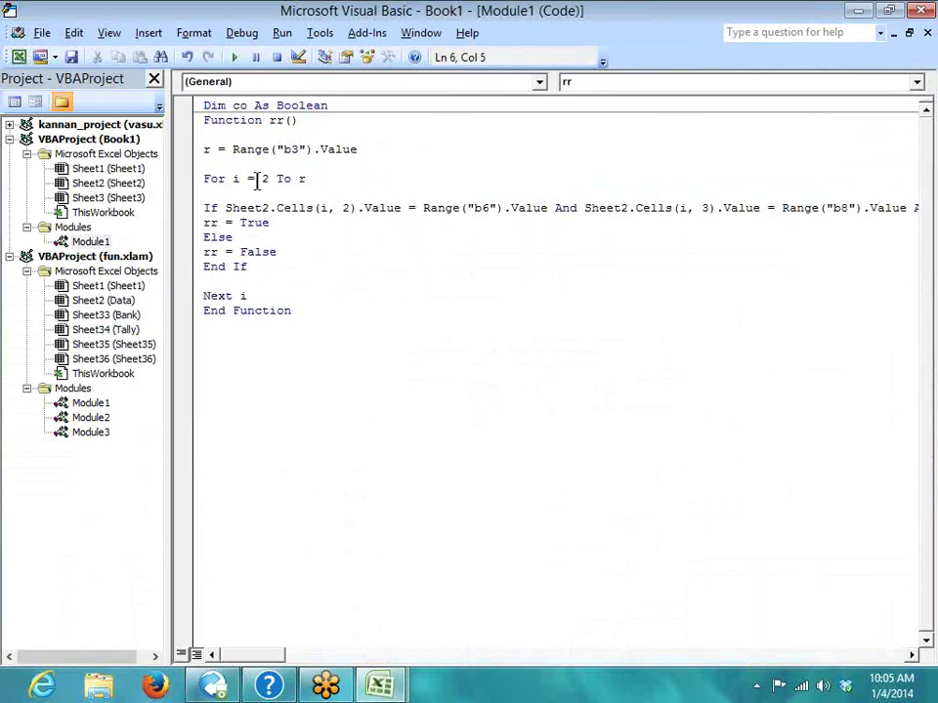
{"action": "left_click_drag", "start_coordinate": [253, 179], "coordinate": [293, 179]}
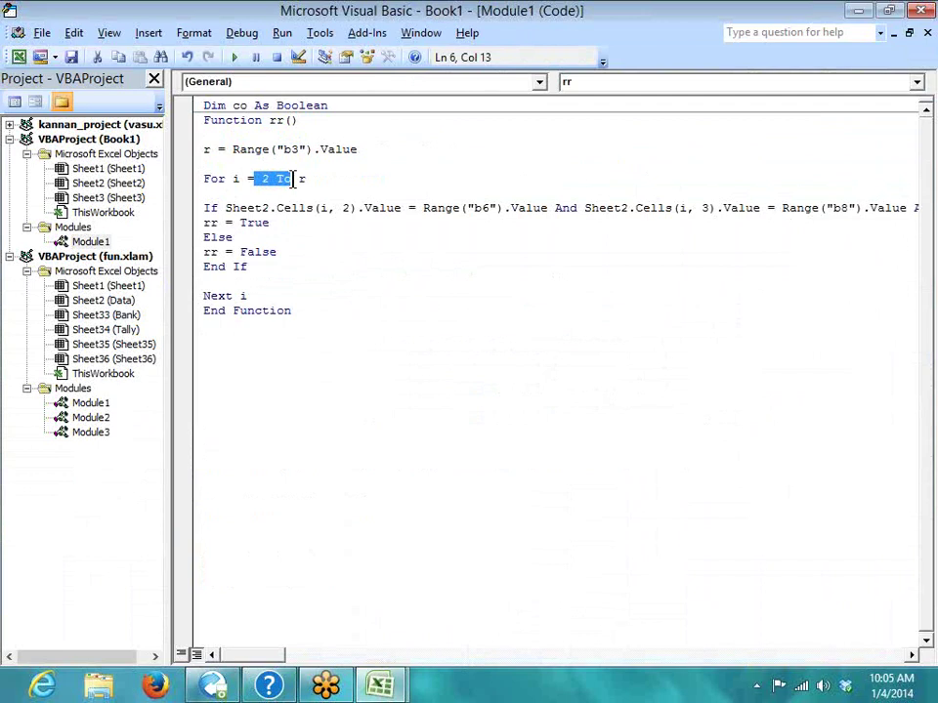
{"action": "left_click", "coordinate": [379, 684]}
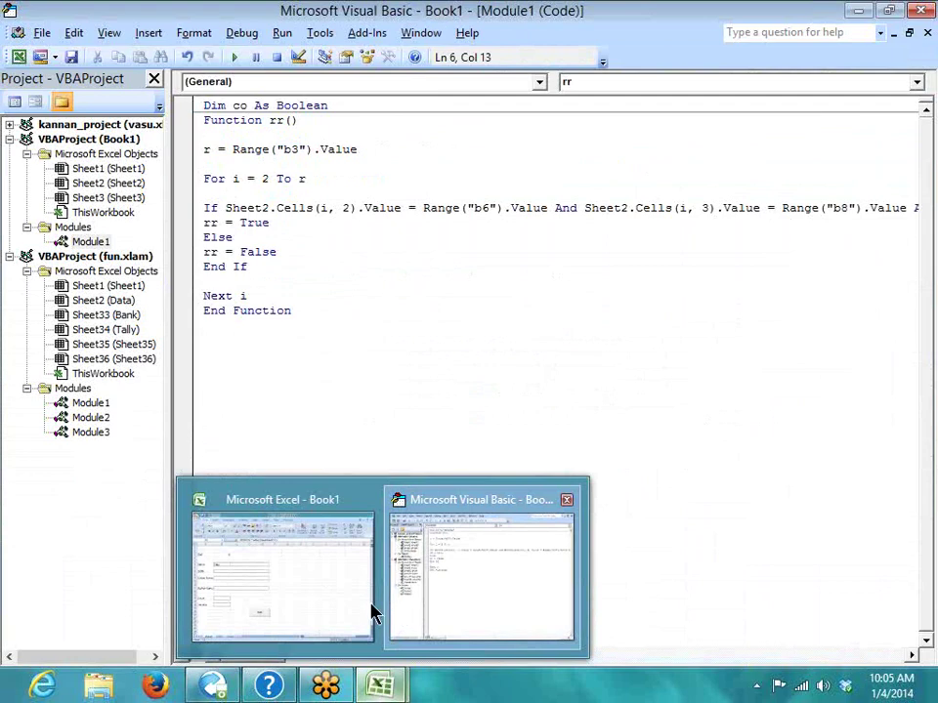
{"action": "left_click", "coordinate": [374, 613]}
{"action": "left_click", "coordinate": [148, 641]}
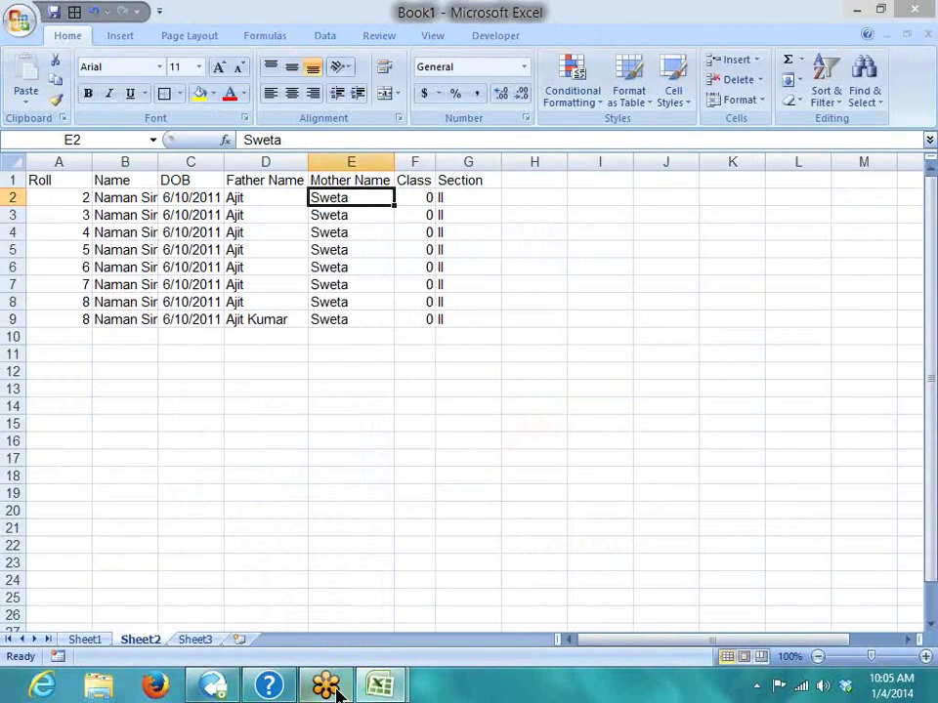
- Trace rr's name check on Sheet2 column 2 to the stored names and form cell B6
{"action": "left_click", "coordinate": [383, 687]}
{"action": "left_click", "coordinate": [435, 596]}
{"action": "left_click", "coordinate": [278, 294]}
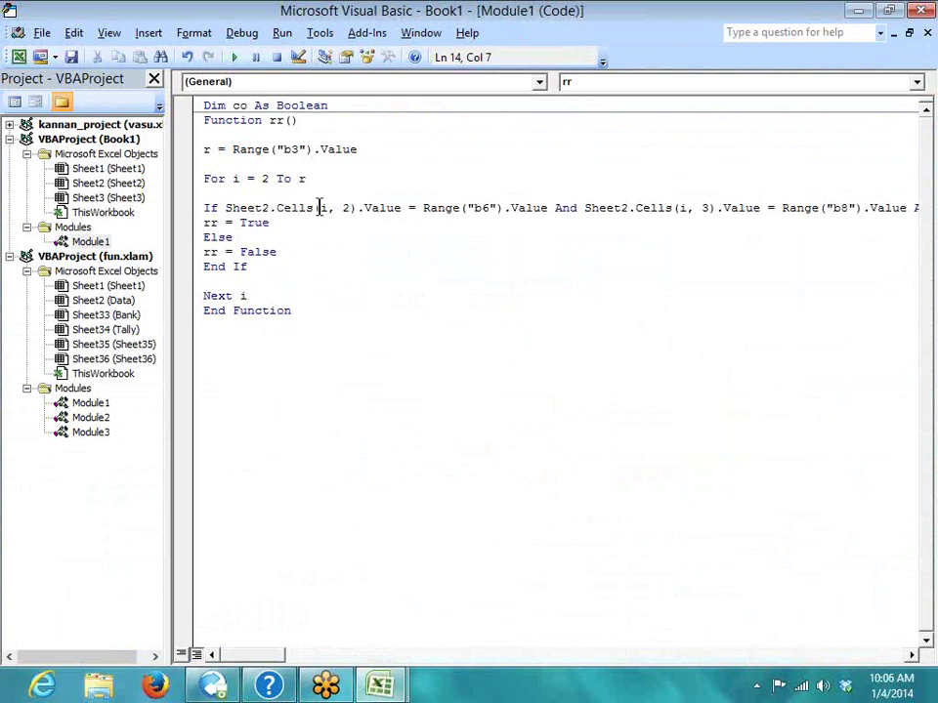
{"action": "left_click", "coordinate": [262, 183]}
{"action": "left_click_drag", "start_coordinate": [341, 209], "coordinate": [347, 210]}
{"action": "double_click", "coordinate": [256, 208]}
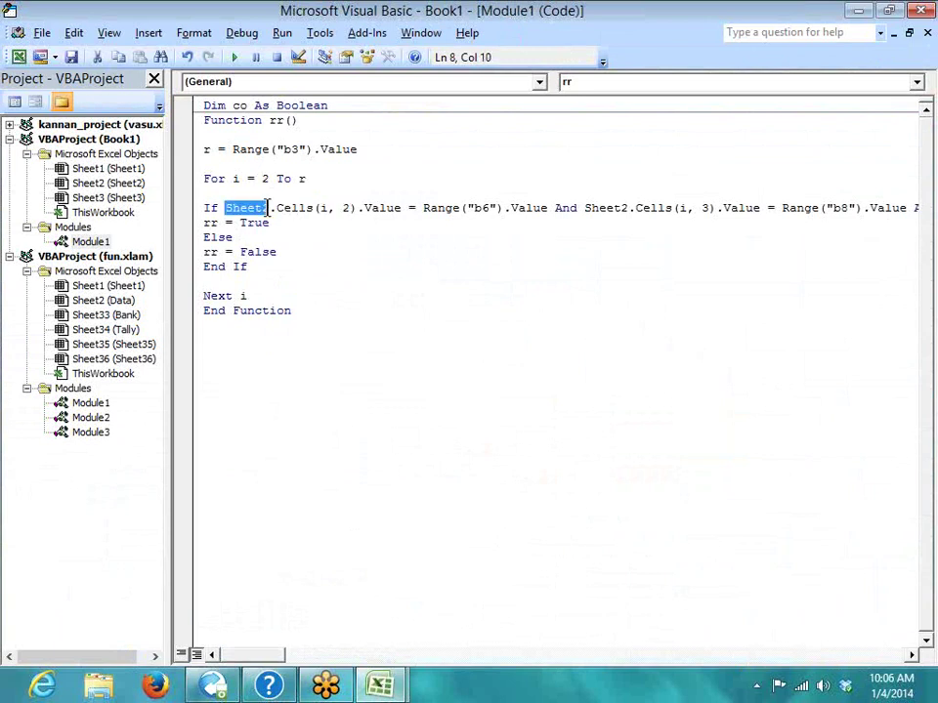
{"action": "mouse_move", "coordinate": [379, 684]}
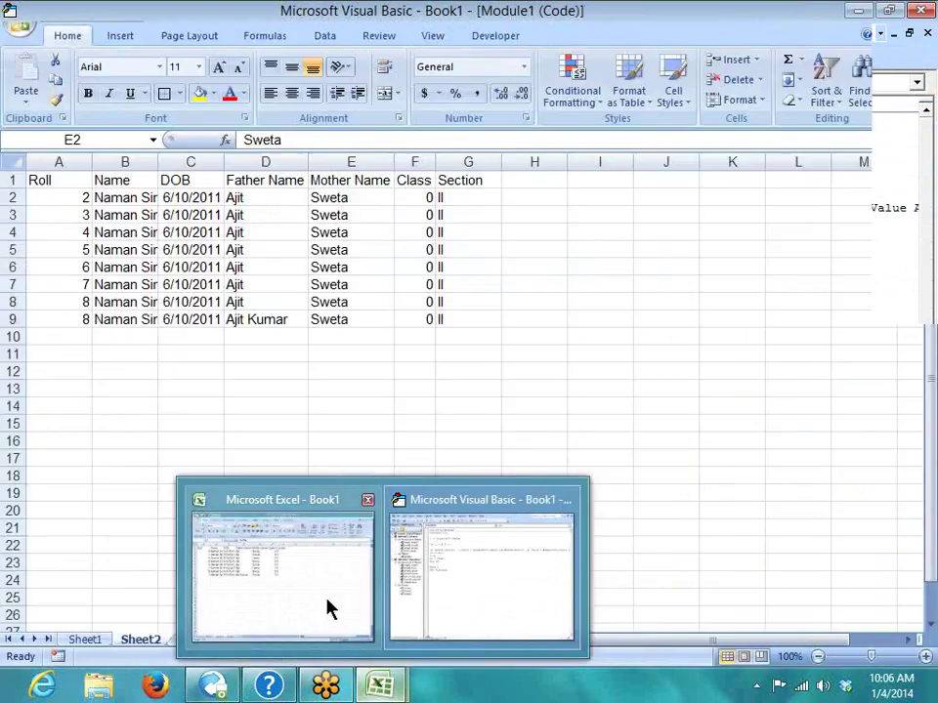
{"action": "left_click", "coordinate": [324, 628]}
{"action": "left_click", "coordinate": [121, 201]}
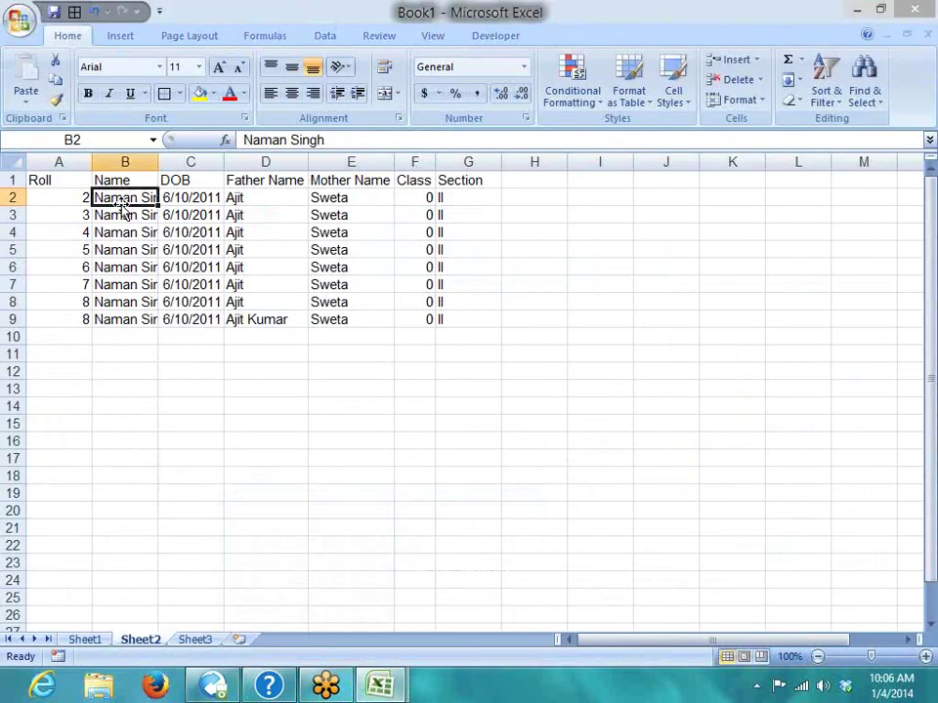
{"action": "left_click", "coordinate": [88, 640]}
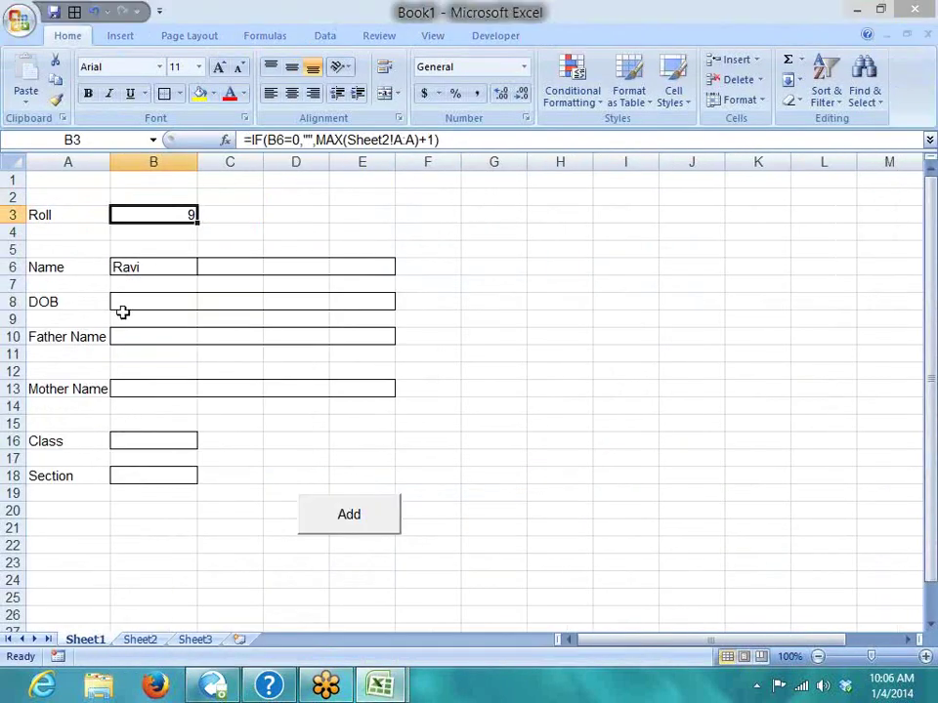
{"action": "left_click", "coordinate": [130, 268]}
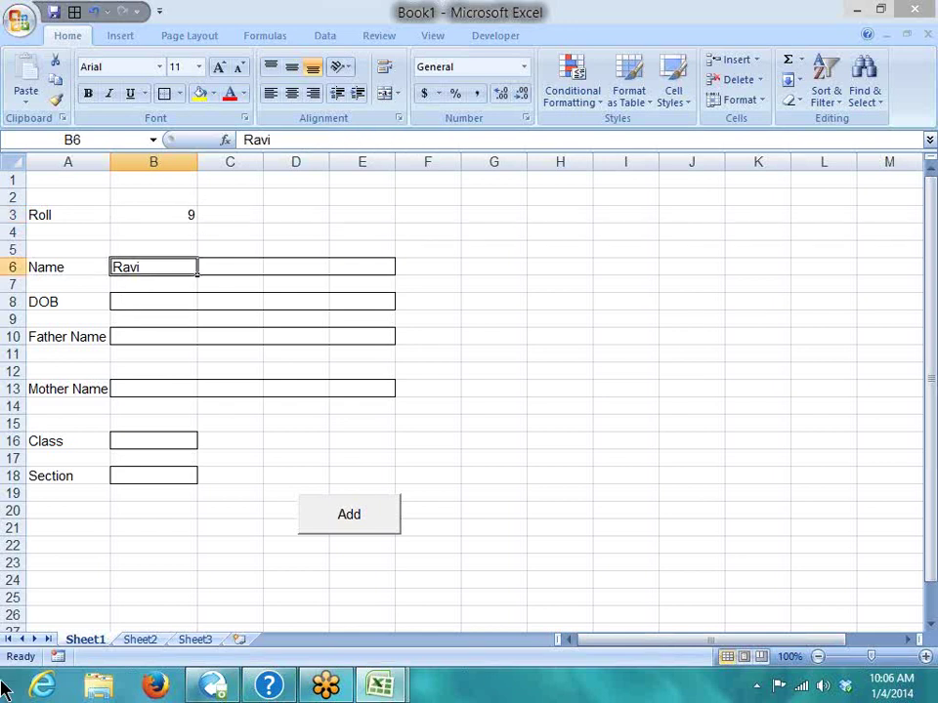
- Compare the comparison's B6 name value with the entry form in Excel
{"action": "mouse_move", "coordinate": [398, 688]}
{"action": "left_click", "coordinate": [445, 628]}
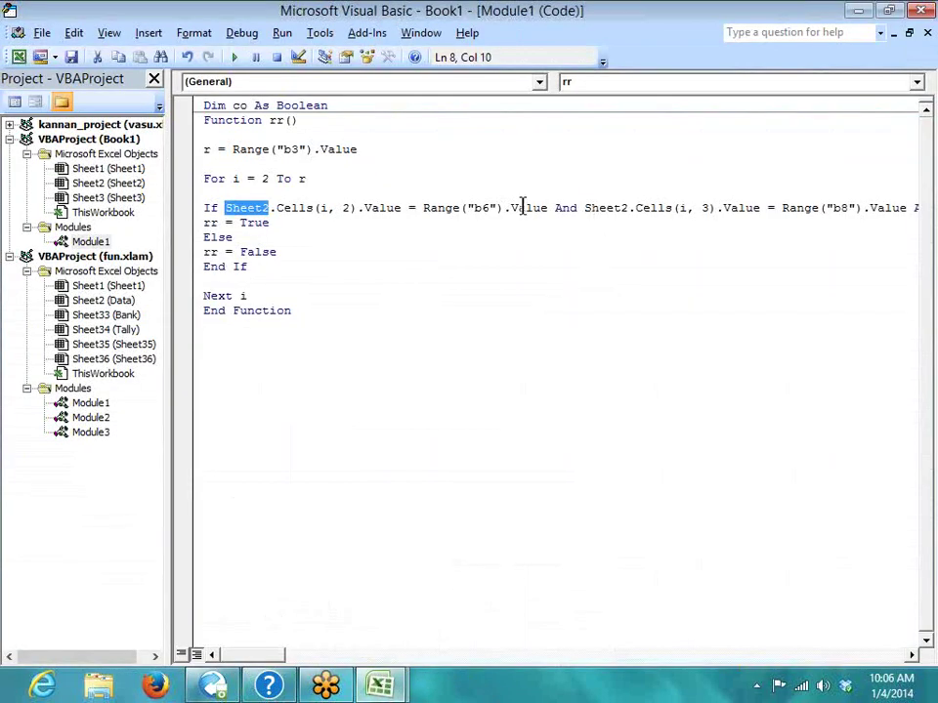
{"action": "left_click_drag", "start_coordinate": [423, 207], "coordinate": [548, 207]}
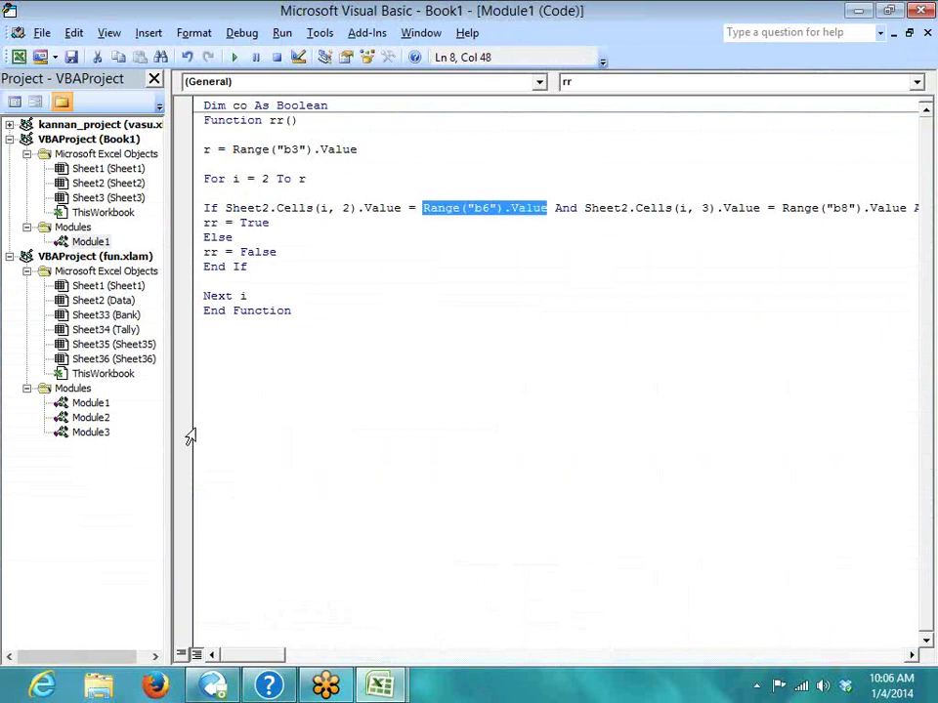
{"action": "mouse_move", "coordinate": [392, 687]}
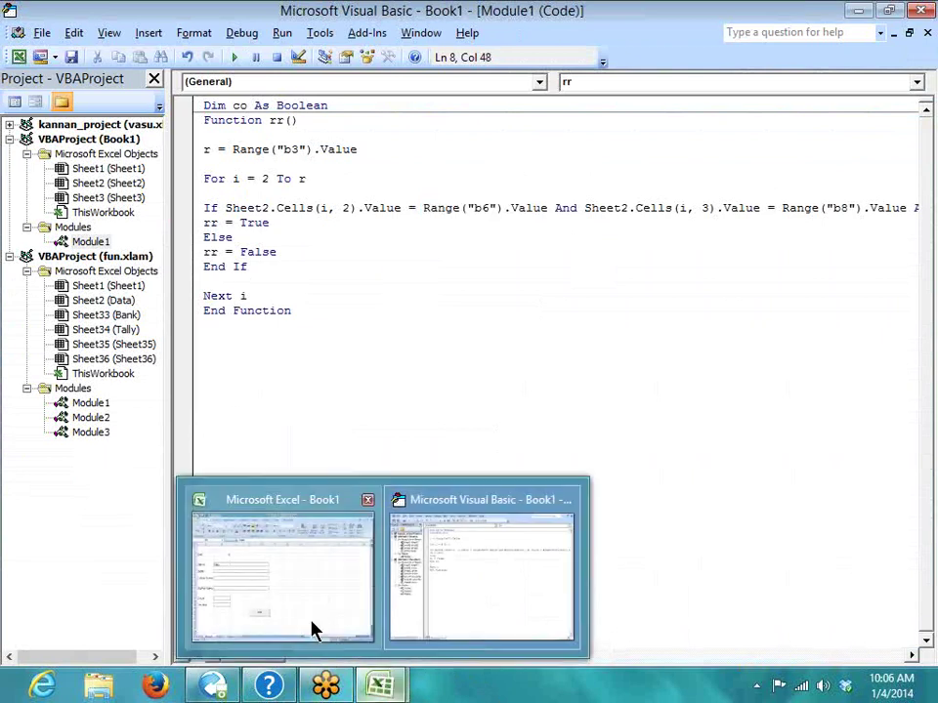
{"action": "left_click", "coordinate": [311, 628]}
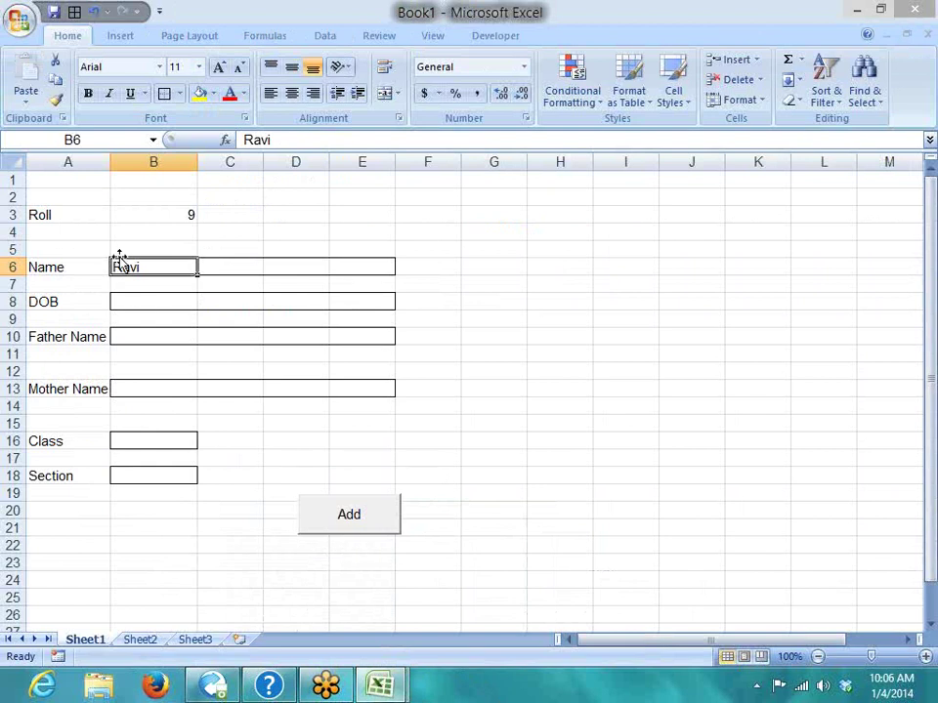
{"action": "mouse_move", "coordinate": [380, 687]}
{"action": "left_click", "coordinate": [416, 623]}
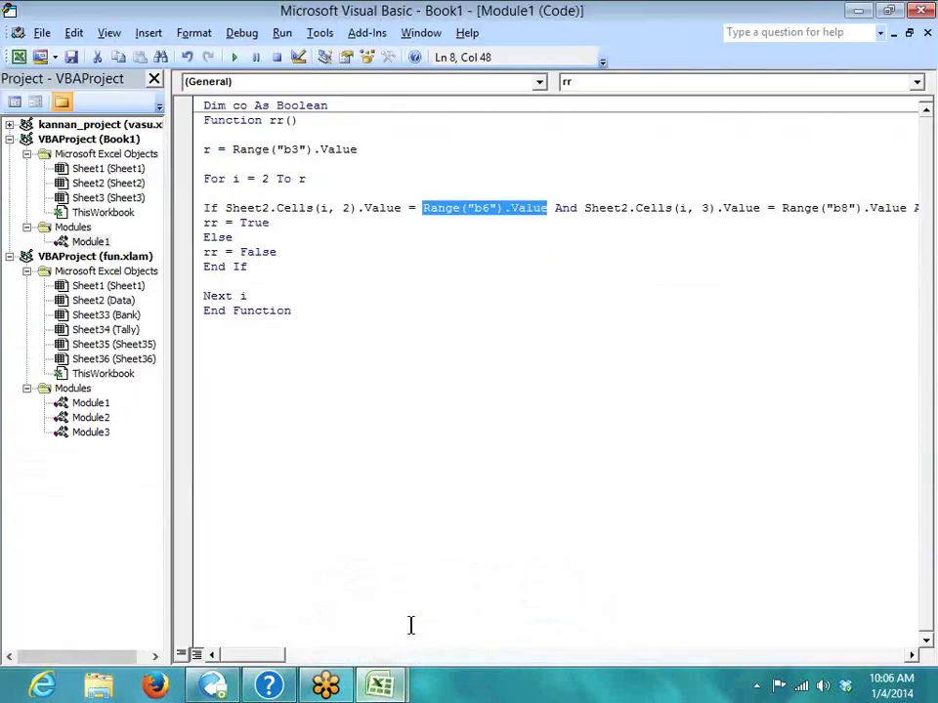
{"action": "left_click", "coordinate": [564, 279]}
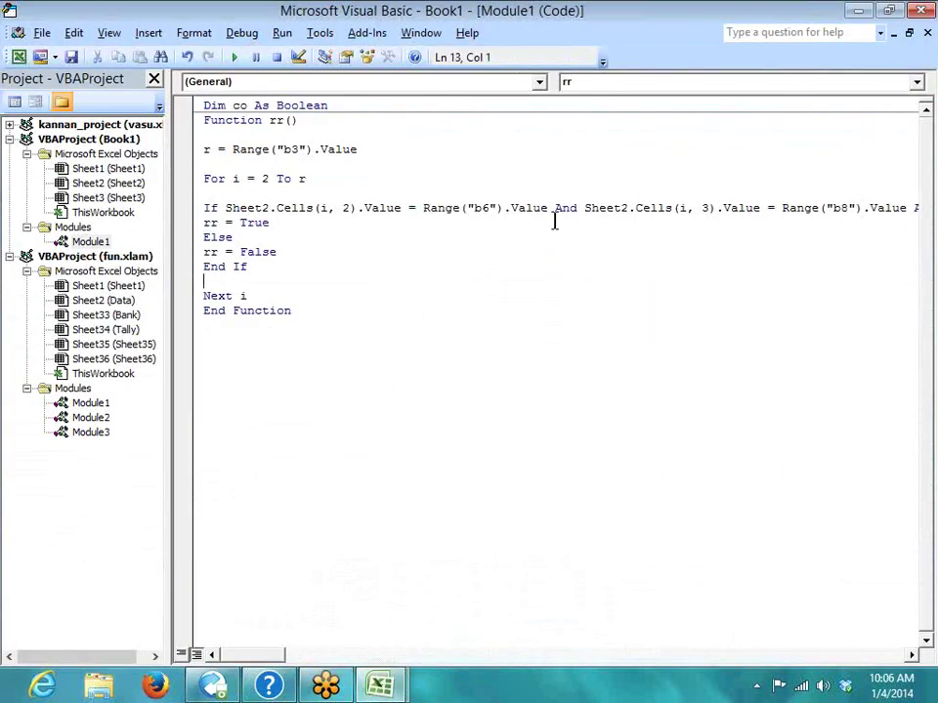
- Review the And-joined date-of-birth (B8) and father name (B10) comparisons in rr
{"action": "left_click", "coordinate": [548, 208]}
{"action": "left_click", "coordinate": [567, 208]}
{"action": "left_click_drag", "start_coordinate": [273, 655], "coordinate": [309, 654]}
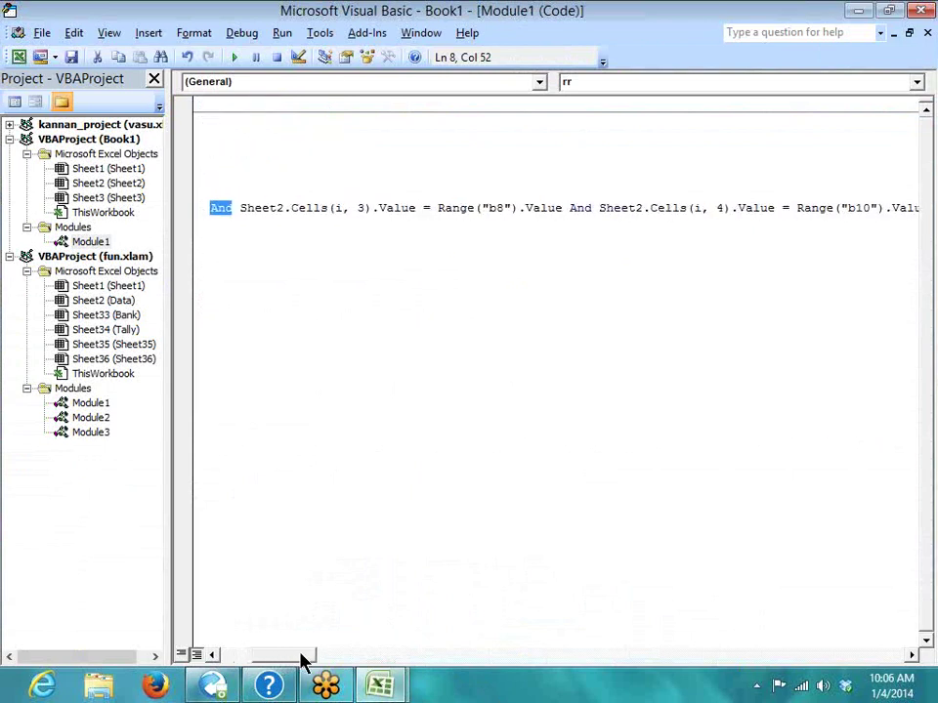
{"action": "left_click_drag", "start_coordinate": [247, 208], "coordinate": [568, 208]}
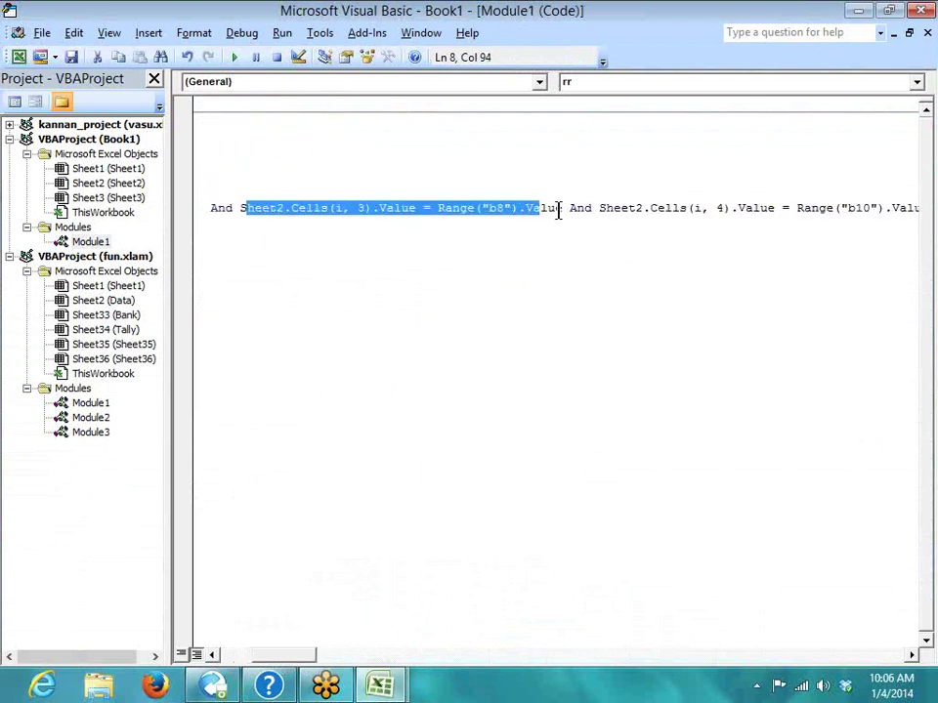
{"action": "left_click_drag", "start_coordinate": [299, 656], "coordinate": [322, 654]}
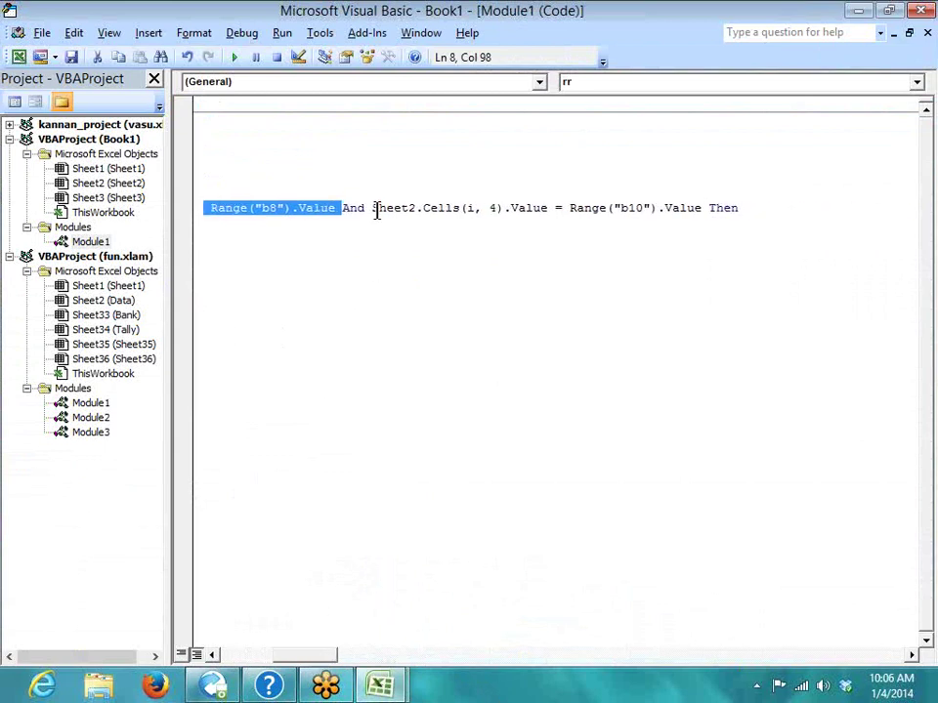
{"action": "left_click_drag", "start_coordinate": [375, 208], "coordinate": [700, 208]}
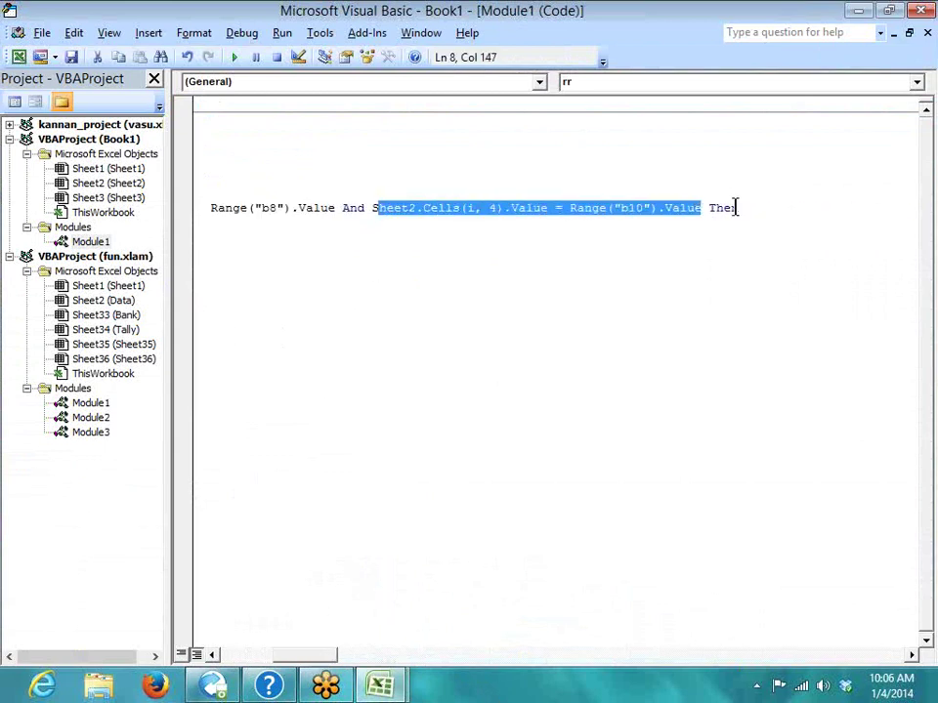
{"action": "left_click_drag", "start_coordinate": [311, 655], "coordinate": [216, 654]}
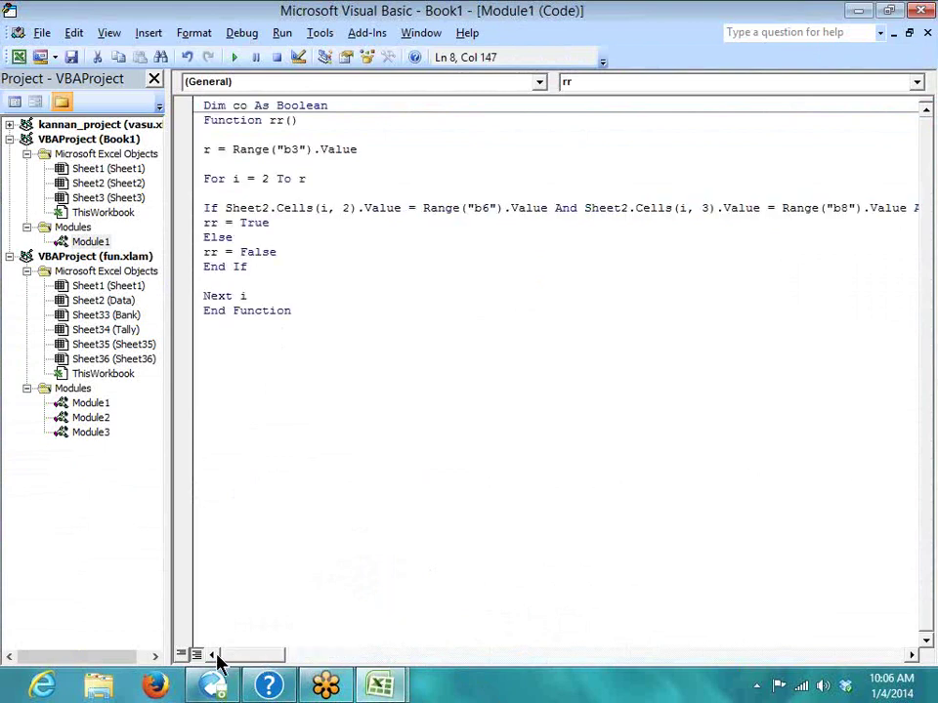
- Check rr's True and False results, then return to Excel with Alt+F11
{"action": "double_click", "coordinate": [250, 224]}
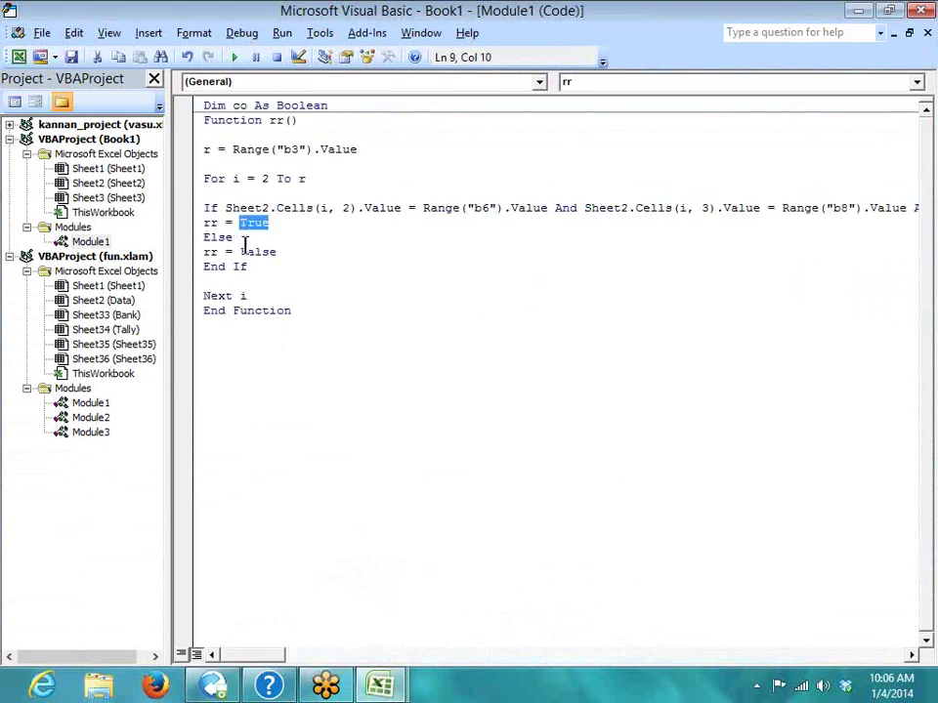
{"action": "double_click", "coordinate": [248, 253]}
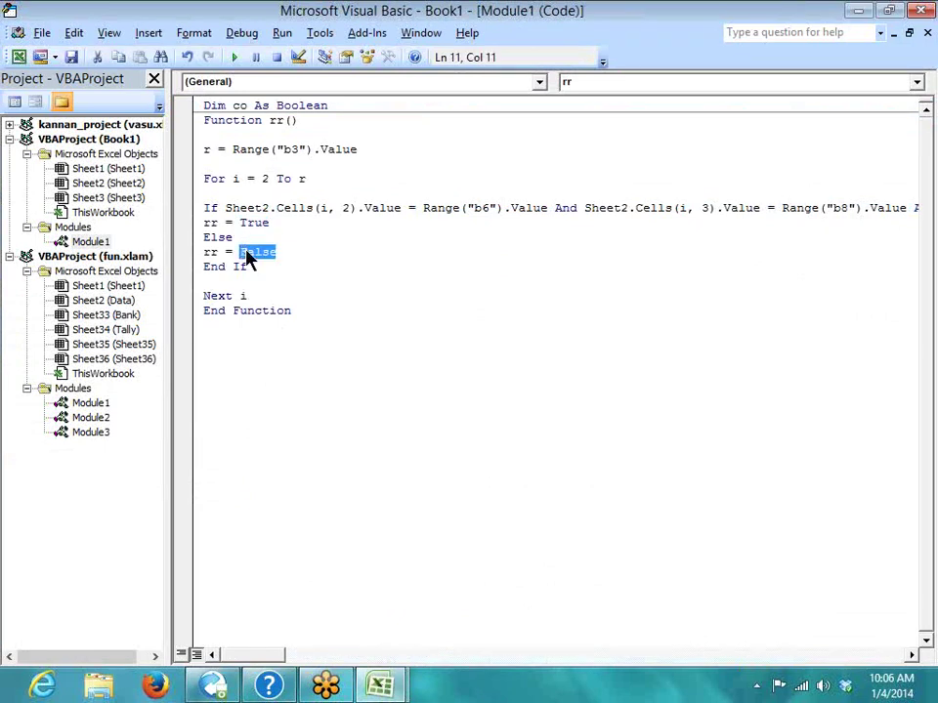
{"action": "key", "text": "alt+F11"}
- Enter =rr() in B21, which returns FALSE
{"action": "left_click", "coordinate": [180, 529]}
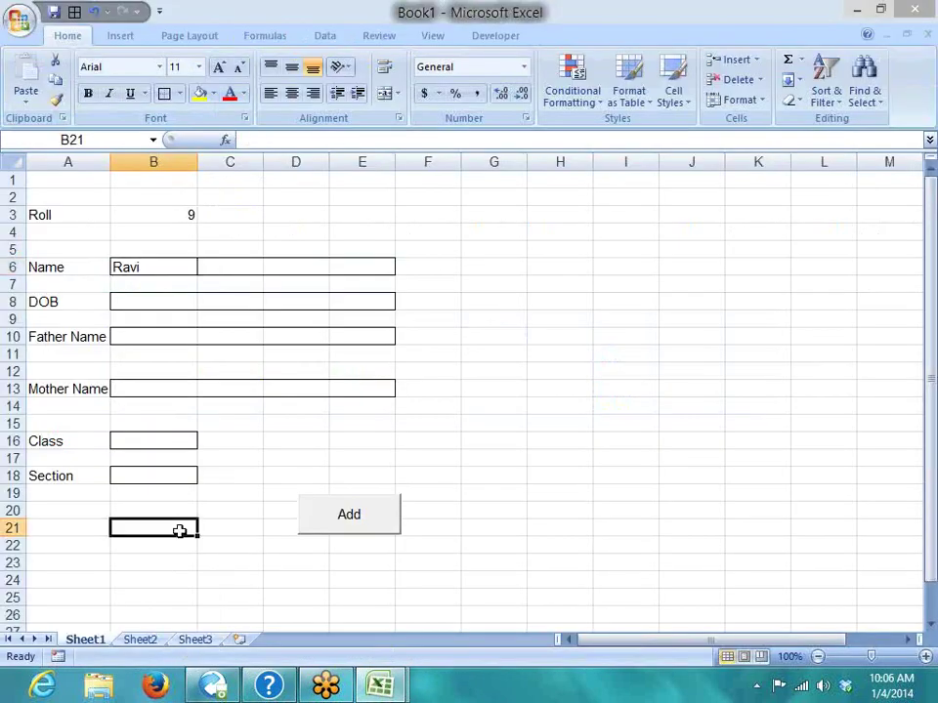
{"action": "type", "text": "=rr"}
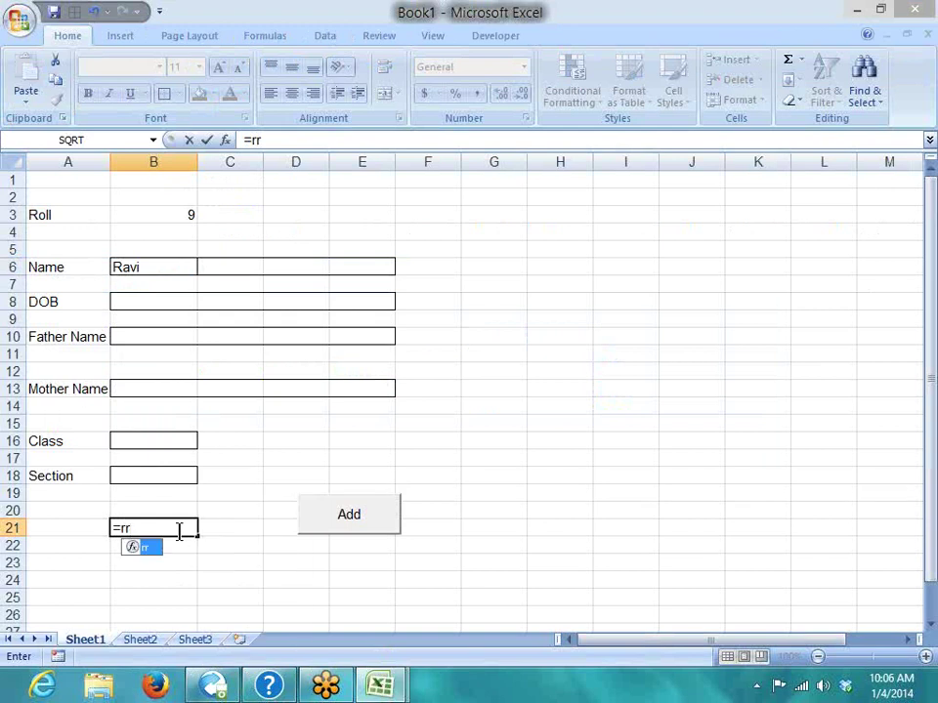
{"action": "type", "text": "()"}
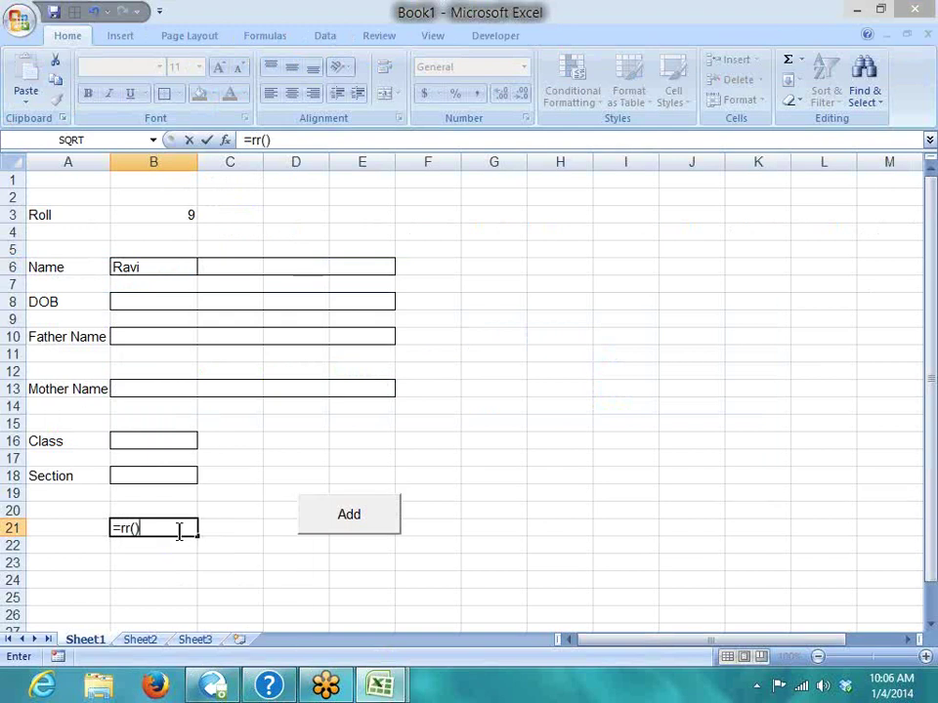
{"action": "key", "text": "Return"}
{"action": "left_click", "coordinate": [180, 529]}
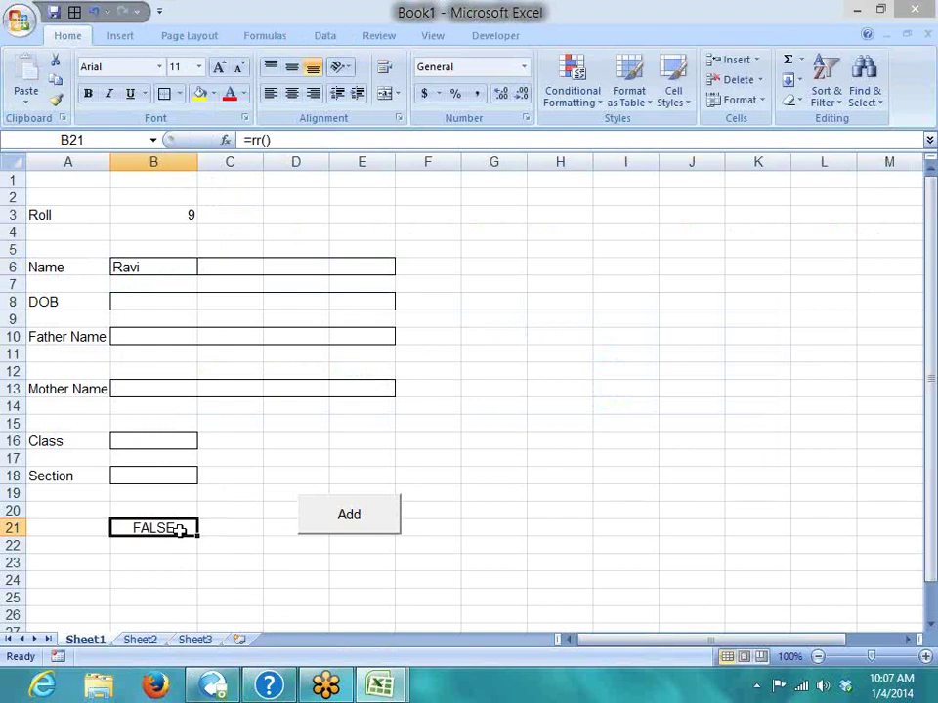
- Enter a student's first name, DOB 10-jun-2011 and the father's name in the form
{"action": "key", "text": "Up"}
{"action": "key", "text": "Up"}
{"action": "key", "text": "Up"}
{"action": "key", "text": "Up"}
{"action": "key", "text": "Up"}
{"action": "key", "text": "Up"}
{"action": "key", "text": "Up"}
{"action": "key", "text": "Up"}
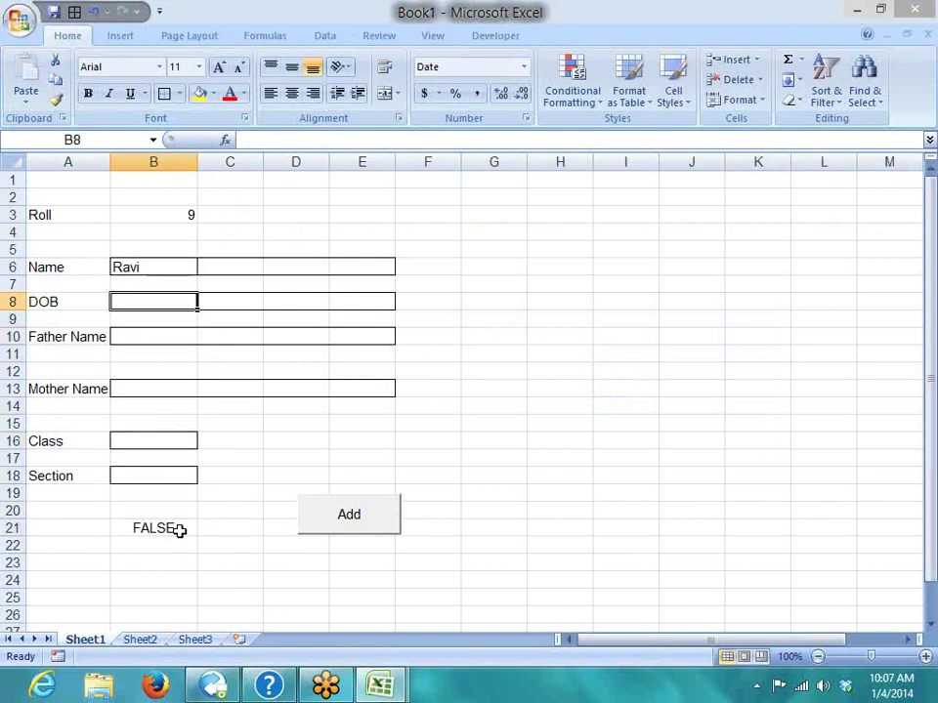
{"action": "key", "text": "Up"}
{"action": "key", "text": "Up"}
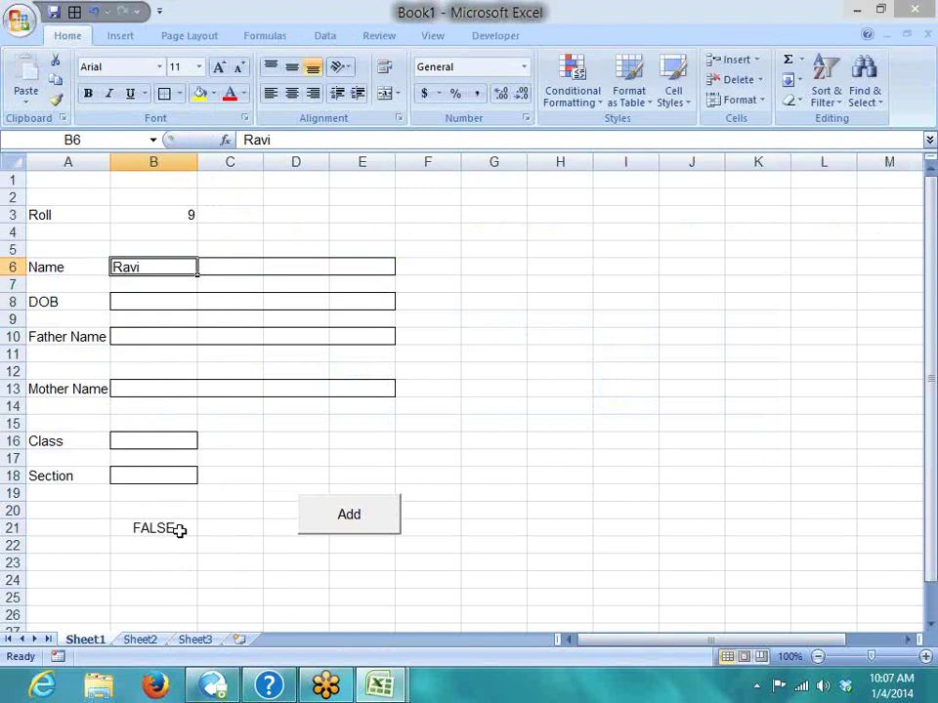
{"action": "type", "text": "Naman"}
{"action": "key", "text": "Return"}
{"action": "key", "text": "Down"}
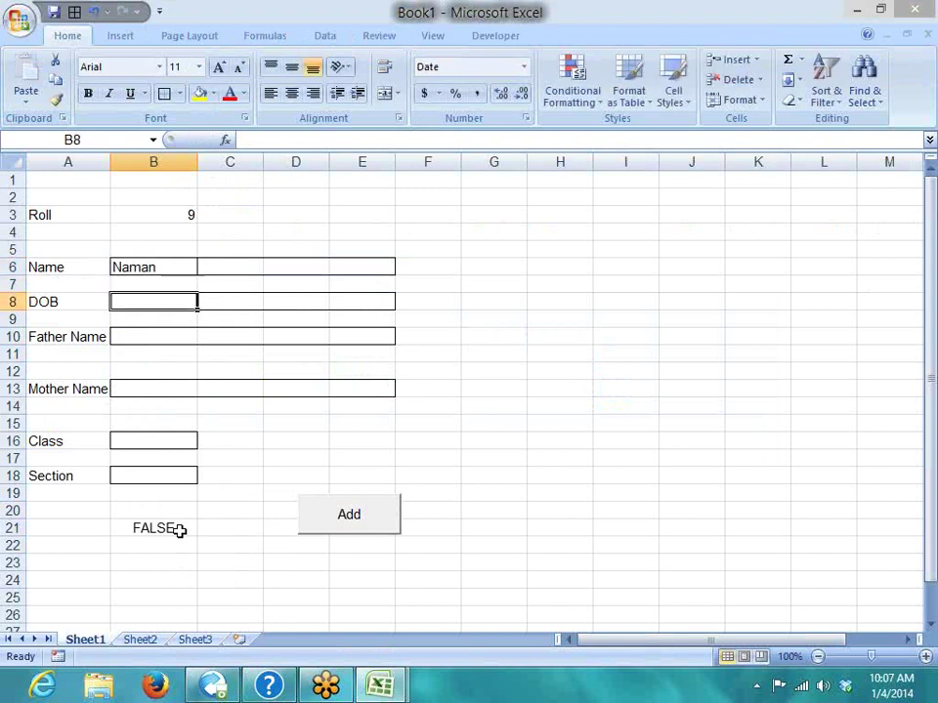
{"action": "type", "text": "10"}
{"action": "type", "text": "ju"}
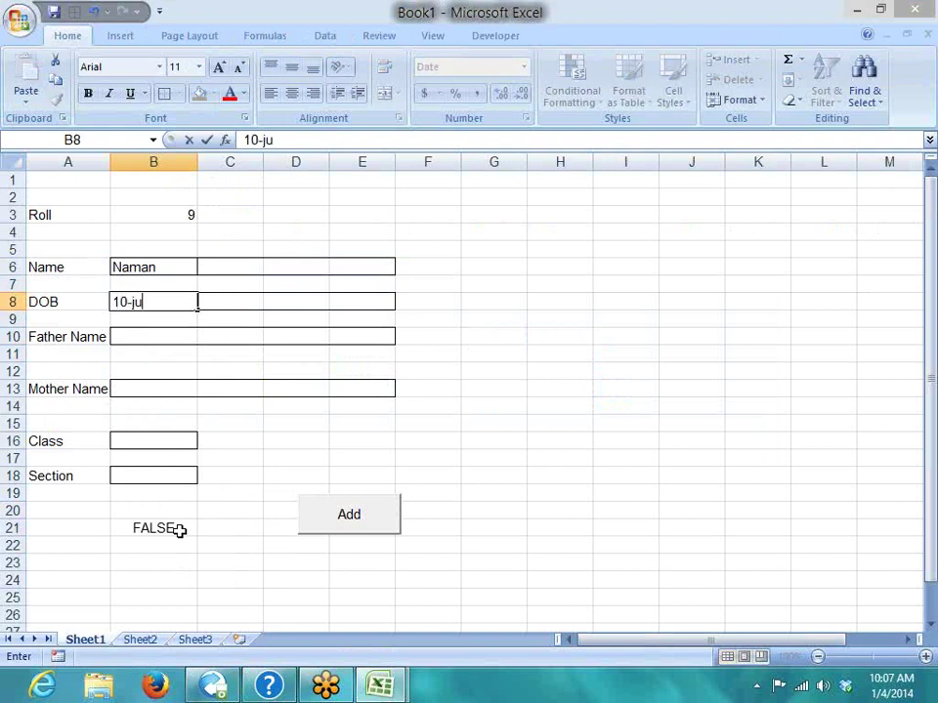
{"action": "type", "text": "2011"}
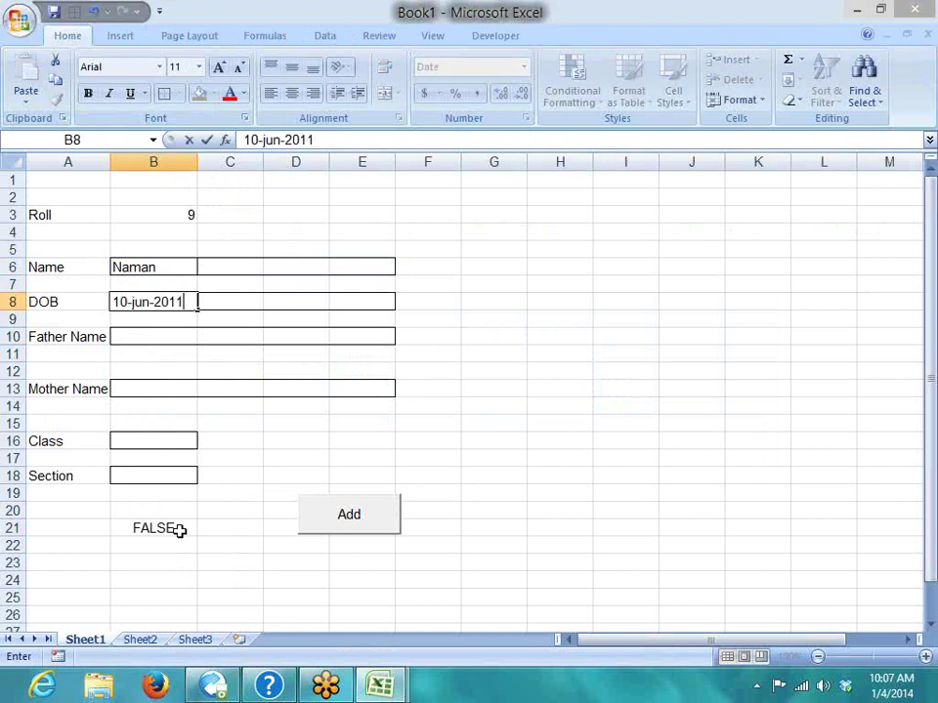
{"action": "key", "text": "Return"}
{"action": "key", "text": "Return"}
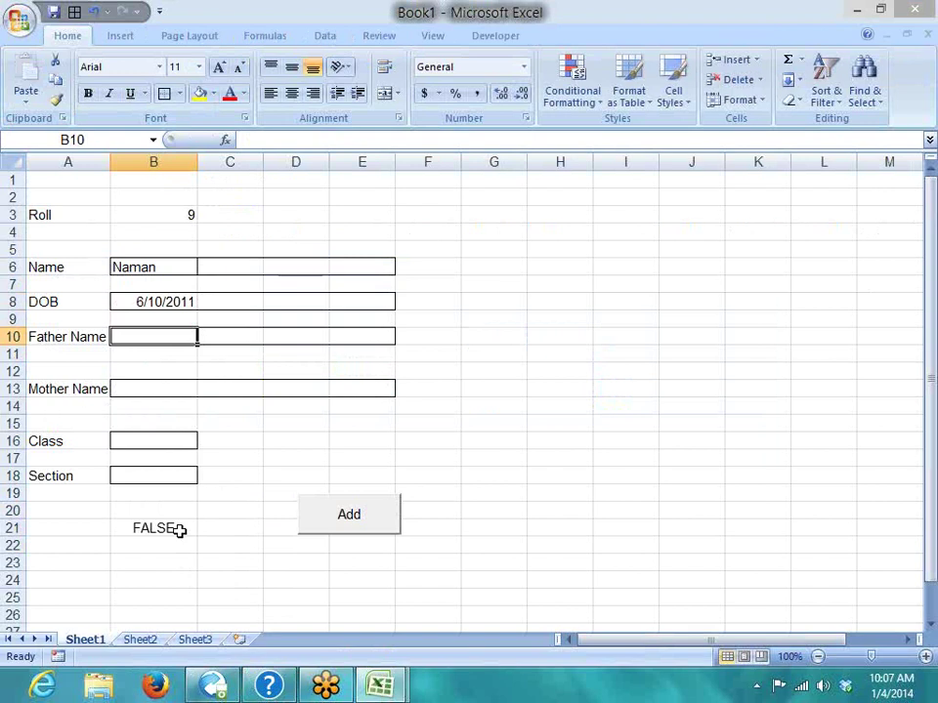
{"action": "type", "text": "Ajit"}
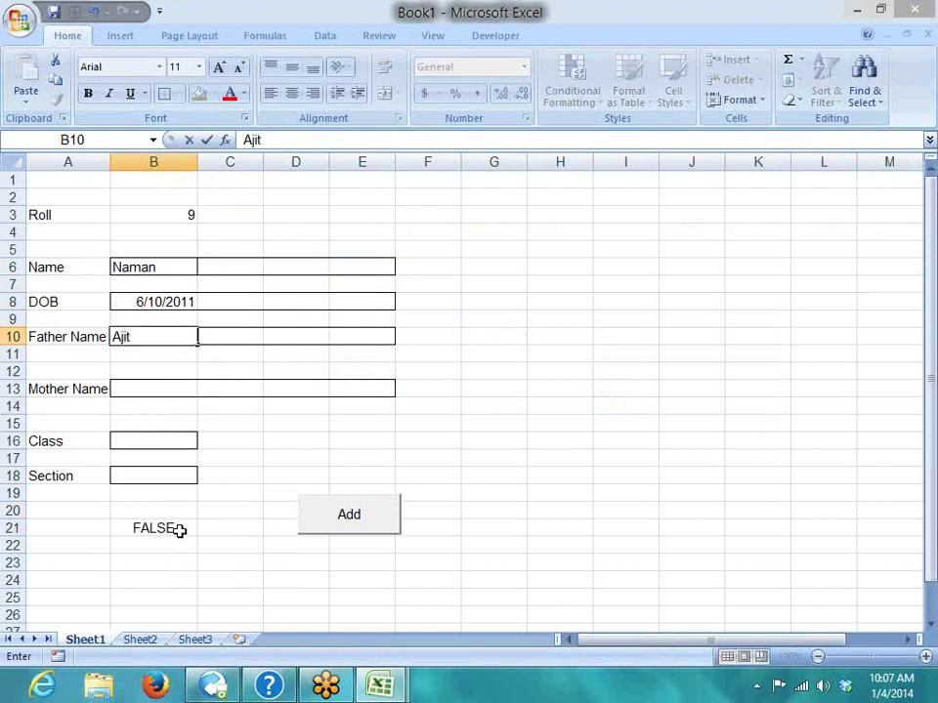
{"action": "key", "text": "ctrl+Return"}
- Append the student's surname to the name in B6, then select the DOB cell B8
{"action": "key", "text": "Up"}
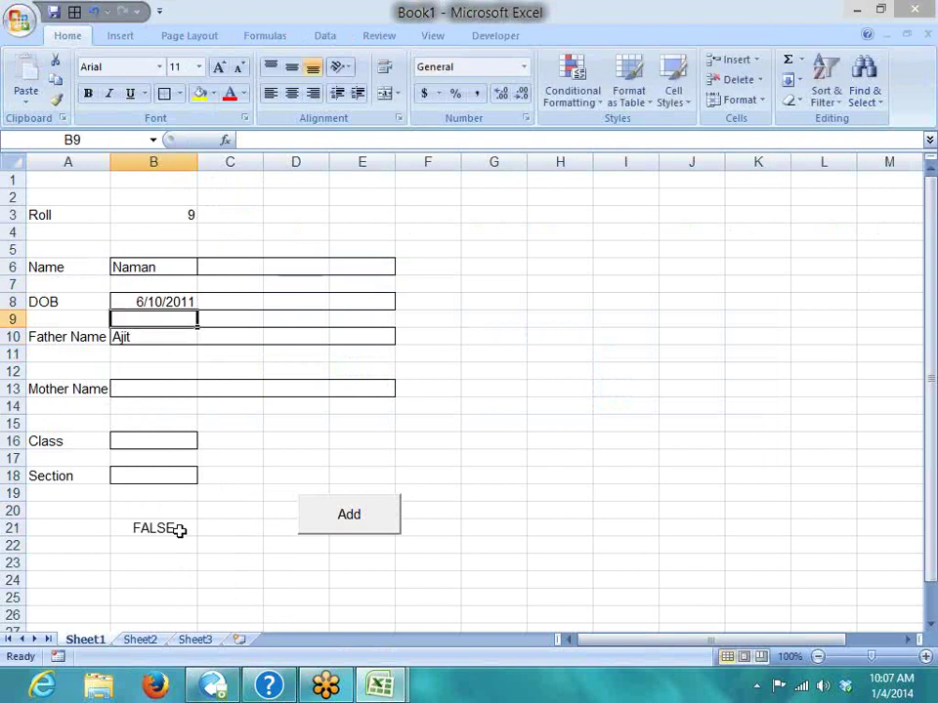
{"action": "key", "text": "Up"}
{"action": "key", "text": "Up"}
{"action": "key", "text": "Up"}
{"action": "key", "text": "F2"}
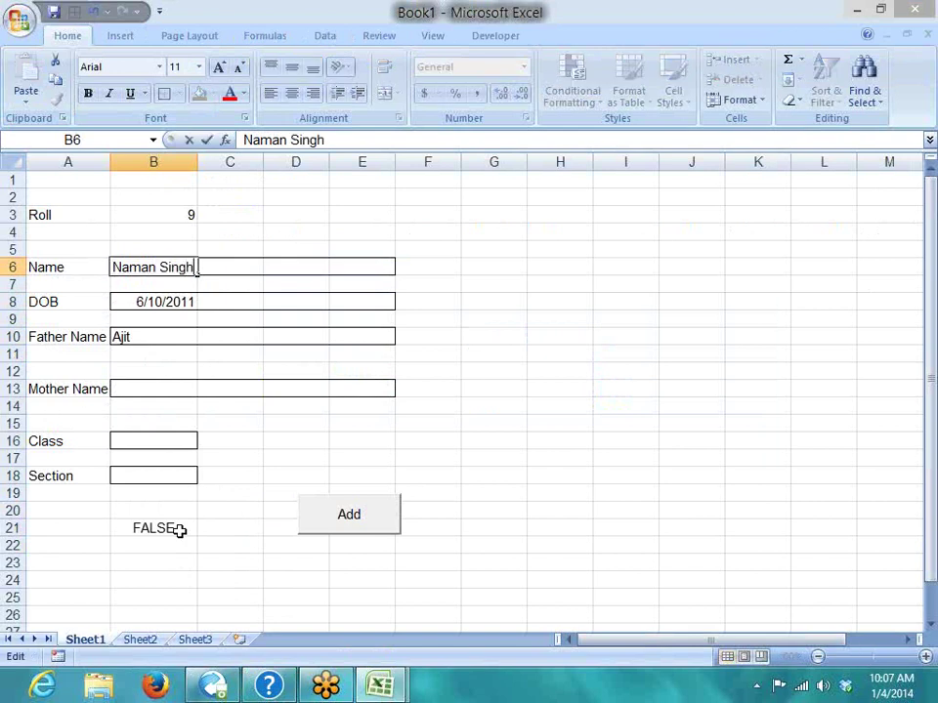
{"action": "key", "text": "Return"}
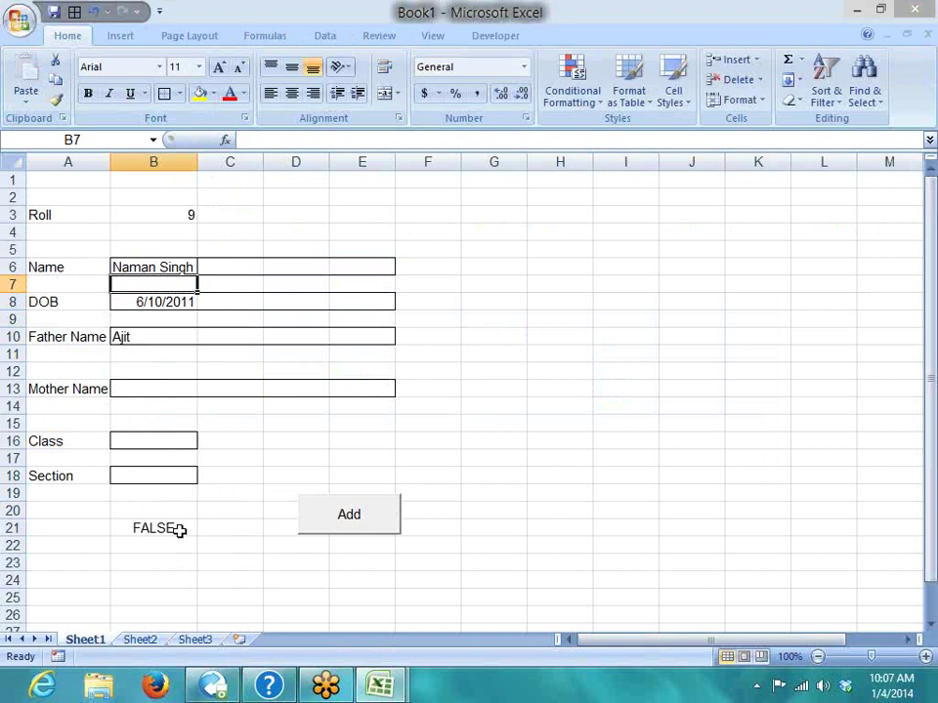
{"action": "left_click", "coordinate": [163, 305]}
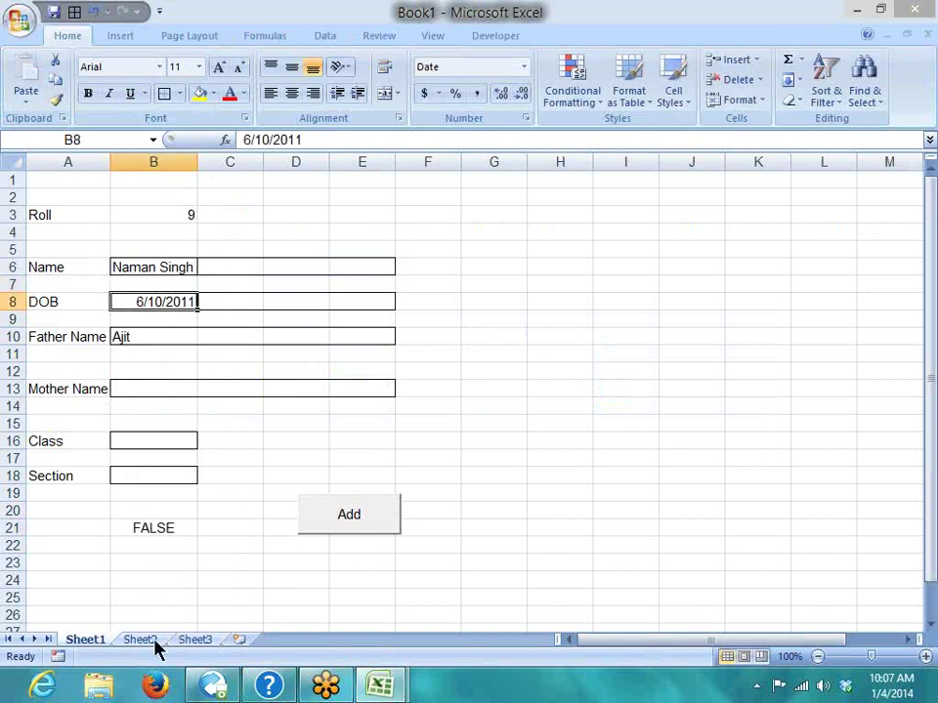
{"action": "left_click", "coordinate": [148, 645]}
{"action": "left_click", "coordinate": [205, 200]}
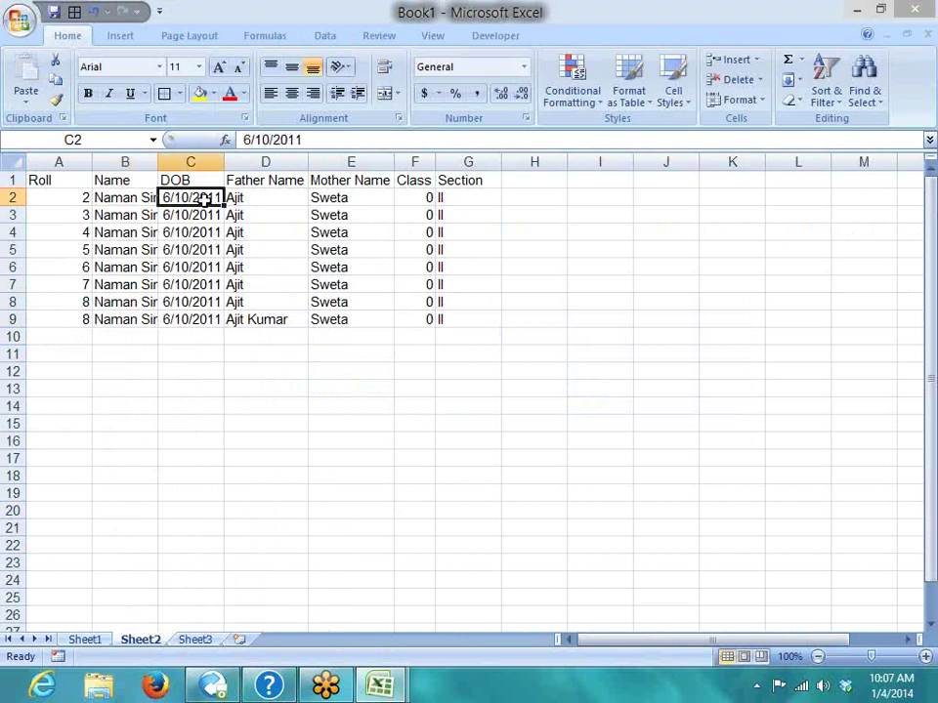
{"action": "key", "text": "Right"}
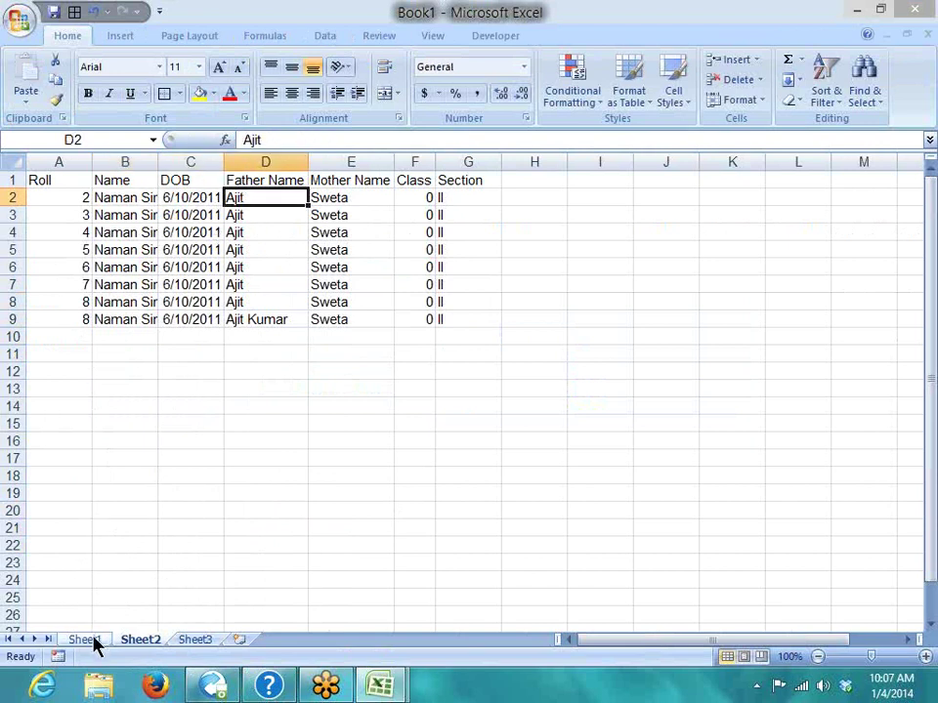
{"action": "left_click", "coordinate": [122, 213]}
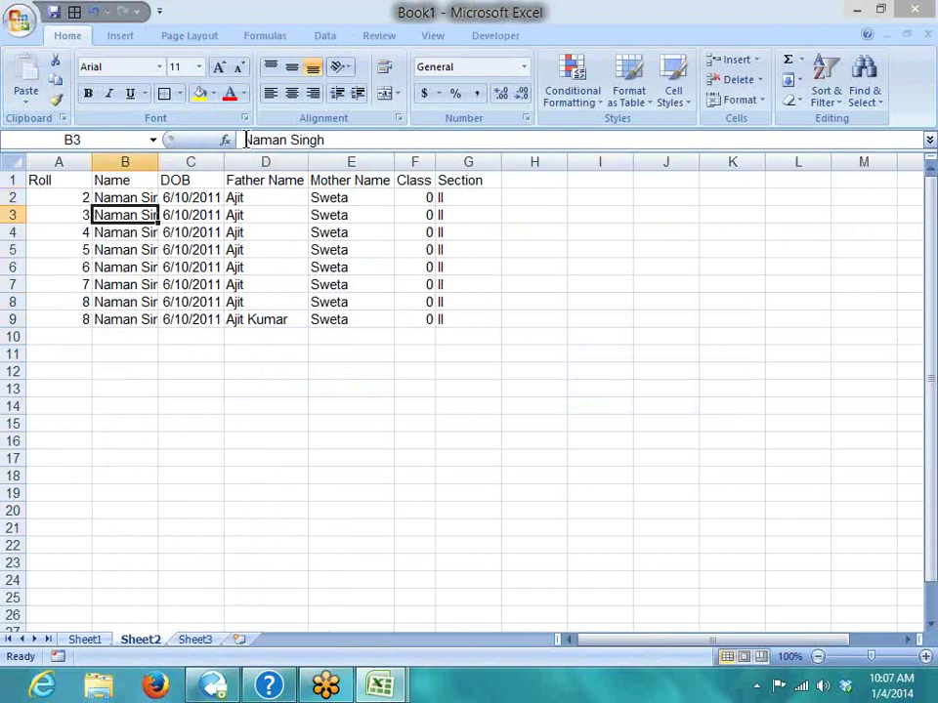
{"action": "left_click", "coordinate": [246, 140]}
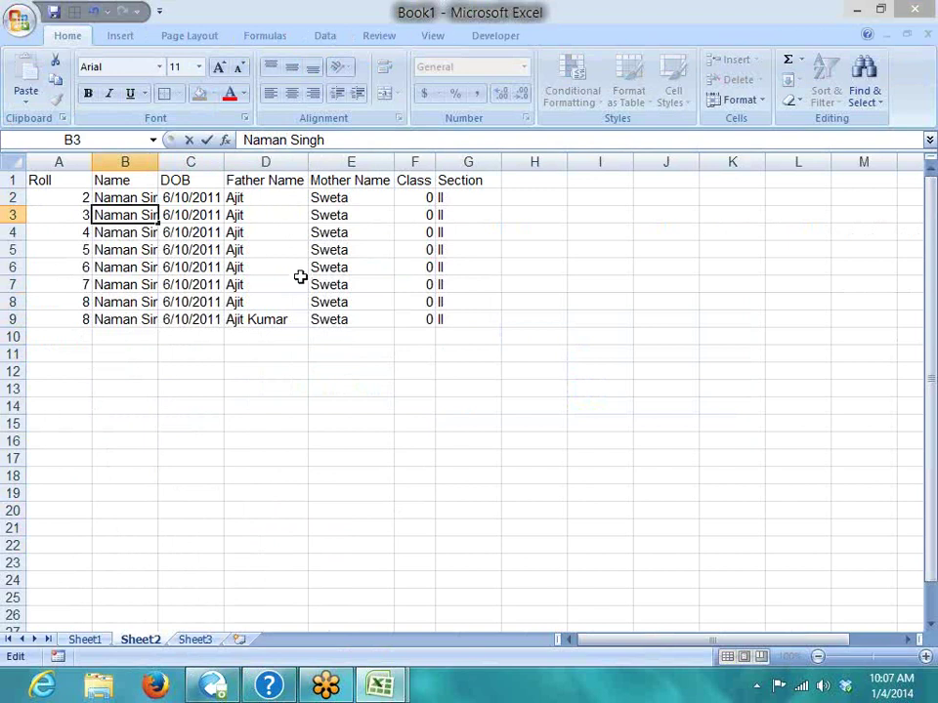
{"action": "key", "text": "Escape"}
{"action": "left_click", "coordinate": [99, 639]}
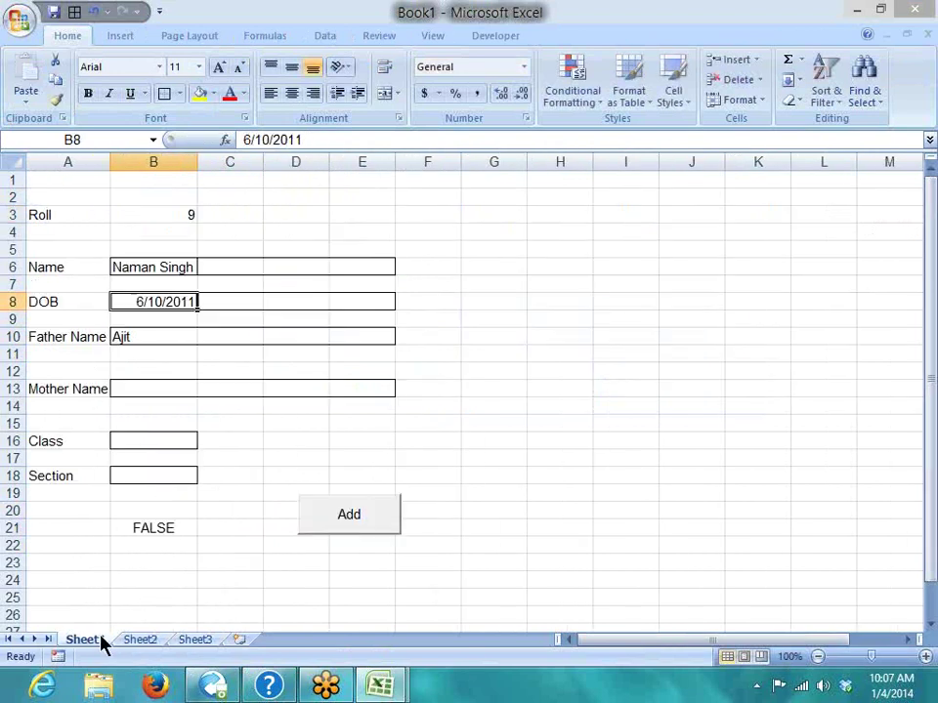
{"action": "left_click", "coordinate": [164, 263]}
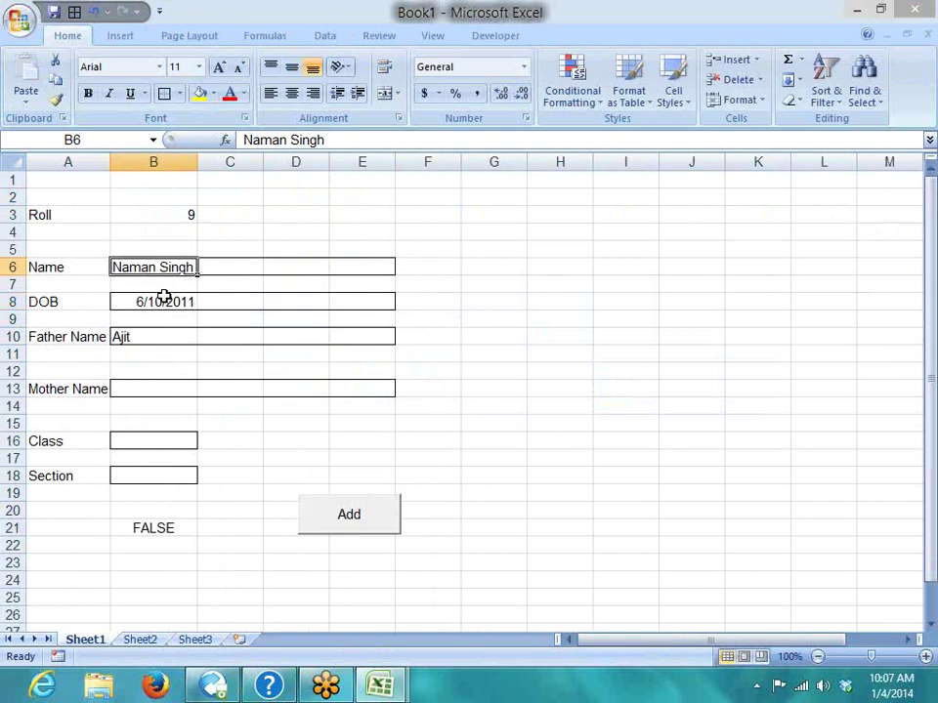
{"action": "left_click", "coordinate": [164, 298]}
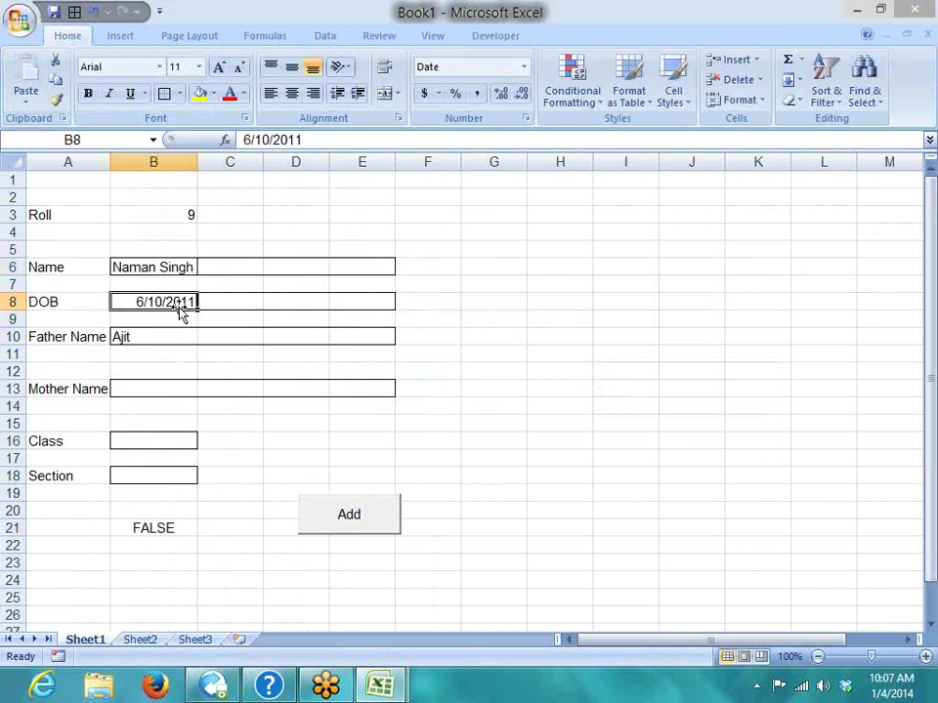
{"action": "left_click", "coordinate": [139, 337]}
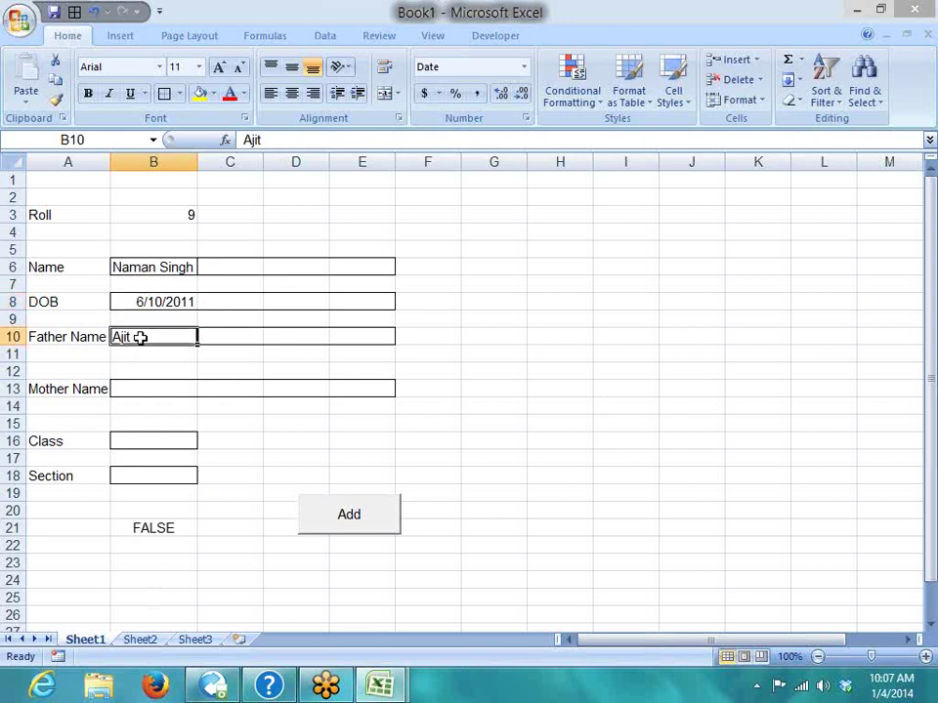
{"action": "double_click", "coordinate": [149, 527]}
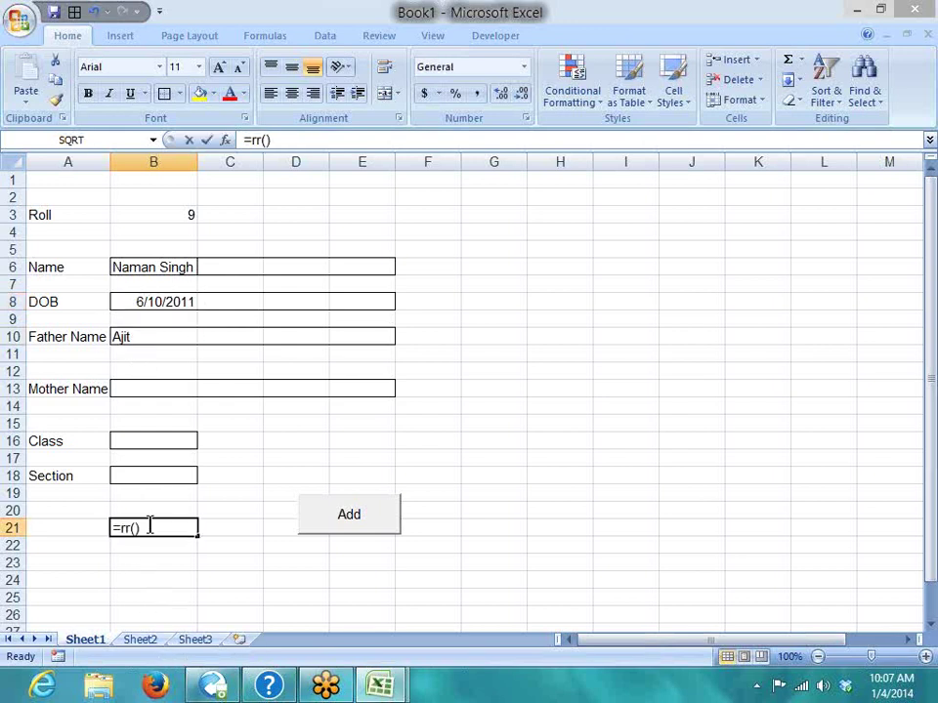
{"action": "key", "text": "Return"}
{"action": "left_click", "coordinate": [151, 526]}
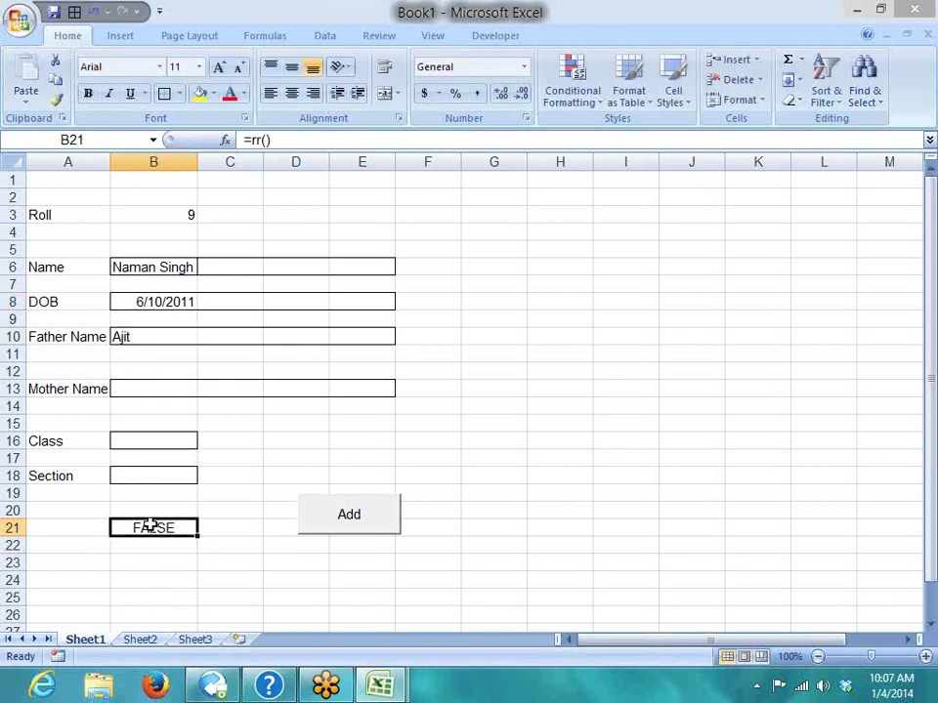
{"action": "left_click", "coordinate": [139, 639]}
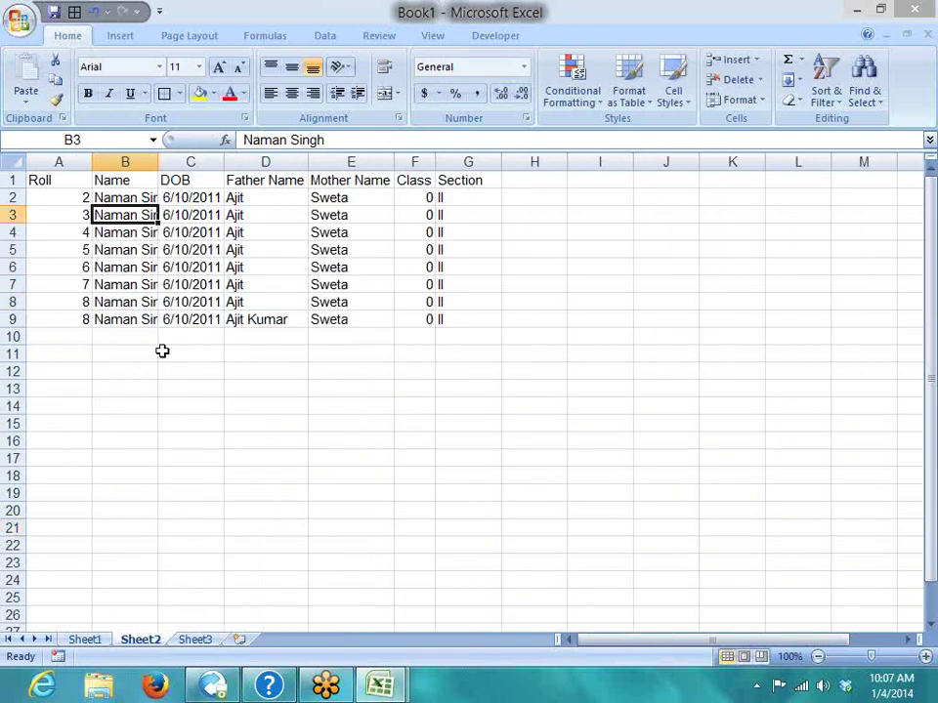
{"action": "left_click", "coordinate": [172, 200]}
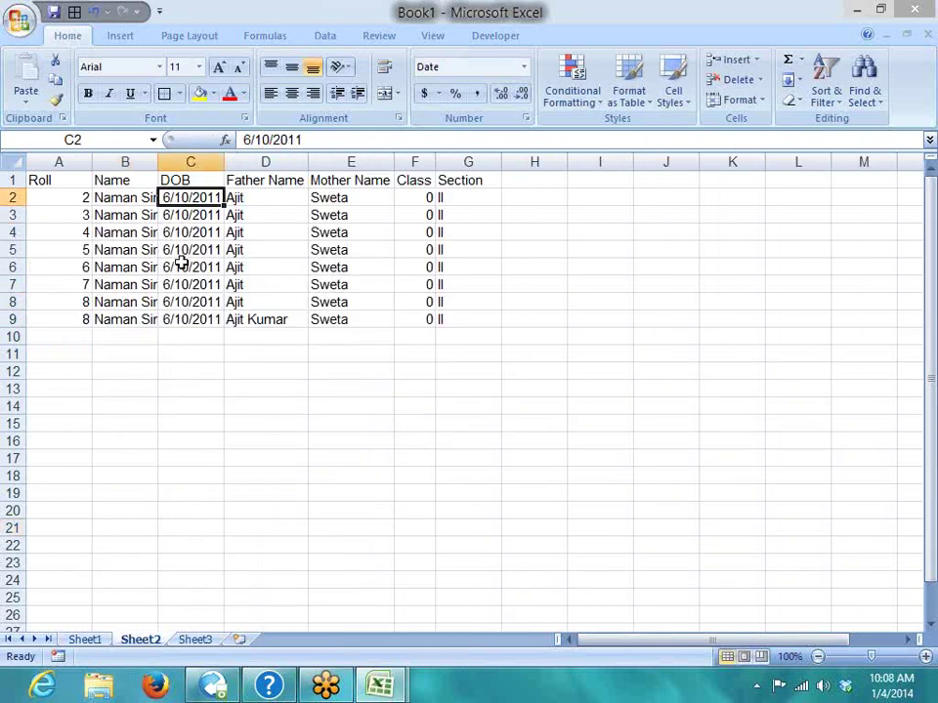
{"action": "key", "text": "ctrl+c"}
{"action": "left_click", "coordinate": [86, 639]}
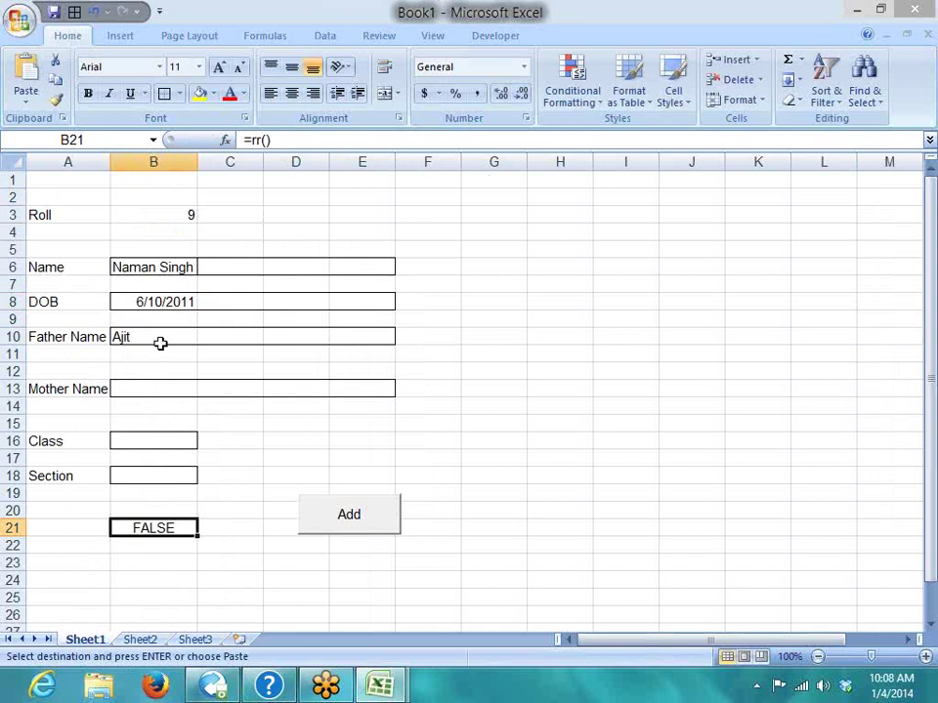
{"action": "left_click", "coordinate": [159, 339]}
{"action": "left_click", "coordinate": [139, 639]}
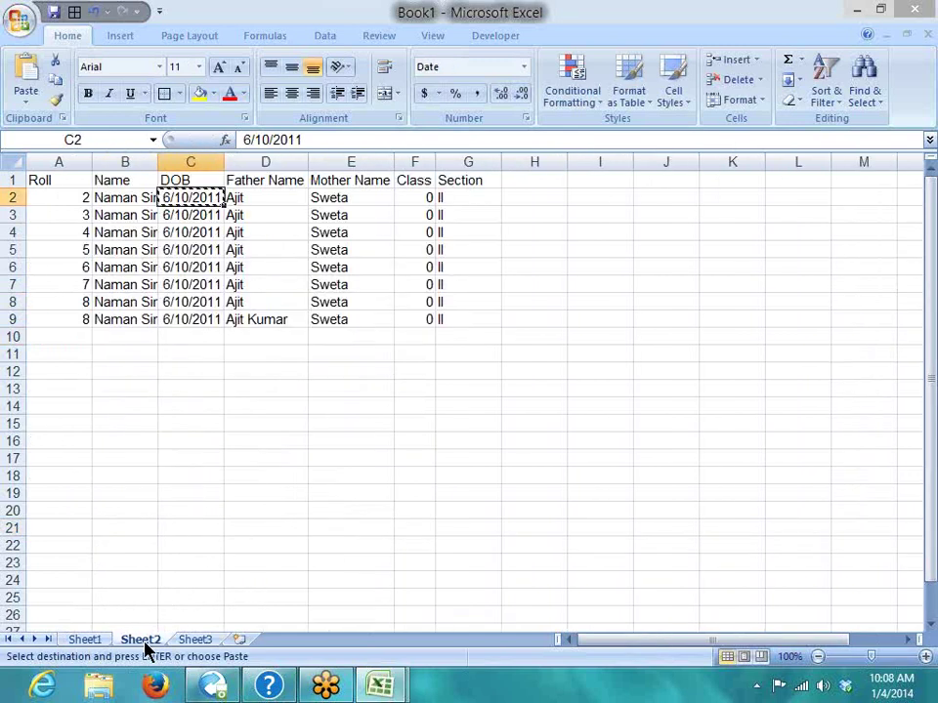
{"action": "key", "text": "Escape"}
{"action": "left_click", "coordinate": [330, 200]}
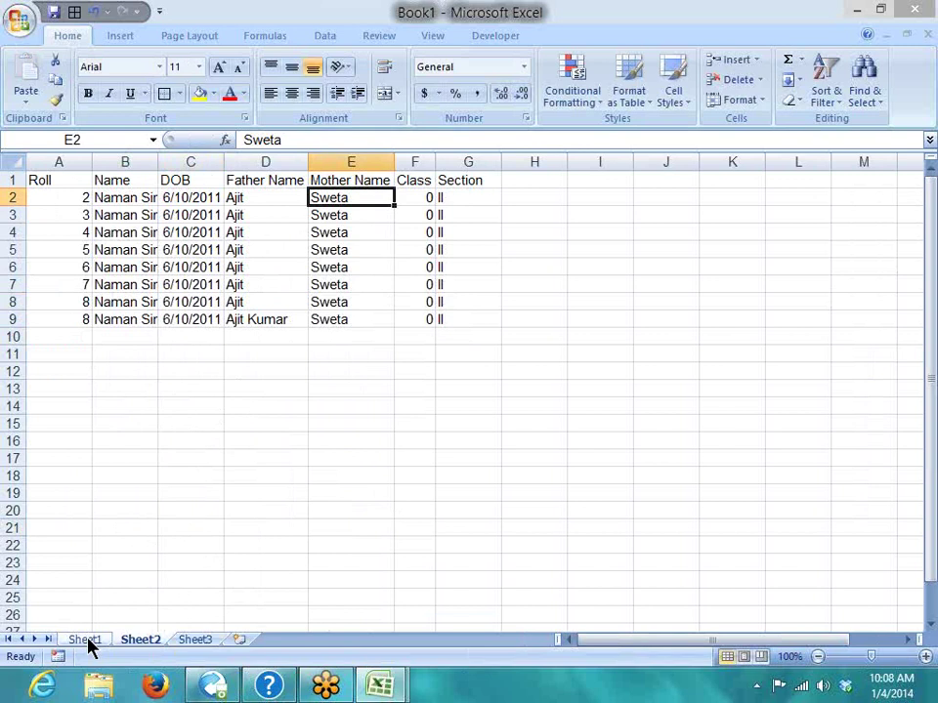
{"action": "left_click", "coordinate": [86, 640]}
{"action": "left_click", "coordinate": [141, 391]}
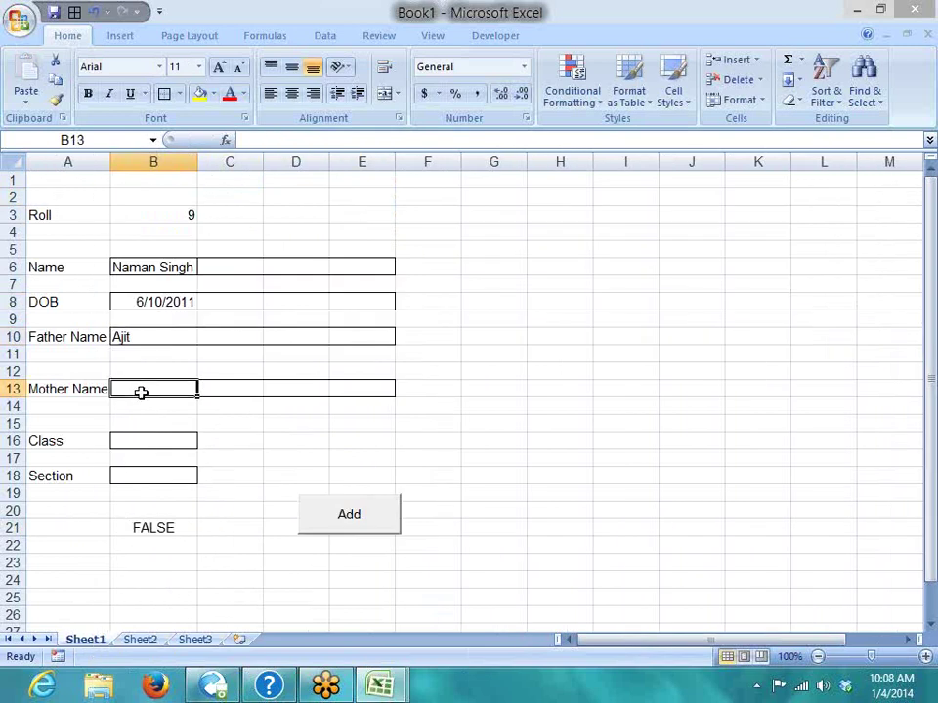
- Enter the mother's name in the form
{"action": "type", "text": "Sw"}
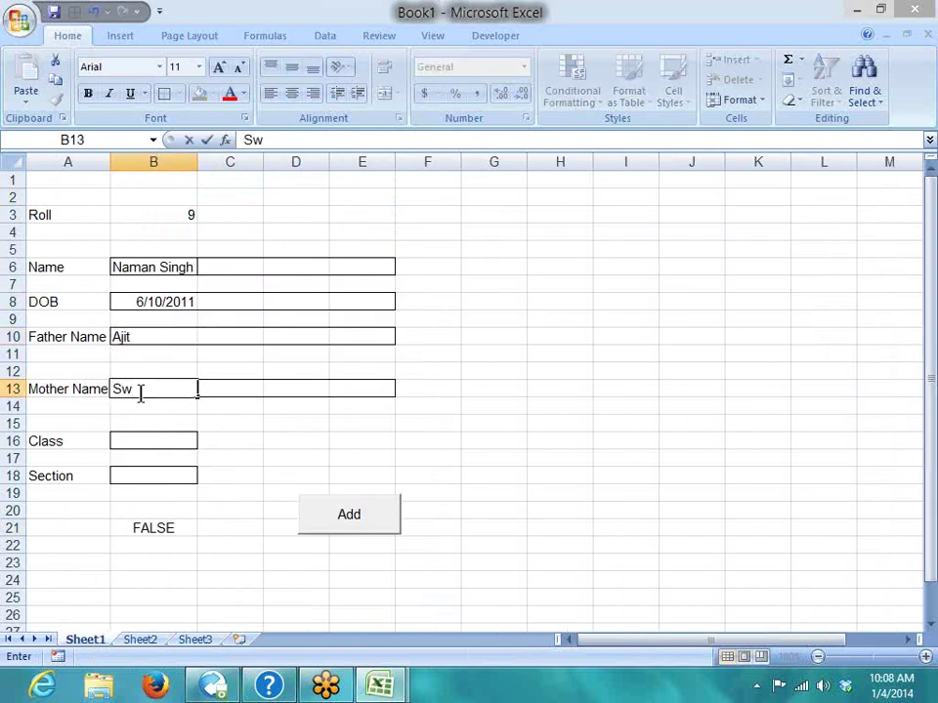
{"action": "key", "text": "Return"}
{"action": "key", "text": "Up"}
{"action": "key", "text": "Up"}
{"action": "key", "text": "Up"}
{"action": "key", "text": "Up"}
{"action": "key", "text": "Up"}
{"action": "key", "text": "Up"}
{"action": "key", "text": "Up"}
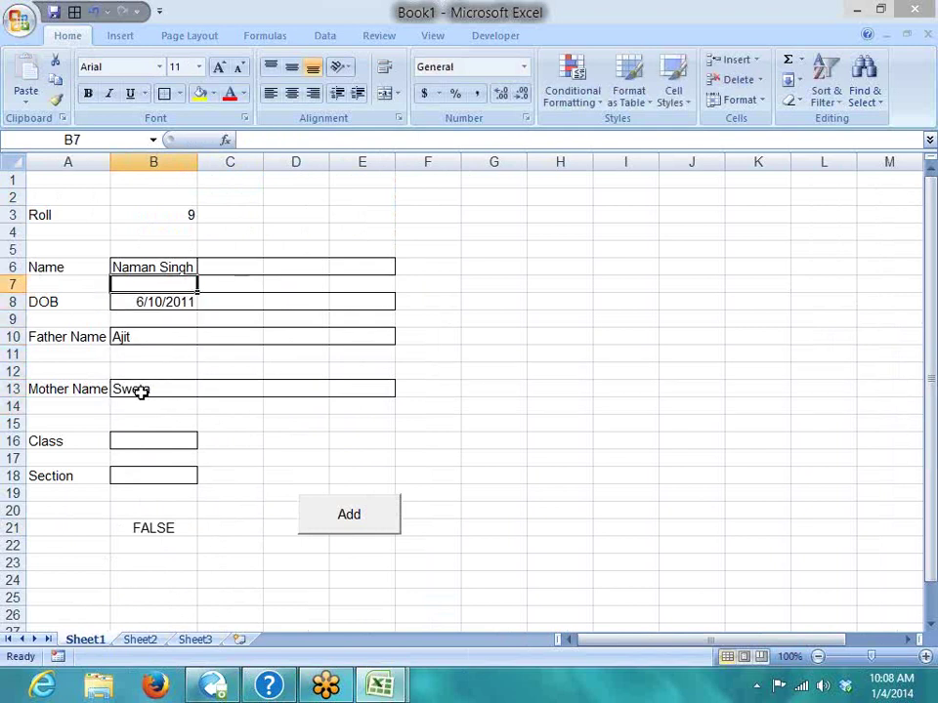
{"action": "key", "text": "Up"}
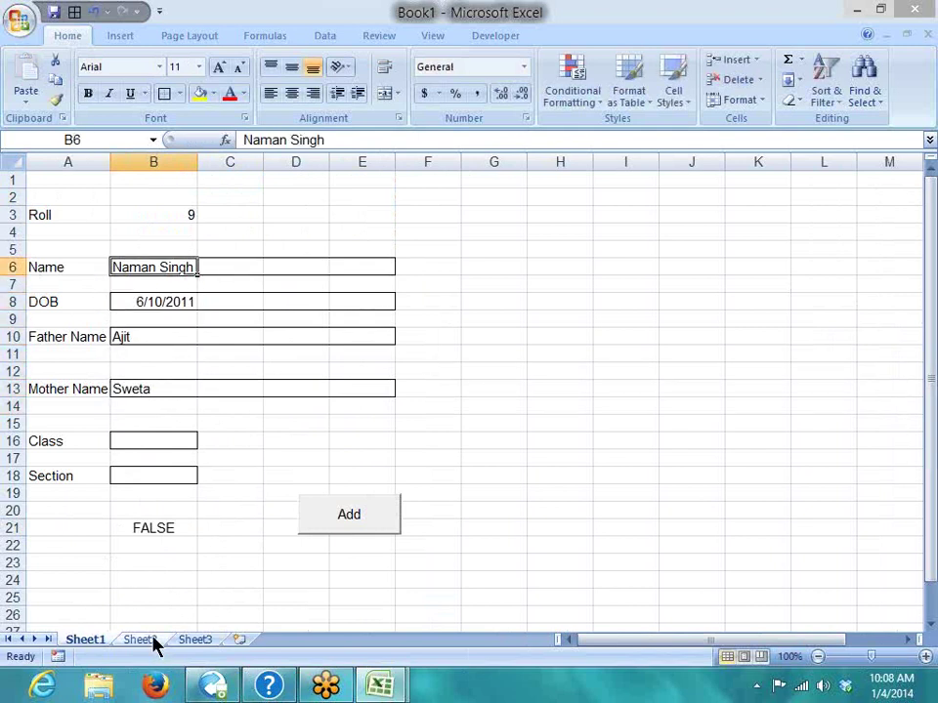
- Copy the first record's student name from Sheet2 B2 into the form's B6
{"action": "left_click", "coordinate": [147, 640]}
{"action": "left_click", "coordinate": [124, 197]}
{"action": "left_click_drag", "start_coordinate": [327, 140], "coordinate": [129, 136]}
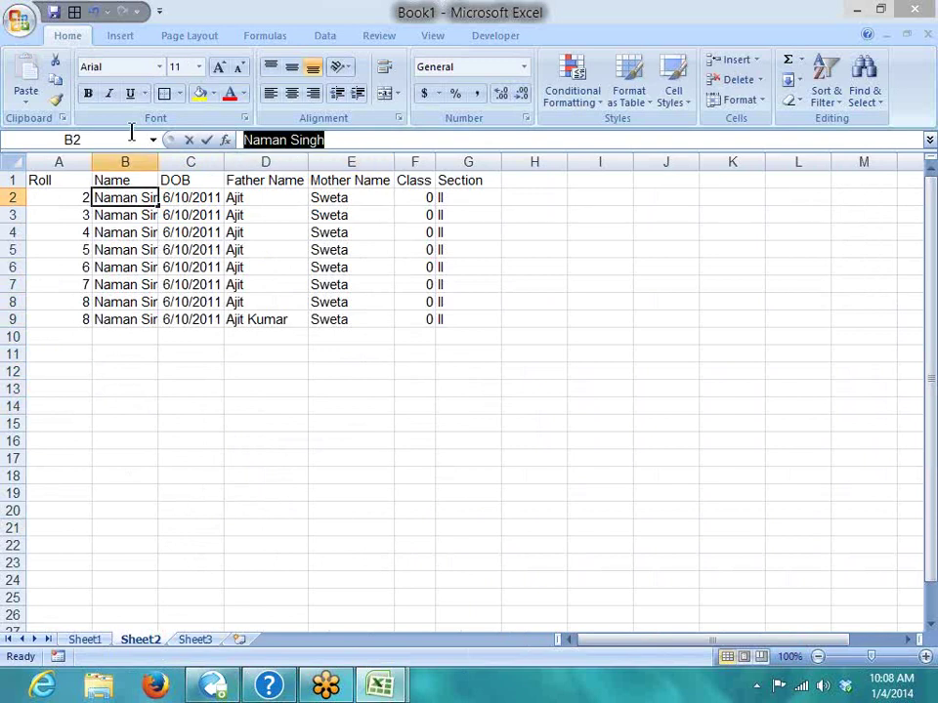
{"action": "key", "text": "Escape"}
{"action": "left_click", "coordinate": [88, 640]}
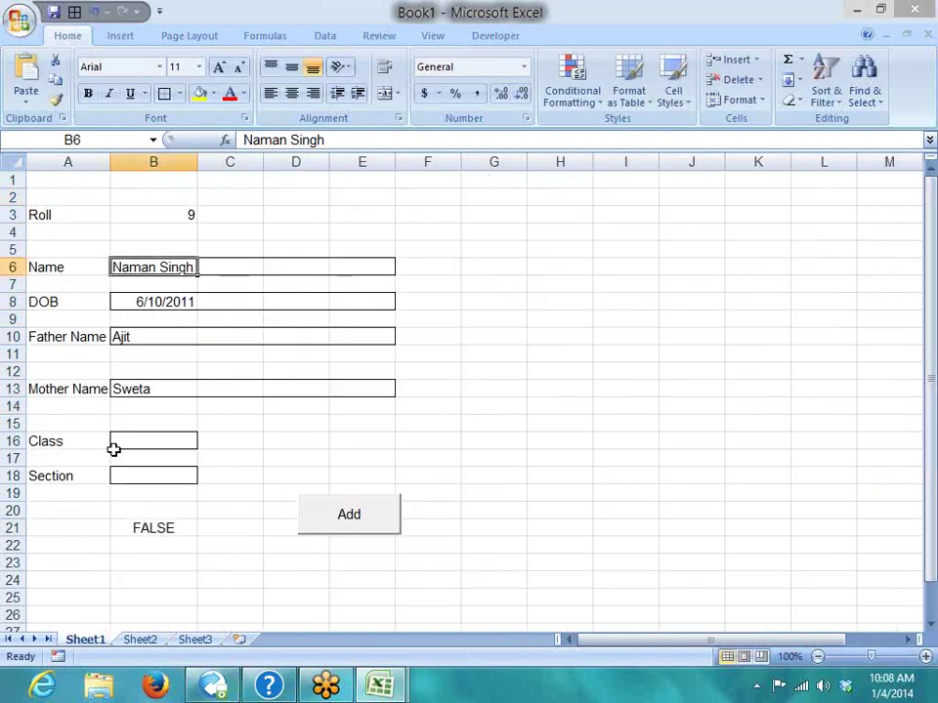
{"action": "key", "text": "ctrl+v"}
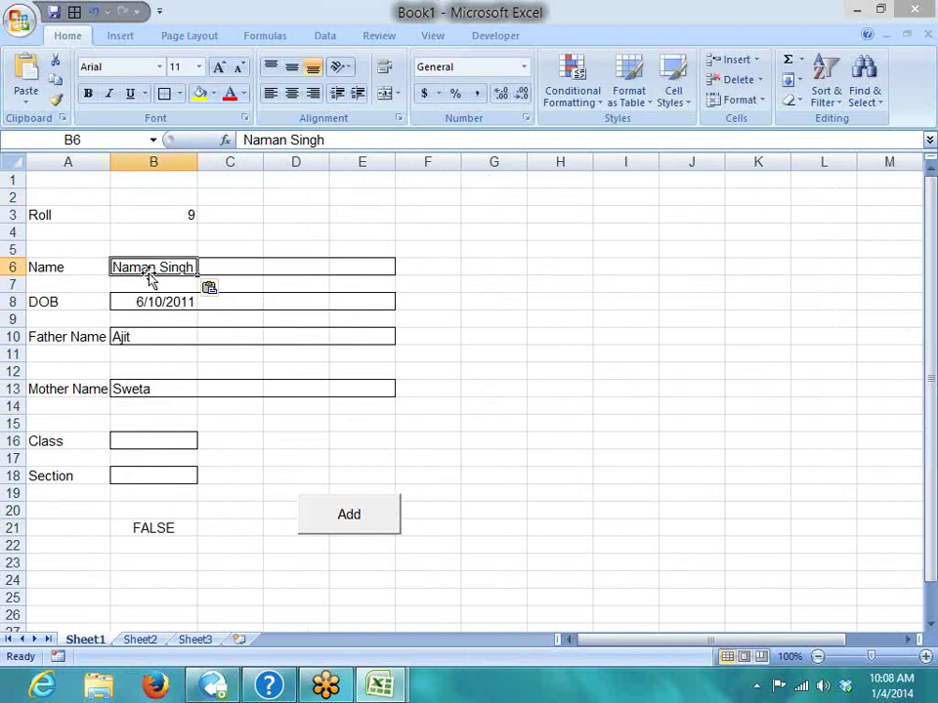
- Fill B8 and B10 with the first record's DOB (C2) and father name (D2)
{"action": "left_click", "coordinate": [156, 301]}
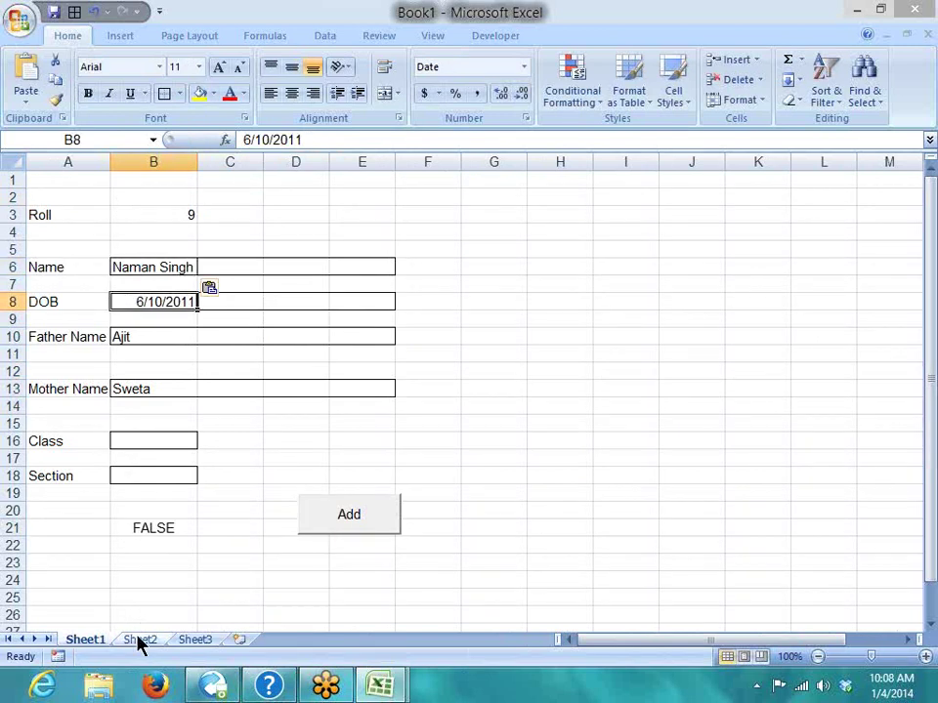
{"action": "left_click", "coordinate": [141, 641]}
{"action": "left_click", "coordinate": [212, 198]}
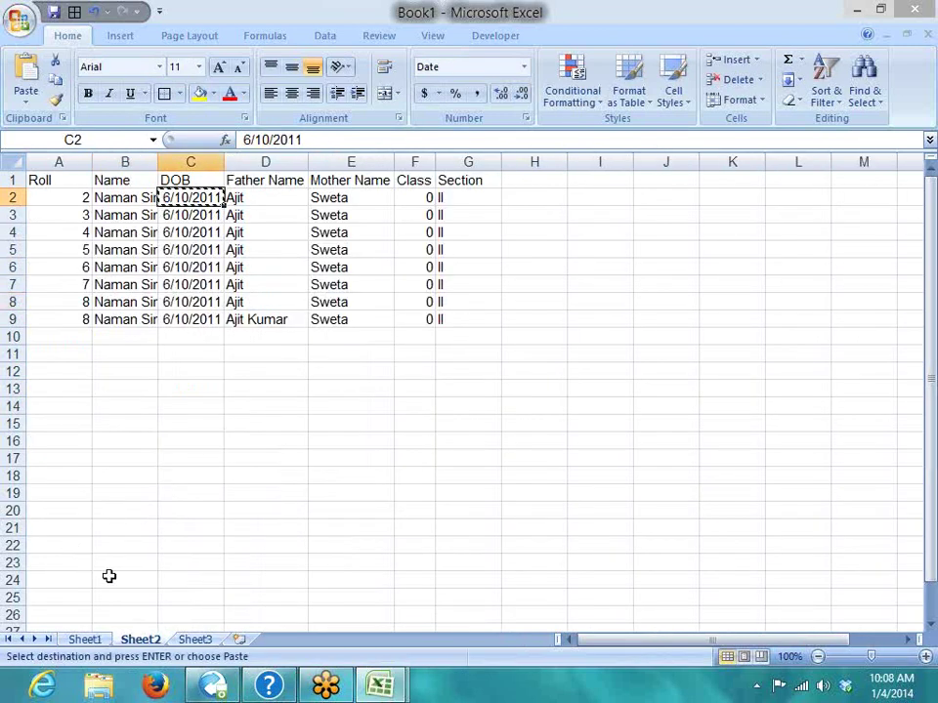
{"action": "left_click", "coordinate": [86, 639]}
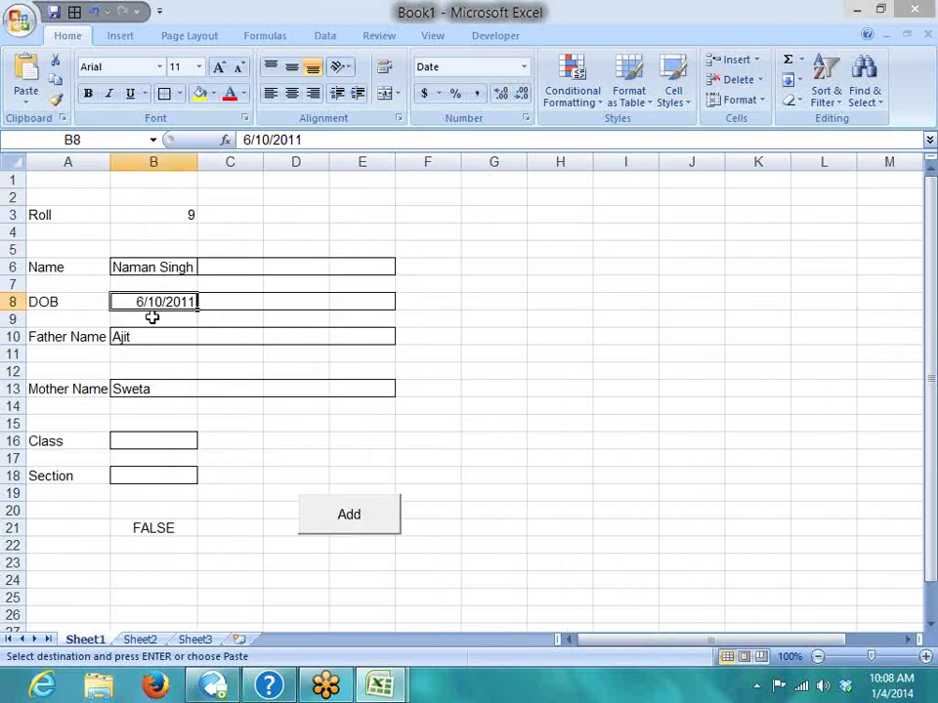
{"action": "left_click", "coordinate": [137, 640]}
{"action": "left_click", "coordinate": [241, 202]}
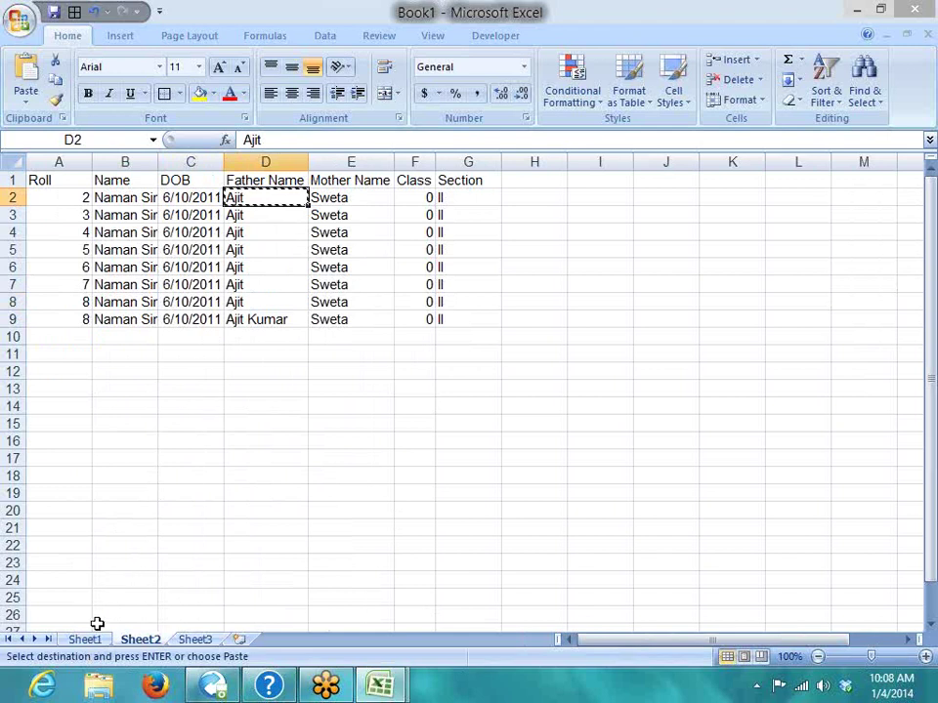
{"action": "left_click", "coordinate": [96, 639]}
{"action": "left_click", "coordinate": [142, 333]}
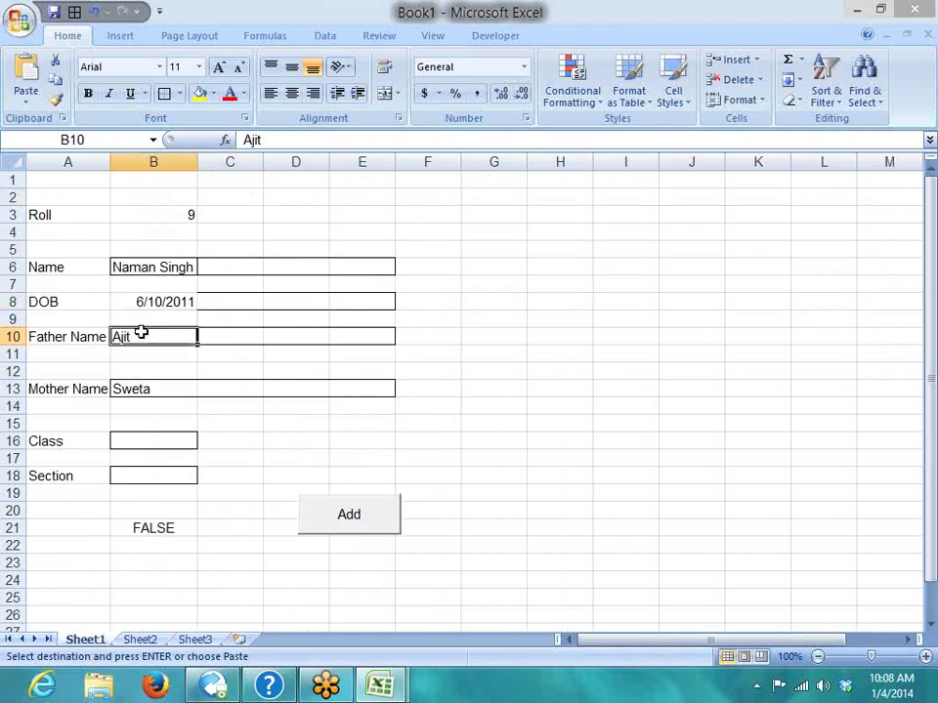
{"action": "double_click", "coordinate": [154, 335]}
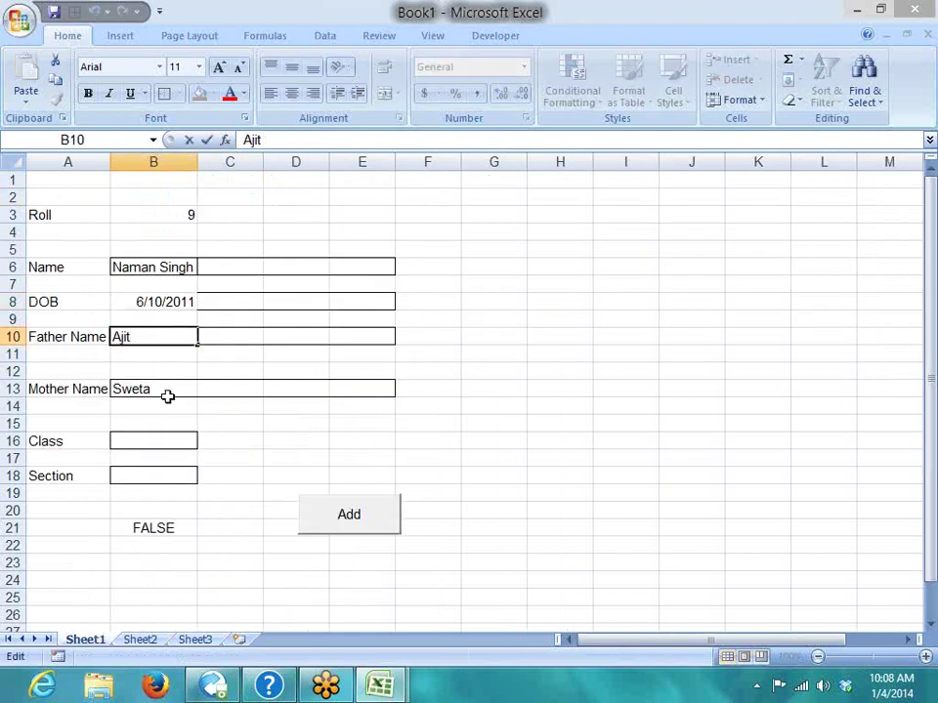
{"action": "left_click", "coordinate": [168, 395]}
- Recalculate =rr() in B21, still FALSE, then select Sheet2's last record B9:F9
{"action": "double_click", "coordinate": [151, 528]}
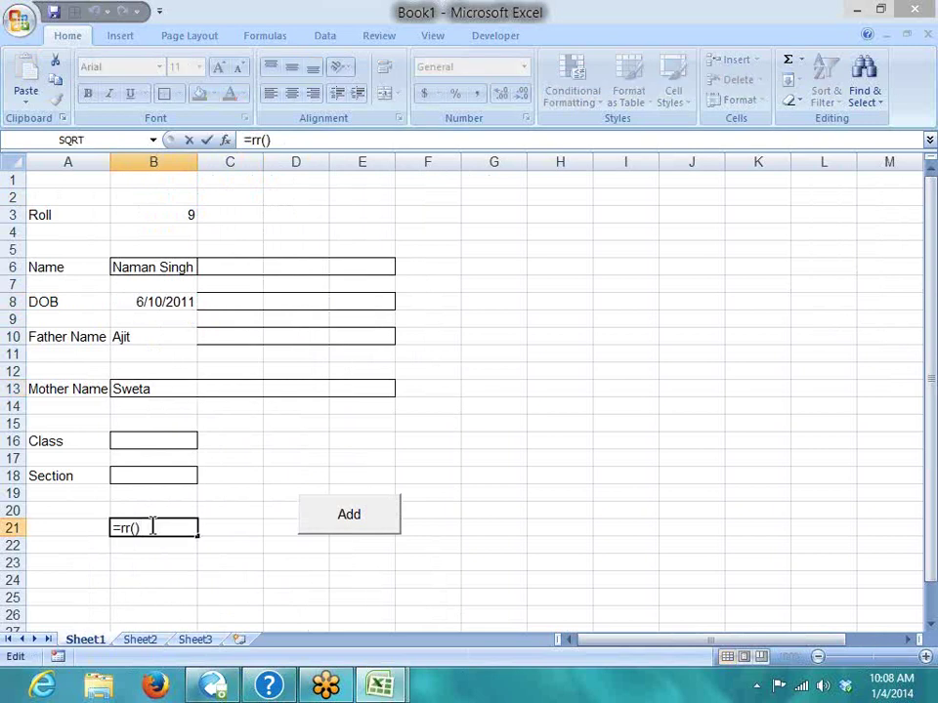
{"action": "key", "text": "Return"}
{"action": "left_click", "coordinate": [153, 525]}
{"action": "double_click", "coordinate": [153, 526]}
{"action": "key", "text": "Return"}
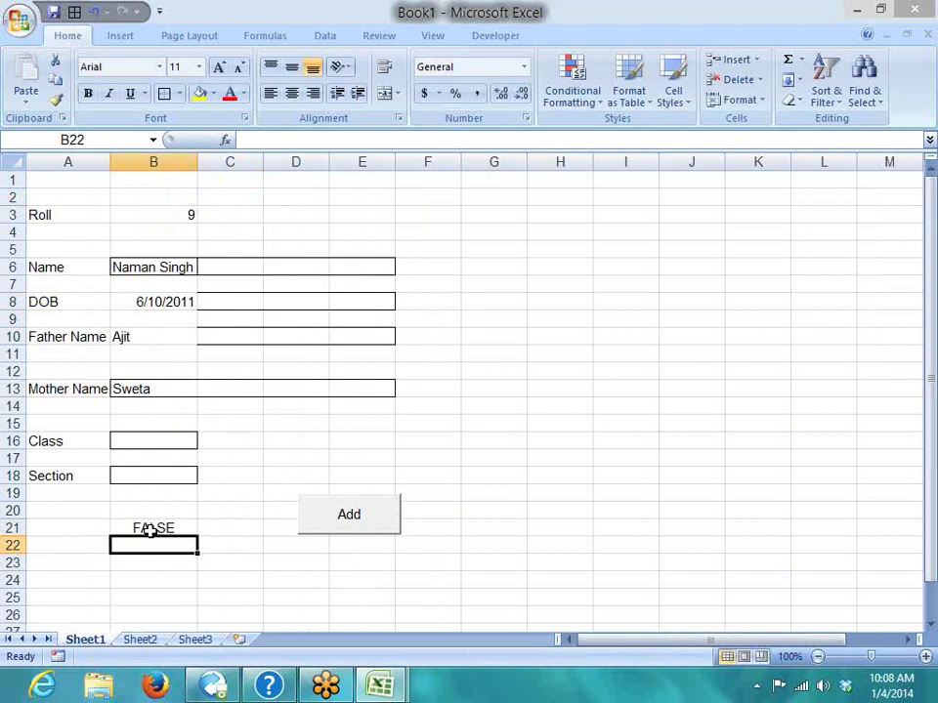
{"action": "left_click", "coordinate": [149, 531]}
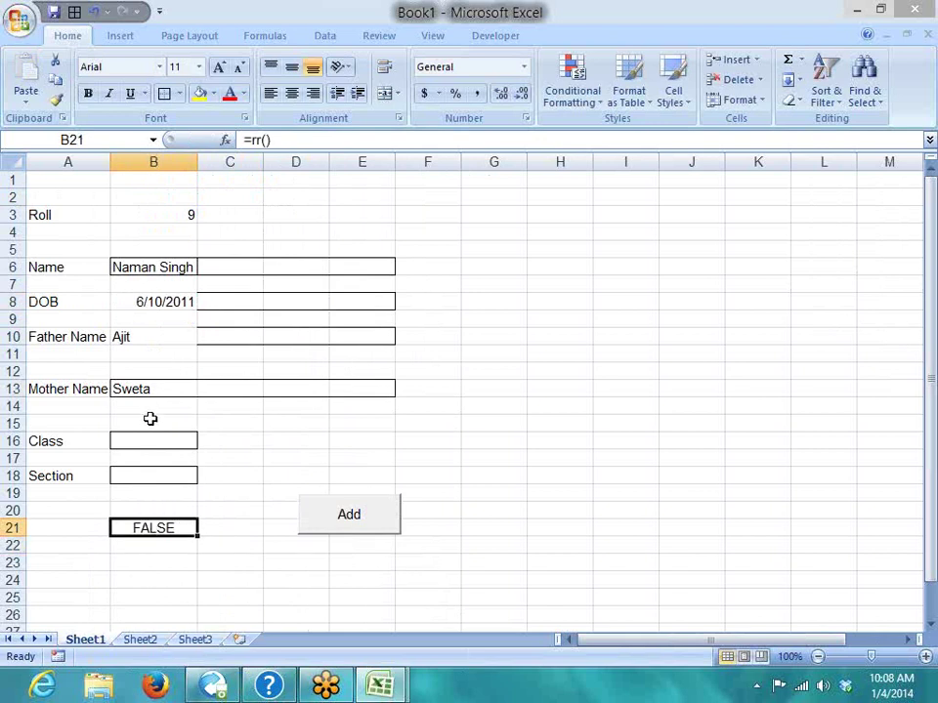
{"action": "left_click", "coordinate": [153, 647]}
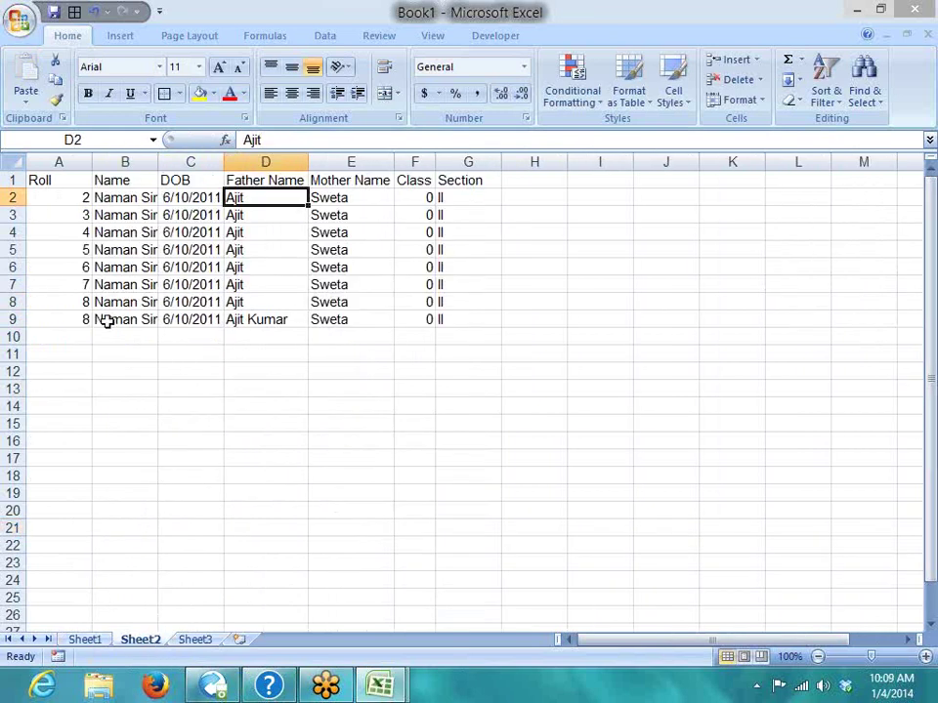
{"action": "left_click_drag", "start_coordinate": [108, 322], "coordinate": [429, 320]}
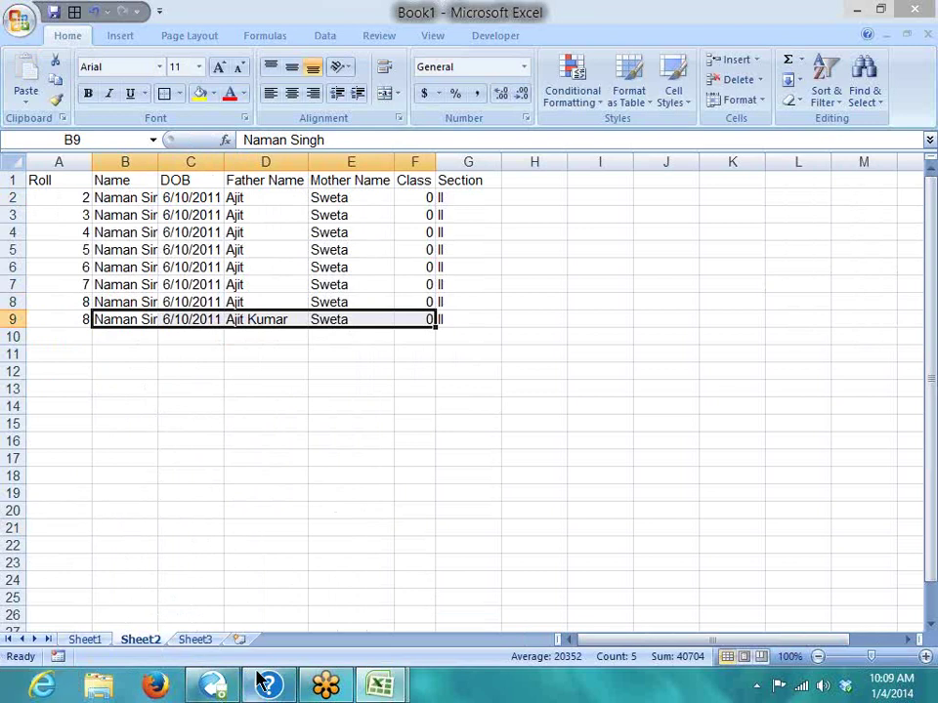
- Bring up the rr function in the VBA editor and add blank lines before Next i
{"action": "mouse_move", "coordinate": [380, 681]}
{"action": "left_click", "coordinate": [420, 611]}
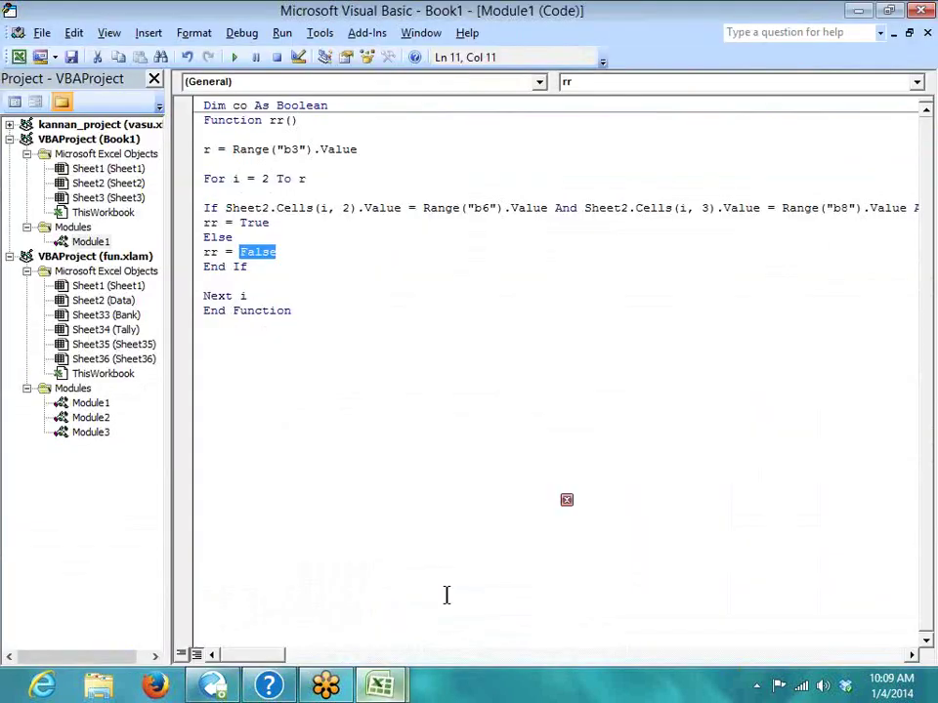
{"action": "left_click", "coordinate": [269, 222]}
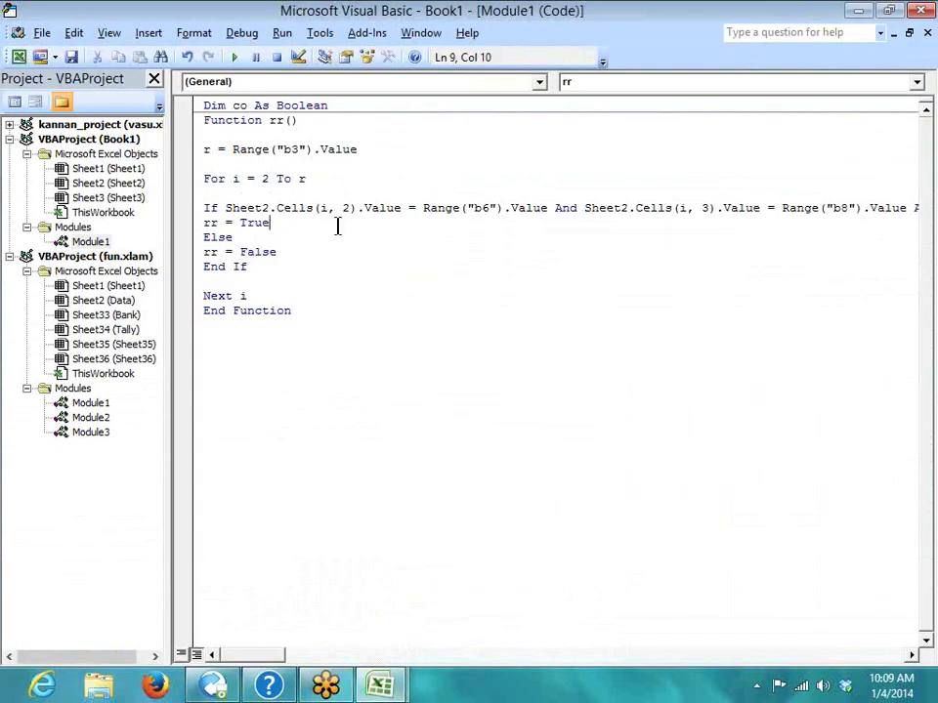
{"action": "left_click_drag", "start_coordinate": [202, 194], "coordinate": [203, 262]}
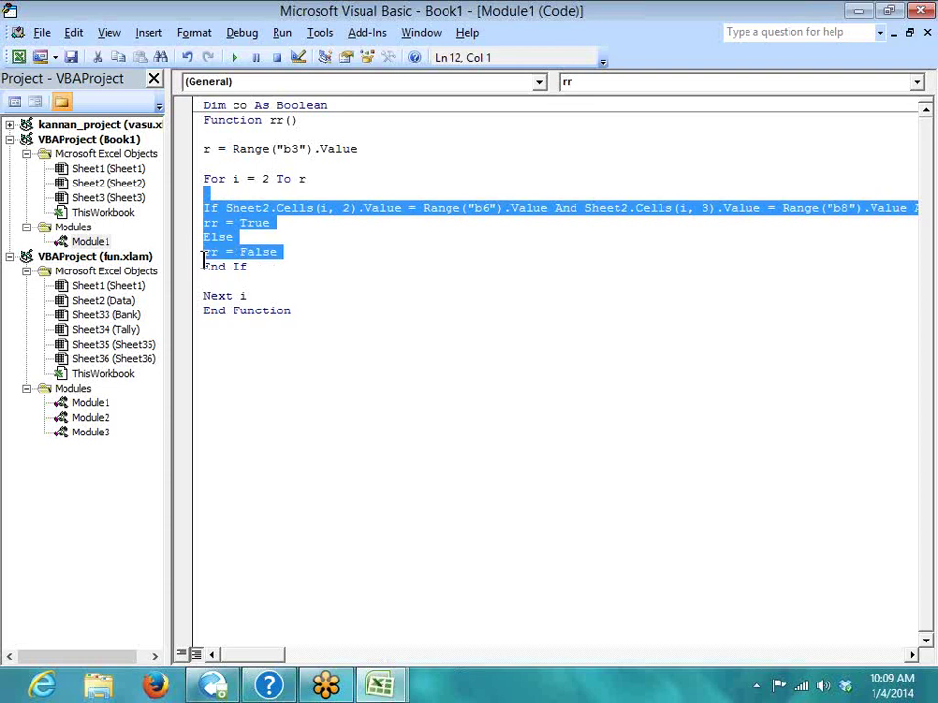
{"action": "left_click", "coordinate": [211, 223]}
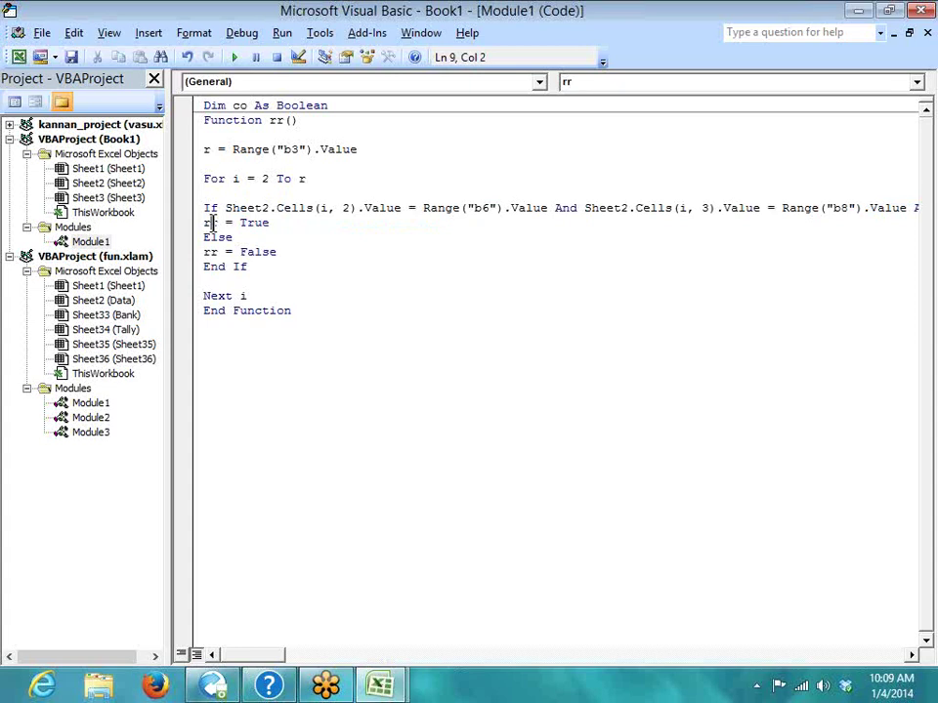
{"action": "left_click_drag", "start_coordinate": [209, 252], "coordinate": [277, 262]}
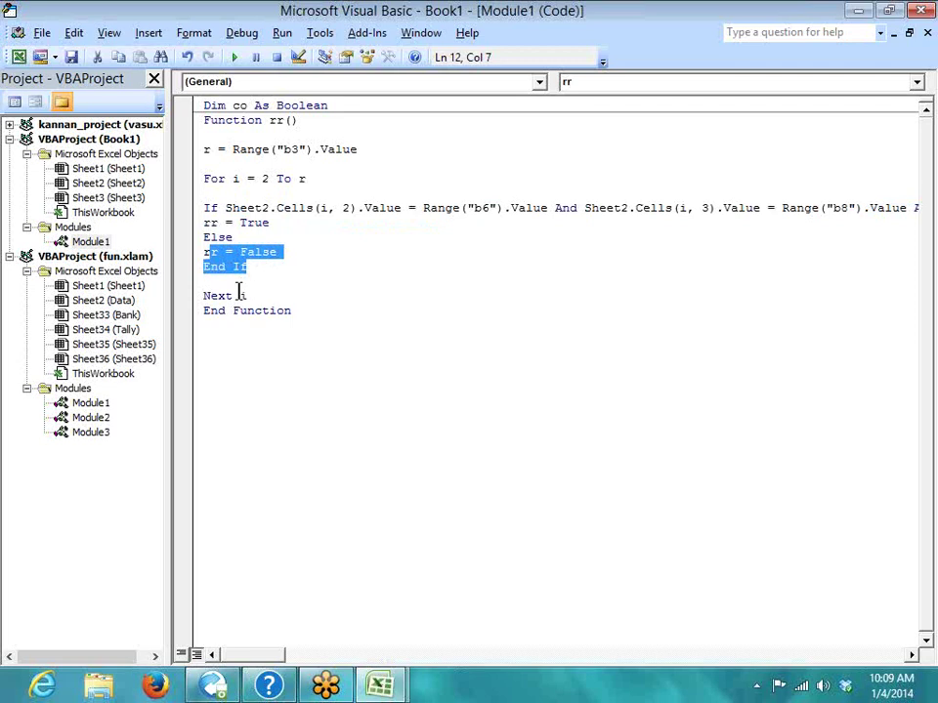
{"action": "left_click", "coordinate": [246, 282]}
{"action": "key", "text": "Return"}
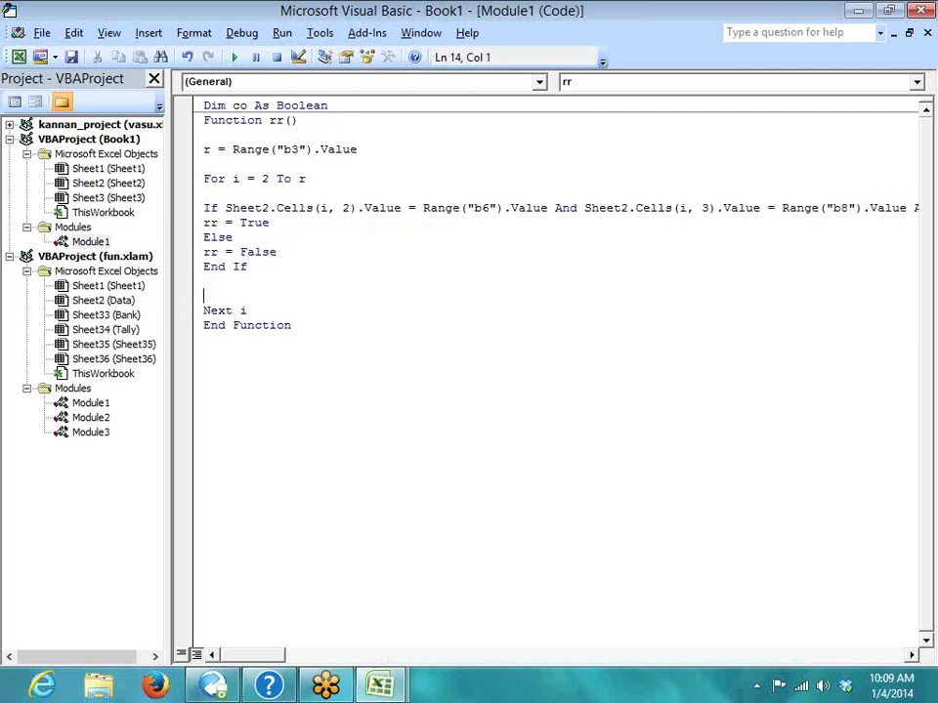
{"action": "key", "text": "Return"}
{"action": "key", "text": "Up"}
- Replace rr = True inside the loop with an r = r + 1 counter and delete rr = False
{"action": "left_click", "coordinate": [204, 252]}
{"action": "left_click", "coordinate": [203, 222]}
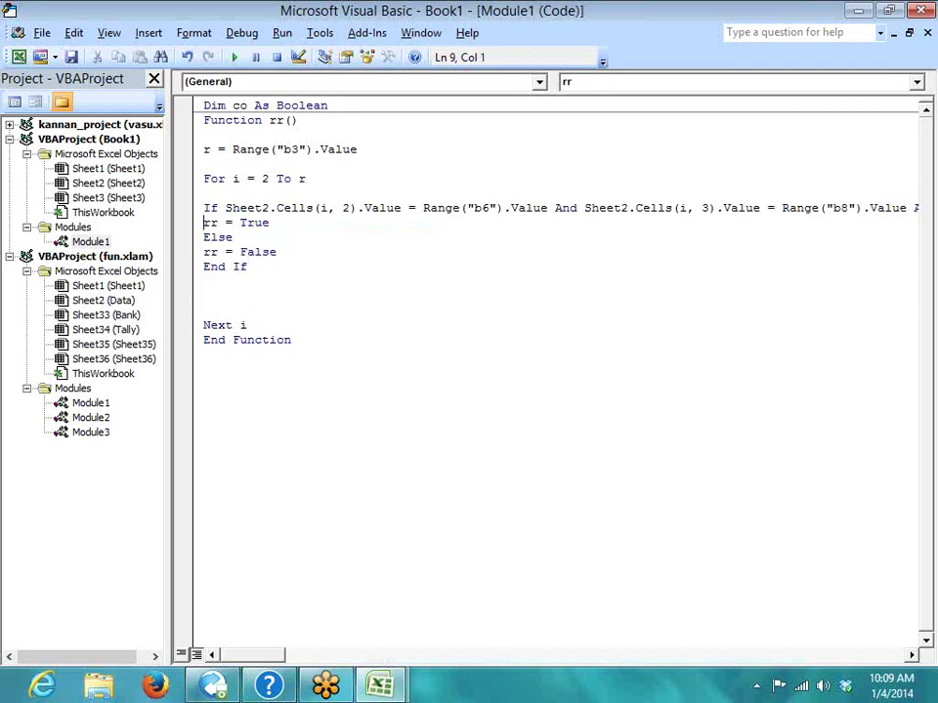
{"action": "left_click_drag", "start_coordinate": [203, 223], "coordinate": [278, 234]}
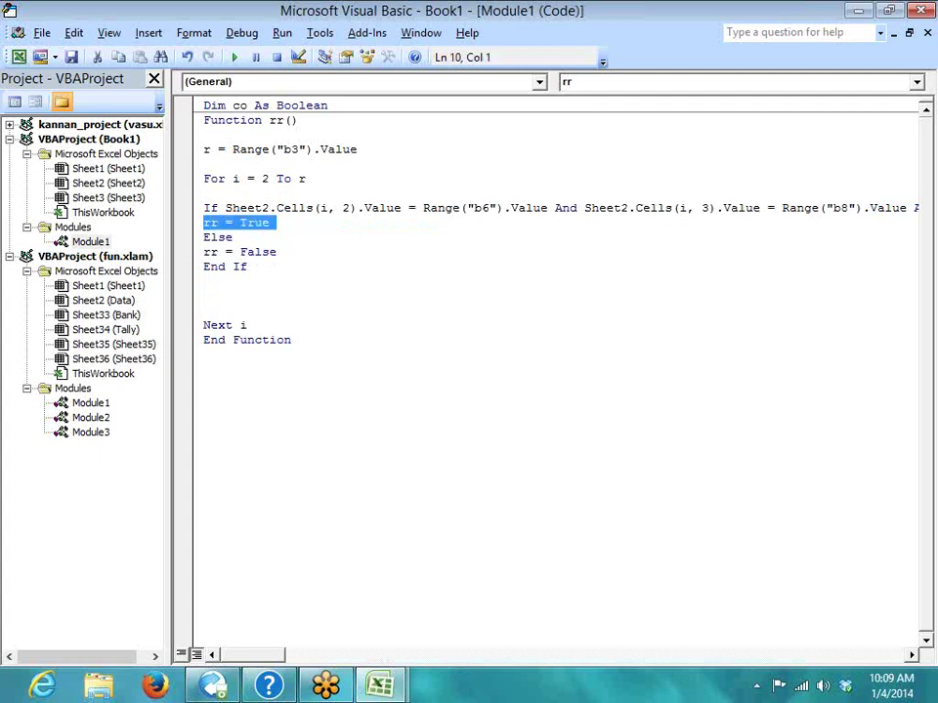
{"action": "type", "text": "rElse"}
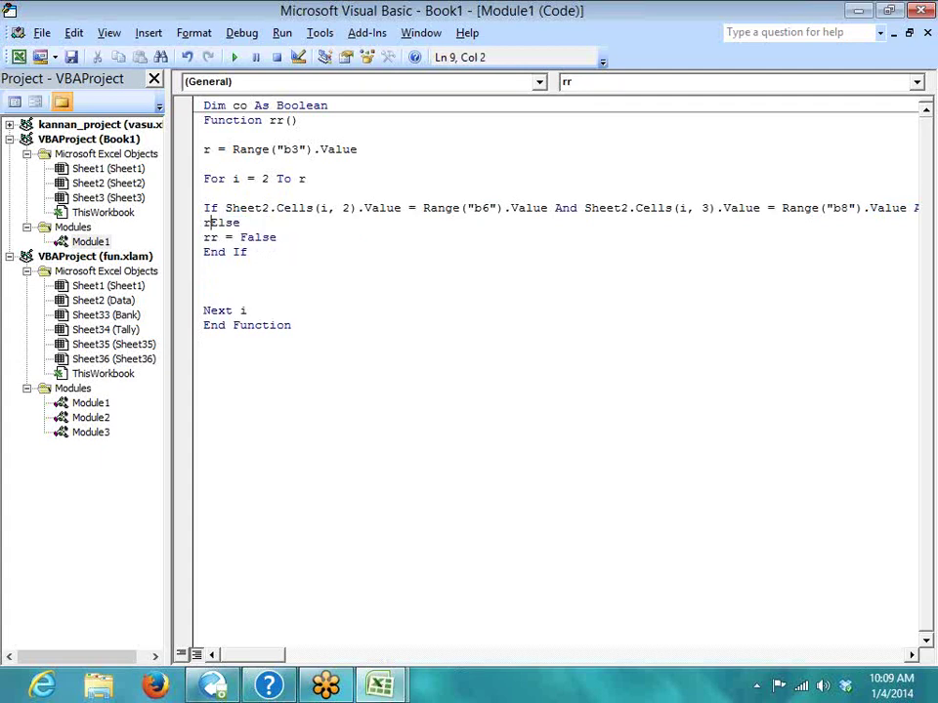
{"action": "key", "text": "Delete"}
{"action": "key", "text": "Delete"}
{"action": "key", "text": "Delete"}
{"action": "key", "text": "Delete"}
{"action": "type", "text": "= "}
{"action": "type", "text": "r + 1"}
{"action": "key", "text": "Down"}
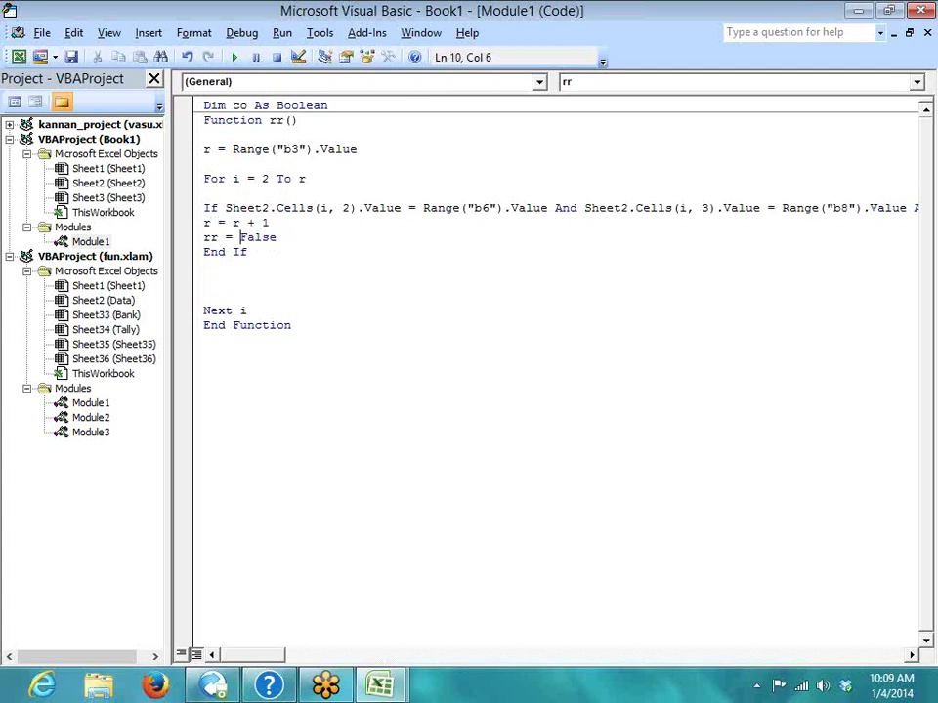
{"action": "key", "text": "Down"}
{"action": "key", "text": "Up"}
{"action": "key", "text": "Left"}
{"action": "key", "text": "Left"}
{"action": "key", "text": "Left"}
{"action": "key", "text": "Left"}
{"action": "key", "text": "shift+Down"}
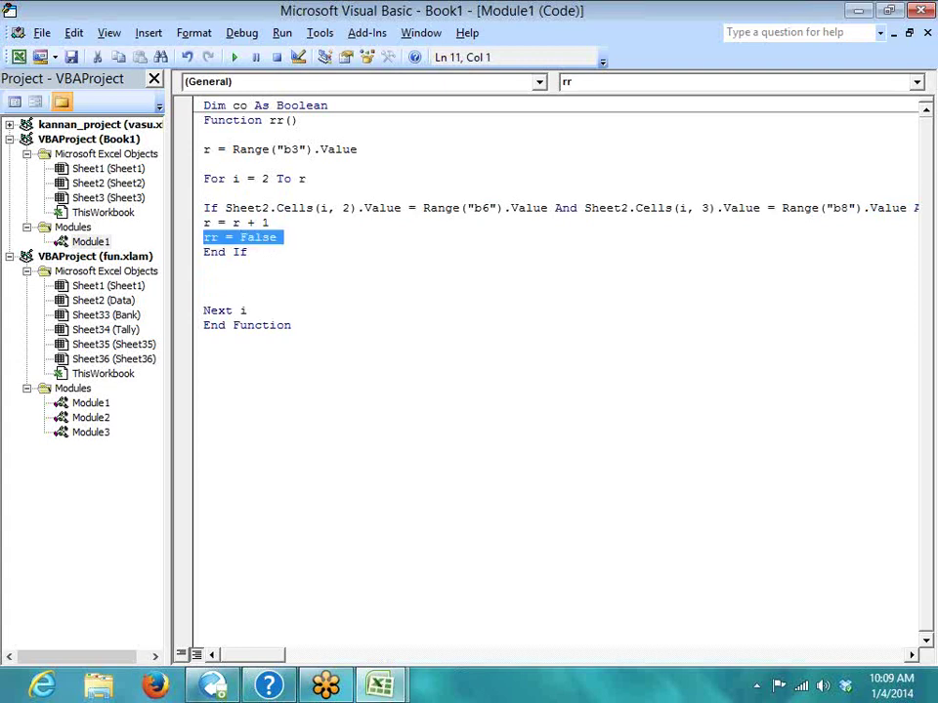
{"action": "key", "text": "Delete"}
- Tidy the blank lines around Next i, leaving room below the loop
{"action": "key", "text": "Down"}
{"action": "key", "text": "Down"}
{"action": "key", "text": "Down"}
{"action": "key", "text": "Down"}
{"action": "key", "text": "Down"}
{"action": "key", "text": "Up"}
{"action": "key", "text": "Up"}
{"action": "key", "text": "Up"}
{"action": "key", "text": "Up"}
{"action": "key", "text": "Delete"}
{"action": "key", "text": "Delete"}
{"action": "key", "text": "Delete"}
{"action": "key", "text": "Down"}
{"action": "key", "text": "Return"}
{"action": "key", "text": "Return"}
{"action": "key", "text": "Up"}
{"action": "key", "text": "Up"}
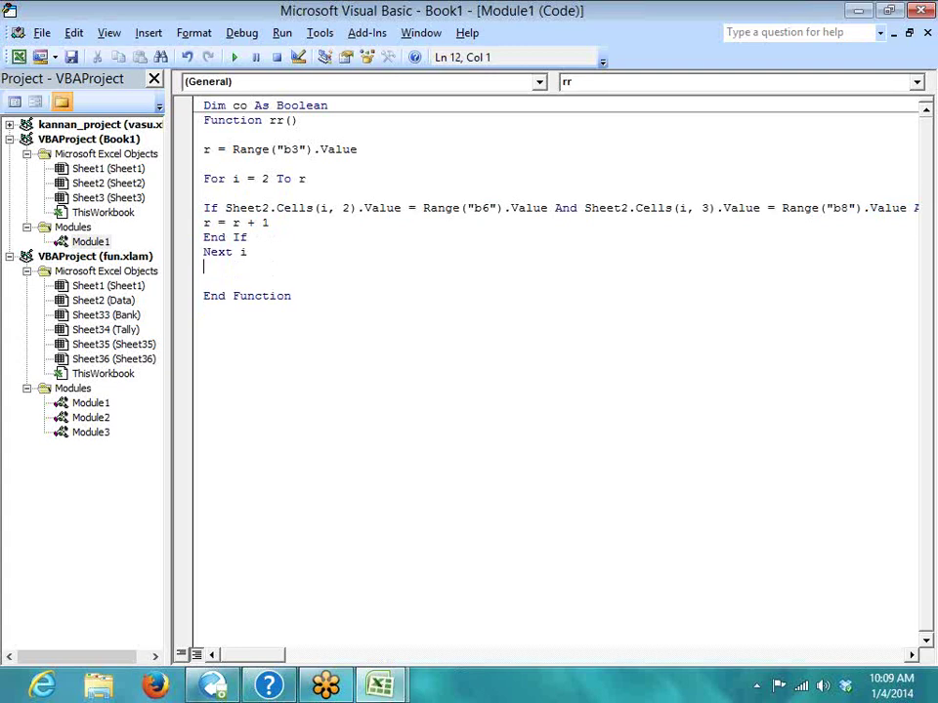
- After the loop, add If r > 0 Then rr = True, Else rr = False, End If
{"action": "type", "text": "if r> "}
{"action": "type", "text": "0 then"}
{"action": "key", "text": "Return"}
{"action": "type", "text": "rr=true"}
{"action": "key", "text": "Return"}
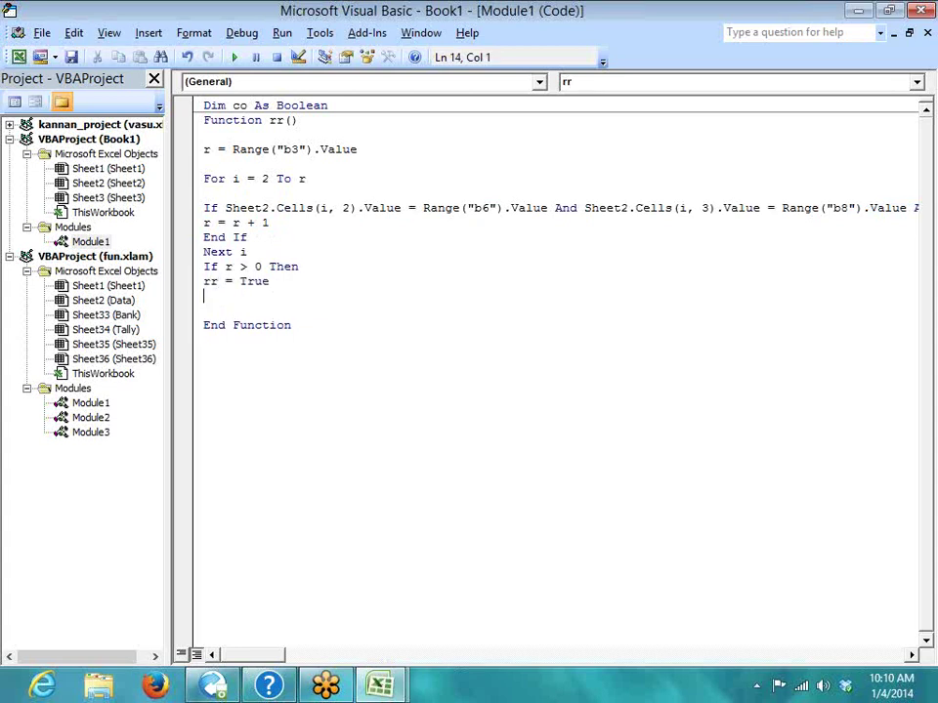
{"action": "type", "text": "else"}
{"action": "key", "text": "Return"}
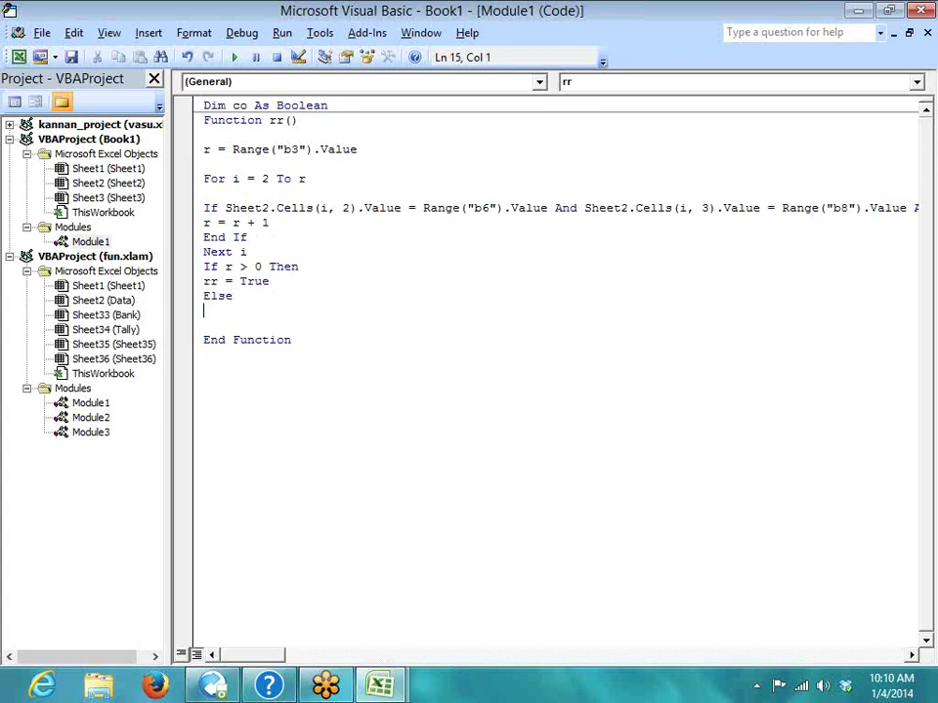
{"action": "type", "text": "rr=false"}
{"action": "key", "text": "Return"}
{"action": "type", "text": "end if"}
{"action": "key", "text": "Return"}
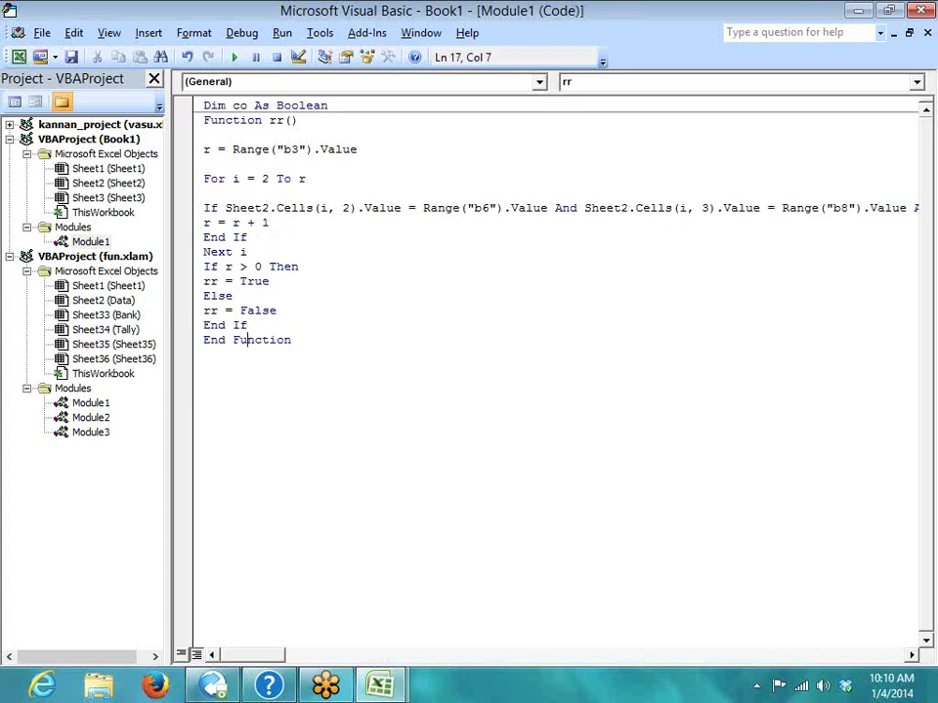
{"action": "key", "text": "alt+F11"}
- Re-enter the =rr() formula in Sheet1's B21 so it recalculates to TRUE
{"action": "left_click", "coordinate": [85, 639]}
{"action": "left_click", "coordinate": [156, 580]}
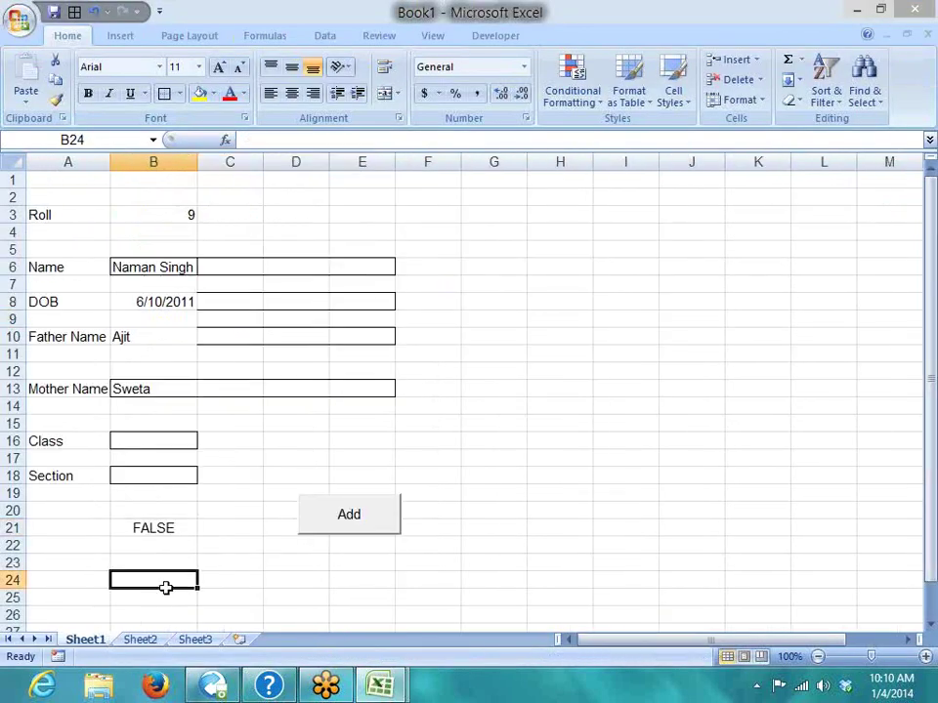
{"action": "double_click", "coordinate": [156, 528]}
{"action": "left_click", "coordinate": [158, 564]}
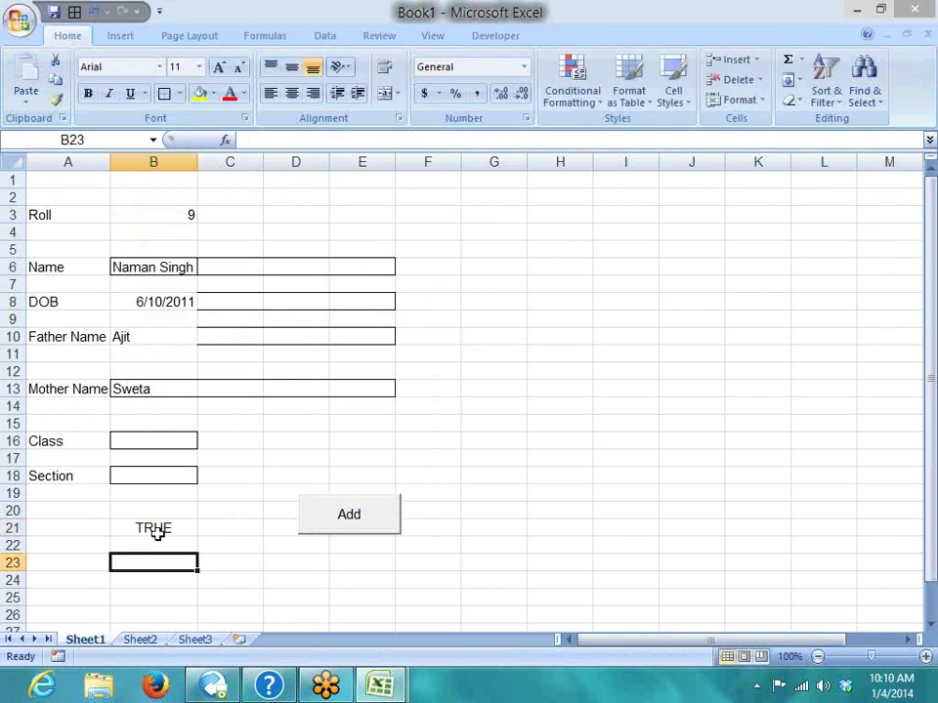
{"action": "left_click", "coordinate": [155, 529]}
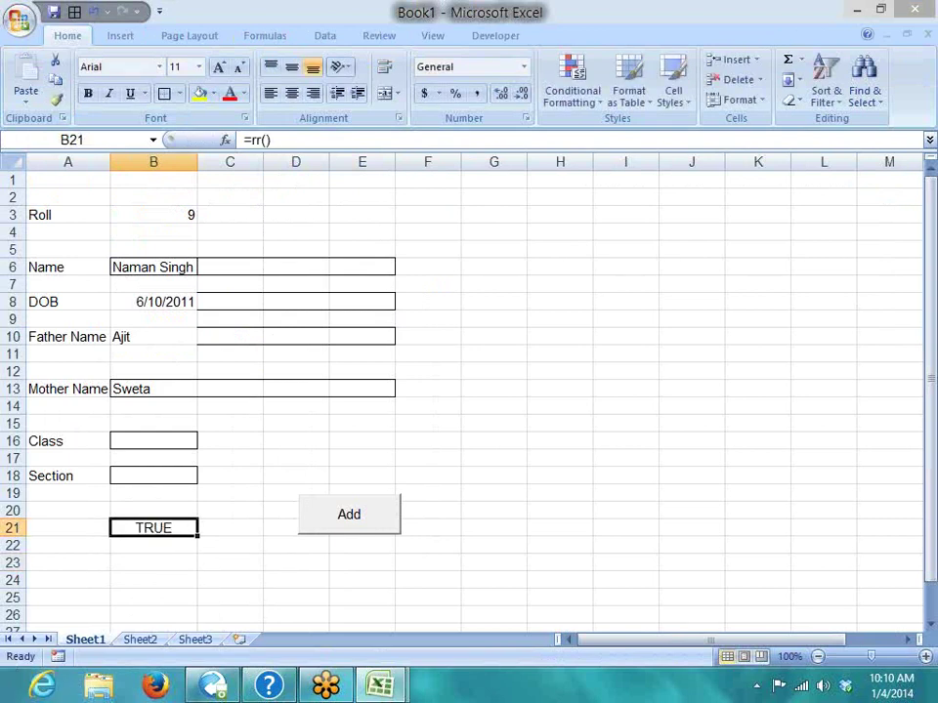
{"action": "left_click", "coordinate": [379, 685]}
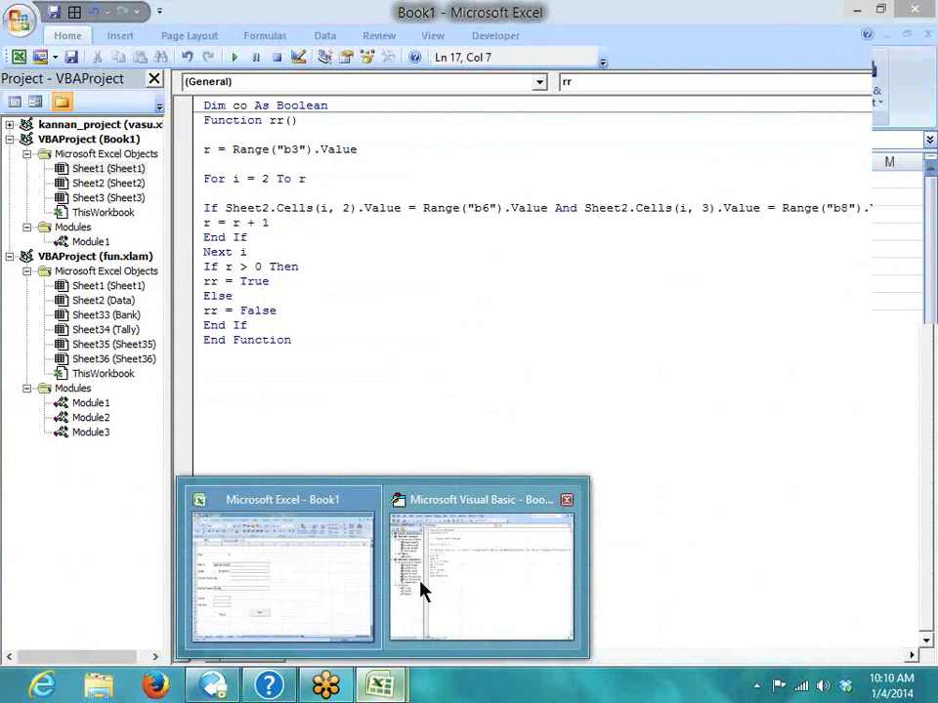
- Back in the VBA editor, insert blank lines between Next i and If r > 0 Then
{"action": "left_click", "coordinate": [421, 589]}
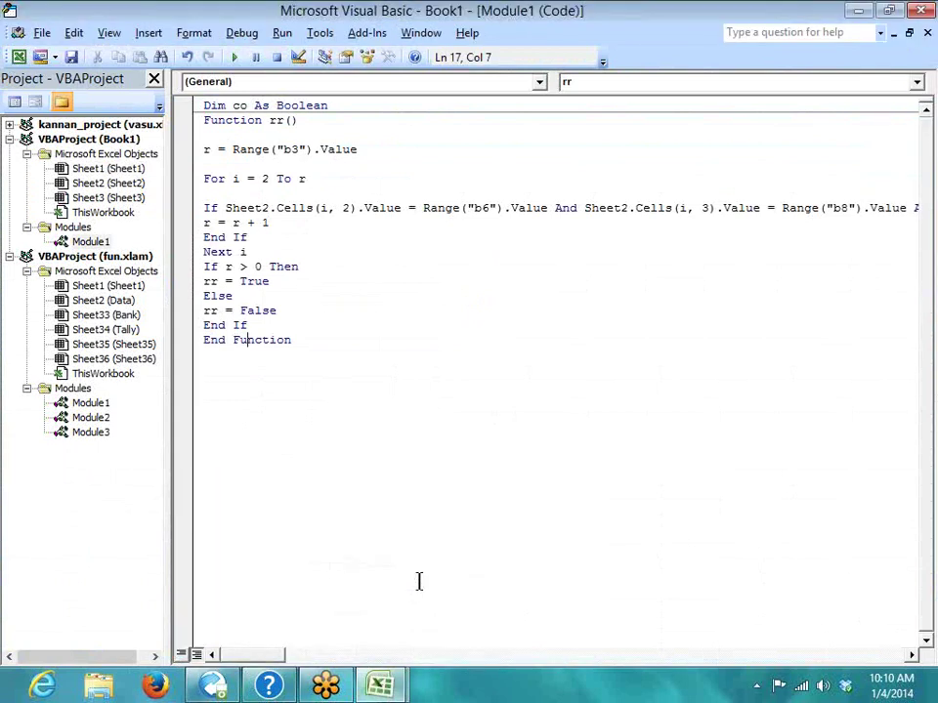
{"action": "left_click", "coordinate": [206, 265]}
{"action": "left_click", "coordinate": [202, 264]}
{"action": "key", "text": "Return"}
{"action": "key", "text": "Return"}
{"action": "key", "text": "Up"}
{"action": "key", "text": "Up"}
{"action": "key", "text": "Up"}
{"action": "key", "text": "Up"}
{"action": "key", "text": "Up"}
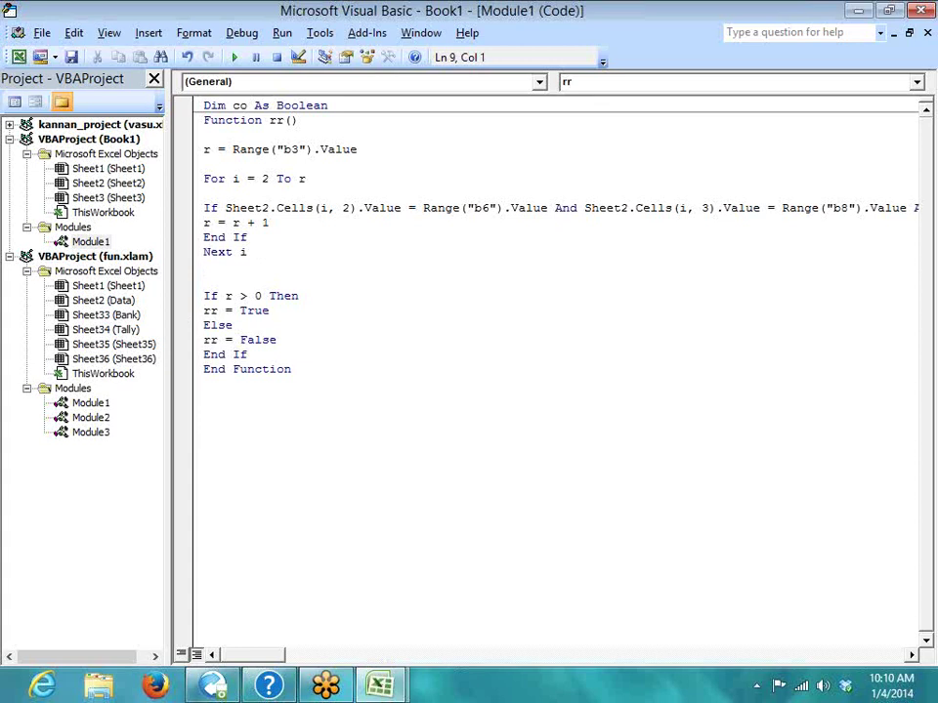
- Look at name cell B6 in Excel, then open Sheet1's Add button code
{"action": "mouse_move", "coordinate": [381, 681]}
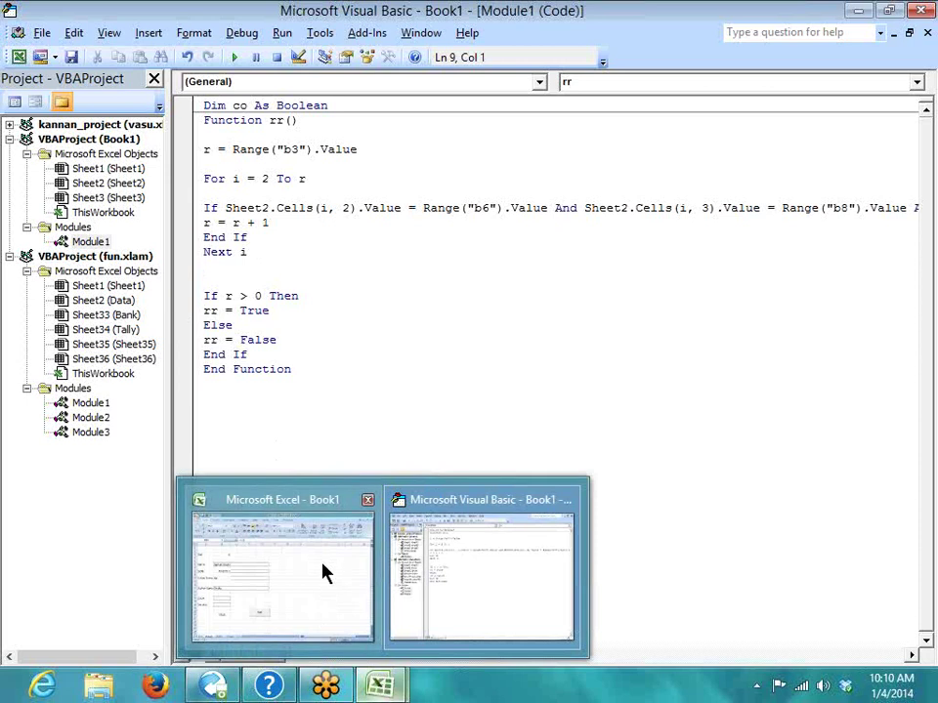
{"action": "left_click", "coordinate": [324, 570]}
{"action": "left_click", "coordinate": [146, 269]}
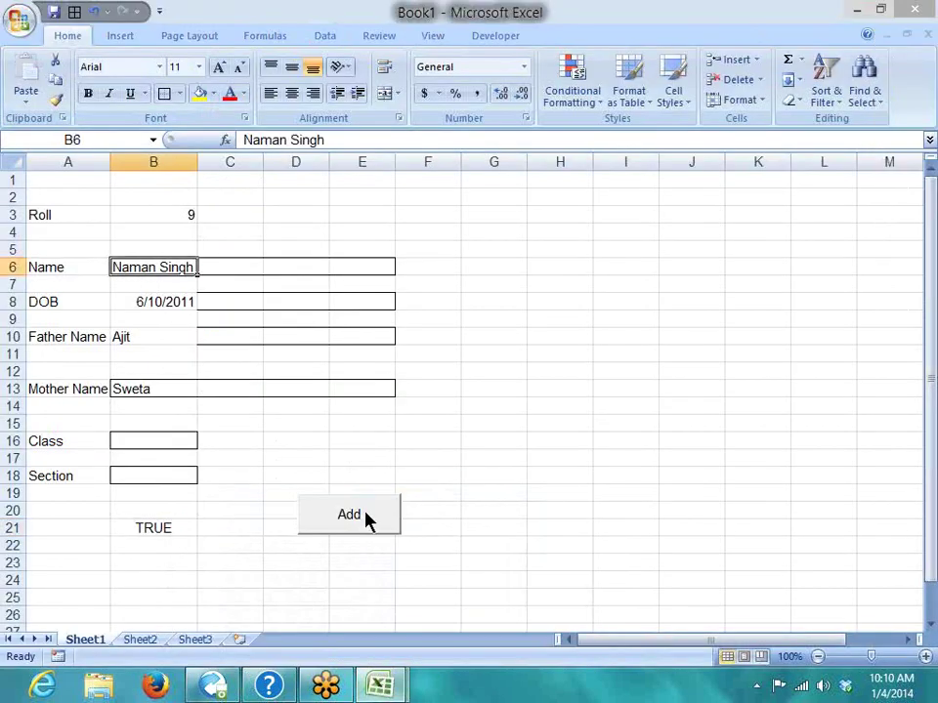
{"action": "left_click", "coordinate": [386, 684]}
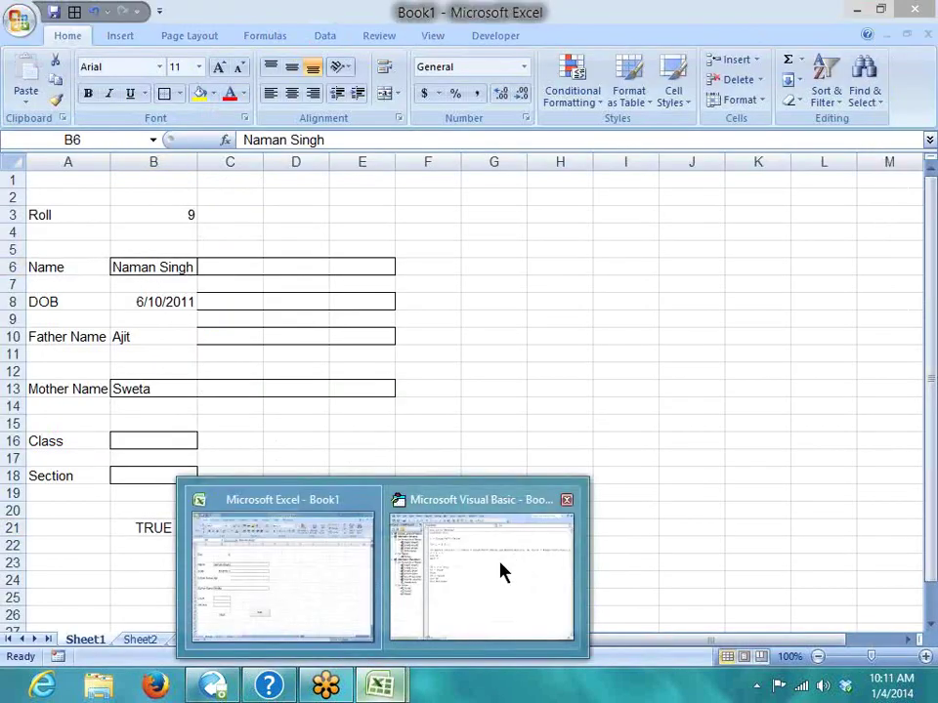
{"action": "left_click", "coordinate": [500, 571]}
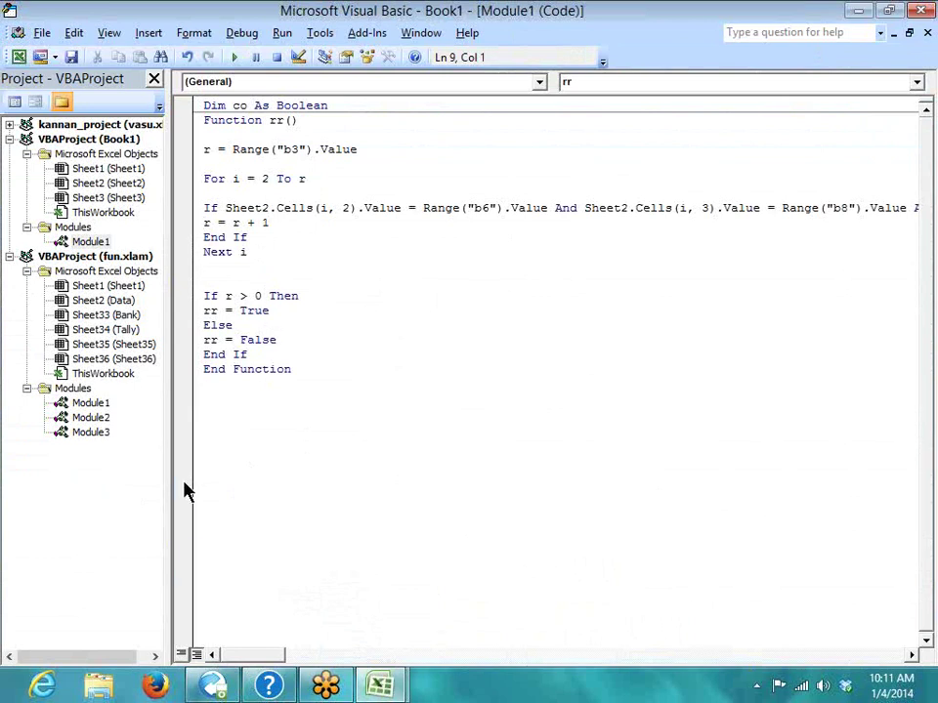
{"action": "double_click", "coordinate": [105, 172]}
- Insert blank lines above Dim c As Integer and start a new If line
{"action": "left_click", "coordinate": [261, 342]}
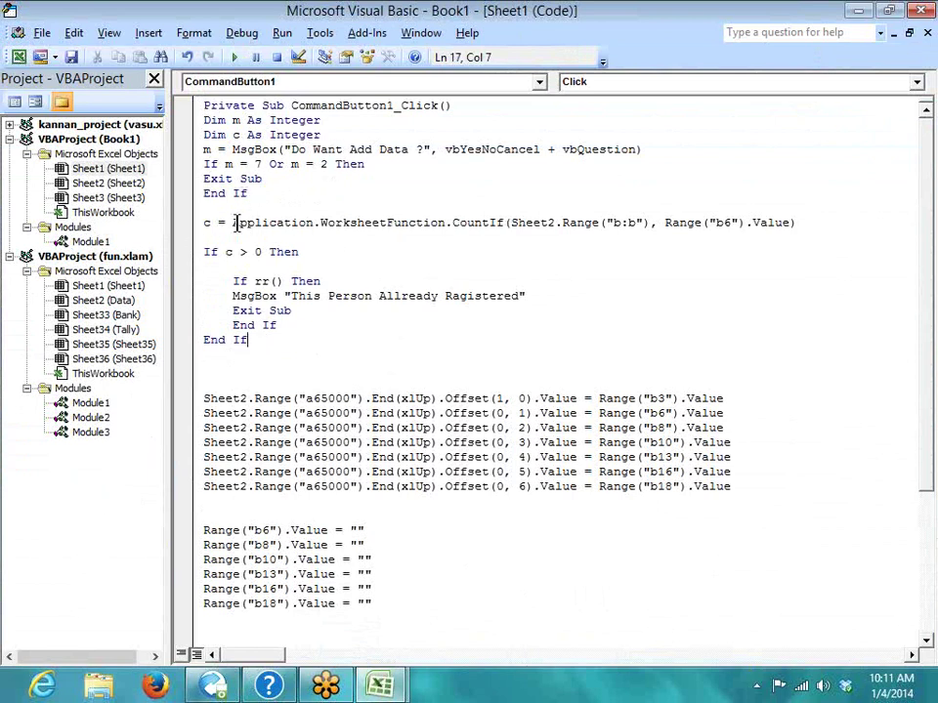
{"action": "left_click", "coordinate": [204, 135]}
{"action": "key", "text": "Return"}
{"action": "key", "text": "Return"}
{"action": "key", "text": "Return"}
{"action": "left_click", "coordinate": [204, 148]}
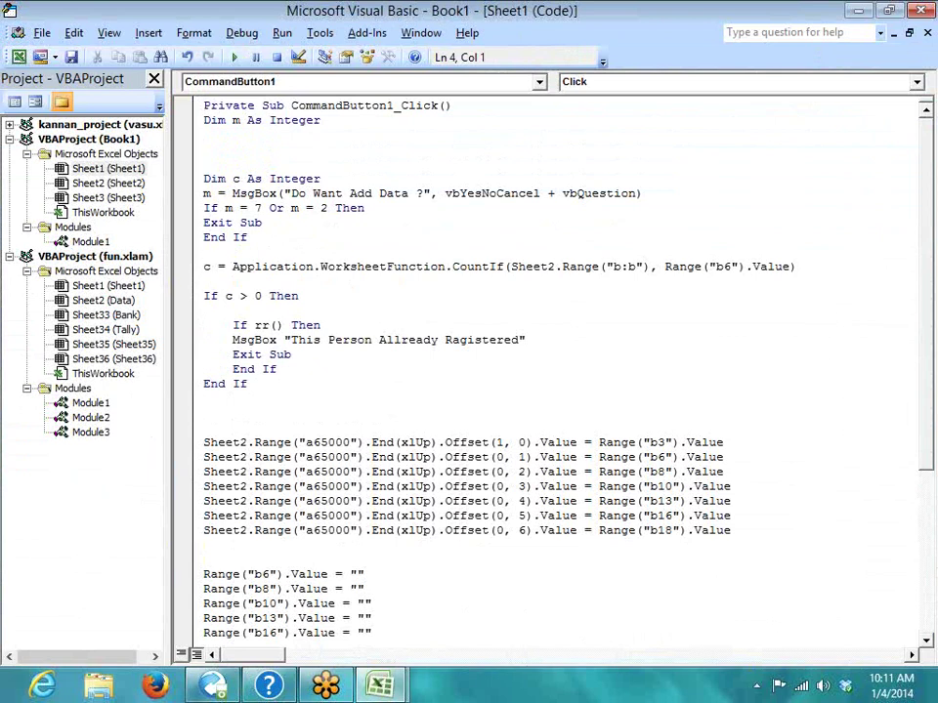
{"action": "type", "text": "if range"}
{"action": "key", "text": "BackSpace"}
{"action": "key", "text": "BackSpace"}
{"action": "key", "text": "BackSpace"}
{"action": "key", "text": "BackSpace"}
{"action": "key", "text": "BackSpace"}
{"action": "key", "text": "alt+F11"}
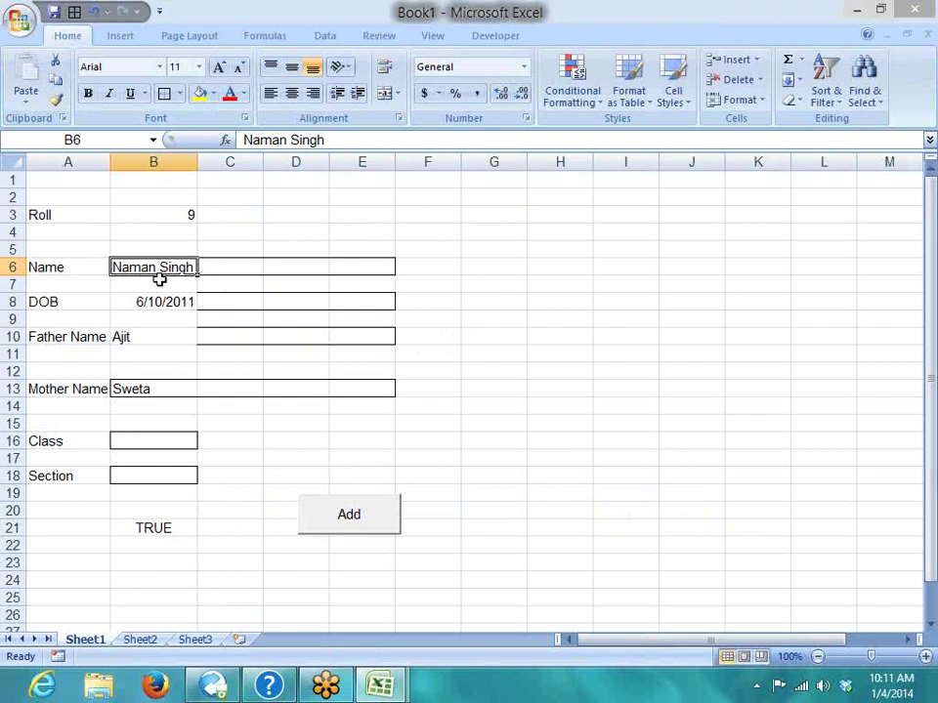
{"action": "key", "text": "alt+Tab"}
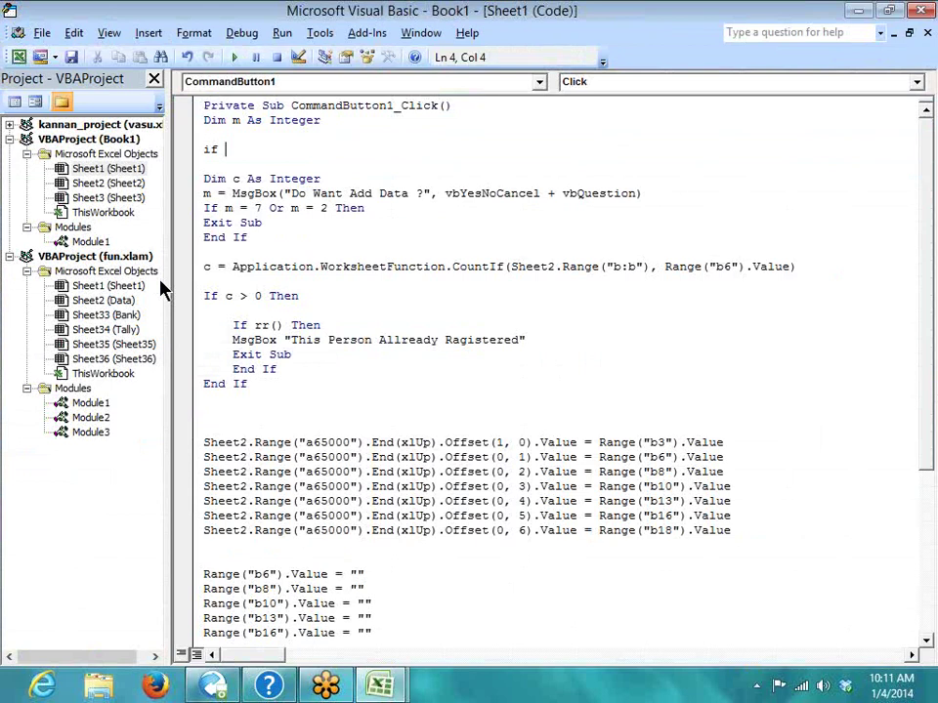
- Write the test If Len(Range("b6").Value) <= 2 Then
{"action": "type", "text": "n"}
{"action": "key", "text": "BackSpace"}
{"action": "type", "text": "m"}
{"action": "key", "text": "BackSpace"}
{"action": "type", "text": "len("}
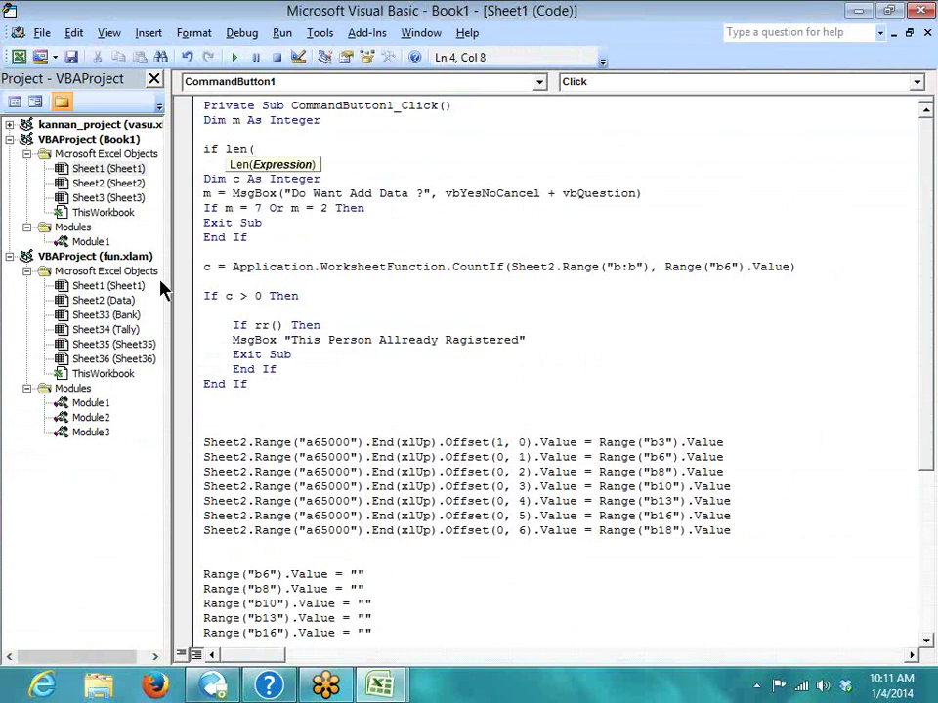
{"action": "type", "text": "range"}
{"action": "type", "text": "("}
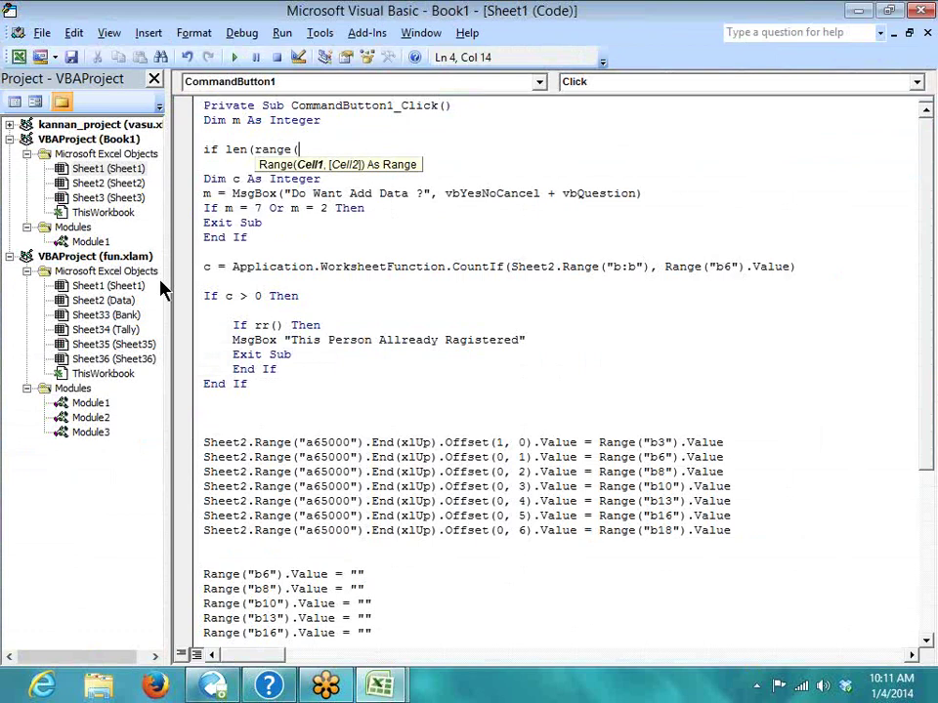
{"action": "type", "text": "\"b6\")"}
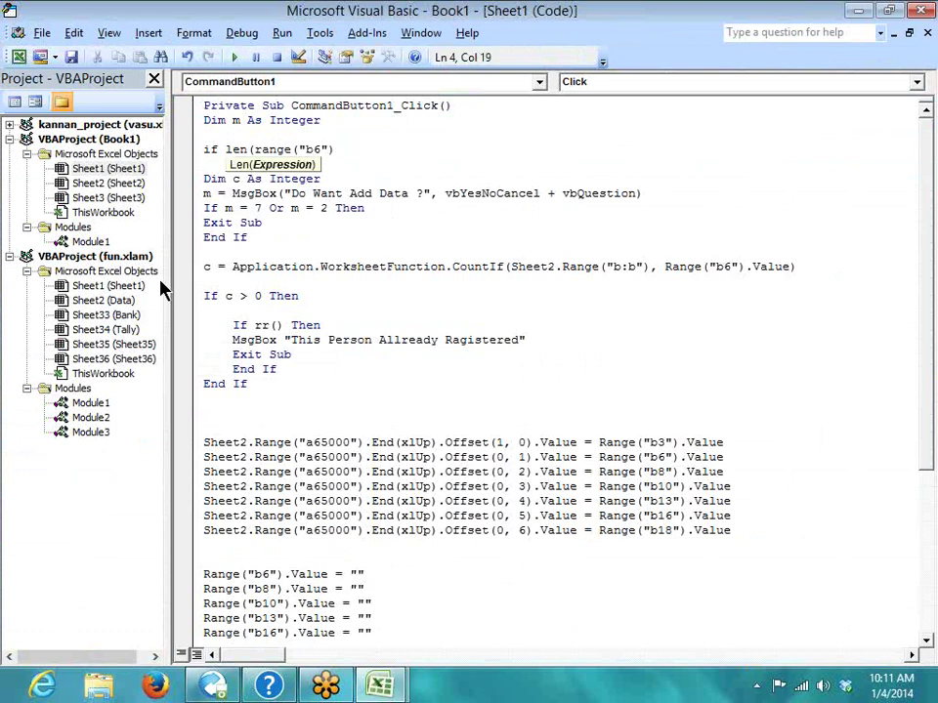
{"action": "type", "text": ".va"}
{"action": "key", "text": "Tab"}
{"action": "type", "text": ")"}
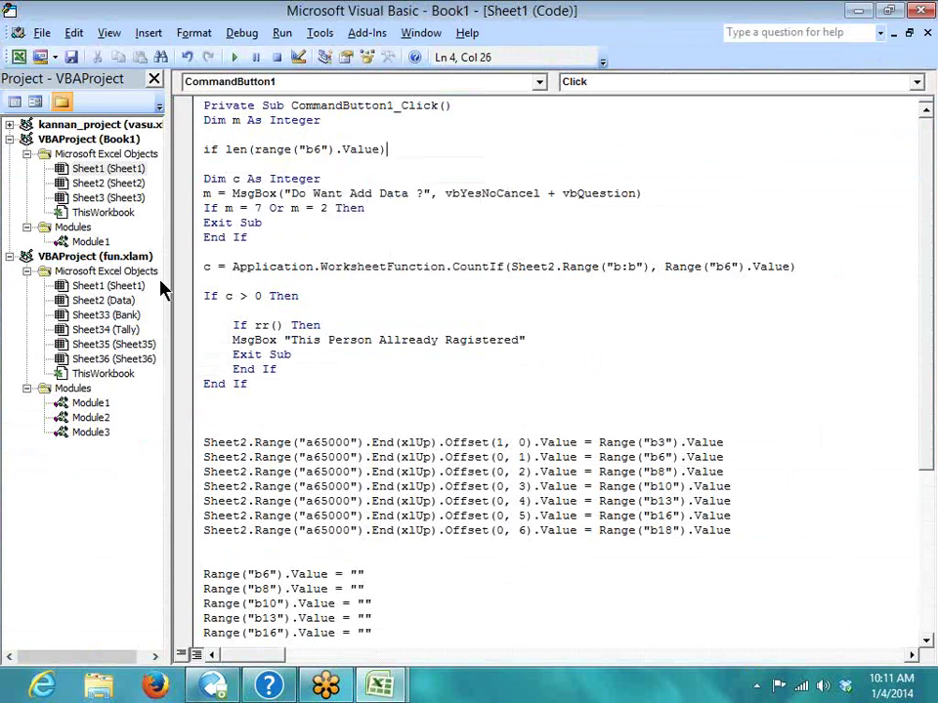
{"action": "type", "text": ">"}
{"action": "type", "text": "2 t"}
{"action": "key", "text": "BackSpace"}
{"action": "key", "text": "BackSpace"}
{"action": "key", "text": "BackSpace"}
{"action": "key", "text": "BackSpace"}
{"action": "type", "text": "<=2 then"}
{"action": "key", "text": "Return"}
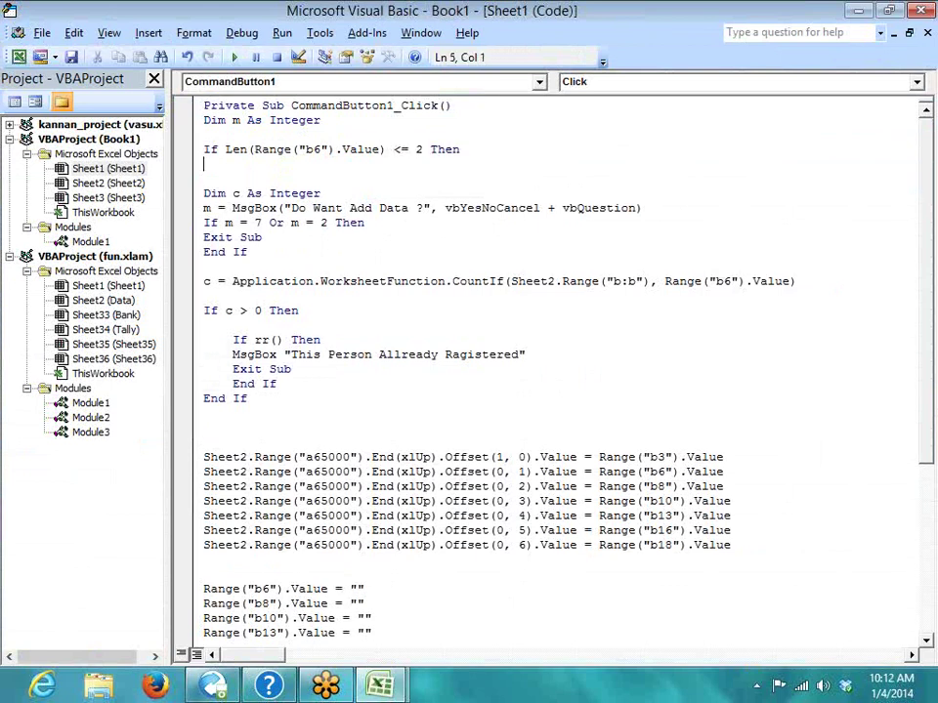
- Add MsgBox "Please Enter Name More Than 2 Digits" and an End If
{"action": "type", "text": "msgbo"}
{"action": "type", "text": "x \""}
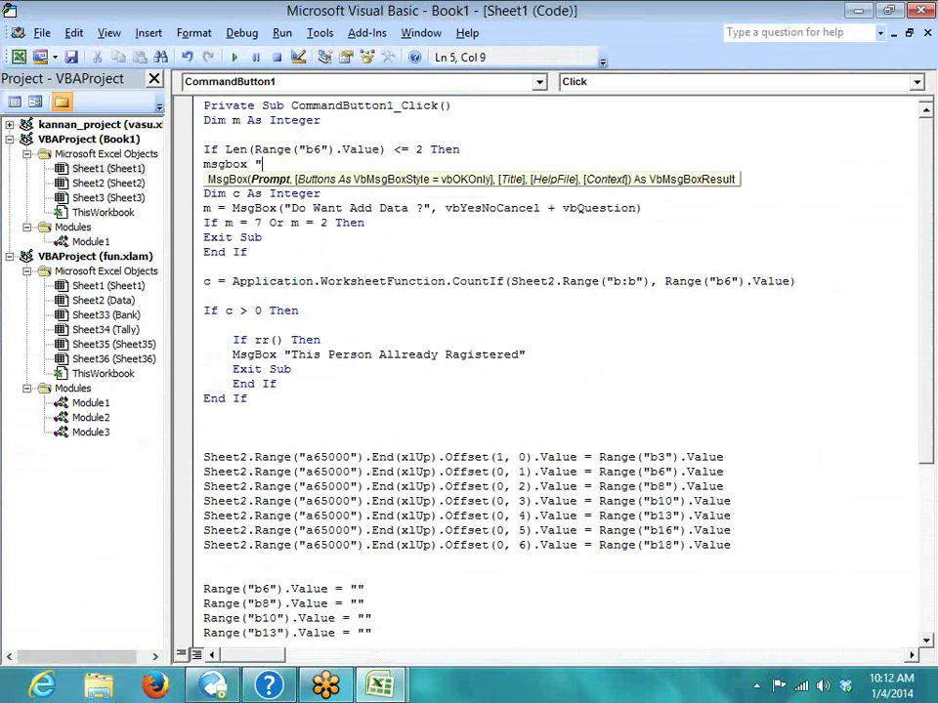
{"action": "type", "text": "Please Enter Name More "}
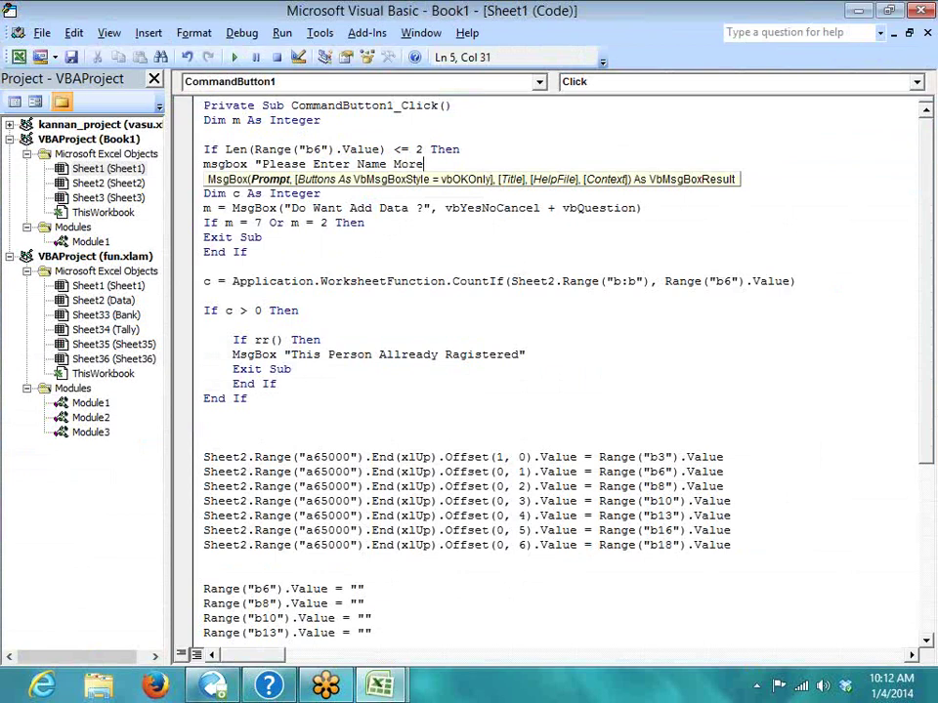
{"action": "type", "text": "The"}
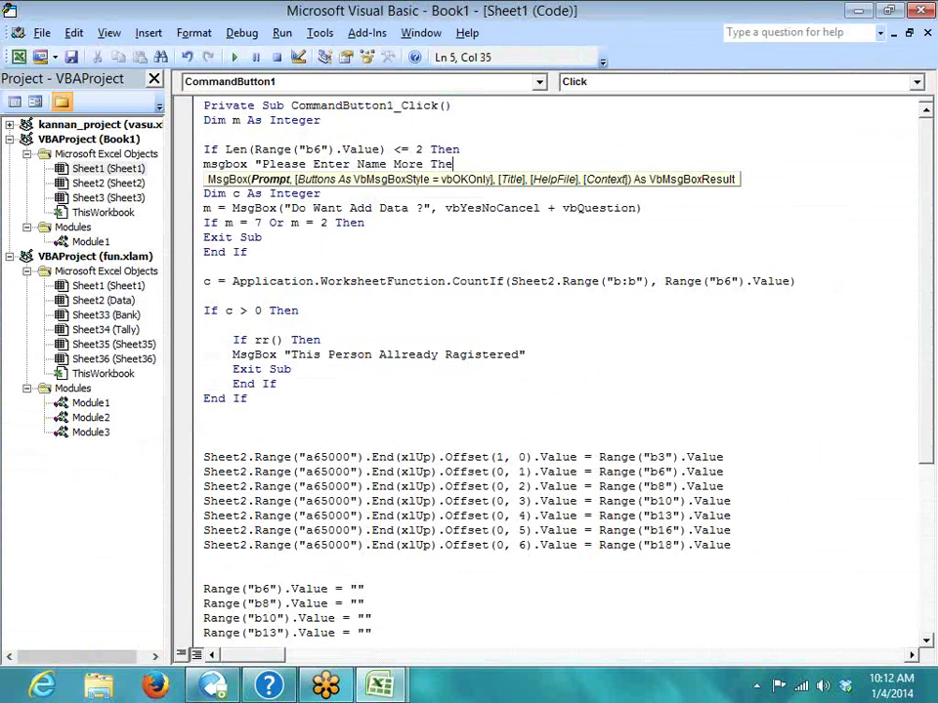
{"action": "key", "text": "BackSpace"}
{"action": "type", "text": "an 2 "}
{"action": "type", "text": "Digits\""}
{"action": "key", "text": "Return"}
{"action": "type", "text": "end"}
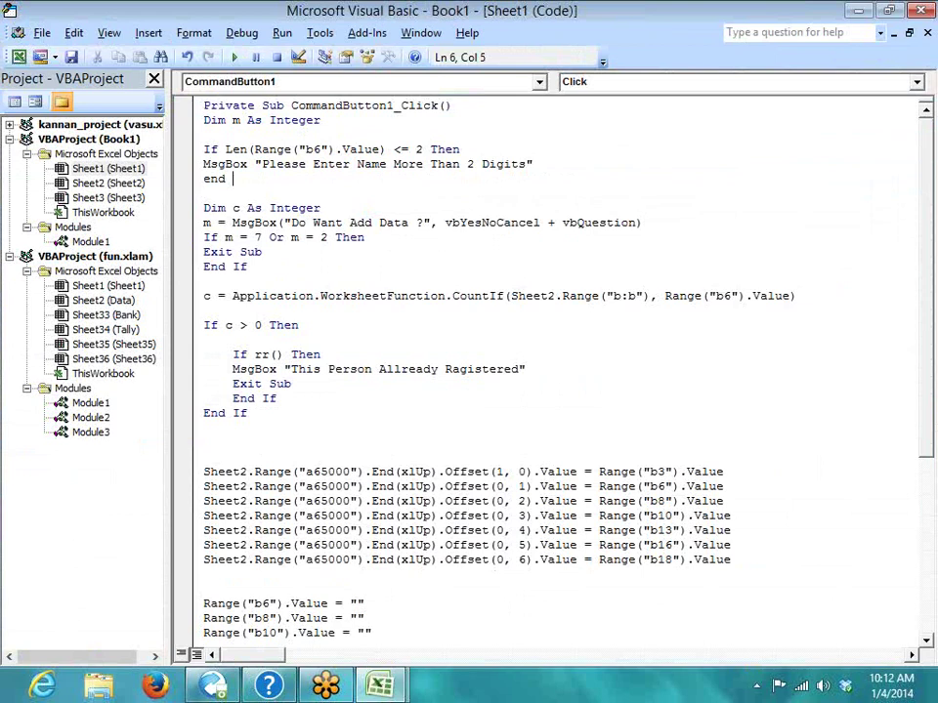
{"action": "type", "text": " if"}
{"action": "key", "text": "Return"}
{"action": "key", "text": "Left"}
{"action": "key", "text": "Left"}
{"action": "key", "text": "Up"}
{"action": "key", "text": "End"}
{"action": "key", "text": "Right"}
{"action": "key", "text": "Return"}
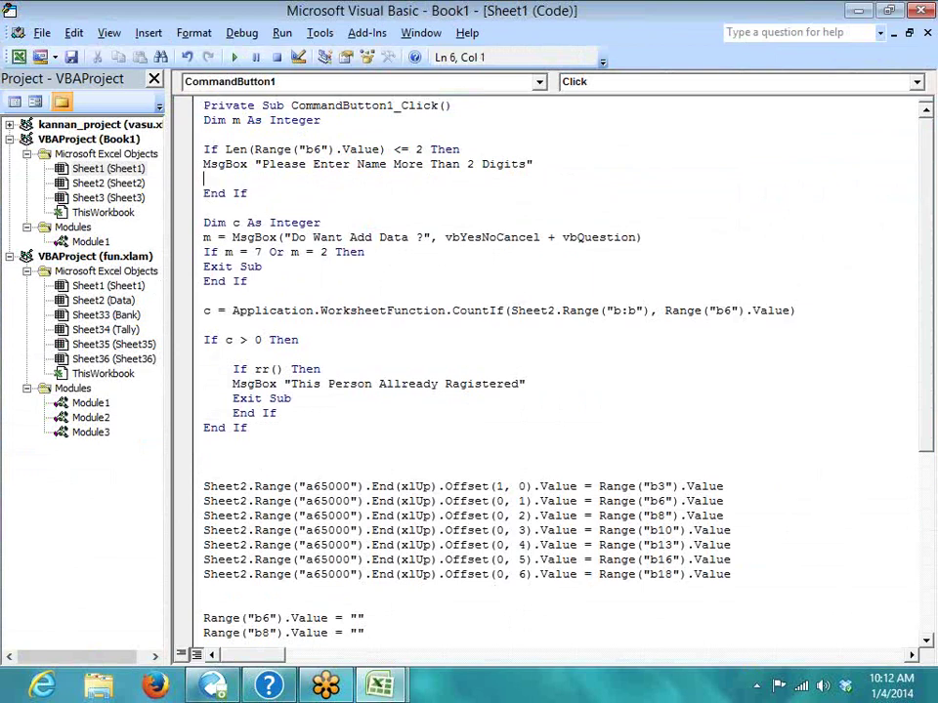
- Add Exit Sub after the message, fixing the misspelled 'exite' compile error
{"action": "type", "text": "exite "}
{"action": "type", "text": "sub"}
{"action": "left_click", "coordinate": [161, 288]}
{"action": "key", "text": "Return"}
{"action": "key", "text": "Left"}
{"action": "key", "text": "Left"}
{"action": "key", "text": "BackSpace"}
{"action": "key", "text": "Down"}
- Switch to Excel, view Sheet2's stored student records, then go back to Sheet1
{"action": "mouse_move", "coordinate": [379, 685]}
{"action": "left_click", "coordinate": [306, 613]}
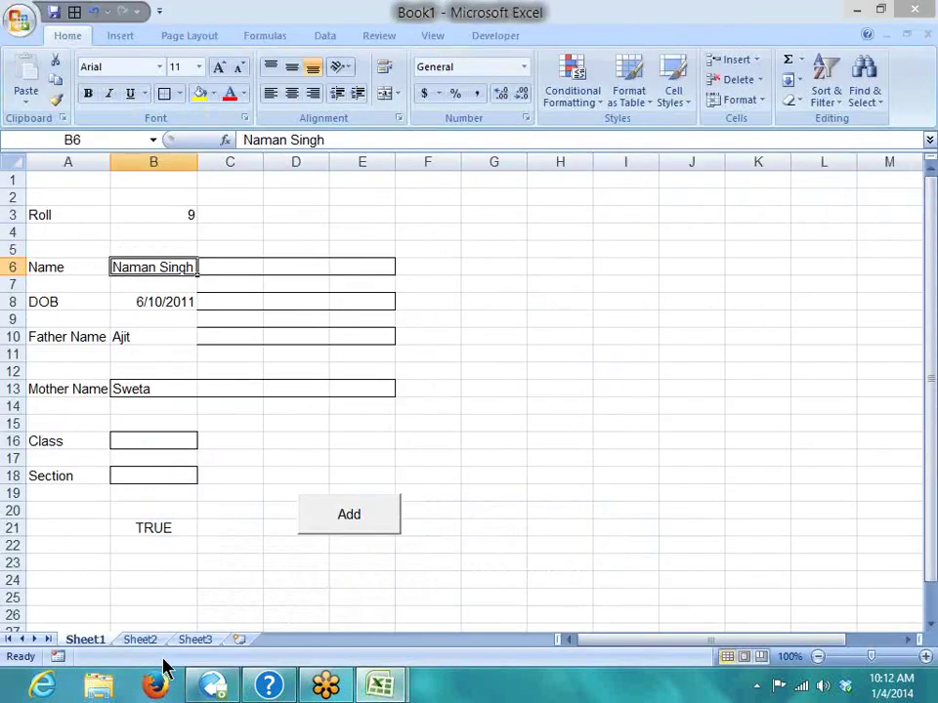
{"action": "left_click", "coordinate": [140, 639]}
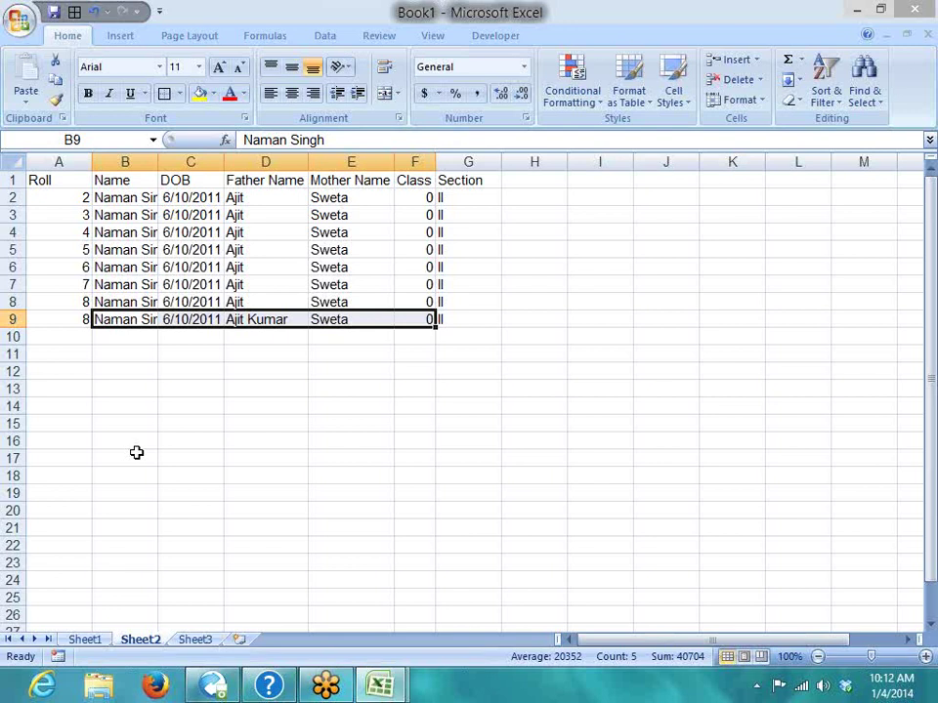
{"action": "left_click", "coordinate": [88, 641]}
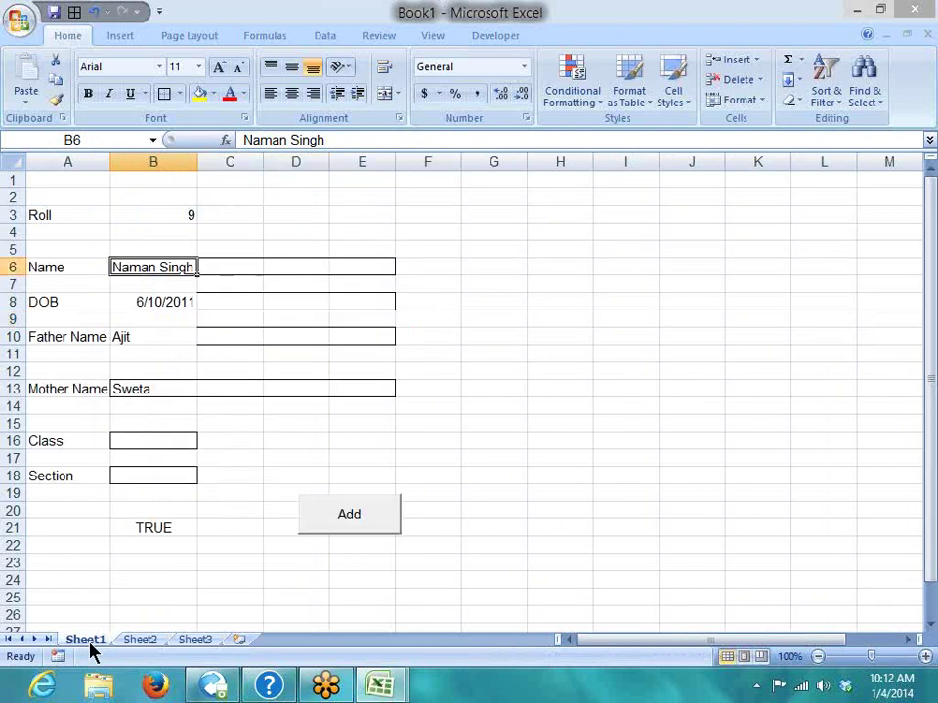
{"action": "left_click", "coordinate": [276, 693]}
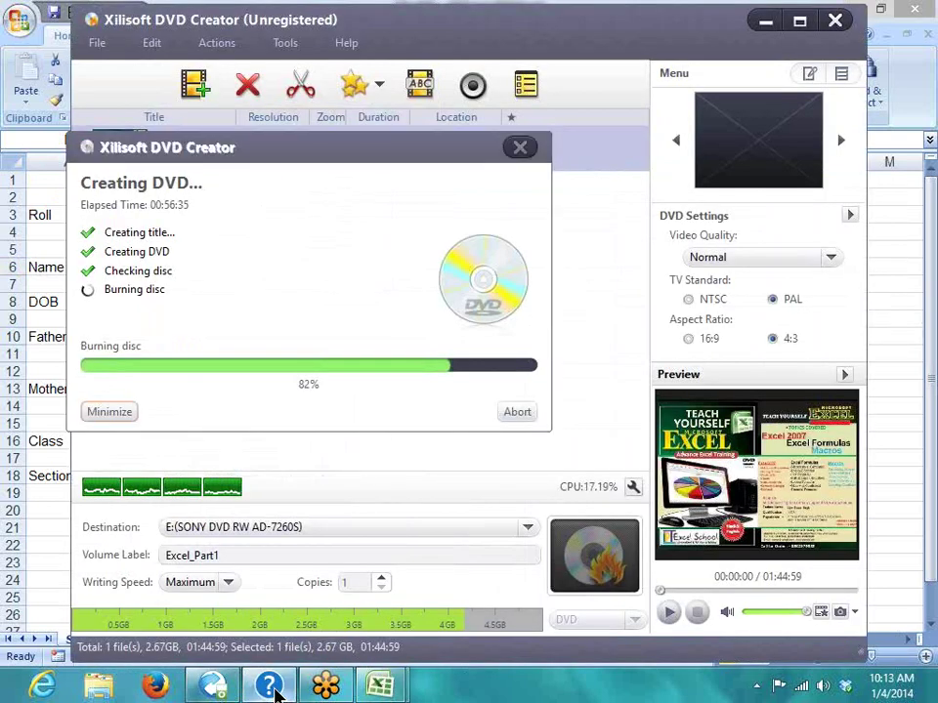
- Switch from DVD Creator back to the Excel Book1 workbook
{"action": "mouse_move", "coordinate": [381, 689]}
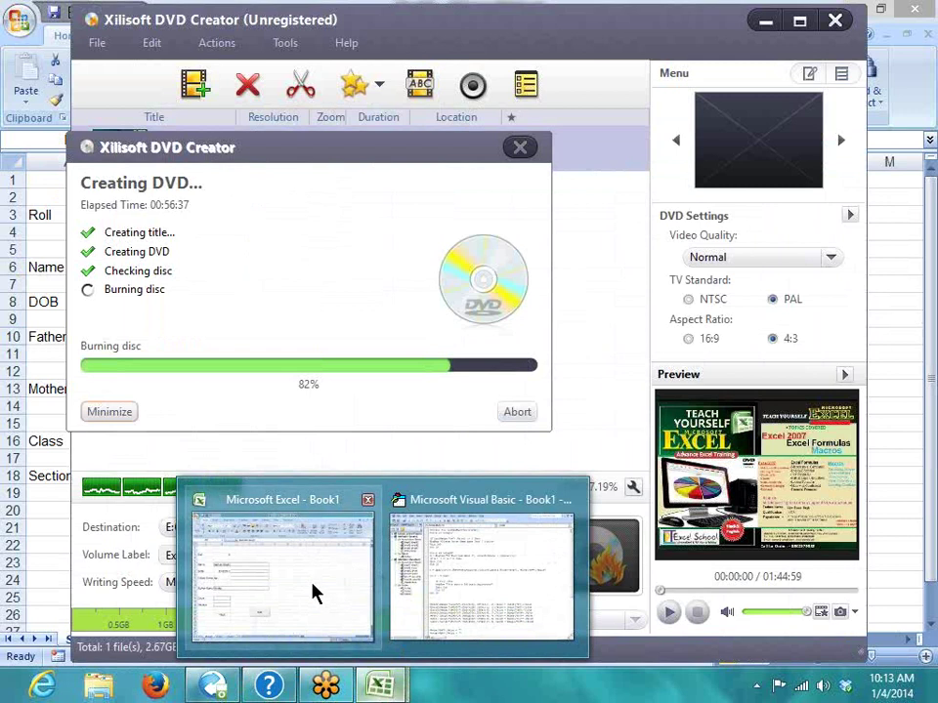
{"action": "left_click", "coordinate": [312, 590]}
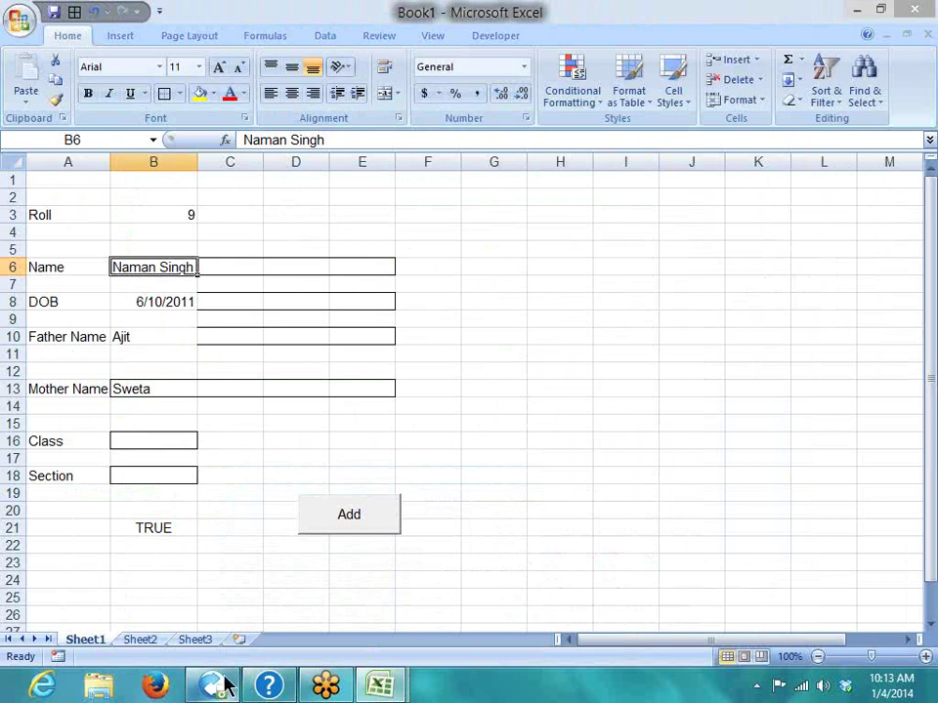
- Hide Sheet2 from its tab's context menu and return to Sheet1
{"action": "mouse_move", "coordinate": [225, 683]}
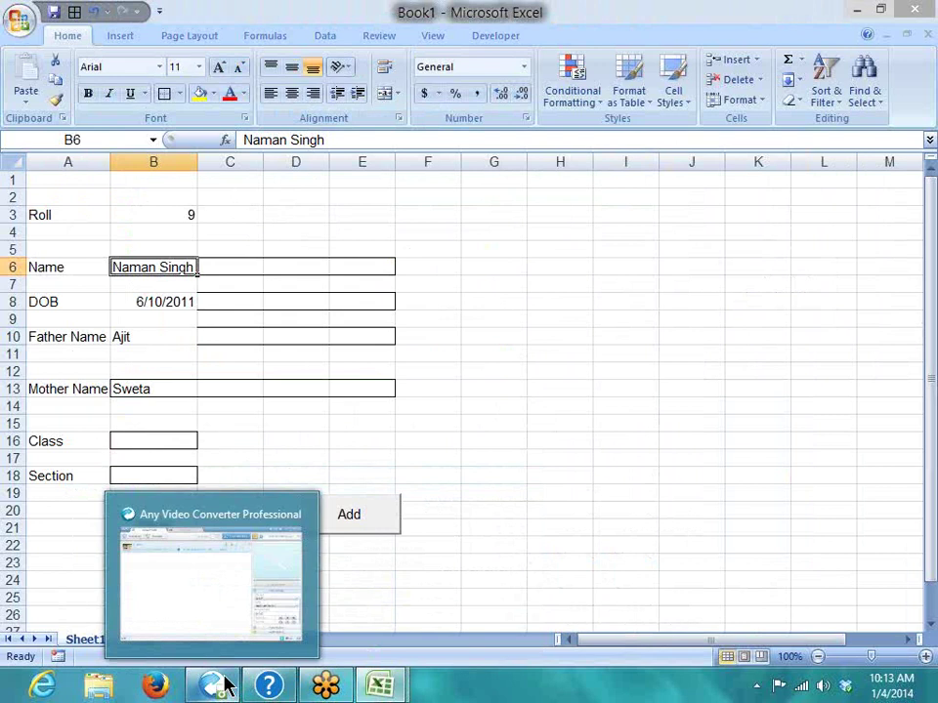
{"action": "left_click", "coordinate": [295, 284]}
{"action": "left_click", "coordinate": [148, 643]}
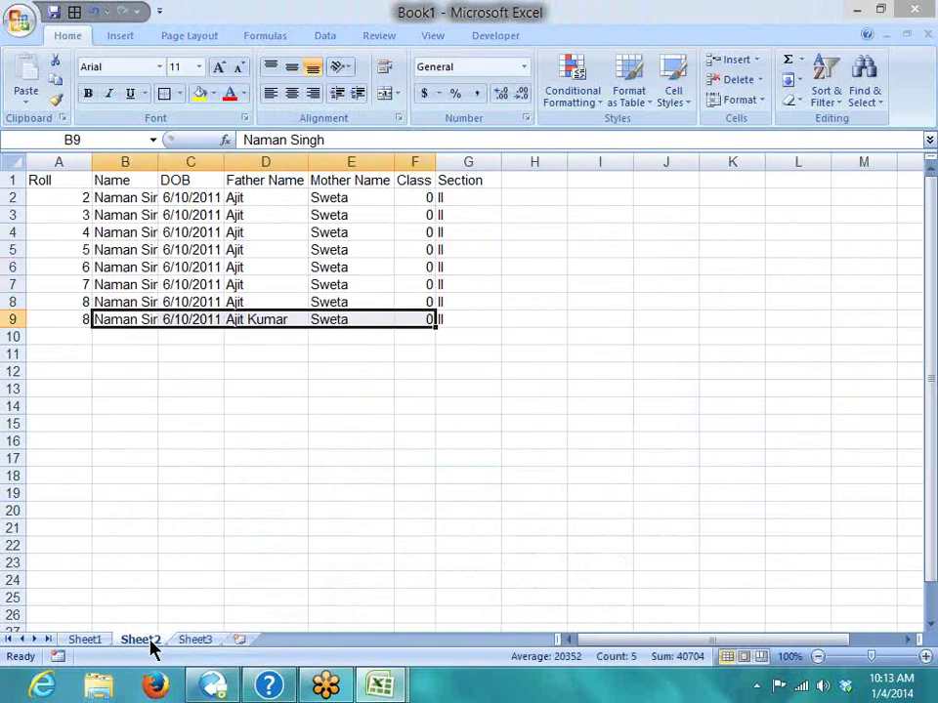
{"action": "right_click", "coordinate": [151, 647]}
{"action": "left_click", "coordinate": [207, 587]}
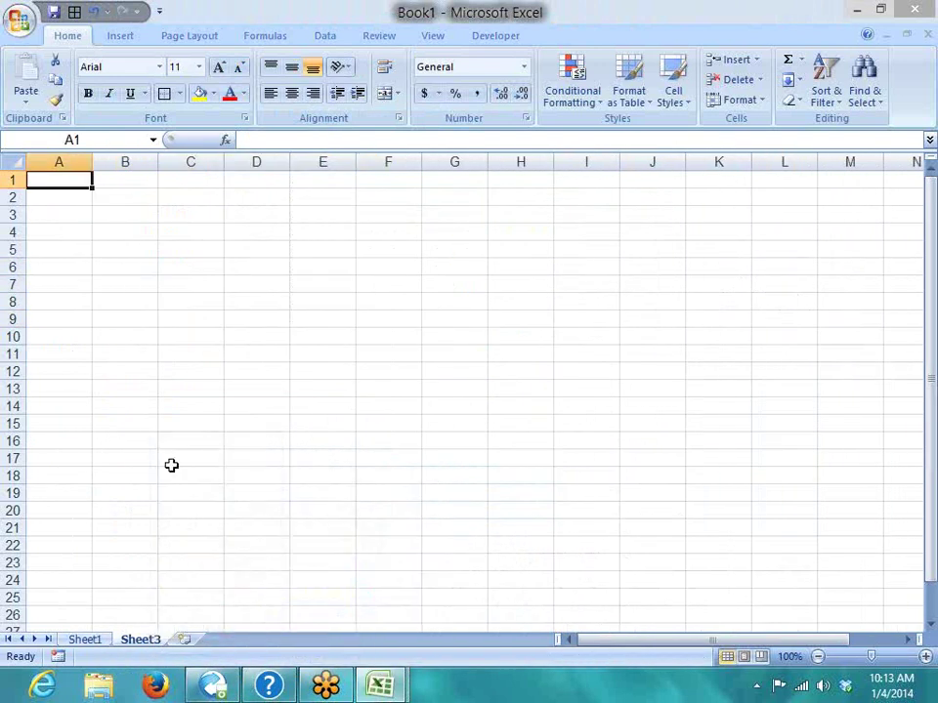
{"action": "left_click", "coordinate": [98, 639]}
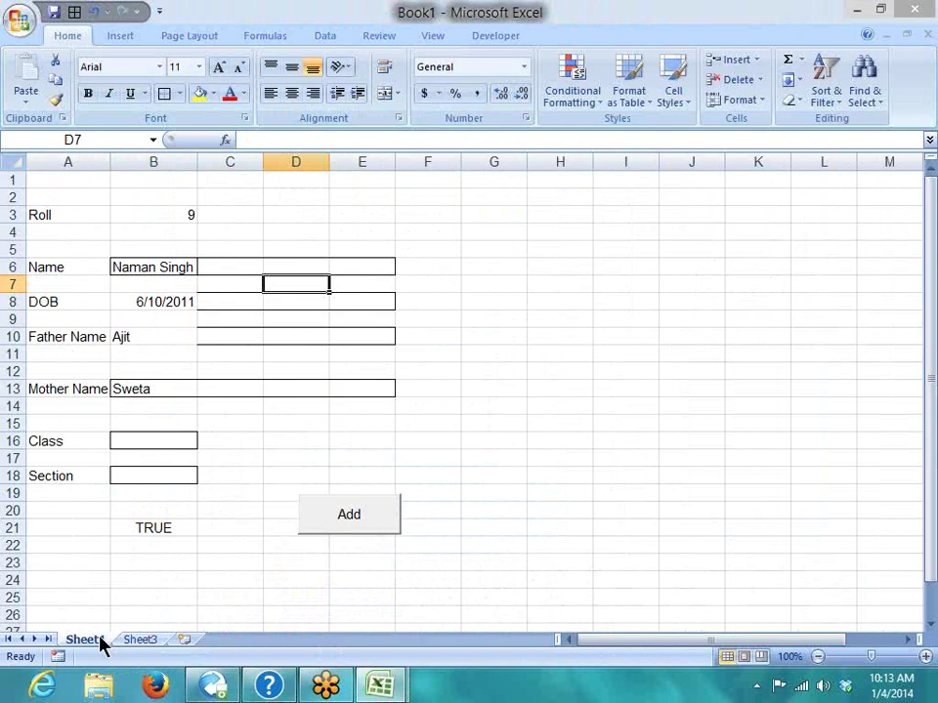
- Unhide Sheet2 through the Unhide dialog and view its records again
{"action": "right_click", "coordinate": [101, 644]}
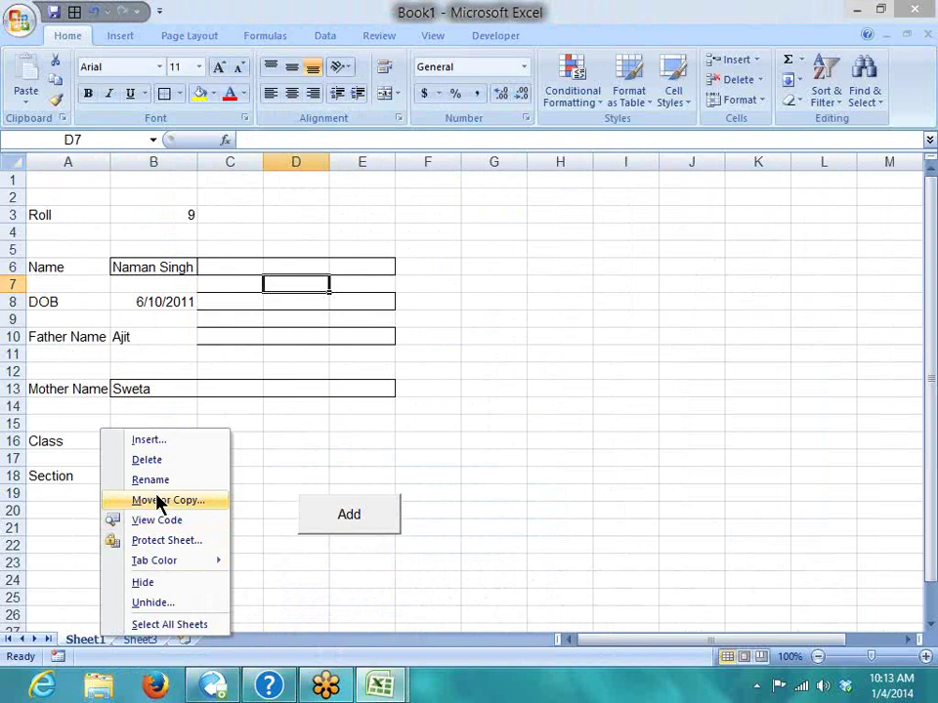
{"action": "left_click", "coordinate": [151, 603]}
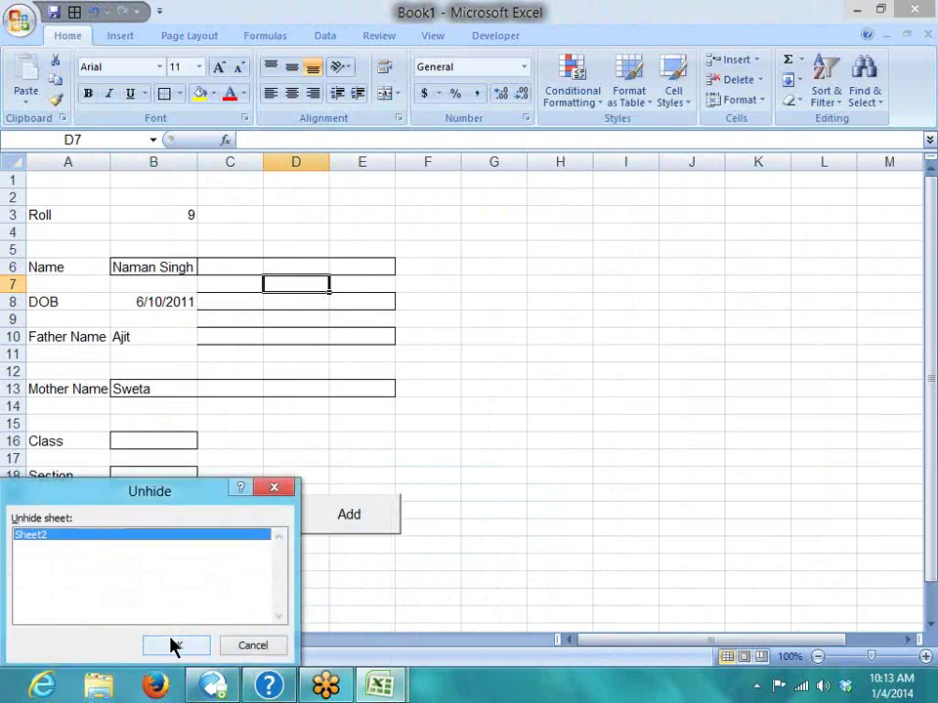
{"action": "left_click", "coordinate": [176, 644]}
{"action": "left_click", "coordinate": [207, 445]}
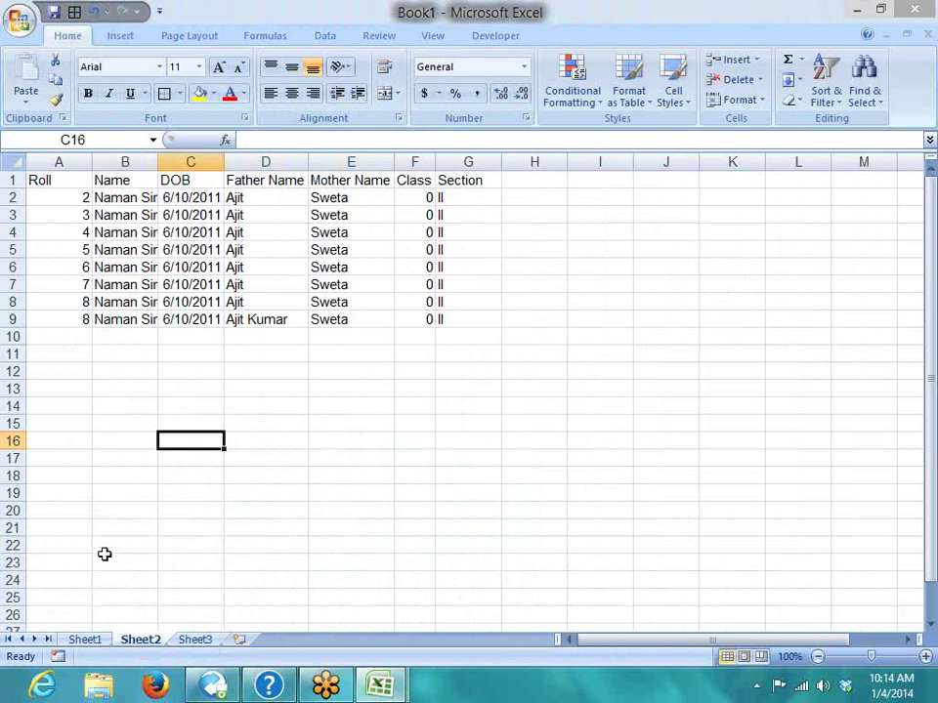
{"action": "left_click", "coordinate": [86, 640]}
{"action": "left_click", "coordinate": [146, 639]}
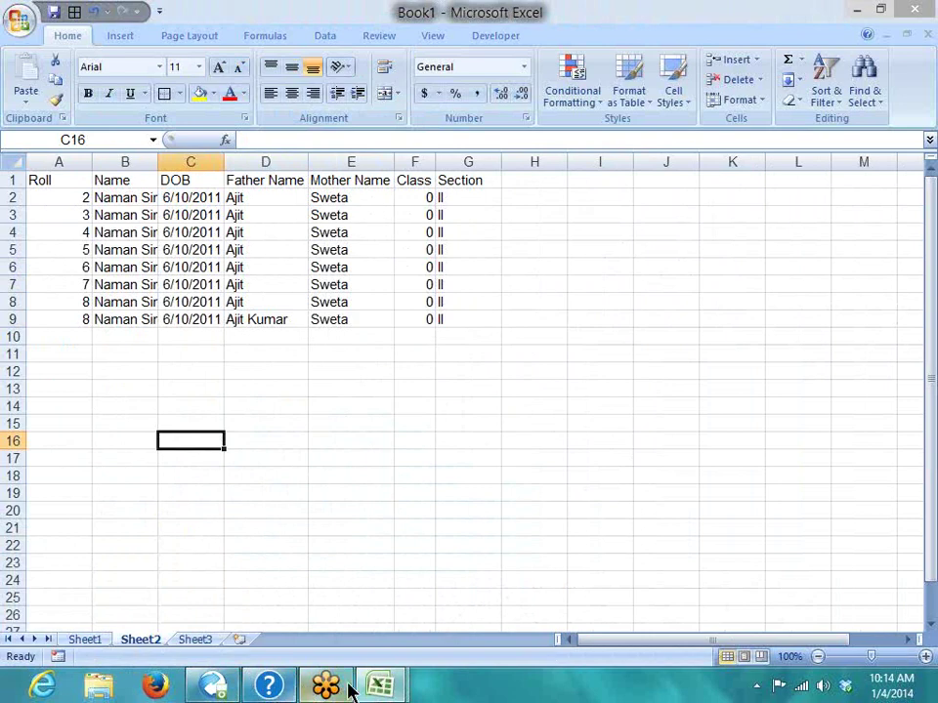
- Check the DVD burn at 98%, then switch to the VBA editor's Add button code
{"action": "left_click", "coordinate": [276, 688]}
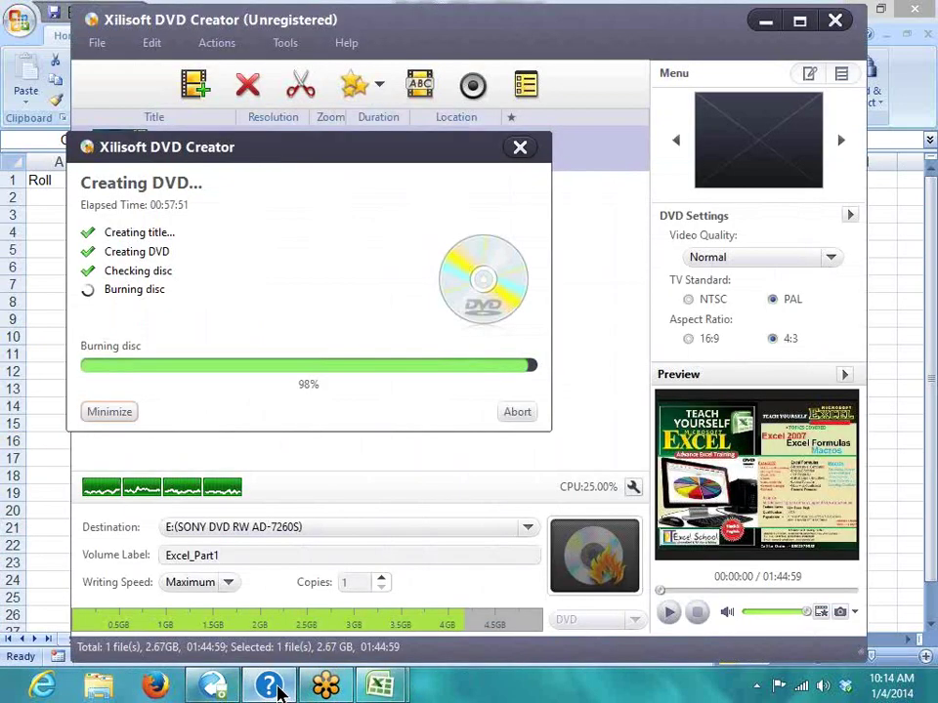
{"action": "mouse_move", "coordinate": [405, 694]}
{"action": "left_click", "coordinate": [446, 621]}
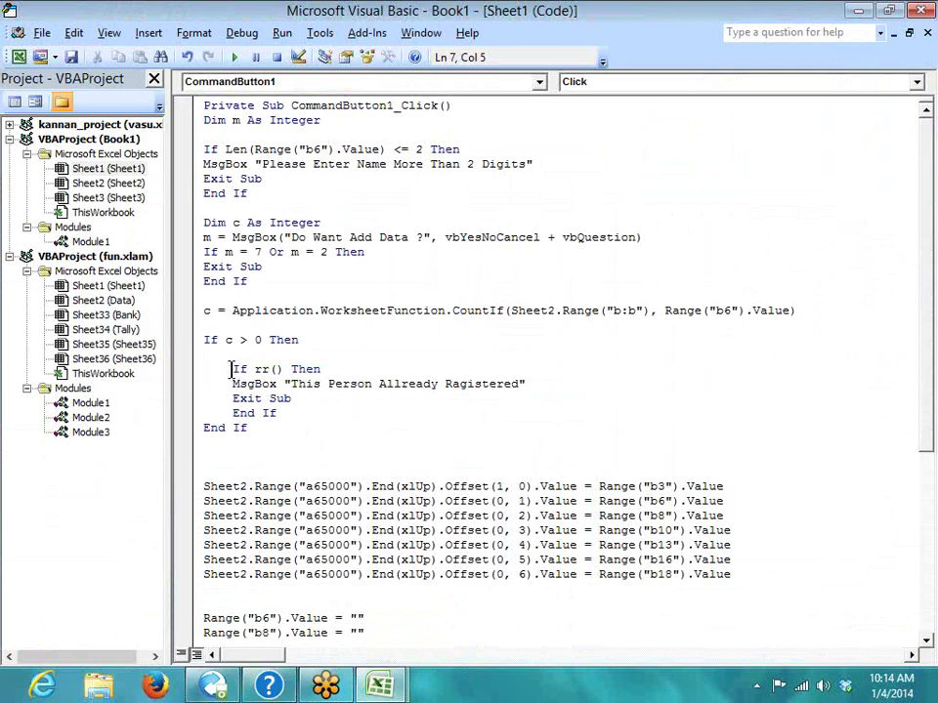
- Change the CountIf range to Workbooks("book1.xlsm").Sheet2.Range("b:b")
{"action": "left_click_drag", "start_coordinate": [237, 369], "coordinate": [362, 372]}
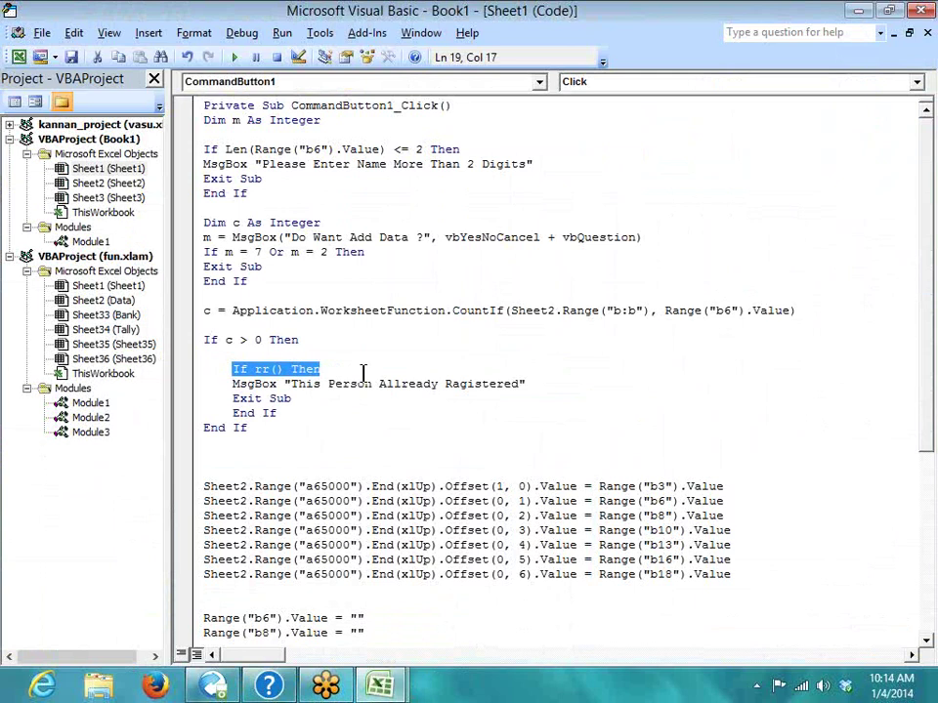
{"action": "left_click", "coordinate": [198, 310]}
{"action": "left_click", "coordinate": [237, 339]}
{"action": "left_click", "coordinate": [229, 208]}
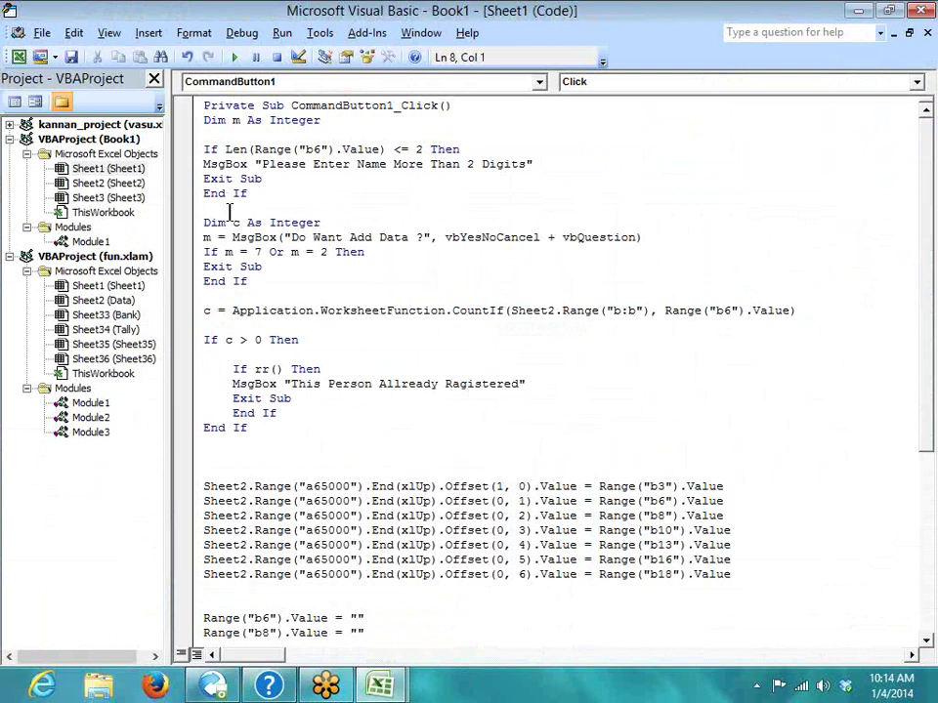
{"action": "left_click", "coordinate": [509, 310]}
{"action": "type", "text": "workboo"}
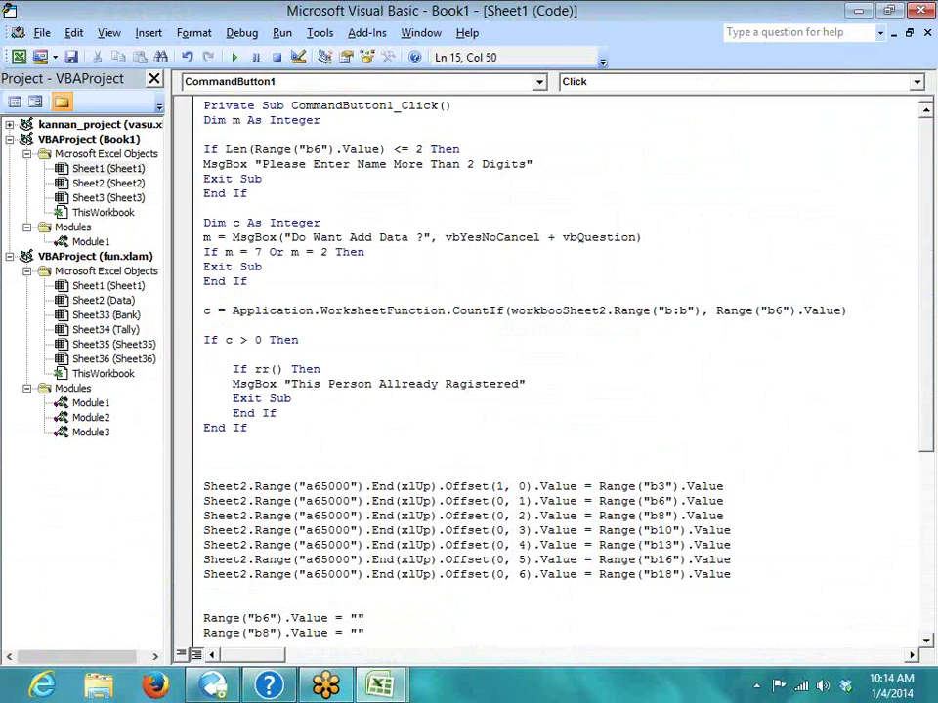
{"action": "type", "text": "ks(\"boo"}
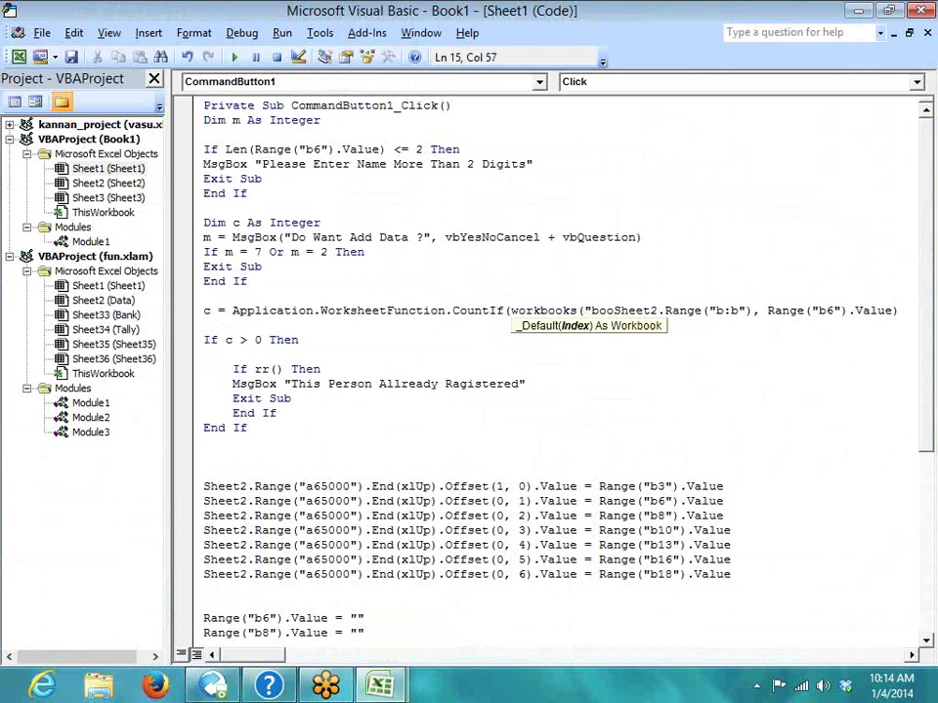
{"action": "type", "text": "k1"}
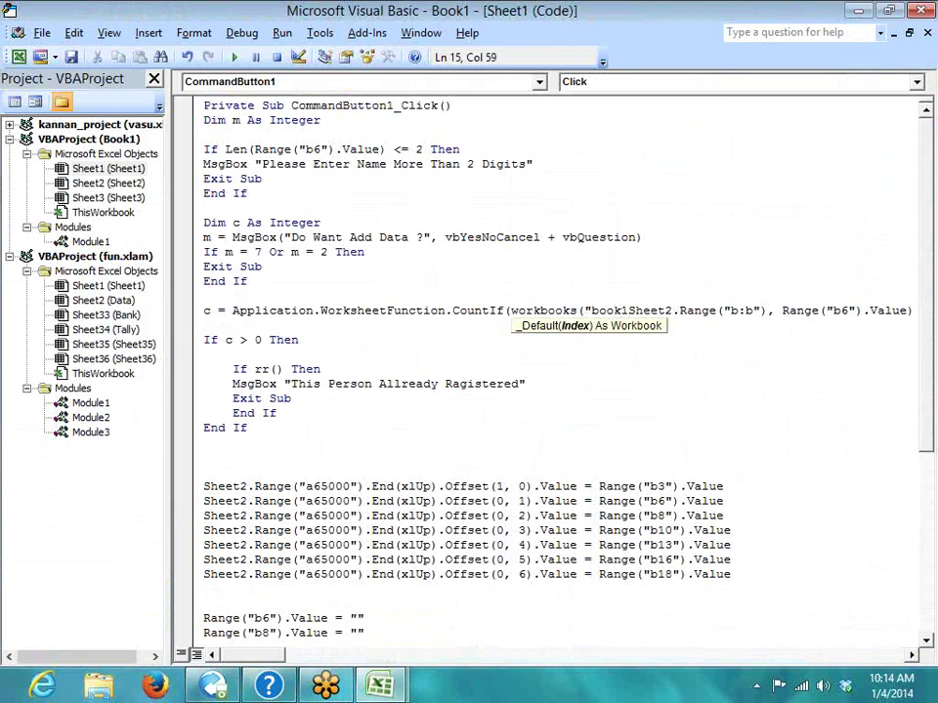
{"action": "type", "text": ".xlsm\""}
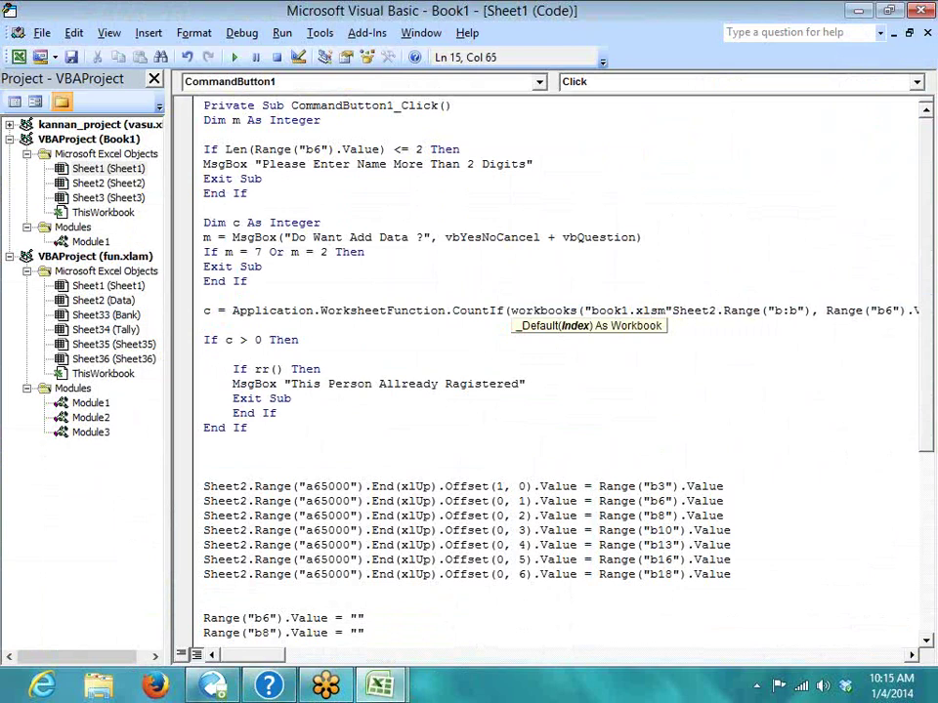
{"action": "type", "text": ")"}
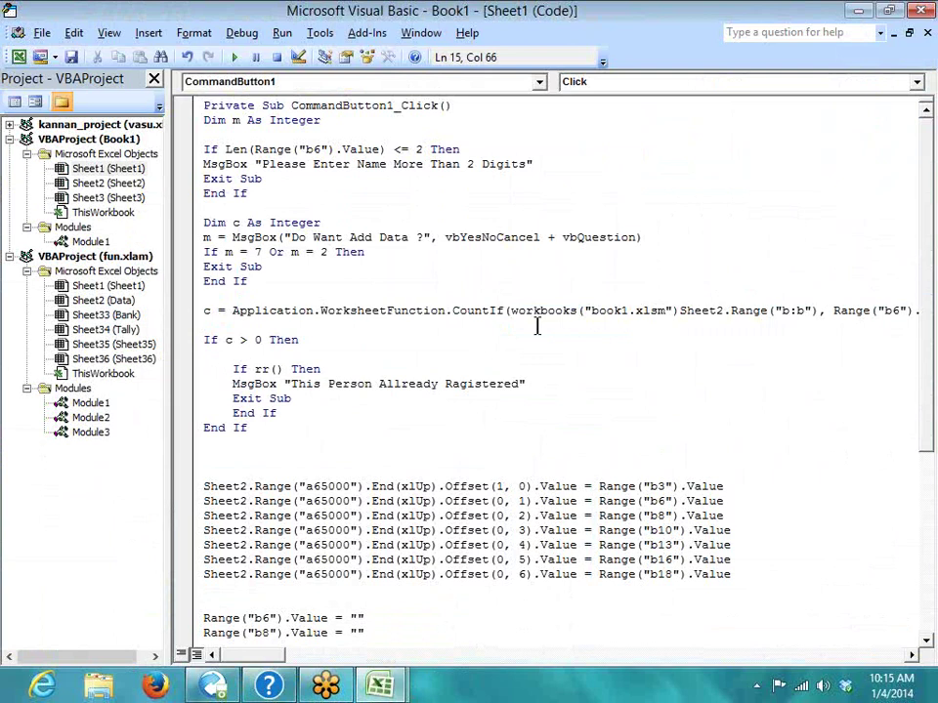
{"action": "type", "text": "."}
{"action": "left_click", "coordinate": [556, 344]}
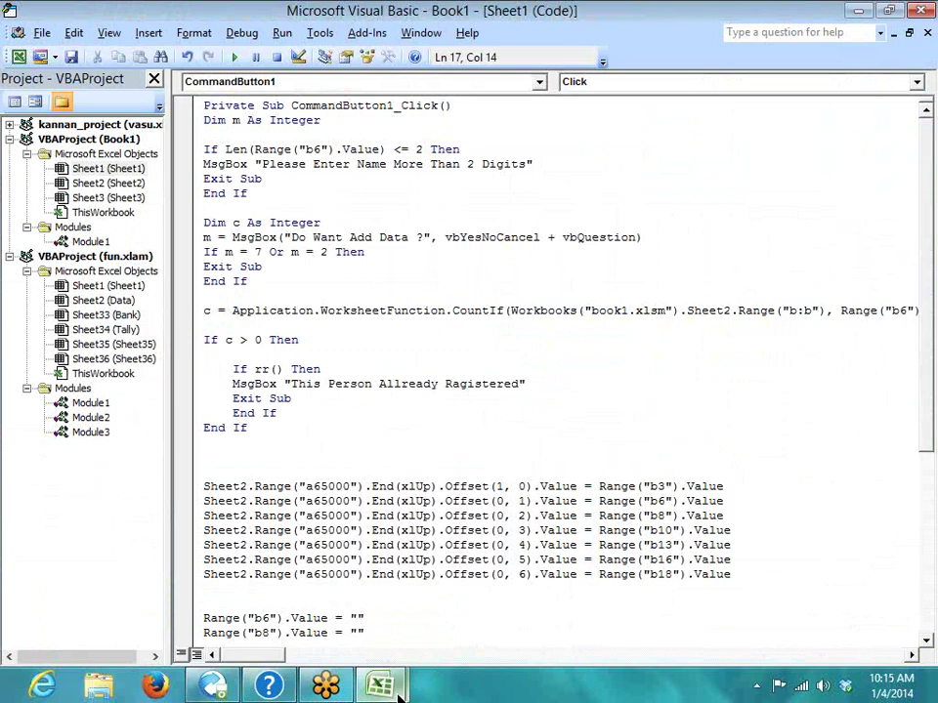
- Bring Book1 forward, go to the Sheet1 student form, and select the empty Class cell B16
{"action": "mouse_move", "coordinate": [380, 687]}
{"action": "left_click", "coordinate": [315, 628]}
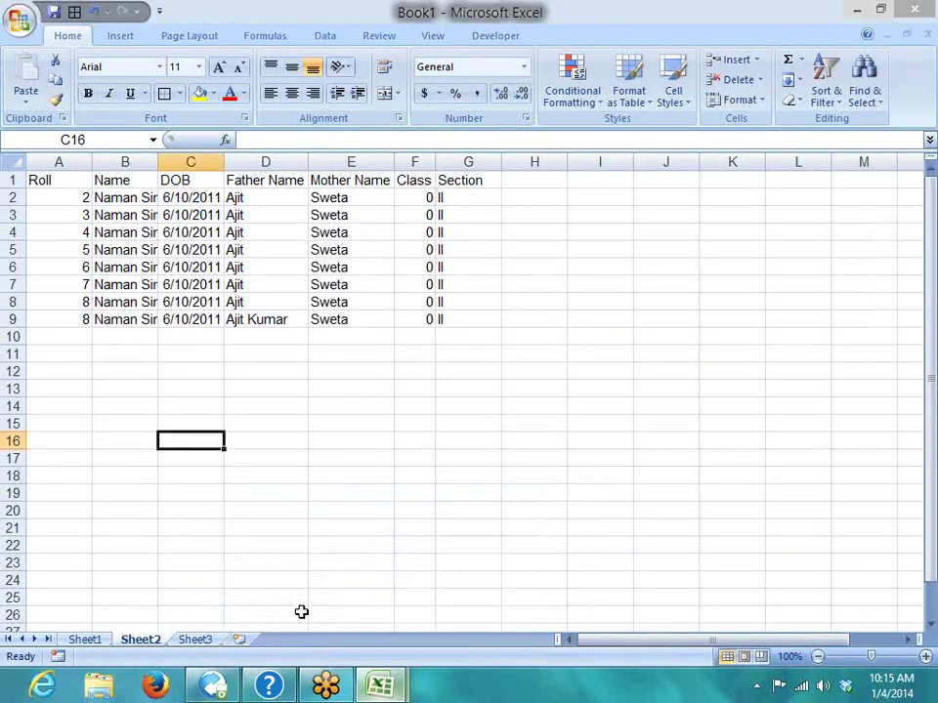
{"action": "left_click", "coordinate": [88, 639]}
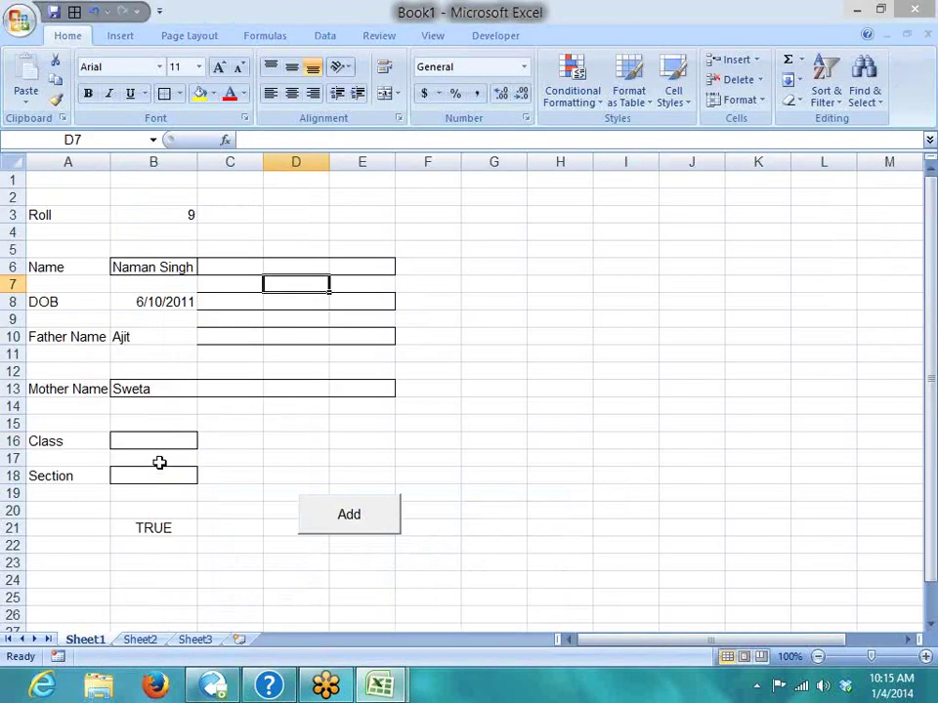
{"action": "left_click", "coordinate": [157, 445]}
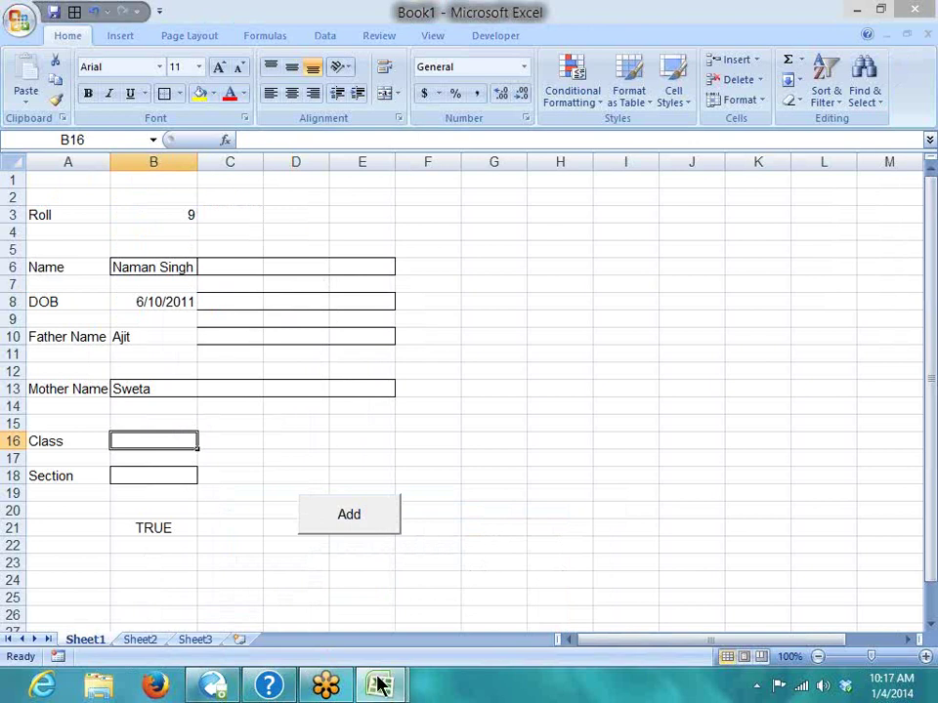
- Bring the VBA editor forward and review the Add button's CommandButton1_Click procedure
{"action": "mouse_move", "coordinate": [383, 674]}
{"action": "left_click", "coordinate": [440, 593]}
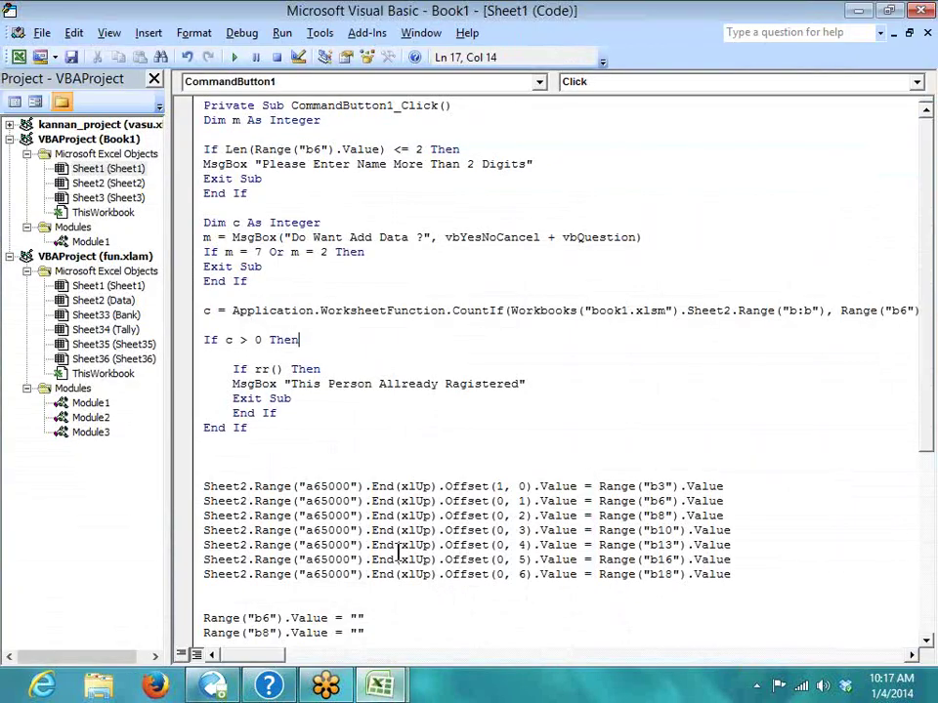
{"action": "scroll", "coordinate": [312, 577], "scroll_direction": "down", "scroll_amount": 3}
{"action": "scroll", "coordinate": [312, 576], "scroll_direction": "down", "scroll_amount": 4}
{"action": "mouse_move", "coordinate": [249, 546]}
{"action": "left_mouse_down"}
{"action": "mouse_move", "coordinate": [226, 545]}
{"action": "mouse_move", "coordinate": [203, 501]}
{"action": "left_mouse_up"}
{"action": "scroll", "coordinate": [306, 472], "scroll_direction": "up", "scroll_amount": 4}
{"action": "scroll", "coordinate": [306, 472], "scroll_direction": "up", "scroll_amount": 3}
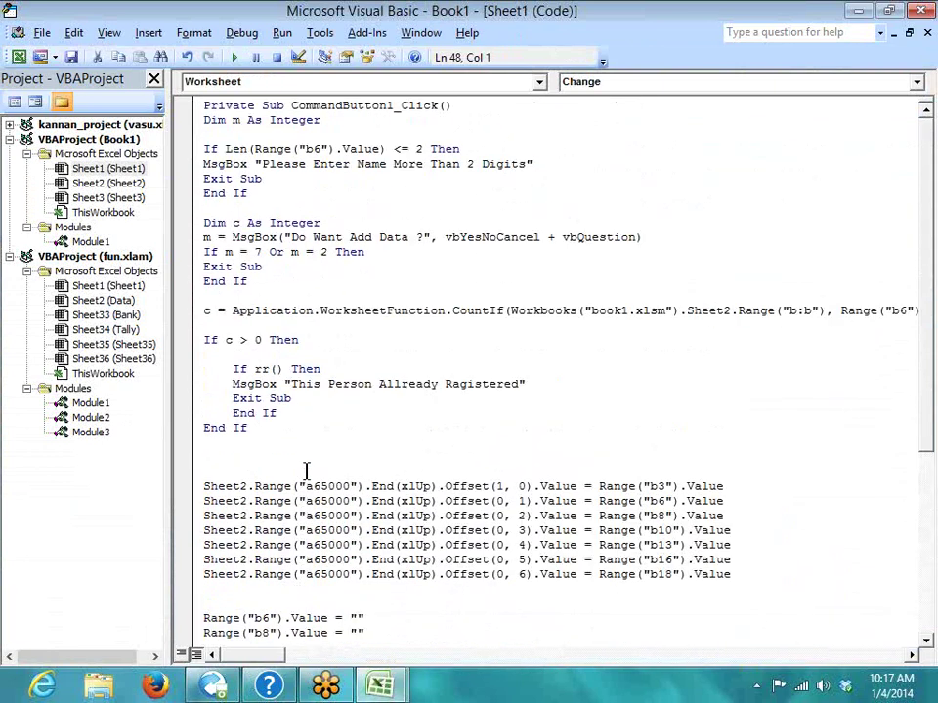
{"action": "left_click", "coordinate": [319, 252]}
{"action": "left_click_drag", "start_coordinate": [296, 105], "coordinate": [436, 107]}
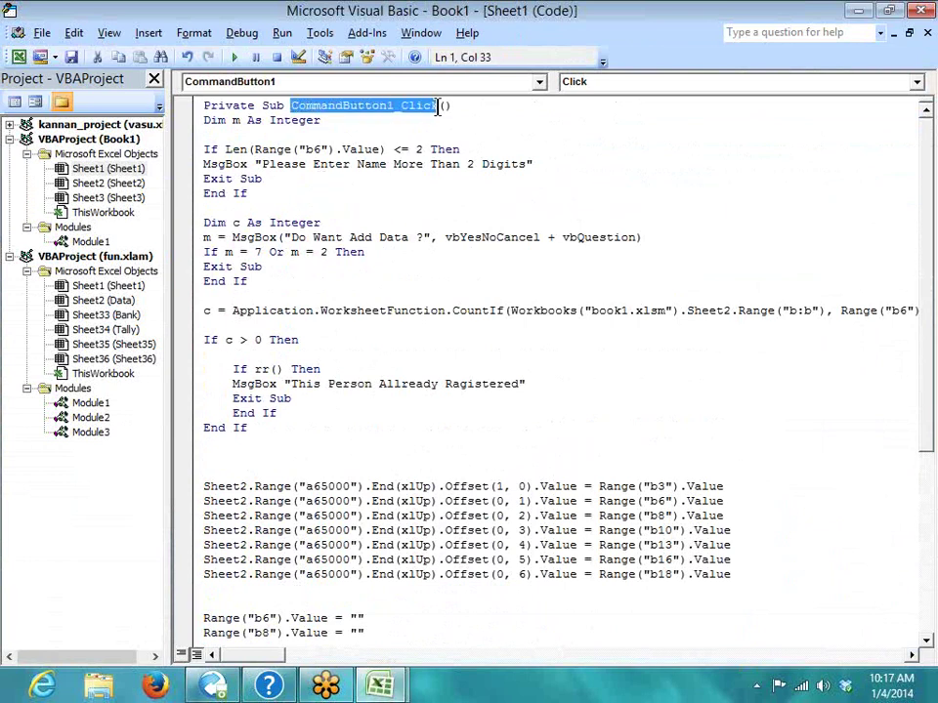
{"action": "left_click", "coordinate": [471, 150]}
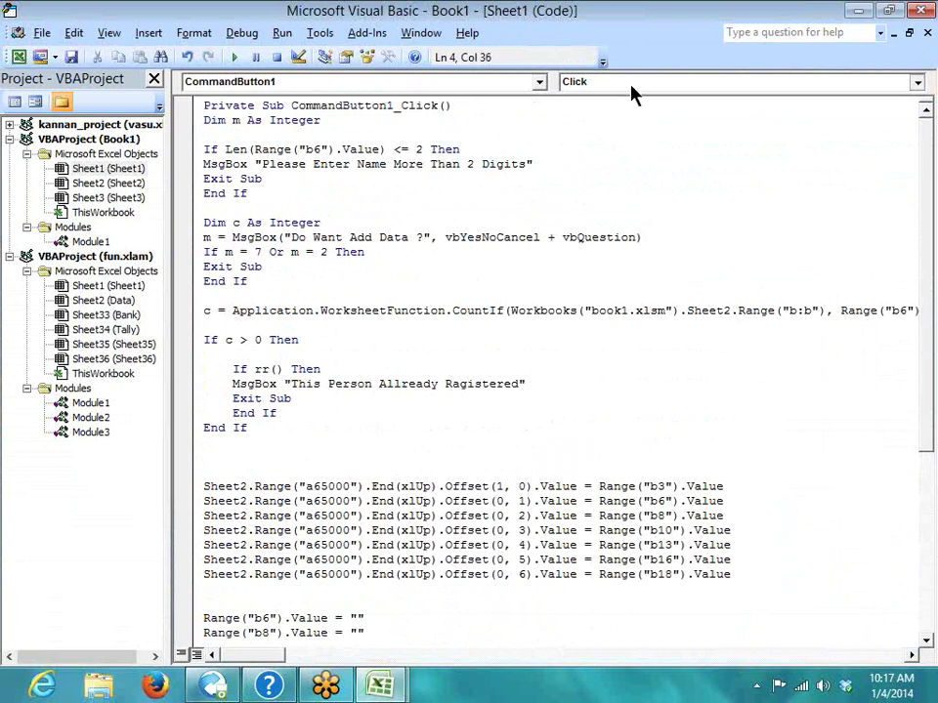
- Open and close the Procedure list without choosing, then move down to Worksheet_Change
{"action": "left_click", "coordinate": [630, 82]}
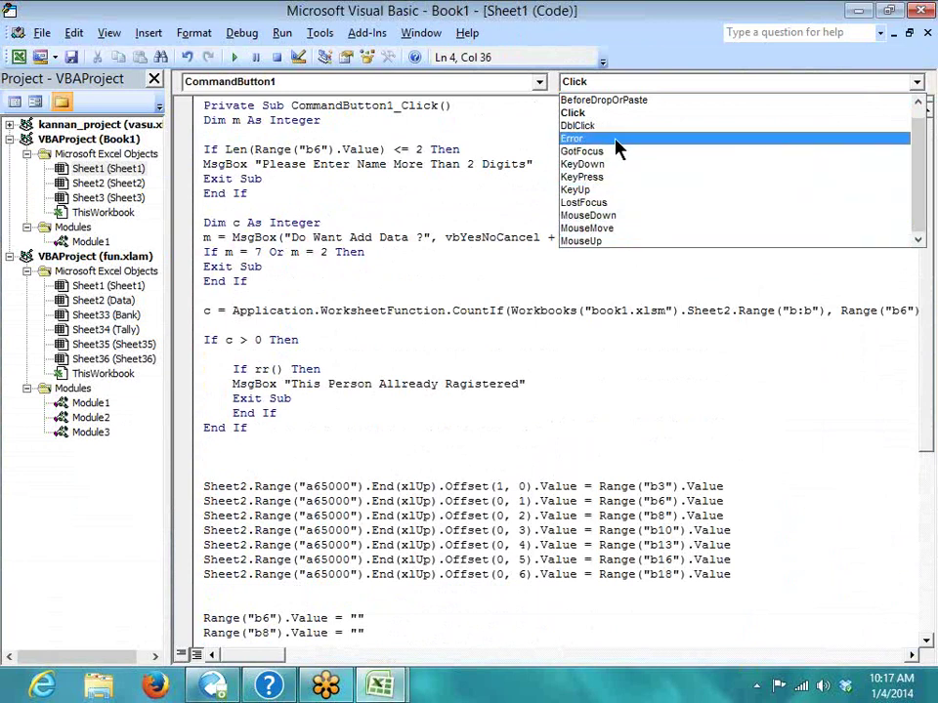
{"action": "key", "text": "Escape"}
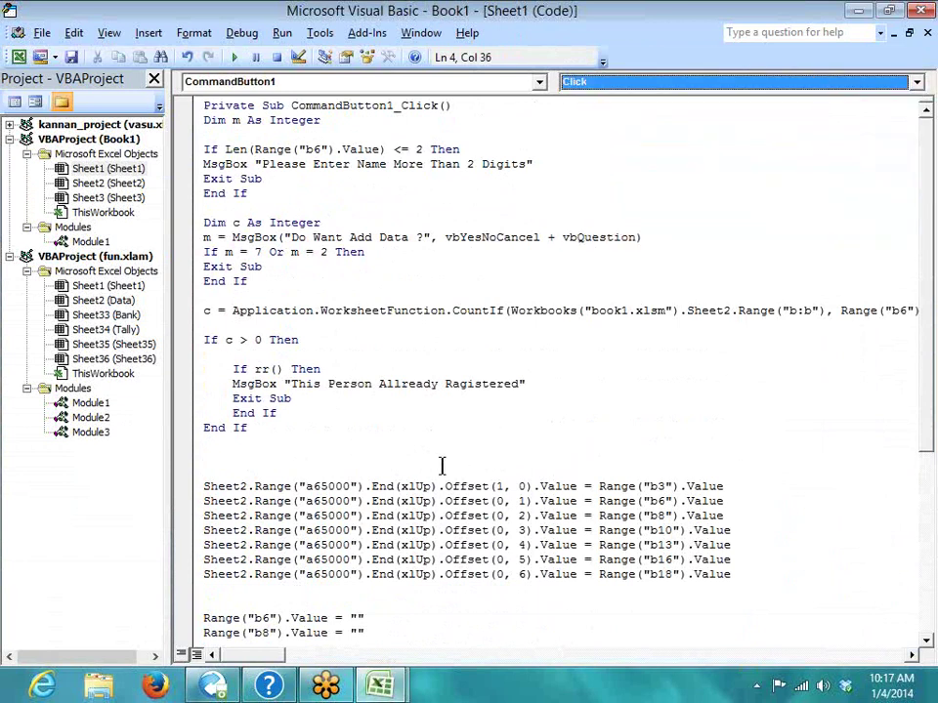
{"action": "left_click", "coordinate": [393, 544]}
{"action": "scroll", "coordinate": [387, 538], "scroll_direction": "down", "scroll_amount": 1}
{"action": "scroll", "coordinate": [387, 538], "scroll_direction": "down", "scroll_amount": 5}
{"action": "scroll", "coordinate": [379, 547], "scroll_direction": "down", "scroll_amount": 1}
{"action": "left_click", "coordinate": [379, 544]}
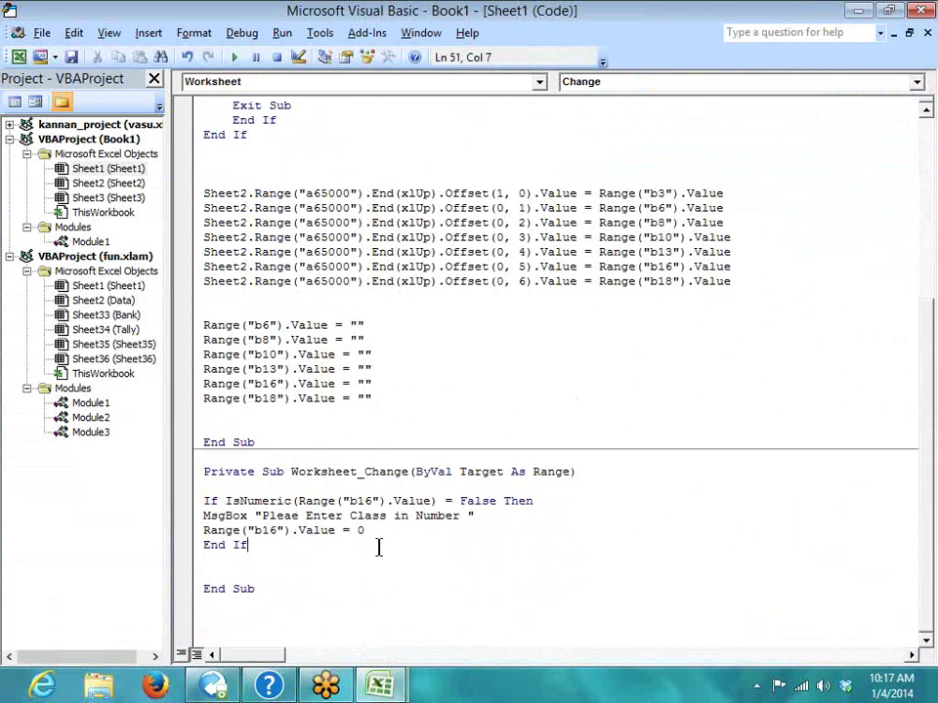
{"action": "left_click", "coordinate": [635, 88]}
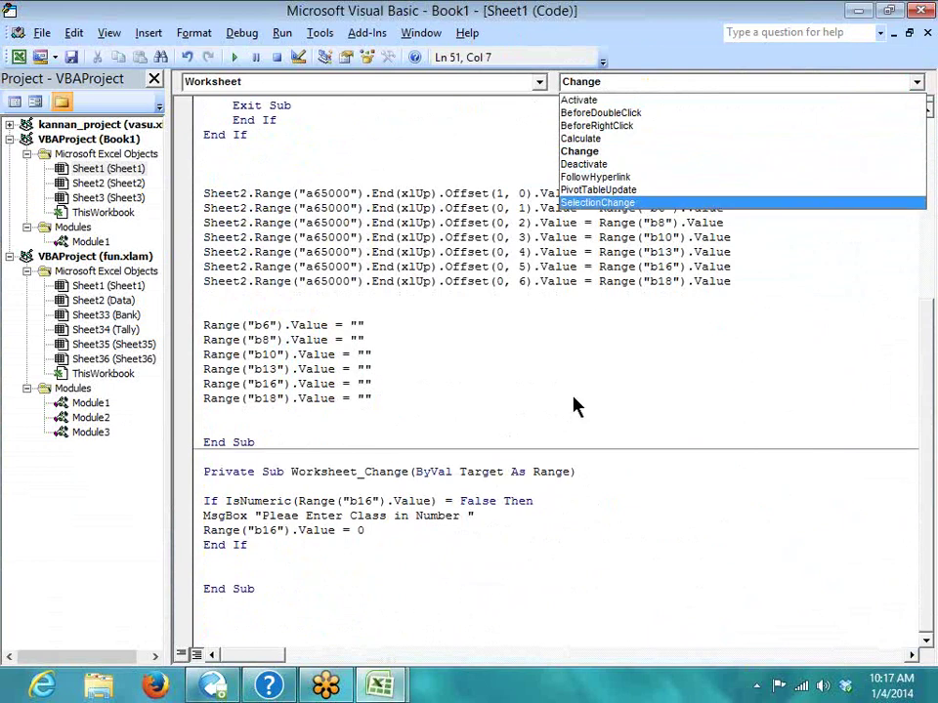
{"action": "left_click", "coordinate": [383, 542]}
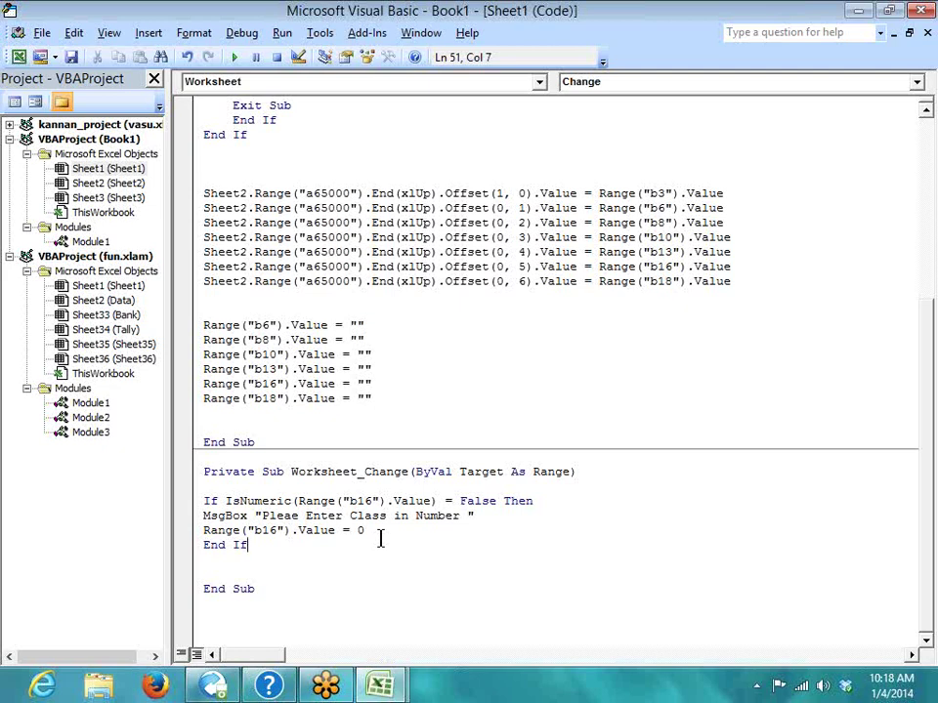
{"action": "left_click", "coordinate": [312, 193]}
{"action": "scroll", "coordinate": [310, 193], "scroll_direction": "up", "scroll_amount": 7}
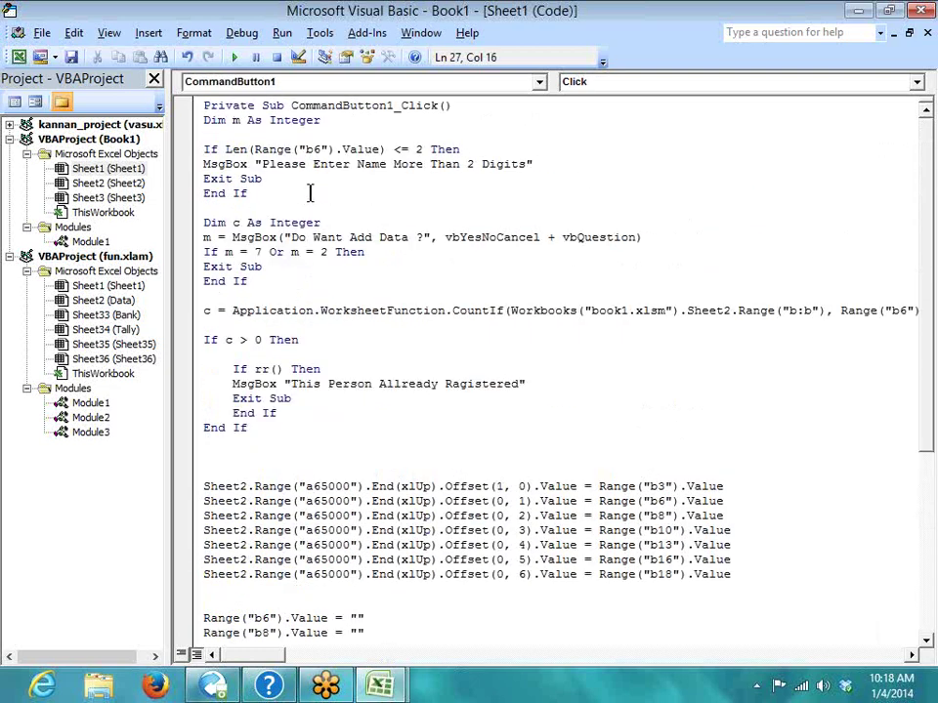
{"action": "scroll", "coordinate": [310, 194], "scroll_direction": "down", "scroll_amount": 3}
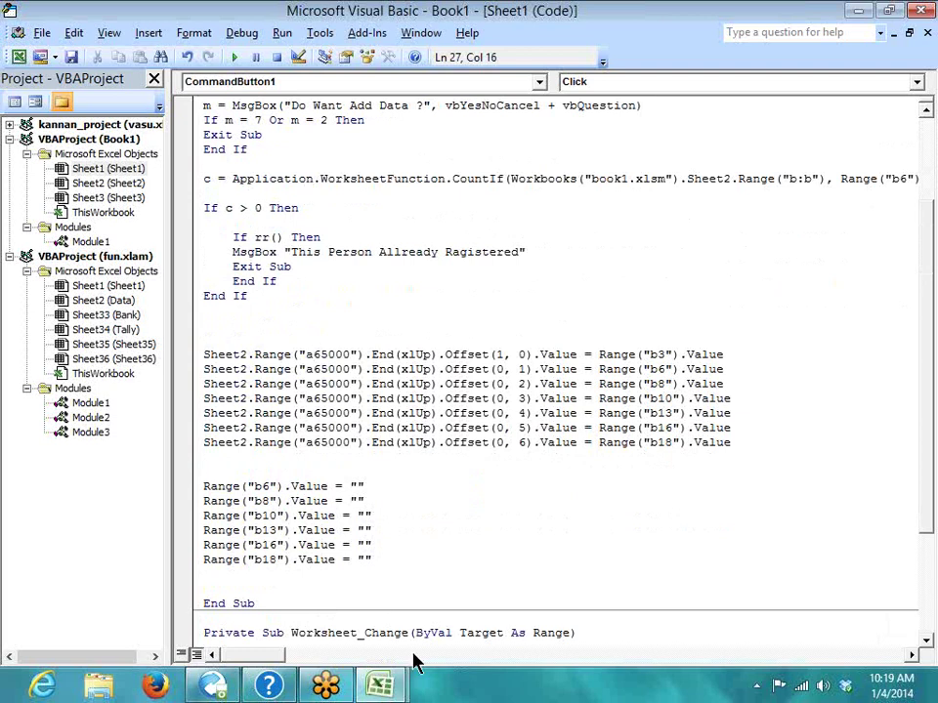
- Switch to the Excel workbook and highlight the form's input cells in column B
{"action": "mouse_move", "coordinate": [379, 683]}
{"action": "left_click", "coordinate": [327, 619]}
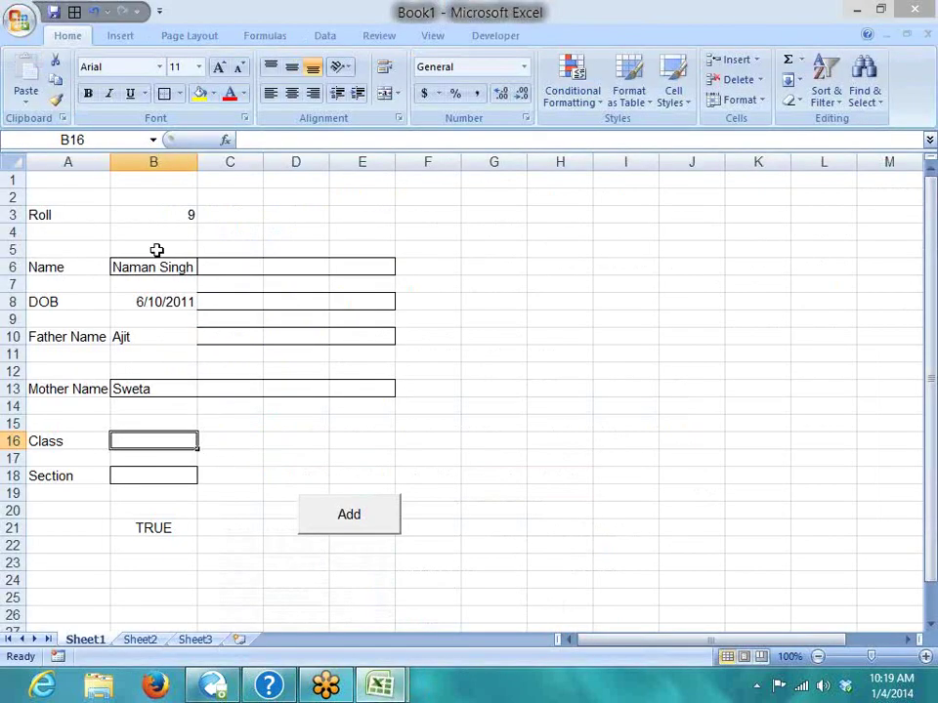
{"action": "left_click", "coordinate": [141, 473]}
{"action": "mouse_move", "coordinate": [142, 472]}
{"action": "left_mouse_down"}
{"action": "mouse_move", "coordinate": [148, 219]}
{"action": "mouse_move", "coordinate": [149, 252]}
{"action": "left_mouse_up"}
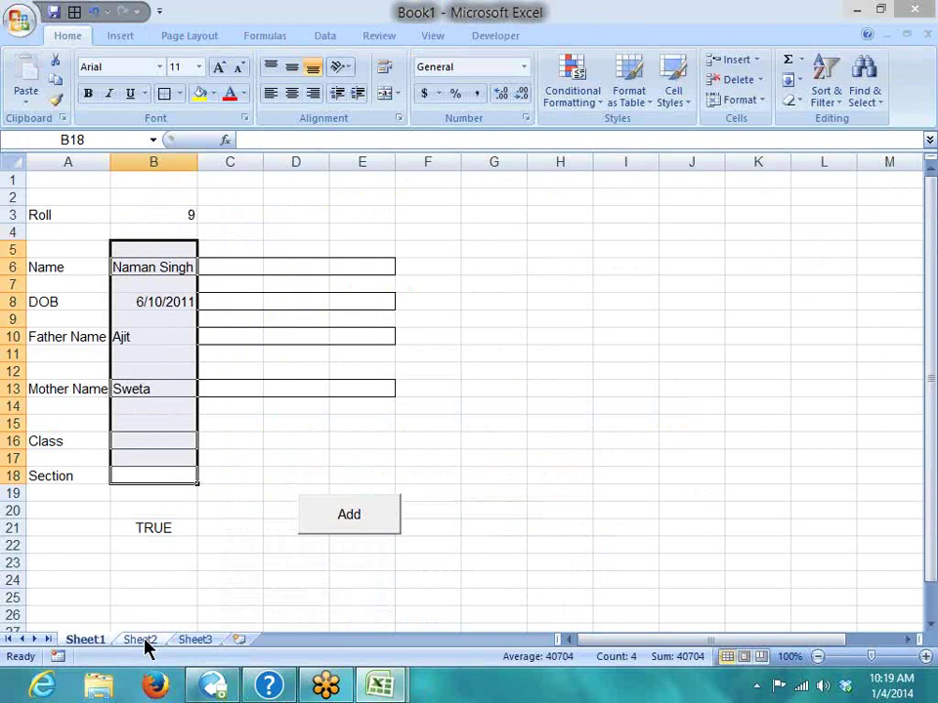
- Enter 'sa' in Class cell B16 and dismiss the number warning, leaving B16 reset to 0
{"action": "left_click", "coordinate": [144, 444]}
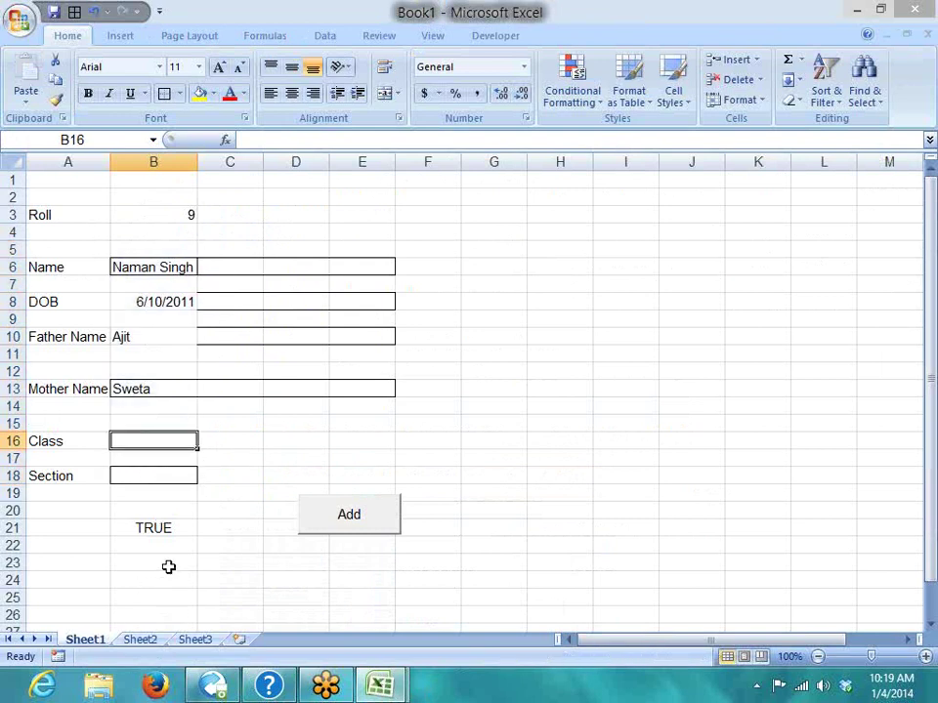
{"action": "type", "text": "a"}
{"action": "key", "text": "Escape"}
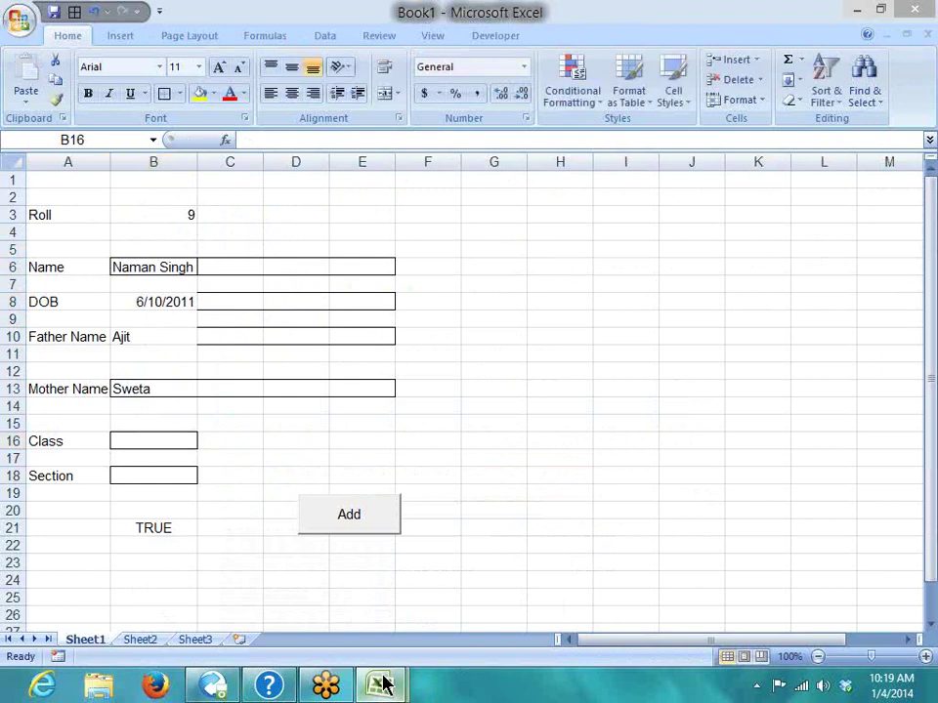
{"action": "type", "text": "sa"}
{"action": "key", "text": "Return"}
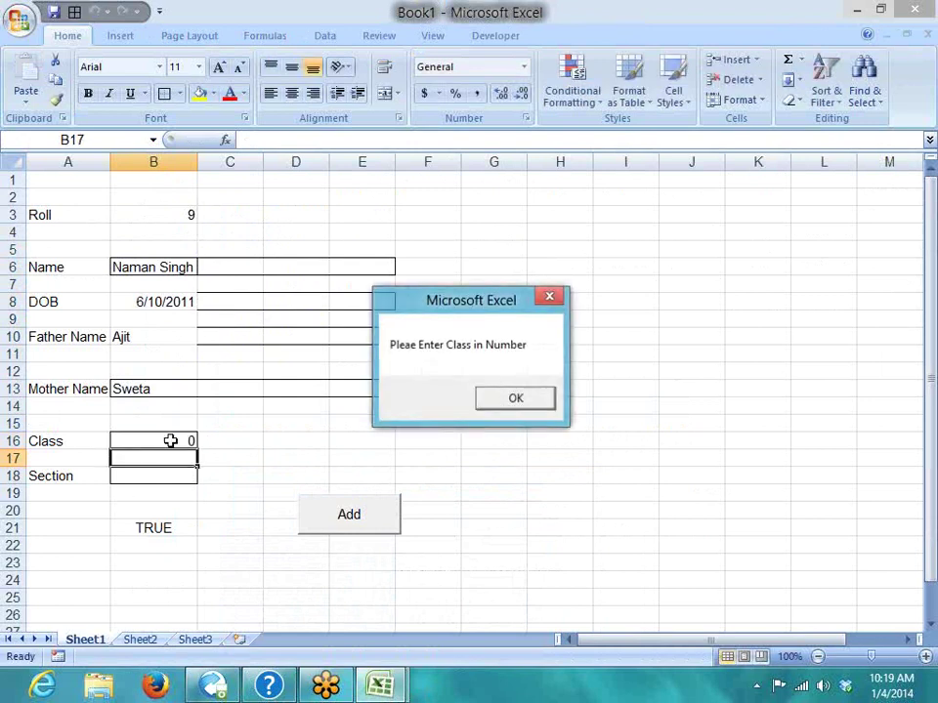
{"action": "key", "text": "Return"}
{"action": "left_click", "coordinate": [172, 441]}
{"action": "key", "text": "alt+F11"}
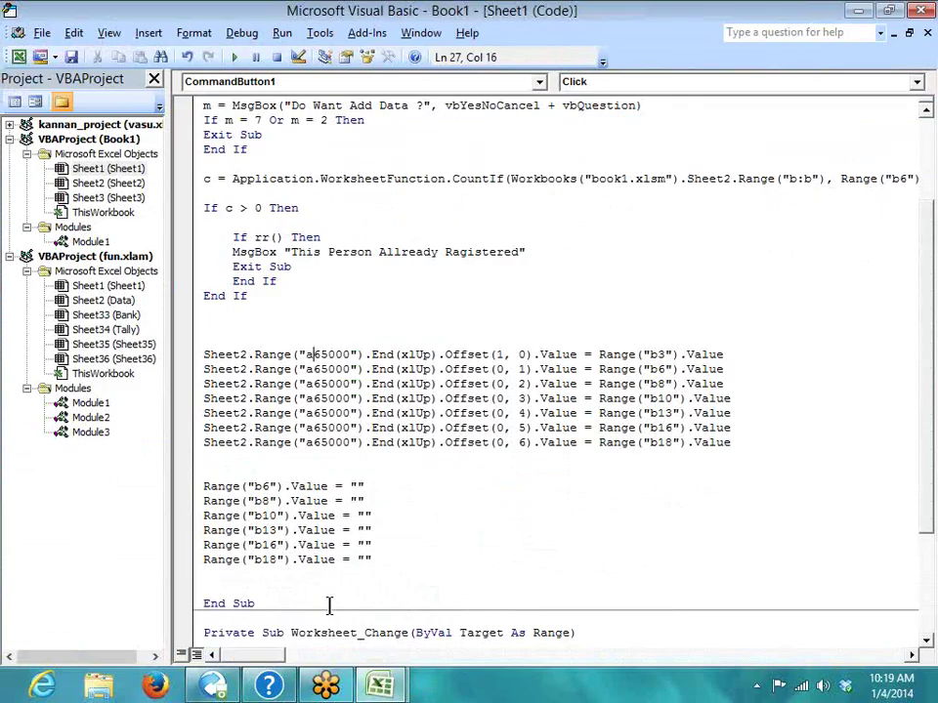
{"action": "scroll", "coordinate": [328, 604], "scroll_direction": "down", "scroll_amount": 2}
{"action": "scroll", "coordinate": [293, 596], "scroll_direction": "down", "scroll_amount": 2}
{"action": "left_click_drag", "start_coordinate": [206, 516], "coordinate": [205, 530]}
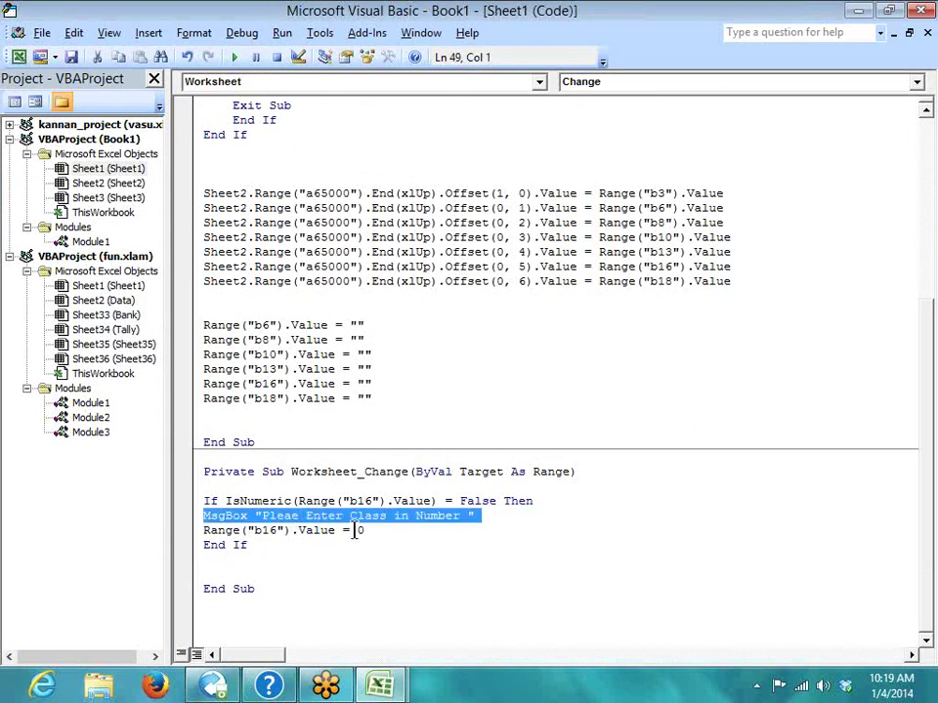
{"action": "left_click_drag", "start_coordinate": [363, 530], "coordinate": [203, 532]}
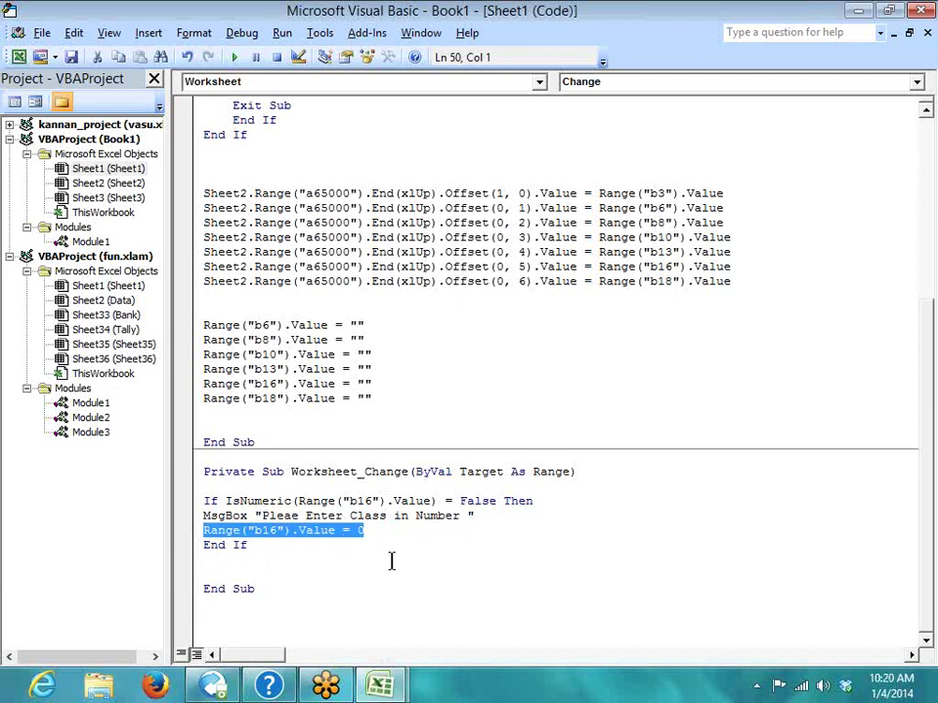
{"action": "left_click_drag", "start_coordinate": [372, 399], "coordinate": [203, 325]}
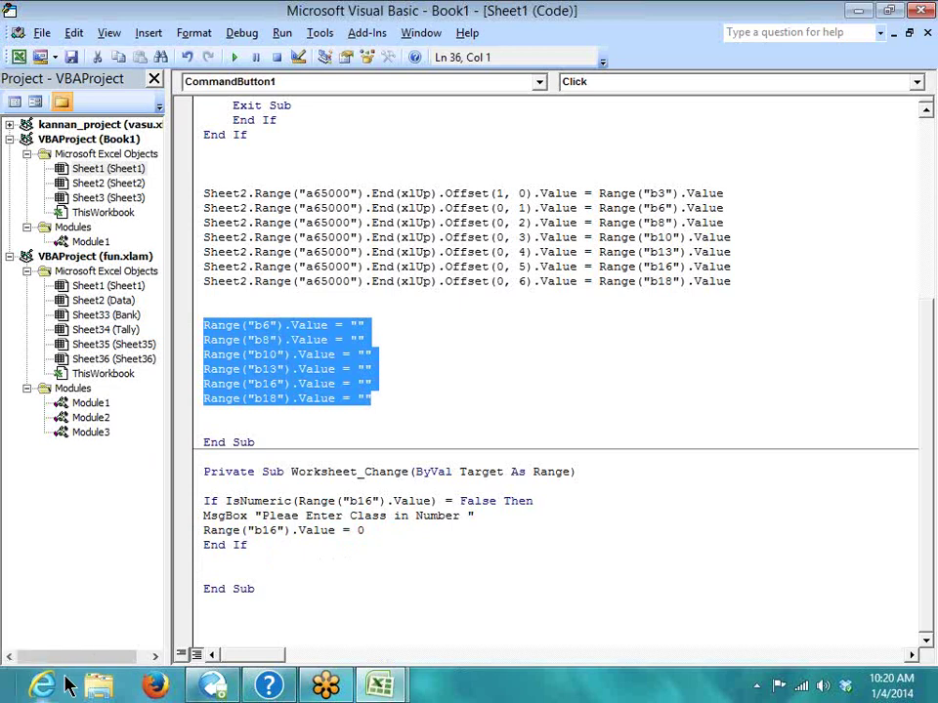
{"action": "scroll", "coordinate": [98, 664], "scroll_direction": "up", "scroll_amount": 1}
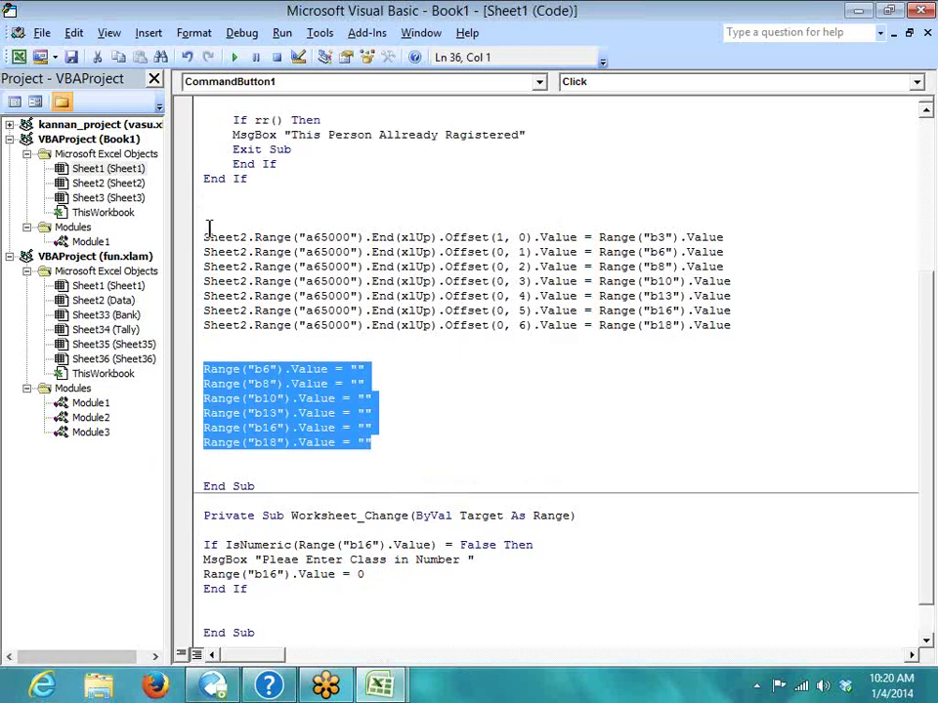
{"action": "left_click_drag", "start_coordinate": [208, 227], "coordinate": [728, 332]}
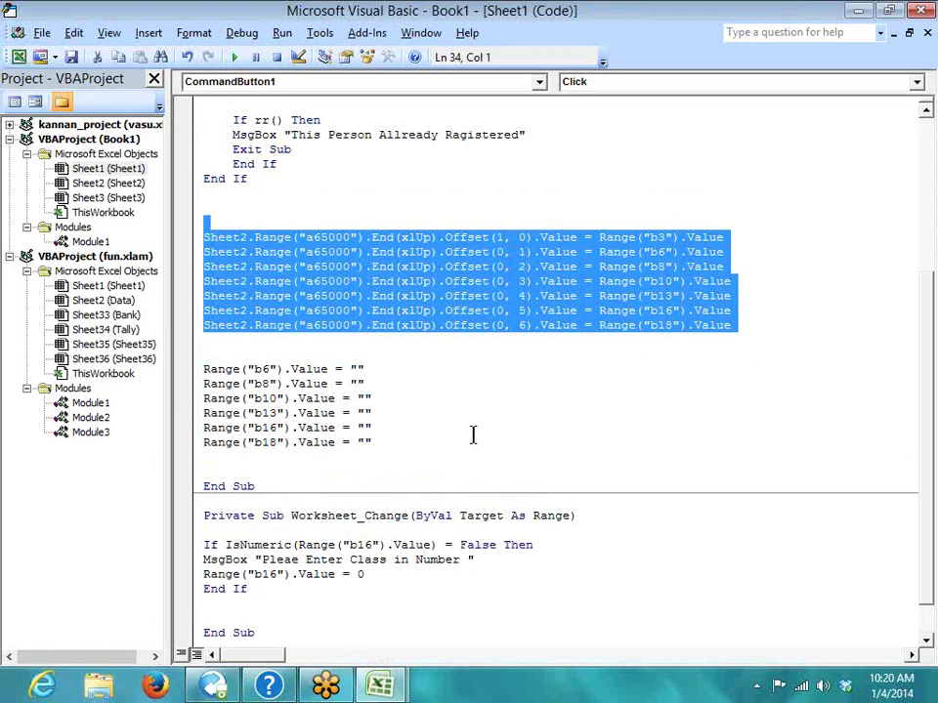
{"action": "left_click_drag", "start_coordinate": [372, 442], "coordinate": [197, 371]}
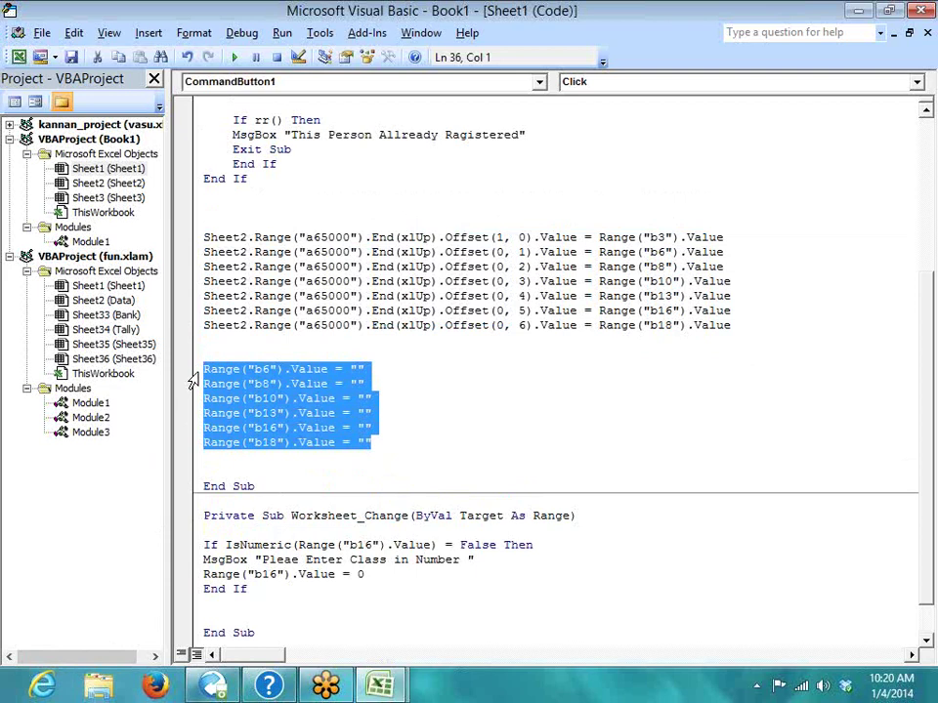
{"action": "mouse_move", "coordinate": [381, 685]}
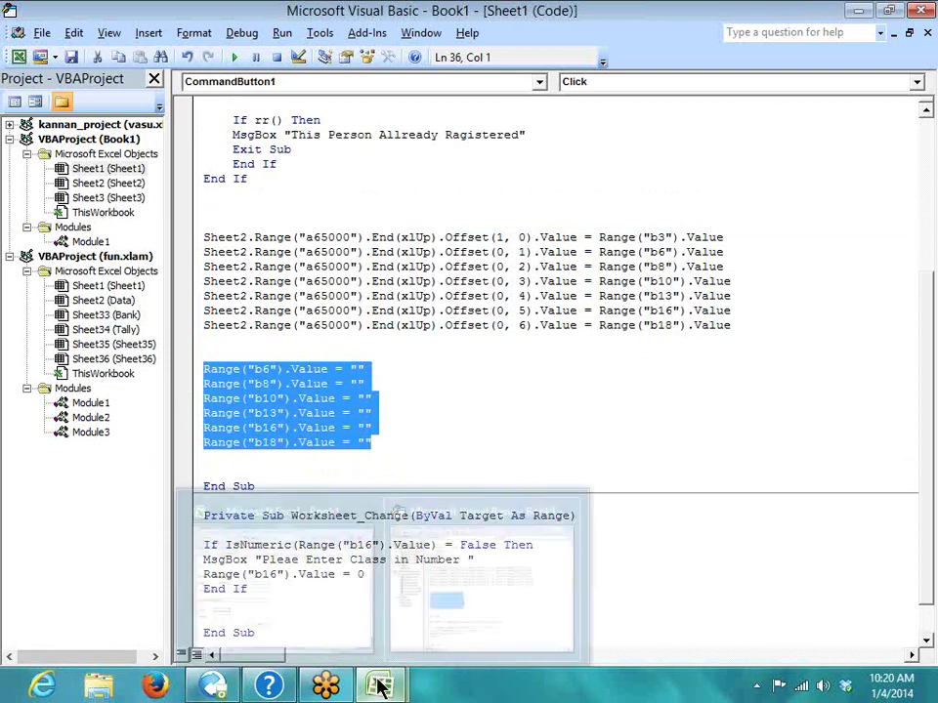
{"action": "left_click", "coordinate": [377, 443]}
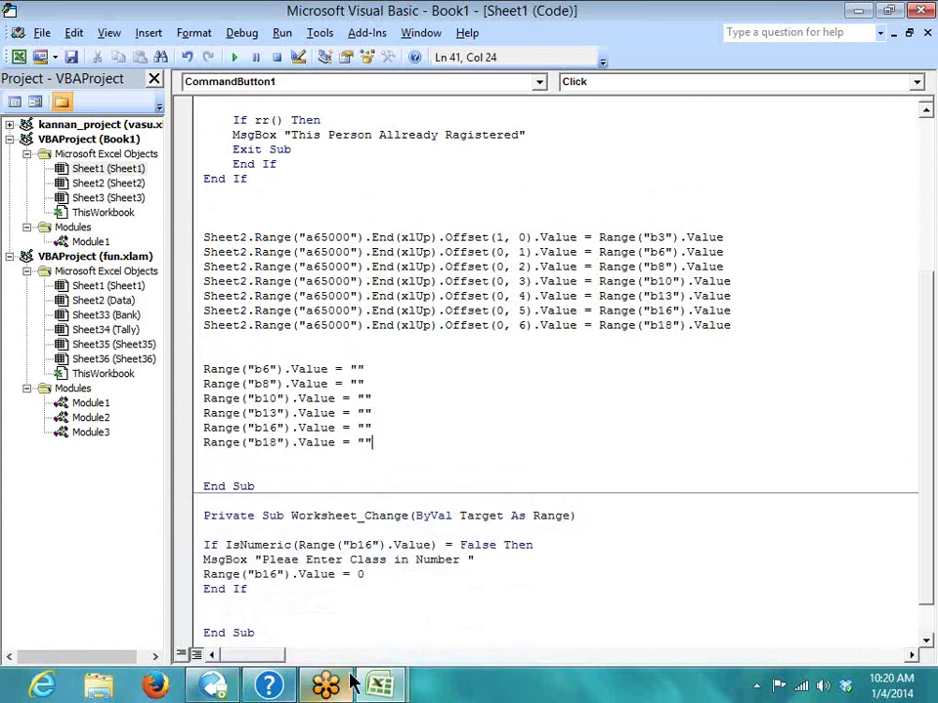
{"action": "mouse_move", "coordinate": [379, 684]}
{"action": "left_click", "coordinate": [314, 609]}
- Check the last record's Class value in Sheet2 F9, then review cells B16–B18 on Sheet1
{"action": "left_click", "coordinate": [140, 640]}
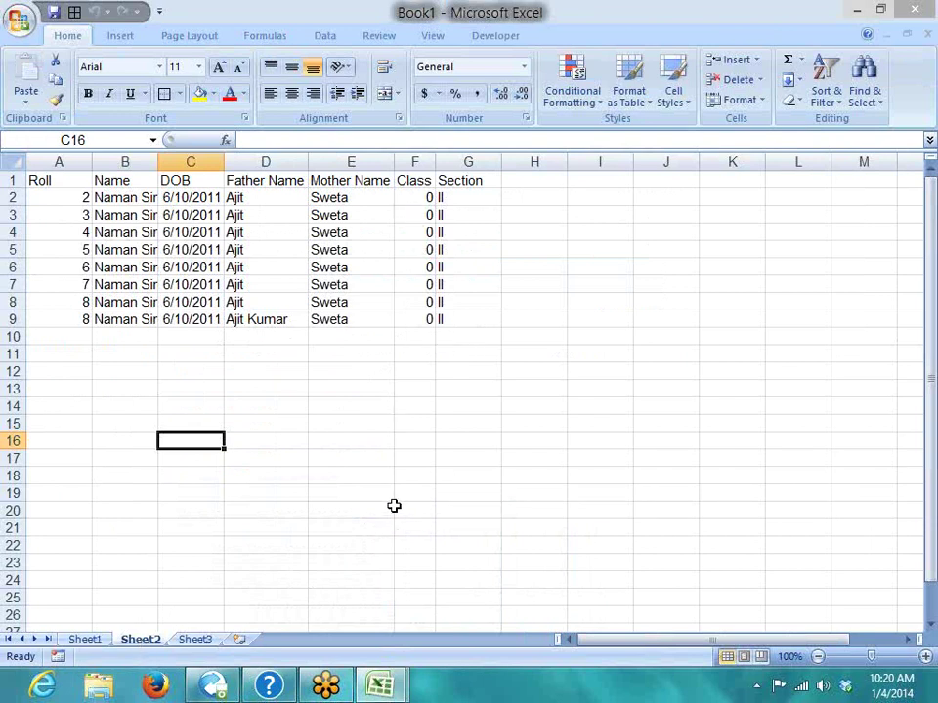
{"action": "left_click", "coordinate": [411, 322]}
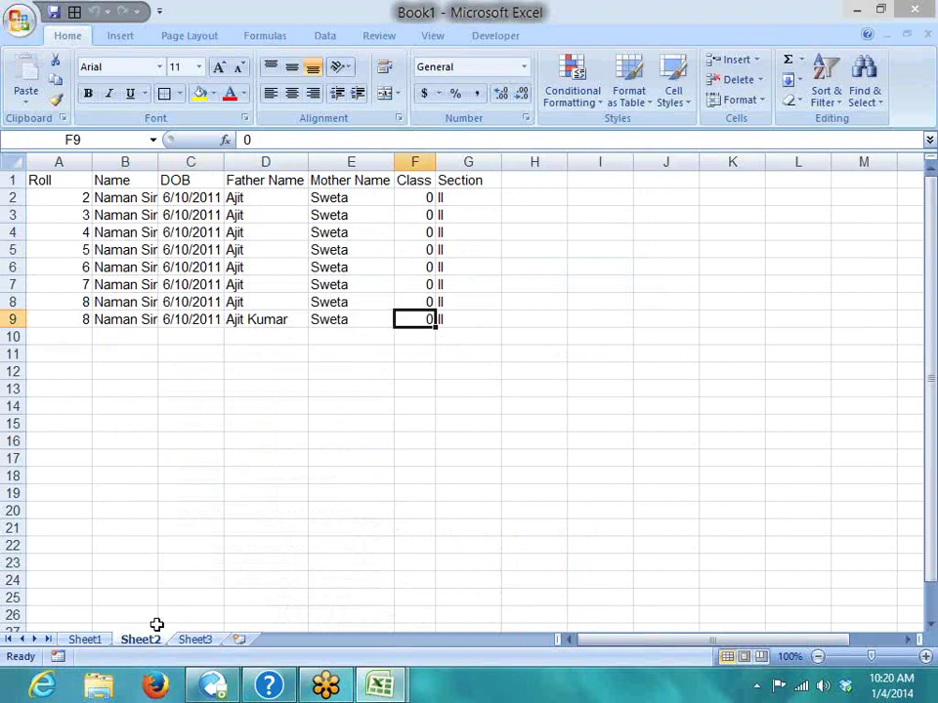
{"action": "left_click", "coordinate": [88, 641]}
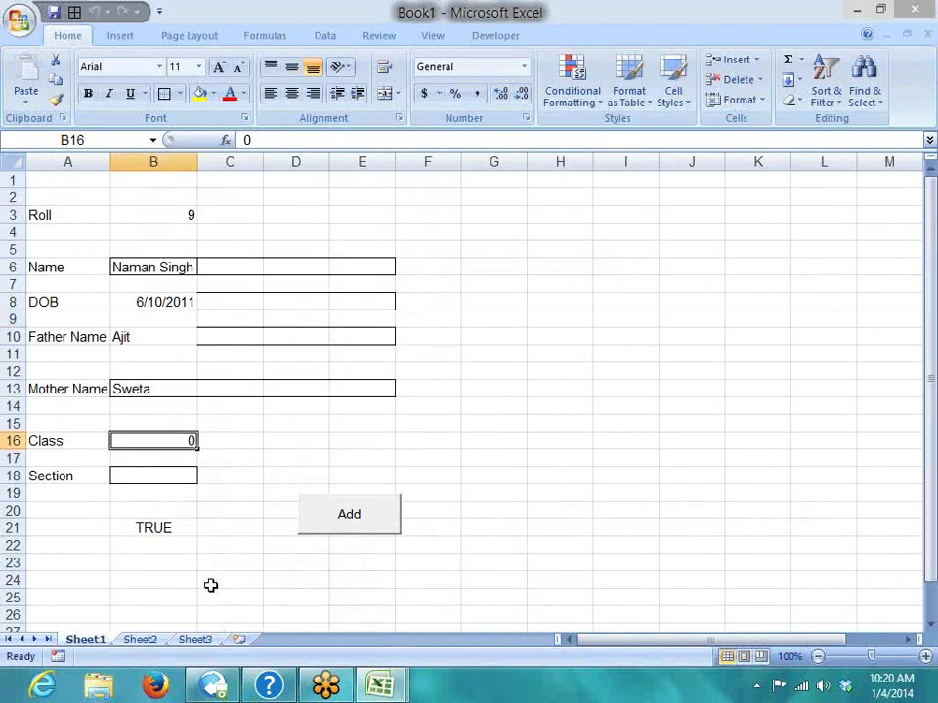
{"action": "left_click", "coordinate": [174, 458]}
{"action": "left_click", "coordinate": [178, 477]}
{"action": "left_click", "coordinate": [179, 443]}
- On Sheet2, widen column B to fit the names and review the stored records' Class values
{"action": "left_click", "coordinate": [143, 641]}
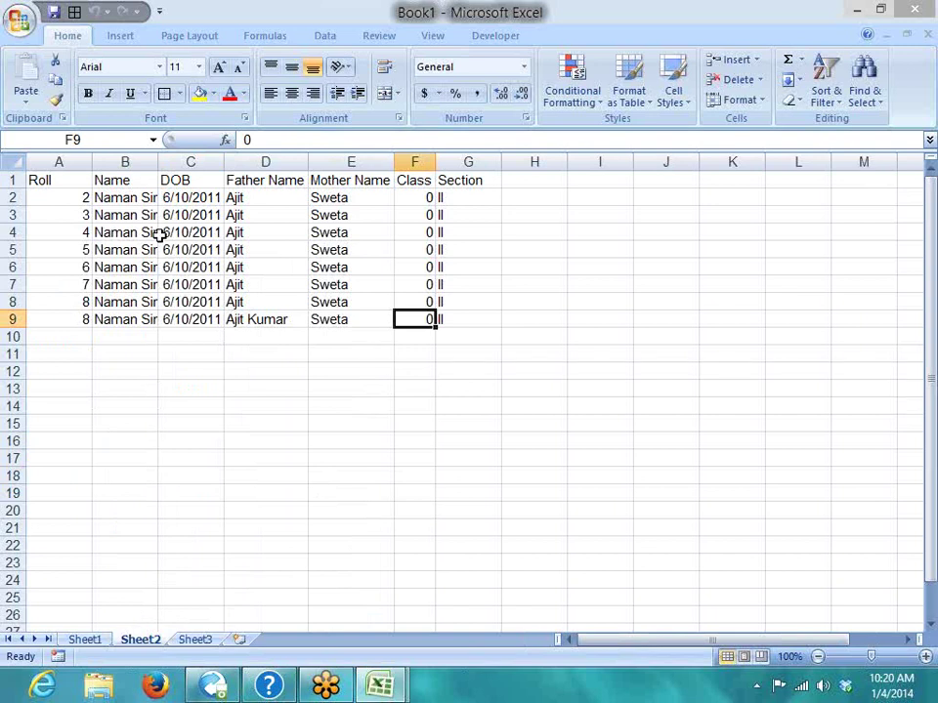
{"action": "double_click", "coordinate": [152, 162]}
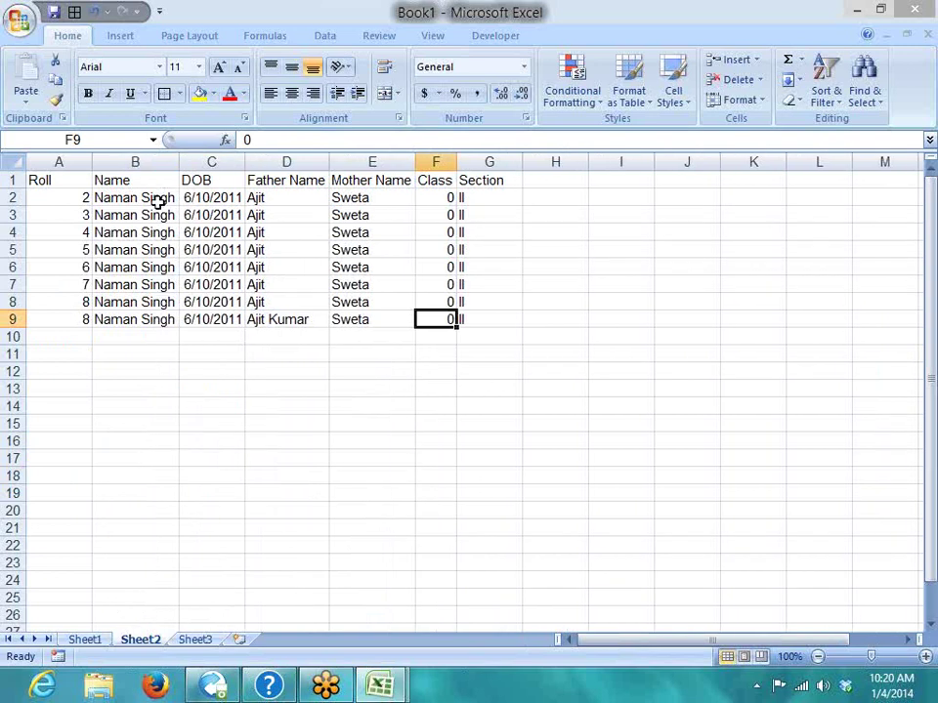
{"action": "mouse_move", "coordinate": [147, 200]}
{"action": "left_mouse_down"}
{"action": "mouse_move", "coordinate": [388, 216]}
{"action": "mouse_move", "coordinate": [474, 320]}
{"action": "left_mouse_up"}
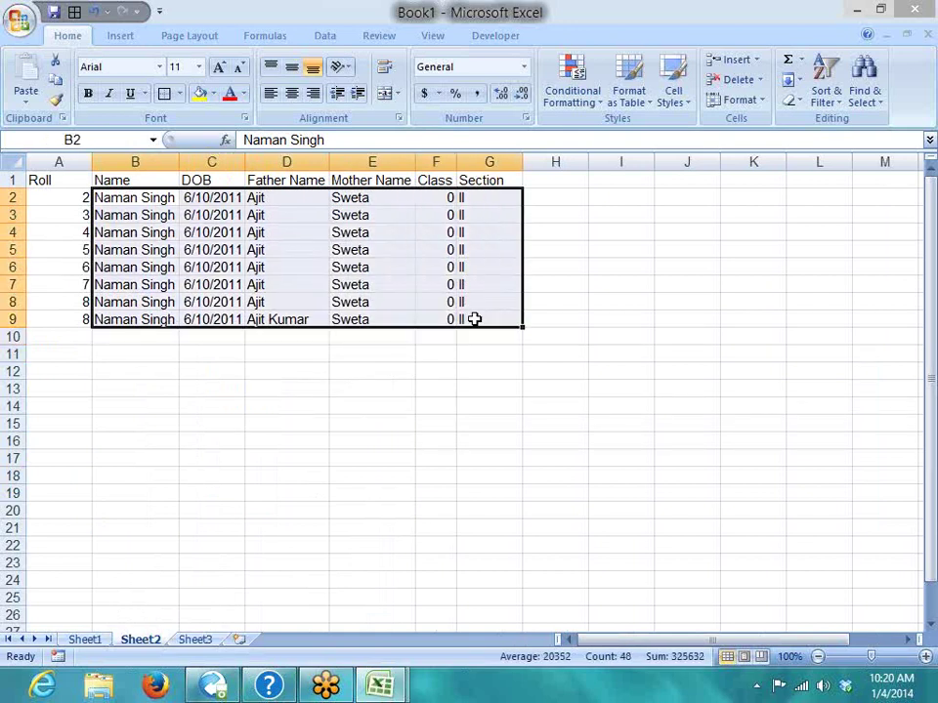
{"action": "left_click_drag", "start_coordinate": [138, 197], "coordinate": [452, 197]}
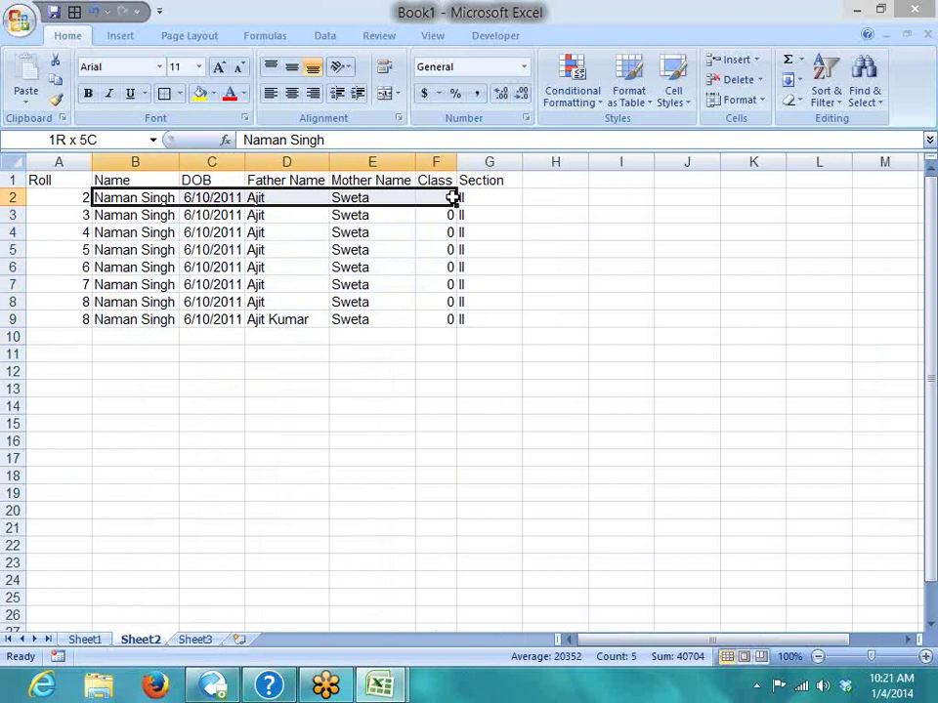
{"action": "left_click_drag", "start_coordinate": [127, 233], "coordinate": [457, 233]}
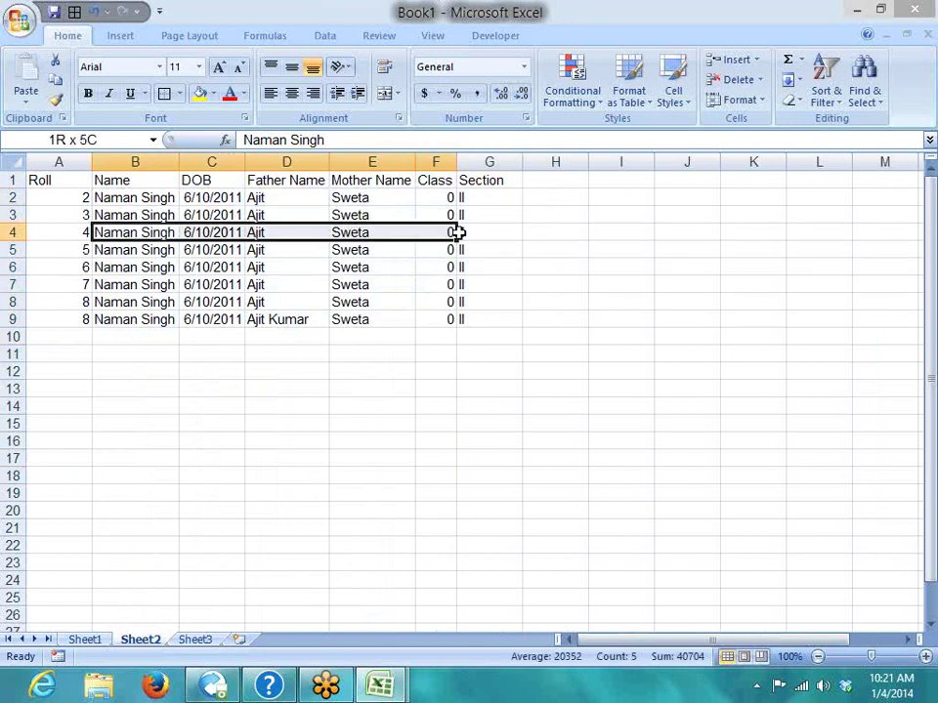
{"action": "left_click", "coordinate": [441, 316]}
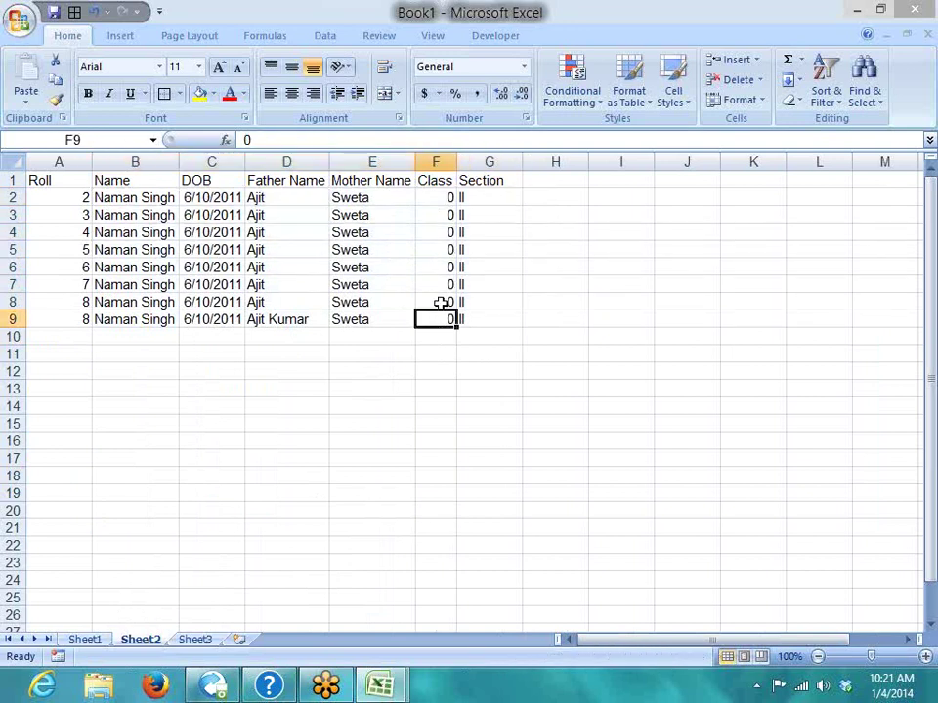
{"action": "left_click_drag", "start_coordinate": [442, 314], "coordinate": [442, 192]}
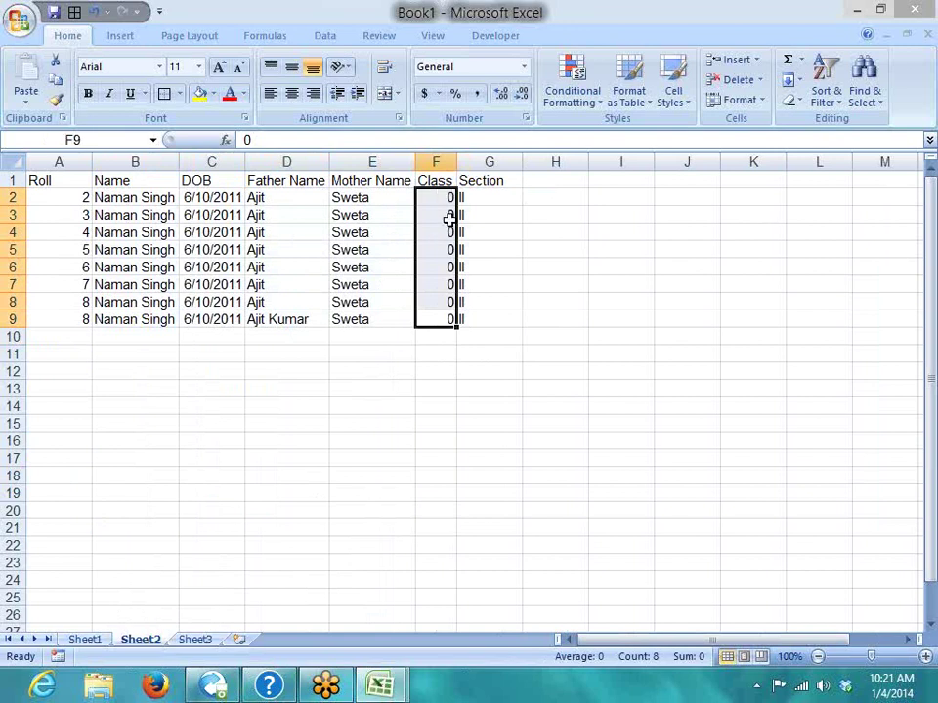
{"action": "left_click", "coordinate": [444, 338]}
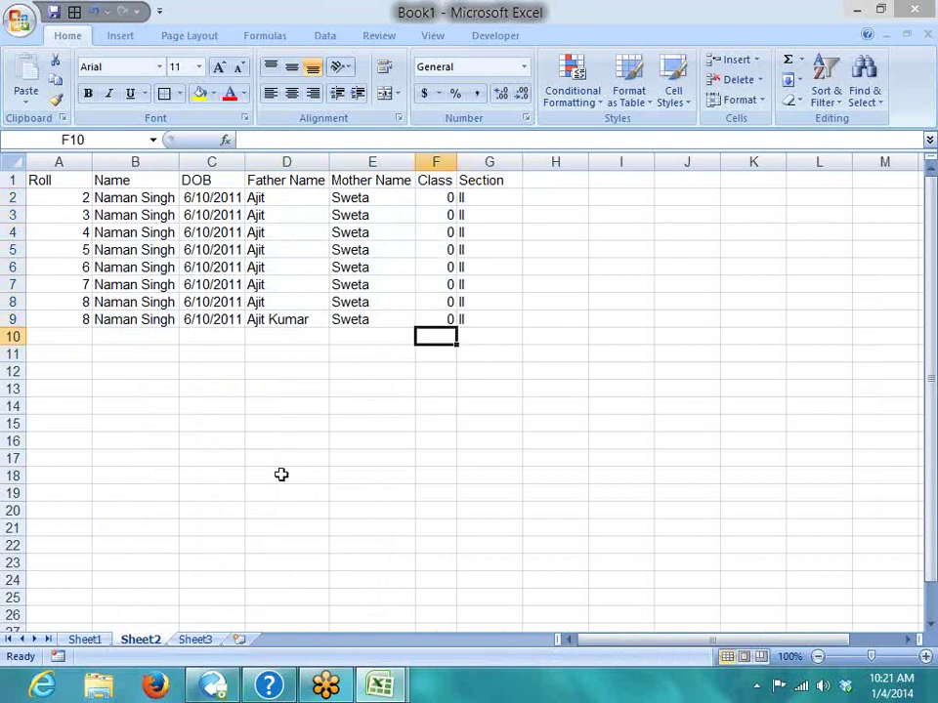
- Enter 1 as the Class in B16 on the Sheet1 form
{"action": "left_click", "coordinate": [98, 640]}
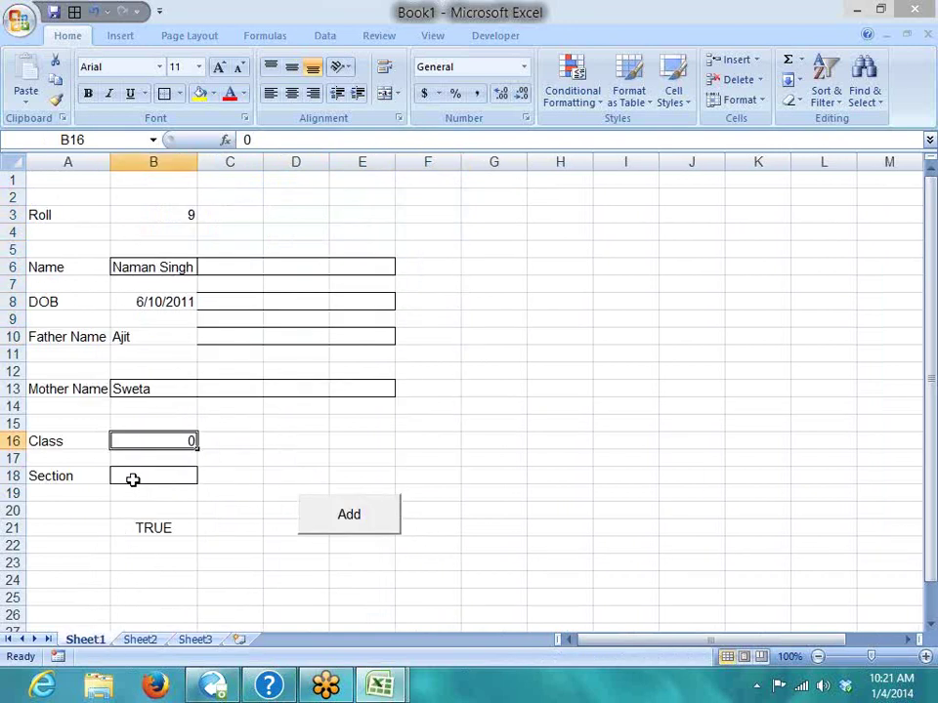
{"action": "type", "text": "1"}
{"action": "left_click", "coordinate": [170, 479]}
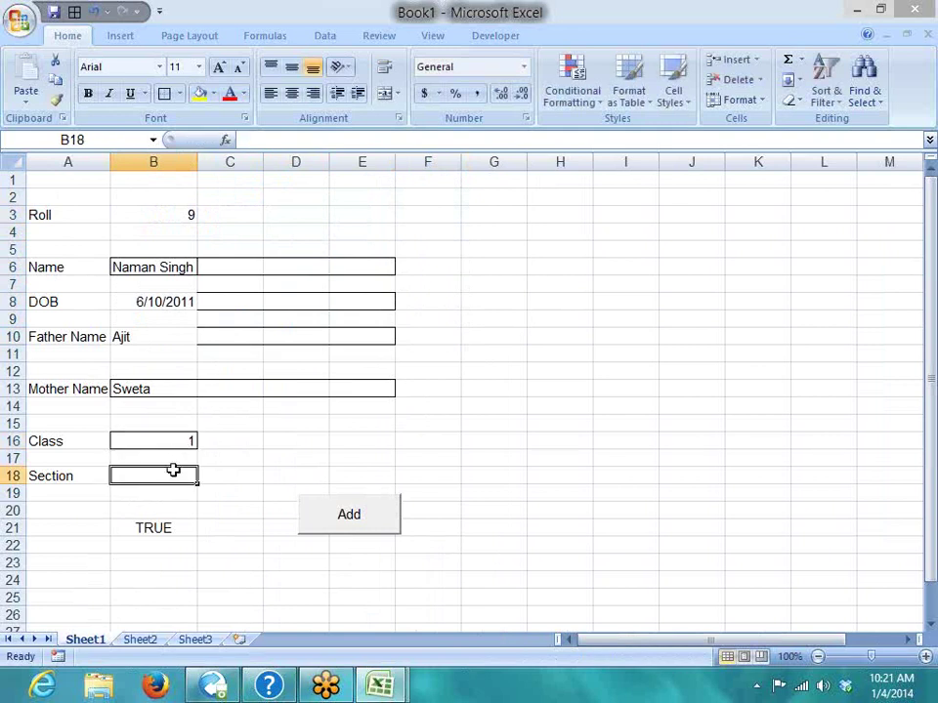
- Enter Section L and submit the form with Add, answering Yes
{"action": "type", "text": "L"}
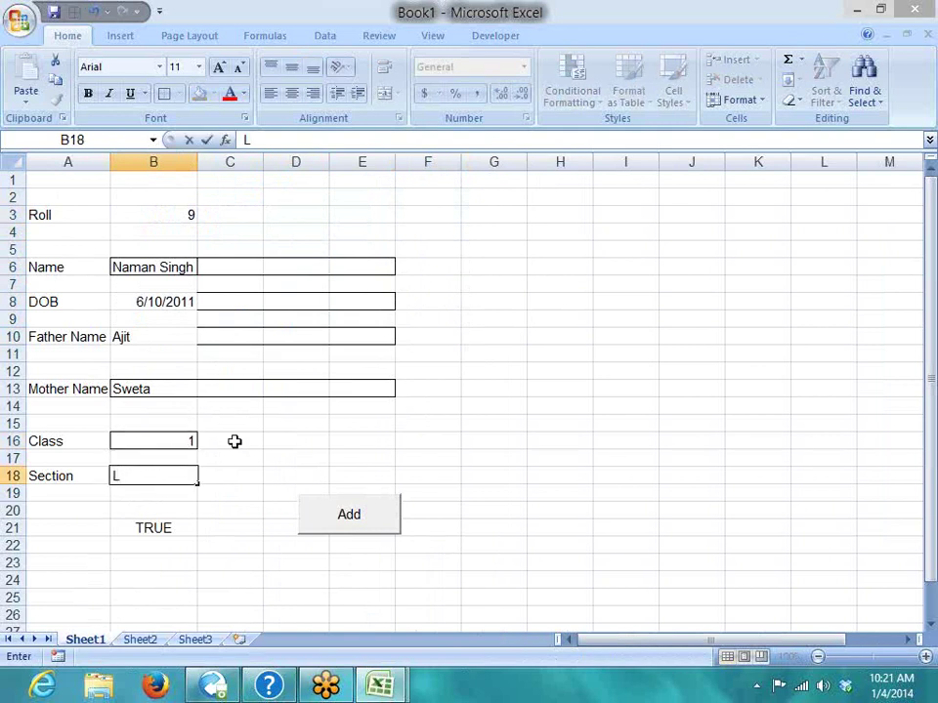
{"action": "left_click", "coordinate": [293, 442]}
{"action": "left_click", "coordinate": [334, 531]}
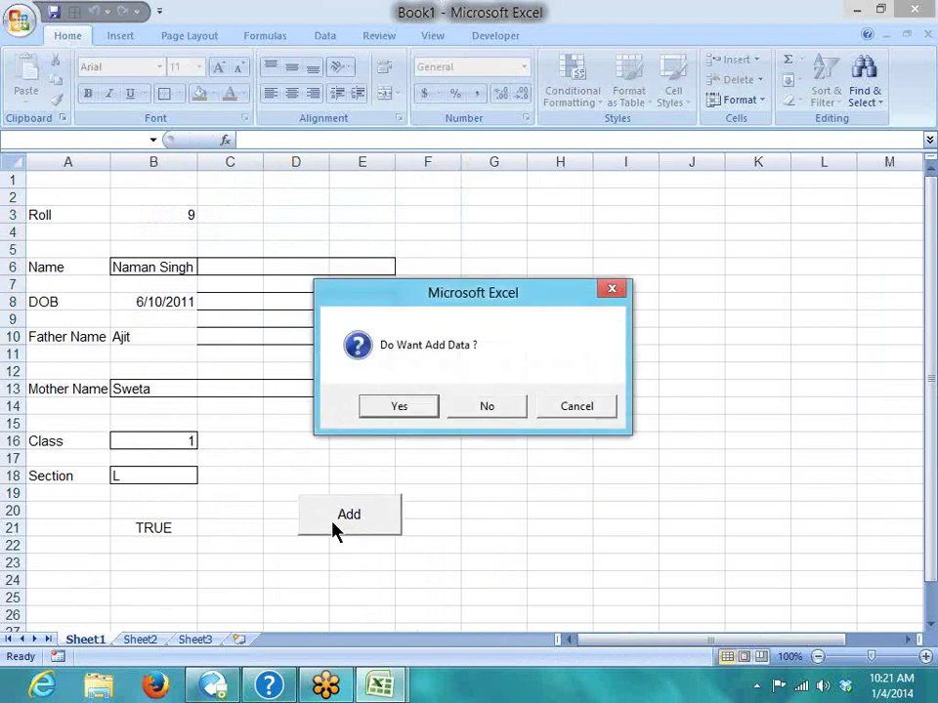
{"action": "left_click", "coordinate": [401, 408]}
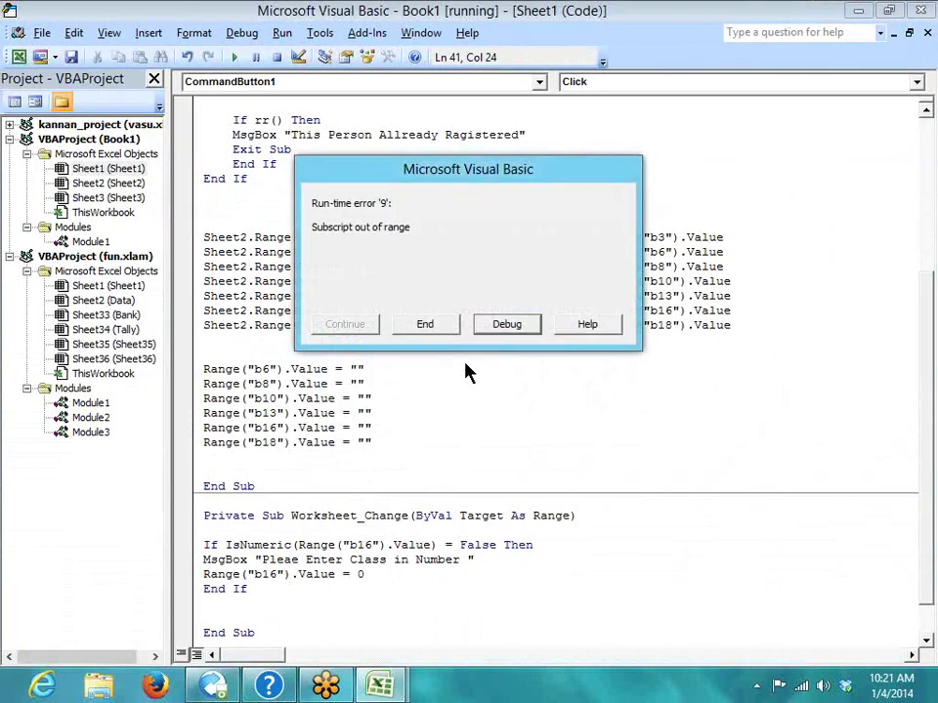
- In the debugger, delete Workbooks("book1.xlsm"). from the CountIf line and continue to the already-registered message
{"action": "left_click", "coordinate": [502, 325]}
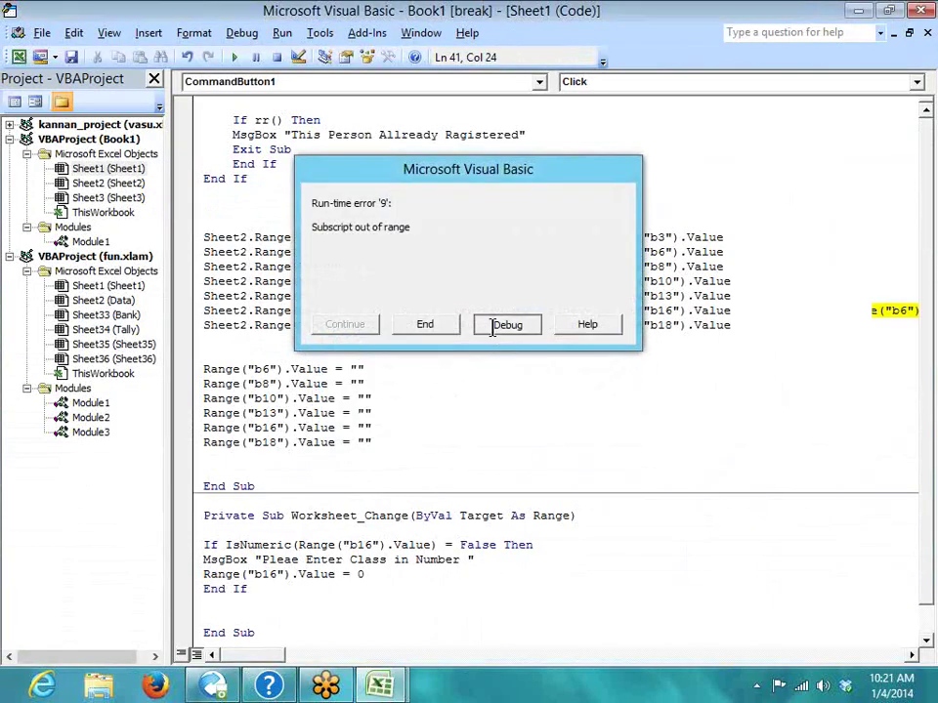
{"action": "mouse_move", "coordinate": [206, 311]}
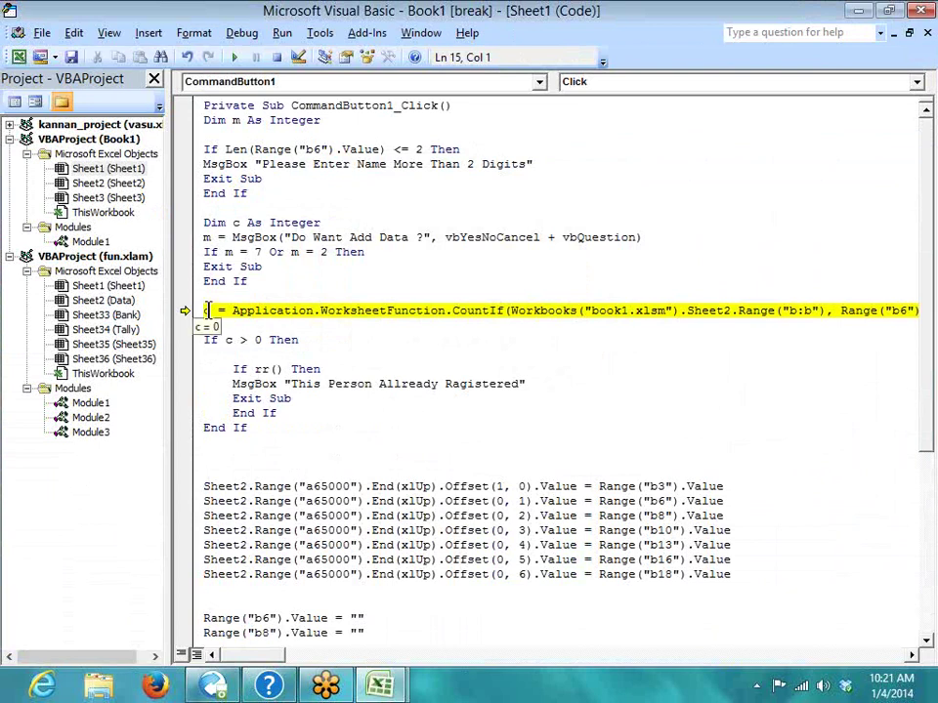
{"action": "mouse_move", "coordinate": [509, 311]}
{"action": "left_mouse_down"}
{"action": "mouse_move", "coordinate": [681, 314]}
{"action": "mouse_move", "coordinate": [685, 328]}
{"action": "left_mouse_up"}
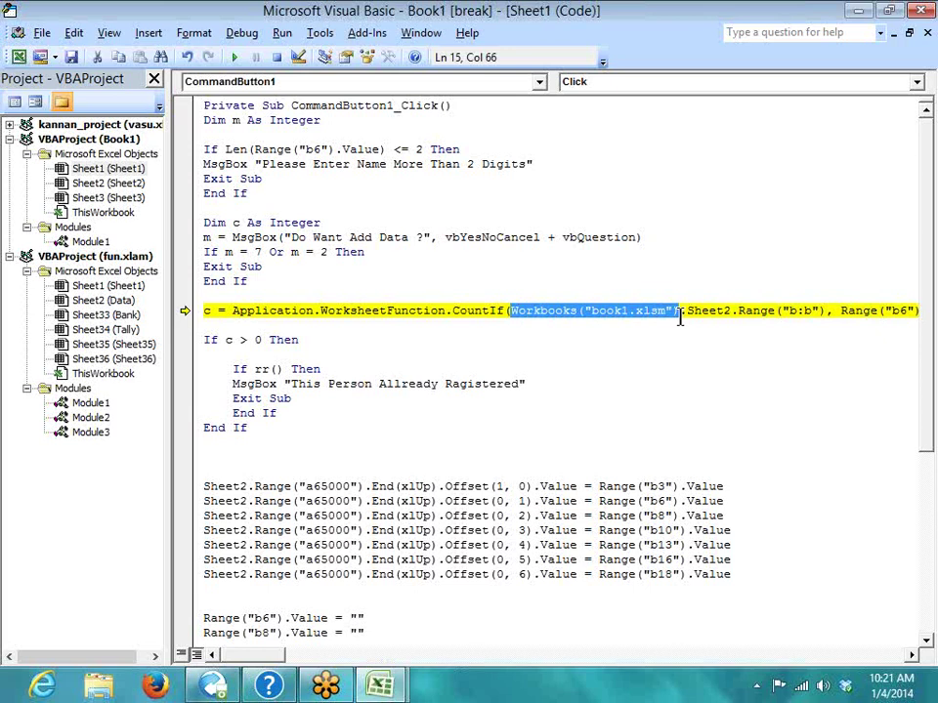
{"action": "key", "text": "Delete"}
{"action": "key", "text": "Delete"}
{"action": "left_click", "coordinate": [528, 374]}
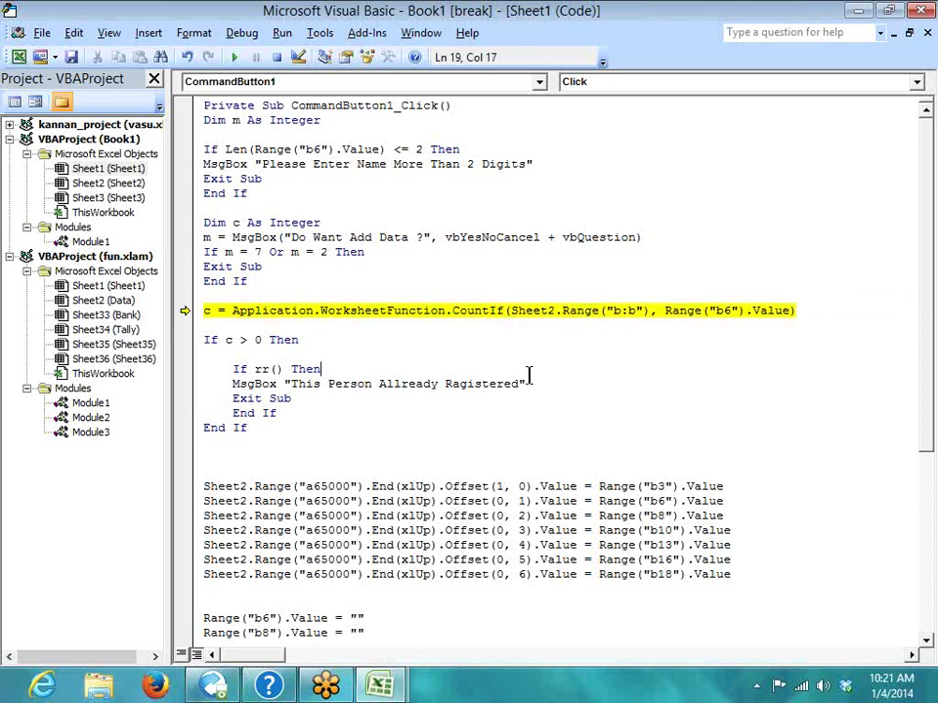
{"action": "left_click", "coordinate": [277, 340]}
{"action": "left_click", "coordinate": [254, 311]}
{"action": "left_click", "coordinate": [237, 58]}
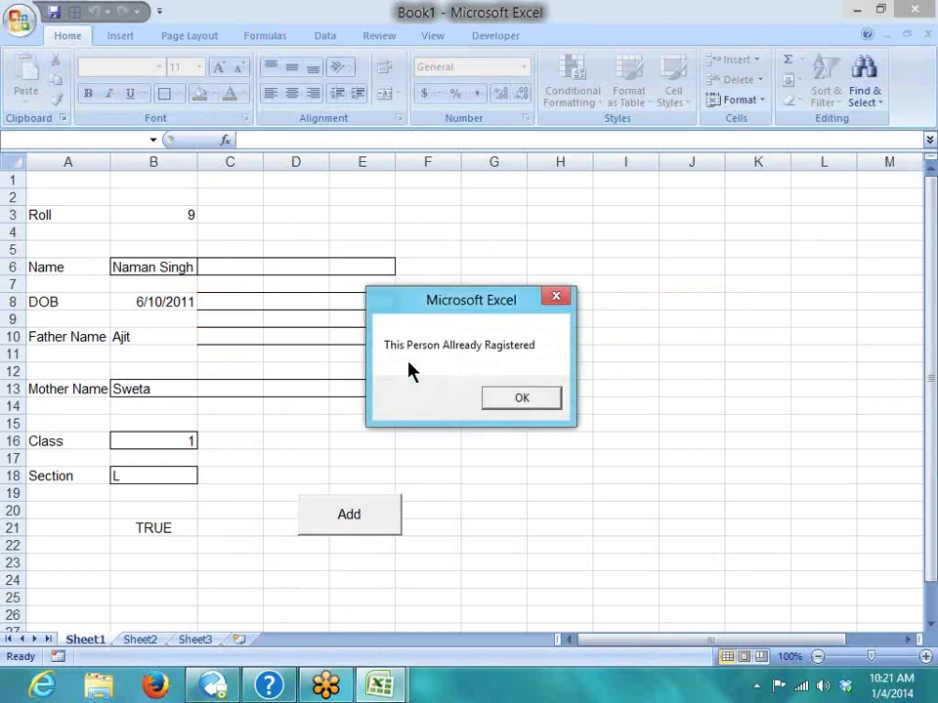
{"action": "left_click", "coordinate": [534, 399]}
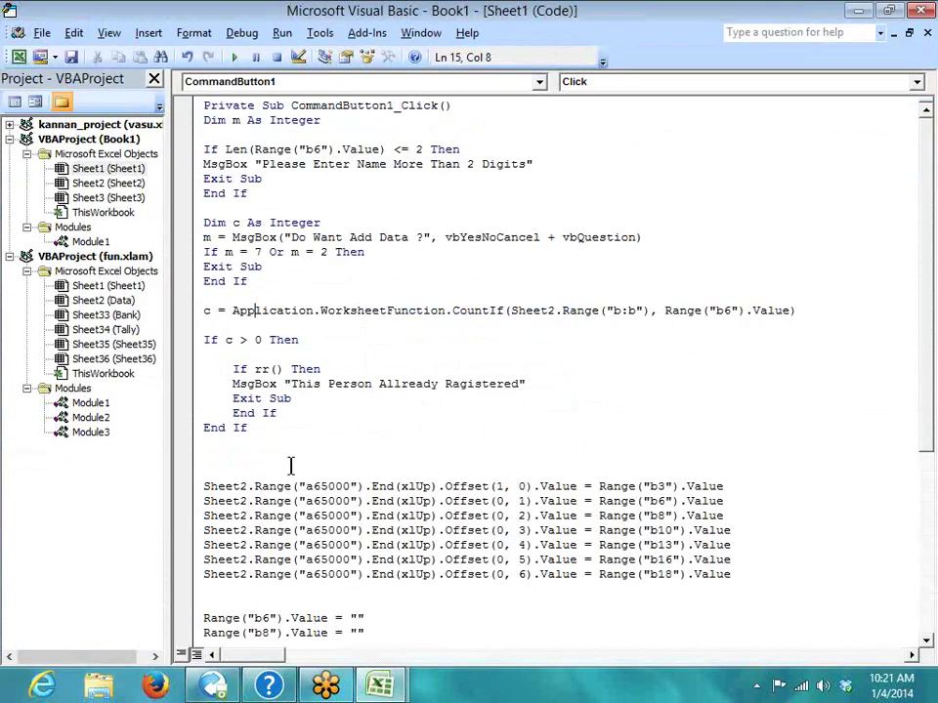
- Append 'Singh' to the Mother Name in B13 and retry Add, which reports already registered
{"action": "key", "text": "alt+F11"}
{"action": "double_click", "coordinate": [181, 388]}
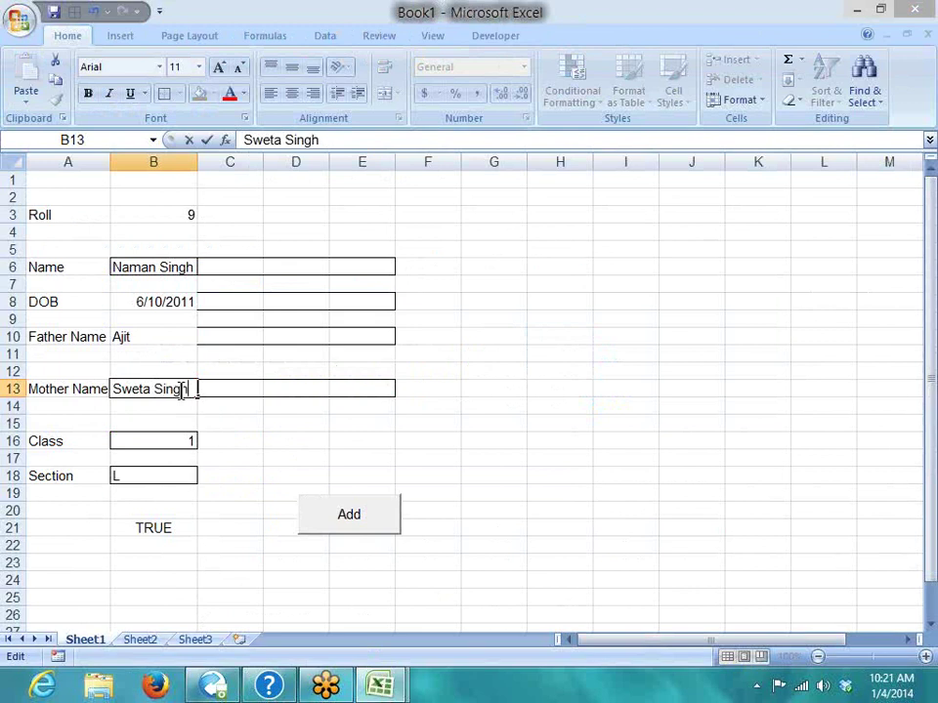
{"action": "left_click", "coordinate": [246, 406]}
{"action": "left_click", "coordinate": [336, 506]}
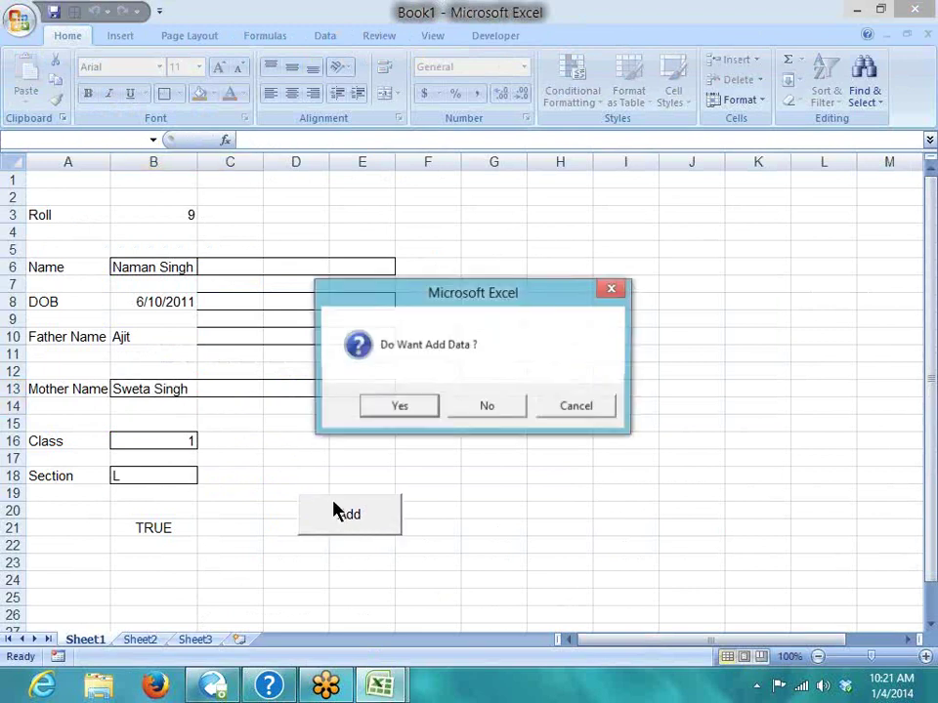
{"action": "left_click", "coordinate": [391, 416]}
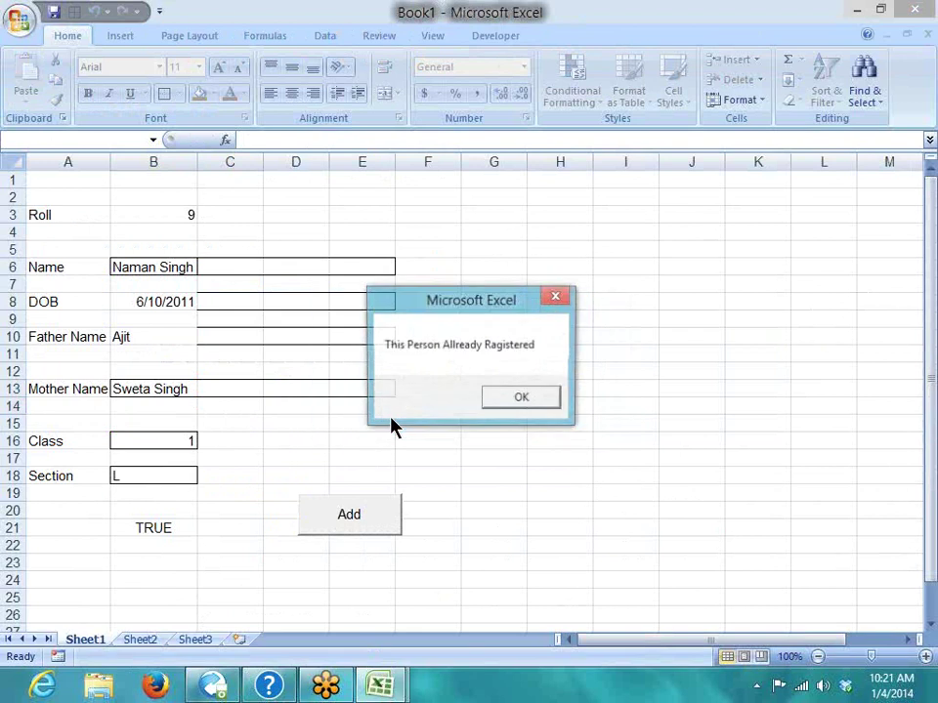
{"action": "left_click", "coordinate": [483, 403]}
- Append 'Singh' to the Father Name in B10 and retry Add, again rejected
{"action": "double_click", "coordinate": [179, 337]}
{"action": "type", "text": "Singh"}
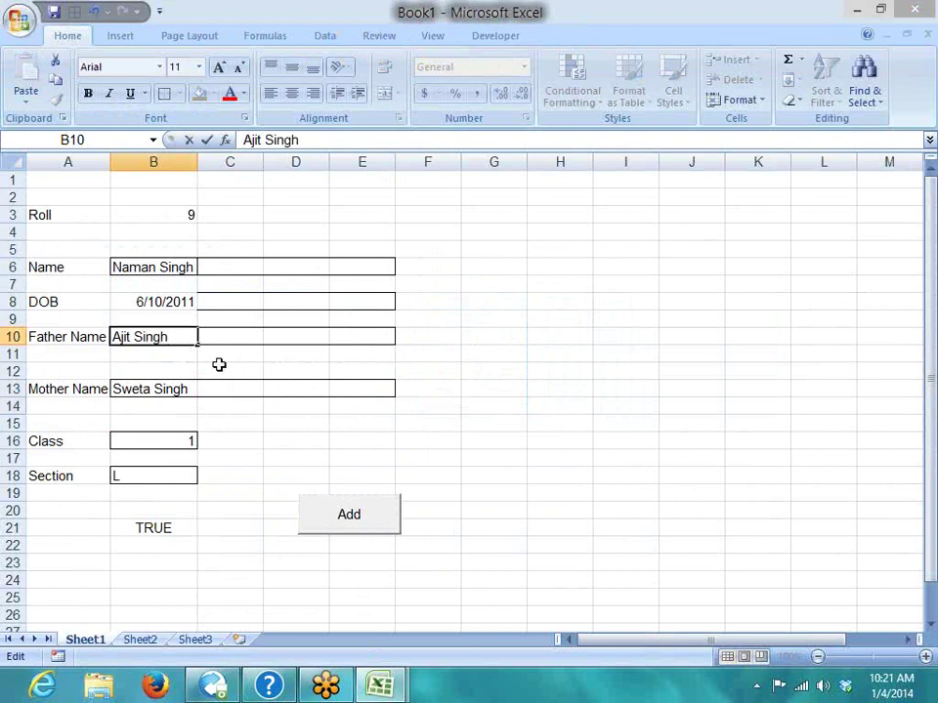
{"action": "left_click", "coordinate": [242, 389]}
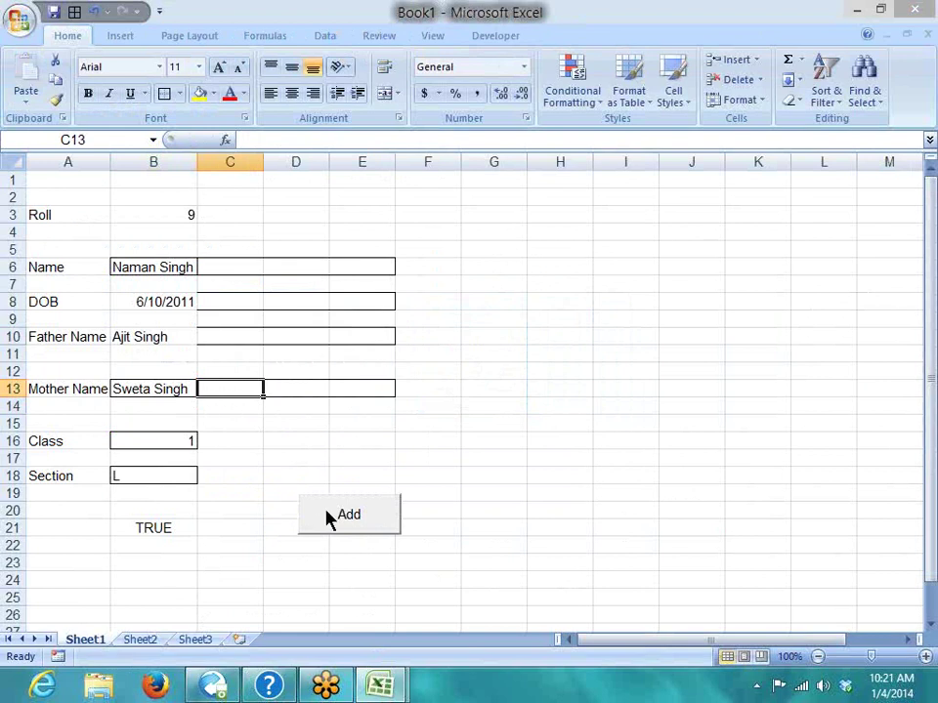
{"action": "left_click", "coordinate": [328, 515]}
{"action": "left_click", "coordinate": [396, 407]}
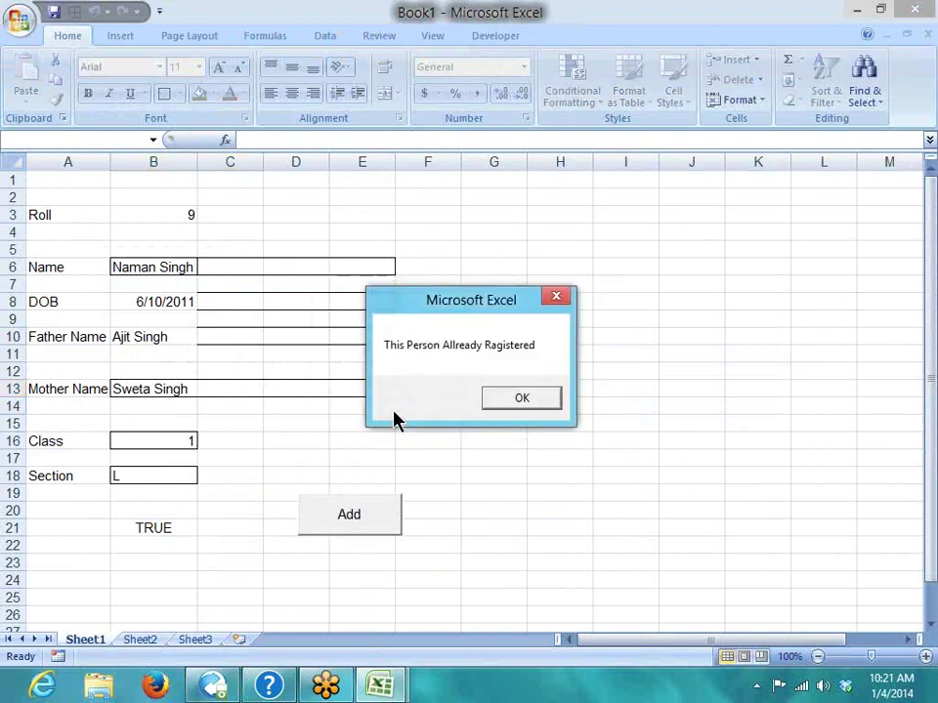
{"action": "left_click", "coordinate": [512, 401]}
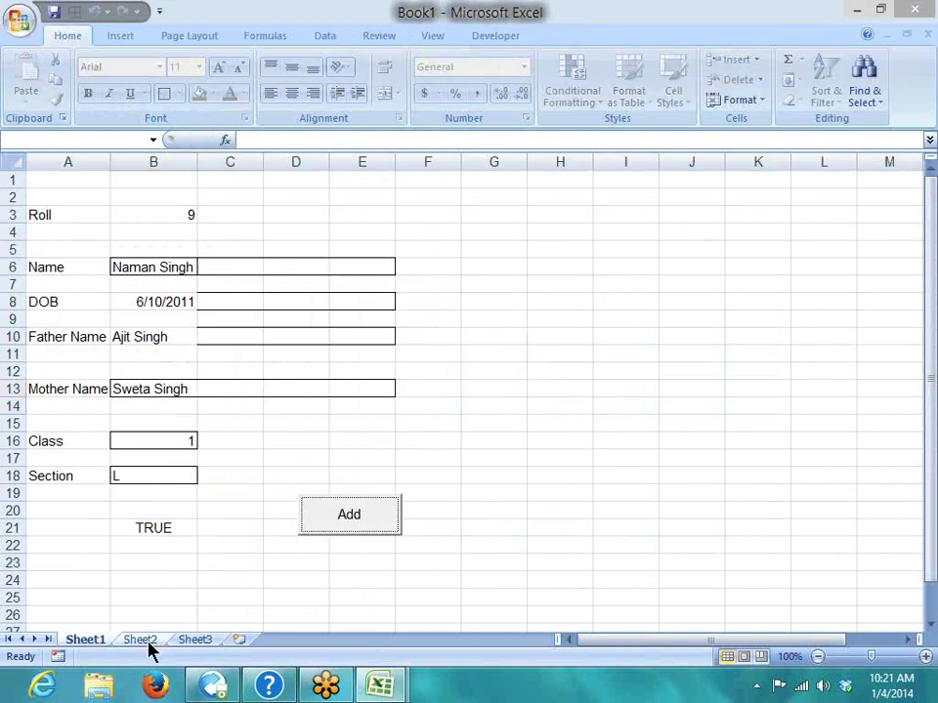
- Check Sheet2's records, then resubmit the Sheet1 form once more, still flagged as registered
{"action": "left_click", "coordinate": [150, 647]}
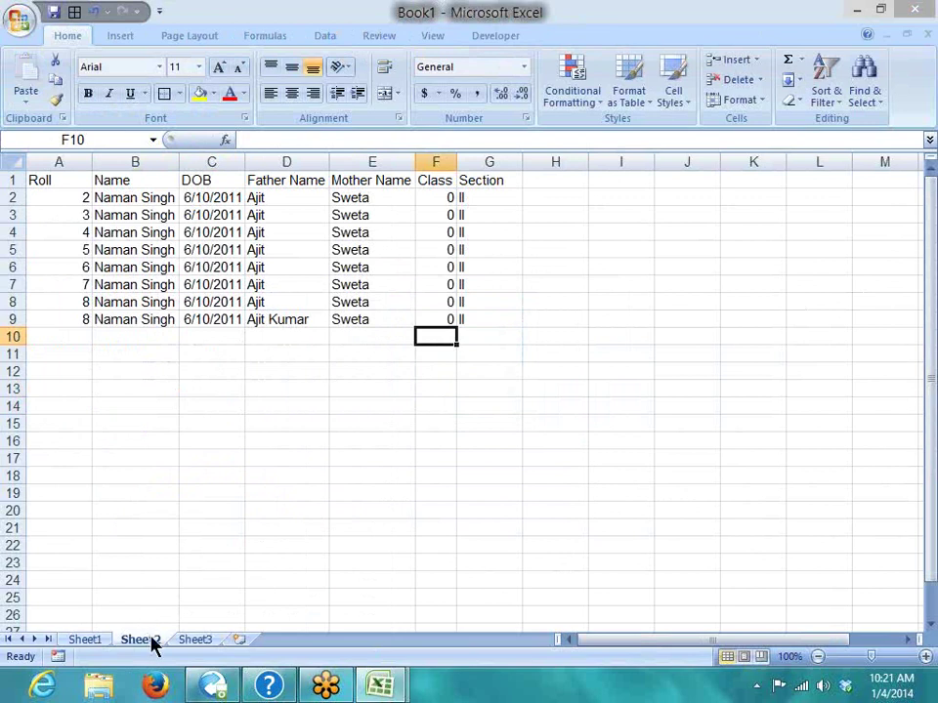
{"action": "left_click", "coordinate": [99, 646]}
{"action": "left_click", "coordinate": [240, 493]}
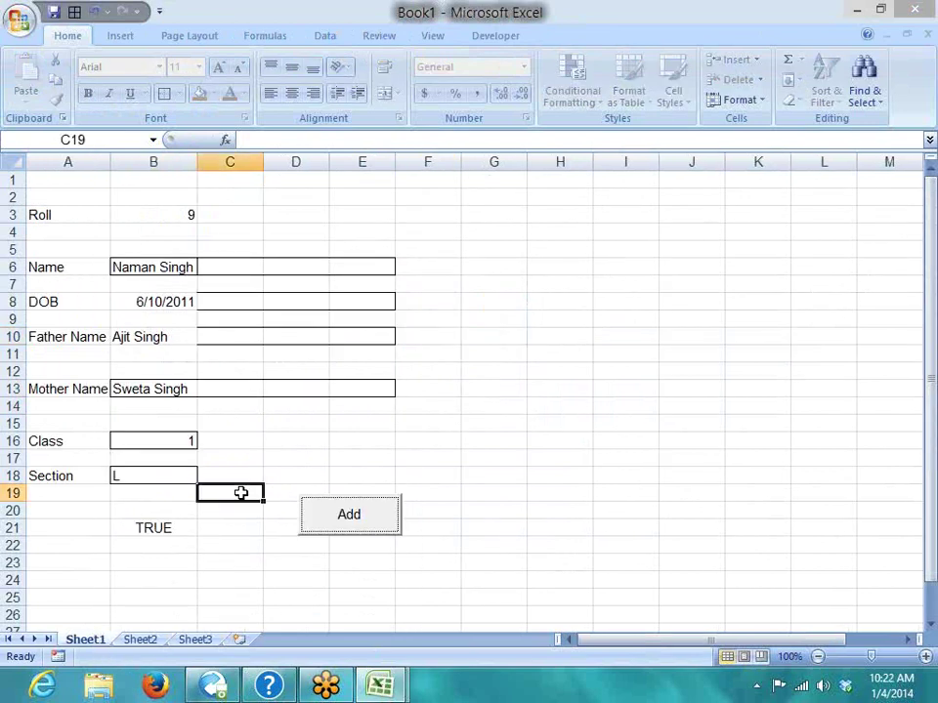
{"action": "left_click", "coordinate": [142, 385]}
{"action": "key", "text": "Up"}
{"action": "key", "text": "Up"}
{"action": "key", "text": "Up"}
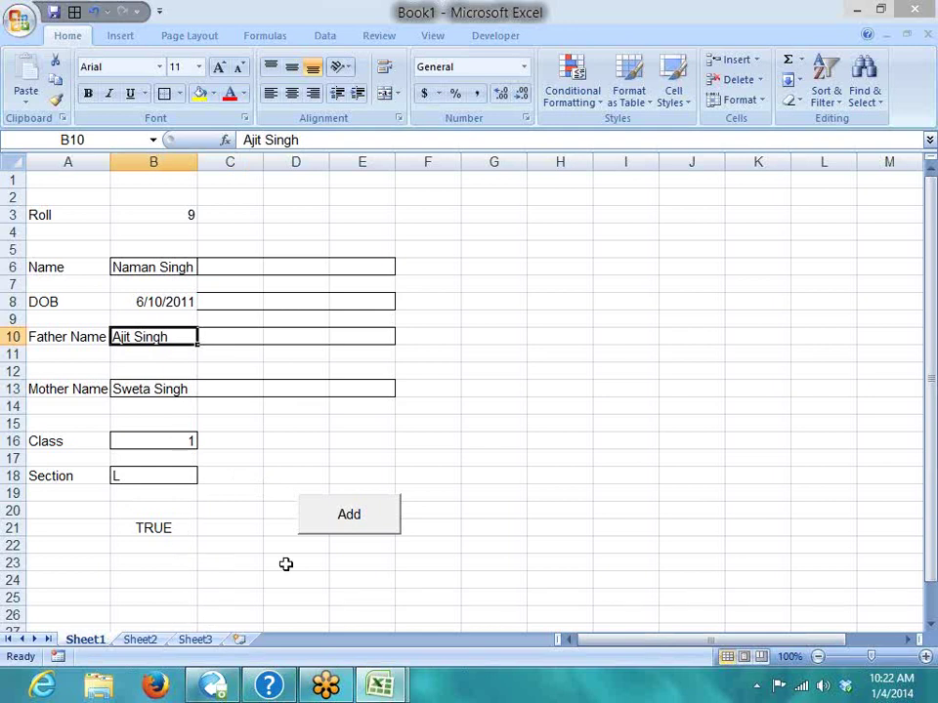
{"action": "left_click", "coordinate": [308, 528]}
{"action": "left_click", "coordinate": [398, 410]}
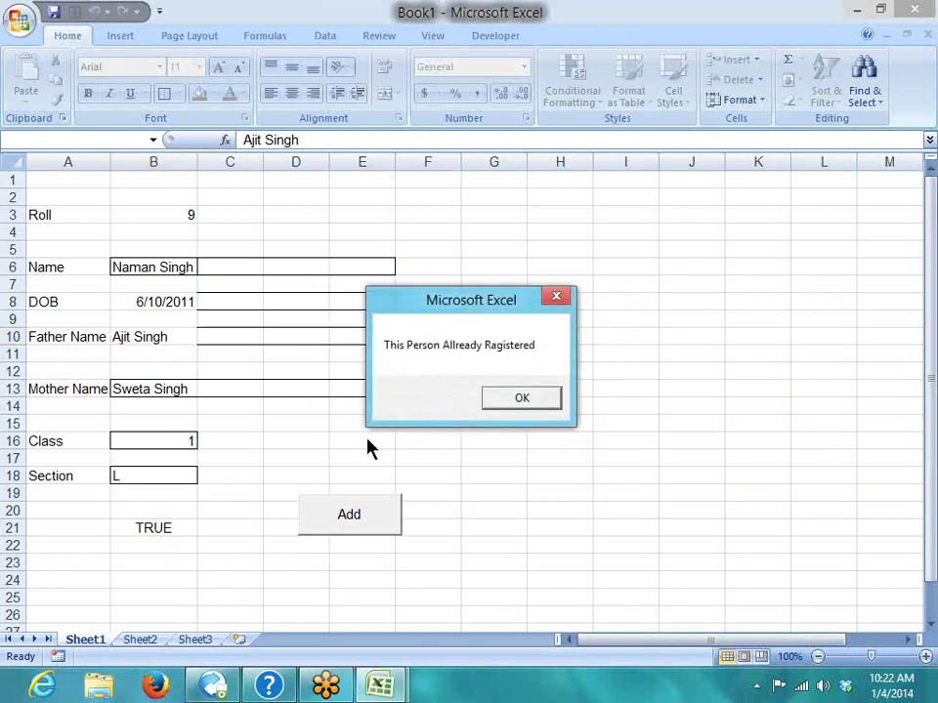
{"action": "left_click", "coordinate": [528, 398]}
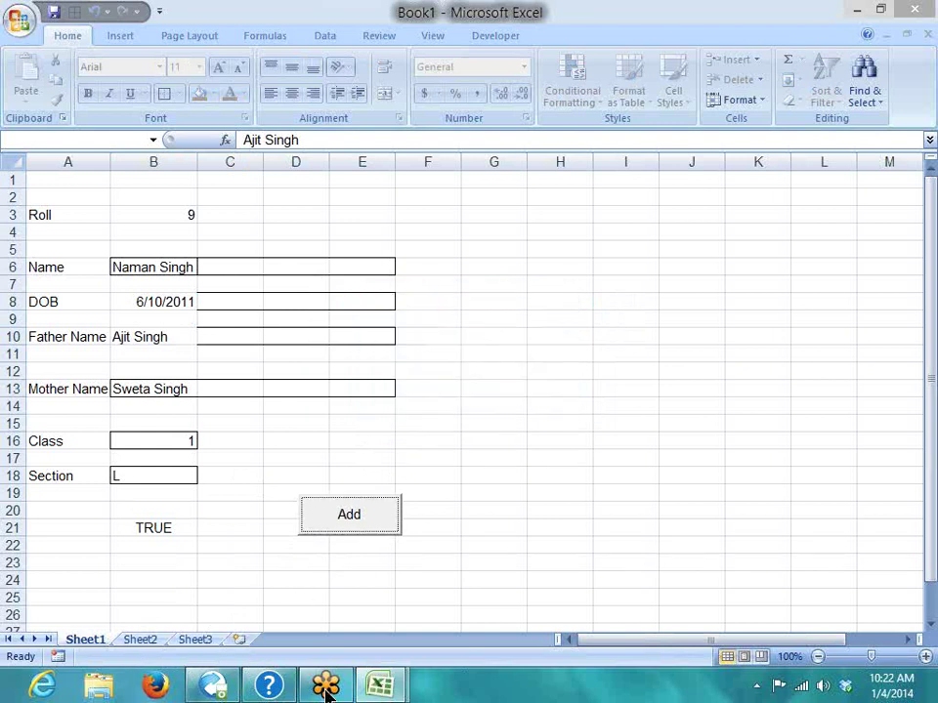
- Insert a line 'c=rr()' under If c > 0 Then in the Add button code
{"action": "mouse_move", "coordinate": [380, 685]}
{"action": "left_click", "coordinate": [443, 598]}
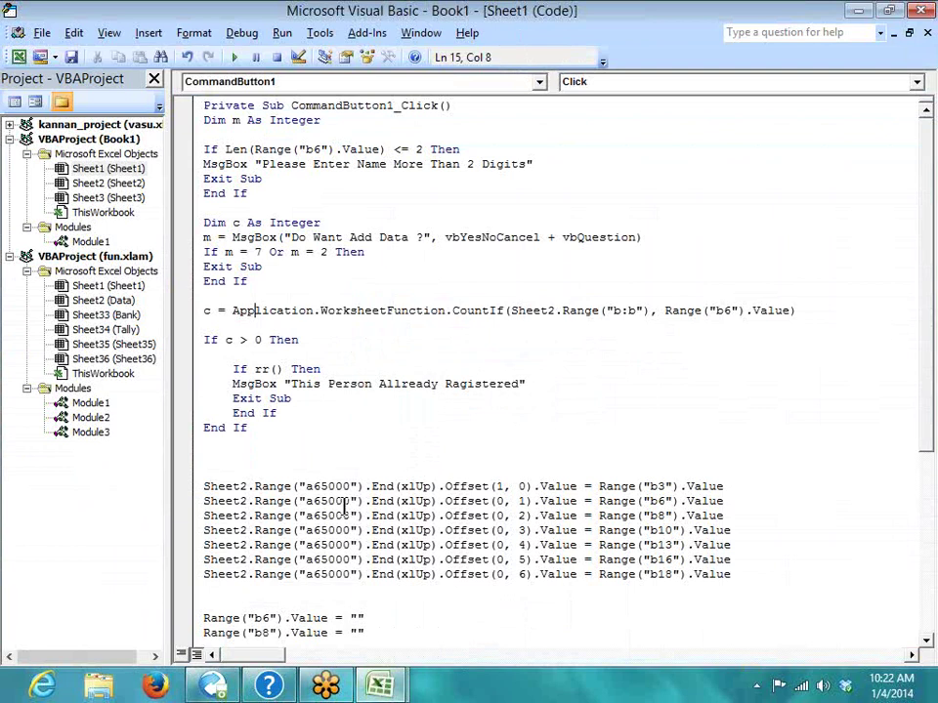
{"action": "scroll", "coordinate": [293, 498], "scroll_direction": "down", "scroll_amount": 6}
{"action": "scroll", "coordinate": [293, 459], "scroll_direction": "up", "scroll_amount": 1}
{"action": "scroll", "coordinate": [278, 391], "scroll_direction": "up", "scroll_amount": 1}
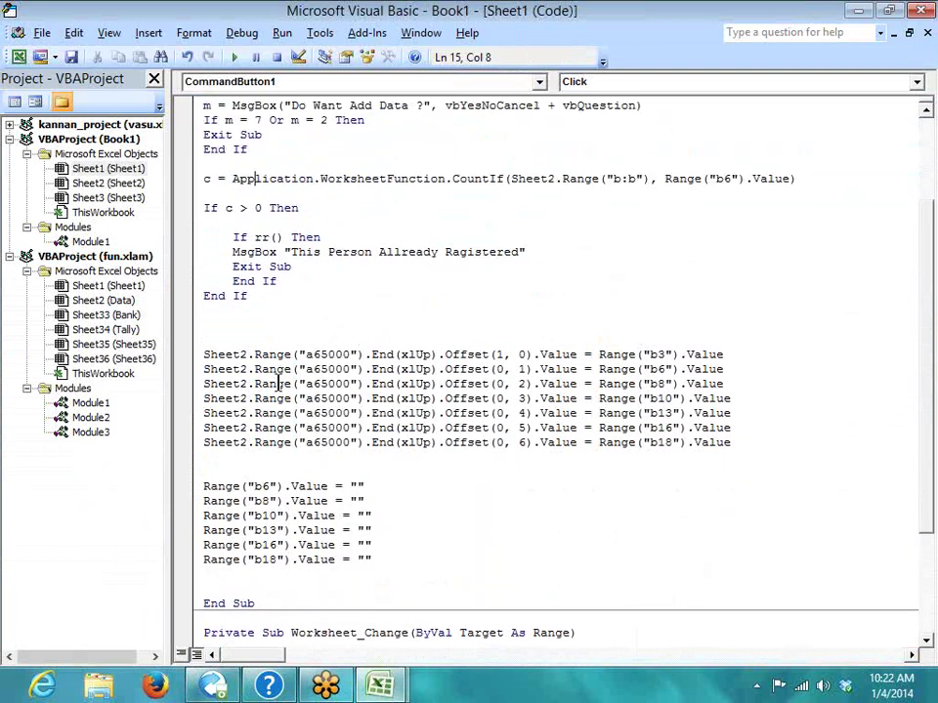
{"action": "left_click", "coordinate": [257, 238]}
{"action": "scroll", "coordinate": [286, 295], "scroll_direction": "up", "scroll_amount": 1}
{"action": "key", "text": "Up"}
{"action": "key", "text": "Home"}
{"action": "type", "text": "c"}
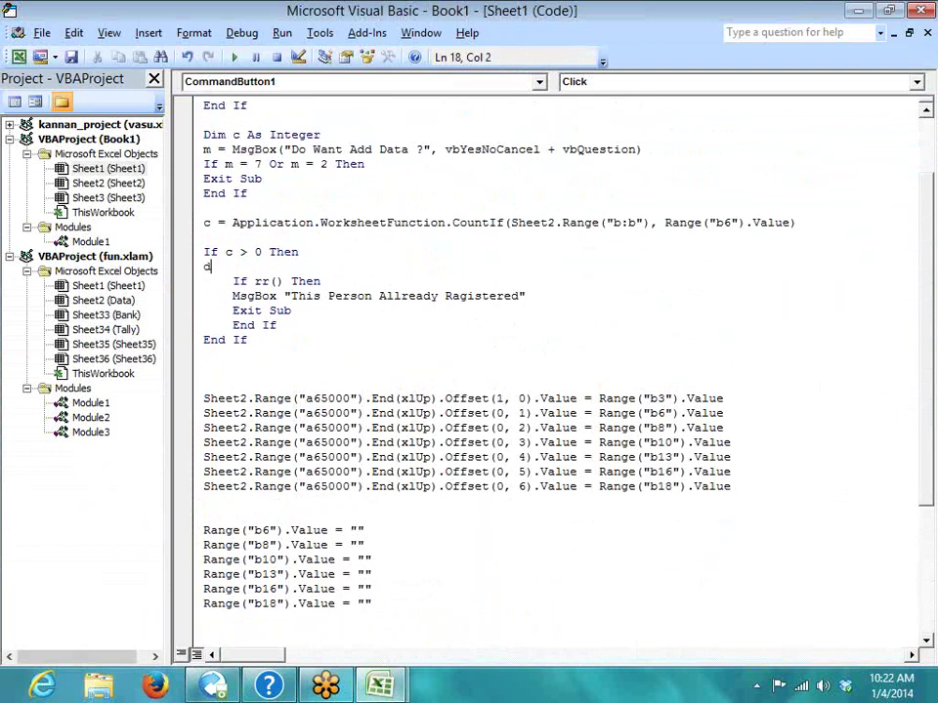
{"action": "type", "text": "=rr()"}
{"action": "left_click", "coordinate": [254, 281]}
- Replace rr() in the 'If rr() Then' test with d, then open Module1's code
{"action": "left_click_drag", "start_coordinate": [254, 281], "coordinate": [282, 281]}
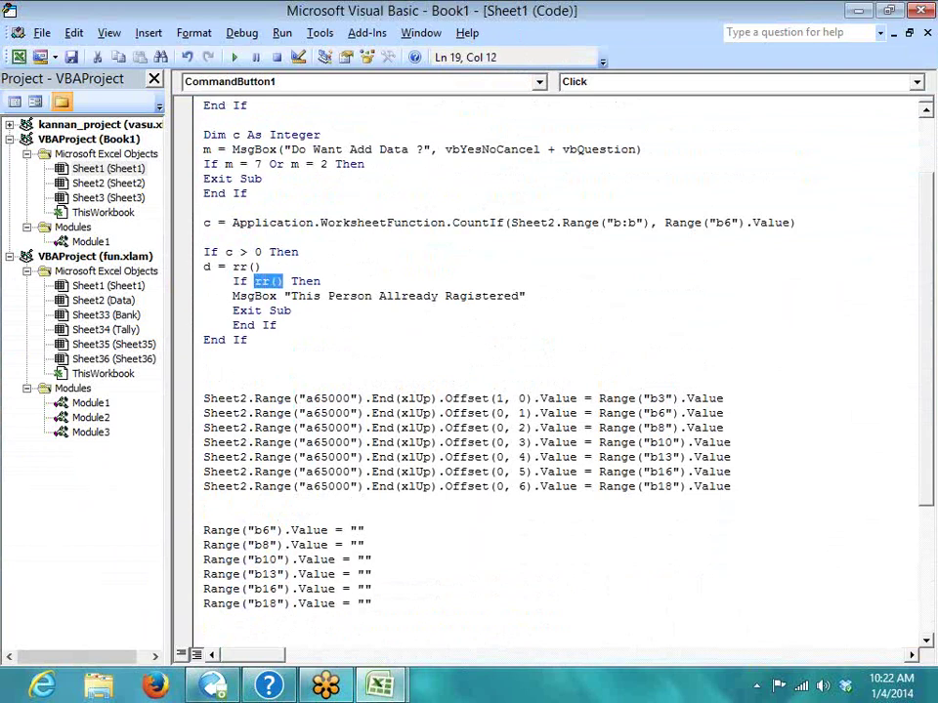
{"action": "type", "text": "d"}
{"action": "key", "text": "Down"}
{"action": "key", "text": "Down"}
{"action": "key", "text": "Down"}
{"action": "key", "text": "Down"}
{"action": "key", "text": "Down"}
{"action": "key", "text": "Down"}
{"action": "key", "text": "Down"}
{"action": "key", "text": "Down"}
{"action": "key", "text": "Down"}
{"action": "key", "text": "Down"}
{"action": "key", "text": "Up"}
{"action": "key", "text": "Up"}
{"action": "key", "text": "Up"}
{"action": "key", "text": "Up"}
{"action": "key", "text": "Up"}
{"action": "key", "text": "Up"}
{"action": "key", "text": "Up"}
{"action": "key", "text": "Up"}
{"action": "key", "text": "Up"}
{"action": "key", "text": "Down"}
{"action": "key", "text": "Down"}
{"action": "key", "text": "Down"}
{"action": "key", "text": "Down"}
{"action": "key", "text": "Down"}
{"action": "key", "text": "Down"}
{"action": "key", "text": "Down"}
{"action": "key", "text": "Down"}
{"action": "key", "text": "Up"}
{"action": "key", "text": "Up"}
{"action": "key", "text": "Up"}
{"action": "key", "text": "Up"}
{"action": "key", "text": "Up"}
{"action": "key", "text": "Up"}
{"action": "key", "text": "Up"}
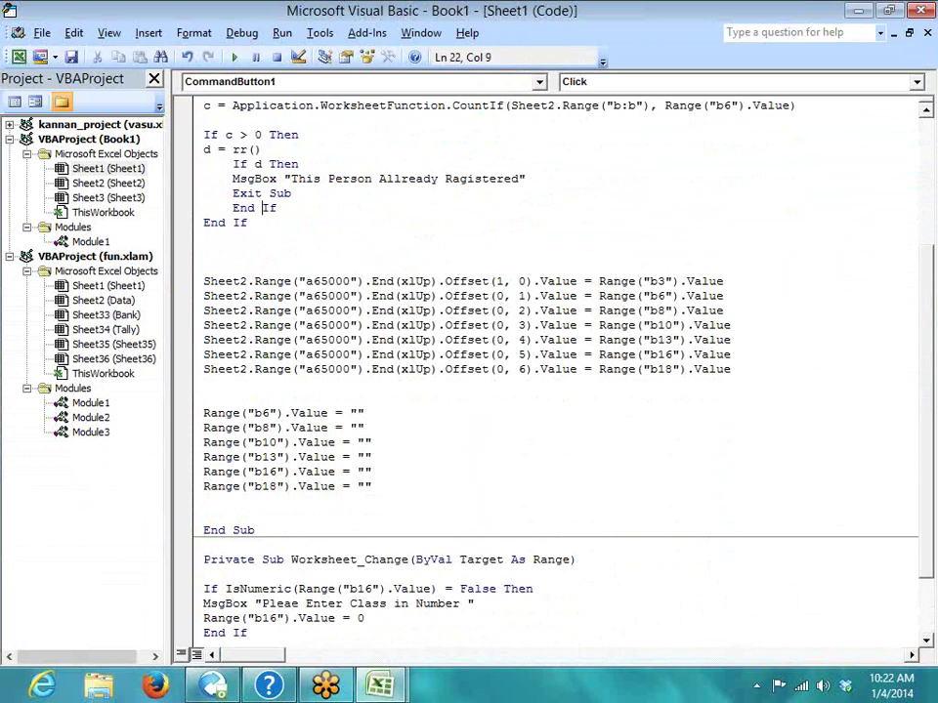
{"action": "double_click", "coordinate": [89, 241]}
{"action": "left_click", "coordinate": [362, 285]}
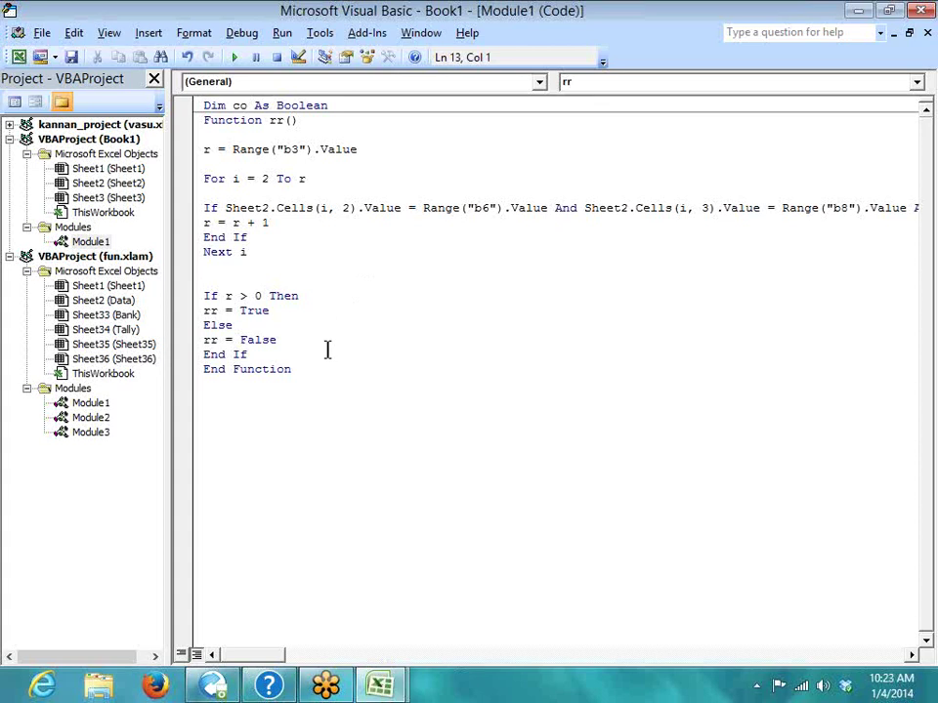
- Review the rr function's And match conditions and its r = r + 1 counter line
{"action": "double_click", "coordinate": [563, 208]}
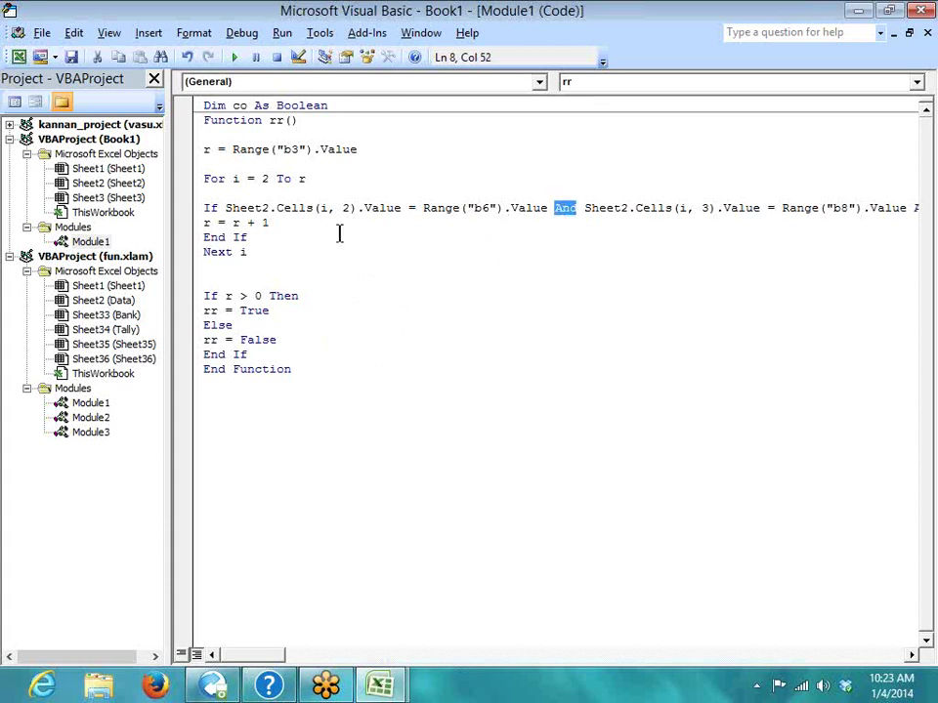
{"action": "double_click", "coordinate": [278, 225]}
{"action": "left_click", "coordinate": [256, 340]}
{"action": "left_click", "coordinate": [306, 346]}
{"action": "key", "text": "alt+Tab"}
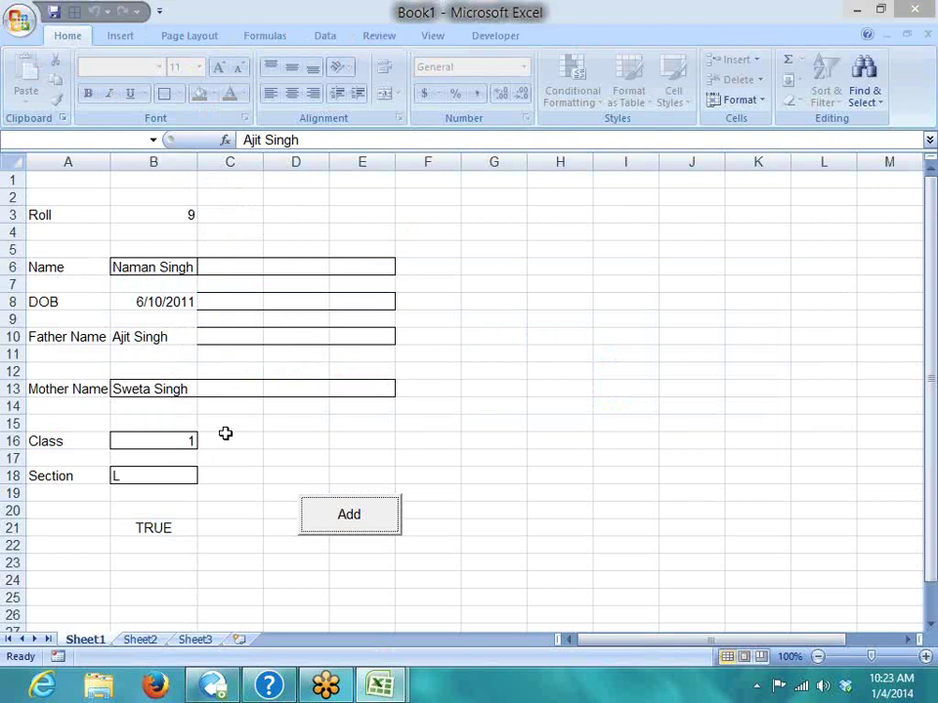
{"action": "key", "text": "alt+Tab"}
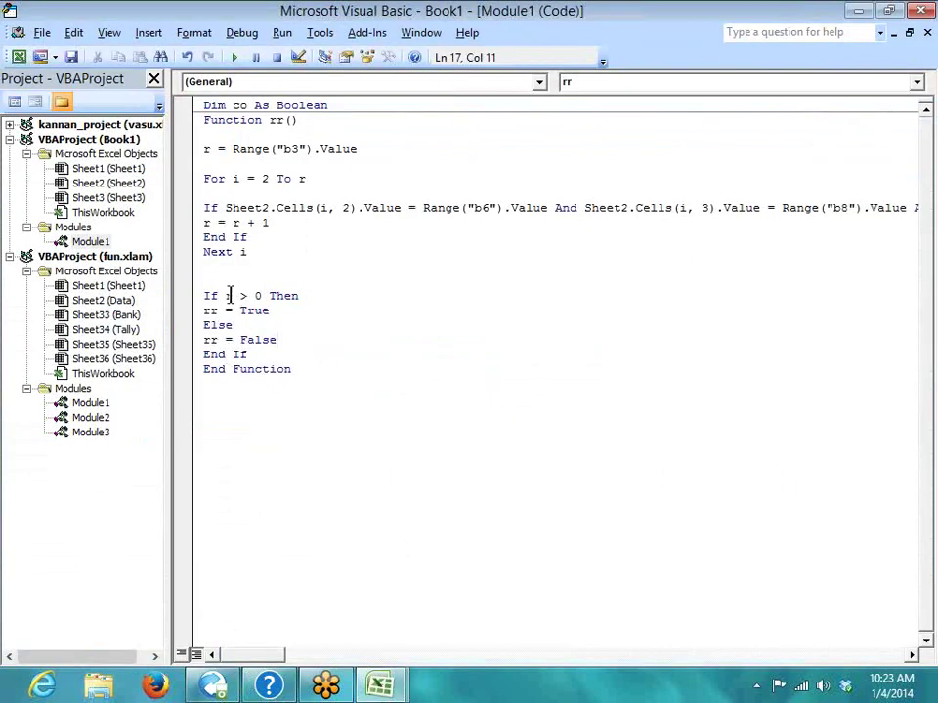
- Rename the variable at the start of line 9 to k, giving k = r + 1
{"action": "double_click", "coordinate": [207, 150]}
{"action": "left_click_drag", "start_coordinate": [211, 223], "coordinate": [195, 233]}
{"action": "type", "text": "d"}
{"action": "left_click", "coordinate": [238, 222]}
{"action": "type", "text": "k"}
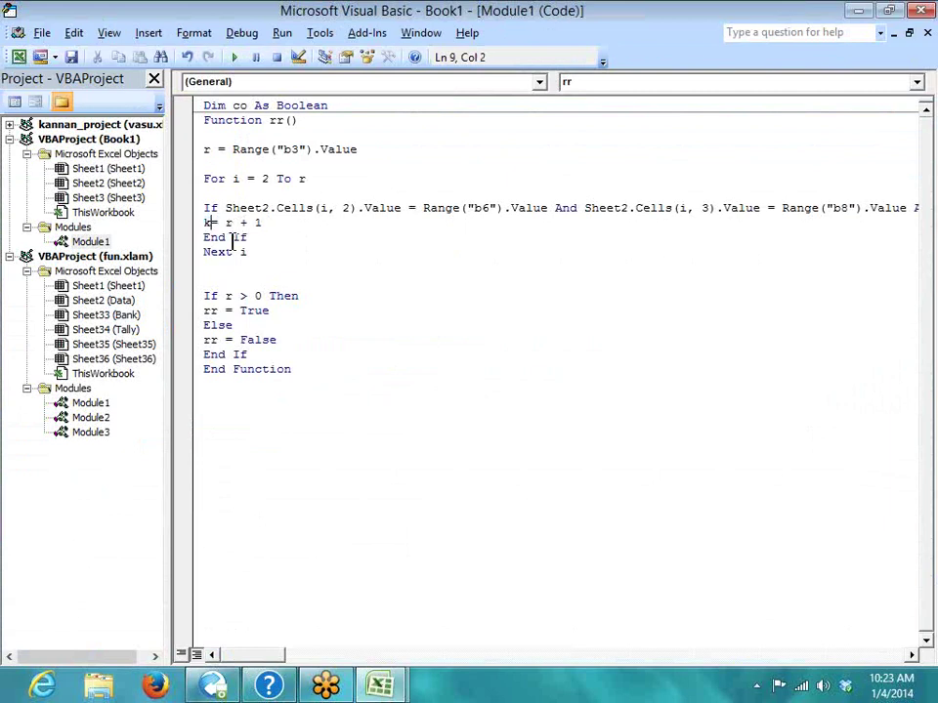
- Change 'If r > 0' to 'If k > 0' and make the line k = k + 1, then return to Excel
{"action": "left_click", "coordinate": [244, 282]}
{"action": "left_click", "coordinate": [229, 295]}
{"action": "key", "text": "shift+Left"}
{"action": "type", "text": "k"}
{"action": "left_click", "coordinate": [301, 328]}
{"action": "left_click", "coordinate": [237, 223]}
{"action": "key", "text": "shift+Left"}
{"action": "type", "text": "k"}
{"action": "left_click", "coordinate": [344, 313]}
{"action": "key", "text": "alt+F11"}
{"action": "left_click", "coordinate": [267, 442]}
- Add the student record with Yes and confirm it appears in row 10 of Sheet2
{"action": "left_click", "coordinate": [331, 515]}
{"action": "left_click", "coordinate": [397, 409]}
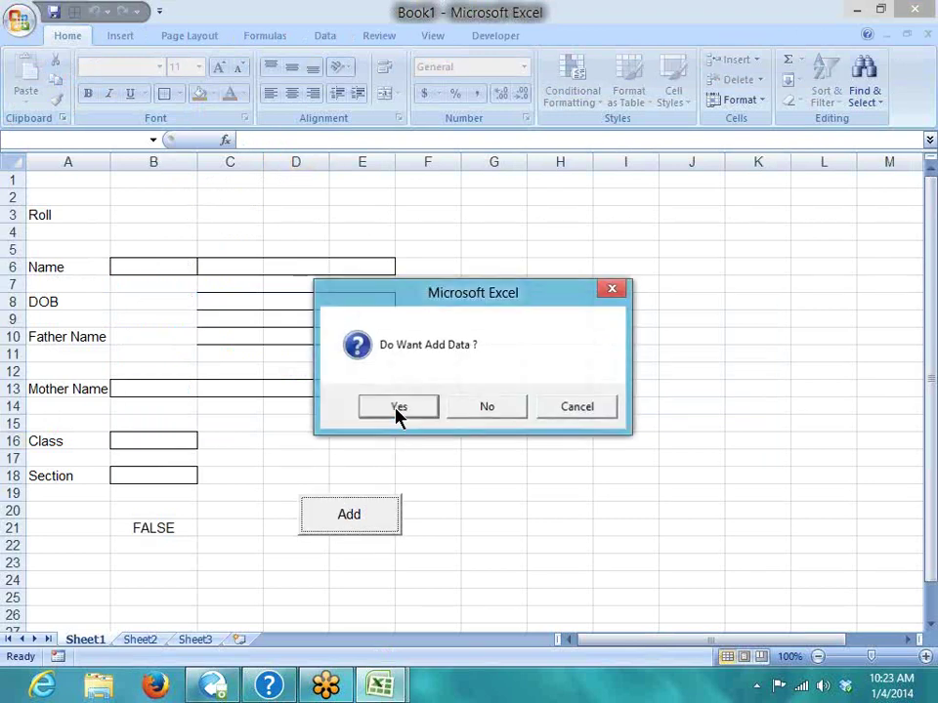
{"action": "left_click", "coordinate": [153, 641]}
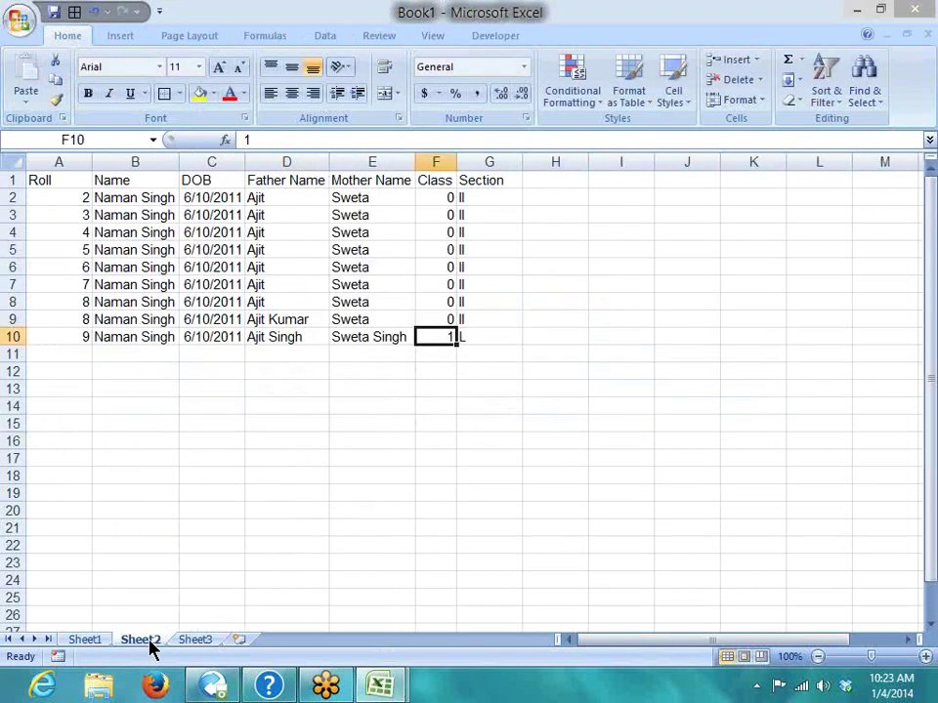
{"action": "left_click_drag", "start_coordinate": [445, 319], "coordinate": [437, 195]}
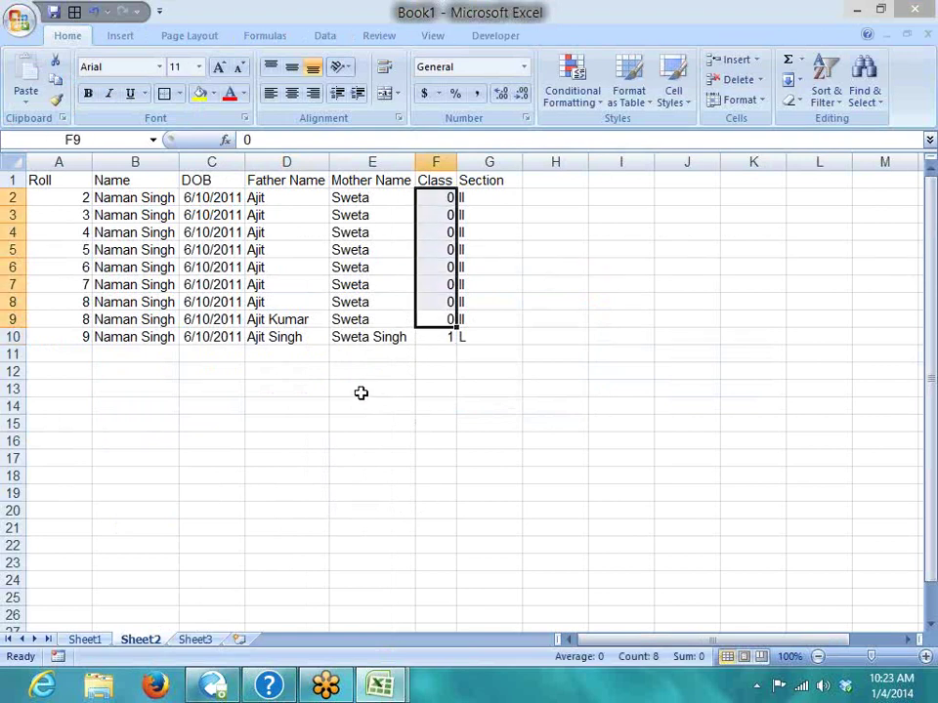
{"action": "left_click", "coordinate": [252, 375]}
{"action": "left_click", "coordinate": [97, 640]}
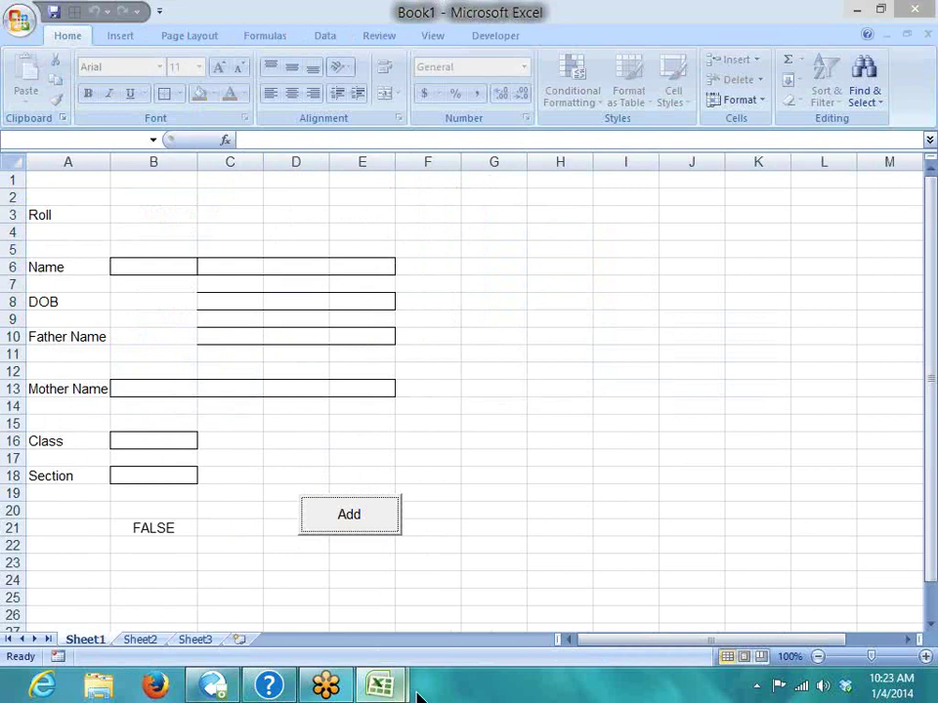
- Back on Sheet1, check the Roll formula in B3 and the cleared Father Name cell
{"action": "mouse_move", "coordinate": [381, 687]}
{"action": "left_click", "coordinate": [160, 216]}
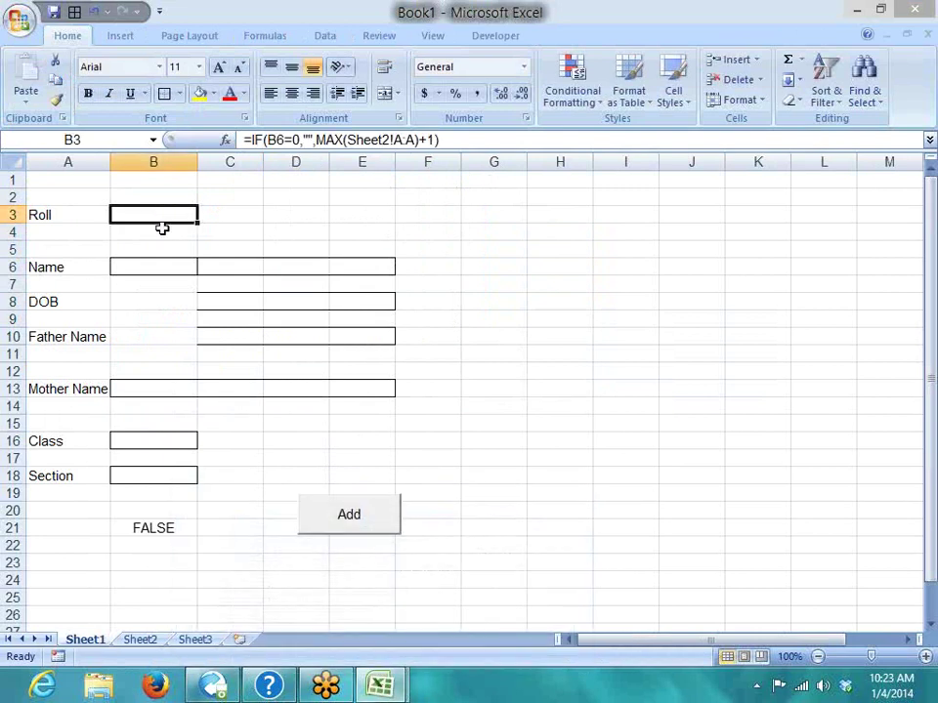
{"action": "left_click", "coordinate": [168, 335]}
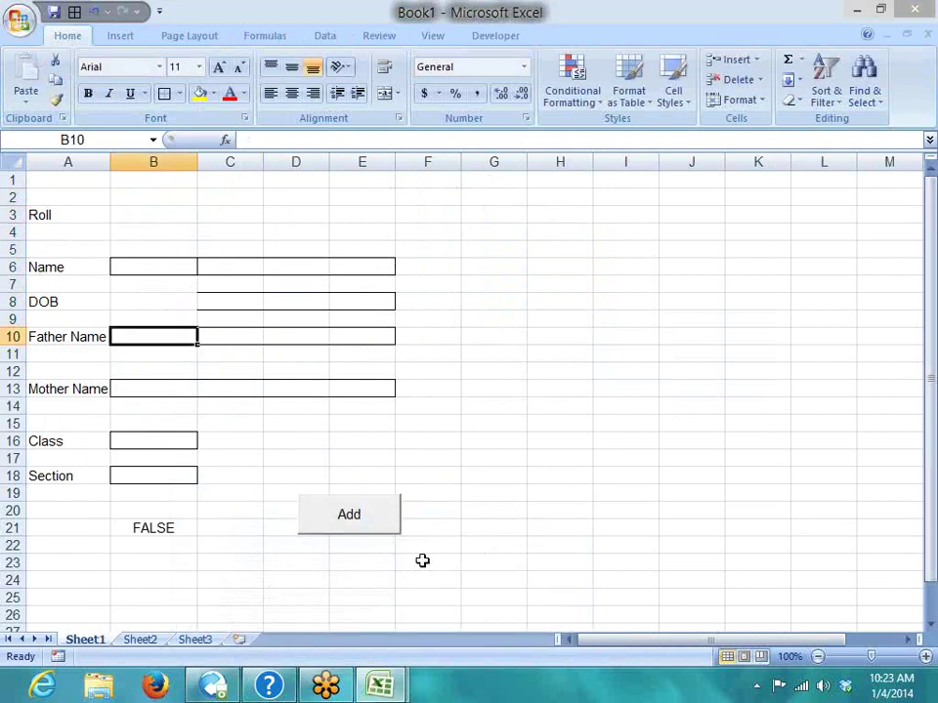
{"action": "mouse_move", "coordinate": [377, 691]}
- Open Sheet1's Add button code in the VBA editor from the Project Explorer
{"action": "left_click", "coordinate": [827, 64]}
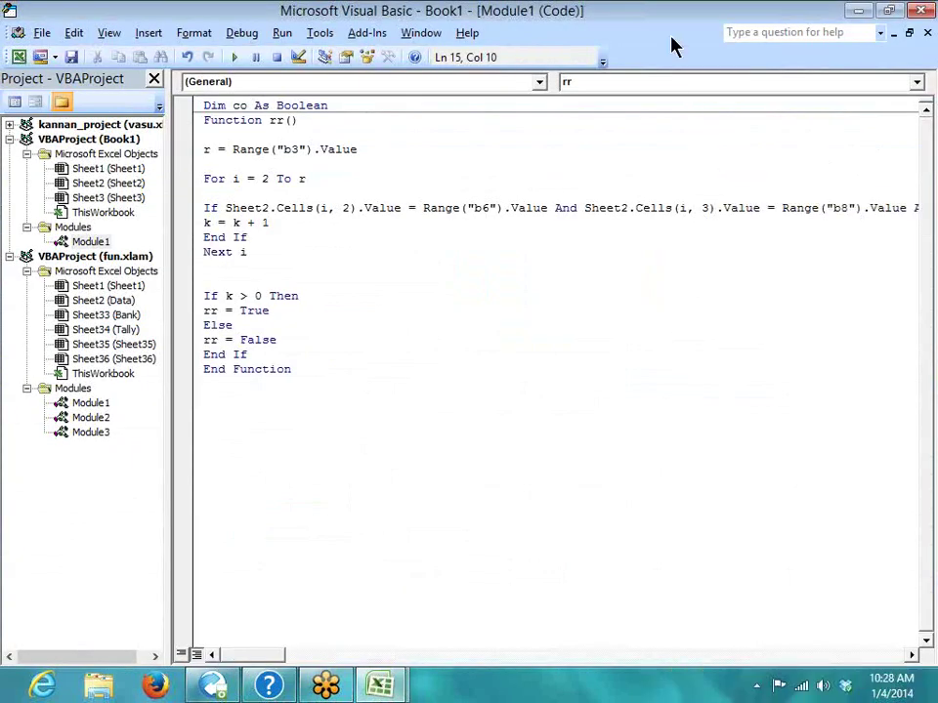
{"action": "key", "text": "ctrl+End"}
{"action": "left_click", "coordinate": [98, 241]}
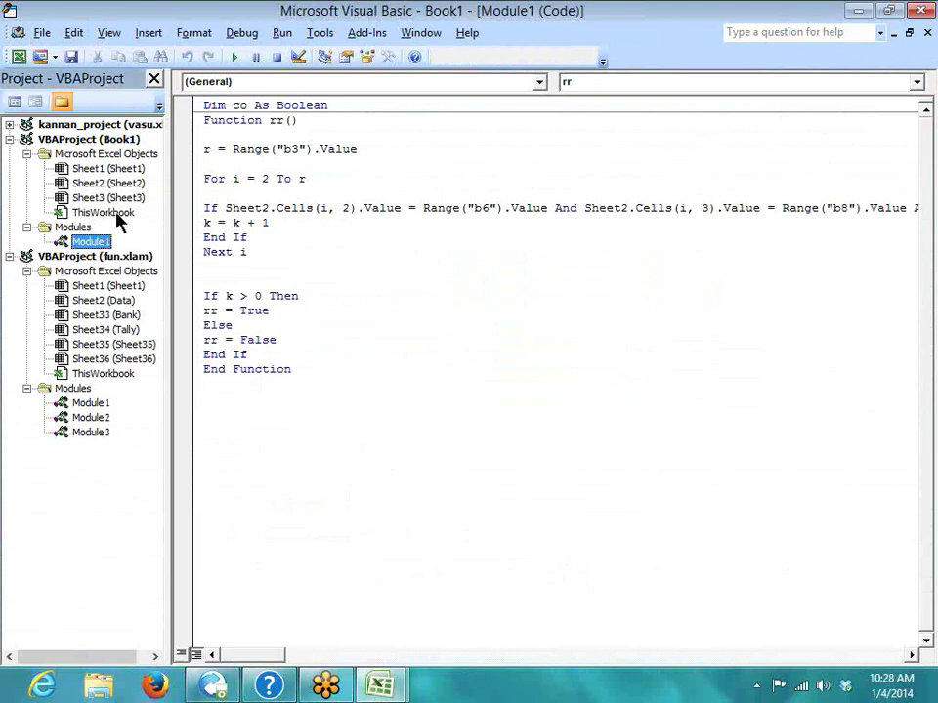
{"action": "double_click", "coordinate": [106, 168]}
{"action": "scroll", "coordinate": [259, 283], "scroll_direction": "up", "scroll_amount": 5}
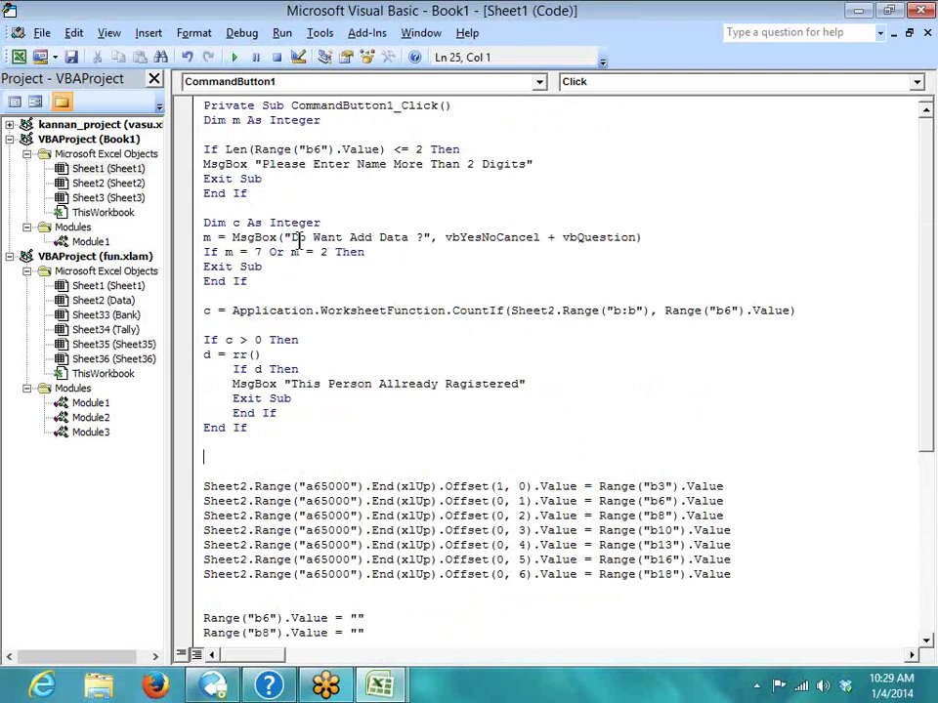
{"action": "left_click_drag", "start_coordinate": [291, 237], "coordinate": [420, 241]}
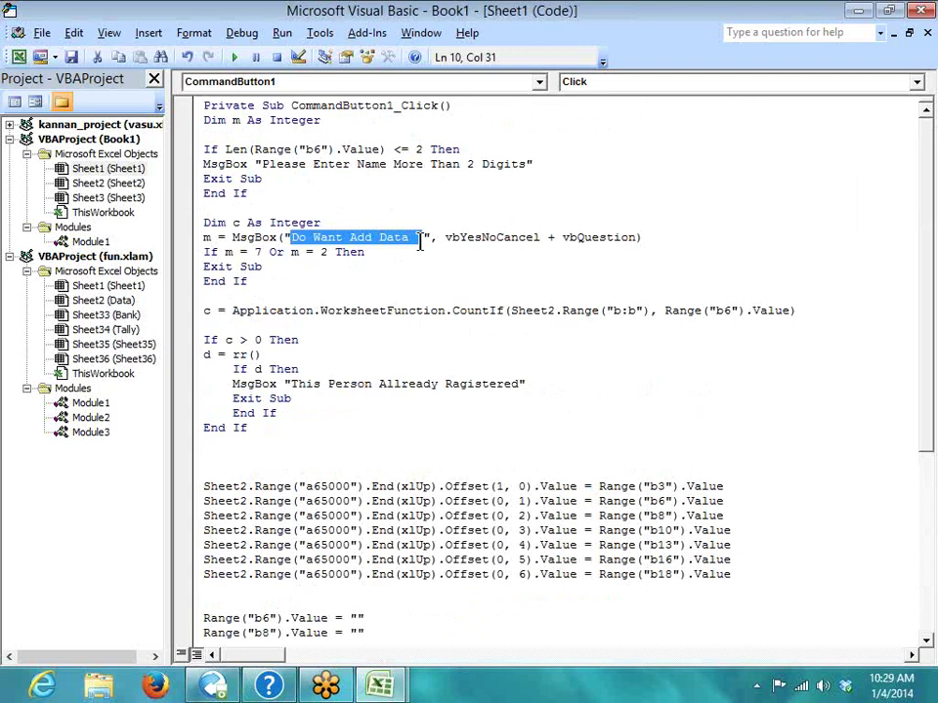
- Review the form's field labels in column A, then place the caret before Dim c As Integer
{"action": "left_click", "coordinate": [376, 686]}
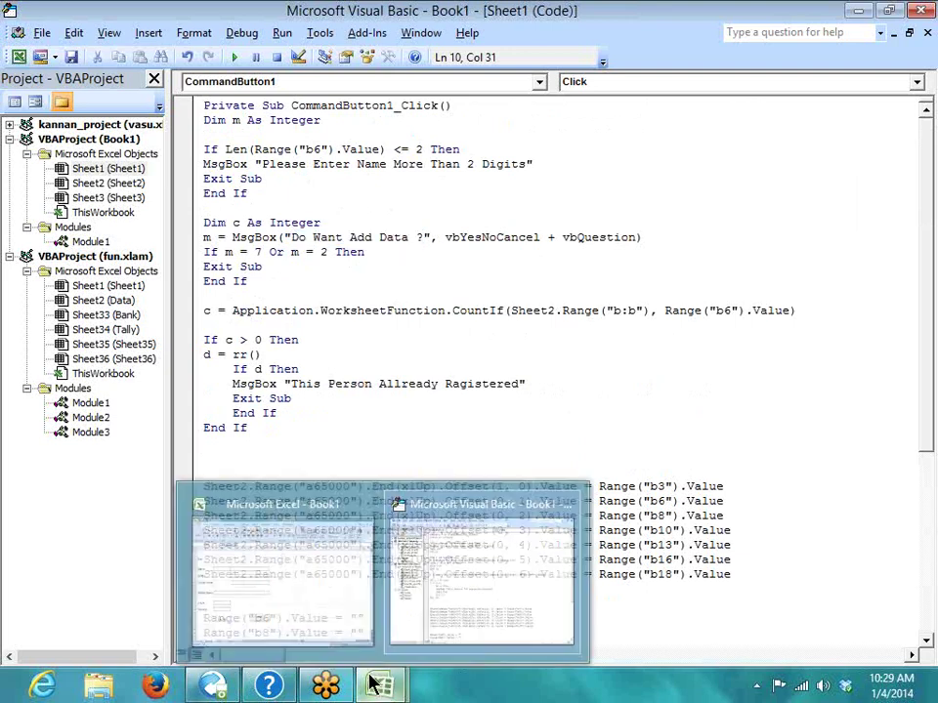
{"action": "left_click", "coordinate": [304, 606]}
{"action": "left_click_drag", "start_coordinate": [68, 273], "coordinate": [53, 476]}
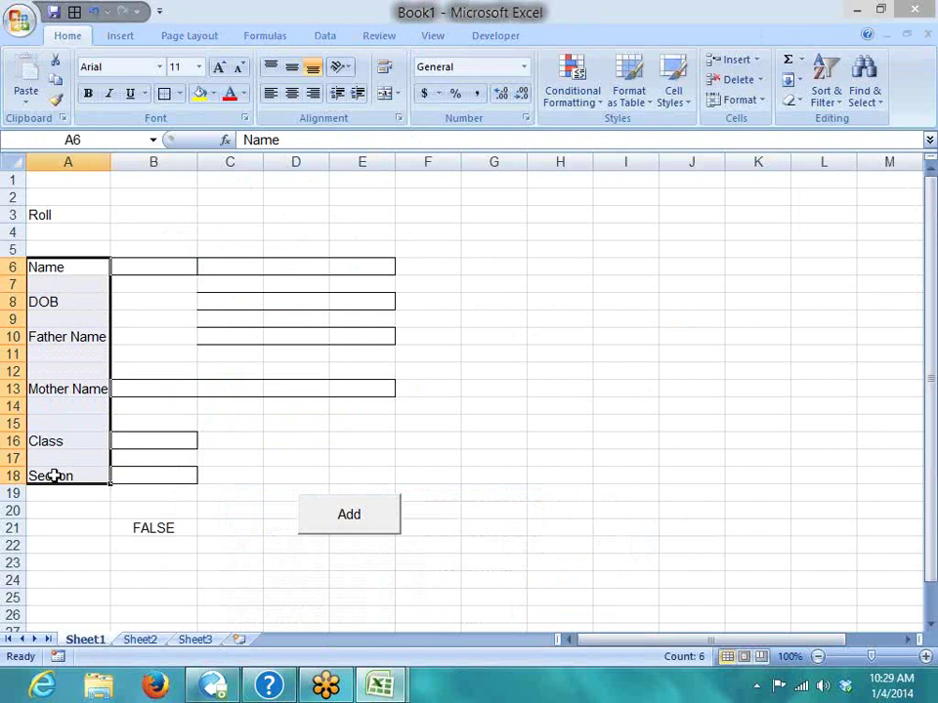
{"action": "left_click", "coordinate": [377, 684]}
{"action": "left_click", "coordinate": [435, 588]}
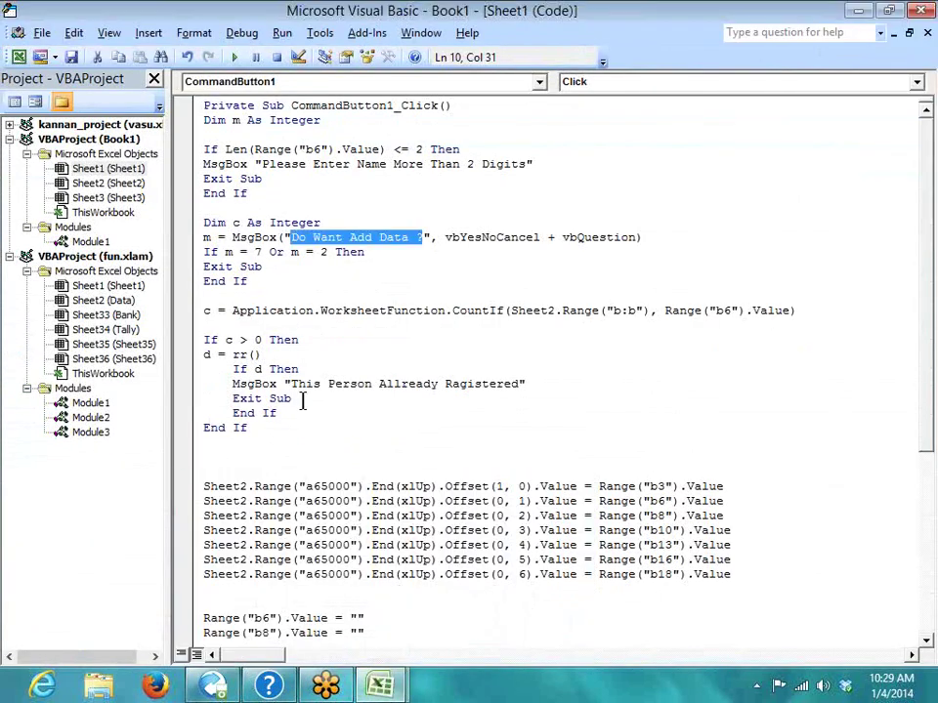
{"action": "left_click", "coordinate": [308, 282]}
{"action": "left_click", "coordinate": [203, 223]}
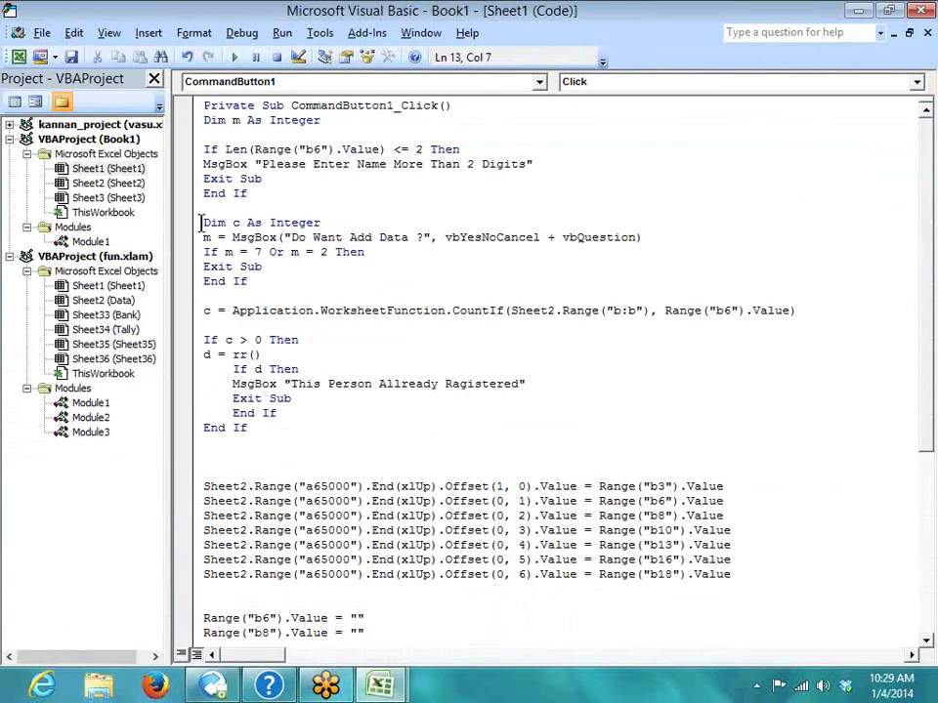
- Insert blank lines above Dim c As Integer, declare mg as String, and start mg=
{"action": "key", "text": "Return"}
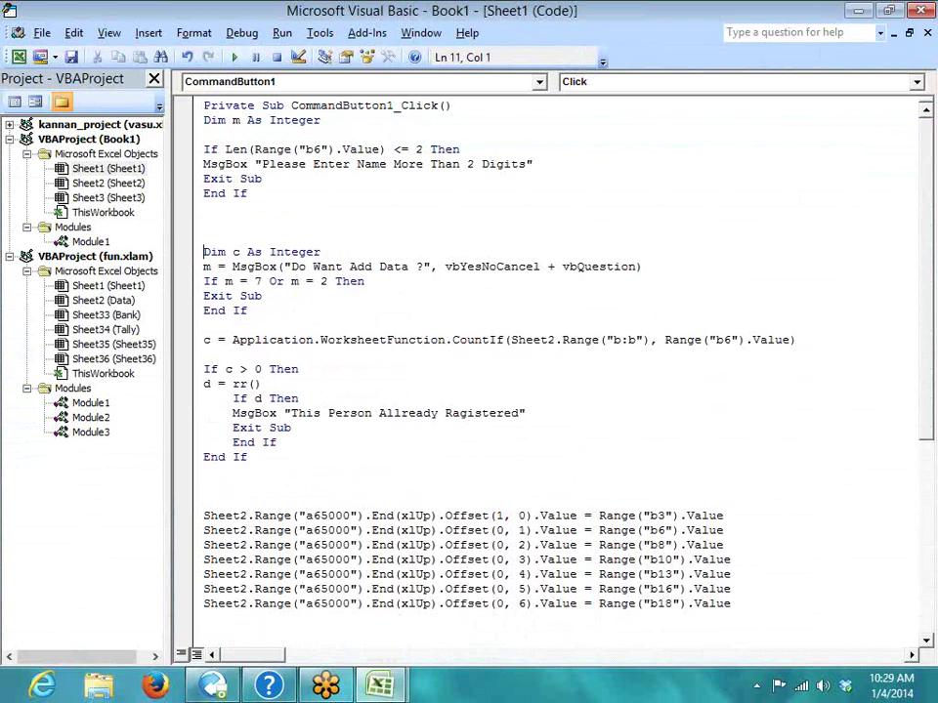
{"action": "key", "text": "Return"}
{"action": "key", "text": "Return"}
{"action": "key", "text": "Return"}
{"action": "key", "text": "Up"}
{"action": "key", "text": "Up"}
{"action": "key", "text": "Up"}
{"action": "key", "text": "Up"}
{"action": "key", "text": "Up"}
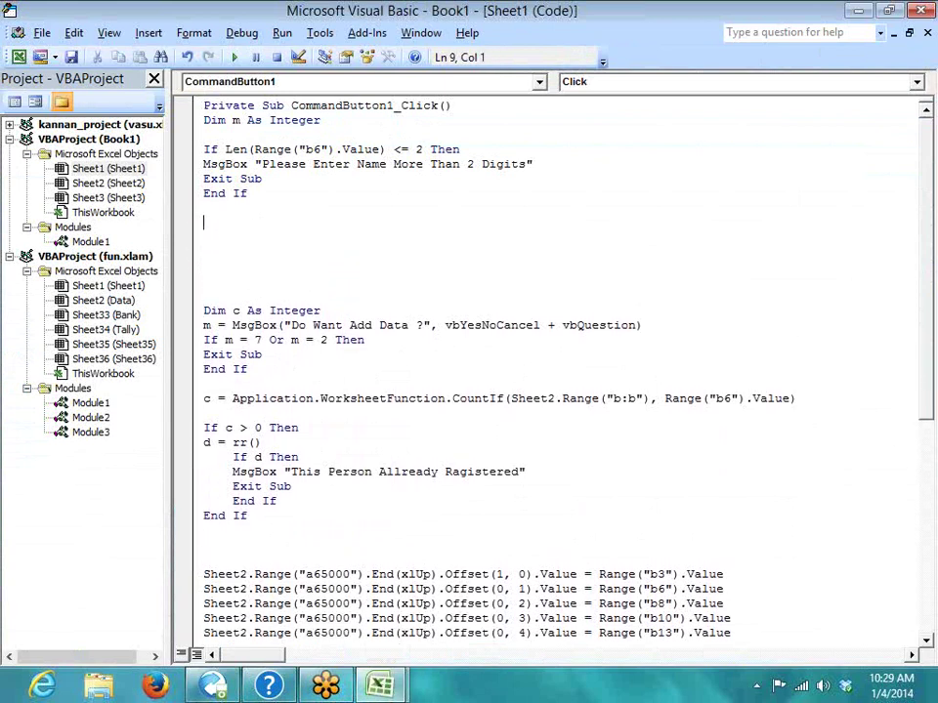
{"action": "key", "text": "Up"}
{"action": "key", "text": "Up"}
{"action": "key", "text": "Up"}
{"action": "key", "text": "Up"}
{"action": "key", "text": "Up"}
{"action": "key", "text": "Up"}
{"action": "type", "text": "dim "}
{"action": "type", "text": "mg "}
{"action": "type", "text": "as str"}
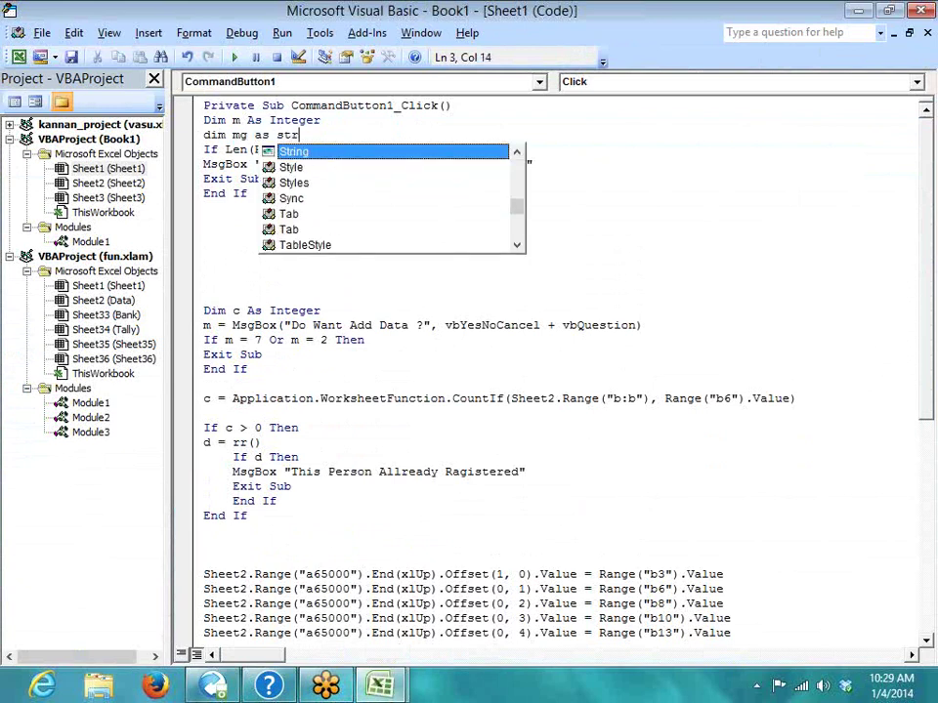
{"action": "key", "text": "Tab"}
{"action": "key", "text": "Down"}
{"action": "key", "text": "Down"}
{"action": "key", "text": "Down"}
{"action": "key", "text": "Down"}
{"action": "key", "text": "Down"}
{"action": "key", "text": "Down"}
{"action": "type", "text": "mg="}
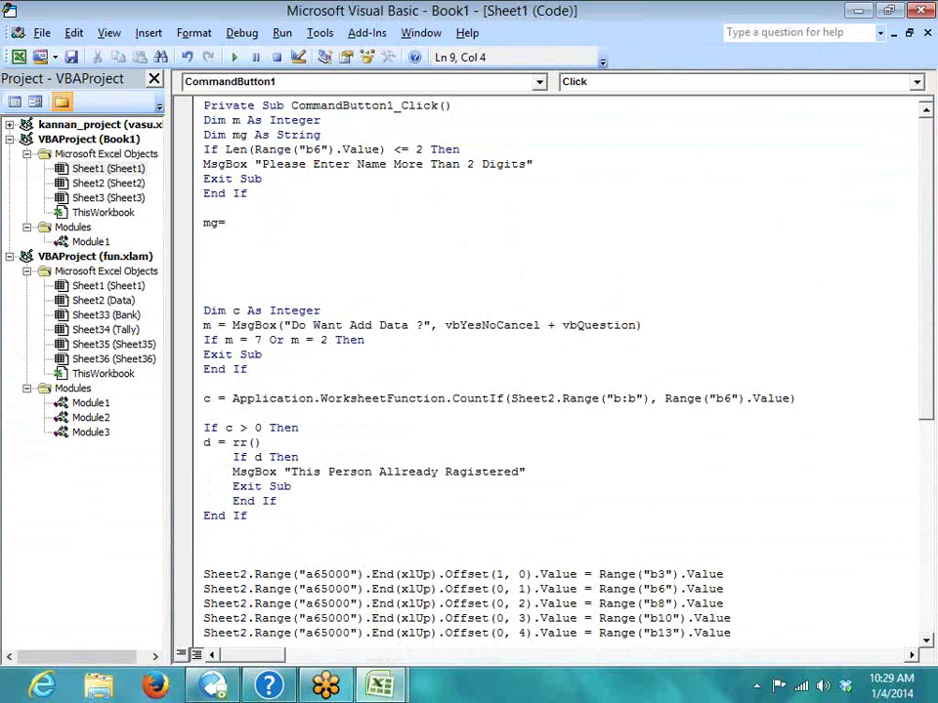
- Build mg as Range("a3") & vbTab & Range("a6"), checking the Roll and Name label cells
{"action": "key", "text": "alt+F11"}
{"action": "left_click", "coordinate": [75, 217]}
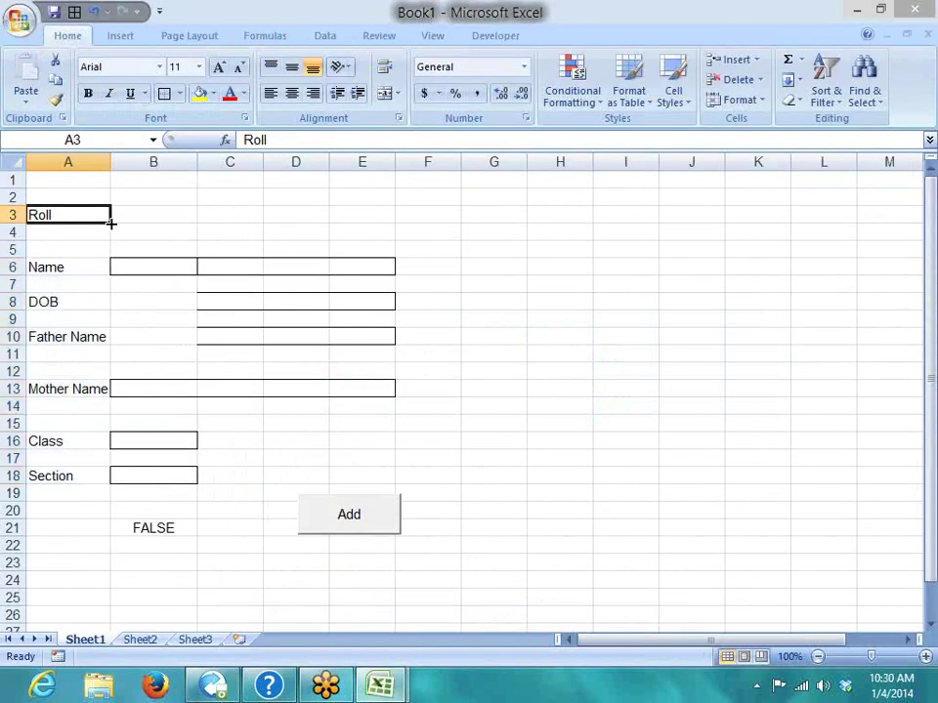
{"action": "key", "text": "alt+Tab"}
{"action": "type", "text": "range"}
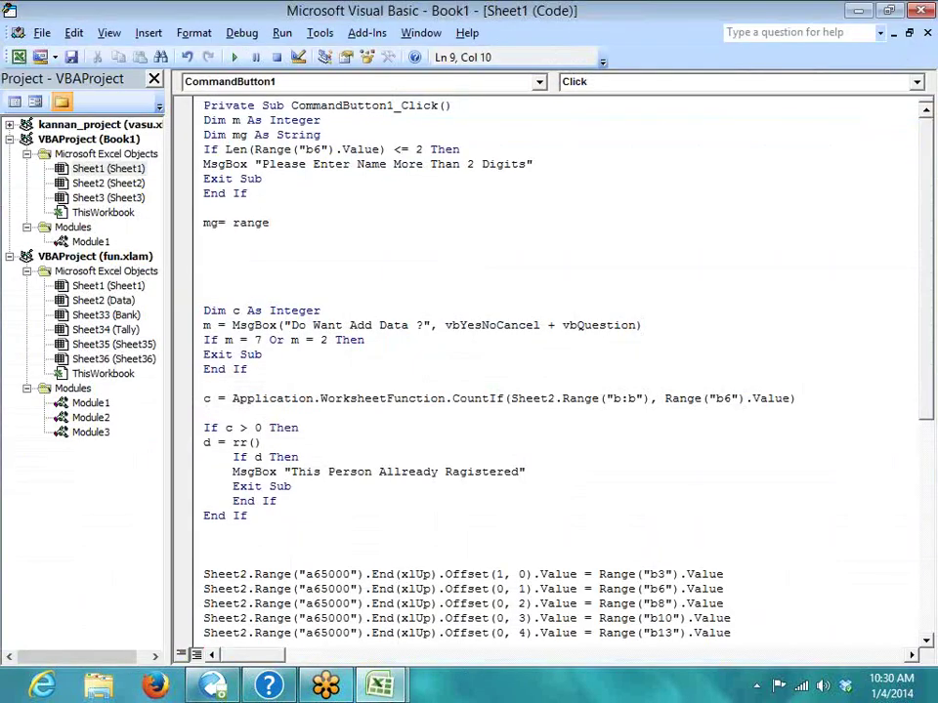
{"action": "type", "text": "(\"a1\""}
{"action": "key", "text": "alt+F11"}
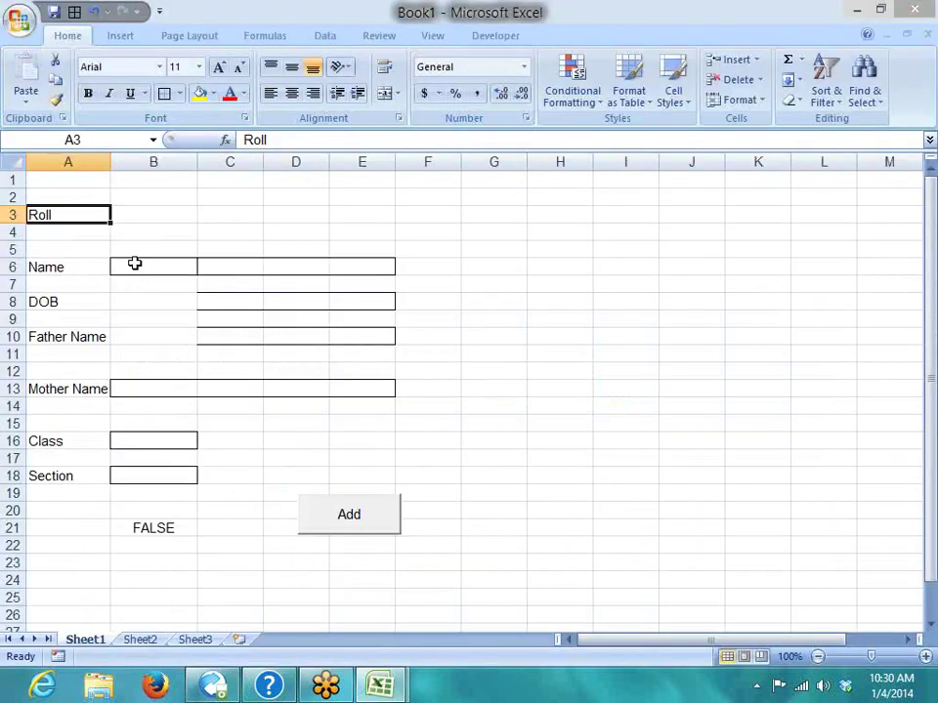
{"action": "key", "text": "alt+F11"}
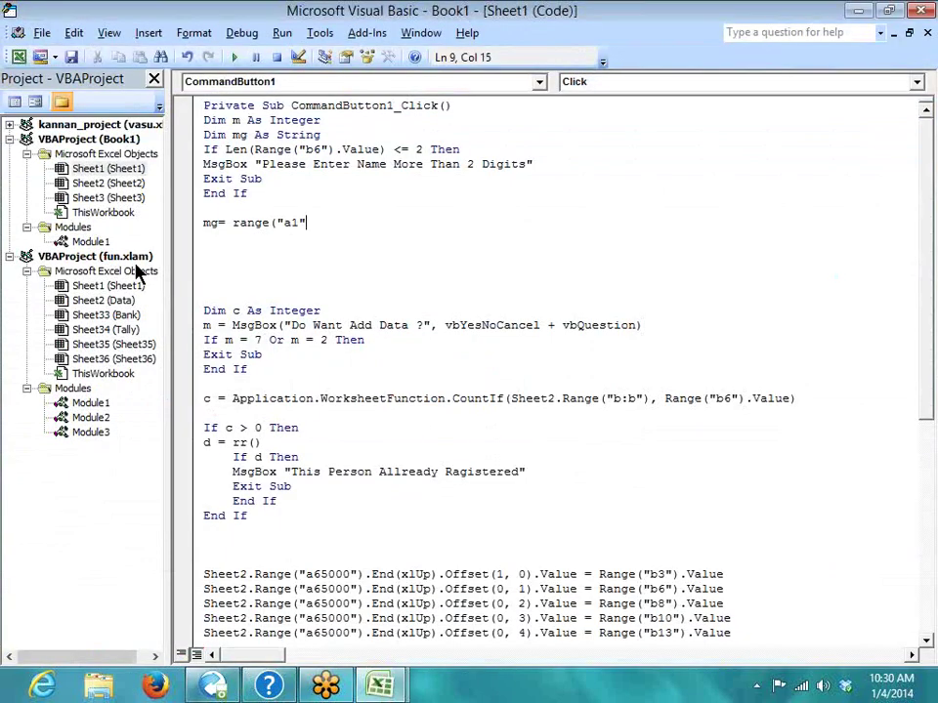
{"action": "key", "text": "BackSpace"}
{"action": "key", "text": "BackSpace"}
{"action": "type", "text": "3\""}
{"action": "type", "text": ")"}
{"action": "type", "text": " &"}
{"action": "type", "text": " vbta"}
{"action": "type", "text": "b"}
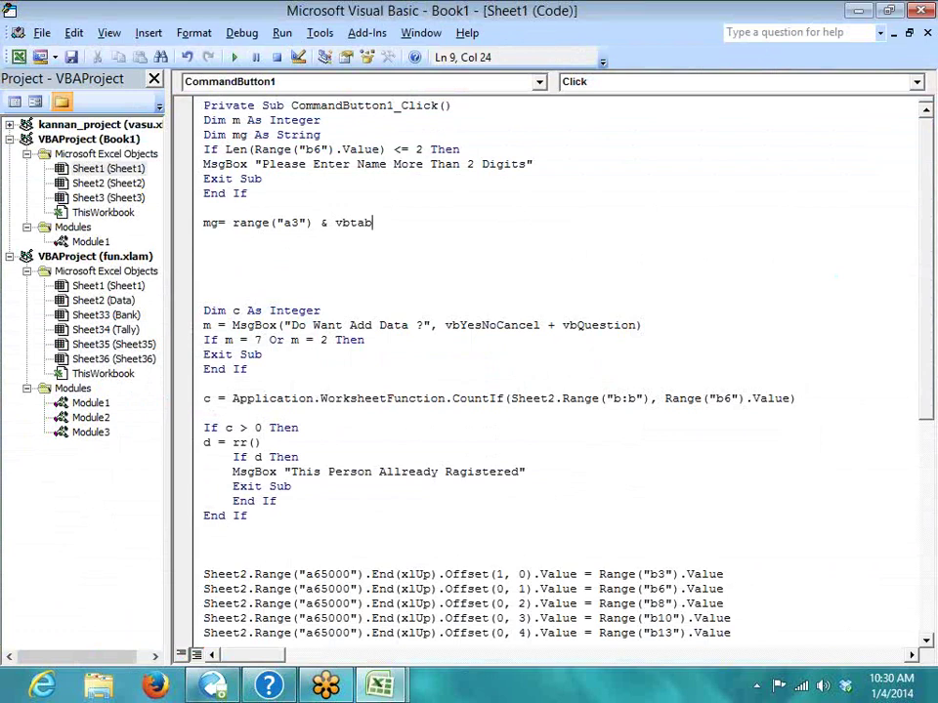
{"action": "key", "text": "alt+F11"}
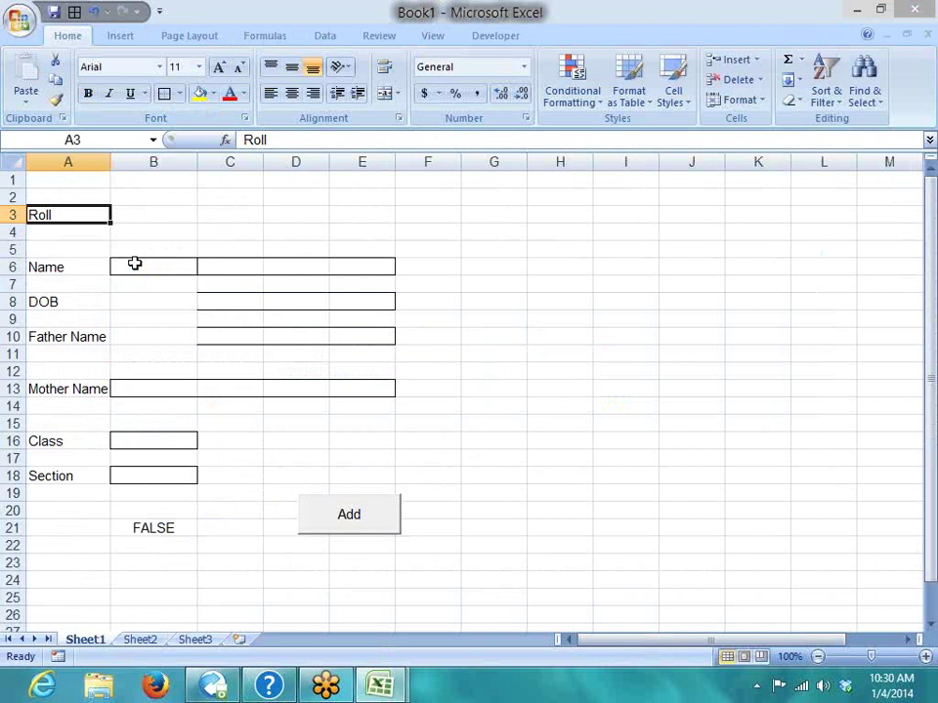
{"action": "key", "text": "Down"}
{"action": "key", "text": "Down"}
{"action": "key", "text": "Down"}
{"action": "key", "text": "Down"}
{"action": "key", "text": "Up"}
{"action": "key", "text": "alt+F11"}
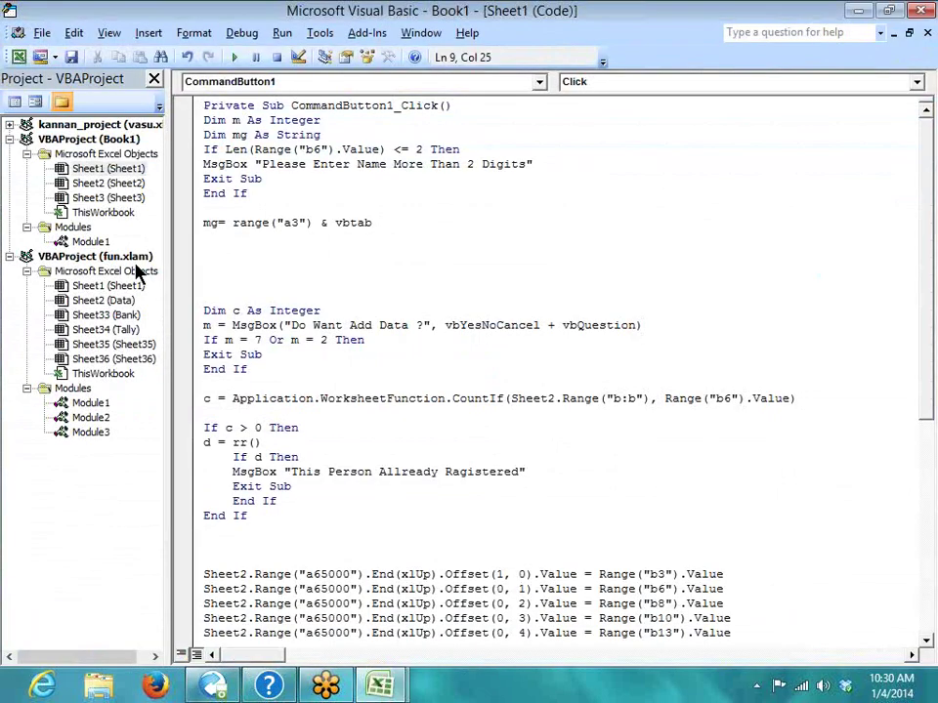
{"action": "type", "text": "range"}
{"action": "type", "text": "(\"a6\""}
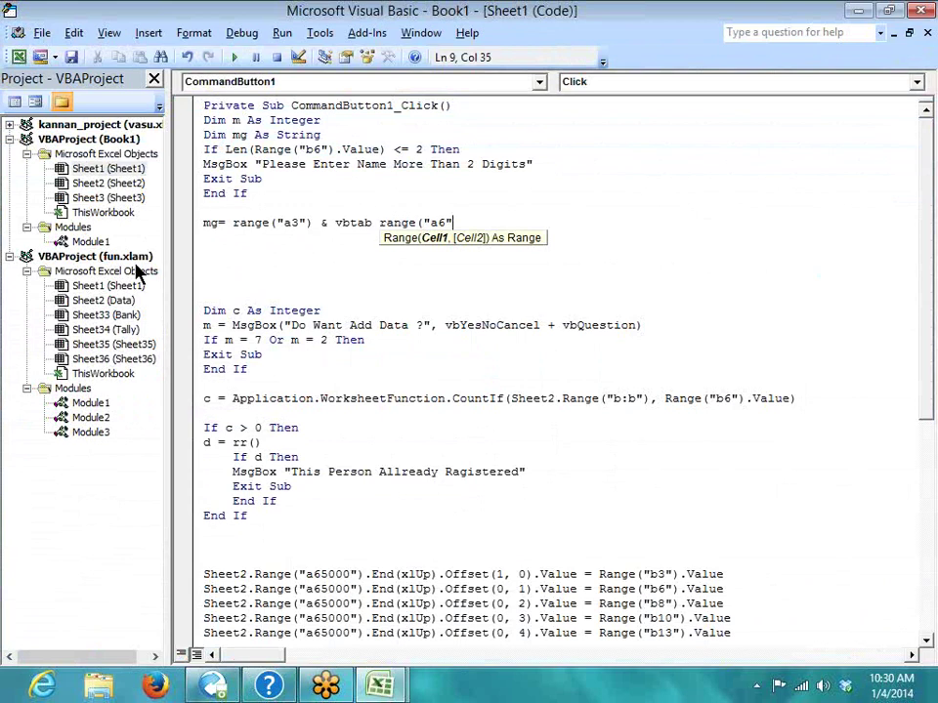
{"action": "type", "text": ")"}
- Finish the mg line, add MsgBox mg and End below it, and return to Excel
{"action": "key", "text": "Return"}
{"action": "key", "text": "Return"}
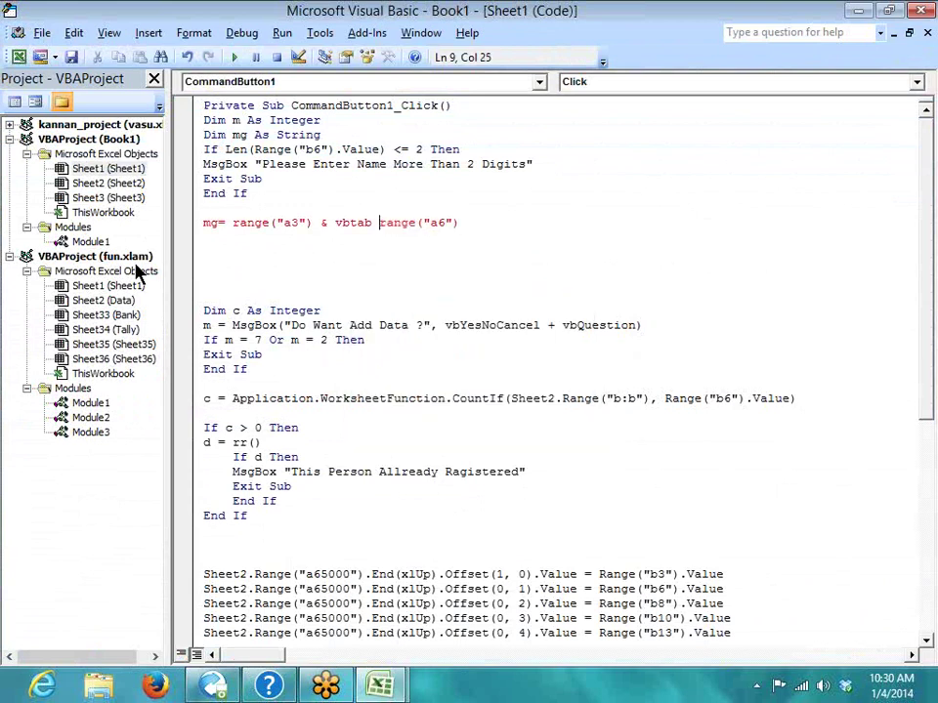
{"action": "type", "text": "&"}
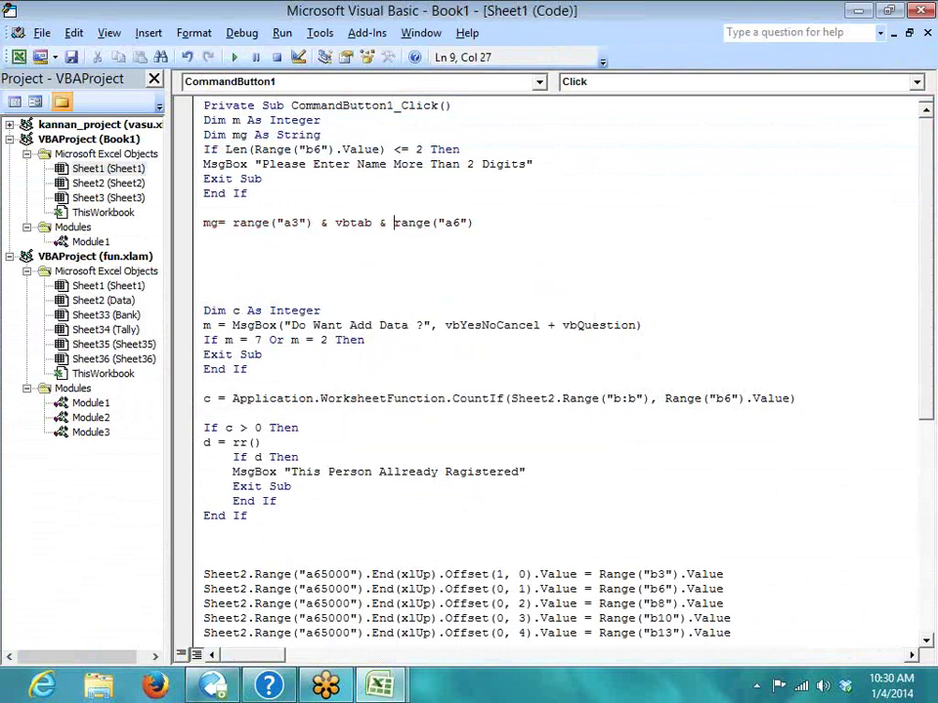
{"action": "key", "text": "Return"}
{"action": "type", "text": "msgbox "}
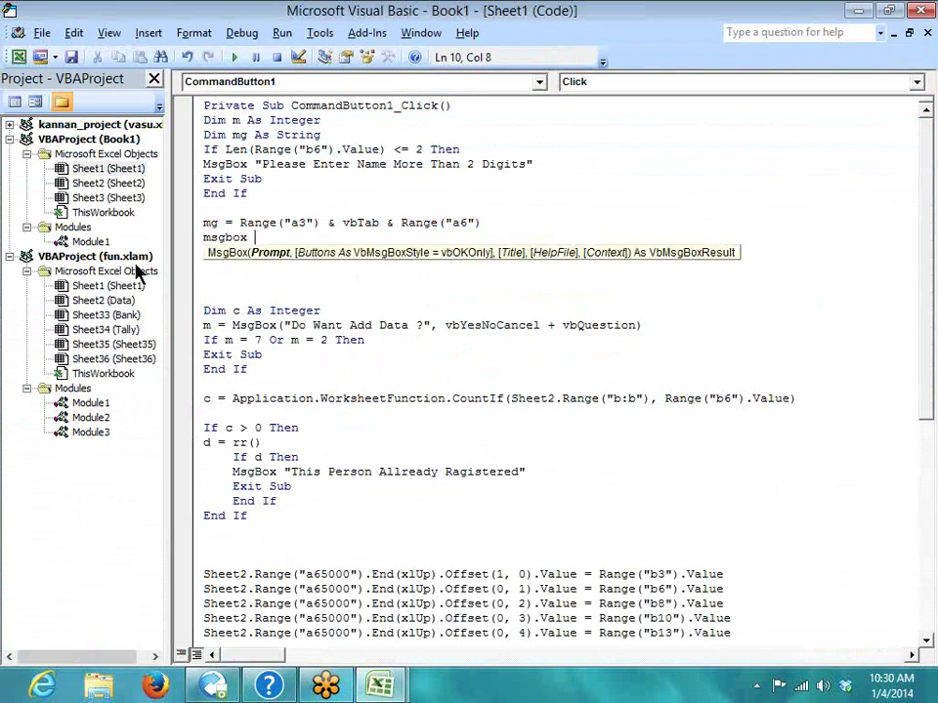
{"action": "type", "text": "mg"}
{"action": "key", "text": "Return"}
{"action": "key", "text": "Down"}
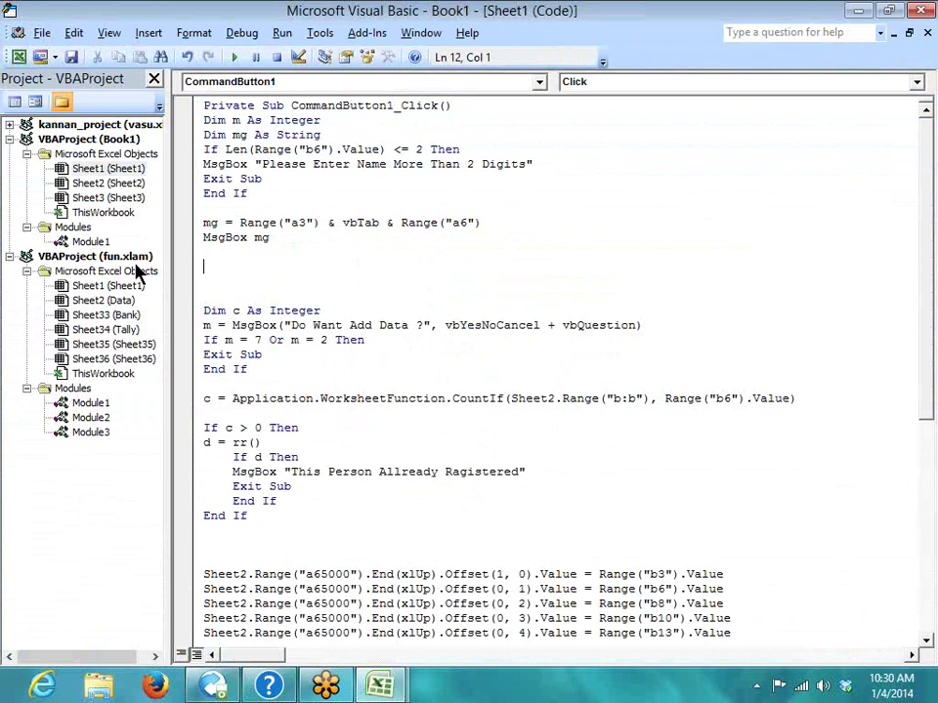
{"action": "type", "text": "end"}
{"action": "key", "text": "Return"}
{"action": "key", "text": "alt+F11"}
- Enter a student name in B6, run Add to see the tab-separated Roll and Name message
{"action": "left_click", "coordinate": [135, 264]}
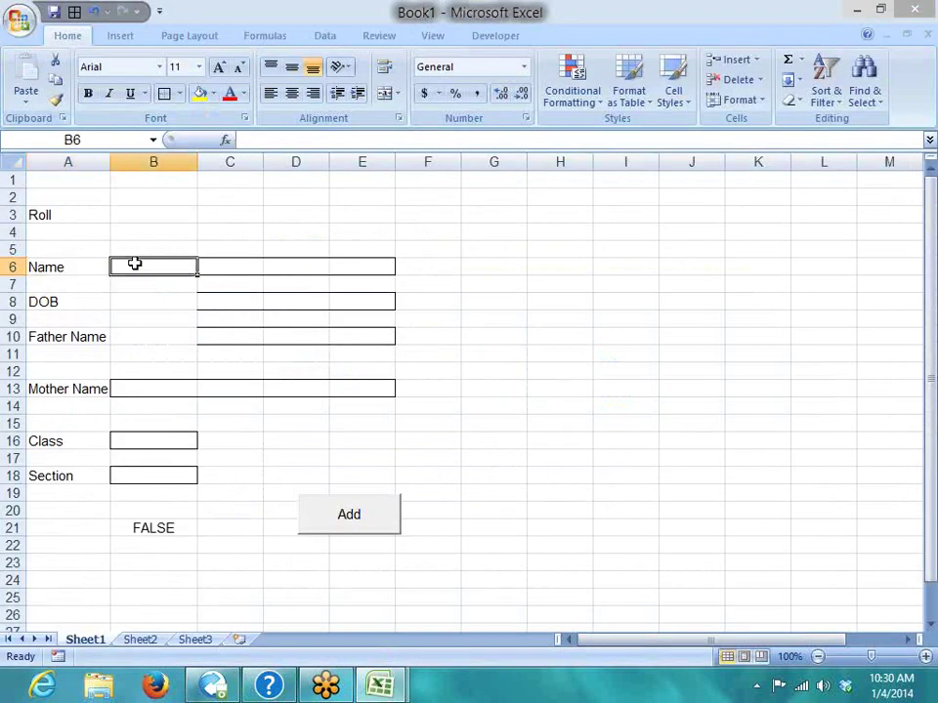
{"action": "type", "text": "sujeet"}
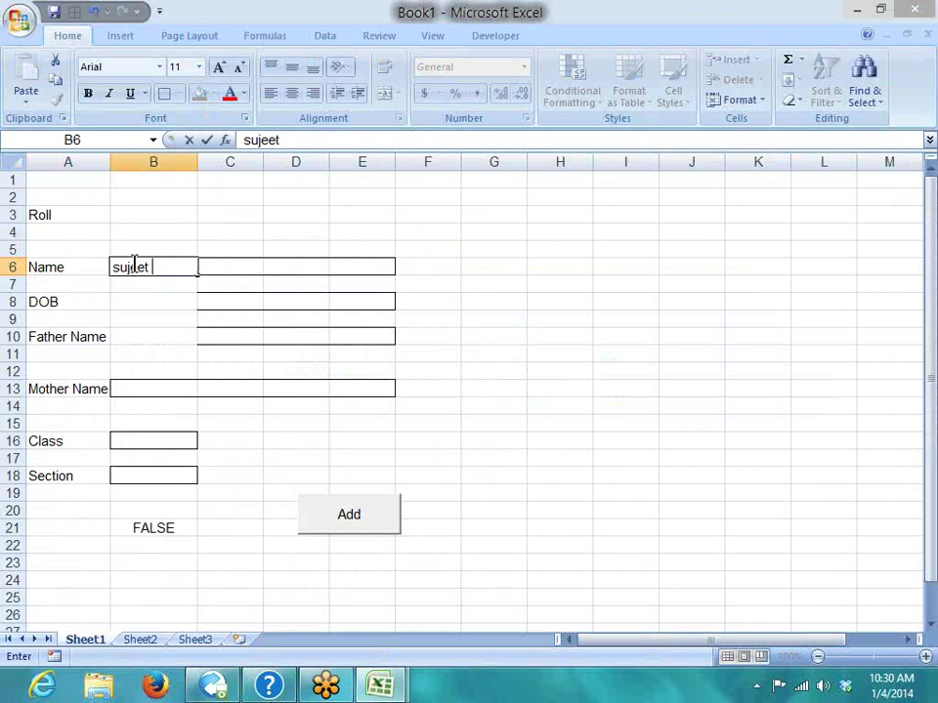
{"action": "key", "text": "Return"}
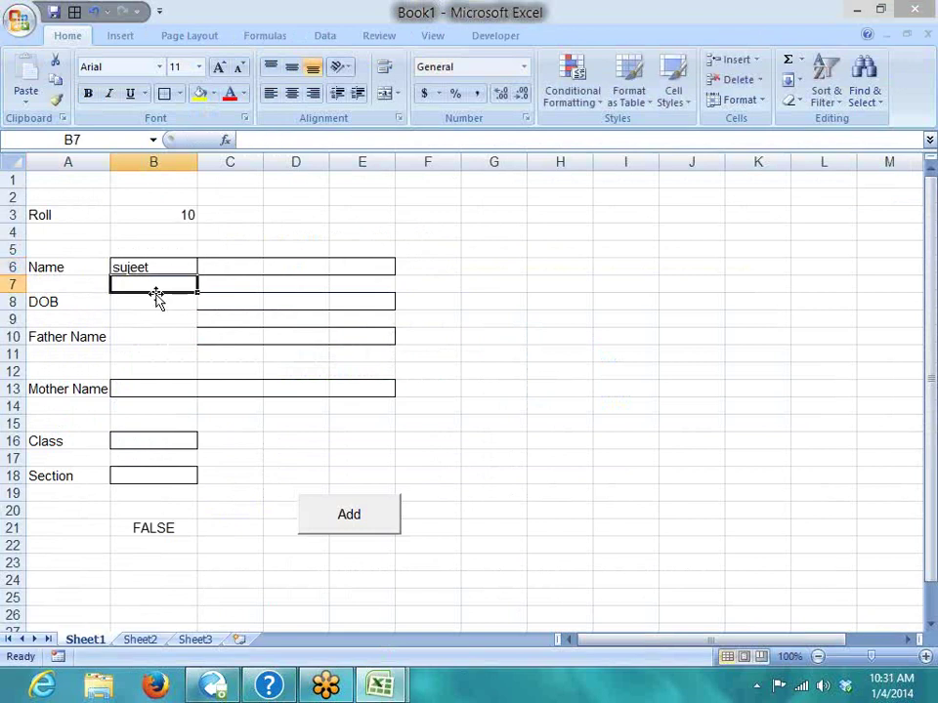
{"action": "left_click", "coordinate": [340, 523]}
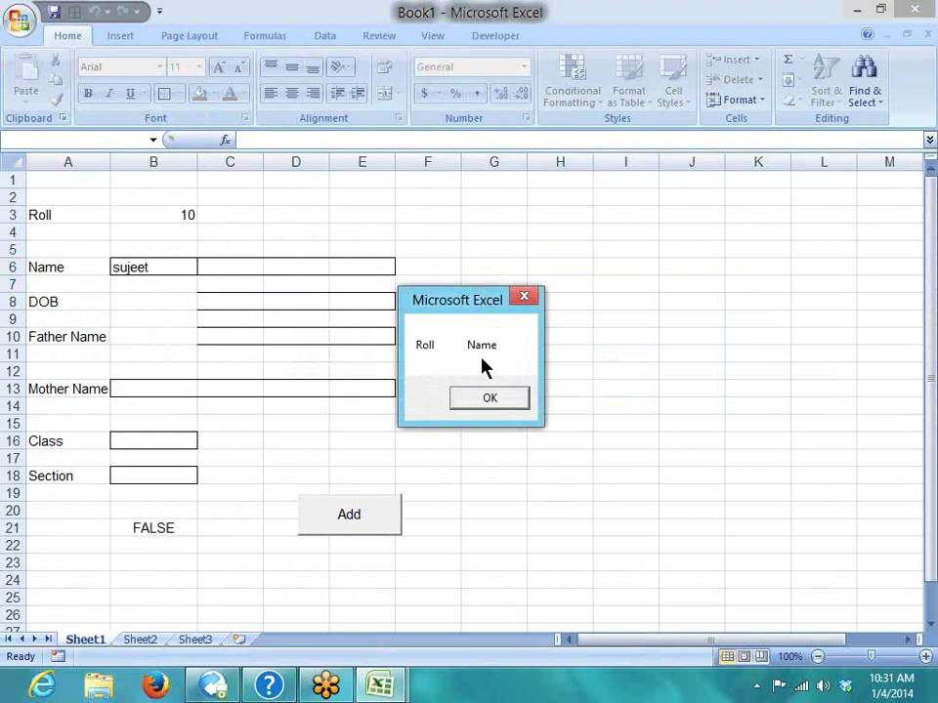
{"action": "key", "text": "Return"}
{"action": "key", "text": "alt+F11"}
- Append another tab-separated Range("a6") piece to the end of the mg line
{"action": "left_click", "coordinate": [493, 222]}
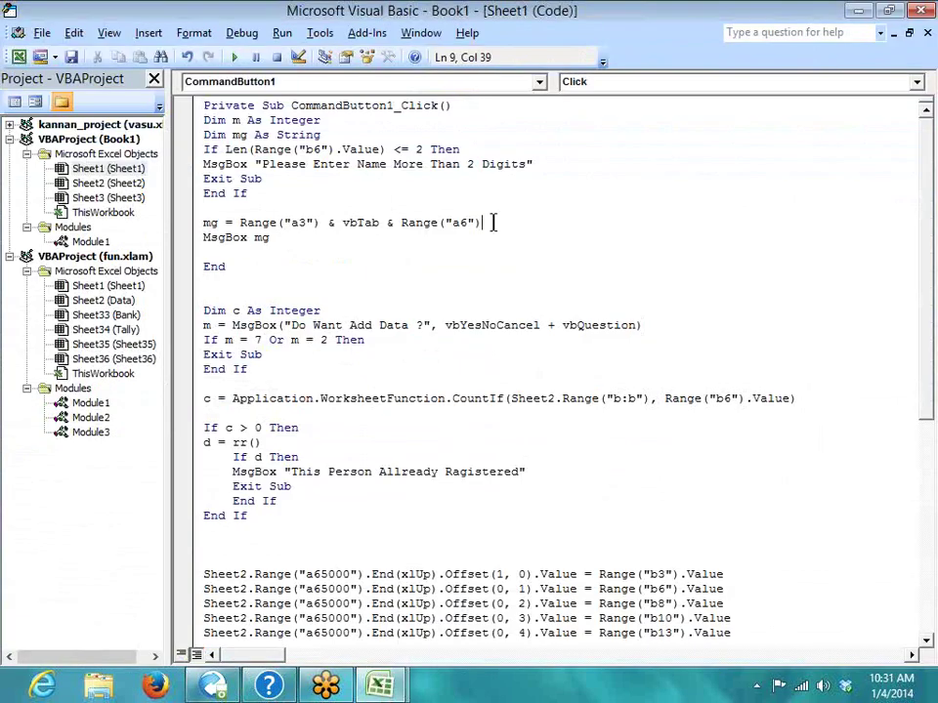
{"action": "left_click_drag", "start_coordinate": [328, 223], "coordinate": [392, 223]}
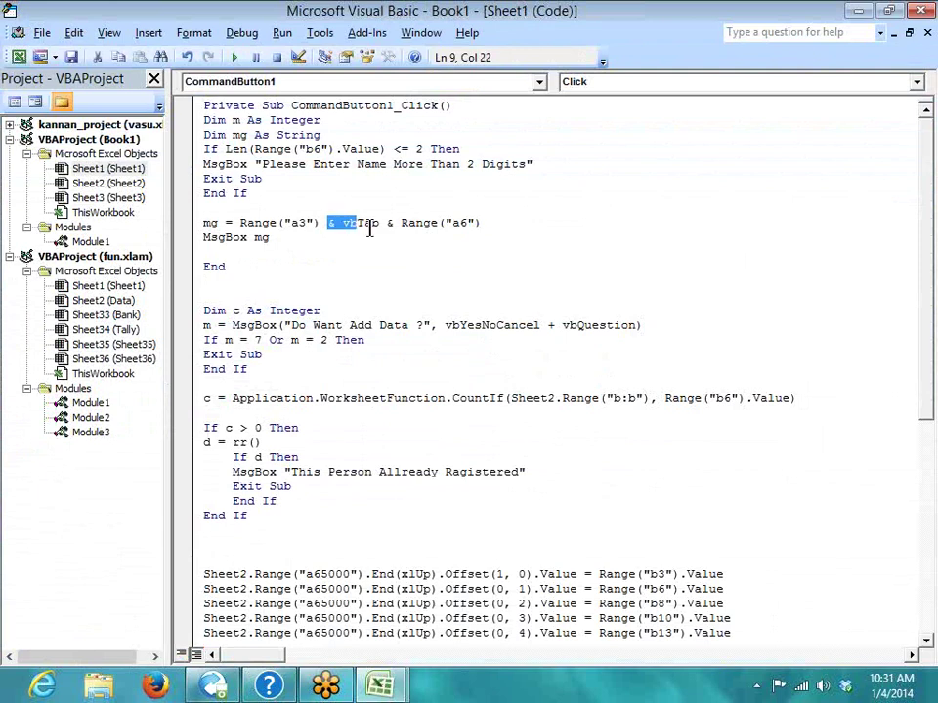
{"action": "left_click", "coordinate": [498, 225]}
{"action": "type", "text": "& vbTab &"}
{"action": "left_click", "coordinate": [473, 262]}
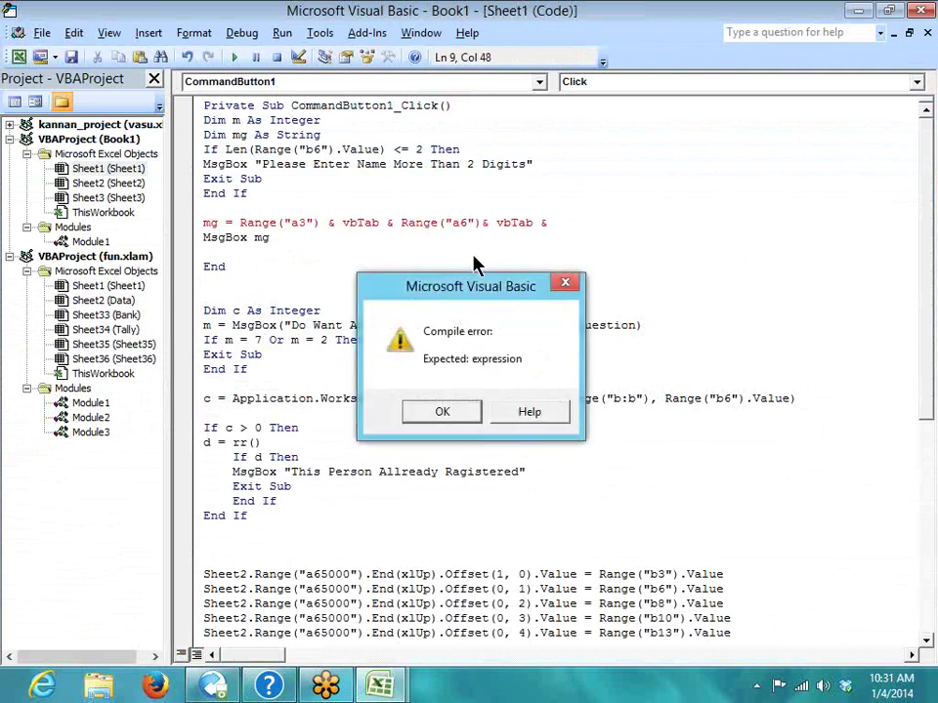
{"action": "key", "text": "Return"}
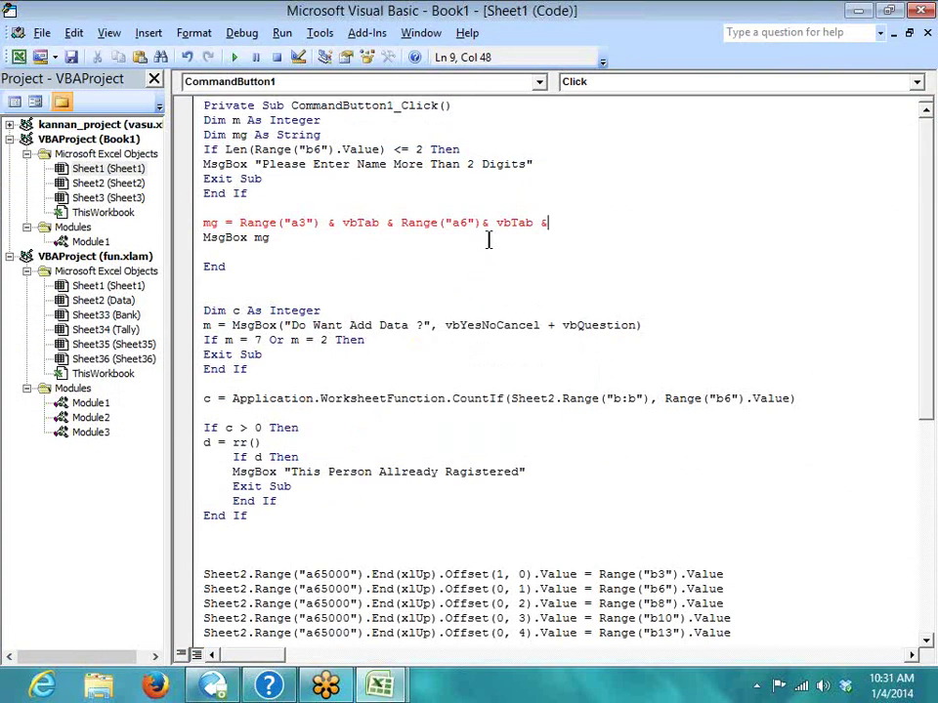
{"action": "left_click_drag", "start_coordinate": [481, 223], "coordinate": [427, 225]}
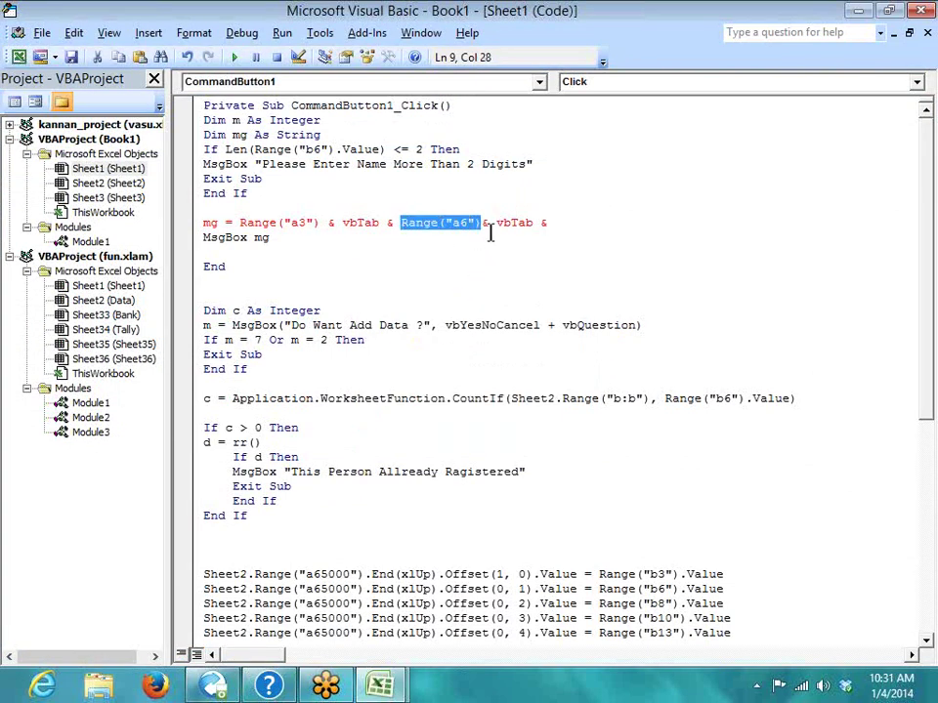
{"action": "left_click", "coordinate": [566, 222]}
{"action": "type", "text": "Range(\"a6\")"}
{"action": "key", "text": "Down"}
{"action": "key", "text": "Down"}
- Point the new reference at A8 (DOB) and paste another tab-and-reference piece
{"action": "key", "text": "alt+Tab"}
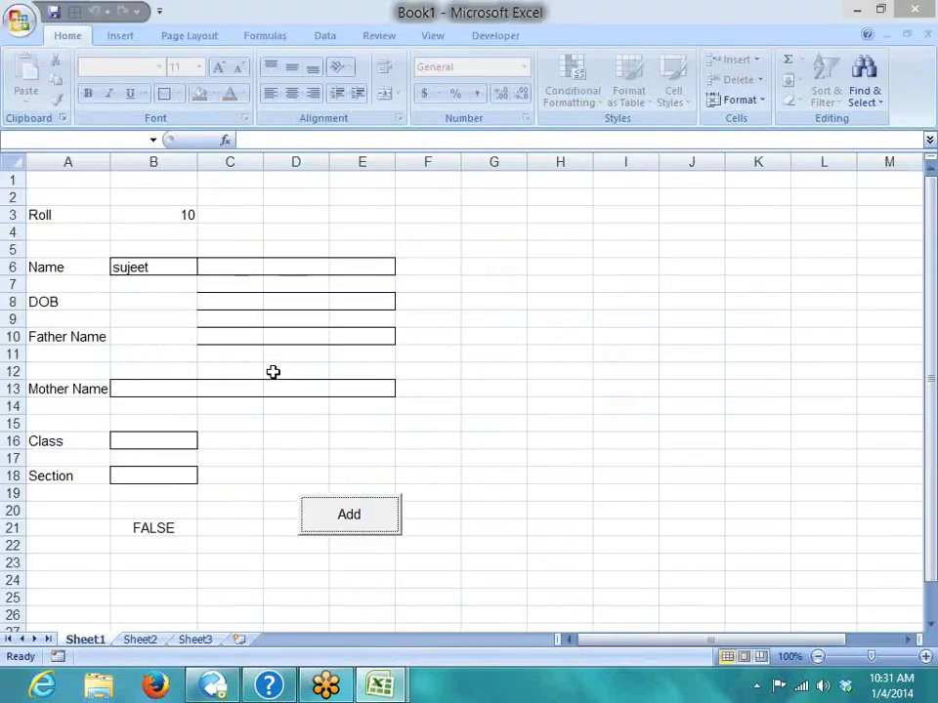
{"action": "left_click", "coordinate": [57, 307]}
{"action": "key", "text": "alt+Tab"}
{"action": "left_click", "coordinate": [621, 222]}
{"action": "key", "text": "Delete"}
{"action": "type", "text": "8"}
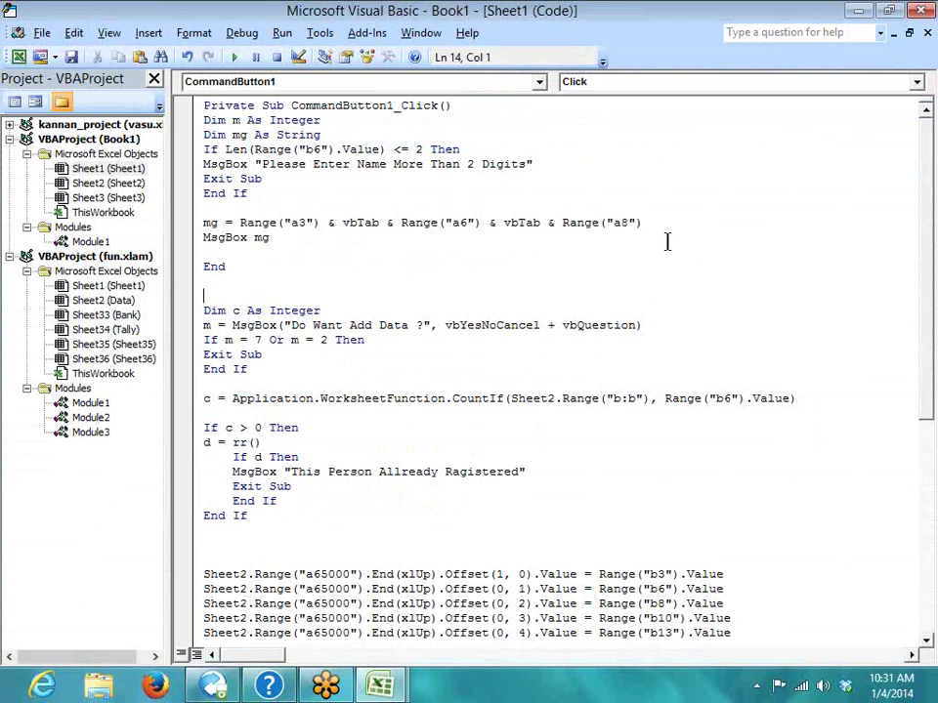
{"action": "left_click_drag", "start_coordinate": [645, 223], "coordinate": [483, 223]}
{"action": "key", "text": "ctrl+c"}
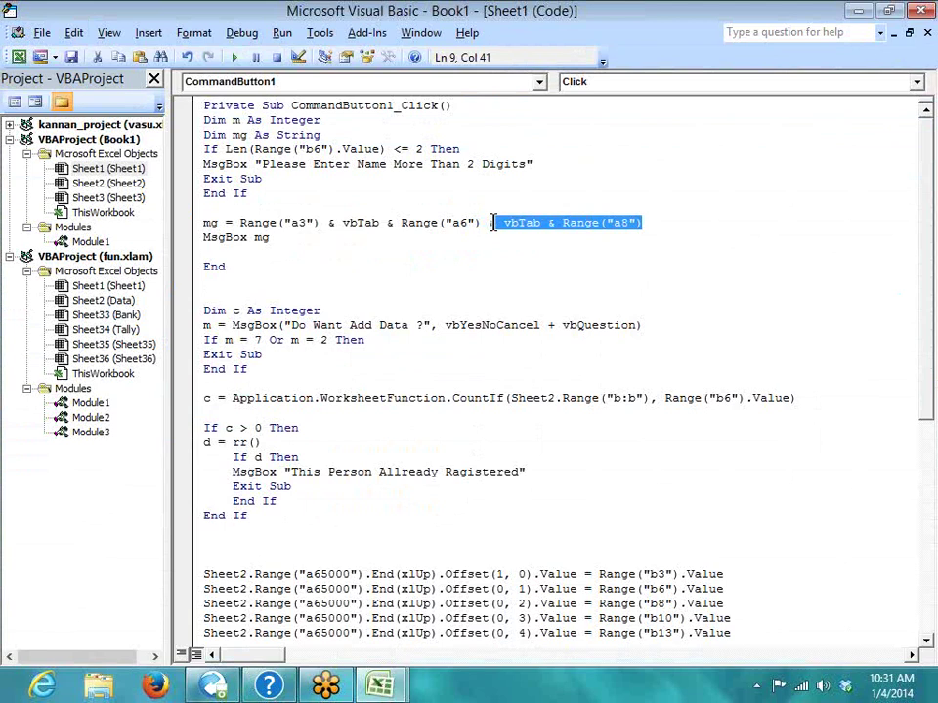
{"action": "left_click", "coordinate": [657, 223]}
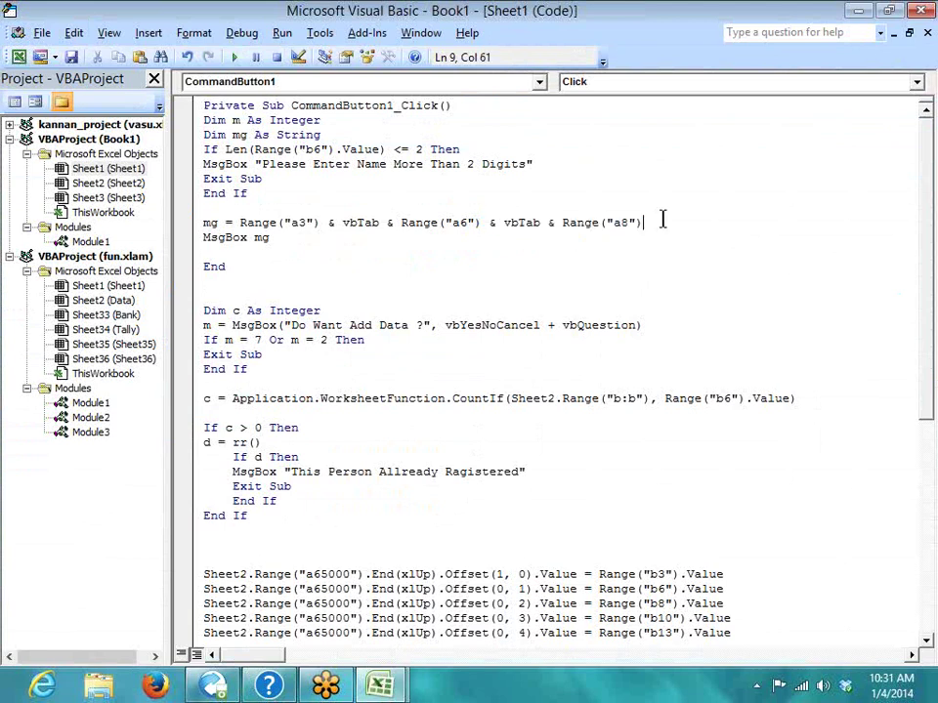
{"action": "key", "text": "ctrl+v"}
{"action": "left_click", "coordinate": [777, 222]}
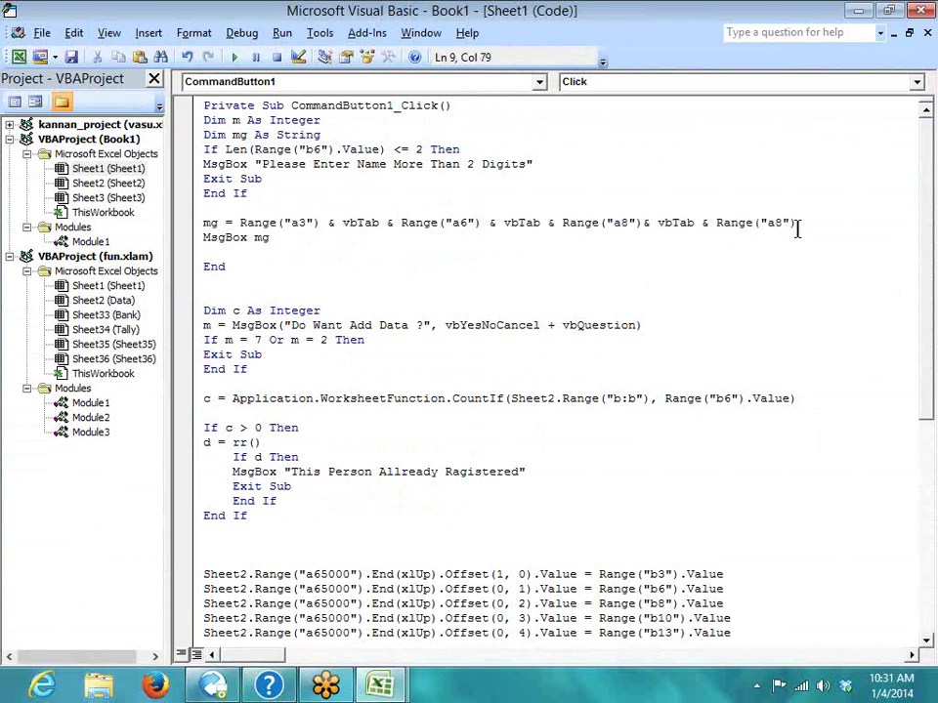
- Change that reference to A10 (Father Name) and add & vbTab & Range("a8")
{"action": "key", "text": "alt+F11"}
{"action": "left_click", "coordinate": [82, 337]}
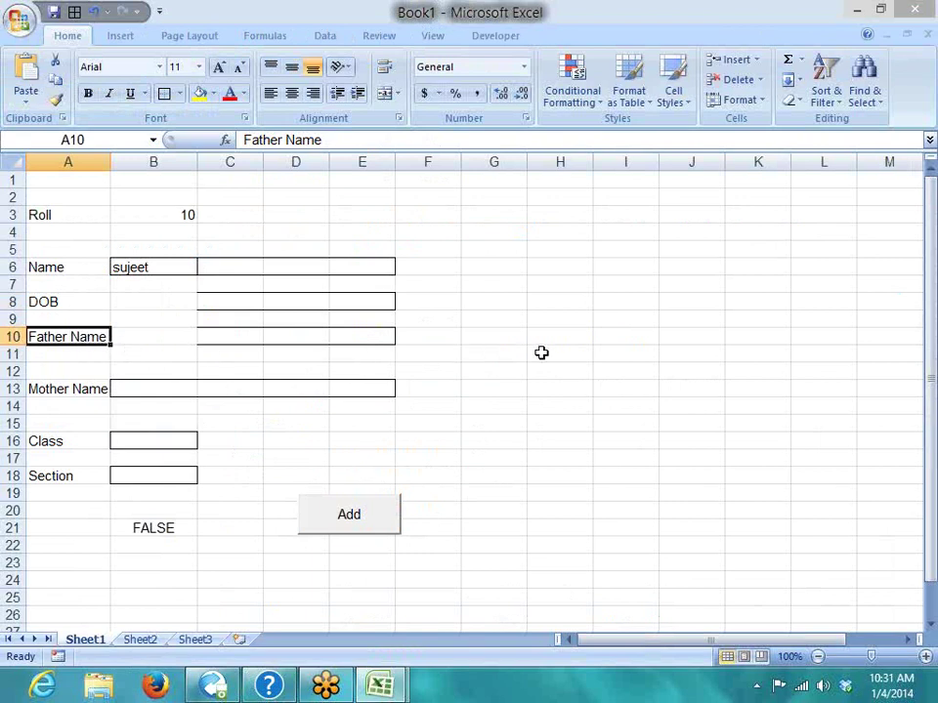
{"action": "key", "text": "alt+F11"}
{"action": "key", "text": "Delete"}
{"action": "type", "text": "10"}
{"action": "left_click", "coordinate": [810, 251]}
{"action": "left_click", "coordinate": [821, 225]}
{"action": "type", "text": "& vbTab & Range(\"a8\")"}
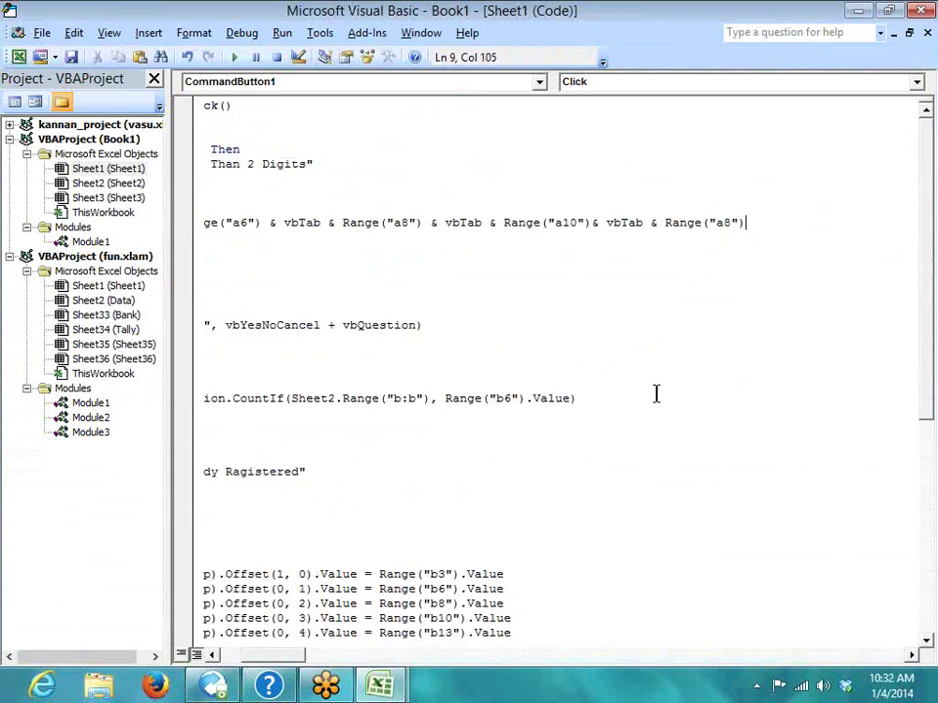
- Change the latest reference to A13 (Mother Name) and paste another tab-and-reference piece
{"action": "key", "text": "alt+F11"}
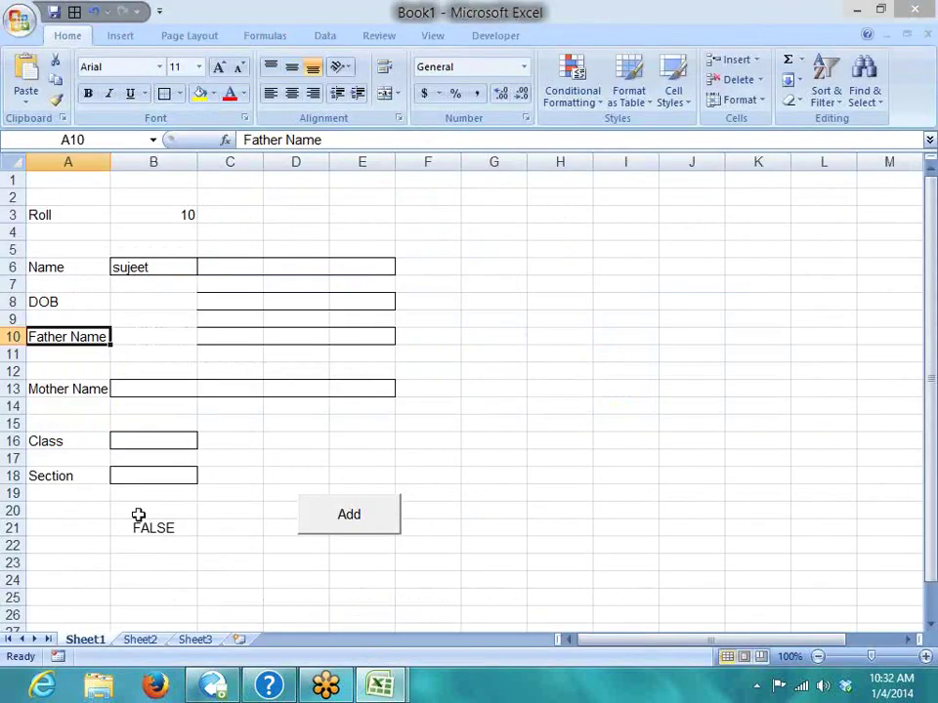
{"action": "left_click", "coordinate": [56, 389]}
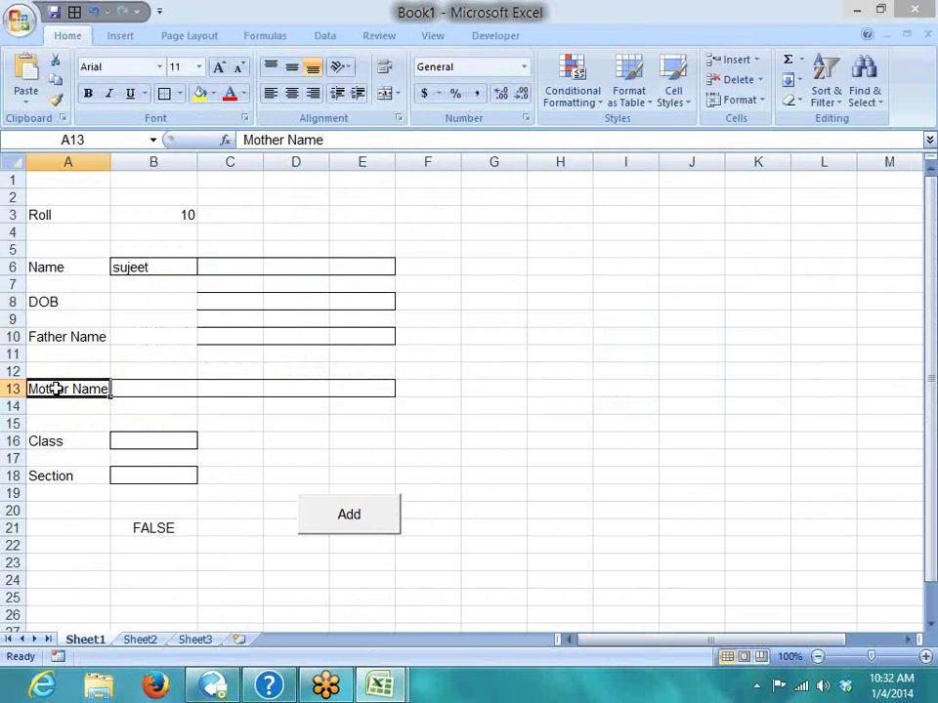
{"action": "key", "text": "alt+F11"}
{"action": "key", "text": "Left"}
{"action": "key", "text": "shift+Left"}
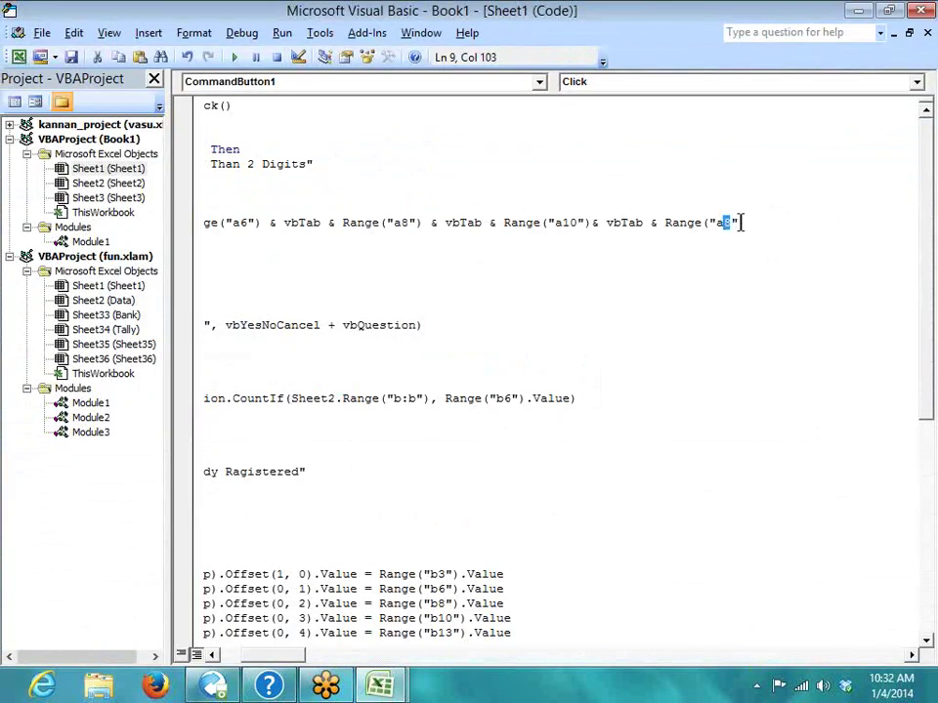
{"action": "type", "text": "13"}
{"action": "left_click", "coordinate": [819, 227]}
{"action": "key", "text": "ctrl+v"}
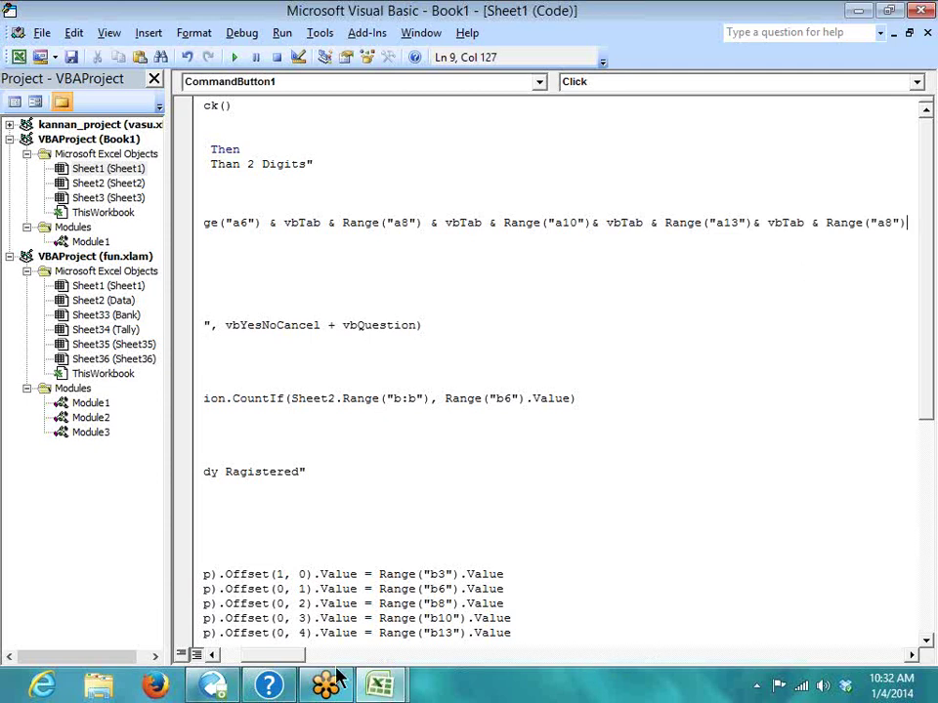
{"action": "left_click_drag", "start_coordinate": [288, 664], "coordinate": [335, 661]}
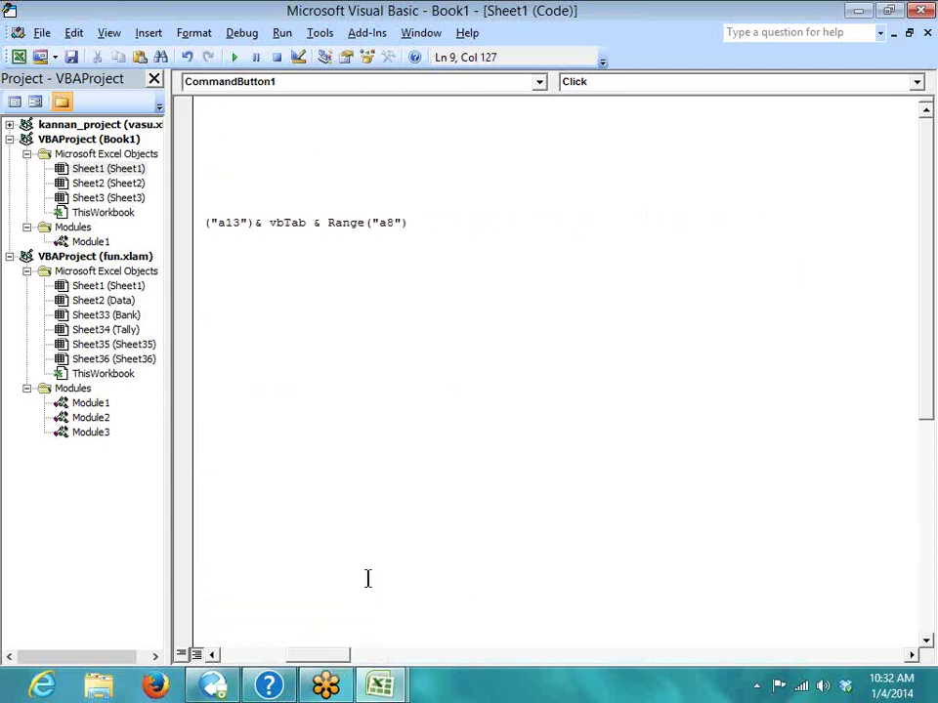
- Point the last two references at A16 (Class) and A18 (Section), completing the label line
{"action": "key", "text": "alt+F11"}
{"action": "left_click", "coordinate": [40, 442]}
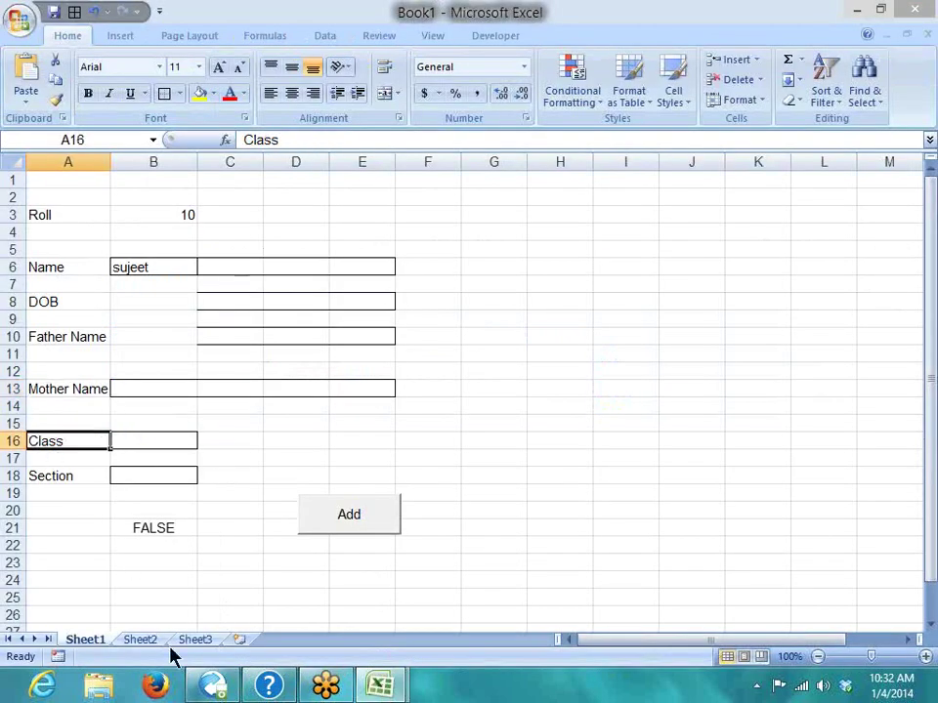
{"action": "key", "text": "alt+F11"}
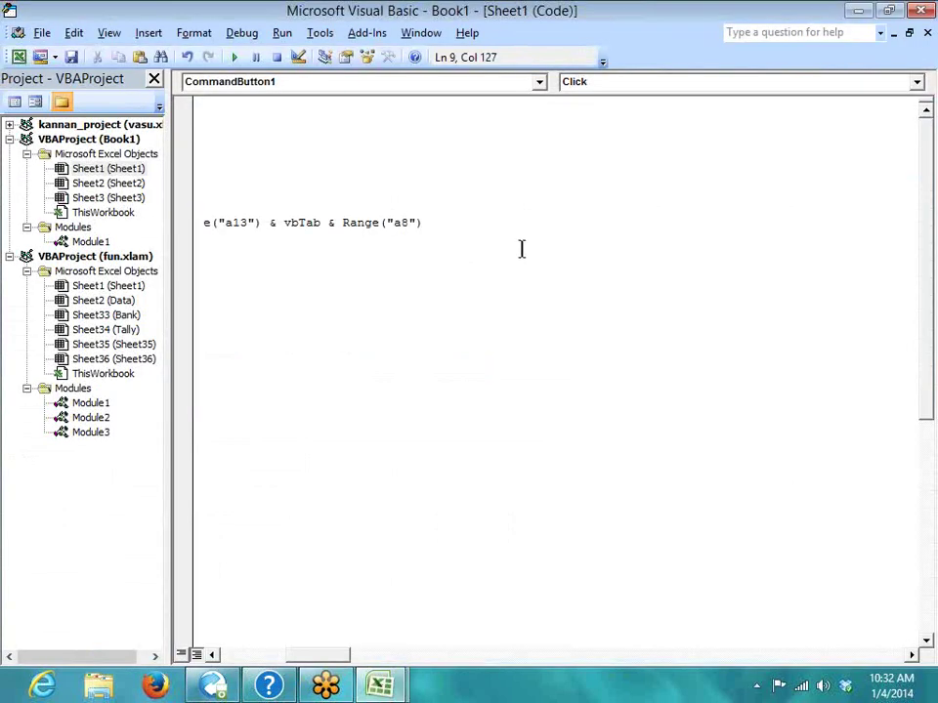
{"action": "key", "text": "BackSpace"}
{"action": "type", "text": "16"}
{"action": "left_click", "coordinate": [498, 221]}
{"action": "key", "text": "ctrl+v"}
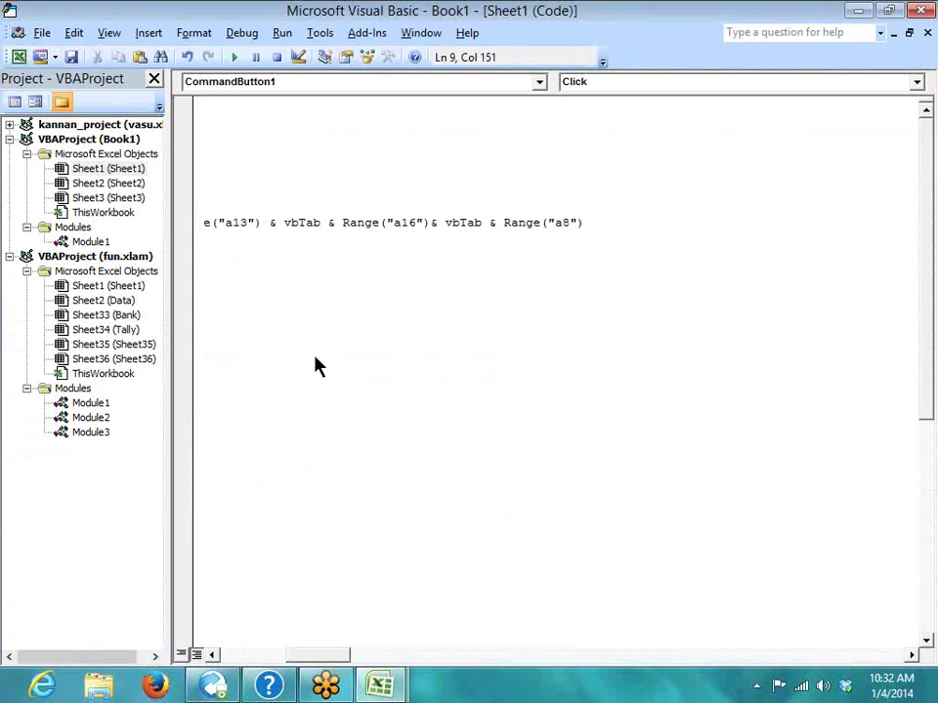
{"action": "key", "text": "alt+F11"}
{"action": "left_click", "coordinate": [42, 474]}
{"action": "key", "text": "alt+Tab"}
{"action": "left_click_drag", "start_coordinate": [564, 223], "coordinate": [572, 223]}
{"action": "key", "text": "Left"}
{"action": "type", "text": "1"}
{"action": "left_click", "coordinate": [632, 228]}
{"action": "key", "text": "Down"}
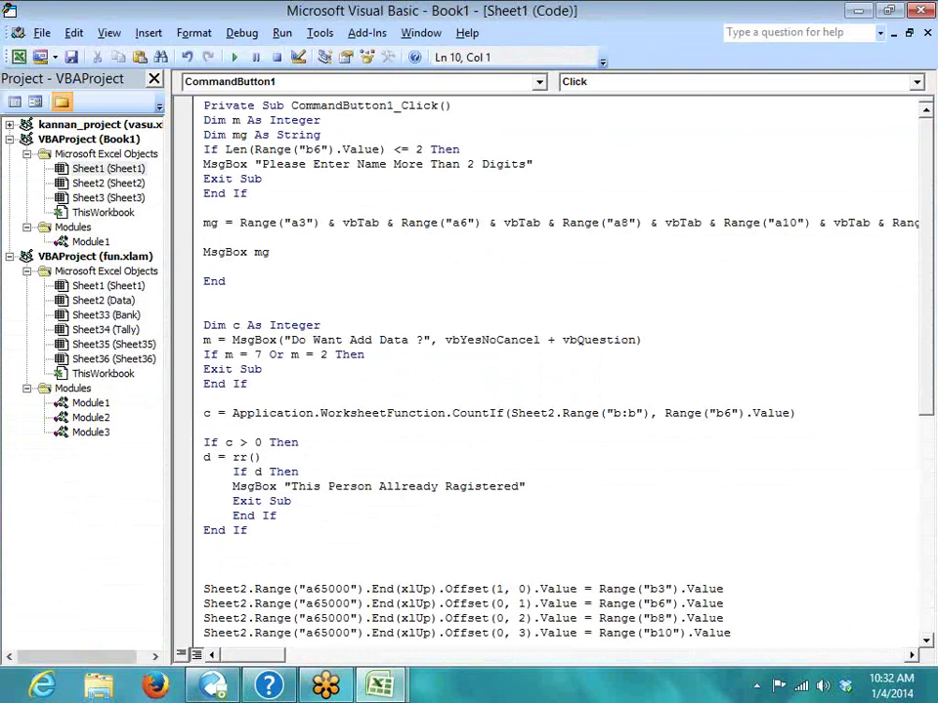
- Open a new line below the label-building mg line and start a second mg= assignment
{"action": "key", "text": "Return"}
{"action": "key", "text": "Up"}
{"action": "key", "text": "Down"}
{"action": "key", "text": "Down"}
{"action": "key", "text": "Down"}
{"action": "key", "text": "Down"}
{"action": "key", "text": "Down"}
{"action": "key", "text": "Down"}
{"action": "key", "text": "Up"}
{"action": "key", "text": "Up"}
{"action": "key", "text": "Up"}
{"action": "key", "text": "Up"}
{"action": "key", "text": "Down"}
{"action": "key", "text": "Down"}
{"action": "key", "text": "Down"}
{"action": "key", "text": "Down"}
{"action": "key", "text": "Down"}
{"action": "key", "text": "Right"}
{"action": "key", "text": "Right"}
{"action": "key", "text": "Right"}
{"action": "key", "text": "Right"}
{"action": "key", "text": "Right"}
{"action": "key", "text": "Right"}
{"action": "key", "text": "Right"}
{"action": "key", "text": "Right"}
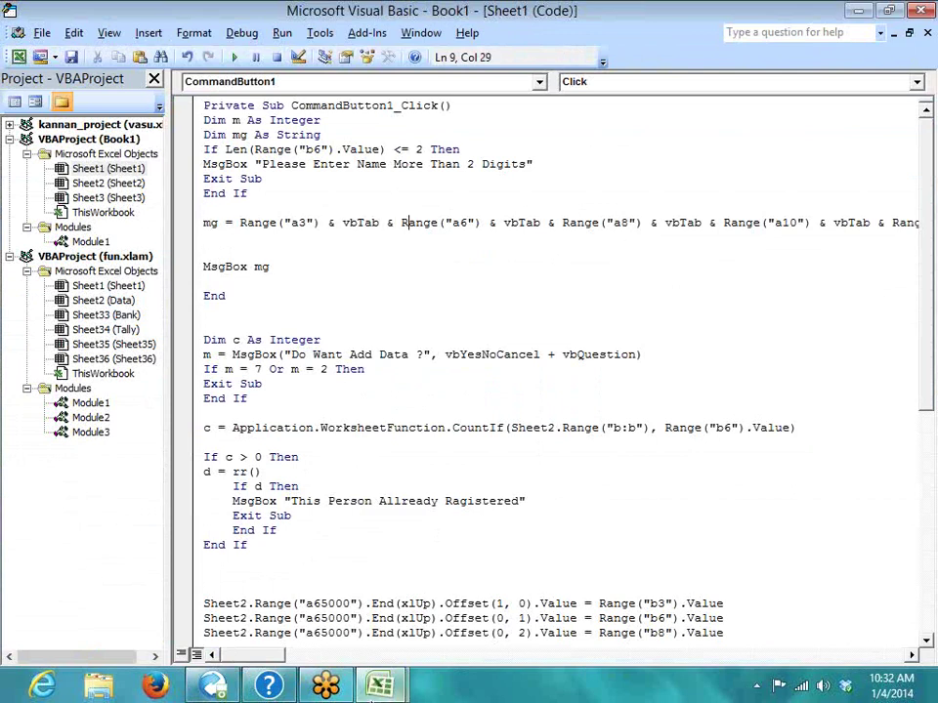
{"action": "key", "text": "End"}
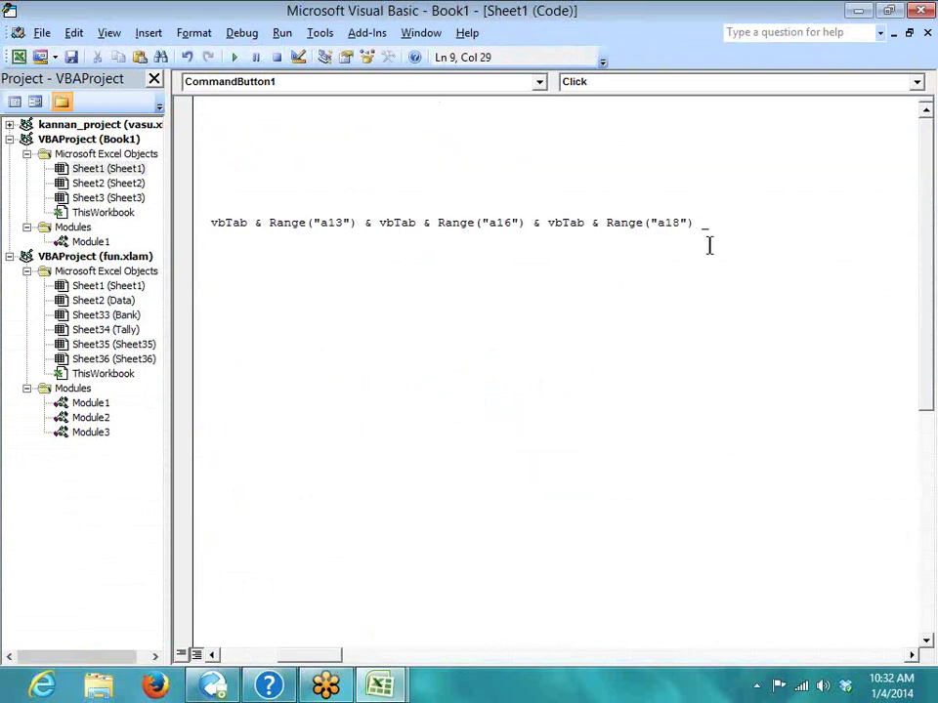
{"action": "left_click", "coordinate": [711, 236]}
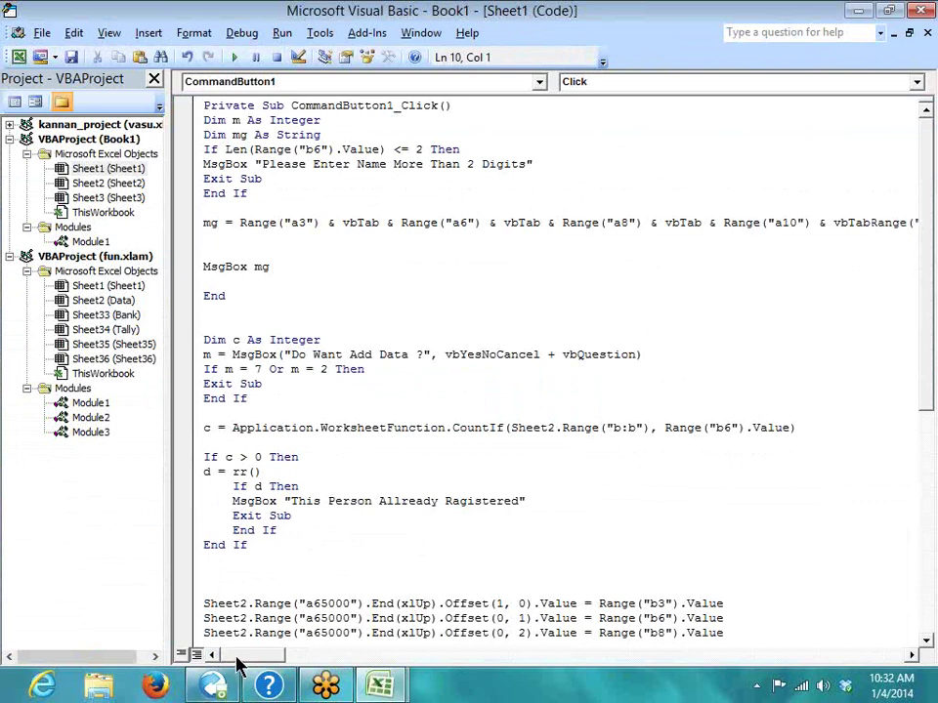
{"action": "left_click_drag", "start_coordinate": [237, 655], "coordinate": [315, 669]}
{"action": "left_click", "coordinate": [411, 223]}
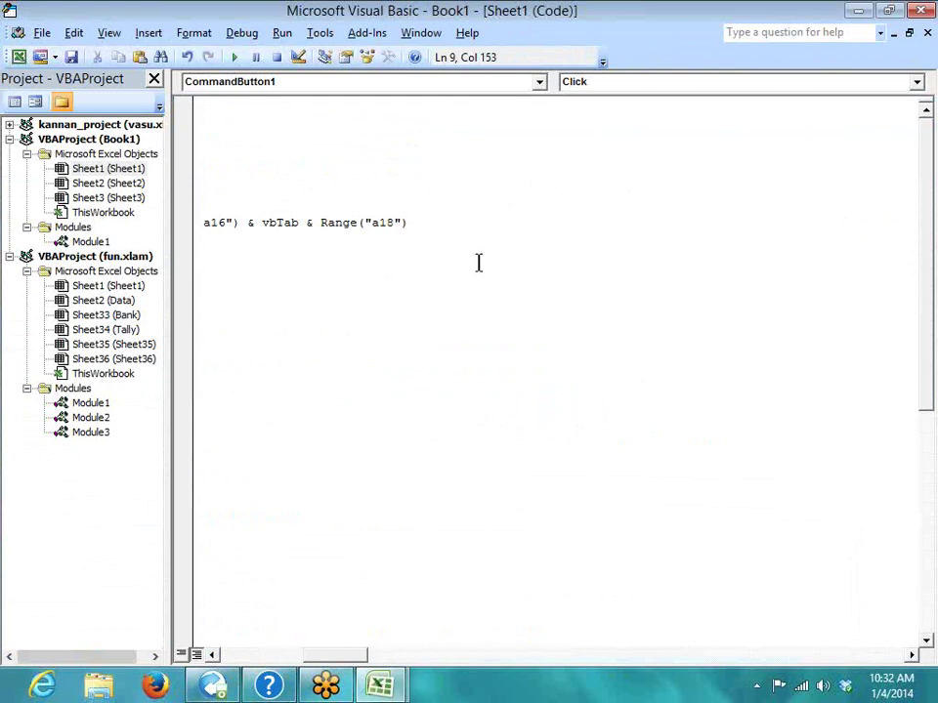
{"action": "key", "text": "Down"}
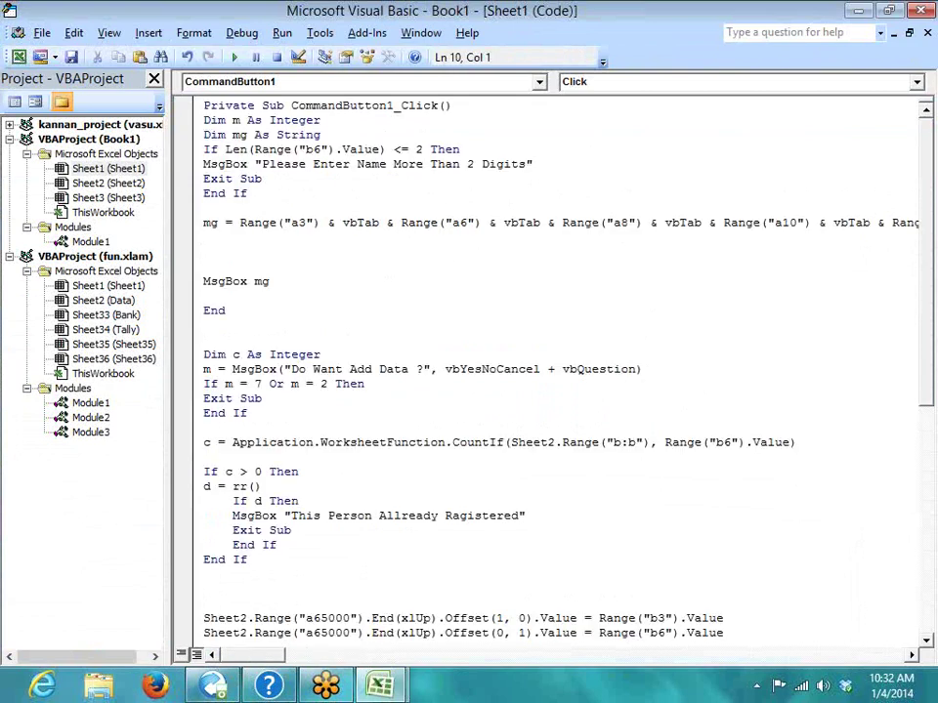
{"action": "type", "text": "mg="}
{"action": "type", "text": "m"}
- Complete line 10 as mg = mg & vbNewLine & followed by line 9's copied Range chain
{"action": "key", "text": "BackSpace"}
{"action": "type", "text": "g"}
{"action": "type", "text": " & vbnew"}
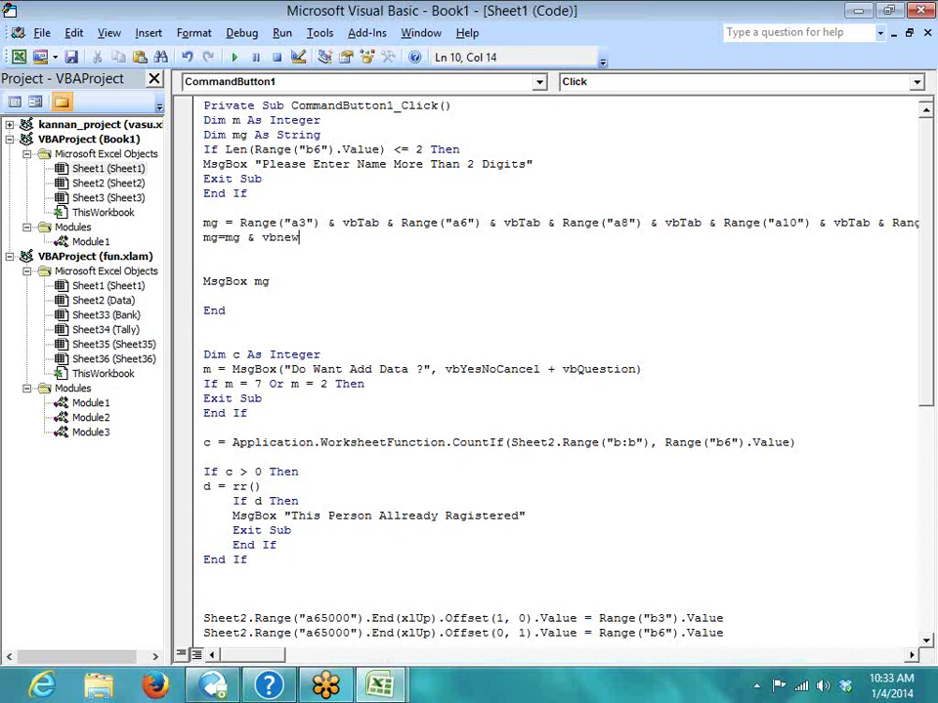
{"action": "type", "text": "line "}
{"action": "type", "text": "&"}
{"action": "left_click", "coordinate": [330, 286]}
{"action": "key", "text": "Return"}
{"action": "mouse_move", "coordinate": [239, 223]}
{"action": "left_mouse_down"}
{"action": "mouse_move", "coordinate": [913, 271]}
{"action": "mouse_move", "coordinate": [915, 223]}
{"action": "mouse_move", "coordinate": [918, 234]}
{"action": "left_mouse_up"}
{"action": "key", "text": "ctrl+c"}
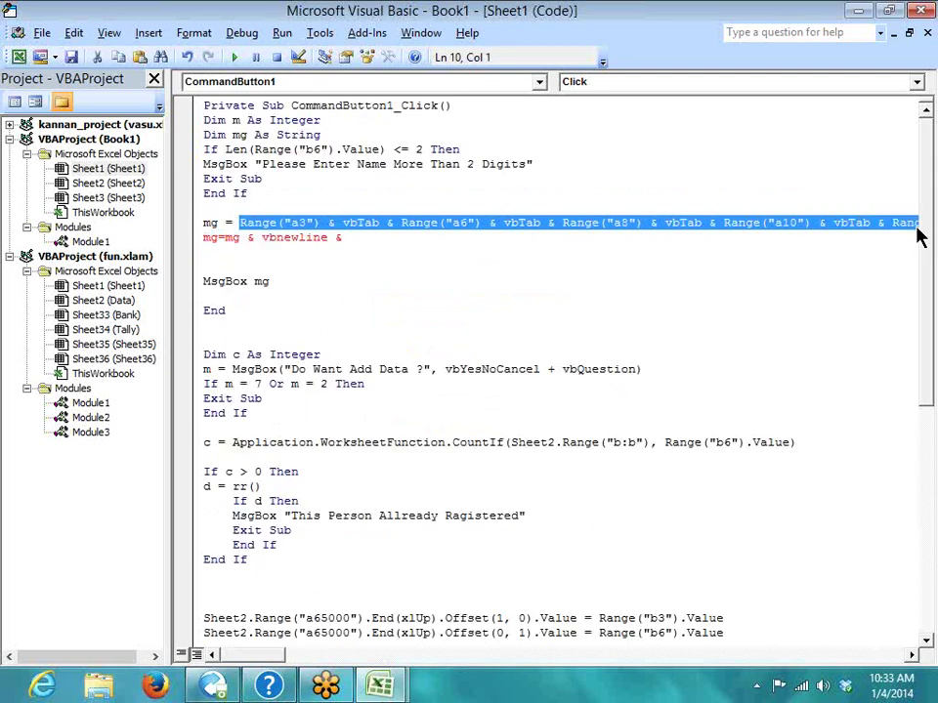
{"action": "left_click", "coordinate": [388, 241]}
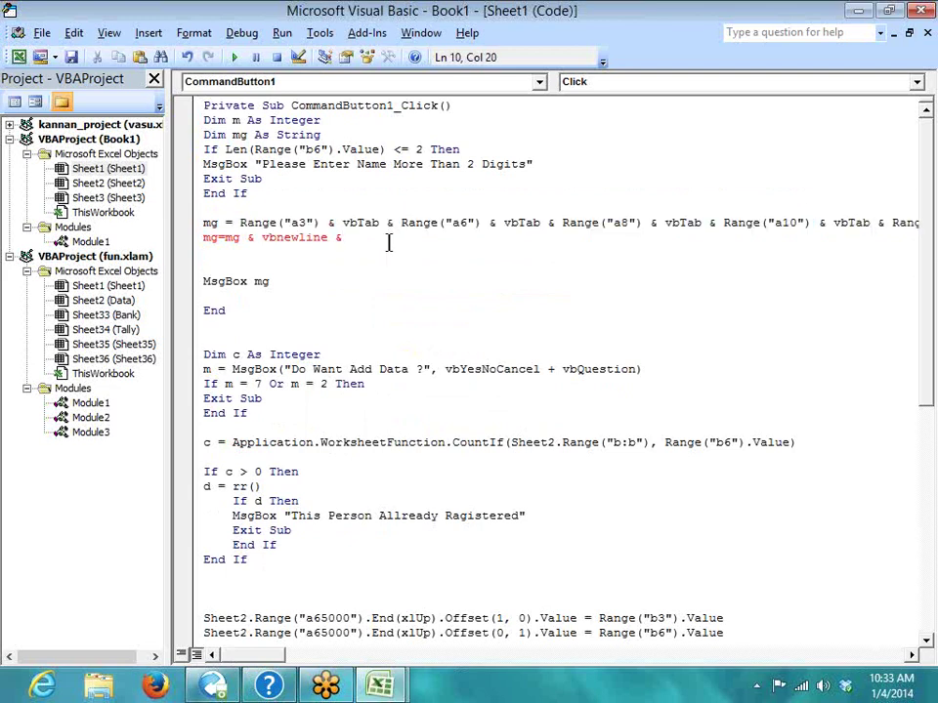
{"action": "key", "text": "ctrl+v"}
- Change the pasted a3, a6 and a8 references to b3, b6 and b8
{"action": "left_click", "coordinate": [415, 240]}
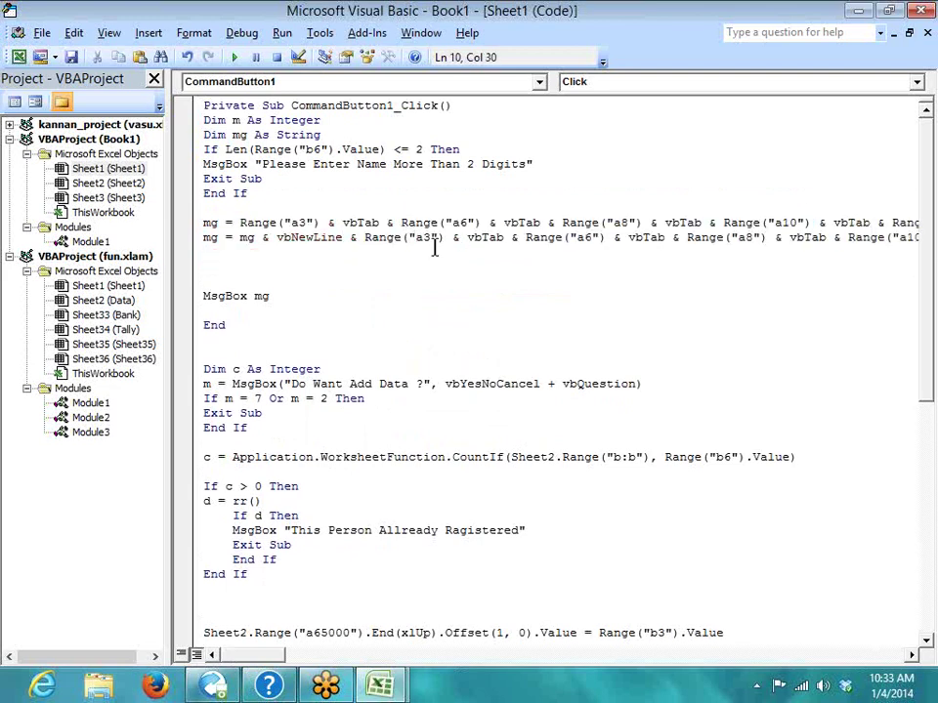
{"action": "key", "text": "Delete"}
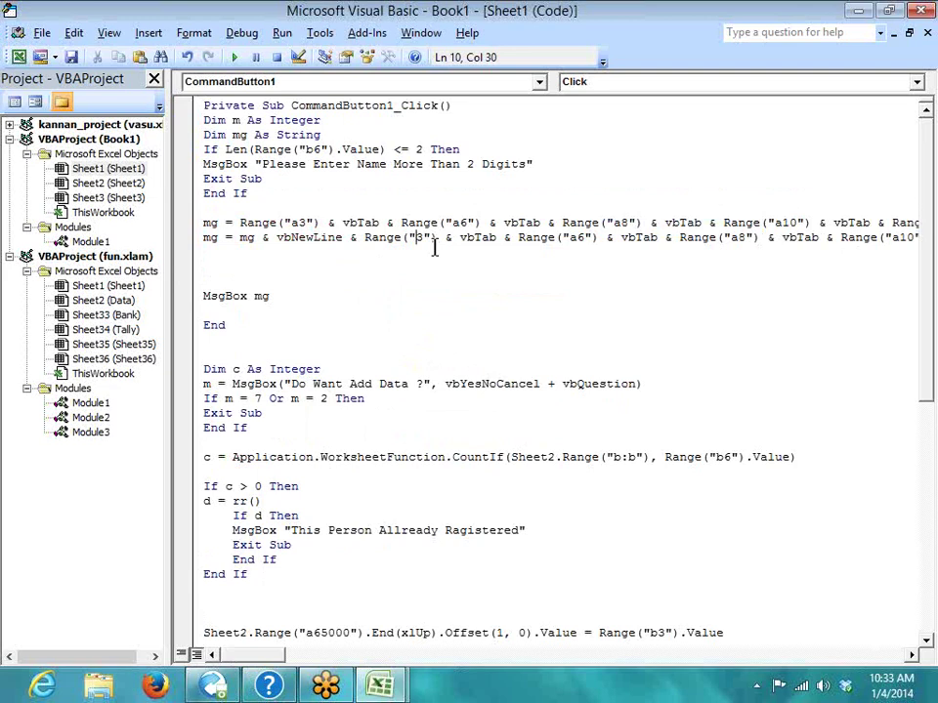
{"action": "type", "text": "b"}
{"action": "left_click", "coordinate": [584, 239]}
{"action": "key", "text": "BackSpace"}
{"action": "type", "text": "b"}
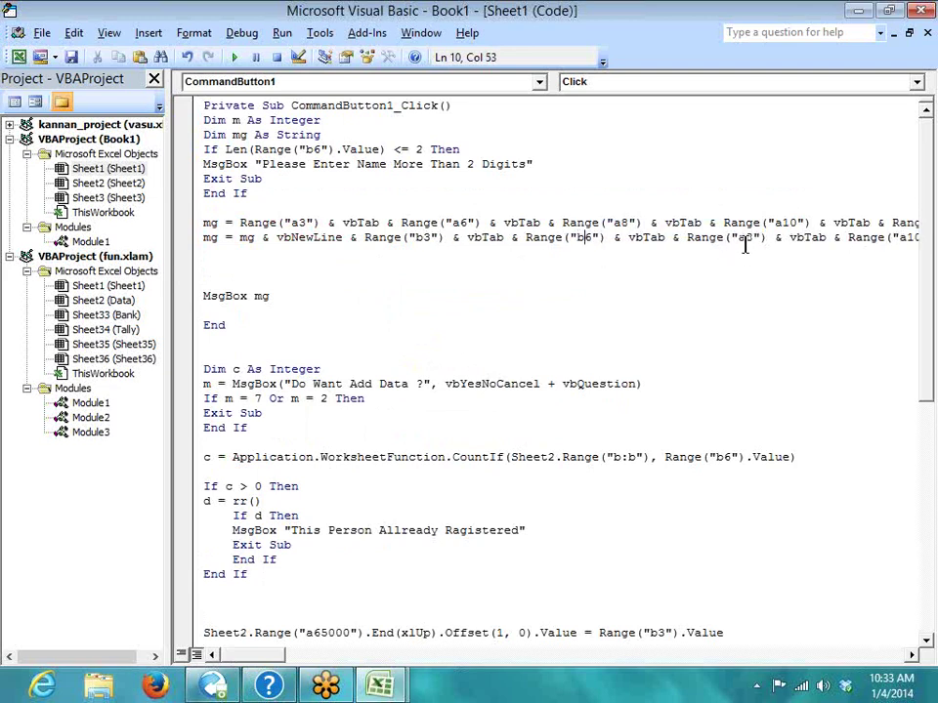
{"action": "left_click", "coordinate": [746, 243]}
{"action": "key", "text": "BackSpace"}
{"action": "type", "text": "b"}
{"action": "left_click_drag", "start_coordinate": [256, 660], "coordinate": [295, 663]}
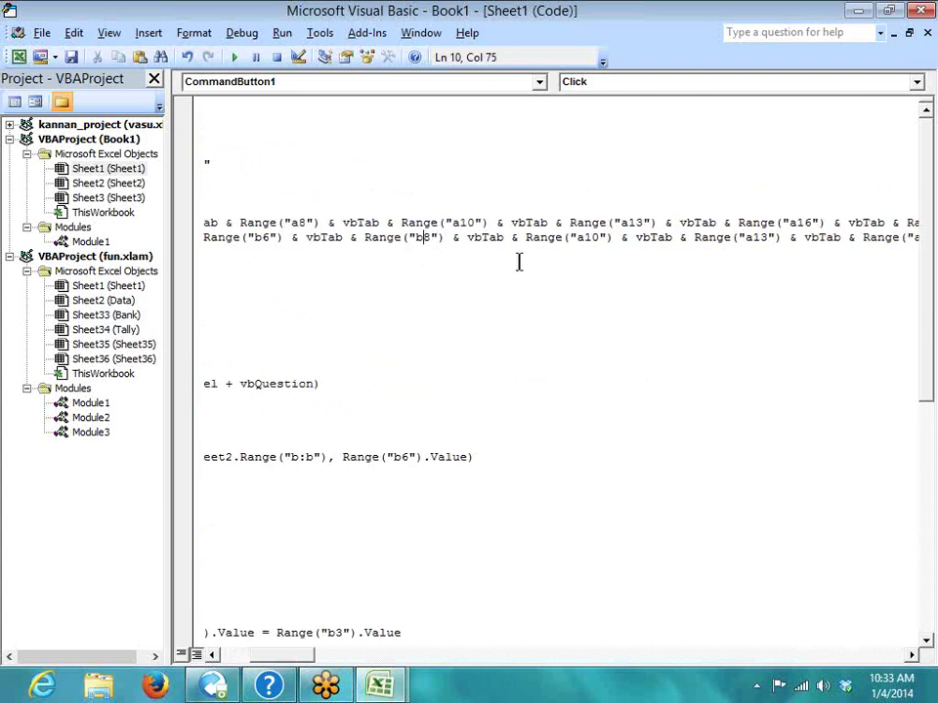
- Change the remaining a10, a13, a16 and a18 references to b10, b13, b16 and b18
{"action": "left_click", "coordinate": [581, 243]}
{"action": "key", "text": "BackSpace"}
{"action": "type", "text": "b"}
{"action": "left_click_drag", "start_coordinate": [291, 661], "coordinate": [316, 661]}
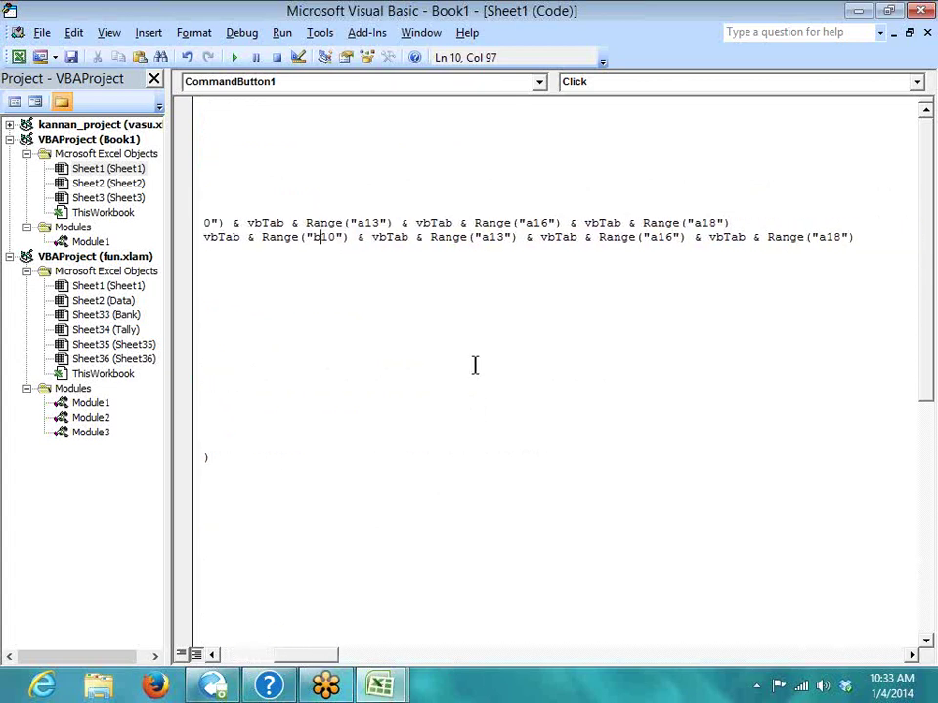
{"action": "left_click", "coordinate": [485, 223]}
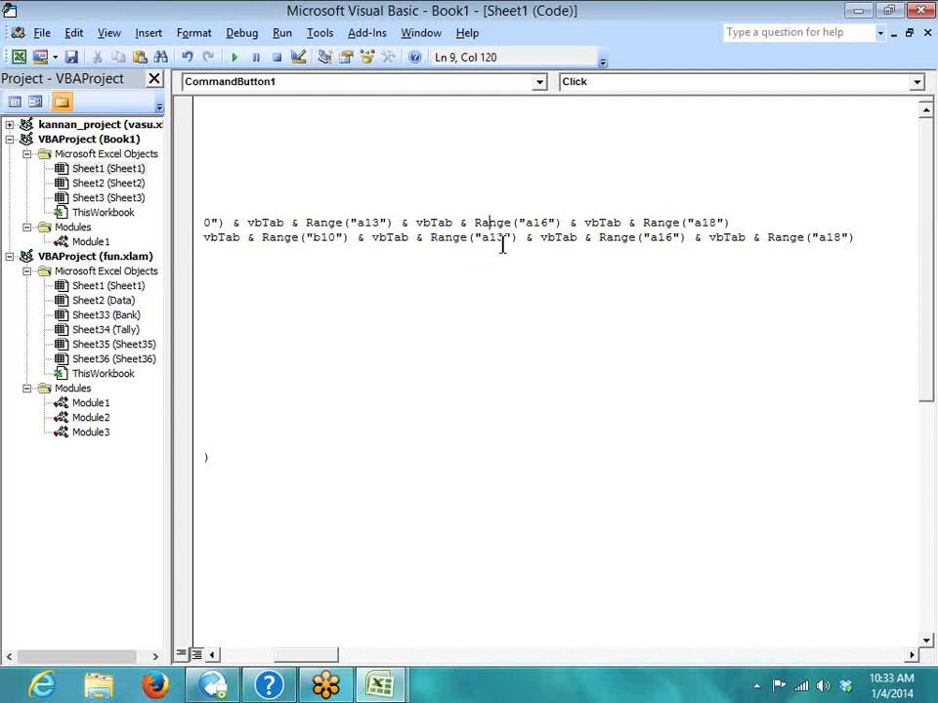
{"action": "left_click", "coordinate": [485, 237]}
{"action": "key", "text": "BackSpace"}
{"action": "type", "text": "b"}
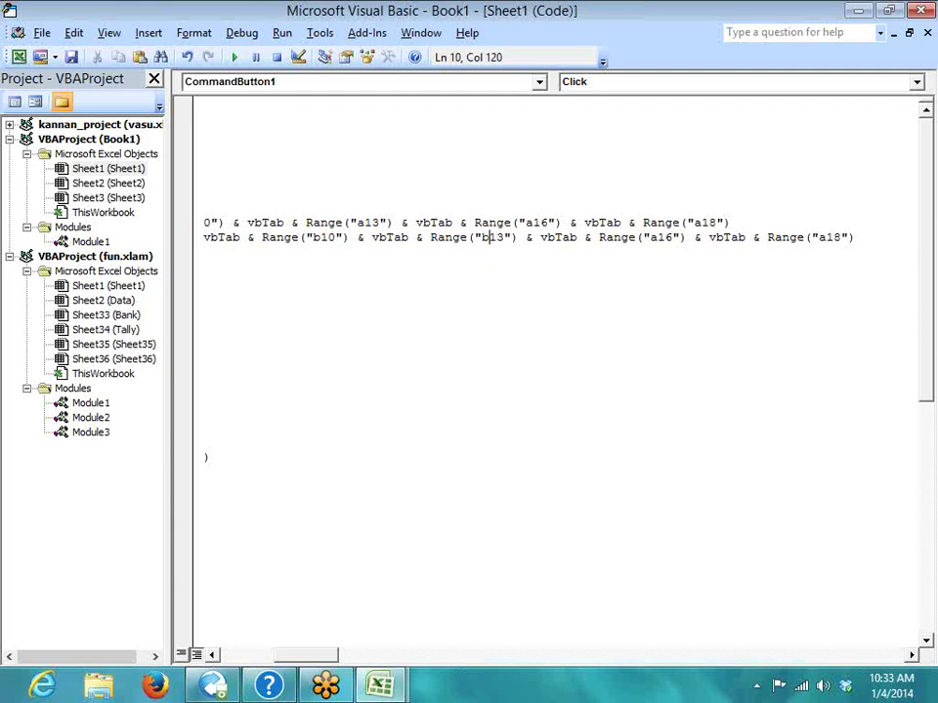
{"action": "left_click", "coordinate": [663, 240]}
{"action": "left_click", "coordinate": [654, 237]}
{"action": "key", "text": "BackSpace"}
{"action": "type", "text": "b"}
{"action": "left_click", "coordinate": [825, 238]}
{"action": "key", "text": "BackSpace"}
{"action": "type", "text": "b"}
{"action": "key", "text": "Down"}
{"action": "key", "text": "Down"}
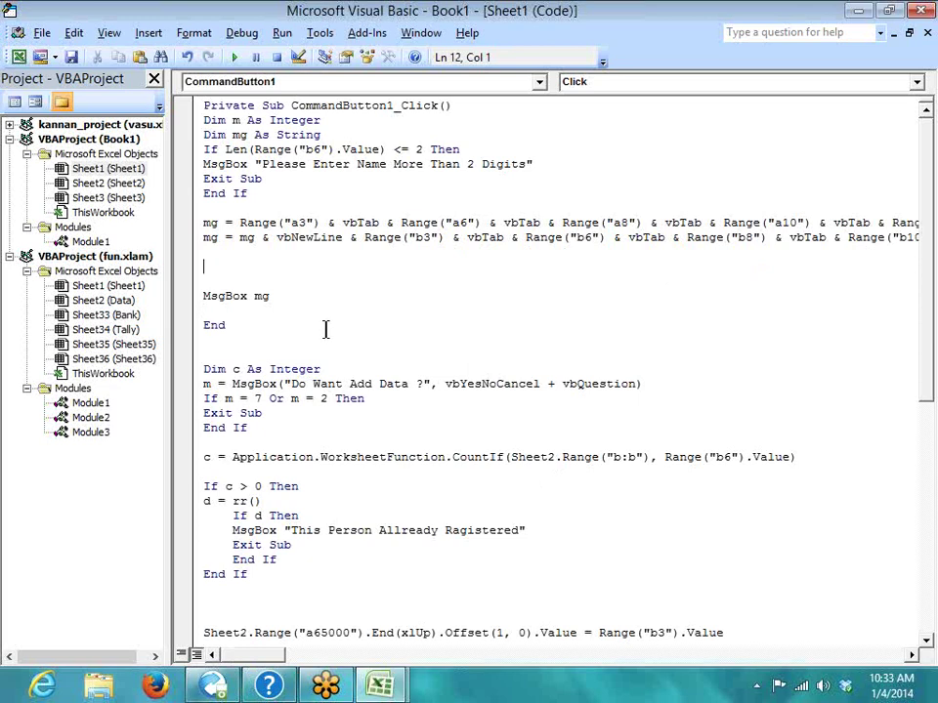
- Back in the Excel form, enter the student's date of birth in cell B8
{"action": "key", "text": "alt+F11"}
{"action": "key", "text": "alt"}
{"action": "left_click", "coordinate": [145, 302]}
{"action": "type", "text": "10/"}
{"action": "key", "text": "Escape"}
{"action": "type", "text": "6/10/201"}
{"action": "key", "text": "Return"}
- Fill in the father's and mother's names, Class 1 and Section O
{"action": "type", "text": "Ajit"}
{"action": "key", "text": "Return"}
{"action": "key", "text": "Return"}
{"action": "key", "text": "Return"}
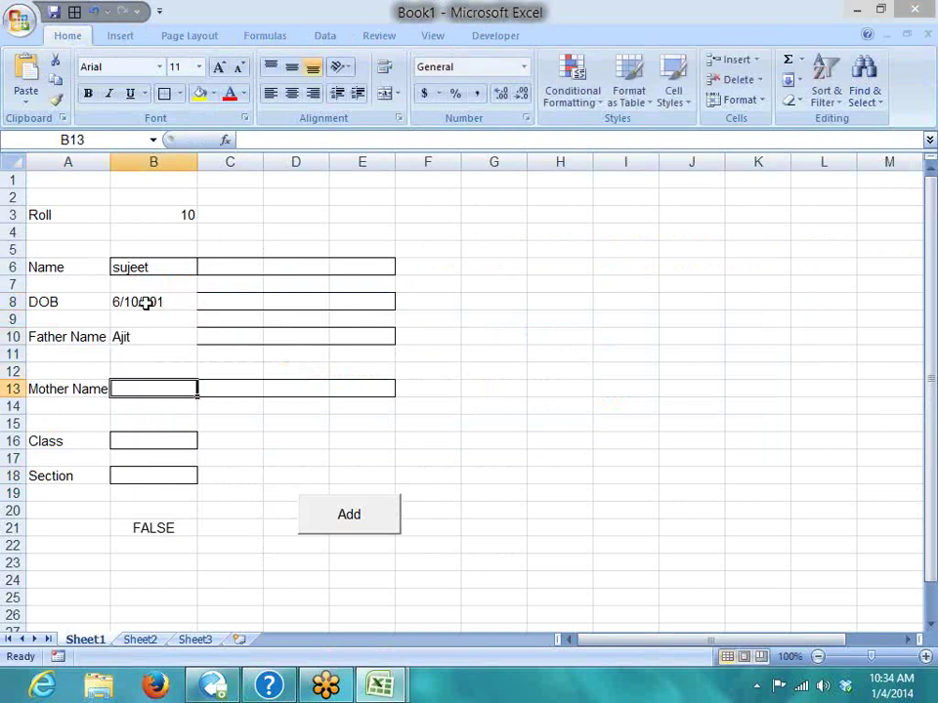
{"action": "type", "text": "Sweta"}
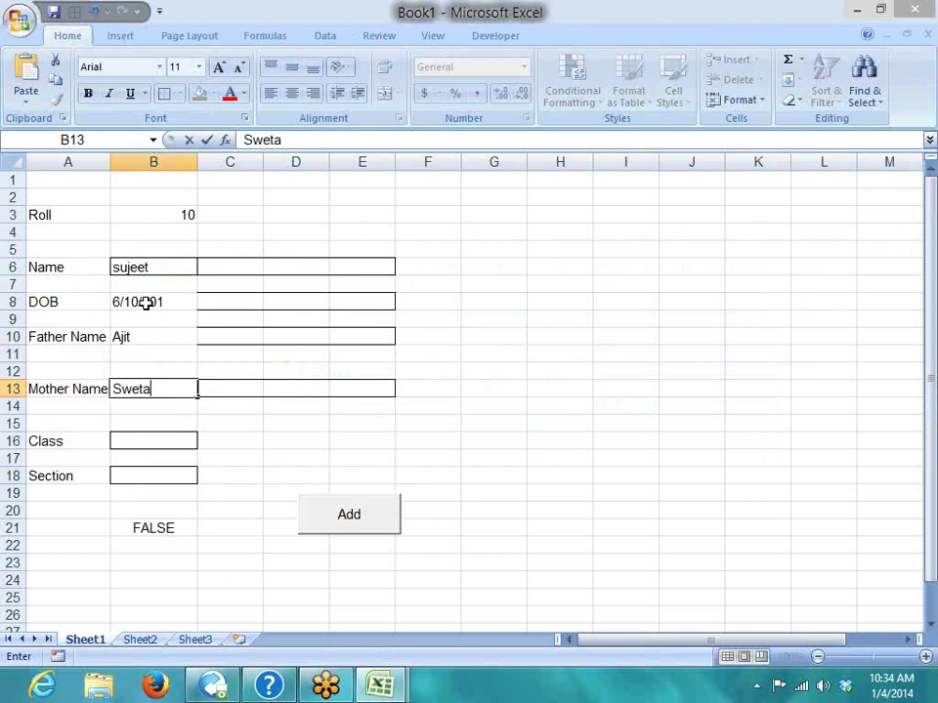
{"action": "key", "text": "Return"}
{"action": "key", "text": "Return"}
{"action": "key", "text": "Return"}
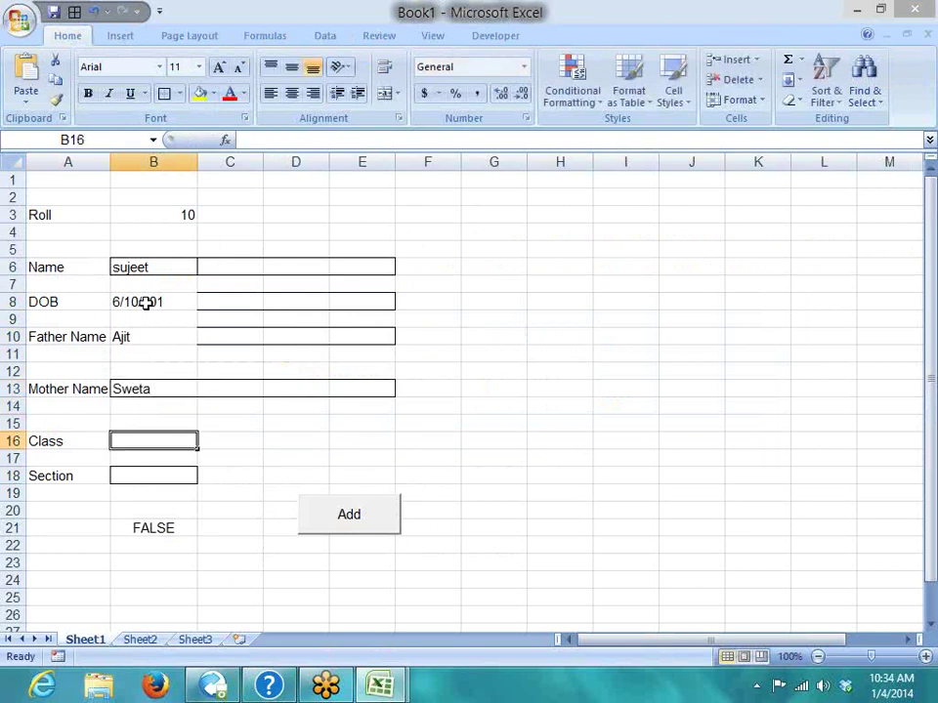
{"action": "type", "text": "1"}
{"action": "key", "text": "Return"}
{"action": "key", "text": "Return"}
{"action": "type", "text": "O"}
{"action": "key", "text": "Return"}
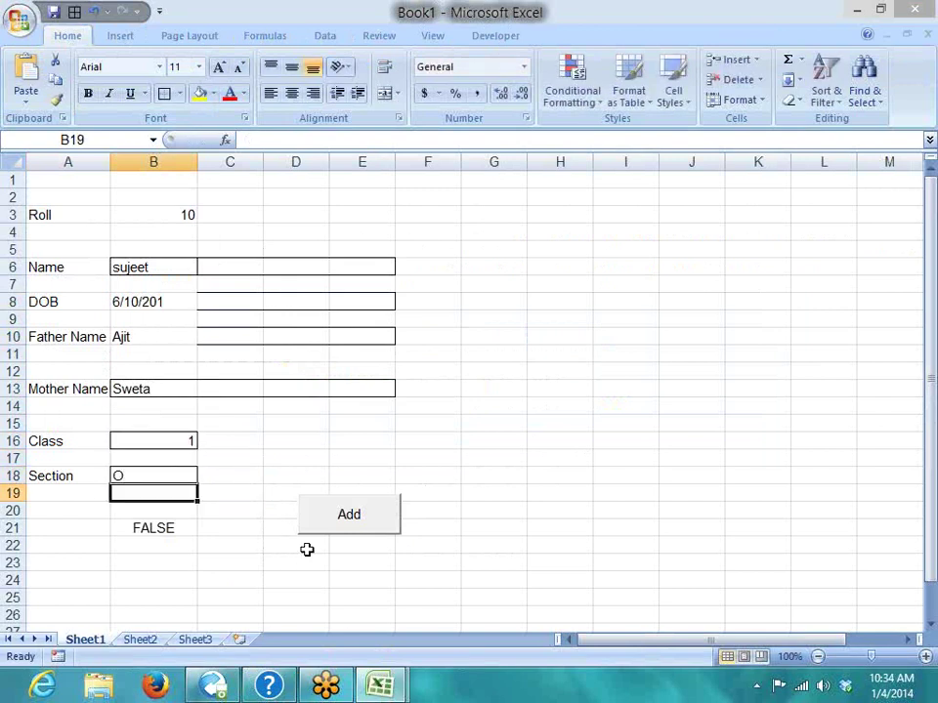
- Run Add to preview the two-line message, dismiss it, and return to the VBA code
{"action": "key", "text": "alt+F11"}
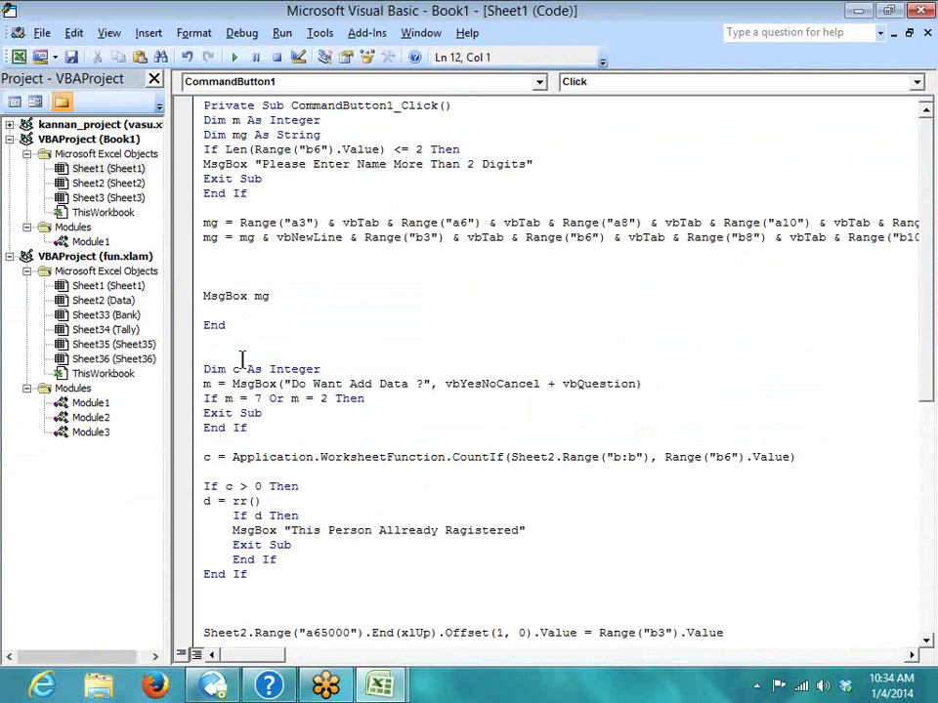
{"action": "key", "text": "alt+F11"}
{"action": "left_click", "coordinate": [339, 525]}
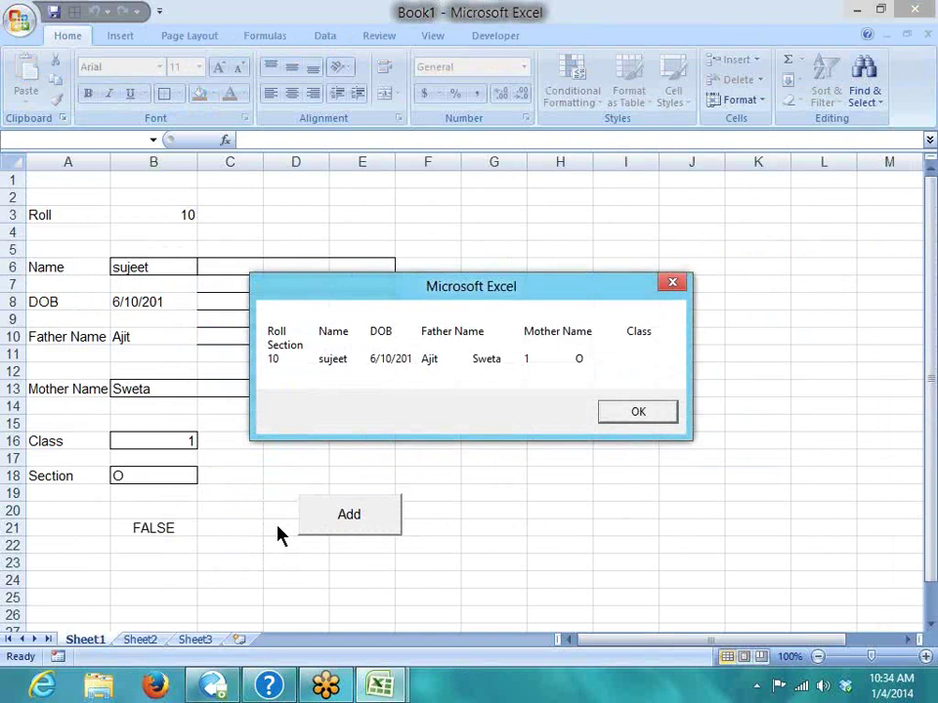
{"action": "left_click", "coordinate": [660, 418]}
{"action": "key", "text": "alt+Tab"}
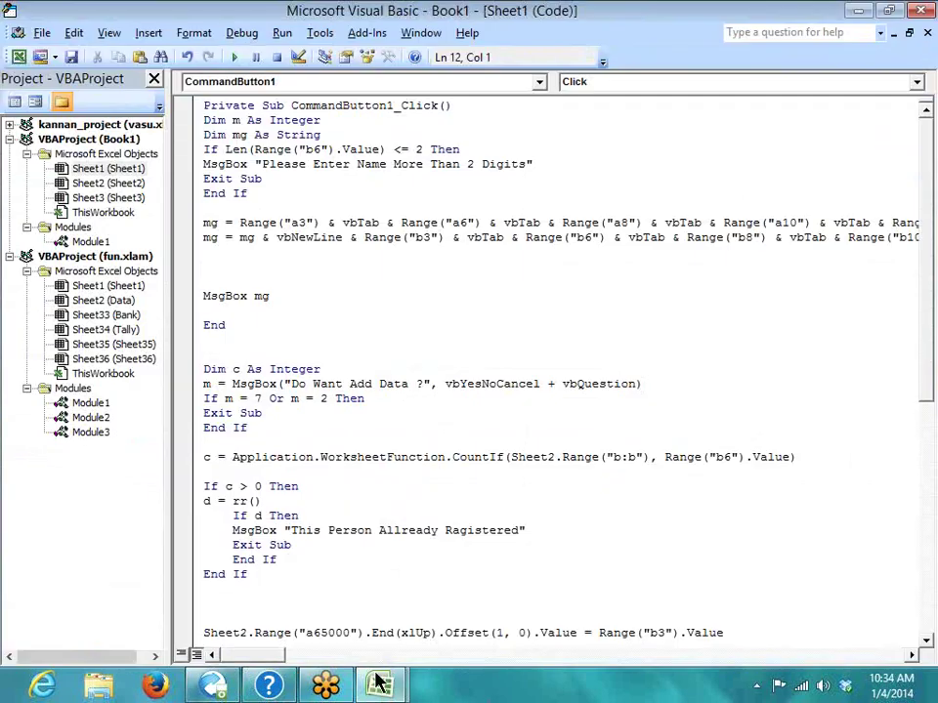
{"action": "mouse_move", "coordinate": [250, 654]}
{"action": "left_mouse_down"}
{"action": "mouse_move", "coordinate": [363, 656]}
{"action": "mouse_move", "coordinate": [335, 668]}
{"action": "left_mouse_up"}
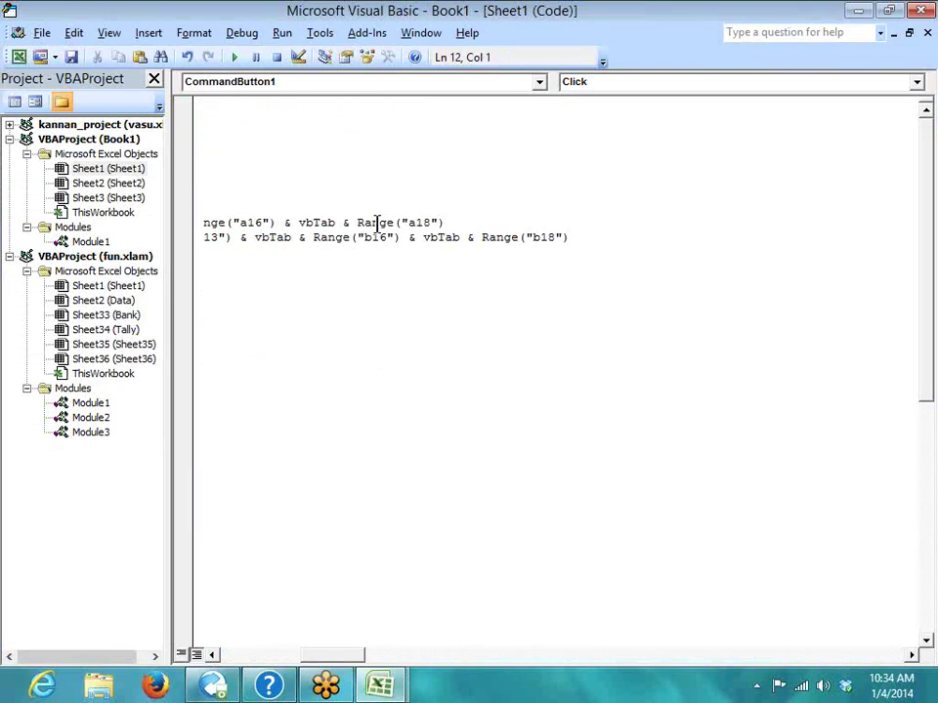
{"action": "left_click", "coordinate": [252, 222]}
{"action": "key", "text": "alt+F11"}
{"action": "left_click", "coordinate": [113, 445]}
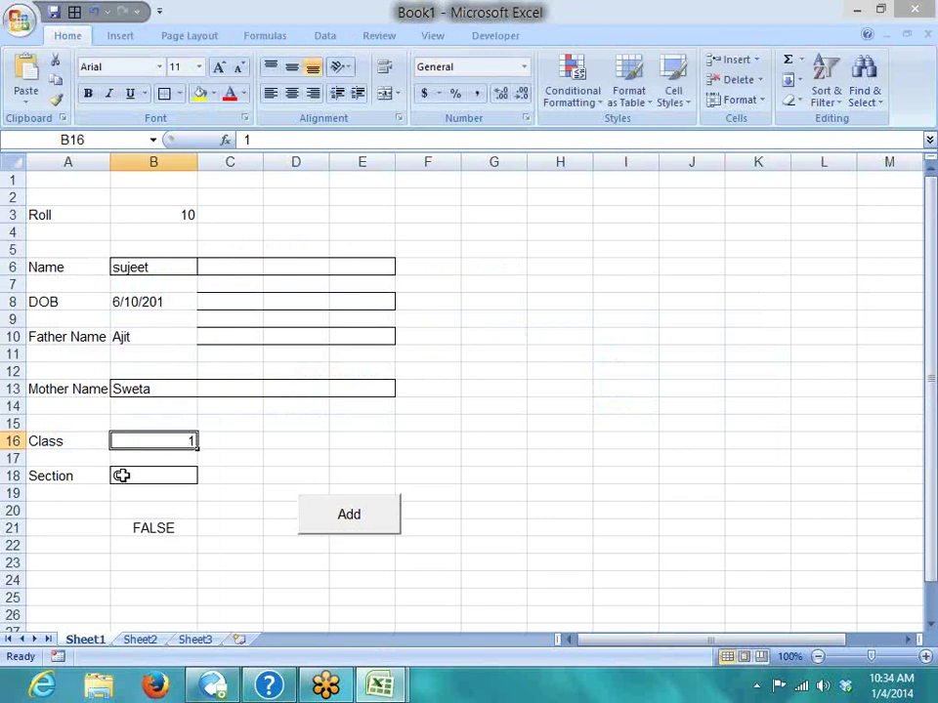
{"action": "left_click", "coordinate": [117, 475]}
{"action": "left_click", "coordinate": [69, 474]}
{"action": "key", "text": "alt+F11"}
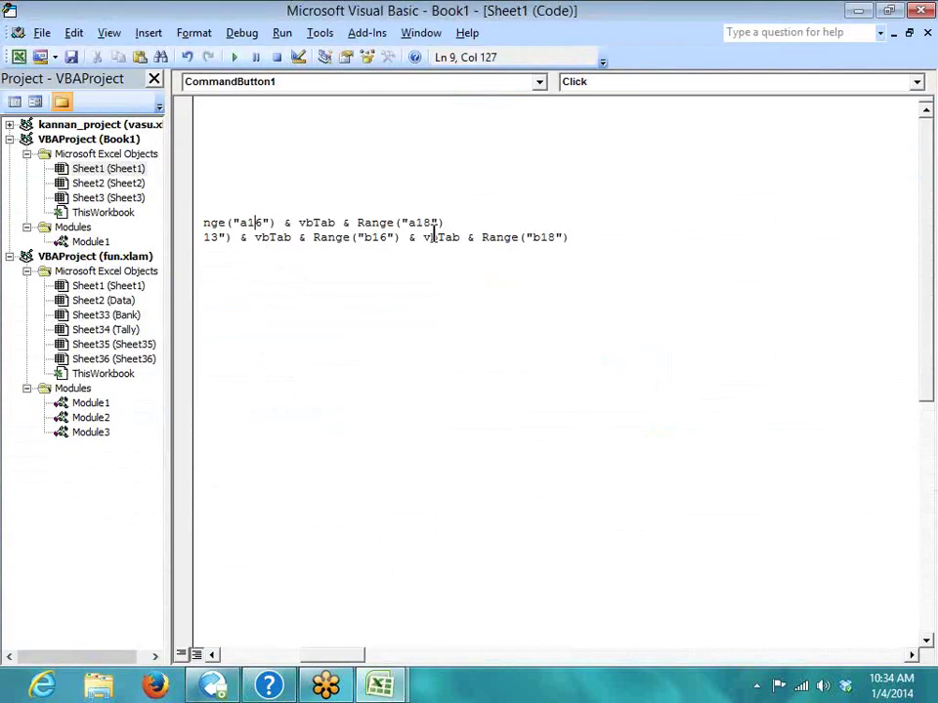
{"action": "left_click_drag", "start_coordinate": [316, 655], "coordinate": [310, 662]}
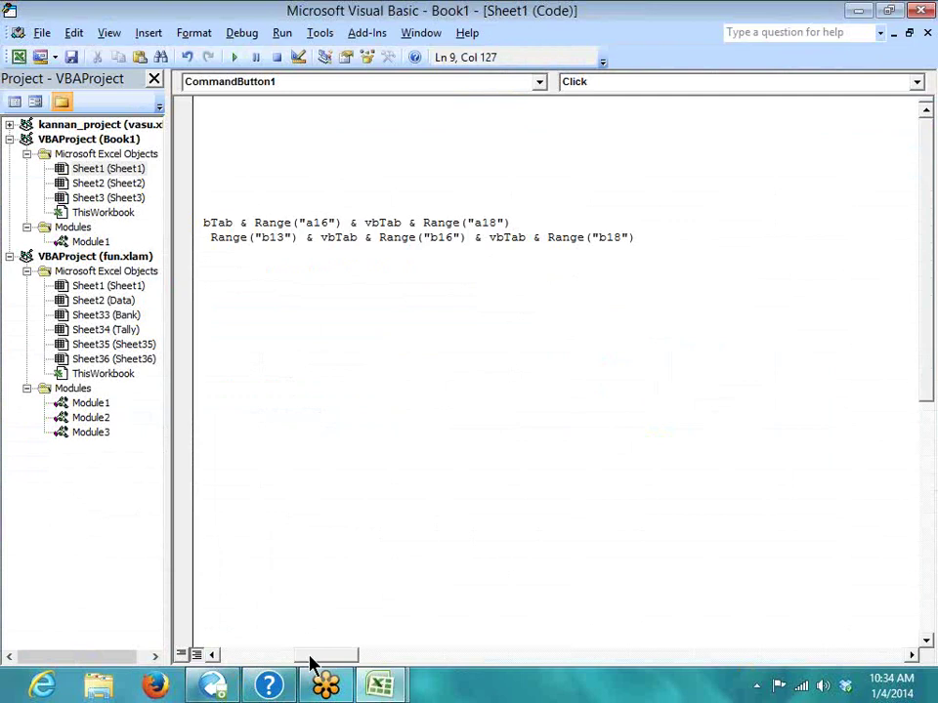
{"action": "left_click_drag", "start_coordinate": [310, 662], "coordinate": [235, 662]}
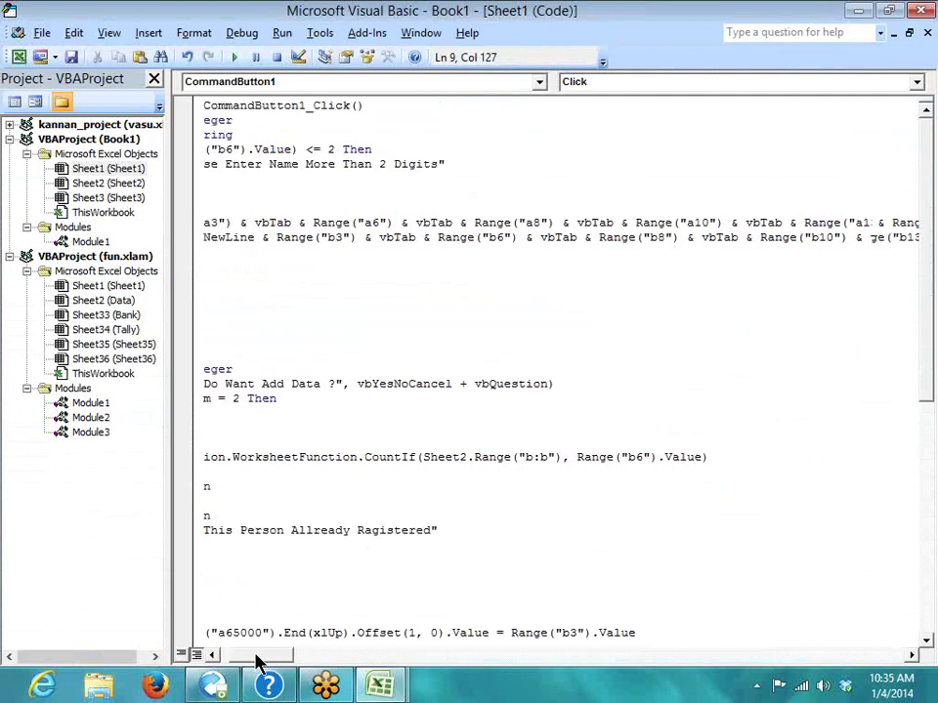
{"action": "left_click", "coordinate": [222, 223]}
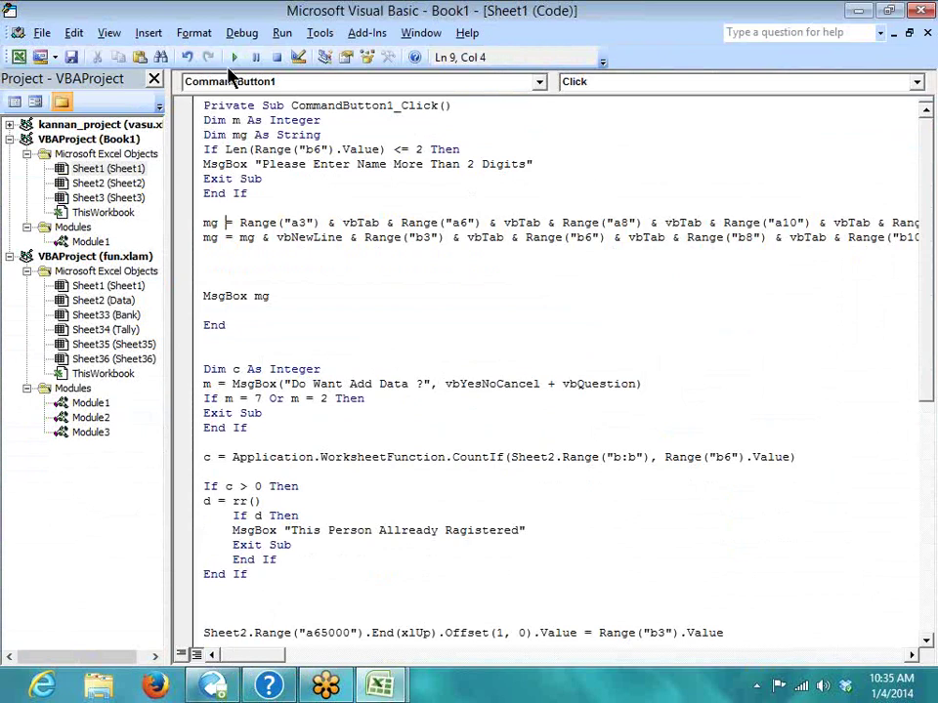
{"action": "left_click", "coordinate": [234, 58]}
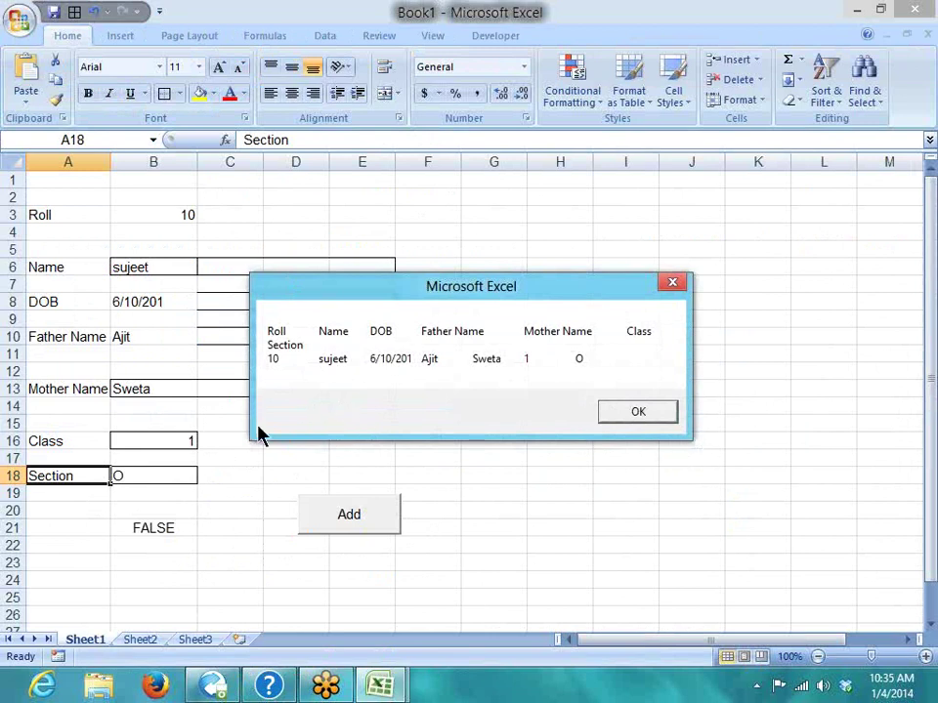
{"action": "left_click_drag", "start_coordinate": [377, 302], "coordinate": [291, 294]}
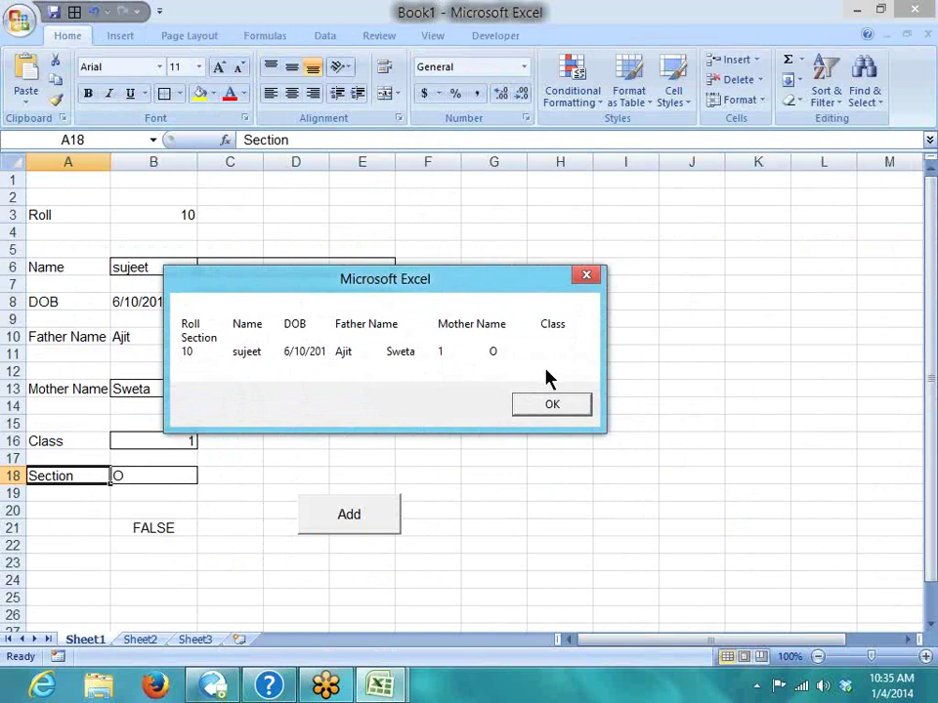
{"action": "left_click", "coordinate": [587, 275]}
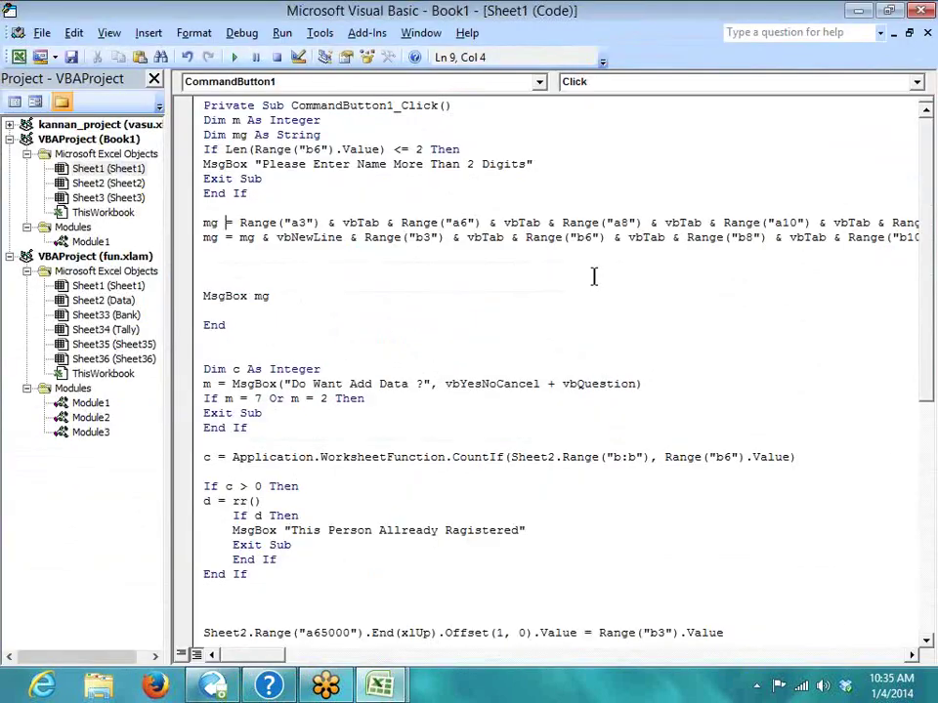